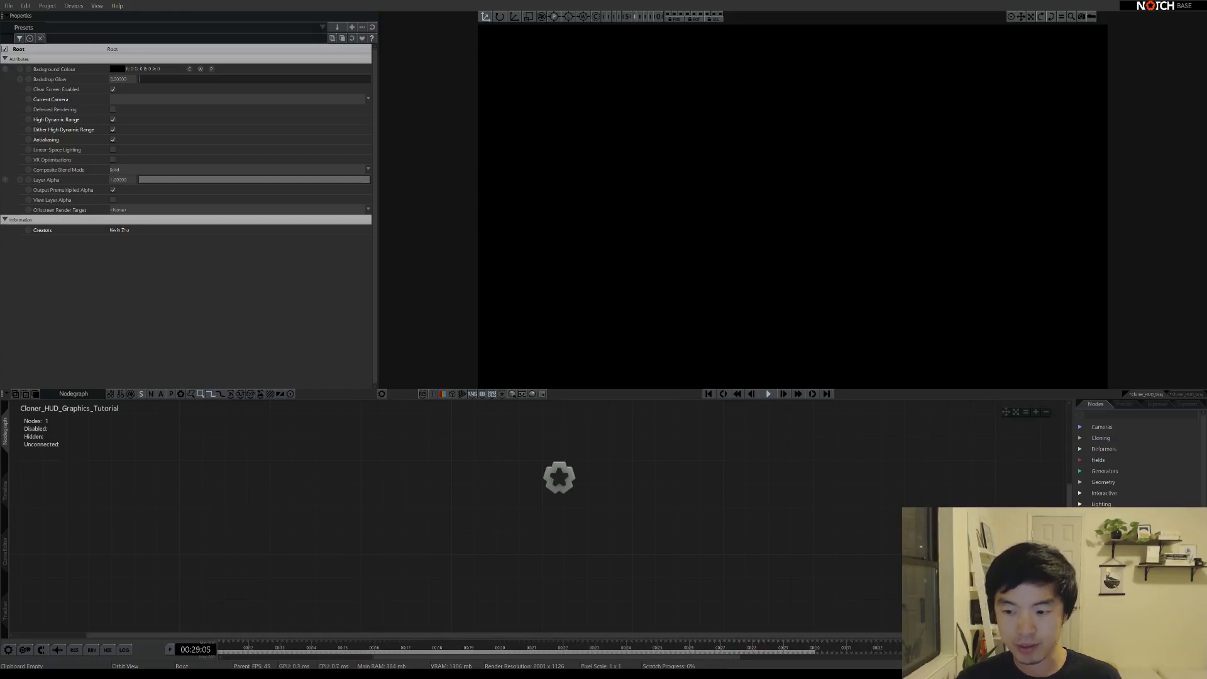
Search 'cloner' and place a Cloner node in the nodegraph beside Root
{"action": "middle_click_drag", "start_coordinate": [708, 534], "coordinate": [642, 544]}
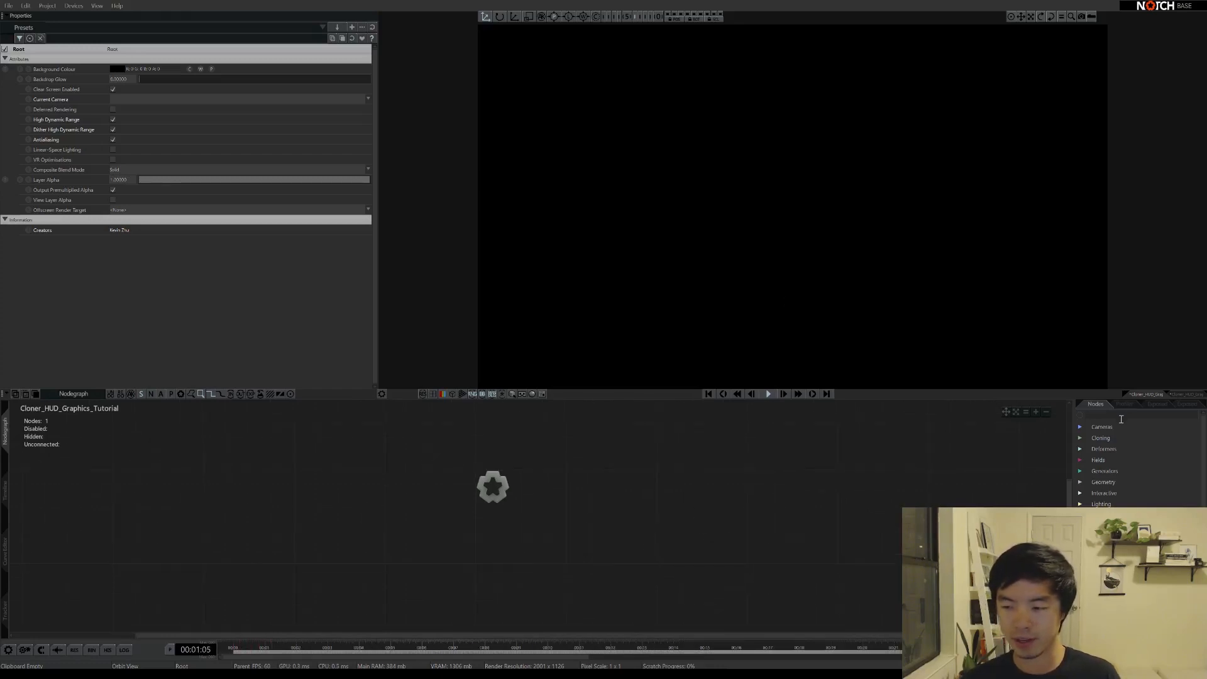
{"action": "type", "text": "cloner"}
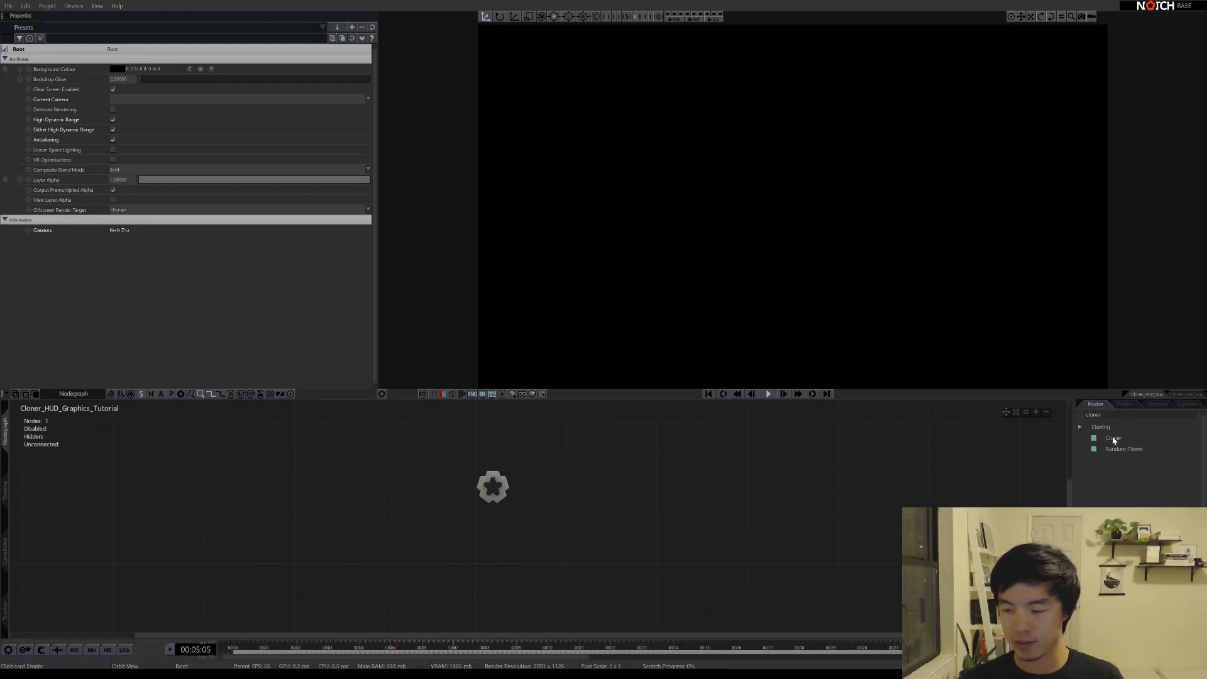
{"action": "left_click_drag", "start_coordinate": [1113, 438], "coordinate": [569, 498]}
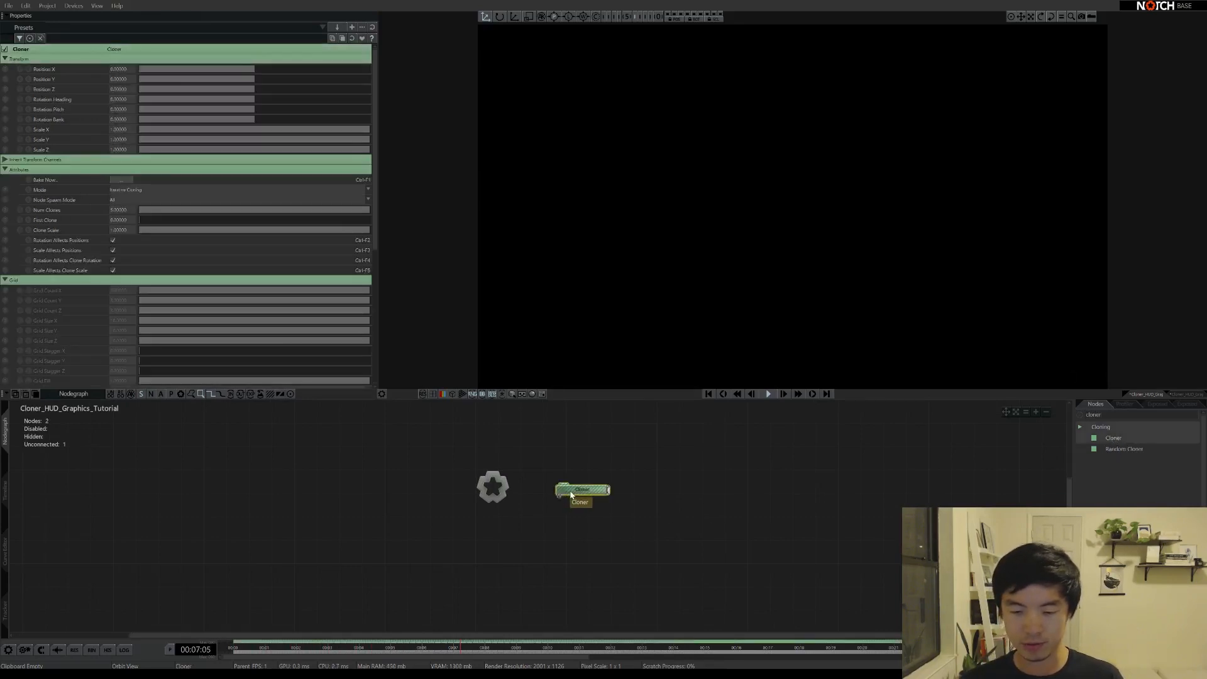
Clear the node search, browse the Cloning category, then search for 'shape'
{"action": "left_click", "coordinate": [1081, 417]}
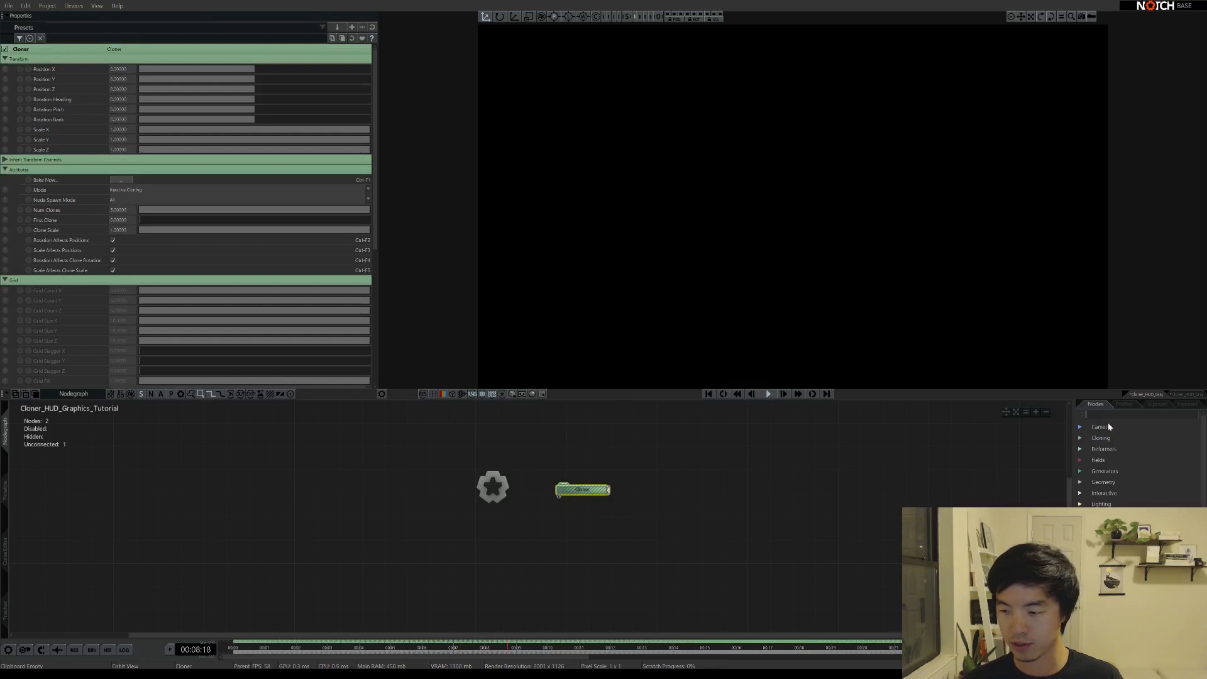
{"action": "left_click", "coordinate": [1080, 439]}
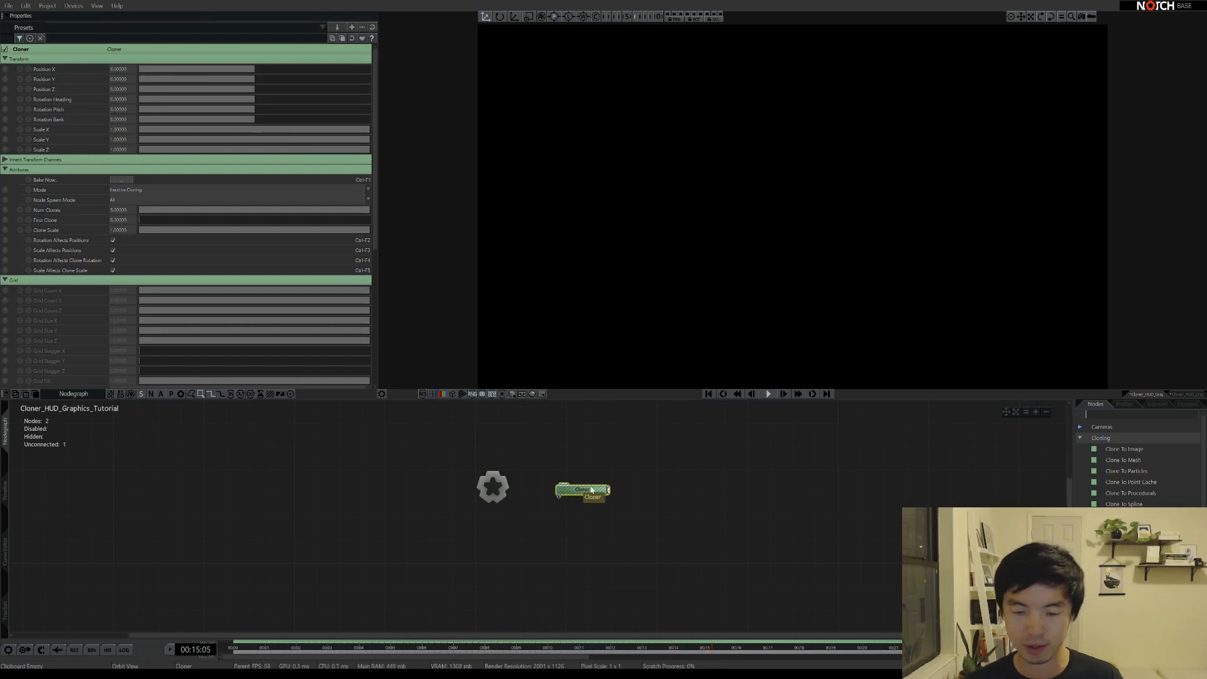
{"action": "left_click", "coordinate": [1095, 416]}
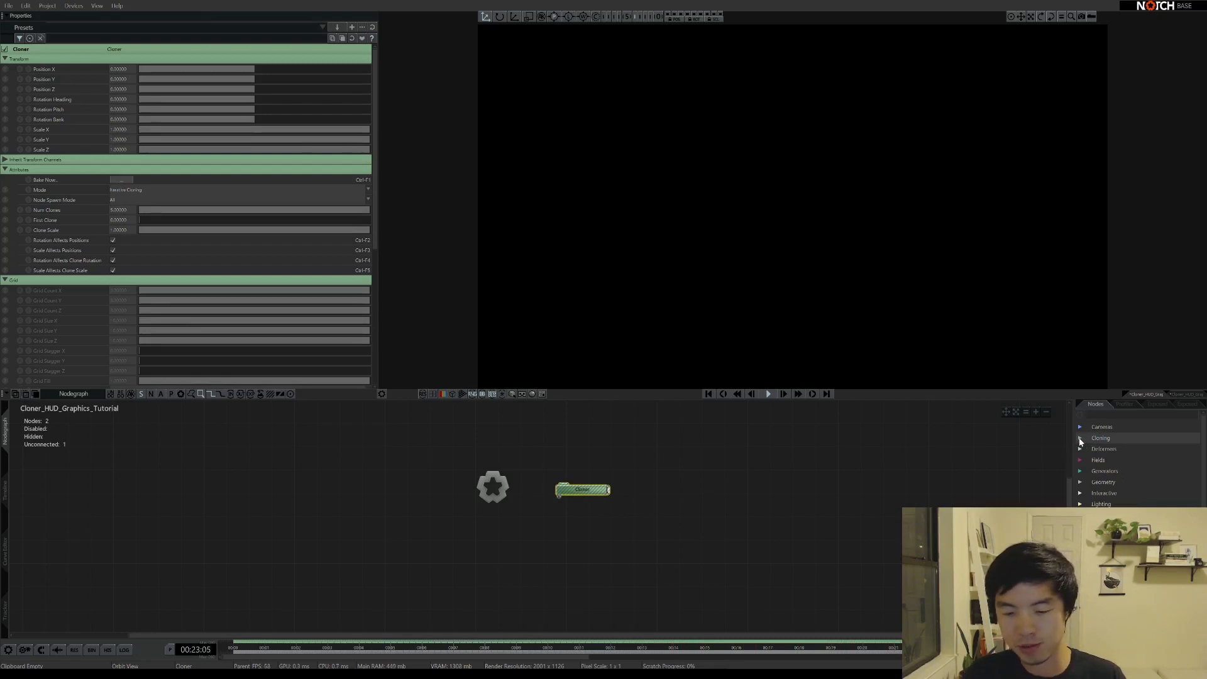
{"action": "type", "text": "shape"}
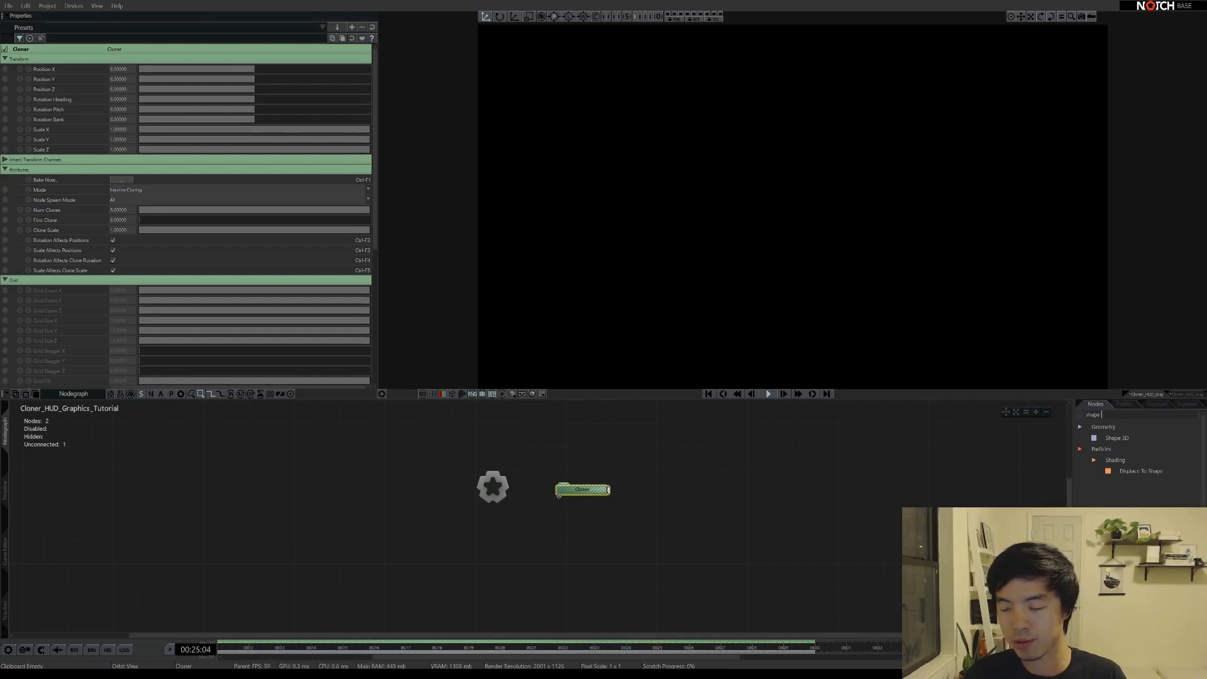
Add a Shape 3D node and wire Root → Cloner → Shape 3D
{"action": "left_click_drag", "start_coordinate": [1117, 438], "coordinate": [642, 490]}
{"action": "left_click", "coordinate": [611, 498]}
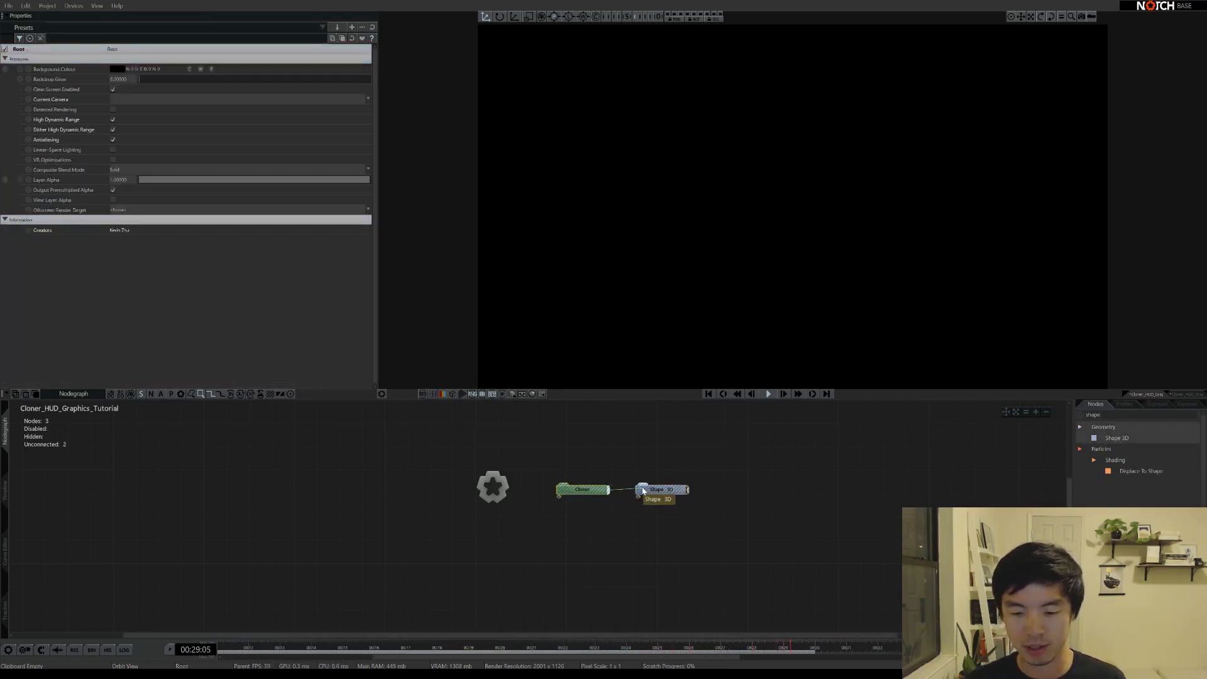
{"action": "left_click", "coordinate": [573, 490]}
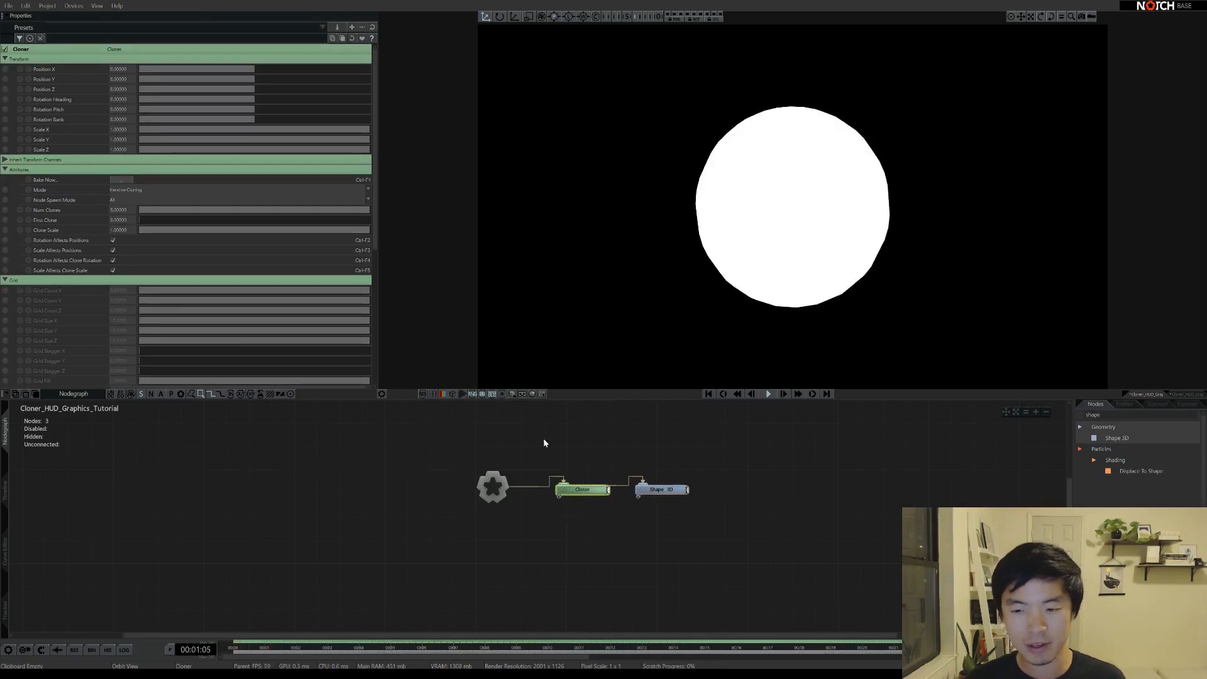
Stop playback, orbit around the white sphere, and select the Shape 3D node
{"action": "scroll", "coordinate": [598, 536], "scroll_direction": "down", "scroll_amount": 2}
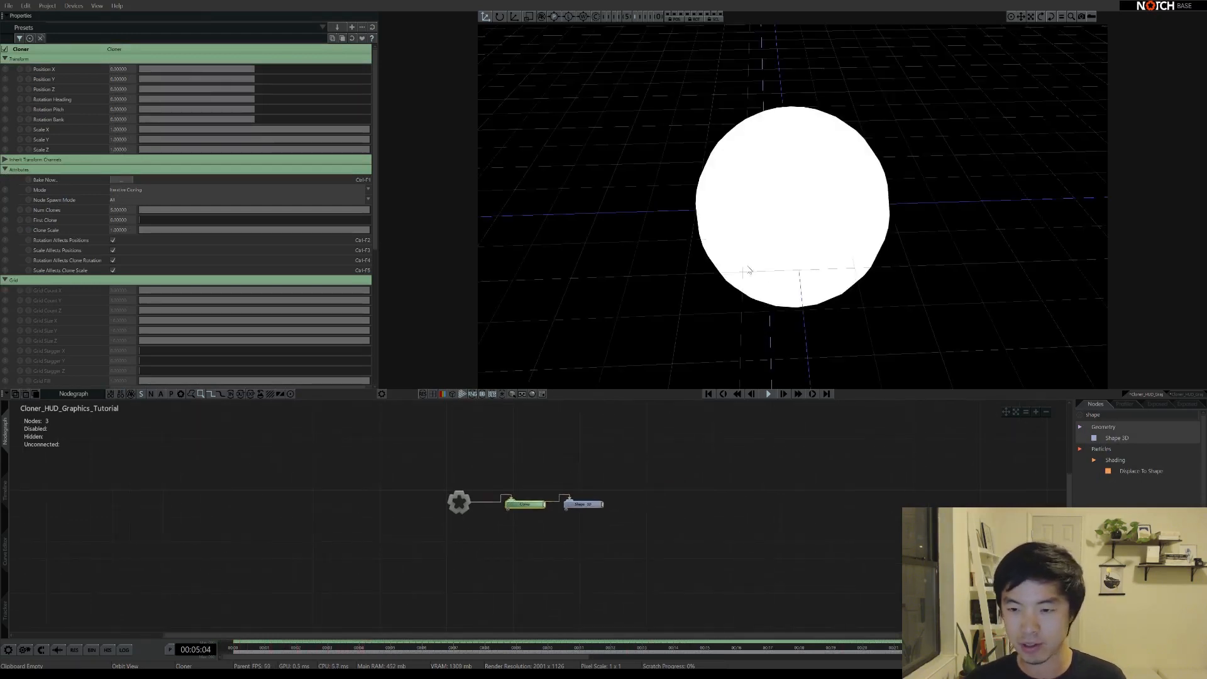
{"action": "left_click_drag", "start_coordinate": [749, 262], "coordinate": [763, 231]}
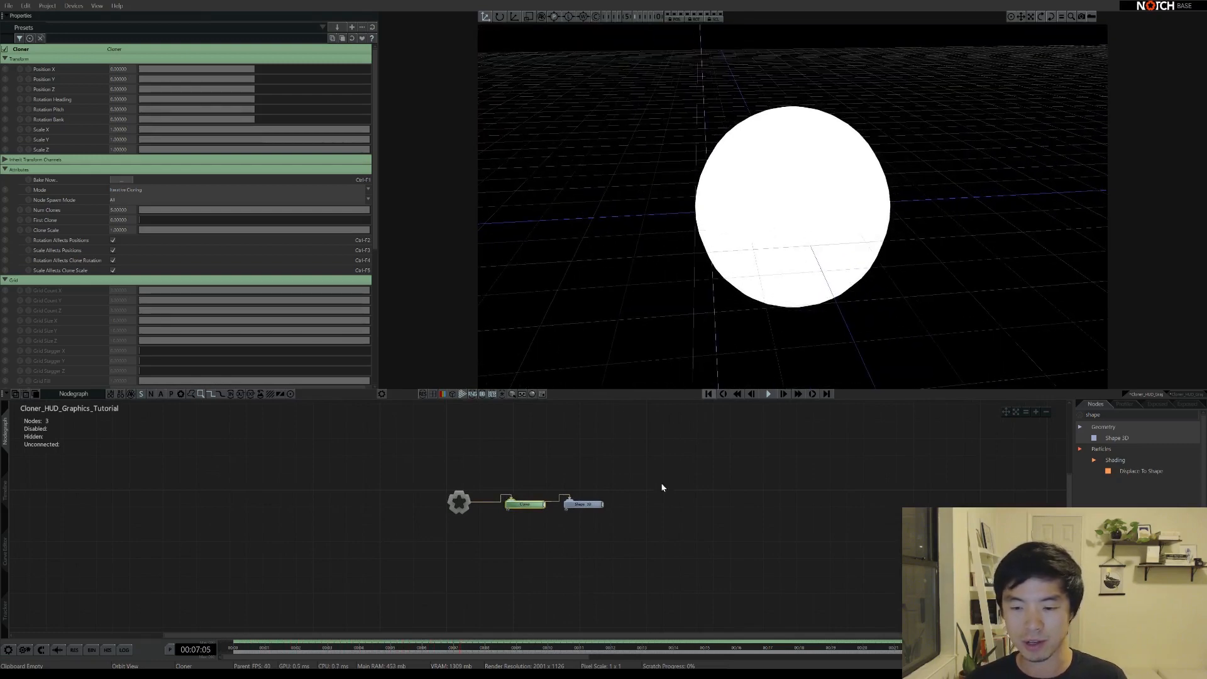
{"action": "key", "text": "space"}
{"action": "left_click_drag", "start_coordinate": [829, 266], "coordinate": [800, 280]}
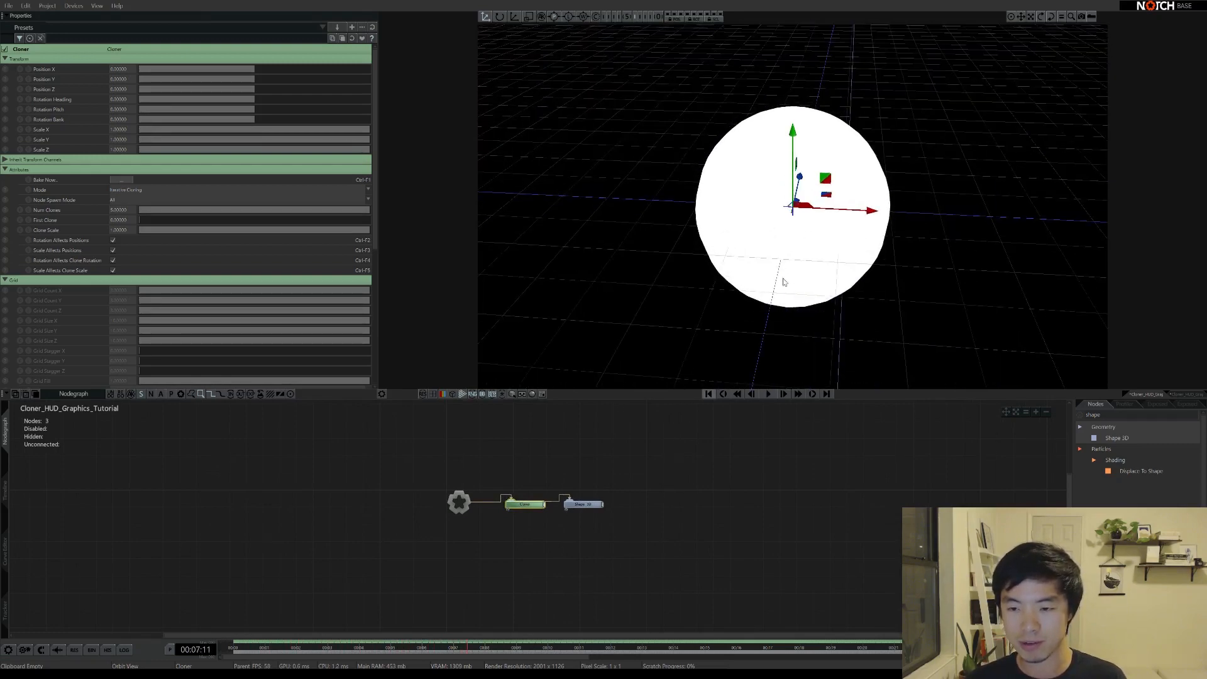
{"action": "left_click_drag", "start_coordinate": [588, 485], "coordinate": [581, 510]}
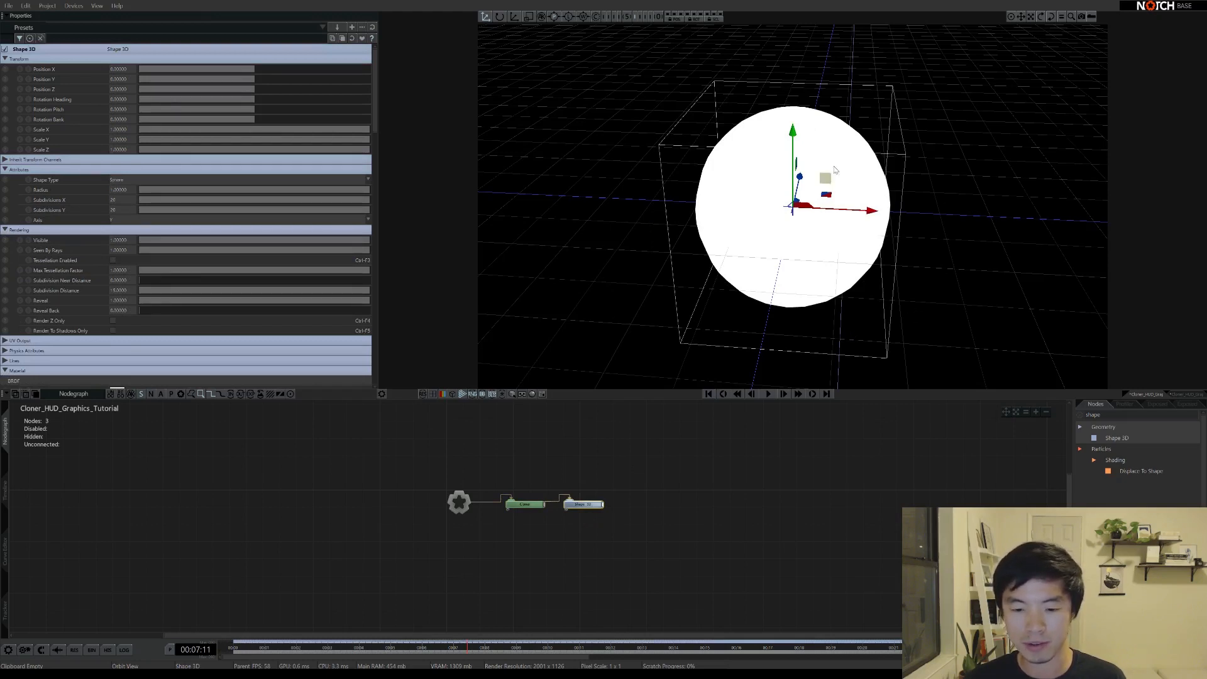
Change Shape 3D's Shape Type to Box and shrink Size X to about 0.05555
{"action": "left_click", "coordinate": [583, 511]}
{"action": "left_click", "coordinate": [582, 507]}
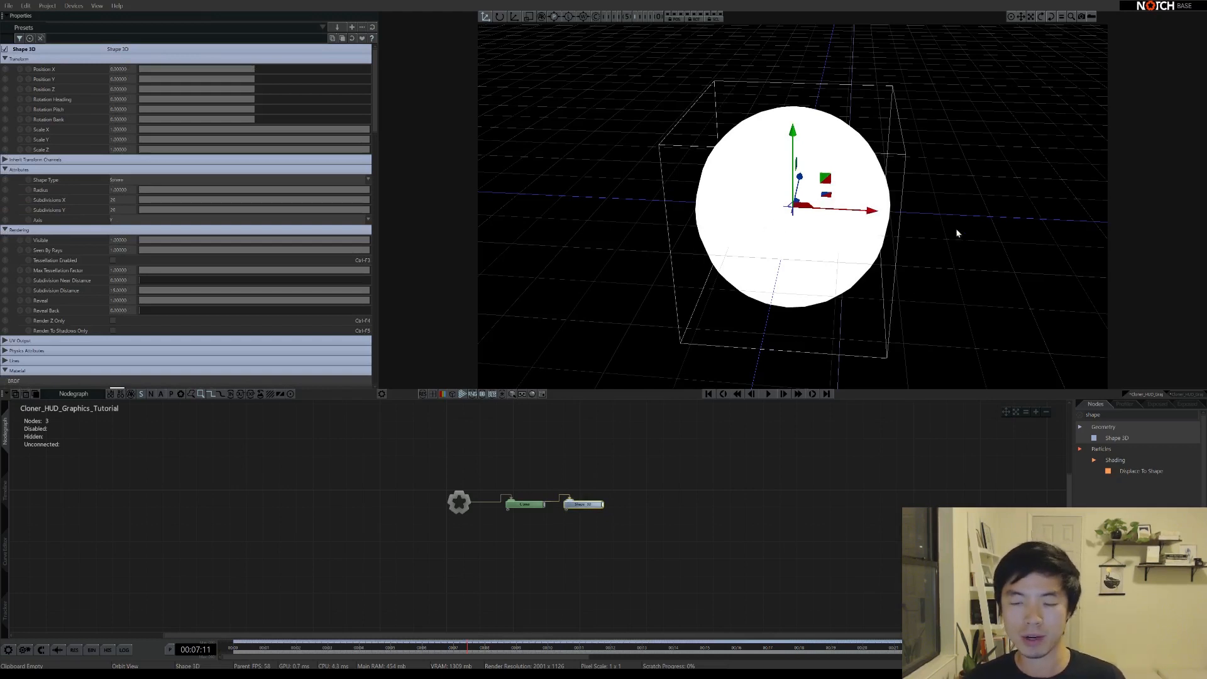
{"action": "left_click", "coordinate": [119, 181]}
{"action": "left_click", "coordinate": [126, 197]}
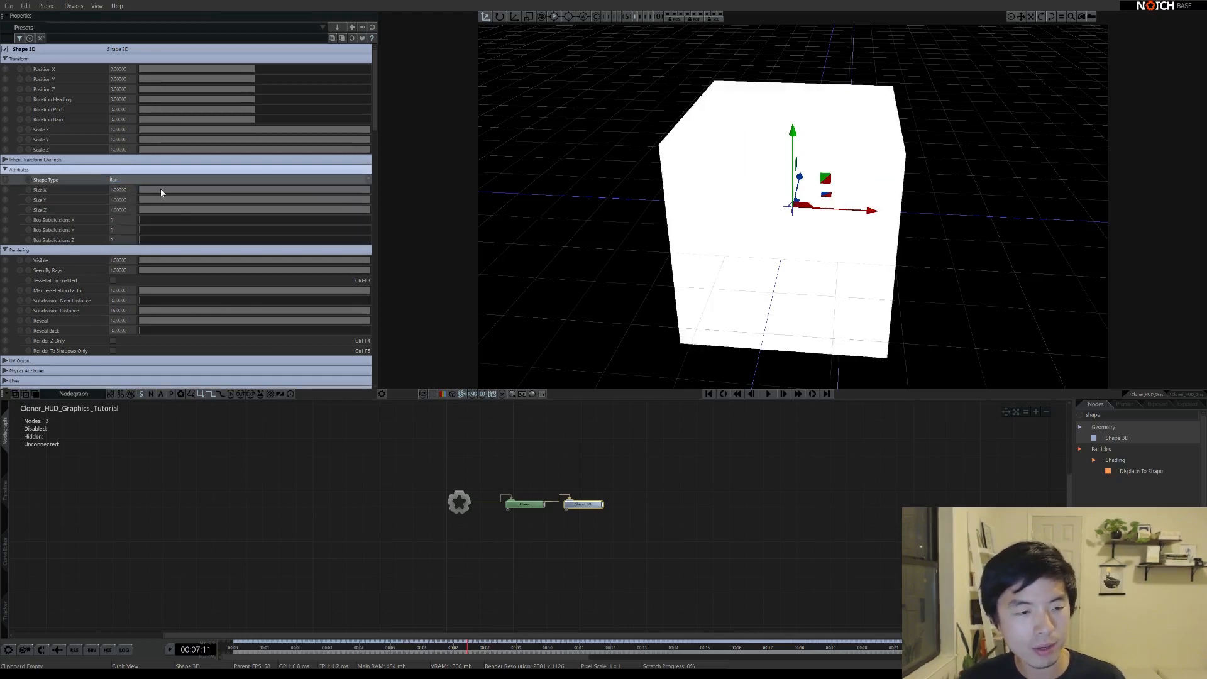
{"action": "left_click_drag", "start_coordinate": [157, 194], "coordinate": [148, 202]}
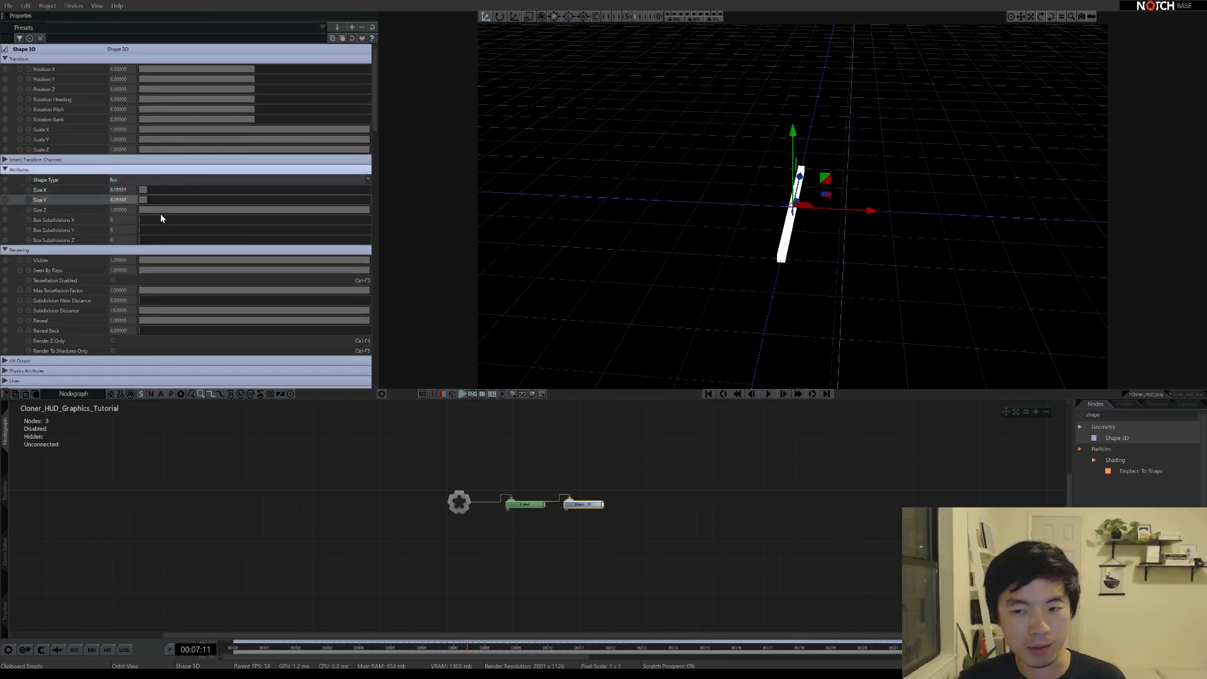
{"action": "left_click_drag", "start_coordinate": [723, 192], "coordinate": [785, 237]}
Switch the Cloner's Mode to Radial and inspect the cloned bars from several angles
{"action": "left_click", "coordinate": [528, 505]}
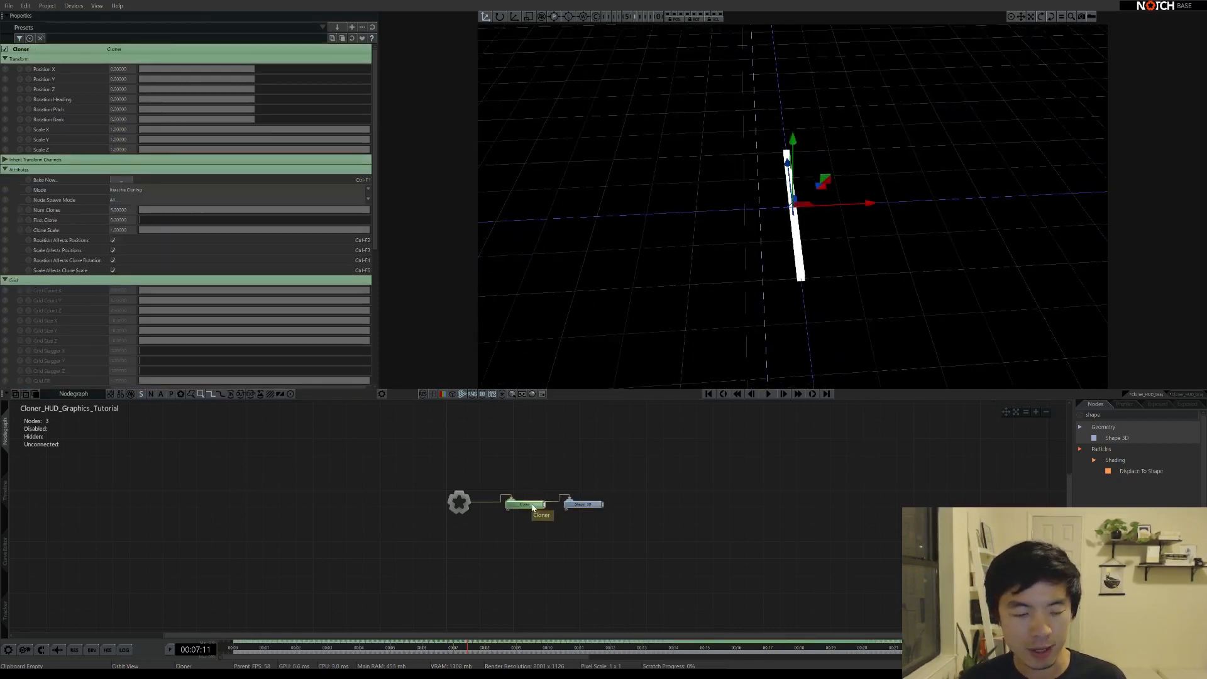
{"action": "left_click", "coordinate": [123, 214]}
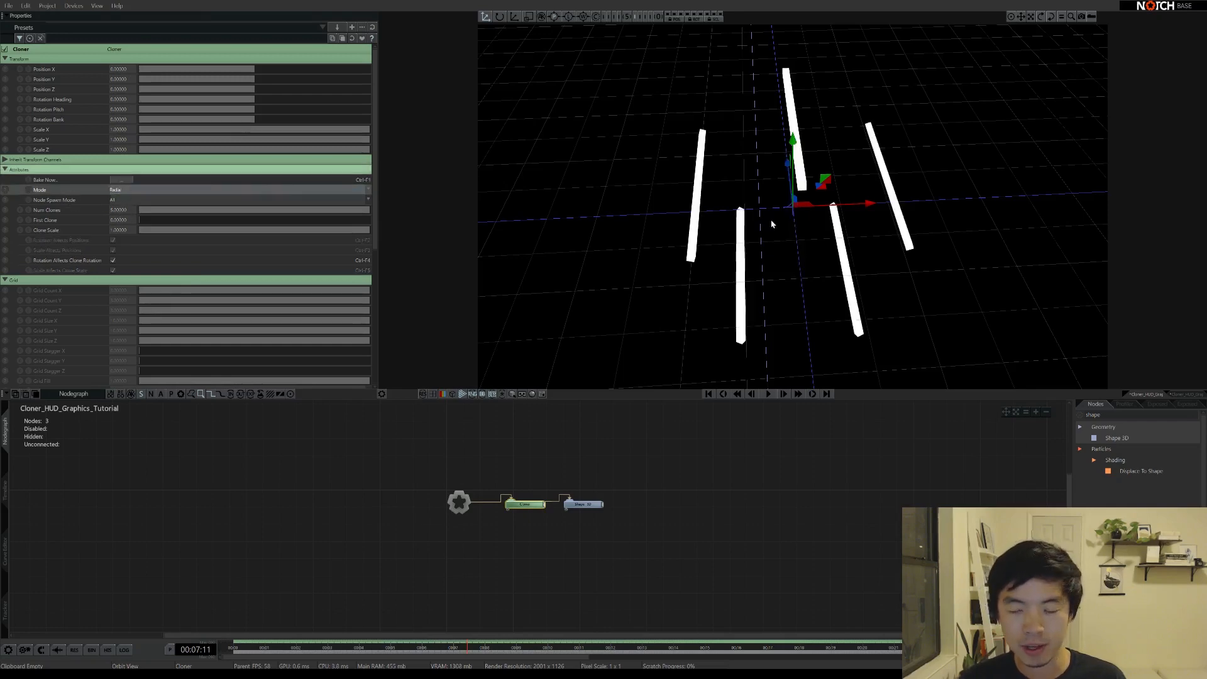
{"action": "left_click_drag", "start_coordinate": [773, 224], "coordinate": [759, 110]}
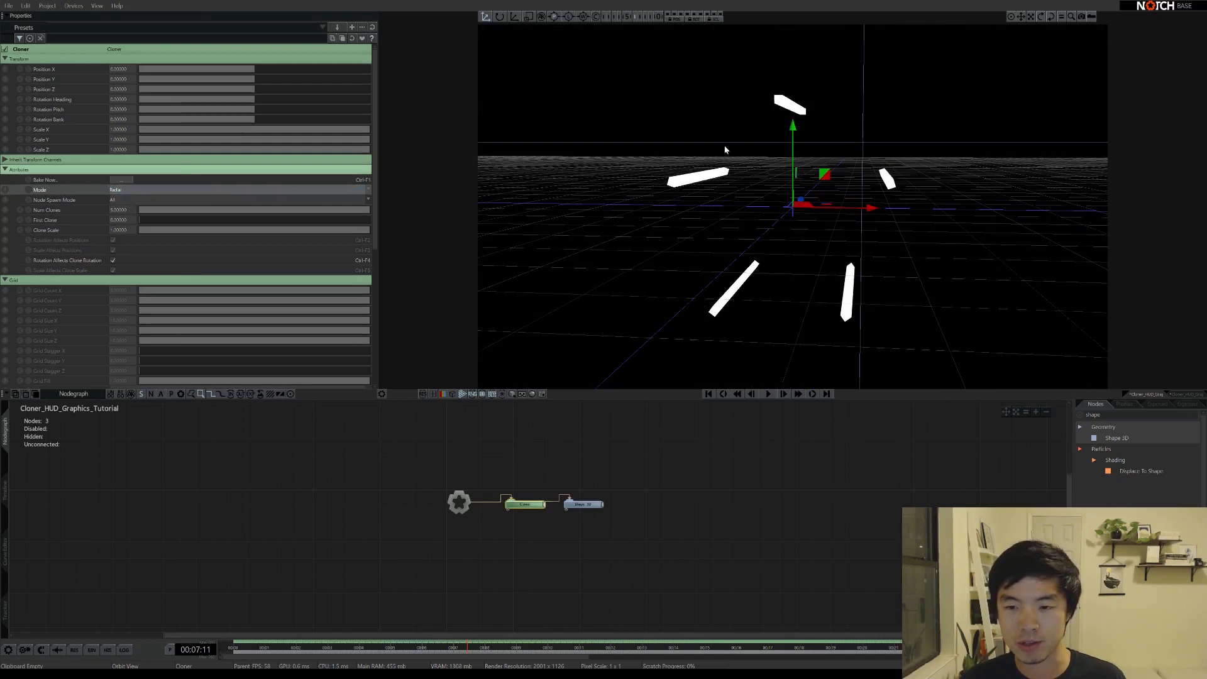
{"action": "left_click_drag", "start_coordinate": [812, 220], "coordinate": [787, 258]}
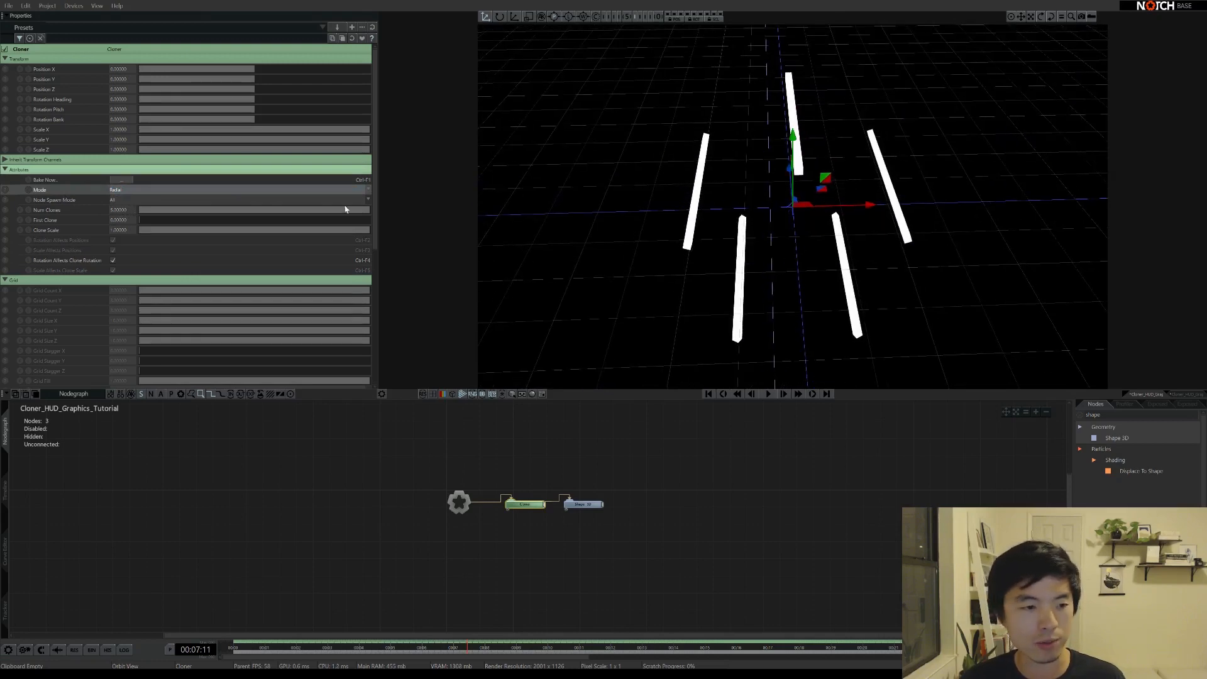
{"action": "left_click_drag", "start_coordinate": [779, 255], "coordinate": [779, 158]}
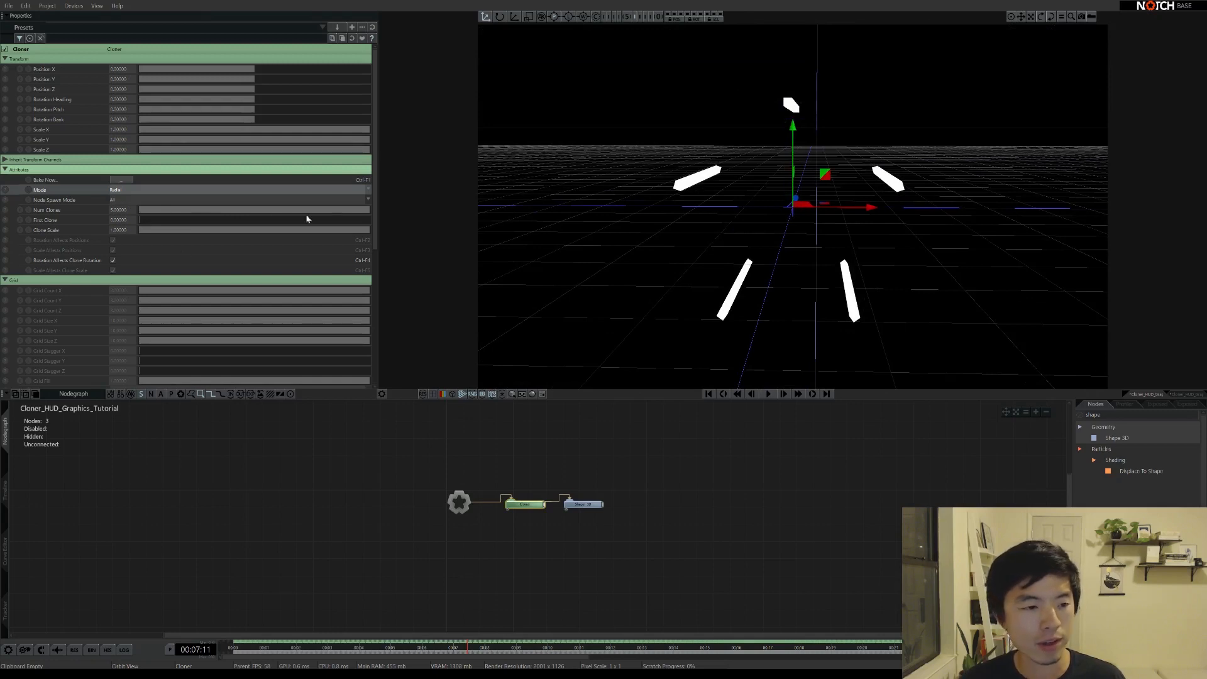
{"action": "left_click_drag", "start_coordinate": [375, 172], "coordinate": [376, 230]}
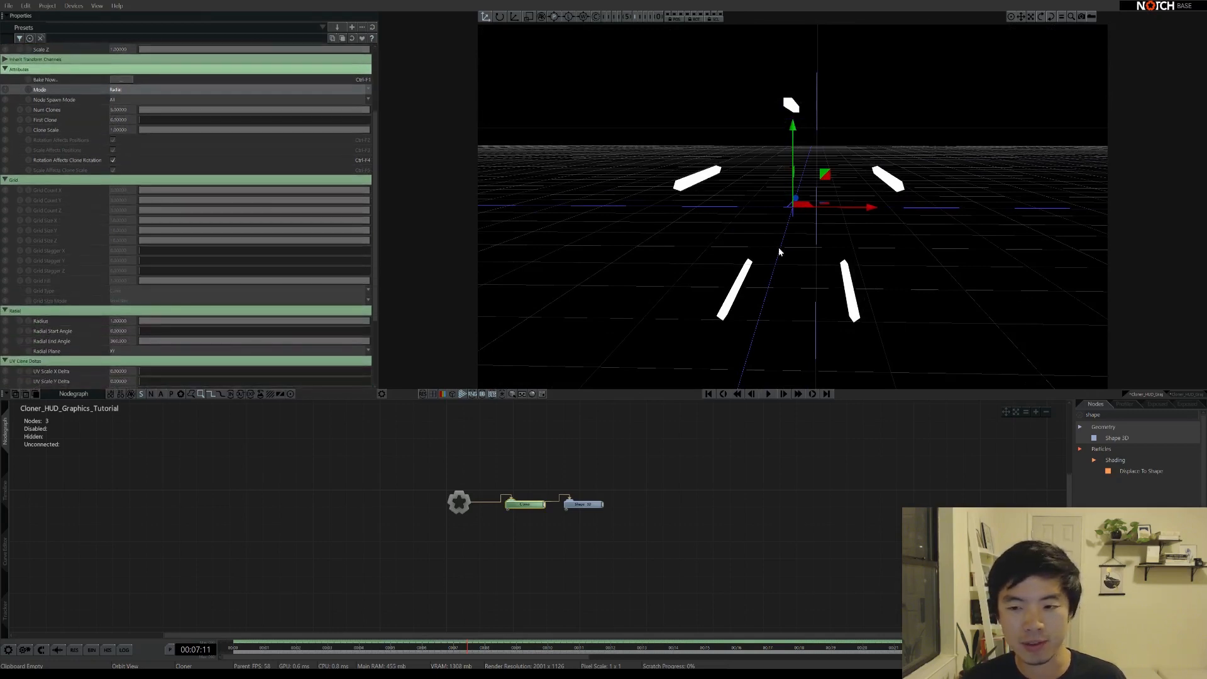
{"action": "left_click_drag", "start_coordinate": [783, 220], "coordinate": [779, 251]}
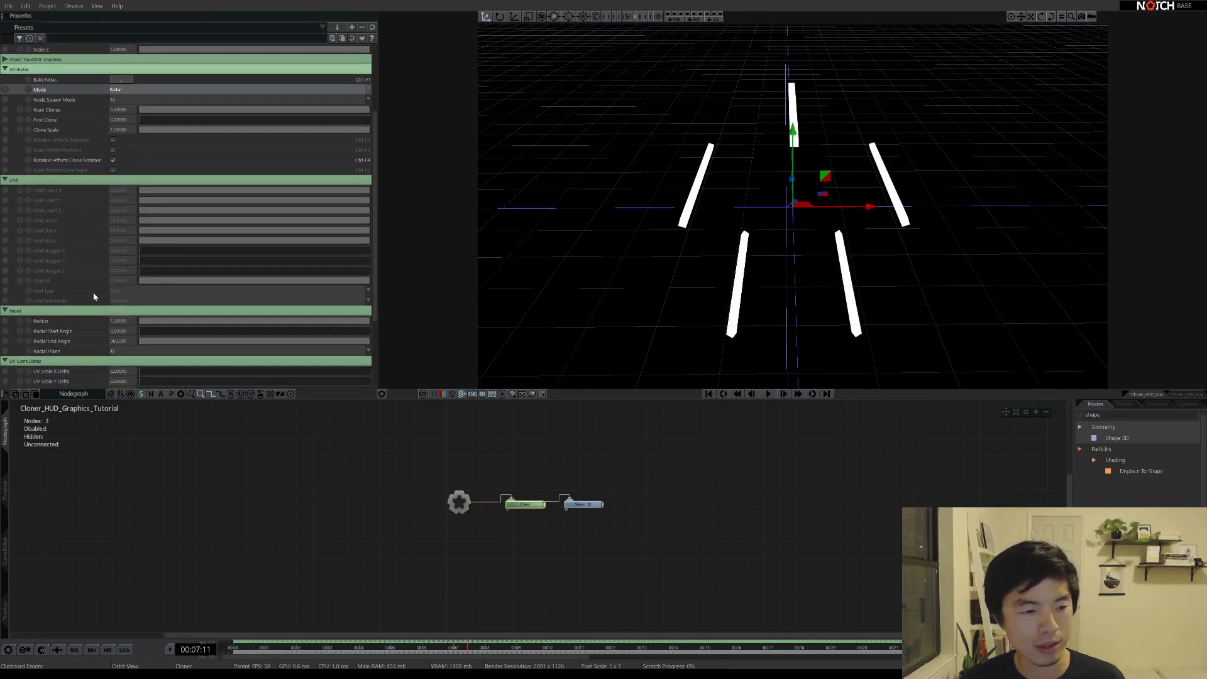
Set the Cloner's Radial Plane from XY to XZ so the bars lie flat as a star
{"action": "left_click", "coordinate": [121, 356]}
{"action": "left_click", "coordinate": [120, 371]}
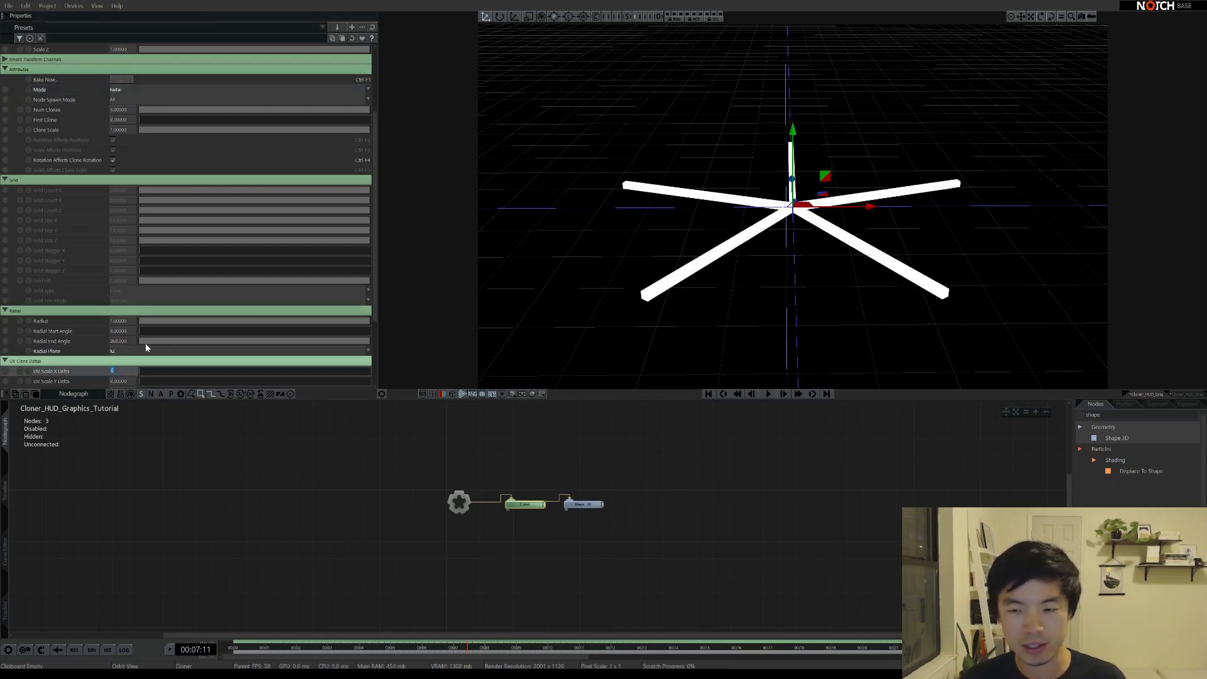
{"action": "right_click_drag", "start_coordinate": [786, 221], "coordinate": [762, 268]}
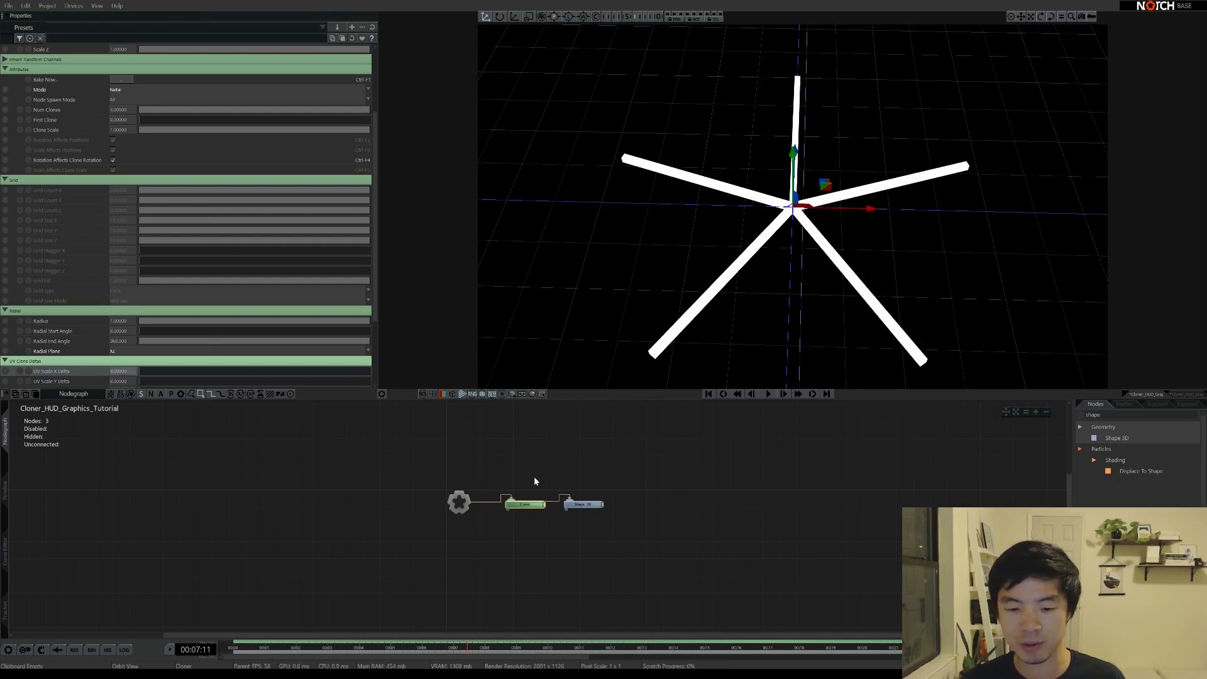
{"action": "left_click", "coordinate": [523, 503]}
{"action": "left_click", "coordinate": [123, 211]}
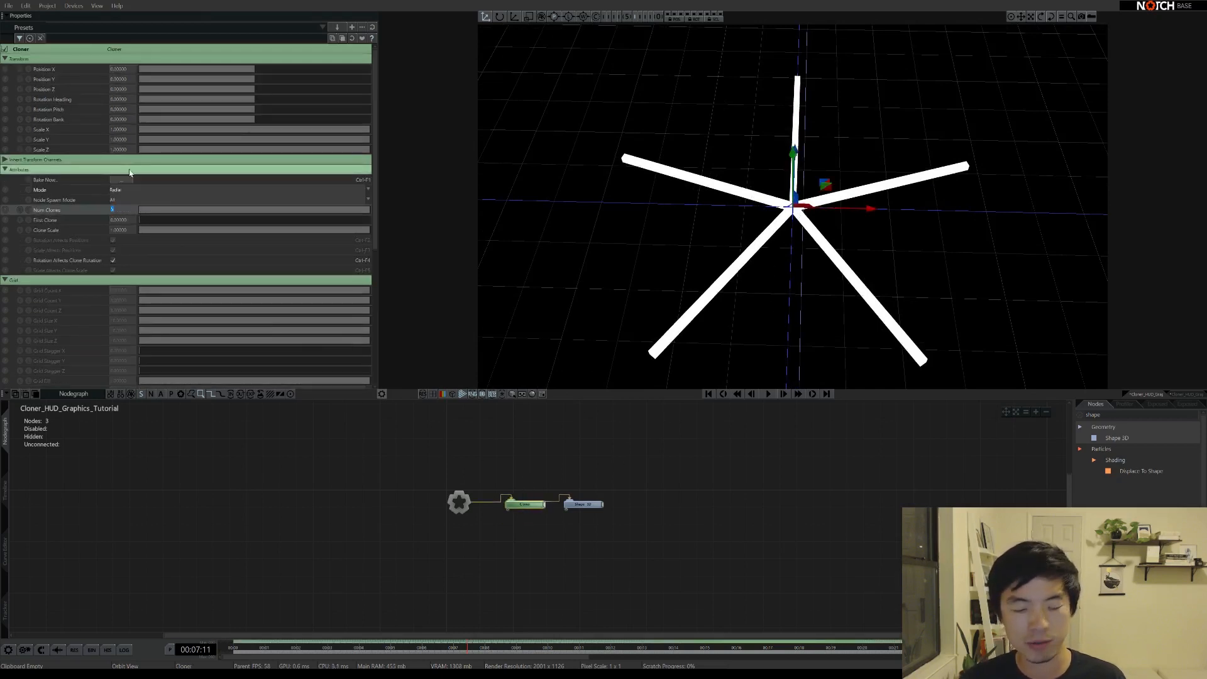
Set the Cloner's number of clones to 90
{"action": "type", "text": "90"}
{"action": "key", "text": "Return"}
{"action": "scroll", "coordinate": [130, 173], "scroll_direction": "down", "scroll_amount": 2}
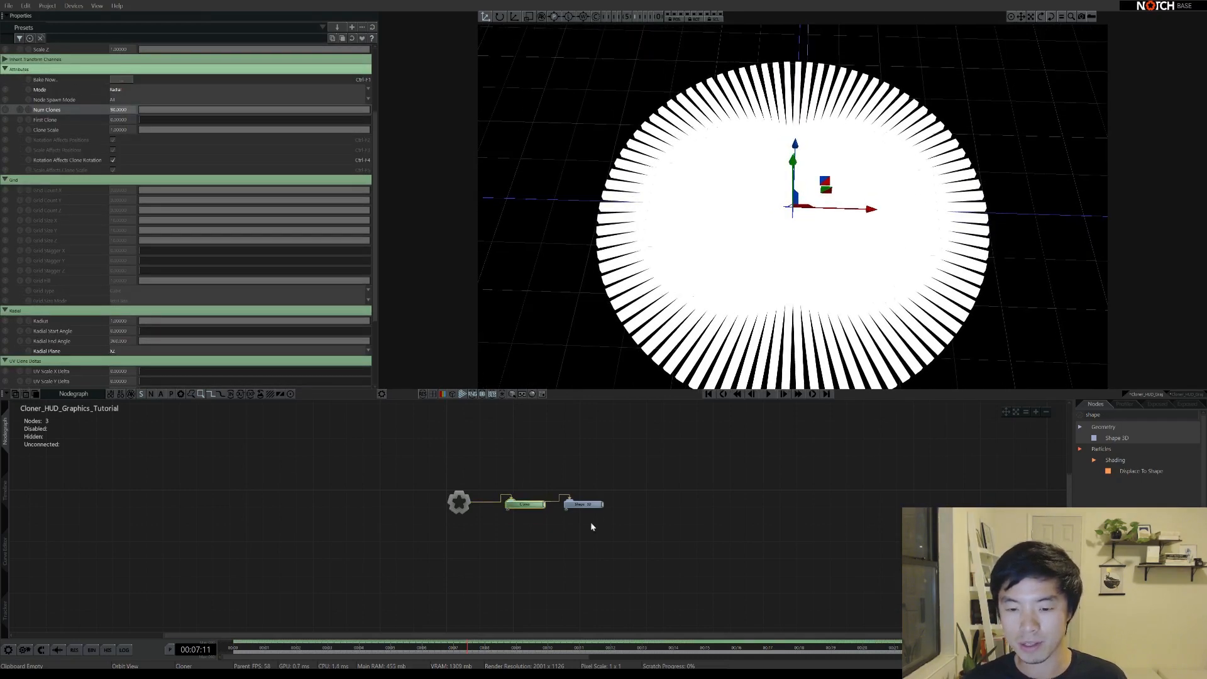
Set the Shape 3D Size X and Size Y to 0.001 for fine radiating lines
{"action": "left_click", "coordinate": [584, 504]}
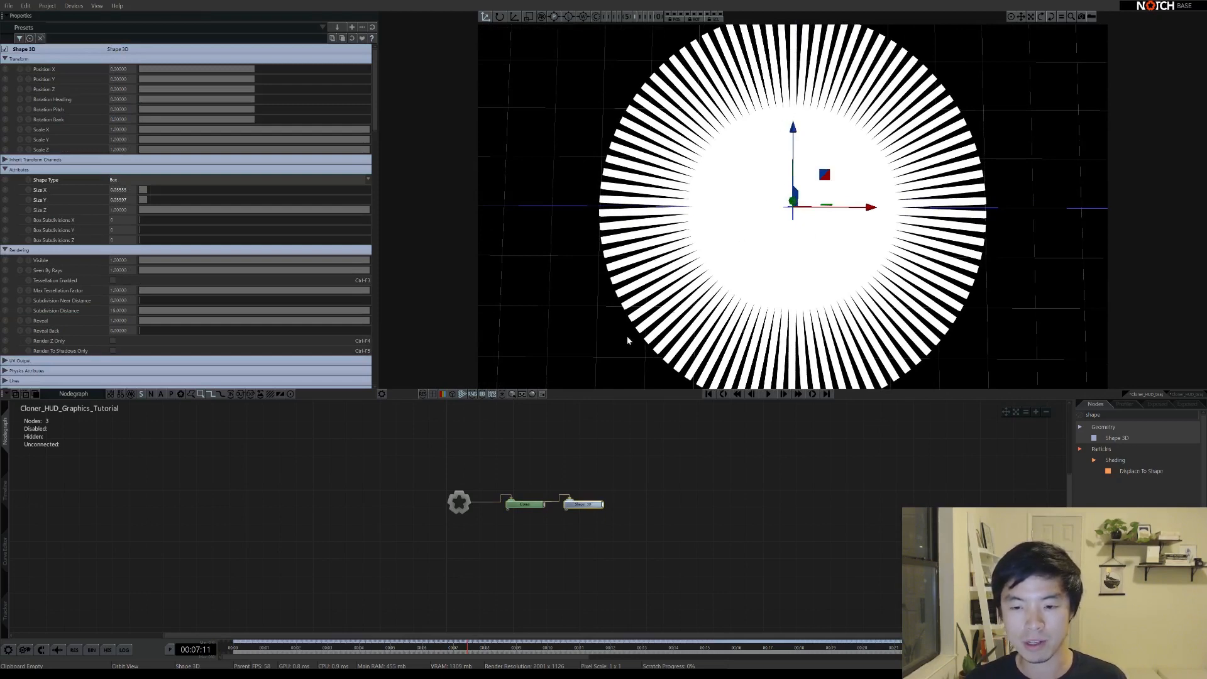
{"action": "right_click_drag", "start_coordinate": [721, 295], "coordinate": [740, 157]}
{"action": "right_click_drag", "start_coordinate": [786, 214], "coordinate": [749, 314]}
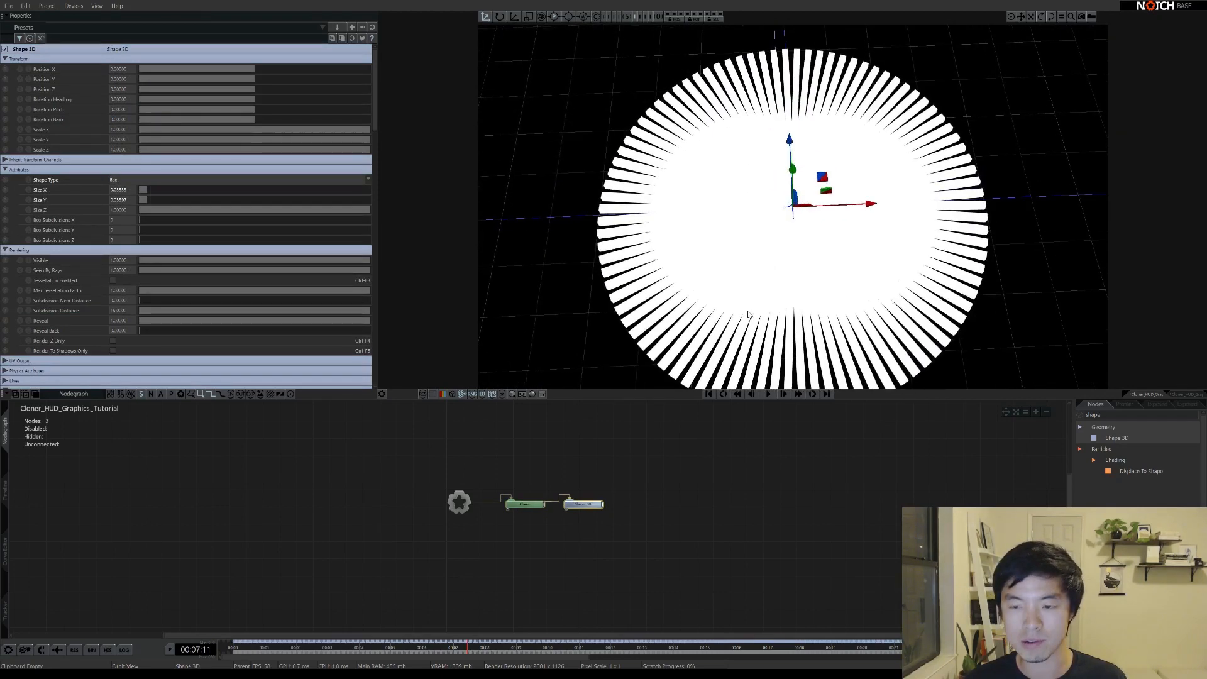
{"action": "left_click_drag", "start_coordinate": [596, 480], "coordinate": [581, 526]}
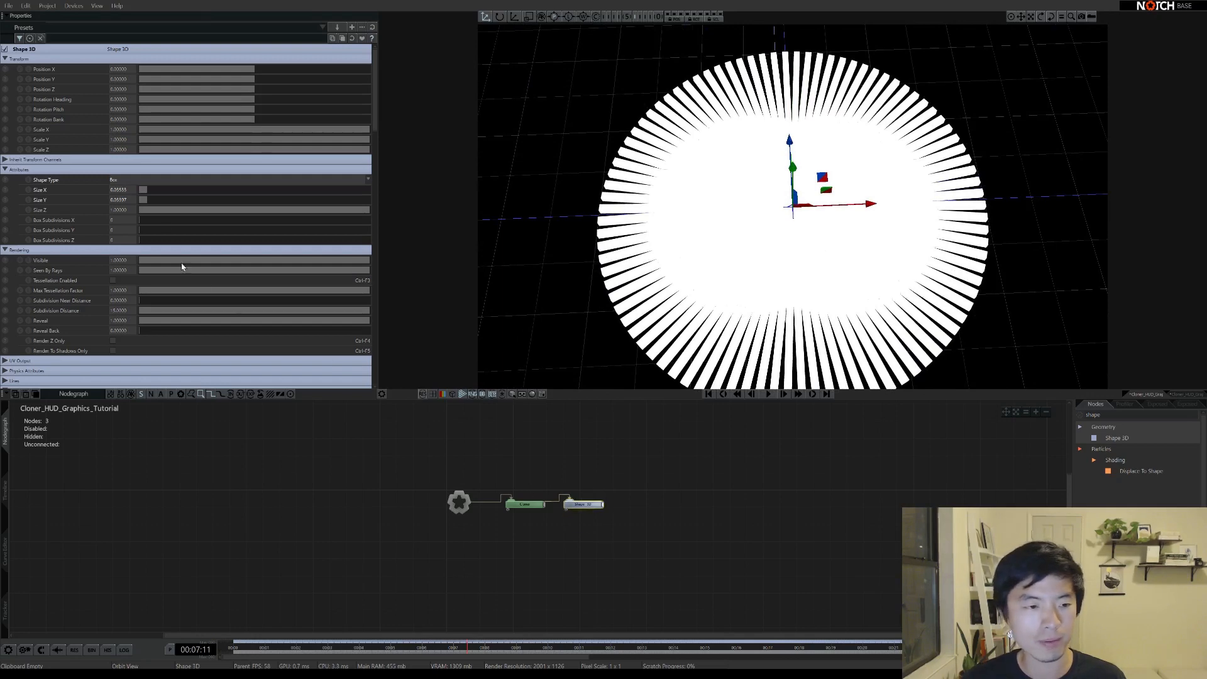
{"action": "left_click_drag", "start_coordinate": [144, 190], "coordinate": [140, 199]}
{"action": "double_click", "coordinate": [129, 189]}
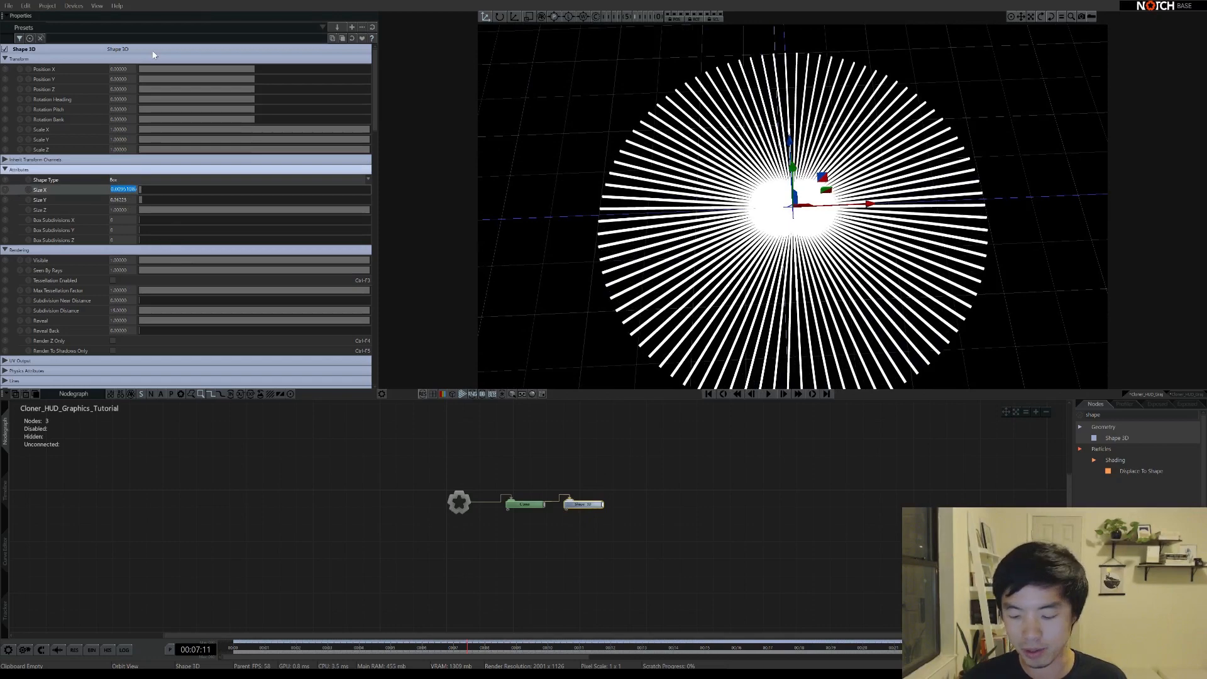
{"action": "type", "text": ".001"}
{"action": "key", "text": "Tab"}
{"action": "type", "text": ".001"}
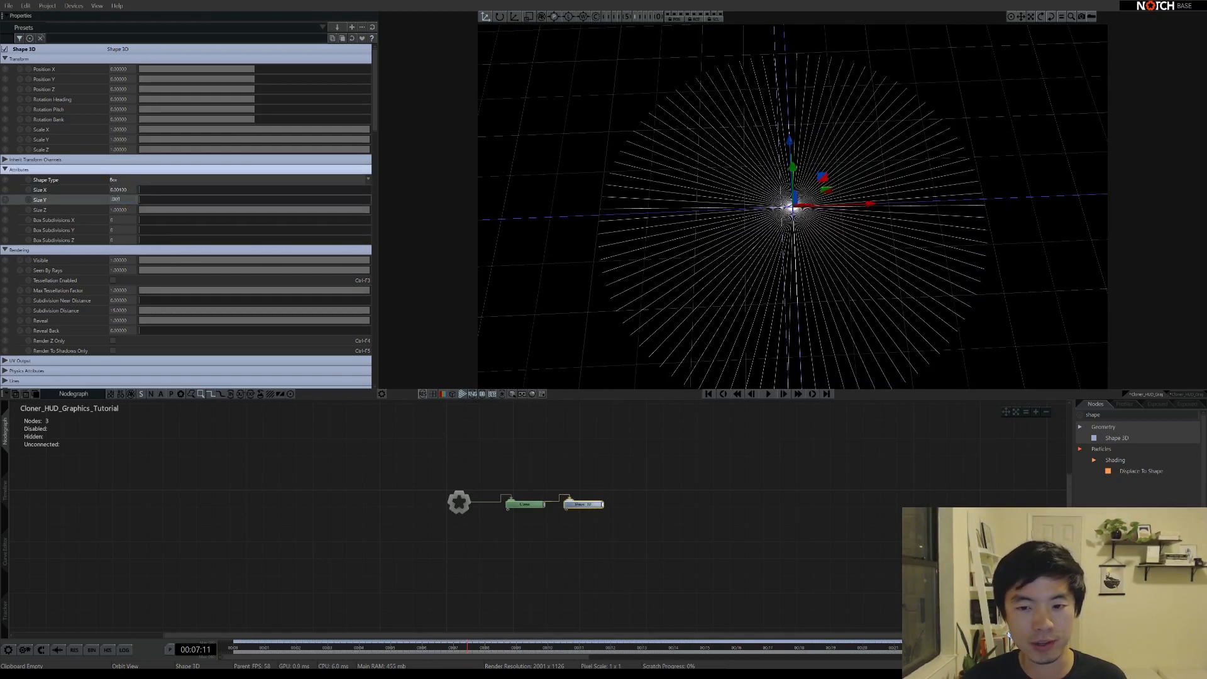
{"action": "key", "text": "Return"}
{"action": "mouse_move", "coordinate": [801, 273]}
{"action": "left_mouse_down"}
{"action": "mouse_move", "coordinate": [784, 162]}
{"action": "mouse_move", "coordinate": [795, 137]}
{"action": "mouse_move", "coordinate": [790, 318]}
{"action": "mouse_move", "coordinate": [800, 234]}
{"action": "mouse_move", "coordinate": [803, 296]}
{"action": "mouse_move", "coordinate": [835, 304]}
{"action": "mouse_move", "coordinate": [807, 256]}
{"action": "left_mouse_up"}
Shorten the lines into small ticks by dragging Shape 3D Size Z to about 0.035
{"action": "left_click", "coordinate": [643, 530]}
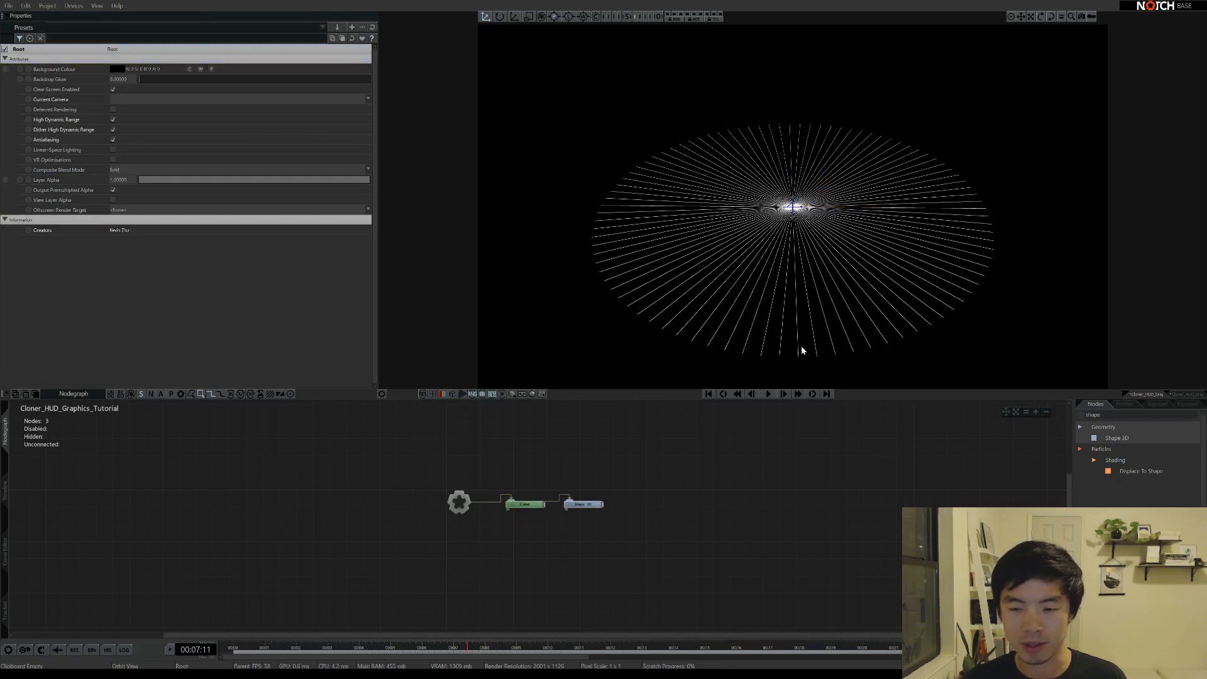
{"action": "left_click", "coordinate": [456, 501]}
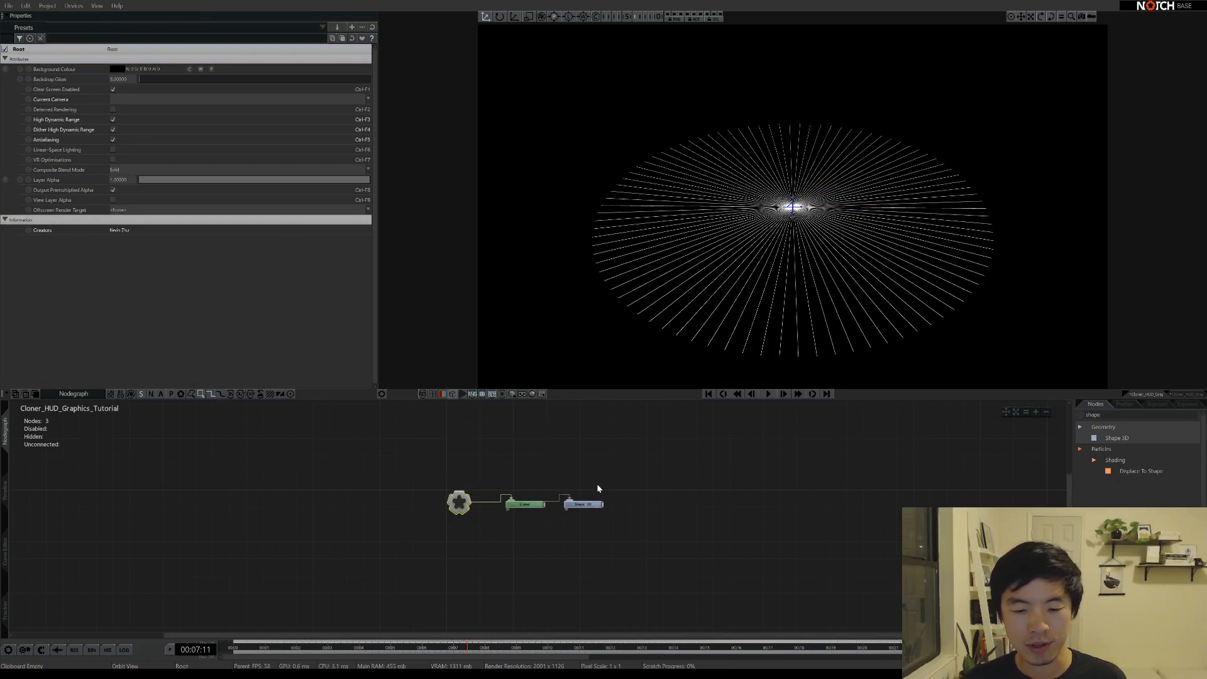
{"action": "left_click", "coordinate": [583, 504]}
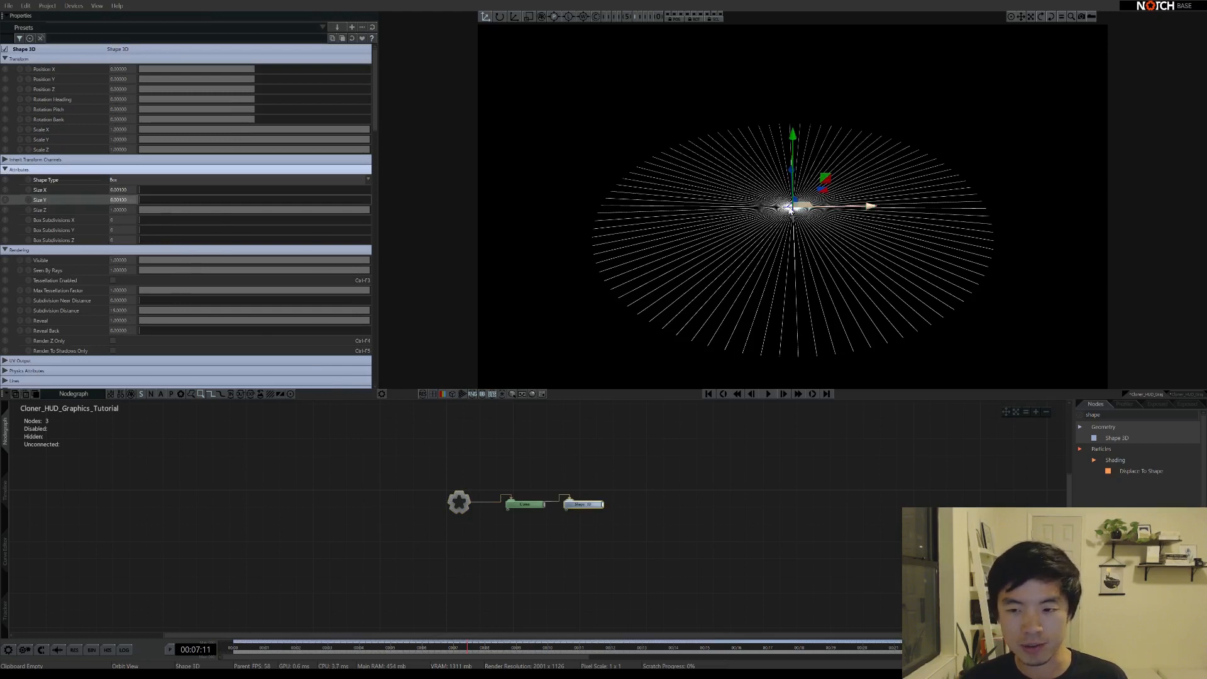
{"action": "mouse_move", "coordinate": [790, 224]}
{"action": "left_mouse_down"}
{"action": "mouse_move", "coordinate": [768, 261]}
{"action": "mouse_move", "coordinate": [789, 216]}
{"action": "left_mouse_up"}
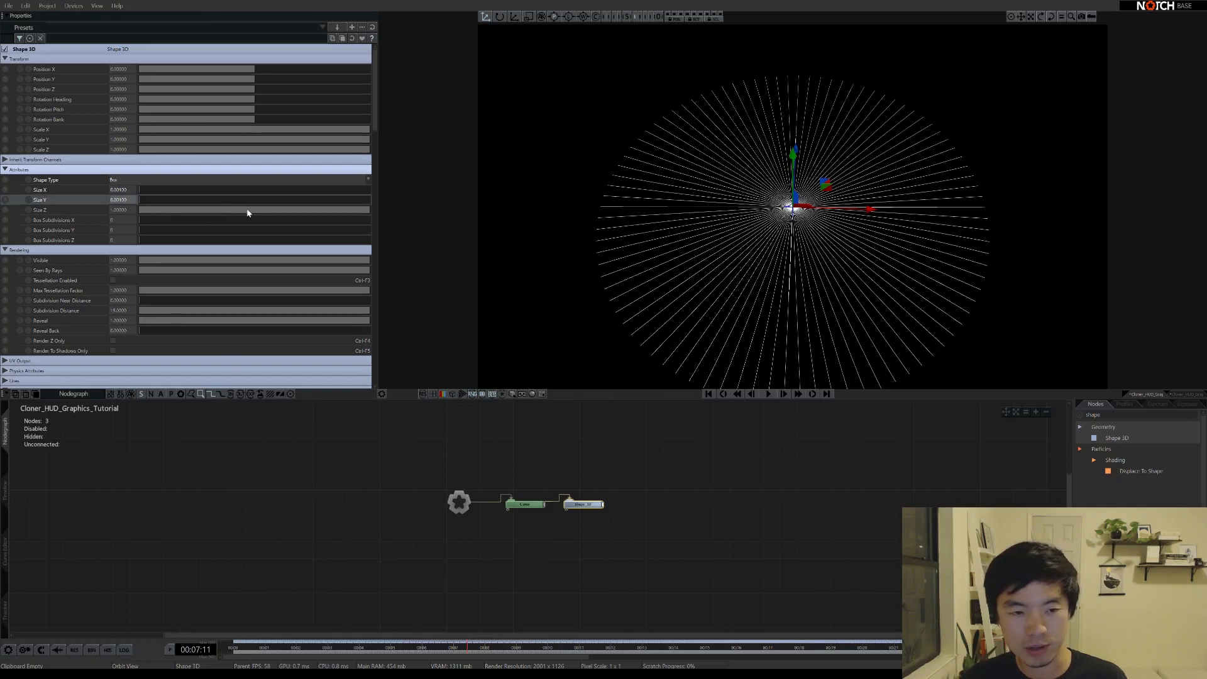
{"action": "left_click_drag", "start_coordinate": [249, 214], "coordinate": [161, 200]}
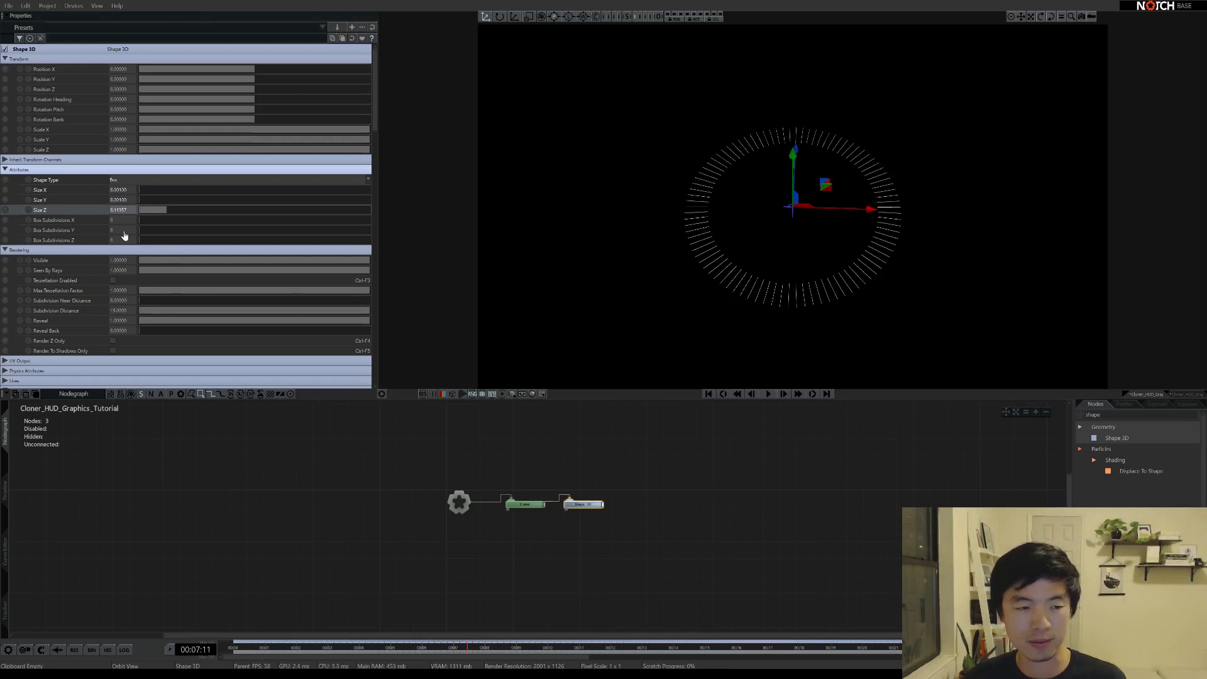
Set the Cloner to 180 clones and clear the Nodes search box
{"action": "left_click", "coordinate": [526, 505]}
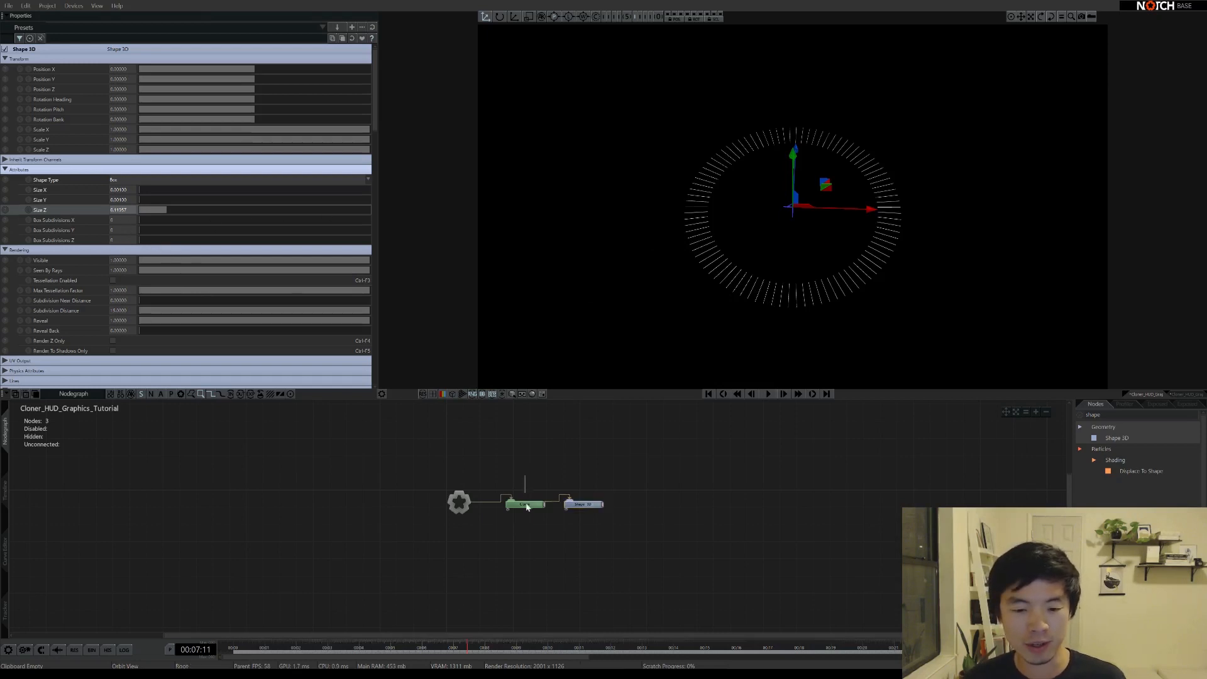
{"action": "double_click", "coordinate": [122, 211]}
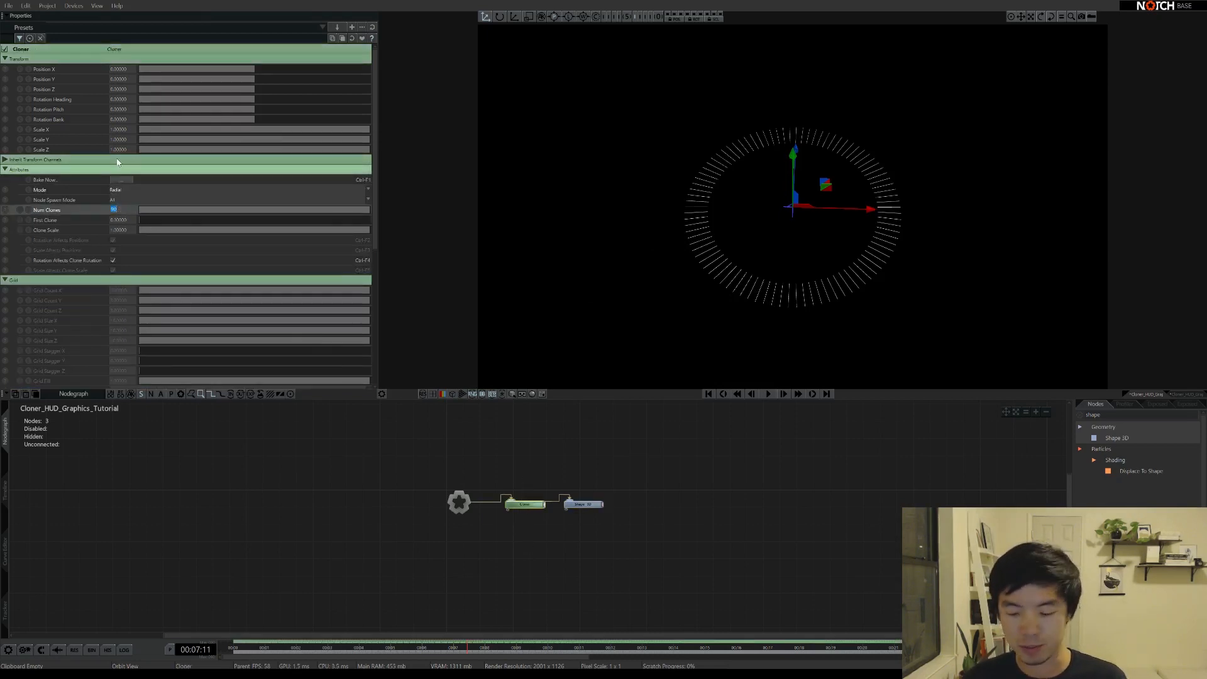
{"action": "type", "text": "180"}
{"action": "scroll", "coordinate": [117, 163], "scroll_direction": "down", "scroll_amount": 3}
{"action": "key", "text": "Return"}
{"action": "mouse_move", "coordinate": [741, 232]}
{"action": "left_mouse_down"}
{"action": "mouse_move", "coordinate": [738, 312]}
{"action": "mouse_move", "coordinate": [760, 202]}
{"action": "mouse_move", "coordinate": [765, 250]}
{"action": "left_mouse_up"}
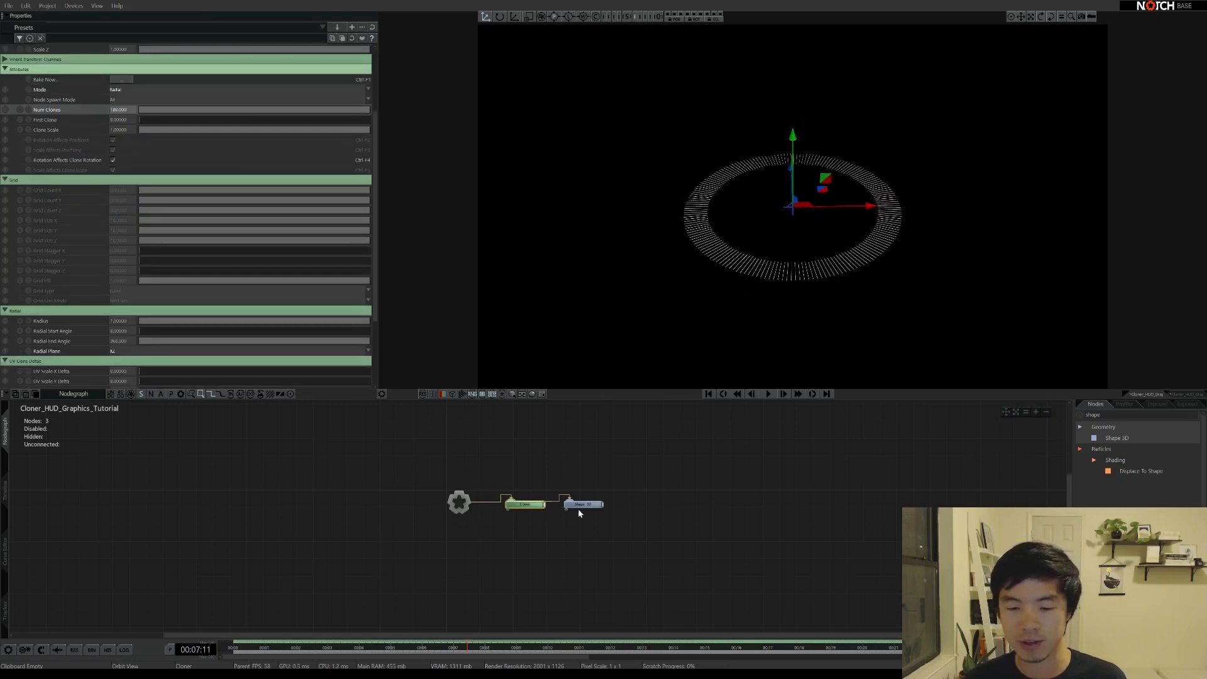
{"action": "scroll", "coordinate": [564, 538], "scroll_direction": "up", "scroll_amount": 5}
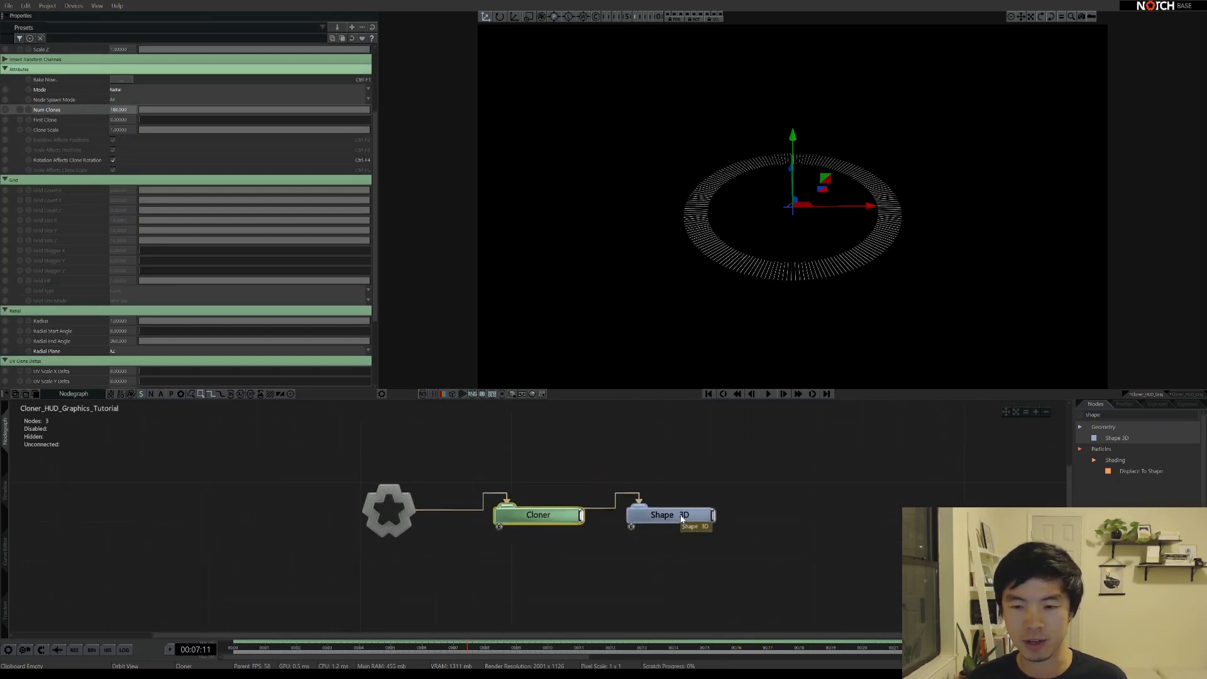
{"action": "left_click", "coordinate": [1106, 412]}
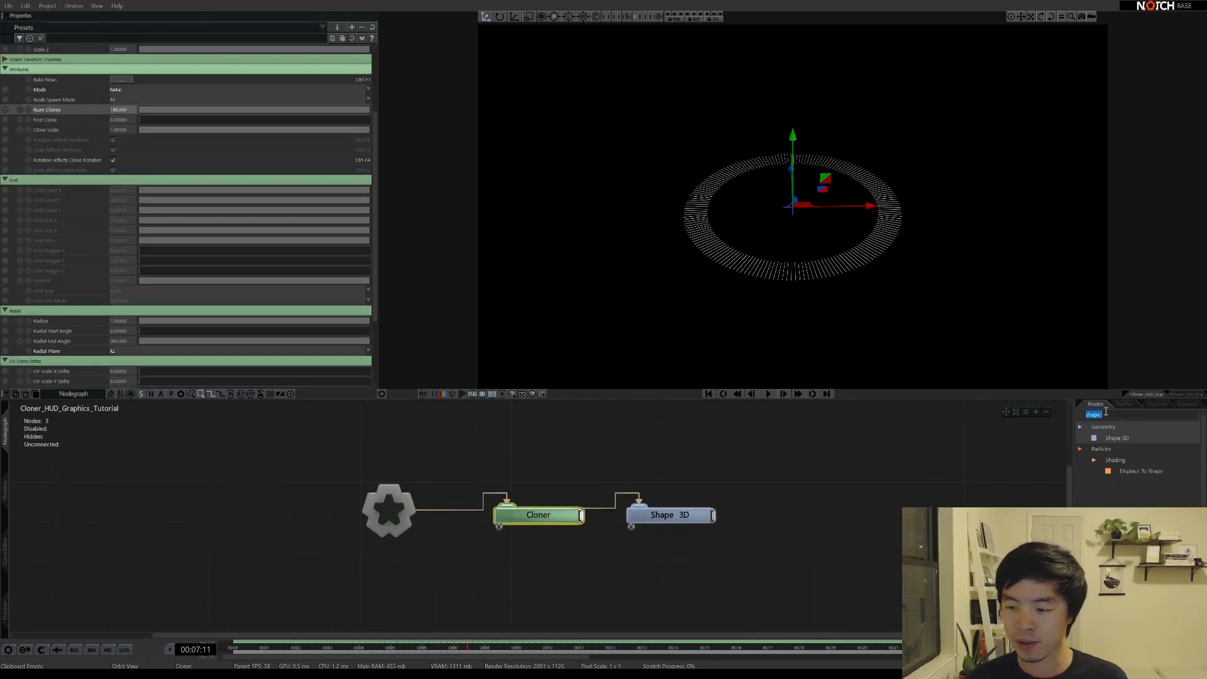
{"action": "key", "text": "BackSpace"}
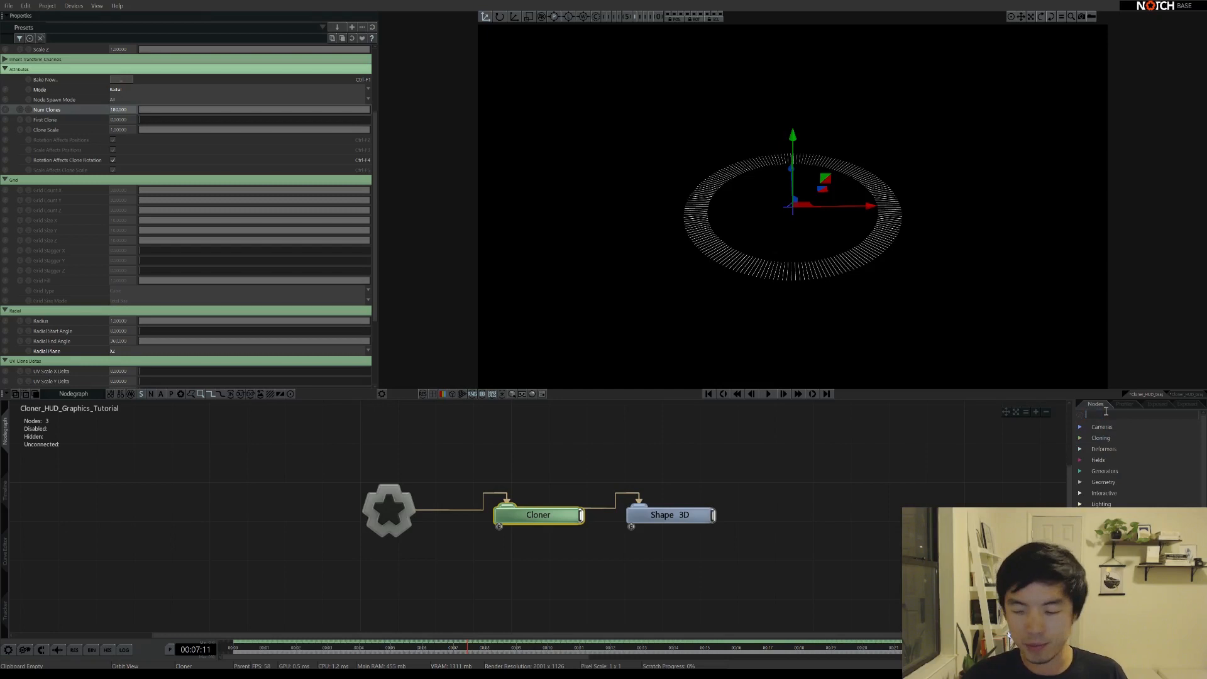
Add a Turbulence Effector from Cloning > Effectors and connect the Cloner's effector port to it
{"action": "left_click", "coordinate": [1080, 439]}
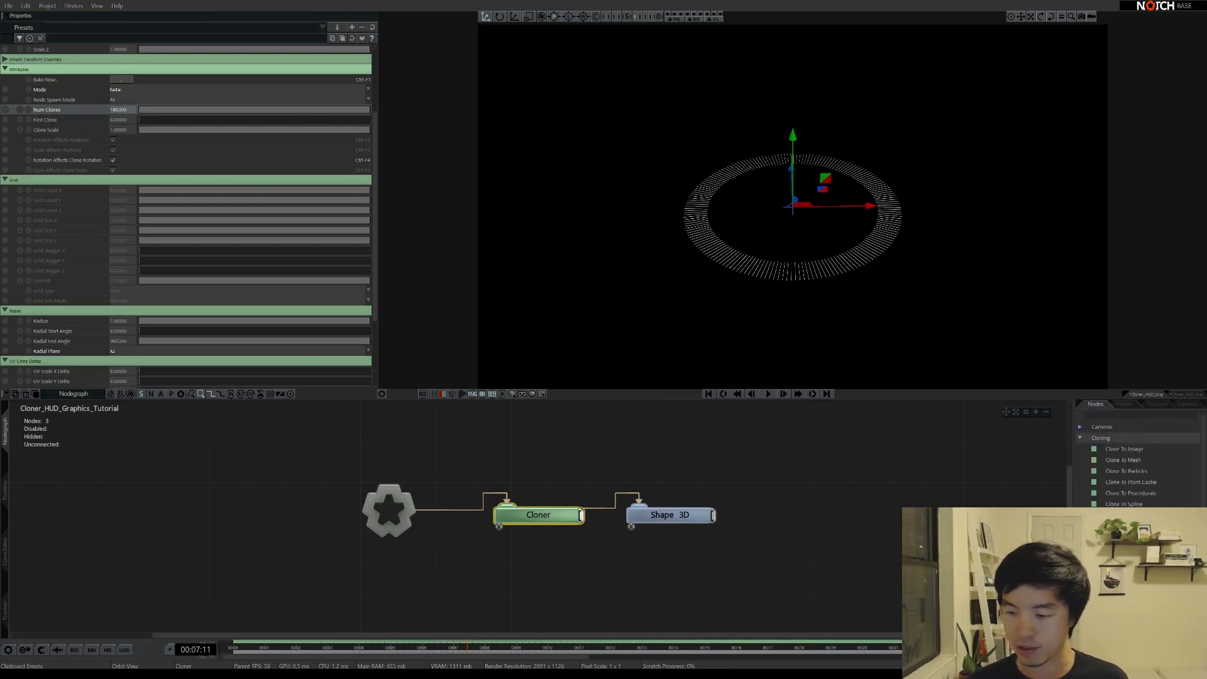
{"action": "scroll", "coordinate": [1132, 472], "scroll_direction": "down", "scroll_amount": 4}
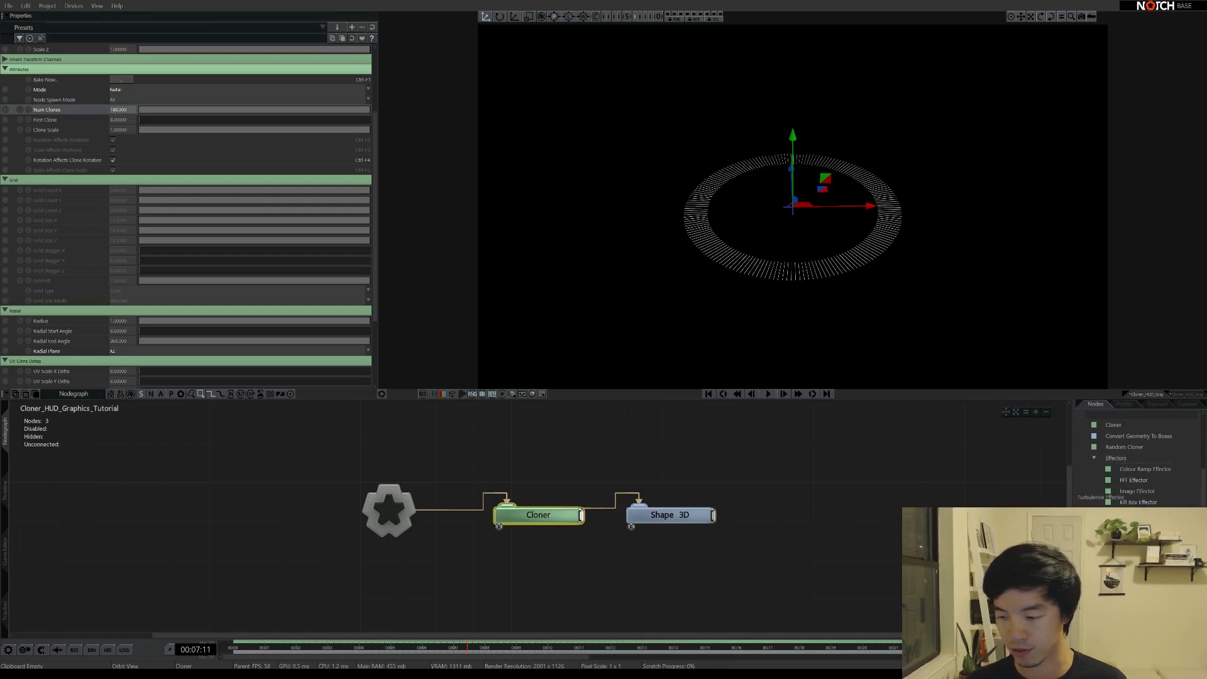
{"action": "left_click_drag", "start_coordinate": [1138, 580], "coordinate": [494, 568]}
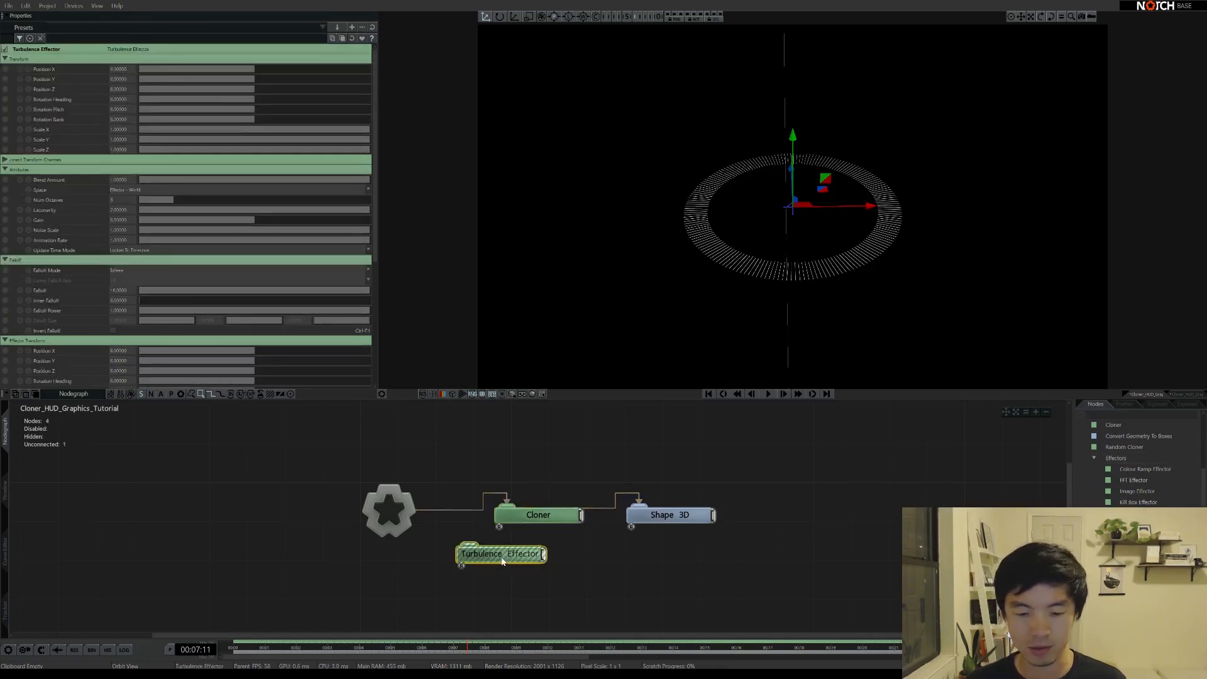
{"action": "left_click", "coordinate": [529, 586]}
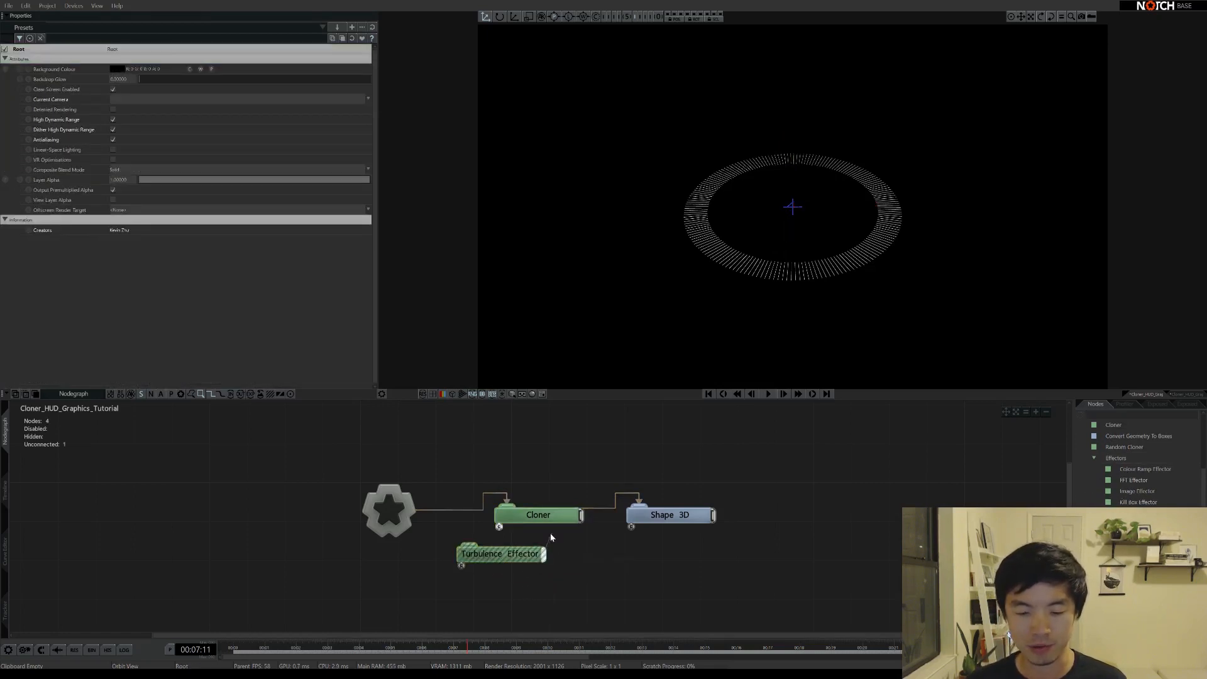
{"action": "left_click_drag", "start_coordinate": [500, 527], "coordinate": [503, 553]}
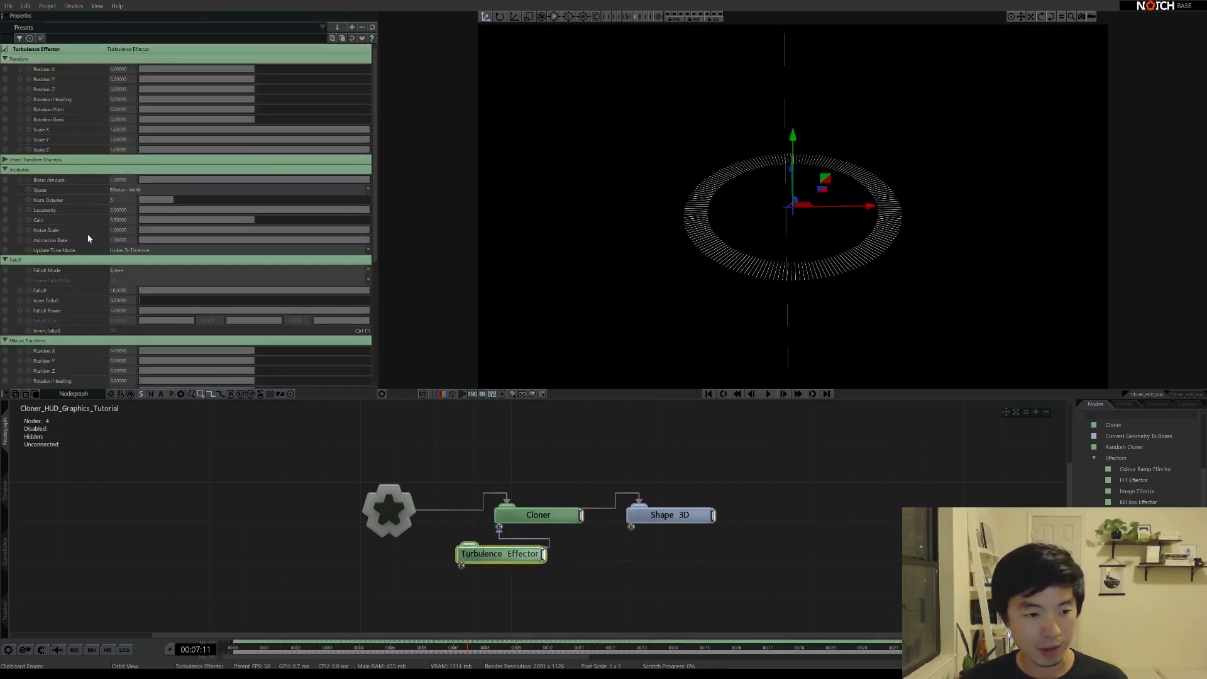
{"action": "left_click", "coordinate": [6, 260]}
{"action": "left_click", "coordinate": [5, 260]}
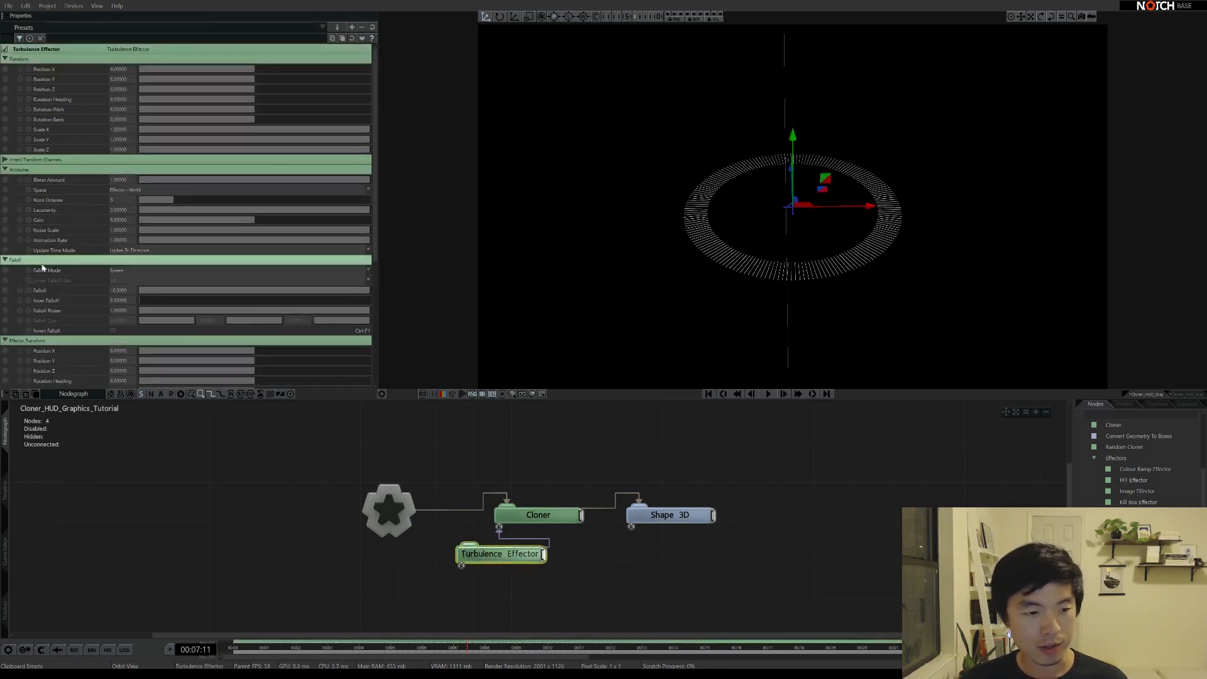
{"action": "scroll", "coordinate": [327, 264], "scroll_direction": "down", "scroll_amount": 3}
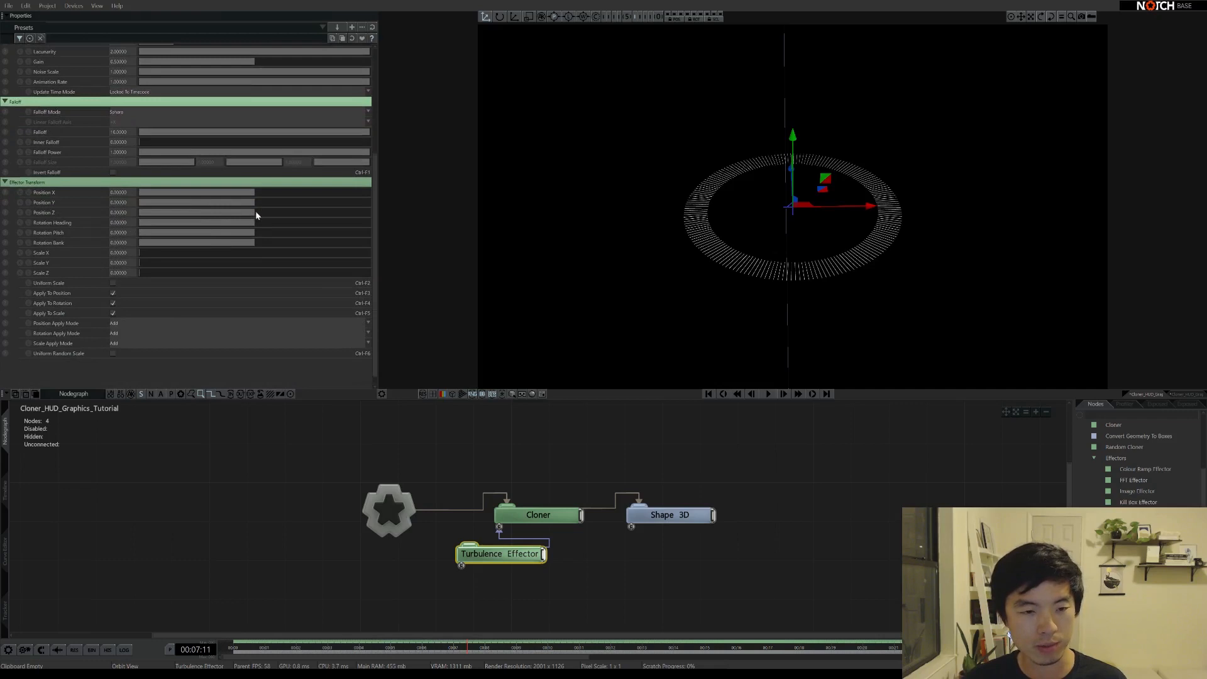
Try raising the effector's Position Z and Position Y, then undo both back to 0
{"action": "left_click_drag", "start_coordinate": [256, 212], "coordinate": [289, 214]}
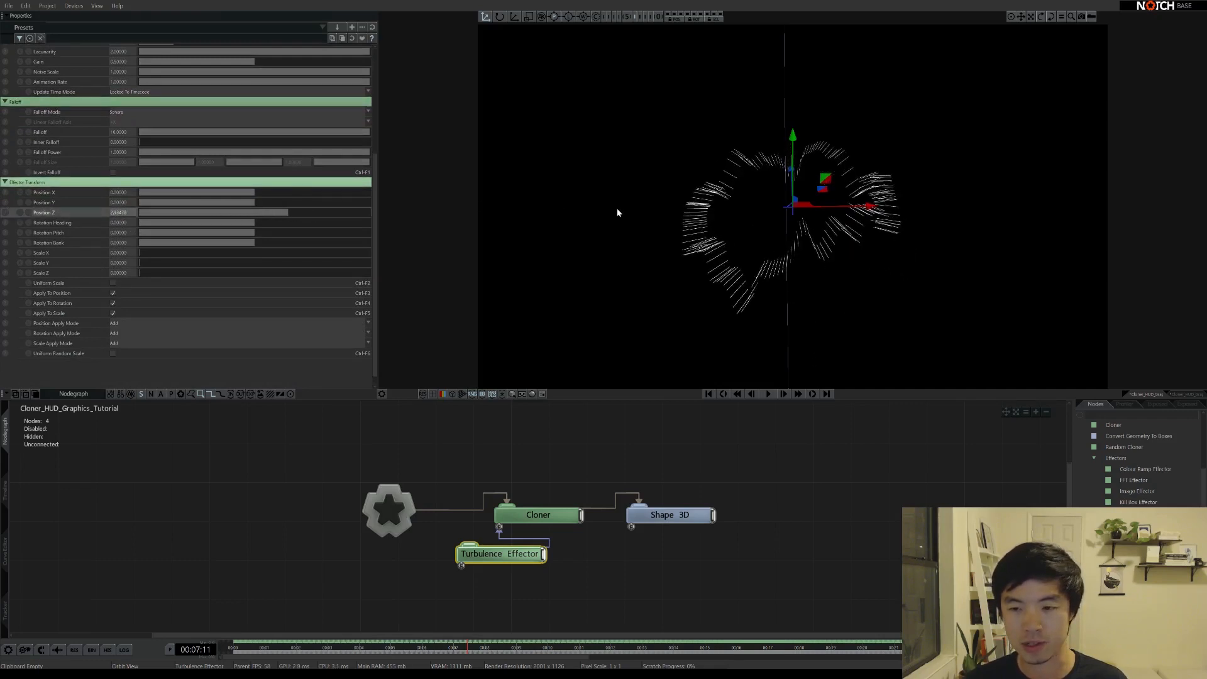
{"action": "middle_click_drag", "start_coordinate": [697, 217], "coordinate": [652, 280]}
{"action": "key", "text": "ctrl+z"}
{"action": "left_click_drag", "start_coordinate": [255, 205], "coordinate": [293, 202]}
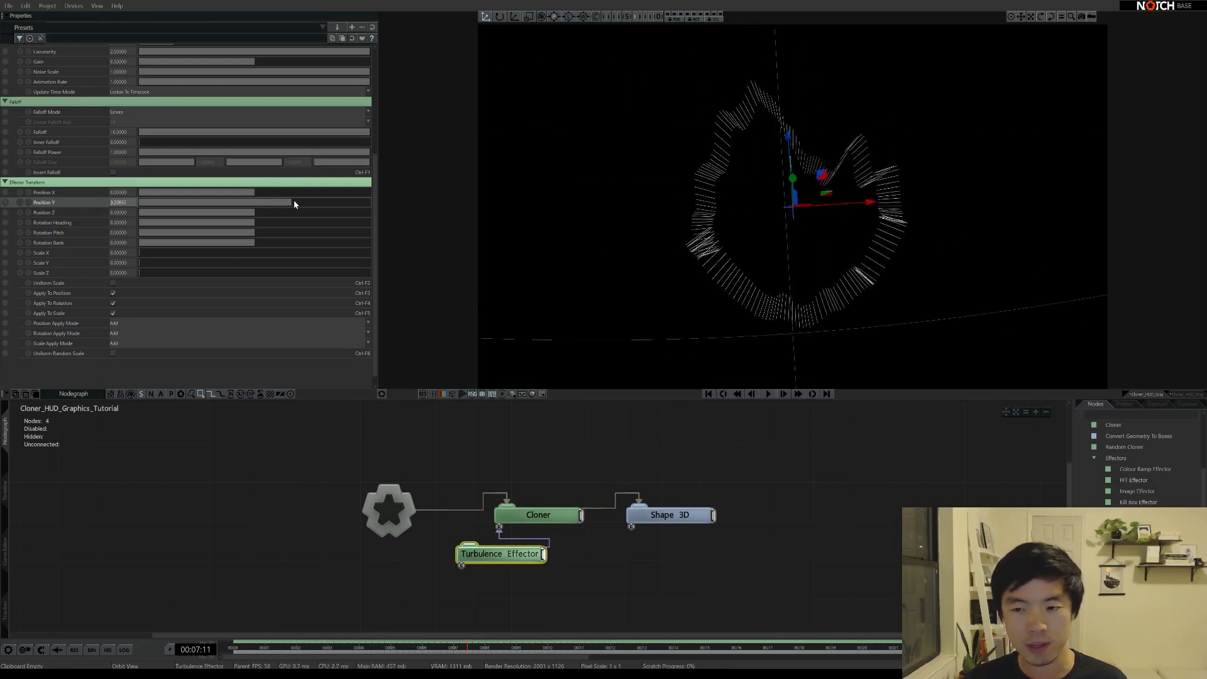
{"action": "middle_click_drag", "start_coordinate": [725, 243], "coordinate": [731, 101]}
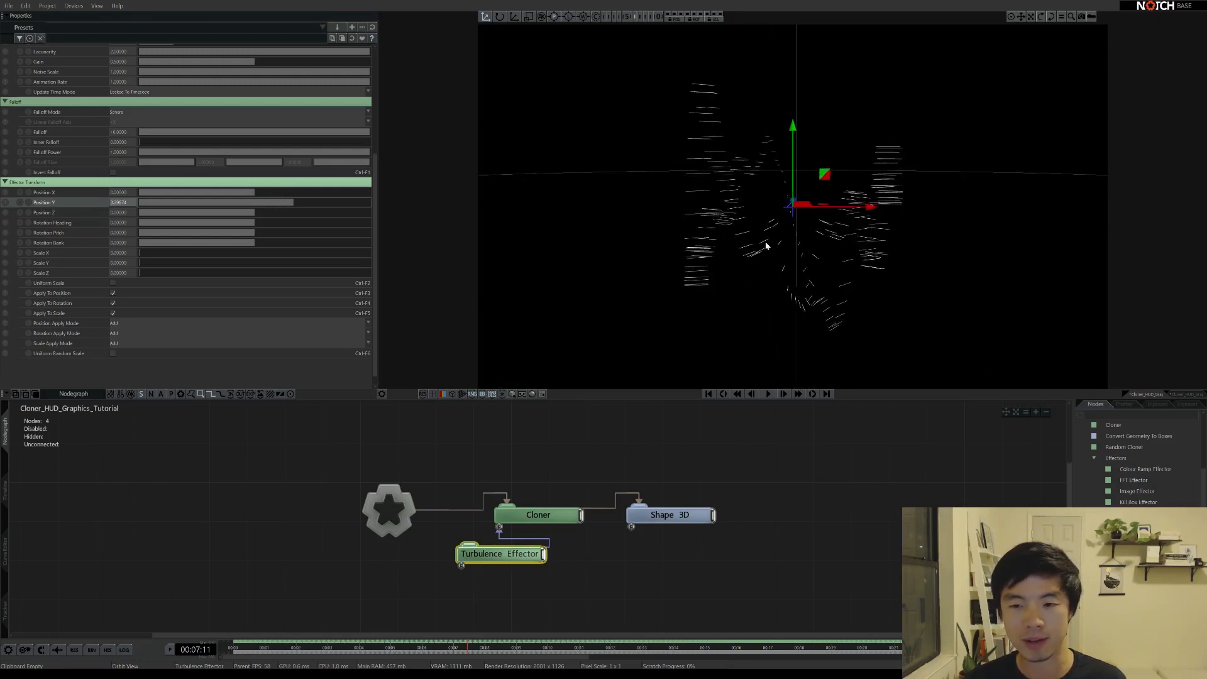
{"action": "key", "text": "ctrl+z"}
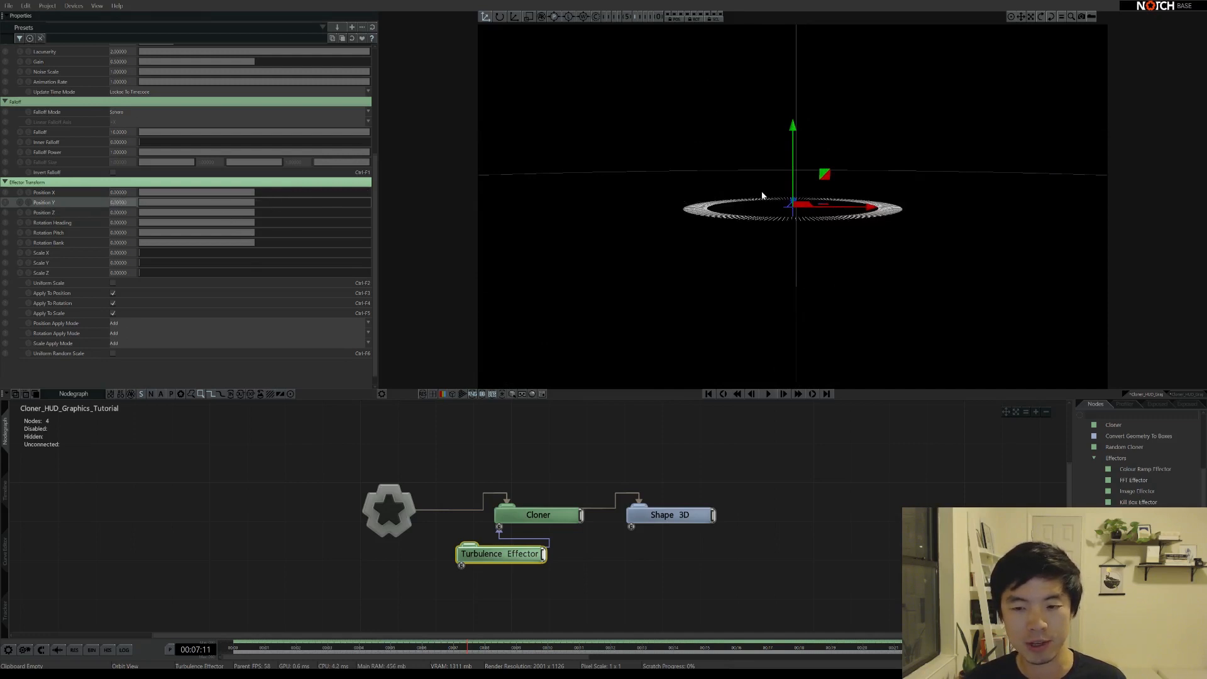
{"action": "middle_click_drag", "start_coordinate": [762, 196], "coordinate": [724, 239]}
Drag the Turbulence Effector's Scale Z up to 1 so tick lengths vary noisily
{"action": "left_click_drag", "start_coordinate": [141, 272], "coordinate": [186, 273]}
{"action": "left_click_drag", "start_coordinate": [279, 273], "coordinate": [431, 261]}
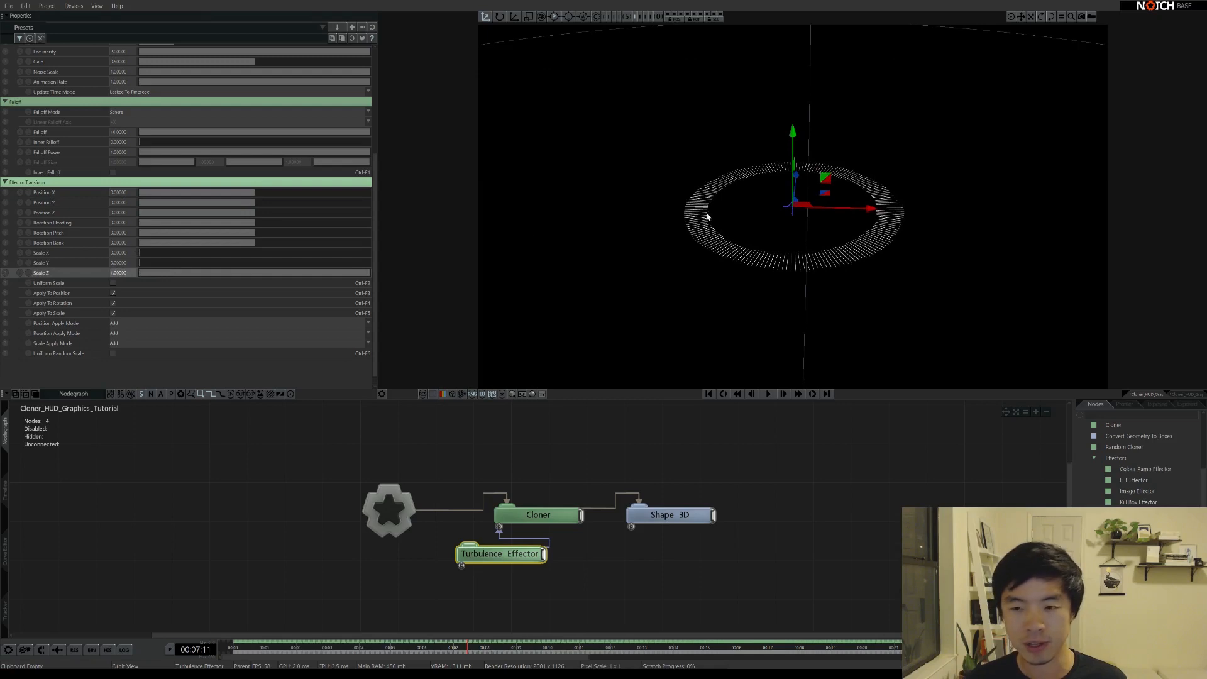
{"action": "middle_click_drag", "start_coordinate": [706, 207], "coordinate": [714, 318]}
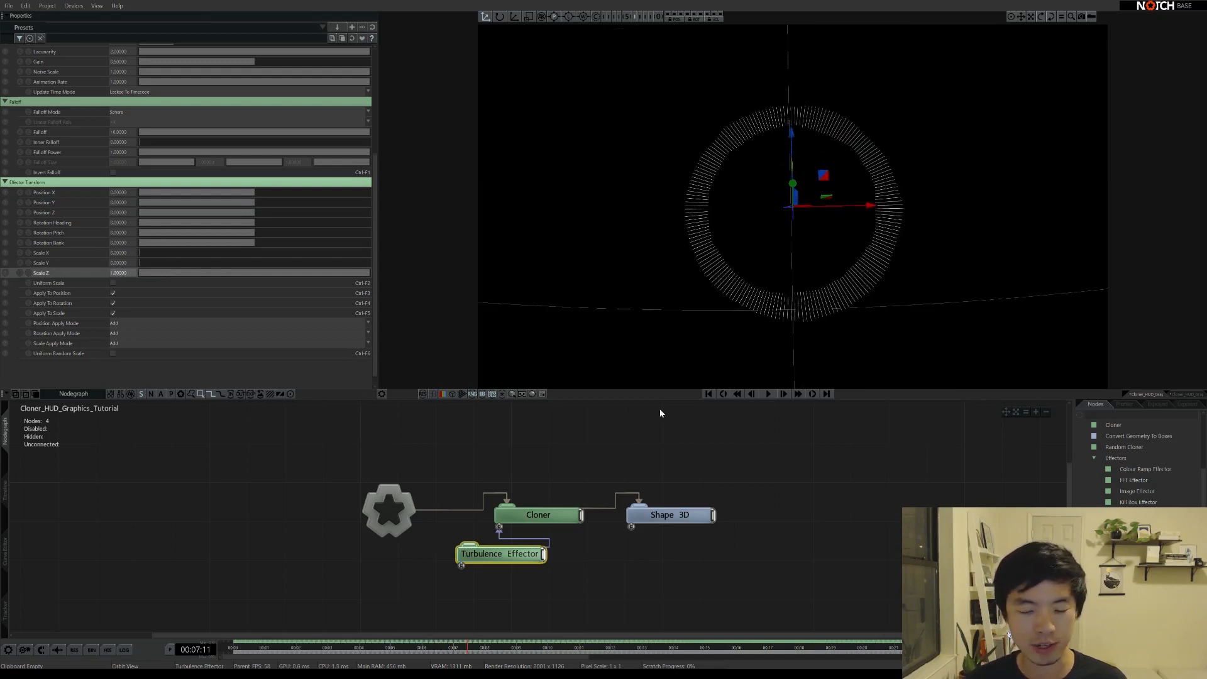
{"action": "left_click", "coordinate": [670, 515]}
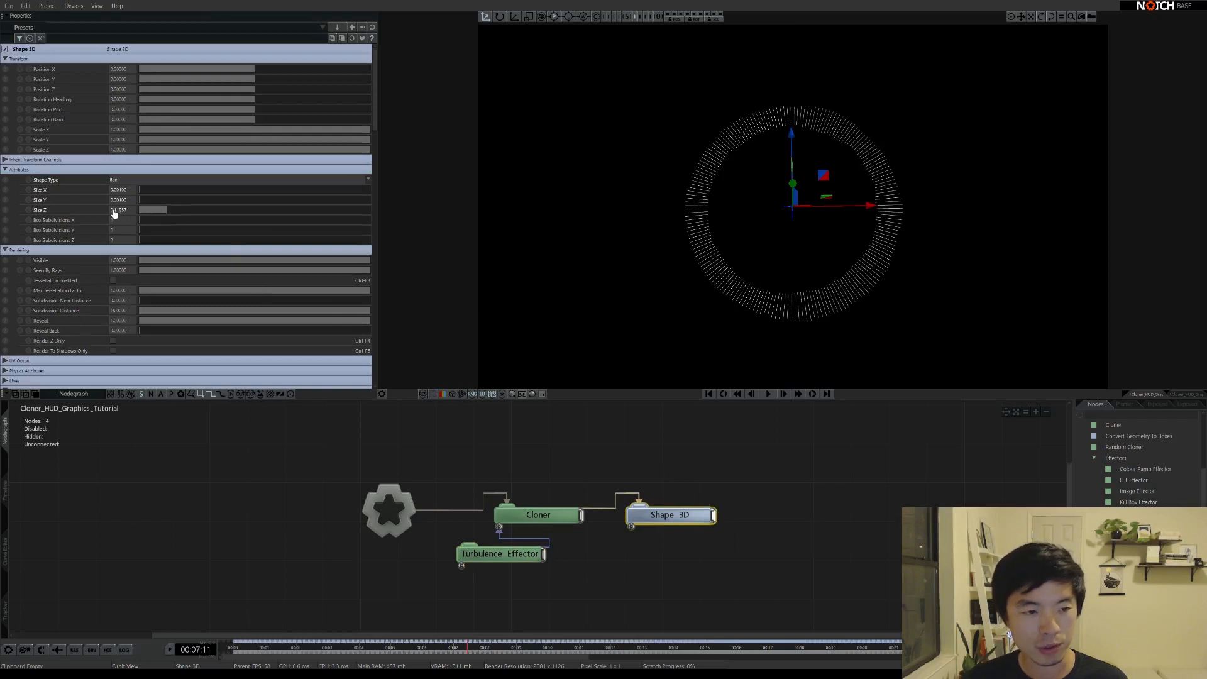
Set the Shape 3D Size Z to 0.1
{"action": "left_click", "coordinate": [114, 212]}
{"action": "type", "text": "0.1"}
{"action": "key", "text": "Return"}
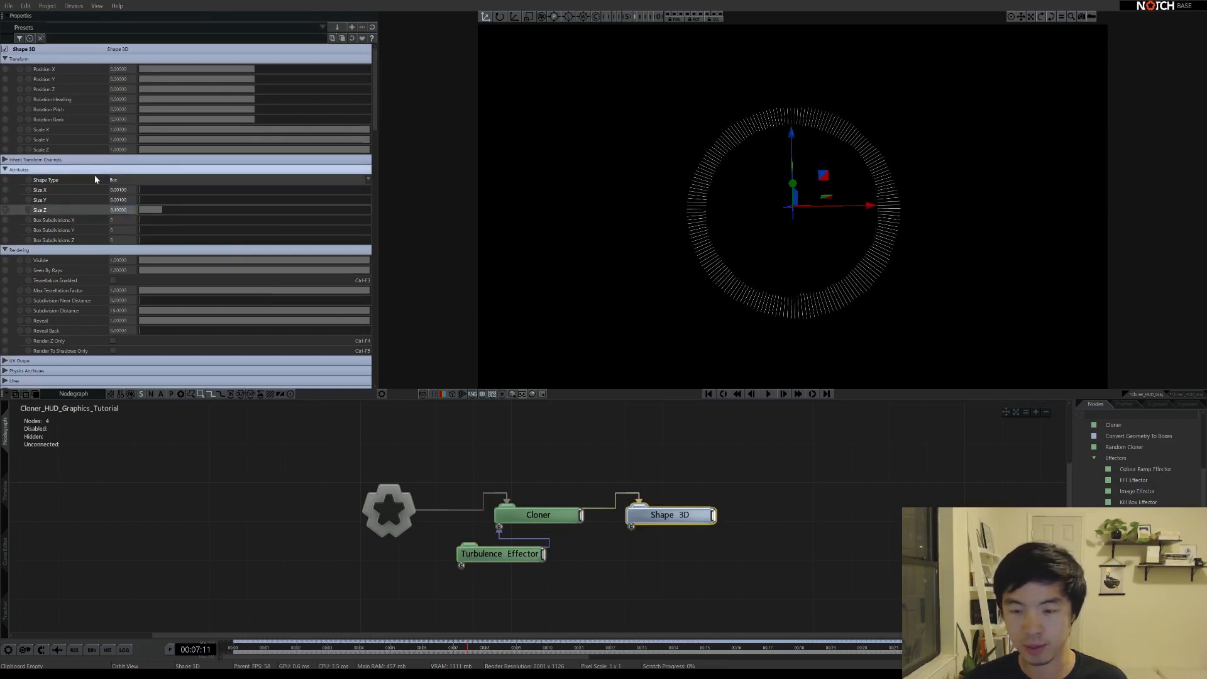
Set the Turbulence Effector's Scale Z to 4
{"action": "left_click", "coordinate": [492, 551]}
{"action": "scroll", "coordinate": [112, 346], "scroll_direction": "down", "scroll_amount": 5}
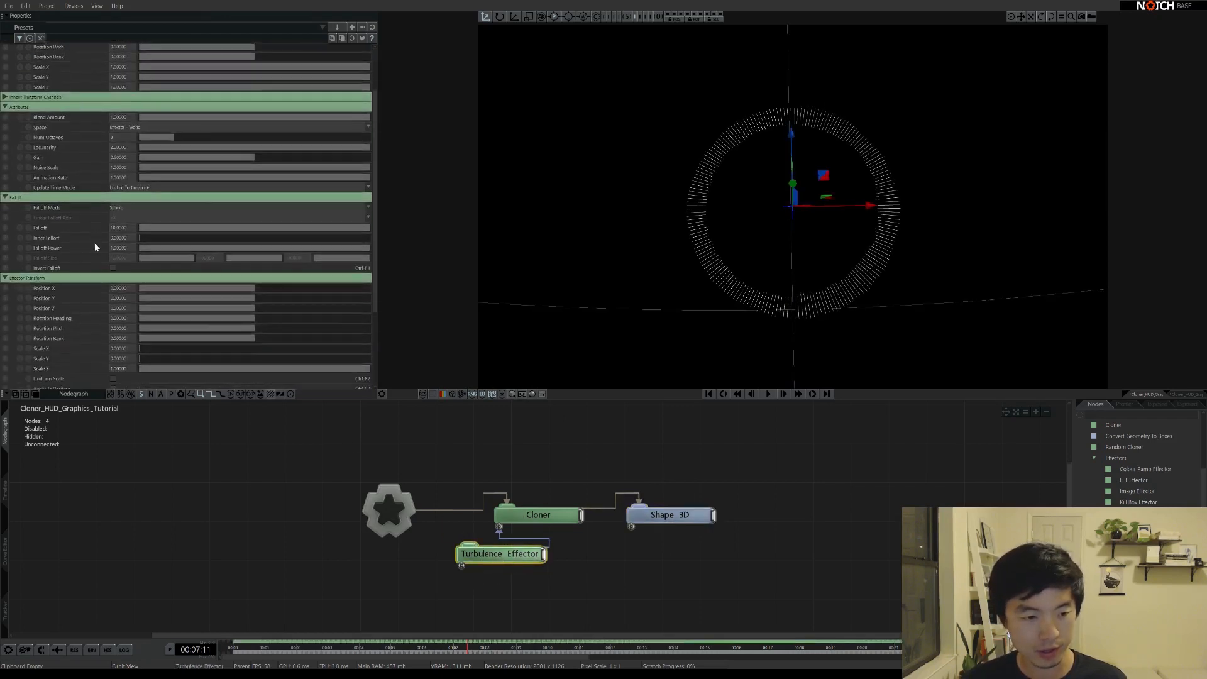
{"action": "left_click", "coordinate": [120, 265]}
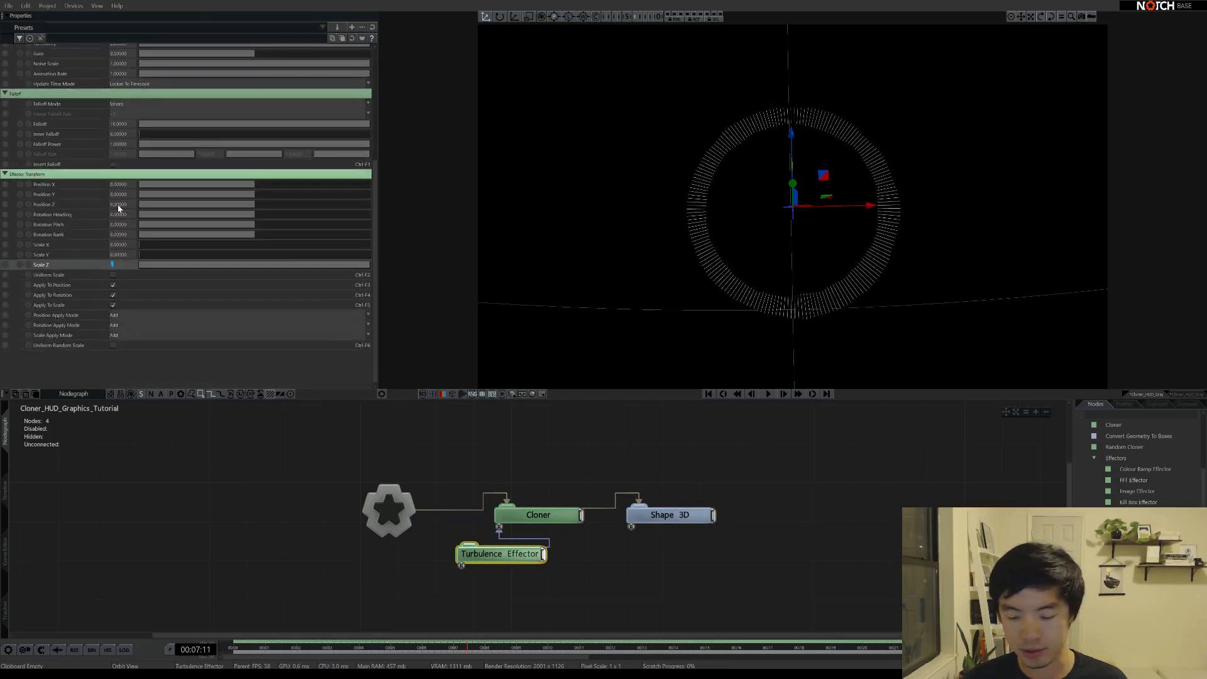
{"action": "type", "text": "4"}
{"action": "key", "text": "Return"}
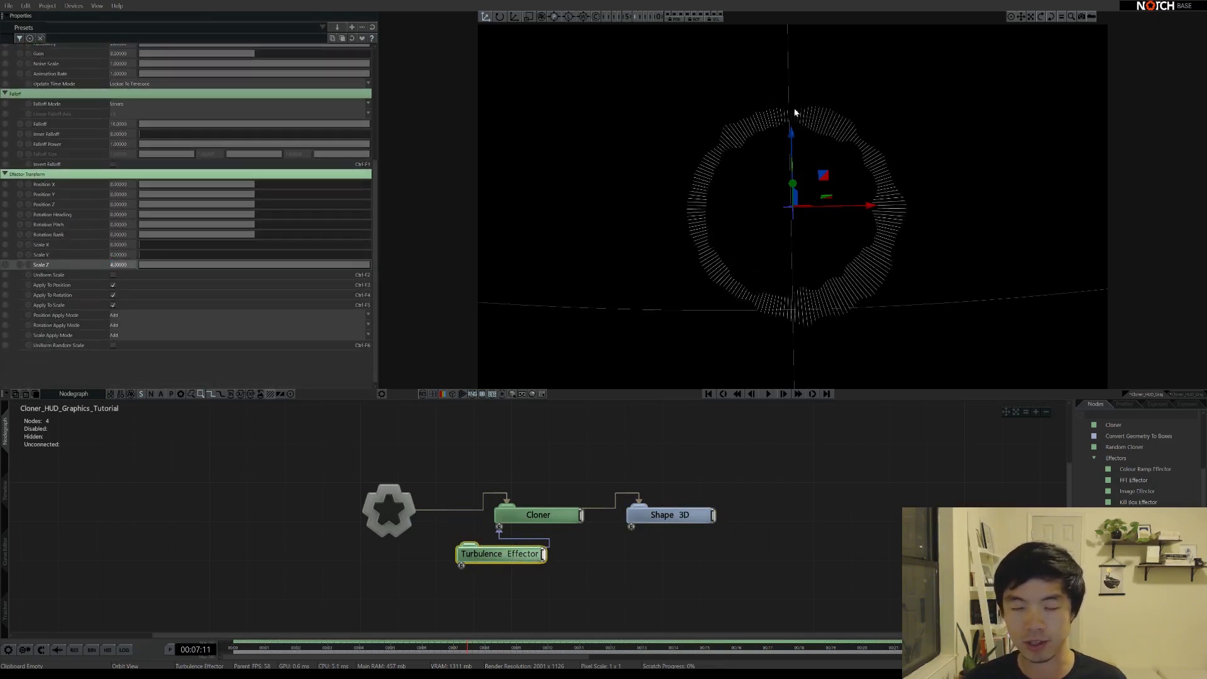
Start playback, slow the turbulence Animation Rate to about 0.05, and set Scale Z to 3
{"action": "key", "text": "space"}
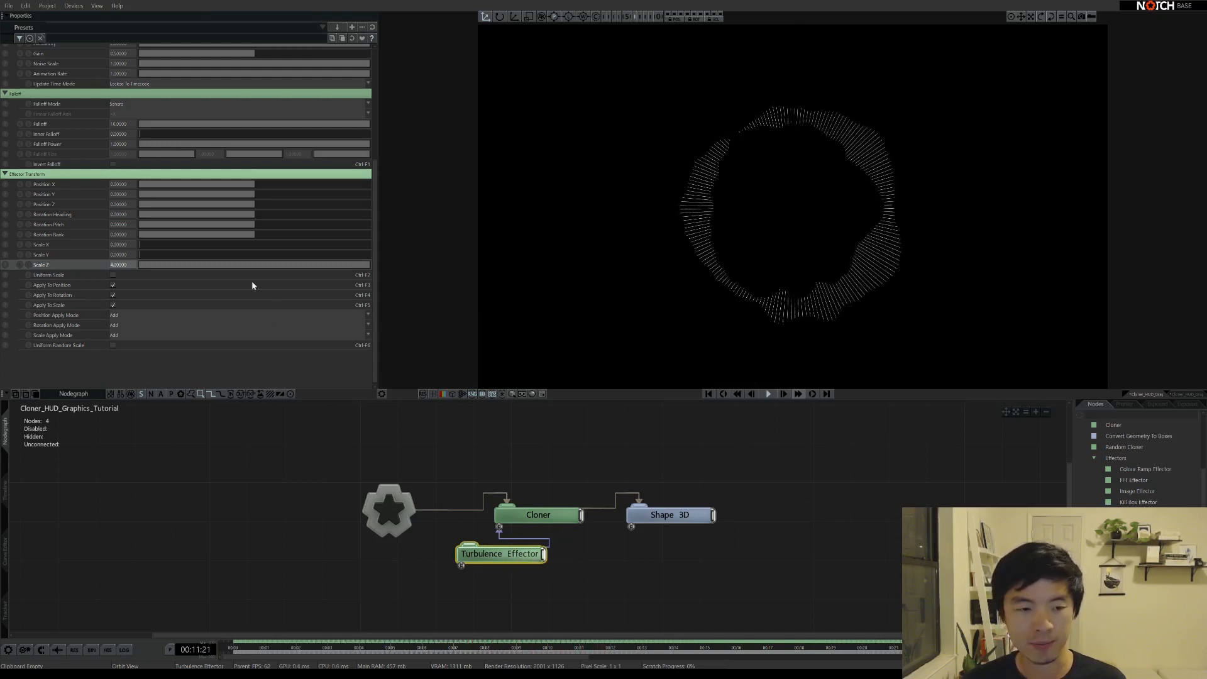
{"action": "scroll", "coordinate": [73, 149], "scroll_direction": "up", "scroll_amount": 3}
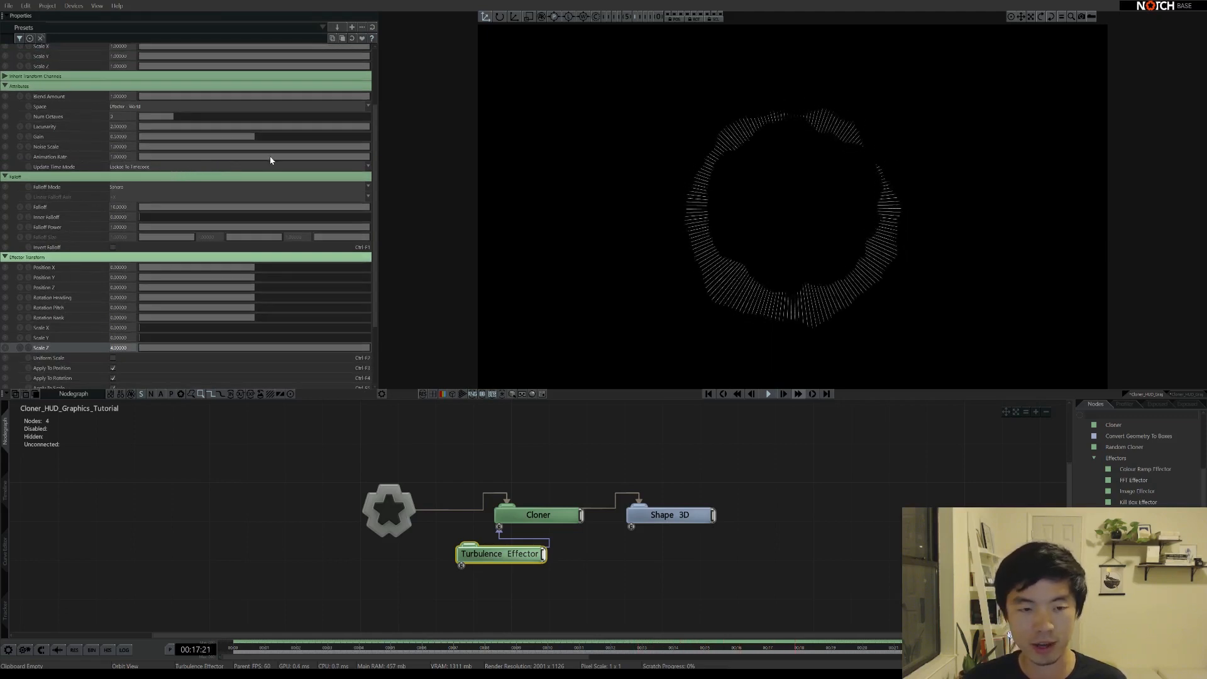
{"action": "left_click_drag", "start_coordinate": [261, 157], "coordinate": [164, 157]}
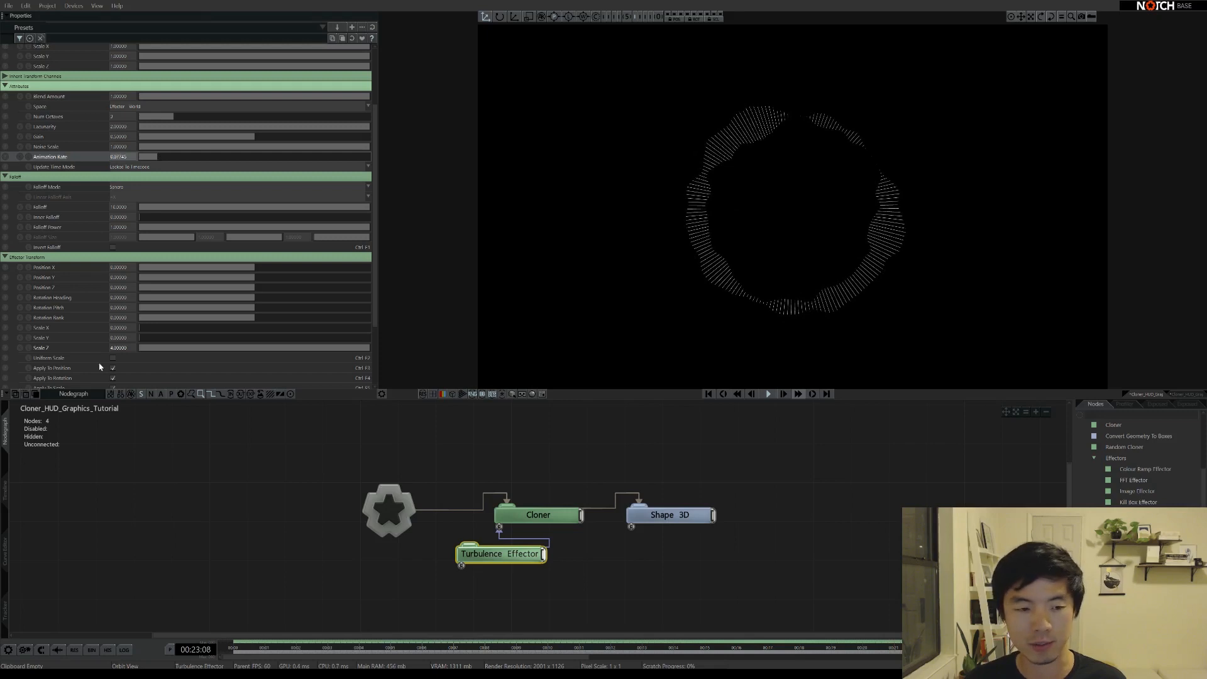
{"action": "scroll", "coordinate": [107, 352], "scroll_direction": "down", "scroll_amount": 1}
{"action": "double_click", "coordinate": [121, 325]}
{"action": "type", "text": "3"}
{"action": "key", "text": "Return"}
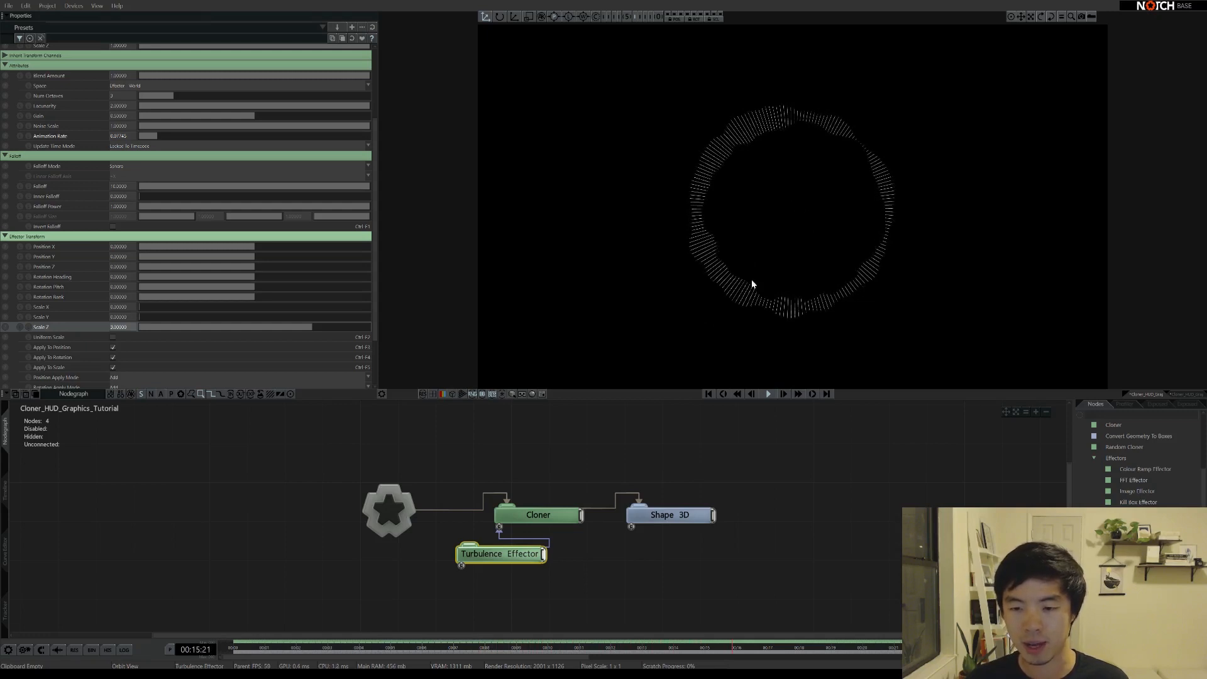
Select Shape 3D and orbit and zoom the viewport to inspect the thin box and ring
{"action": "left_click", "coordinate": [667, 514]}
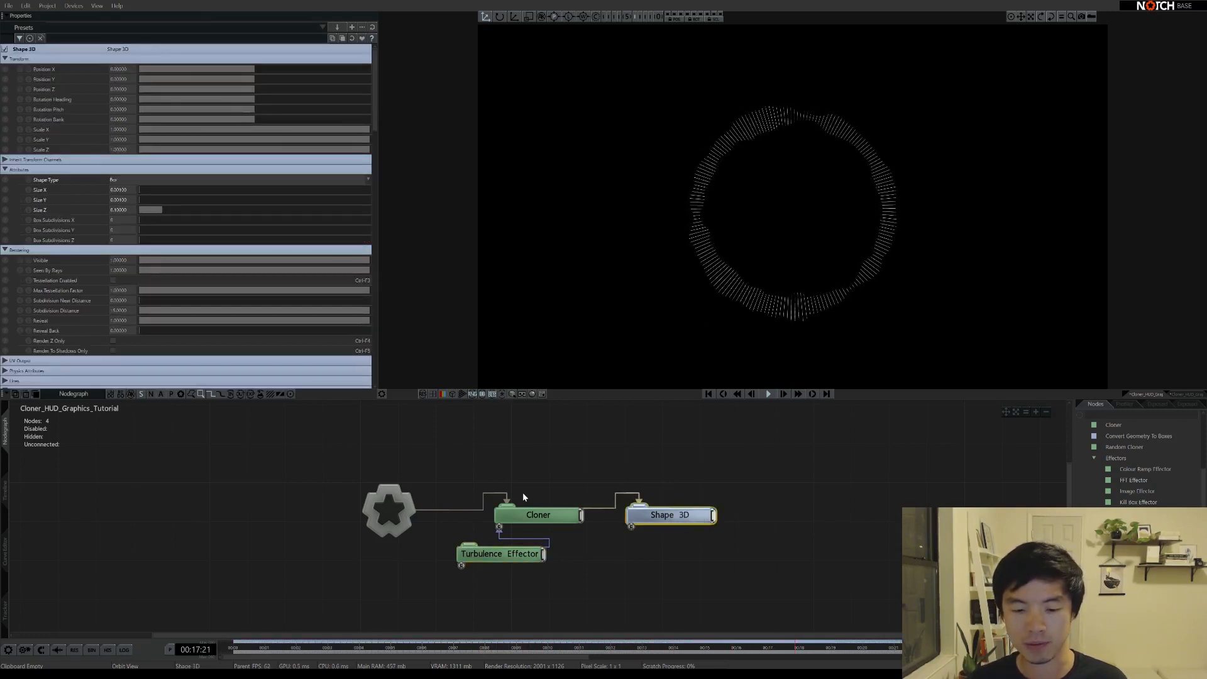
{"action": "left_click_drag", "start_coordinate": [795, 248], "coordinate": [789, 223]}
{"action": "right_click_drag", "start_coordinate": [789, 223], "coordinate": [981, 187]}
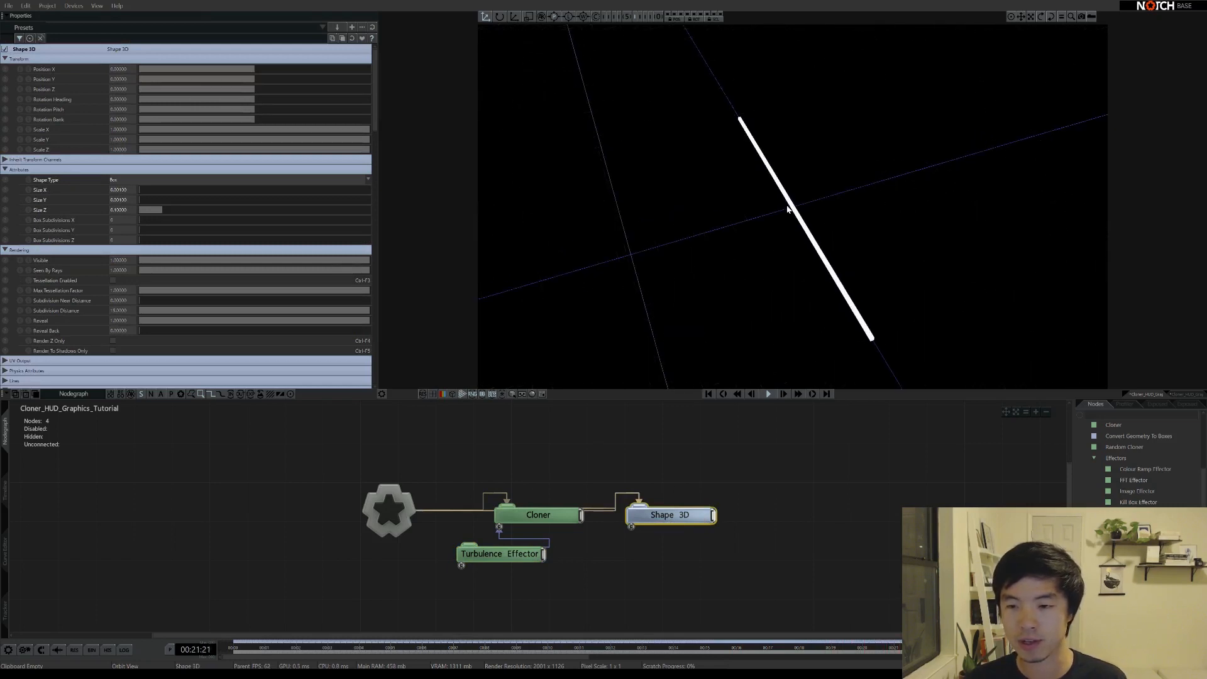
{"action": "mouse_move", "coordinate": [810, 244]}
{"action": "left_mouse_down"}
{"action": "mouse_move", "coordinate": [865, 210]}
{"action": "mouse_move", "coordinate": [750, 198]}
{"action": "left_mouse_up"}
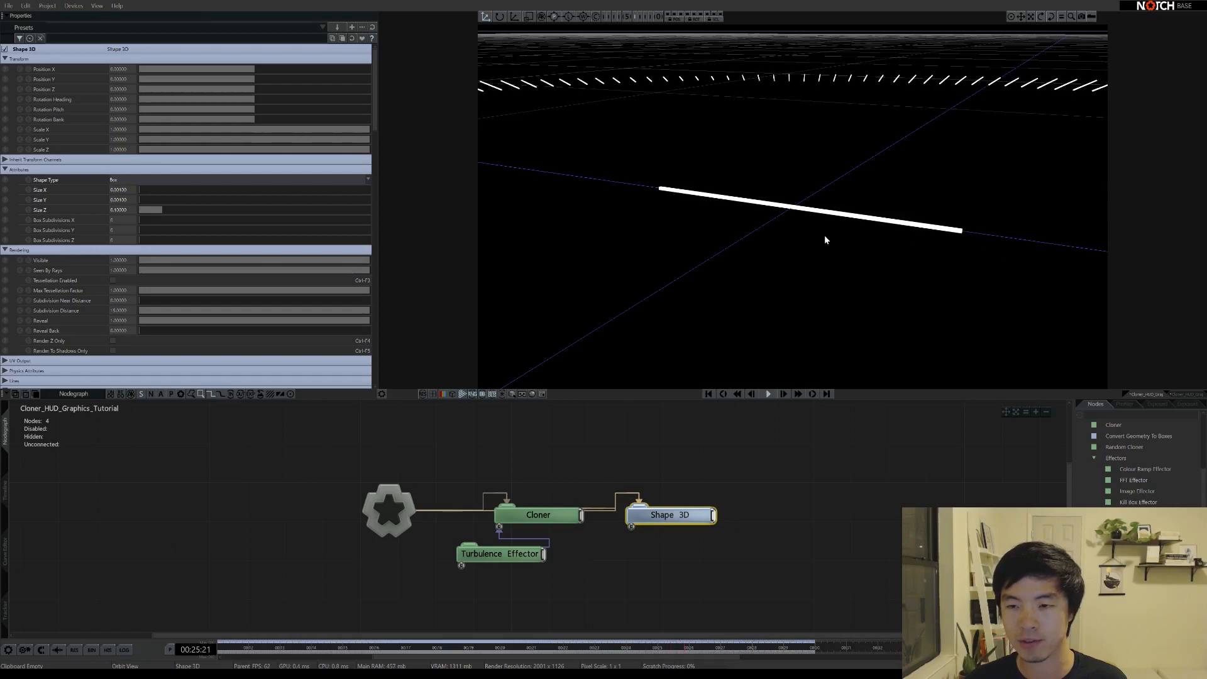
{"action": "left_click_drag", "start_coordinate": [825, 236], "coordinate": [666, 318]}
{"action": "right_click_drag", "start_coordinate": [925, 206], "coordinate": [742, 241]}
{"action": "right_click_drag", "start_coordinate": [847, 224], "coordinate": [813, 239]}
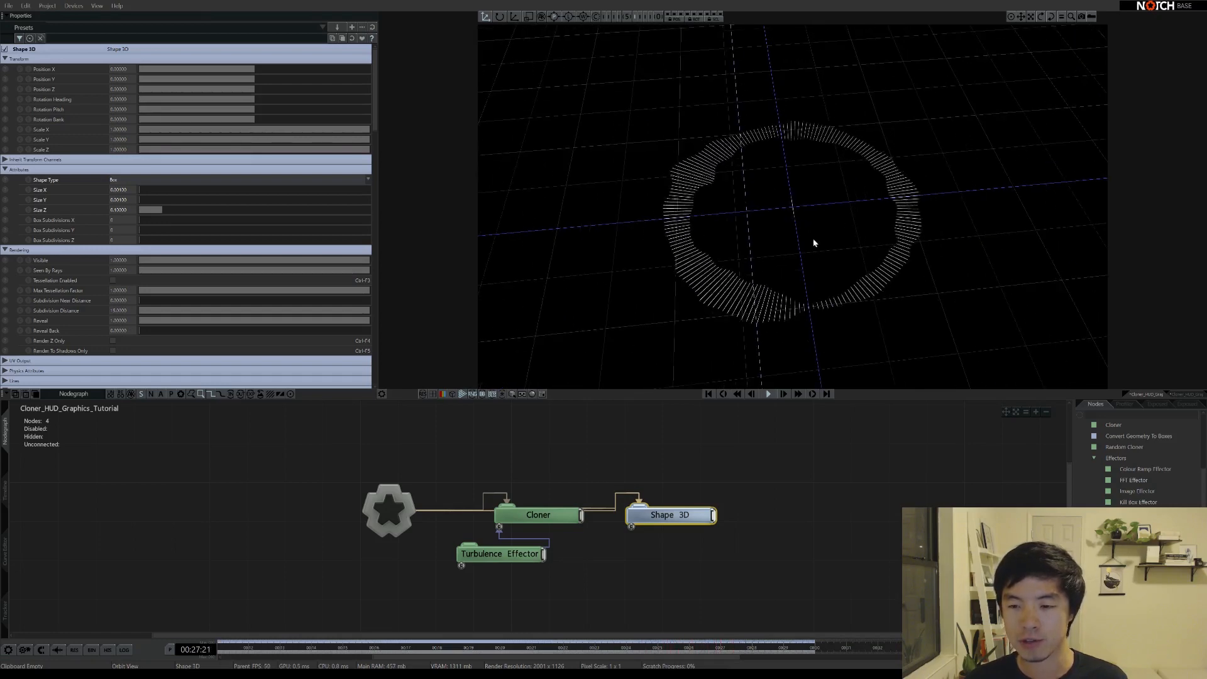
{"action": "left_click_drag", "start_coordinate": [814, 243], "coordinate": [797, 215]}
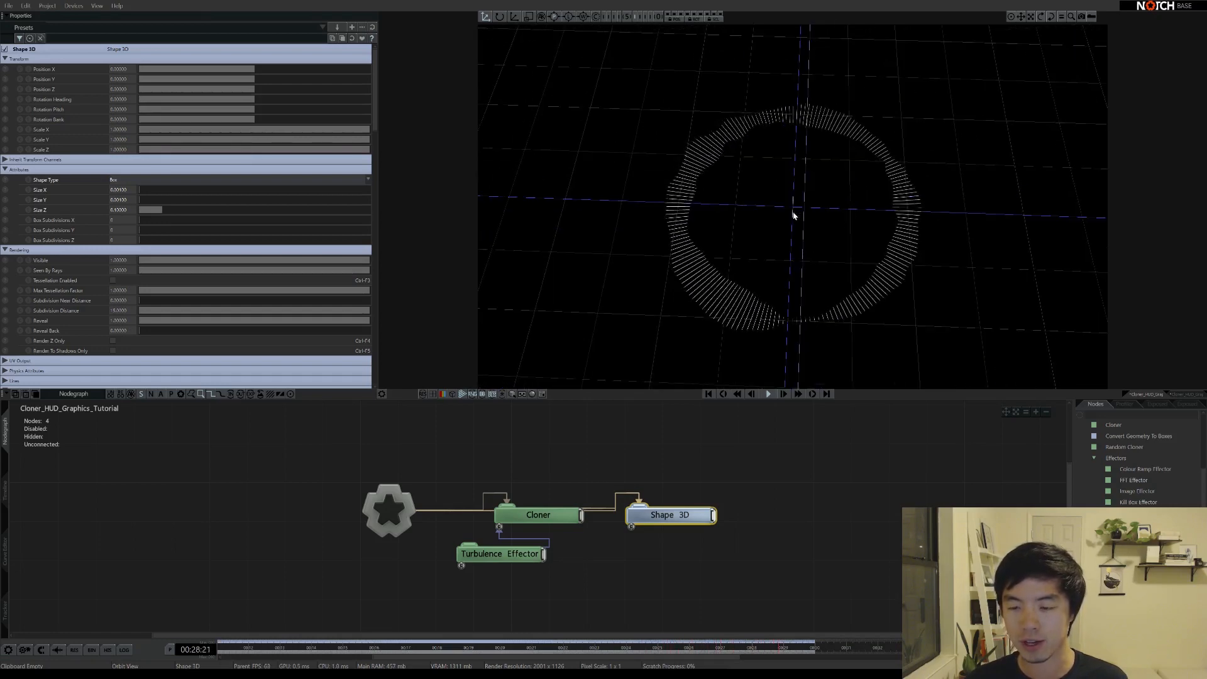
Add a Null node and rewire the chain as Cloner → Null → Shape 3D
{"action": "left_click", "coordinate": [672, 542]}
{"action": "left_click", "coordinate": [673, 525]}
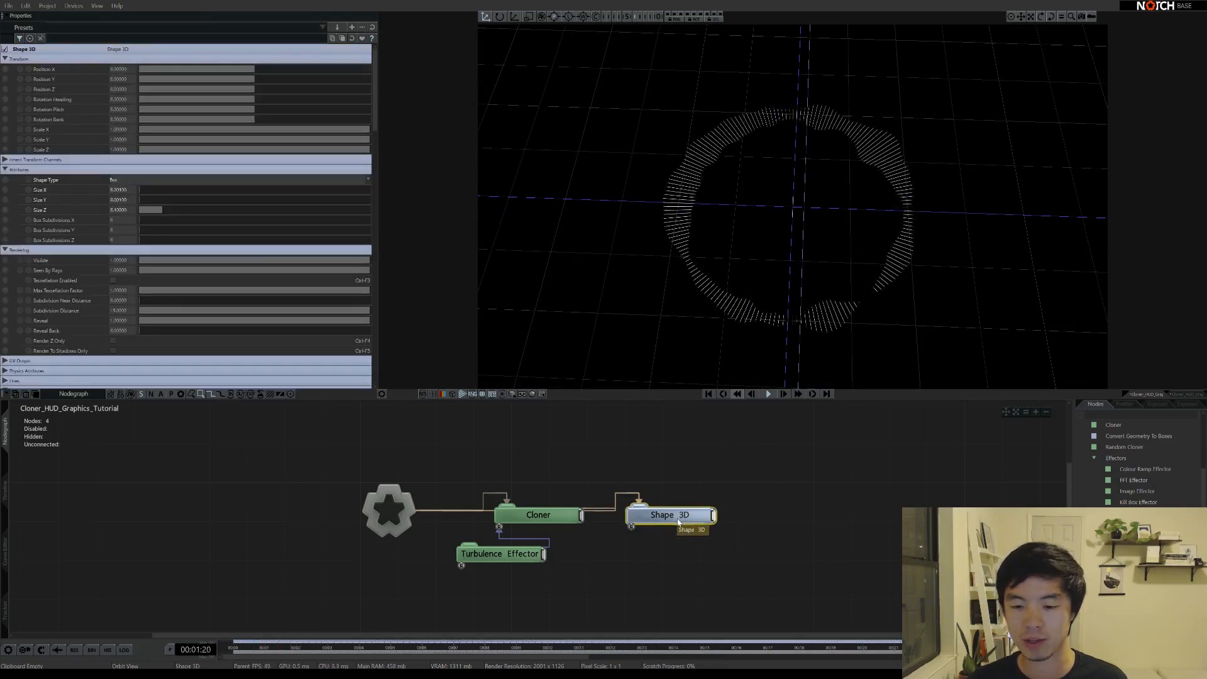
{"action": "middle_click_drag", "start_coordinate": [673, 524], "coordinate": [748, 522]}
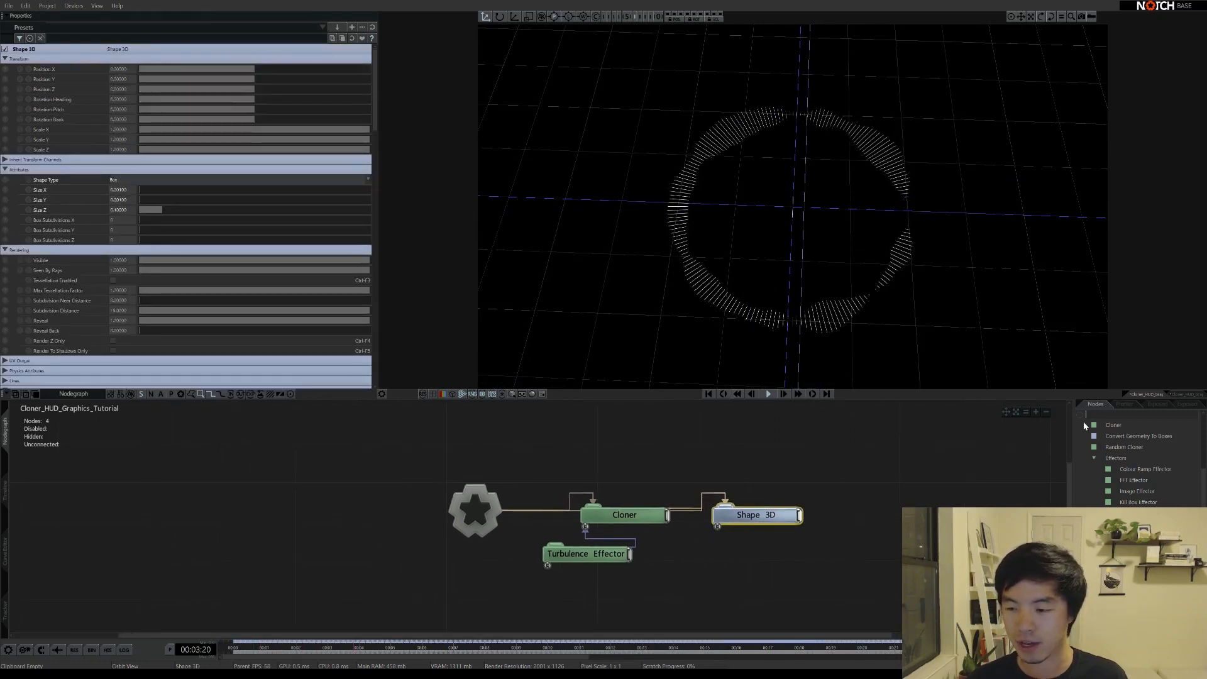
{"action": "type", "text": "null"}
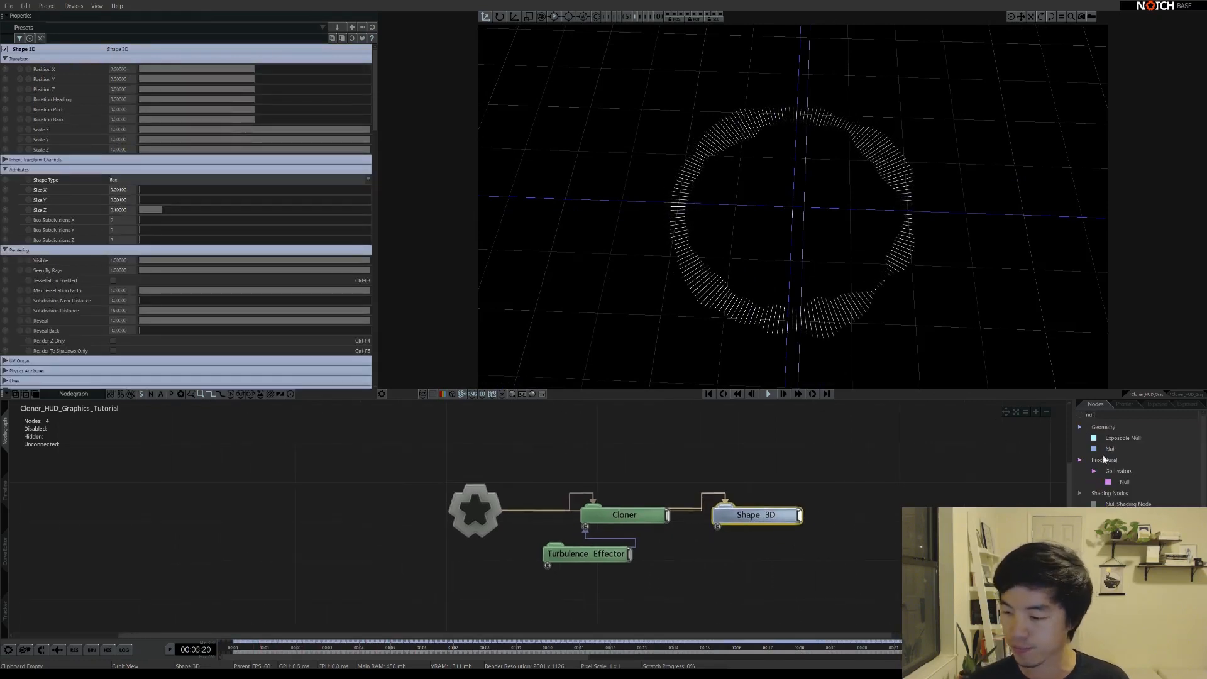
{"action": "left_click_drag", "start_coordinate": [1114, 453], "coordinate": [840, 499]}
{"action": "left_click_drag", "start_coordinate": [744, 496], "coordinate": [744, 515]}
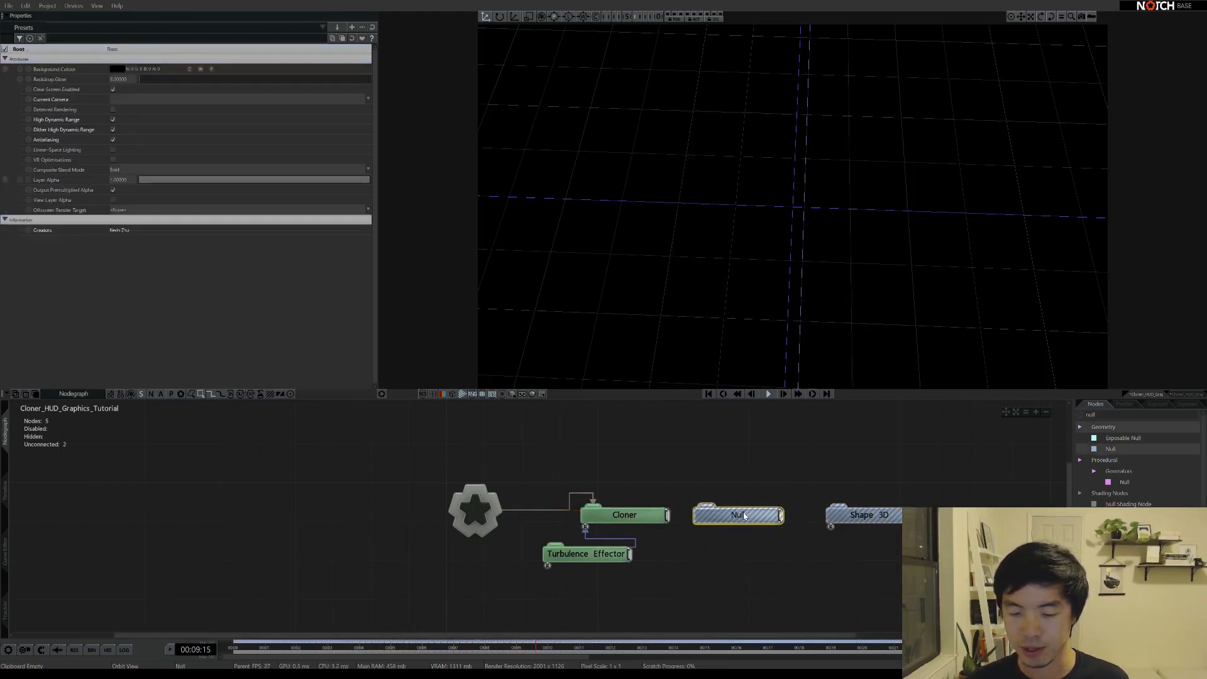
{"action": "left_click", "coordinate": [678, 517]}
{"action": "left_click_drag", "start_coordinate": [668, 515], "coordinate": [841, 515]}
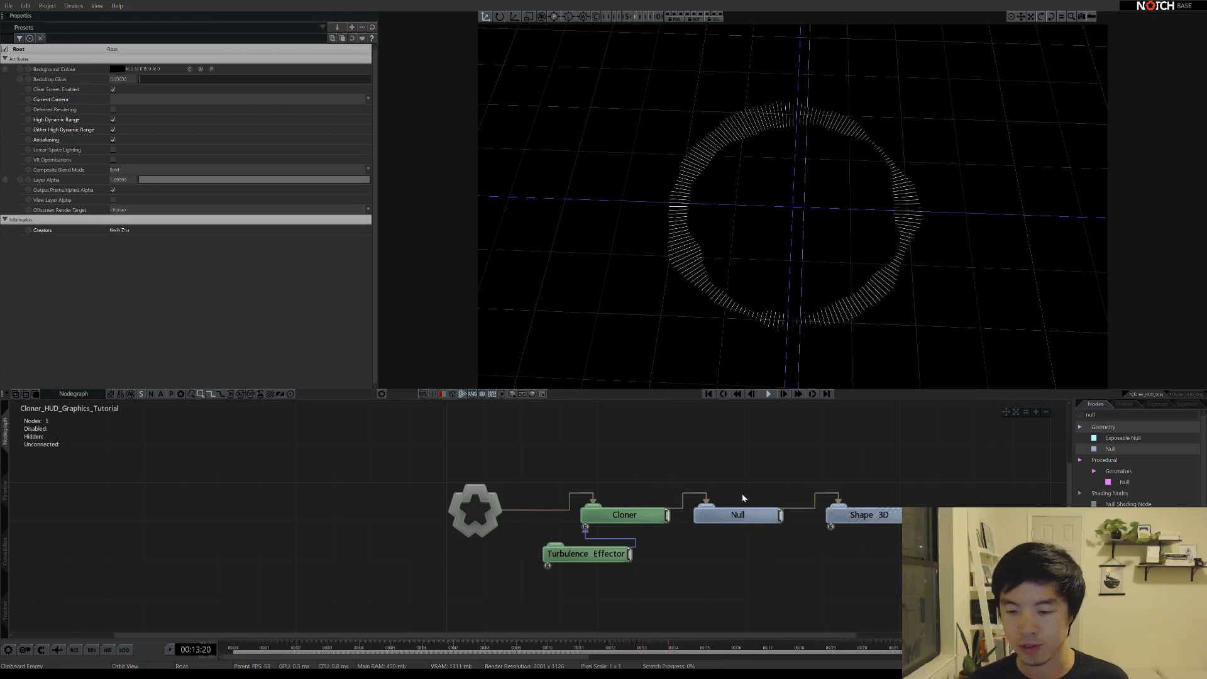
Offset the Shape 3D box's Position Z, then add the Null to the selection
{"action": "left_click", "coordinate": [743, 517]}
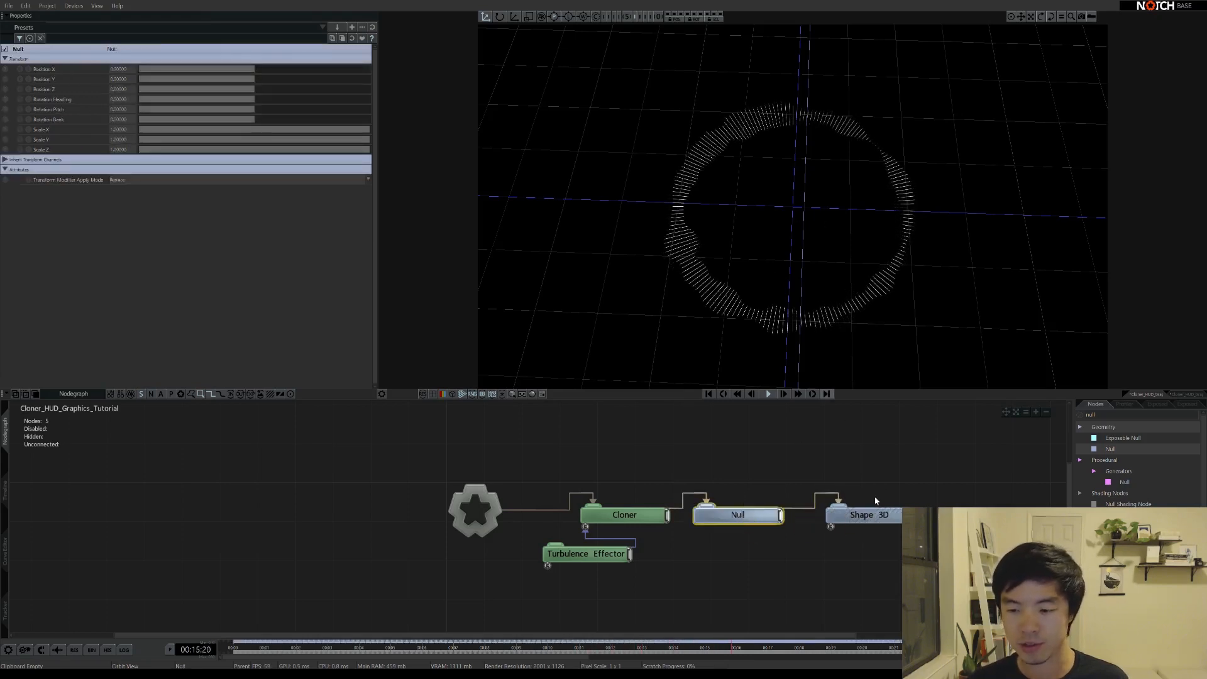
{"action": "left_click", "coordinate": [859, 513]}
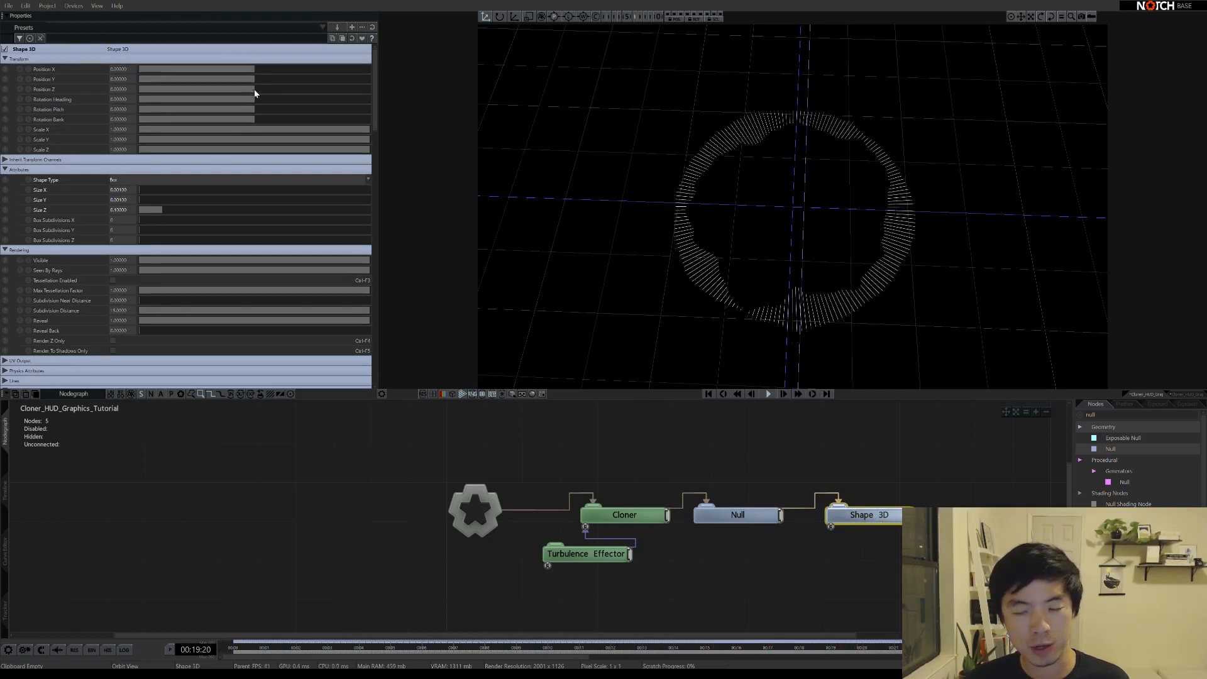
{"action": "left_click_drag", "start_coordinate": [254, 93], "coordinate": [297, 106]}
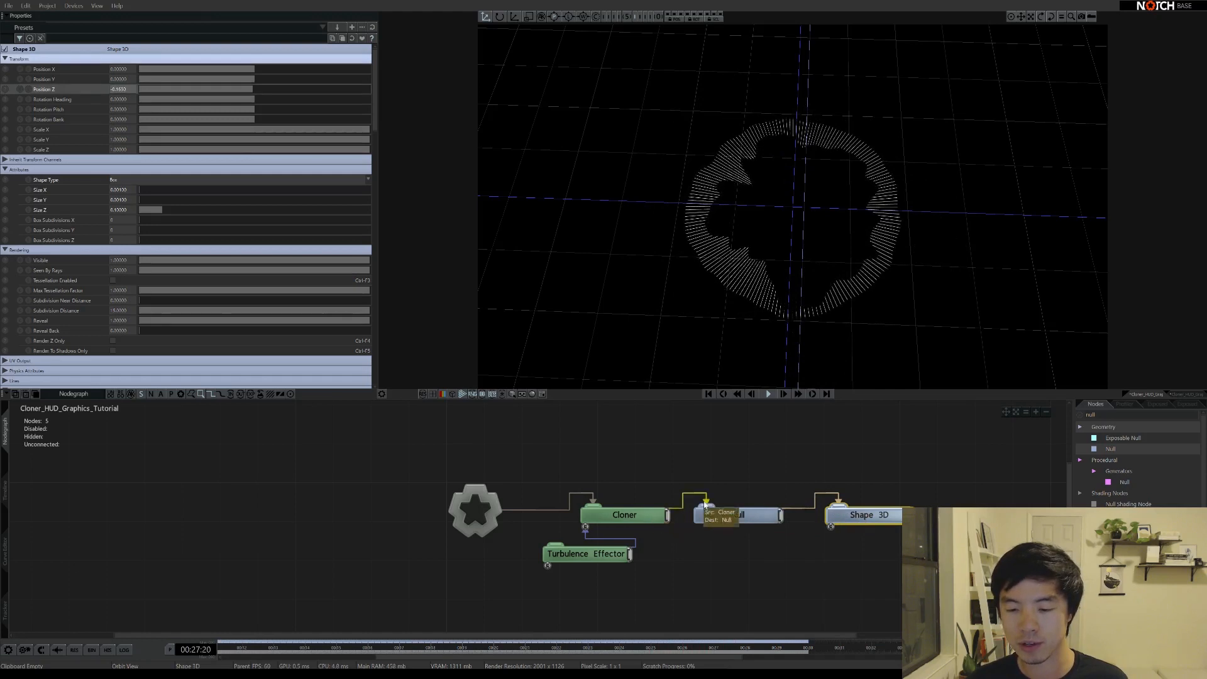
{"action": "left_click", "coordinate": [738, 515], "text": "shift"}
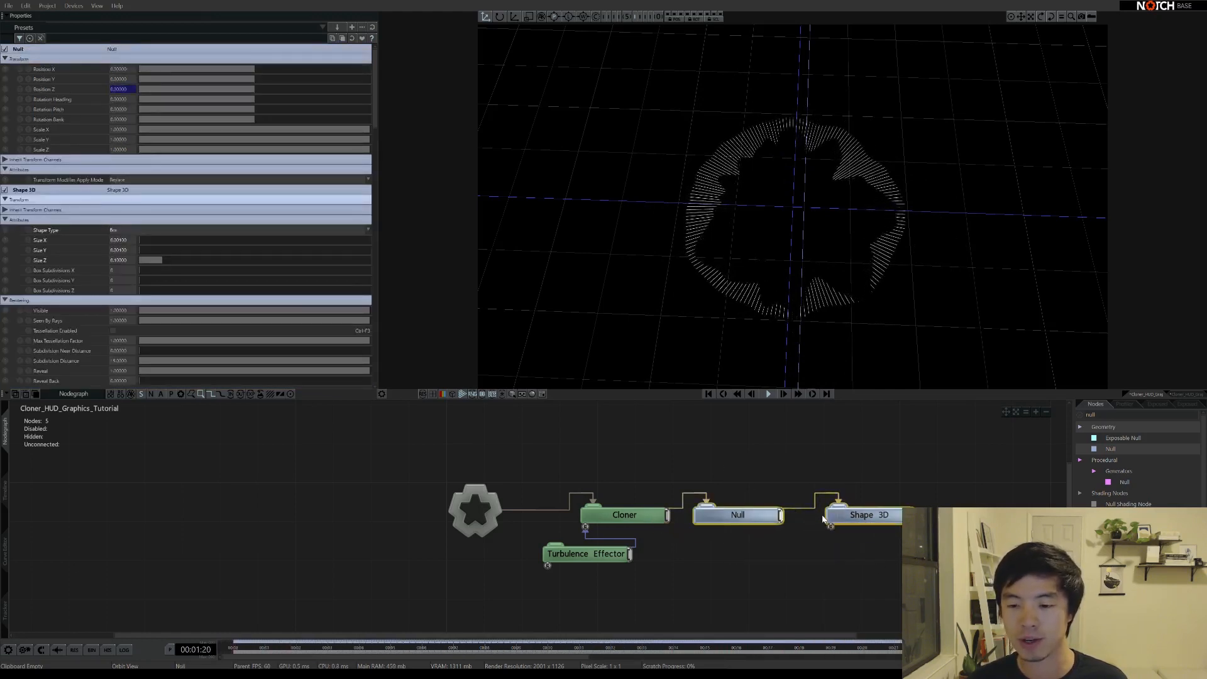
Set the Shape 3D box's Position Z to 0.1 so the ticks extend outward from the ring
{"action": "left_click", "coordinate": [854, 583]}
{"action": "left_click", "coordinate": [888, 514]}
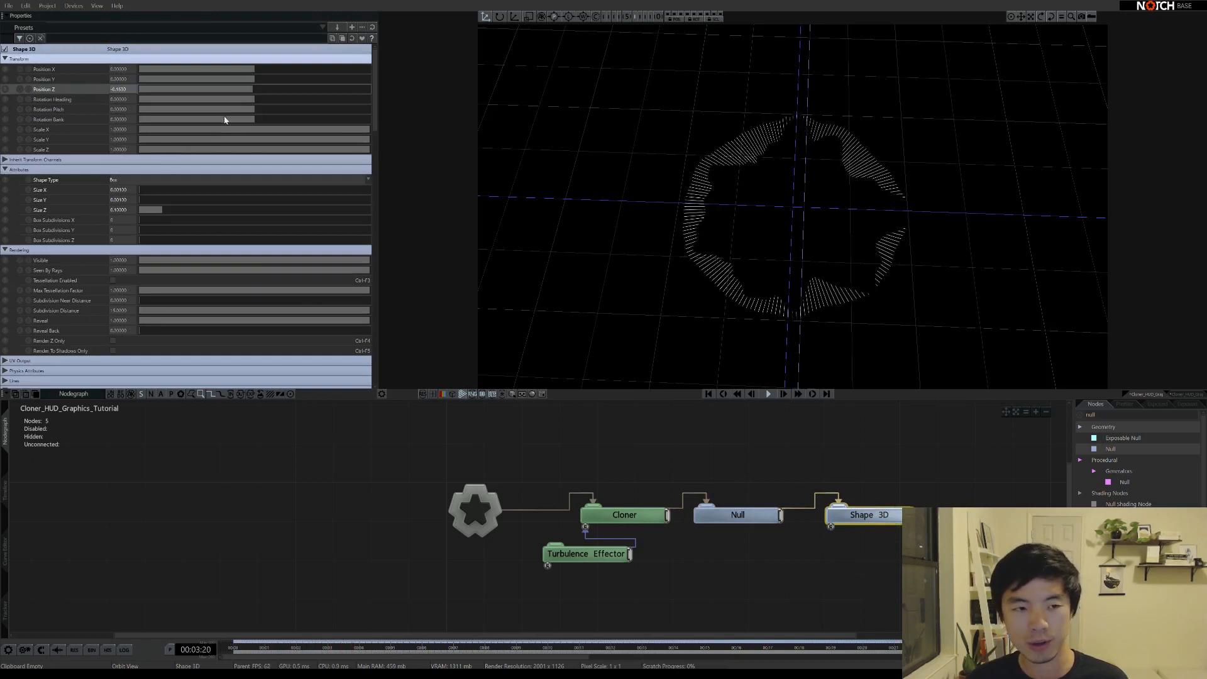
{"action": "left_click_drag", "start_coordinate": [253, 92], "coordinate": [254, 92]}
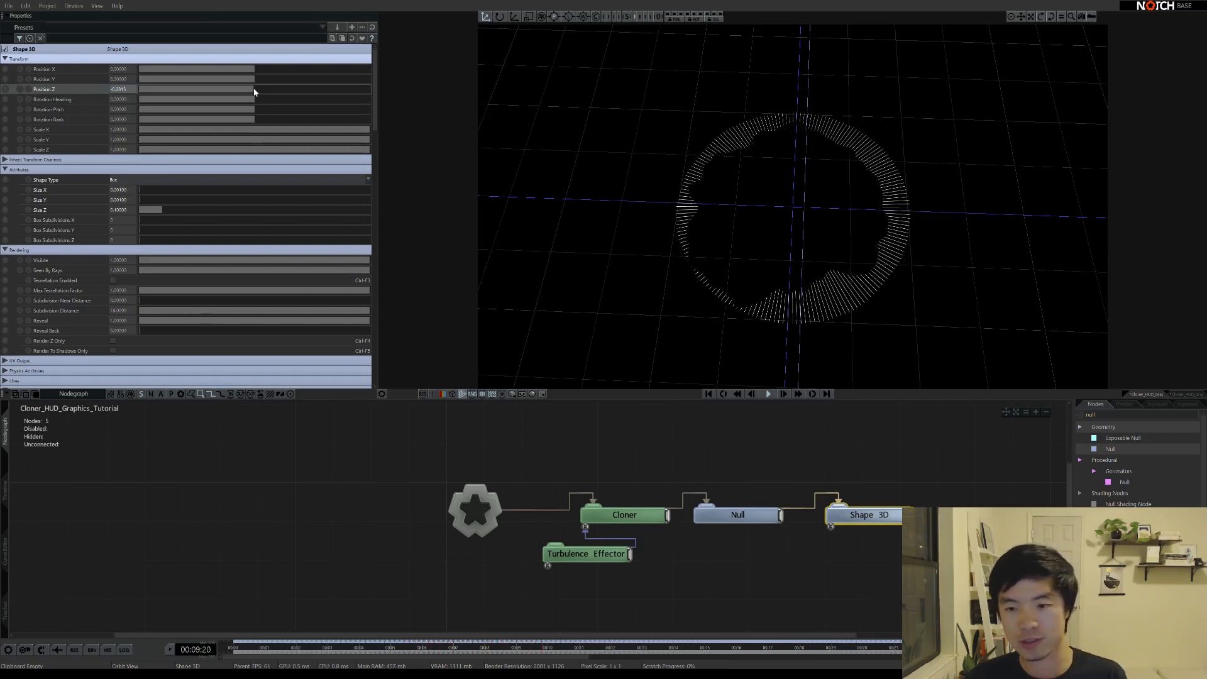
{"action": "left_click_drag", "start_coordinate": [254, 89], "coordinate": [248, 111]}
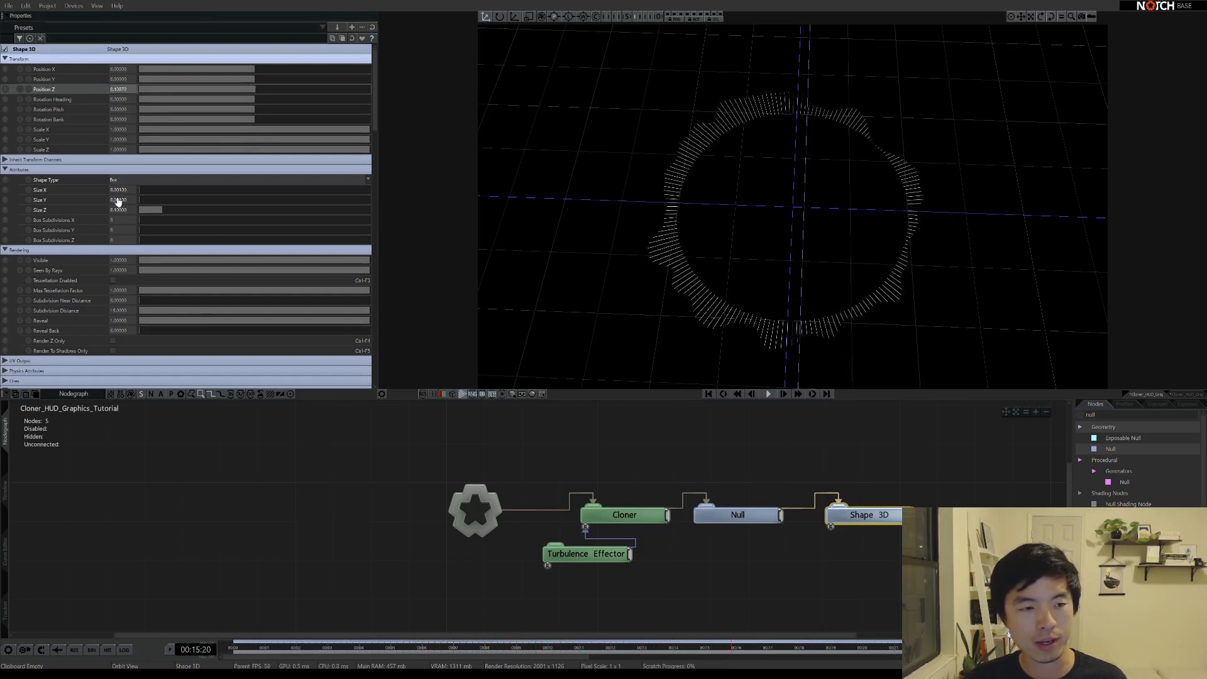
{"action": "left_click", "coordinate": [126, 90]}
{"action": "type", "text": "0.1"}
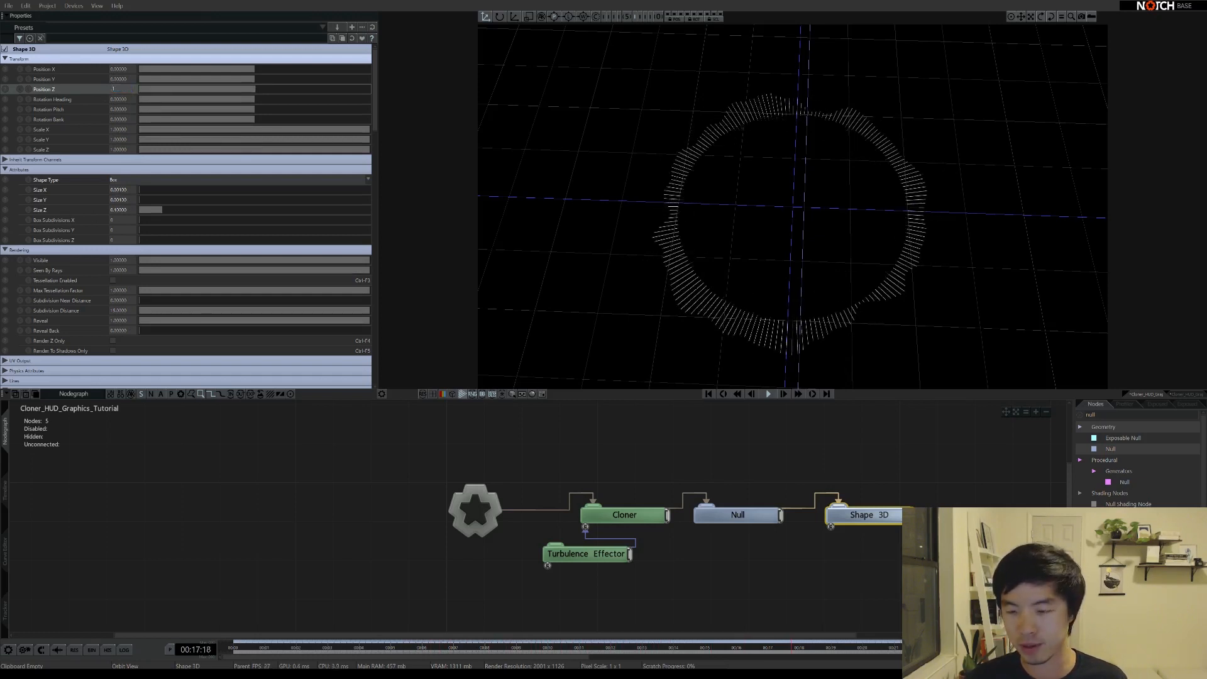
{"action": "key", "text": "Return"}
{"action": "left_click_drag", "start_coordinate": [813, 191], "coordinate": [855, 147]}
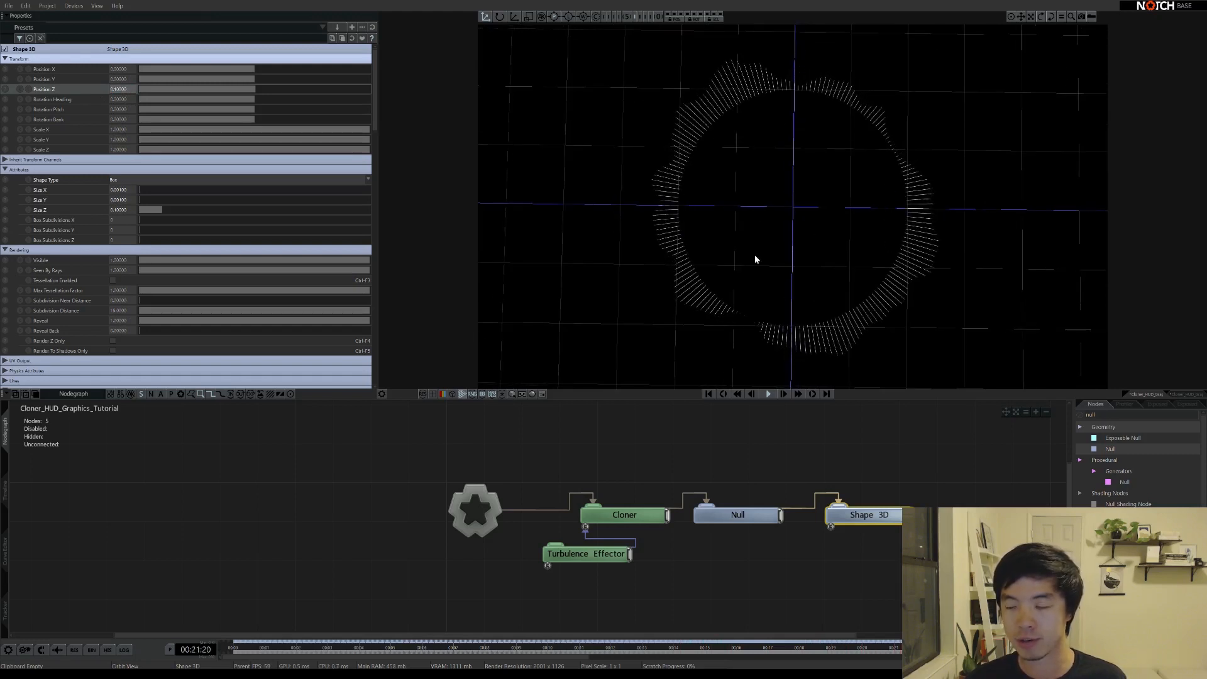
{"action": "left_click", "coordinate": [588, 557]}
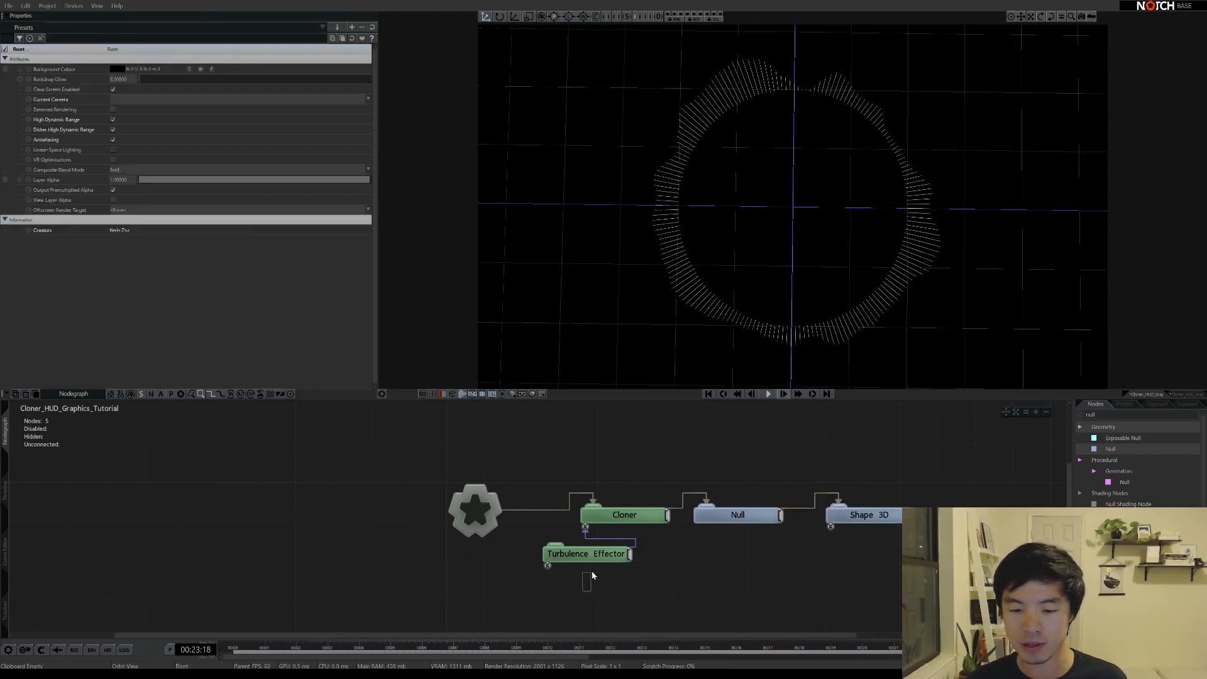
Reduce the Turbulence Effector's Scale Z slightly
{"action": "scroll", "coordinate": [81, 262], "scroll_direction": "down", "scroll_amount": 3}
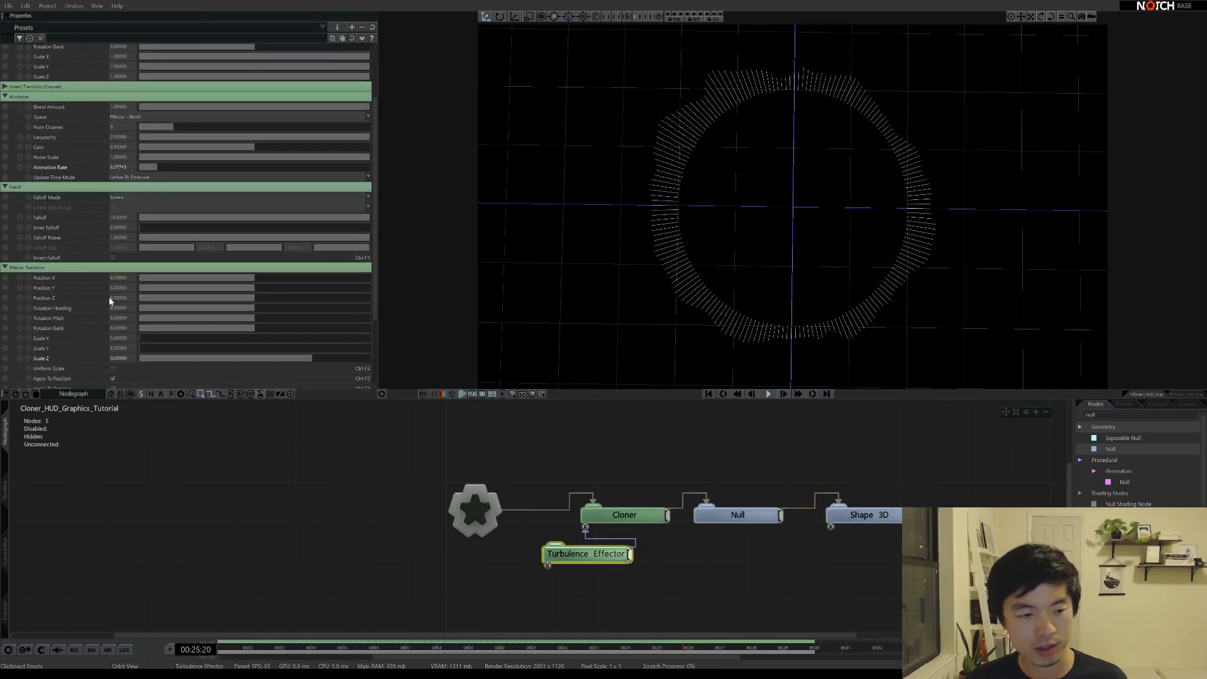
{"action": "left_click_drag", "start_coordinate": [308, 360], "coordinate": [295, 361]}
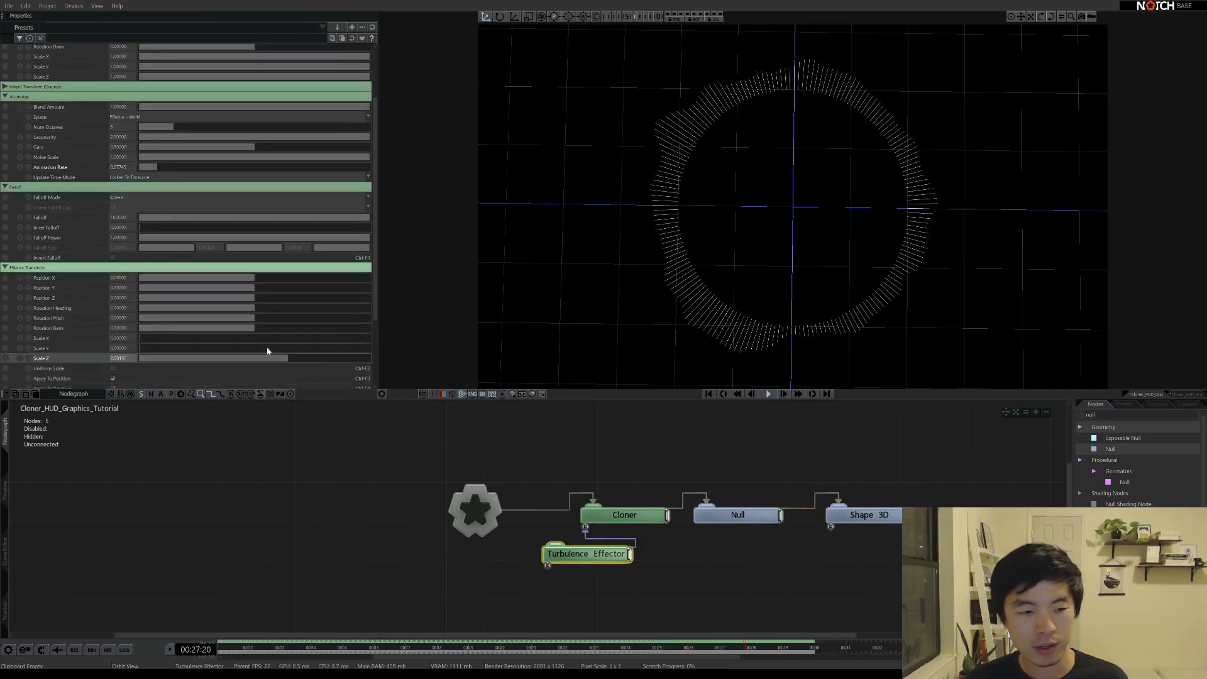
{"action": "scroll", "coordinate": [60, 173], "scroll_direction": "up", "scroll_amount": 3}
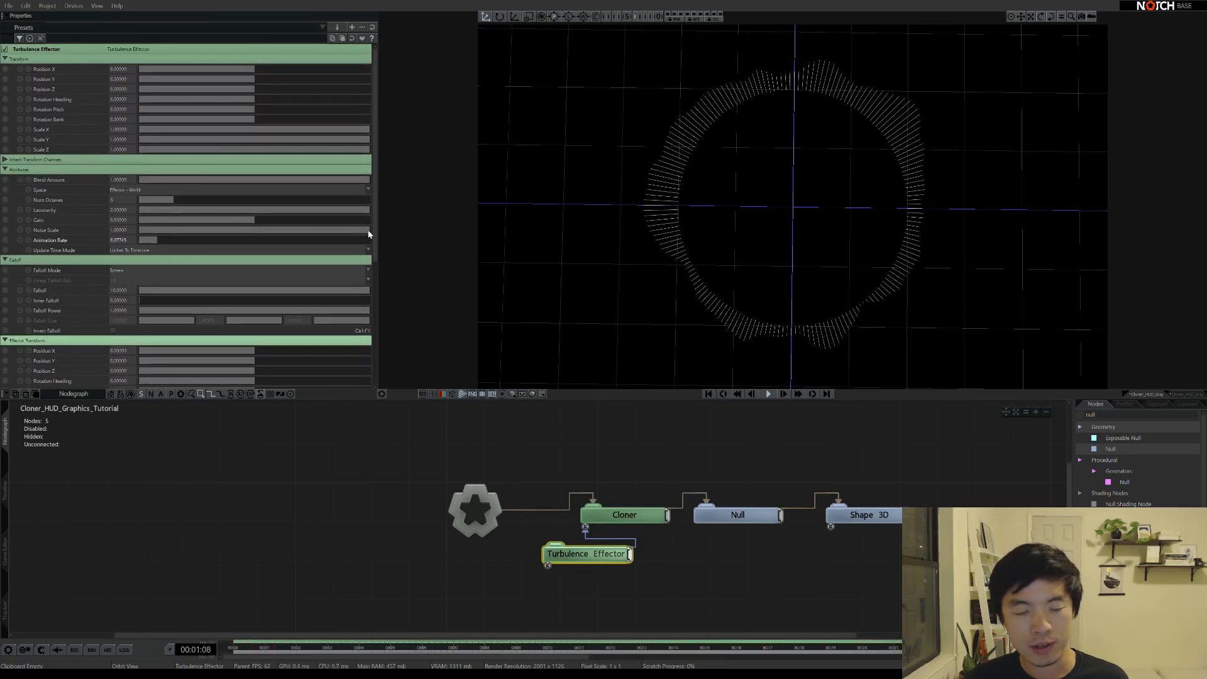
Set the Turbulence Effector's Noise Scale to 2, then ease it back to about 1.89
{"action": "left_click_drag", "start_coordinate": [368, 234], "coordinate": [222, 230]}
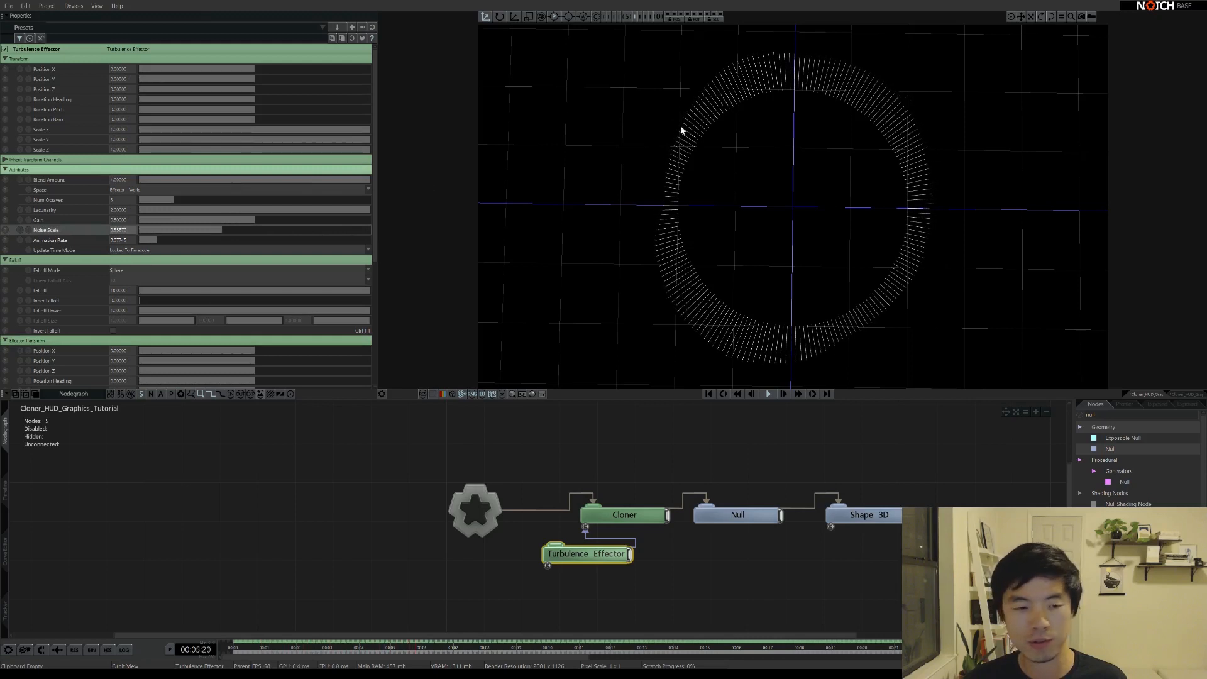
{"action": "left_click_drag", "start_coordinate": [225, 235], "coordinate": [371, 229]}
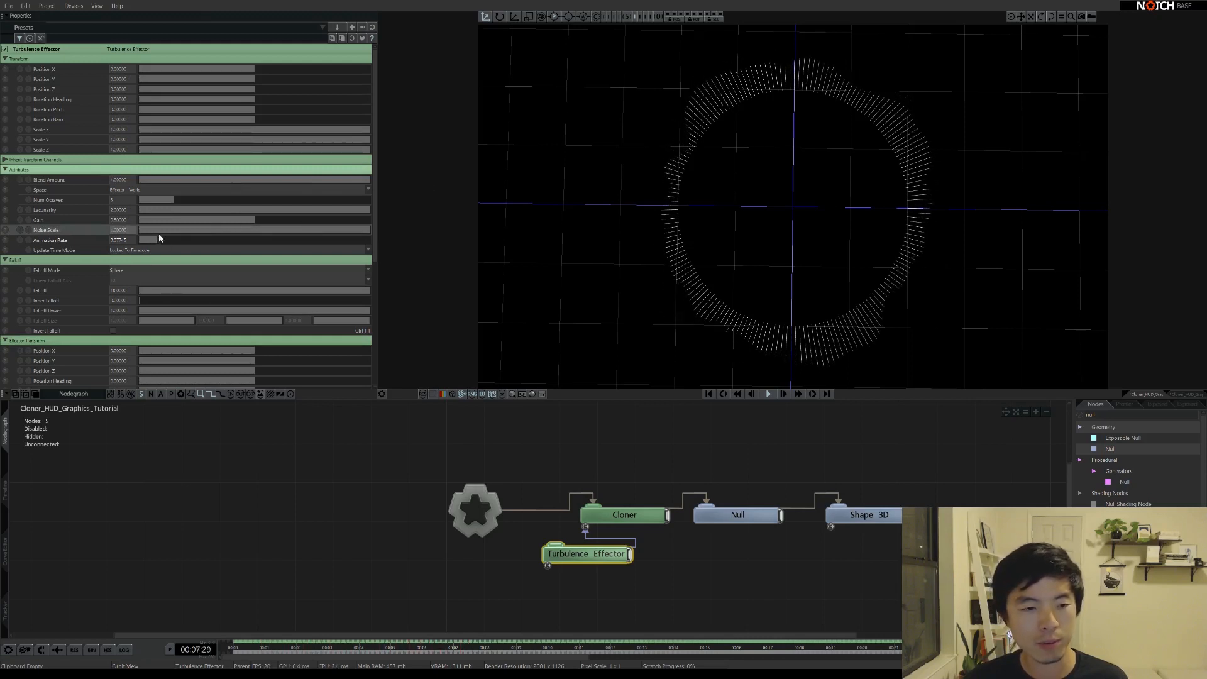
{"action": "left_click", "coordinate": [127, 231]}
{"action": "type", "text": "2"}
{"action": "key", "text": "Return"}
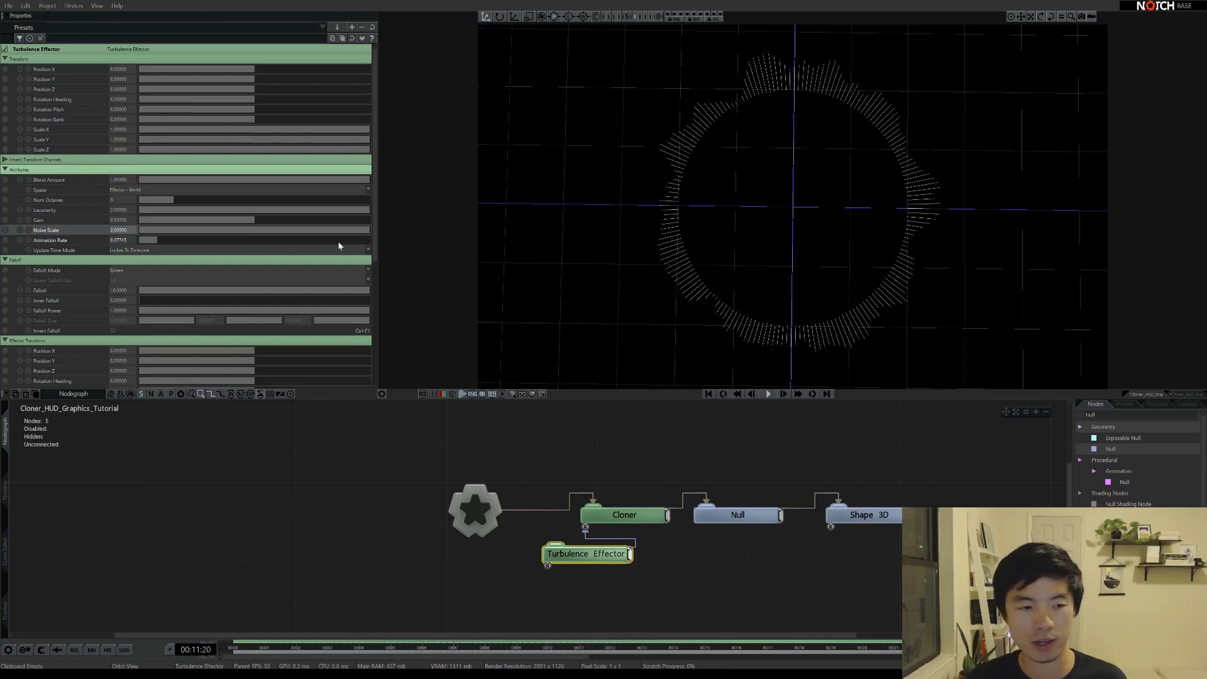
{"action": "left_click_drag", "start_coordinate": [347, 230], "coordinate": [332, 231]}
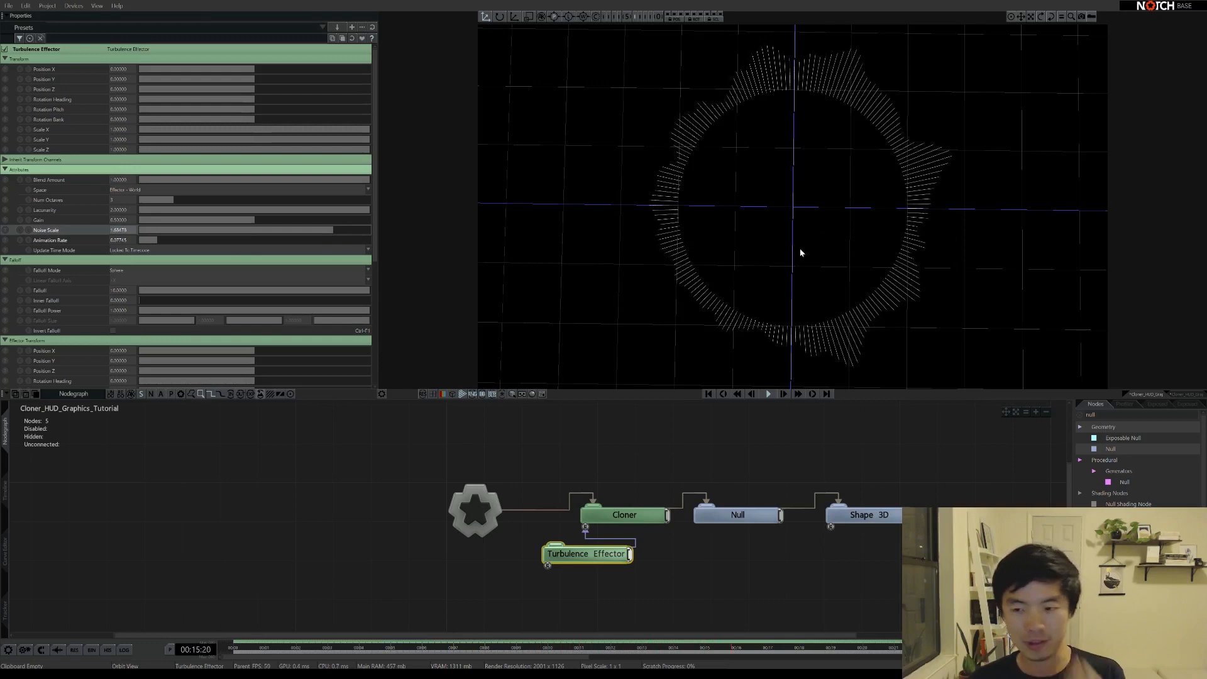
{"action": "left_click_drag", "start_coordinate": [787, 291], "coordinate": [909, 215]}
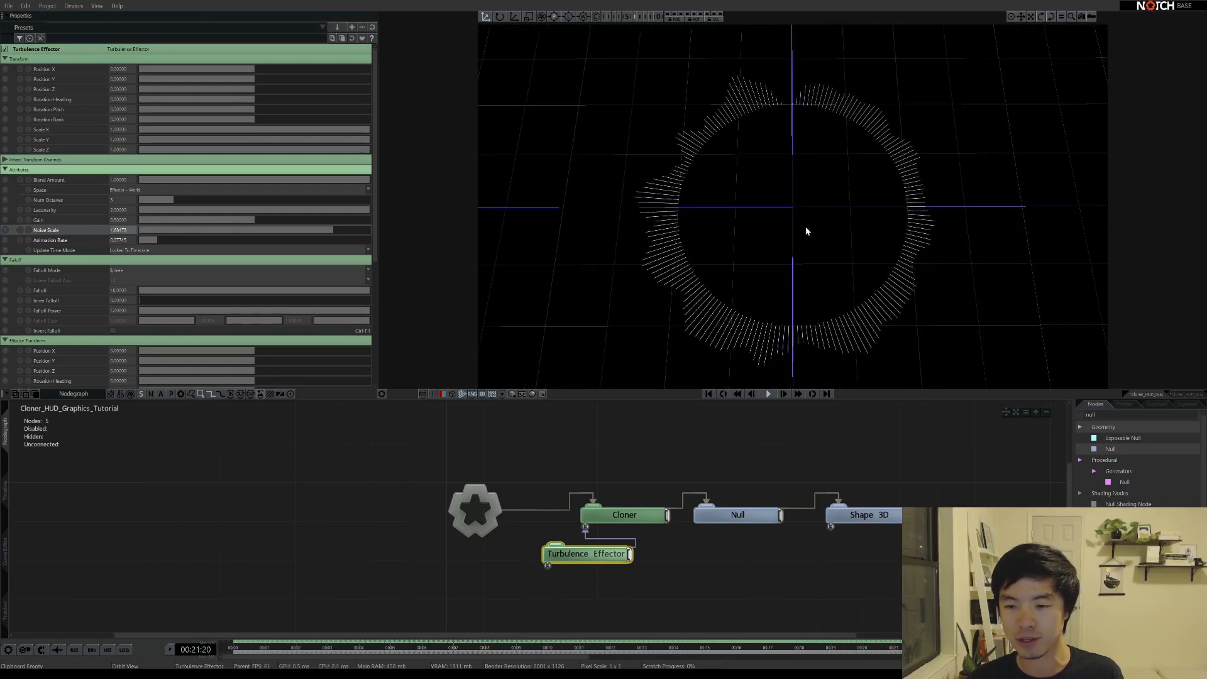
{"action": "left_click_drag", "start_coordinate": [798, 248], "coordinate": [800, 173]}
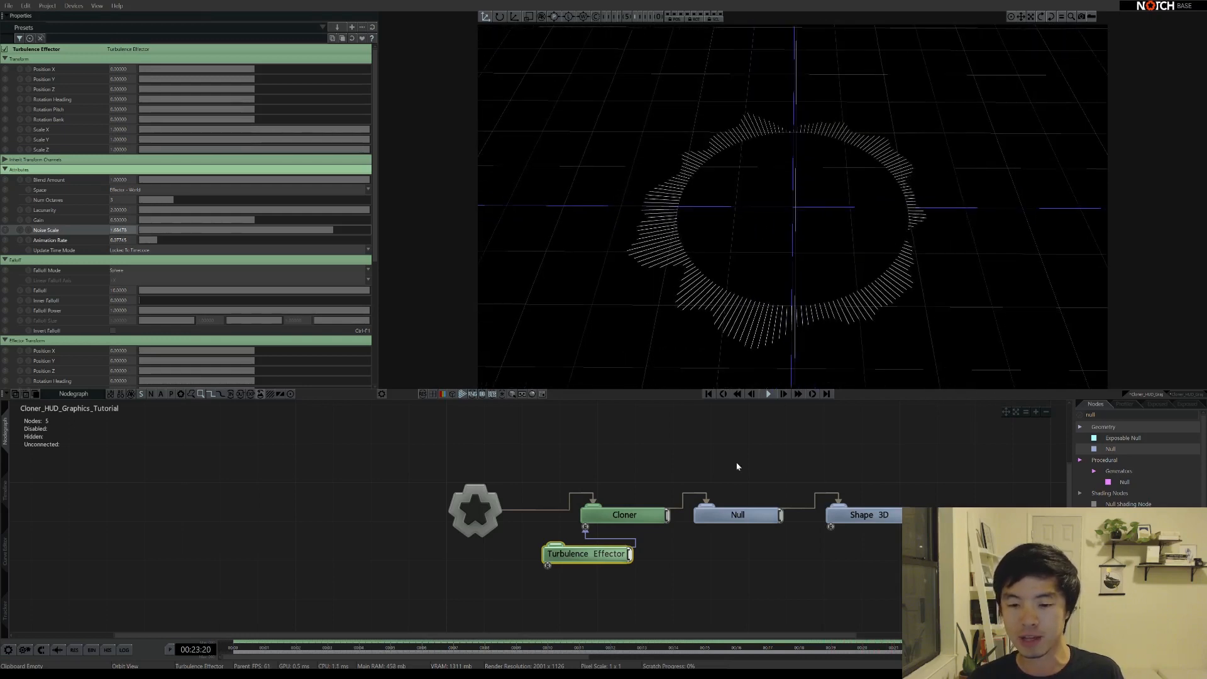
{"action": "middle_click_drag", "start_coordinate": [663, 560], "coordinate": [574, 493]}
{"action": "scroll", "coordinate": [576, 529], "scroll_direction": "down", "scroll_amount": 3}
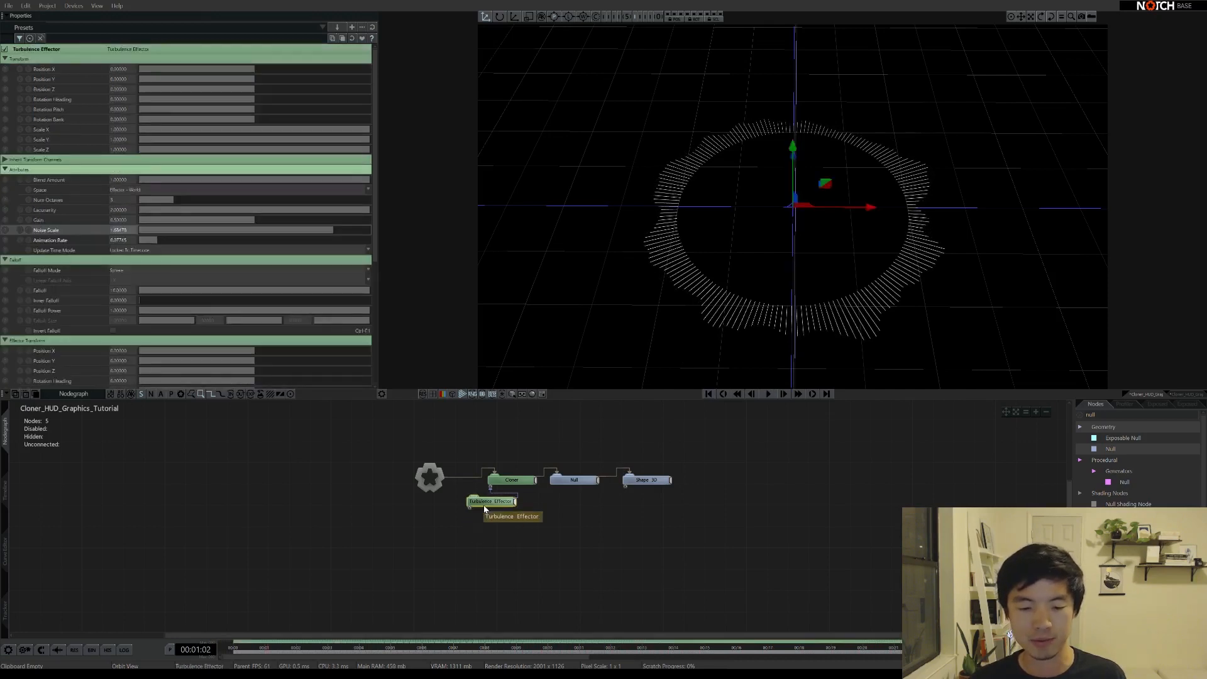
Switch the Turbulence Effector's Update Time Mode to Running / Loopable and preview the animation
{"action": "left_click", "coordinate": [127, 251]}
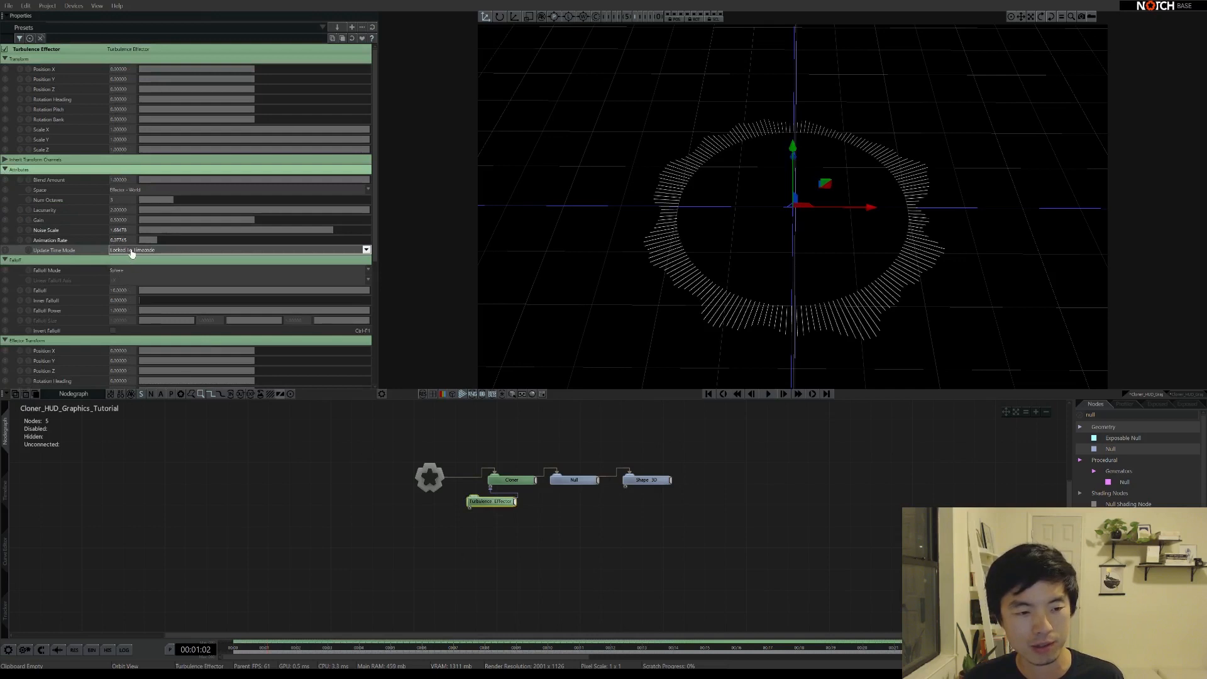
{"action": "left_click", "coordinate": [135, 268]}
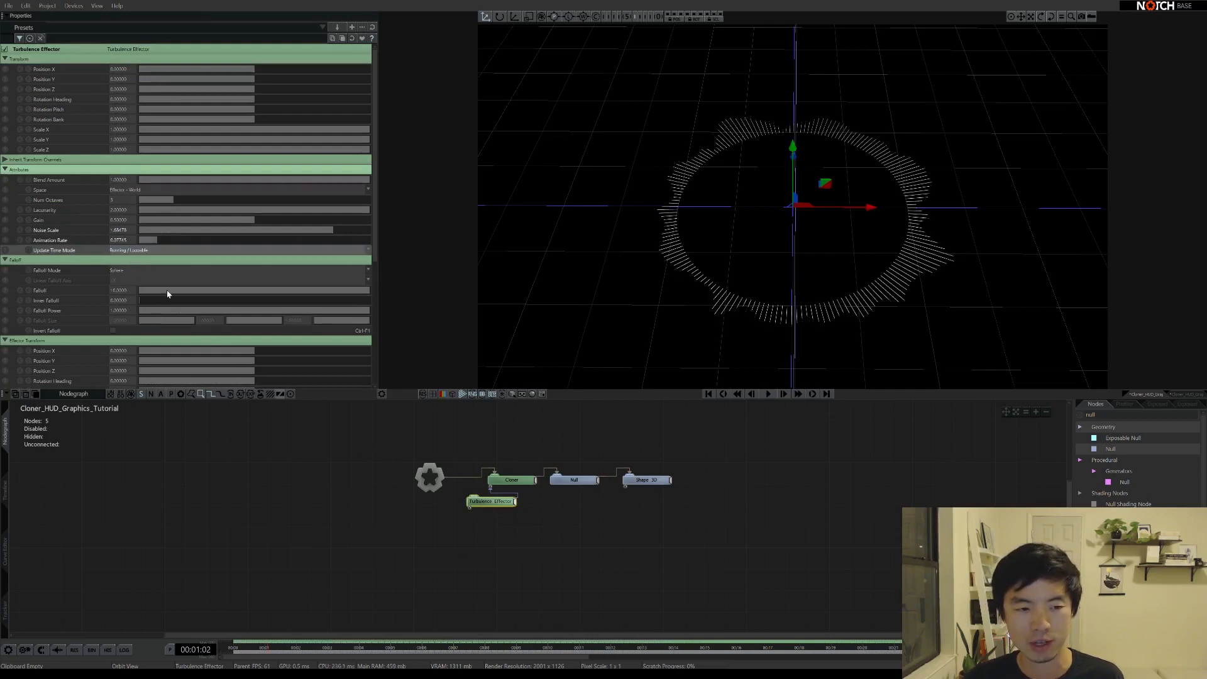
{"action": "key", "text": "space"}
{"action": "key", "text": "space"}
{"action": "key", "text": "End"}
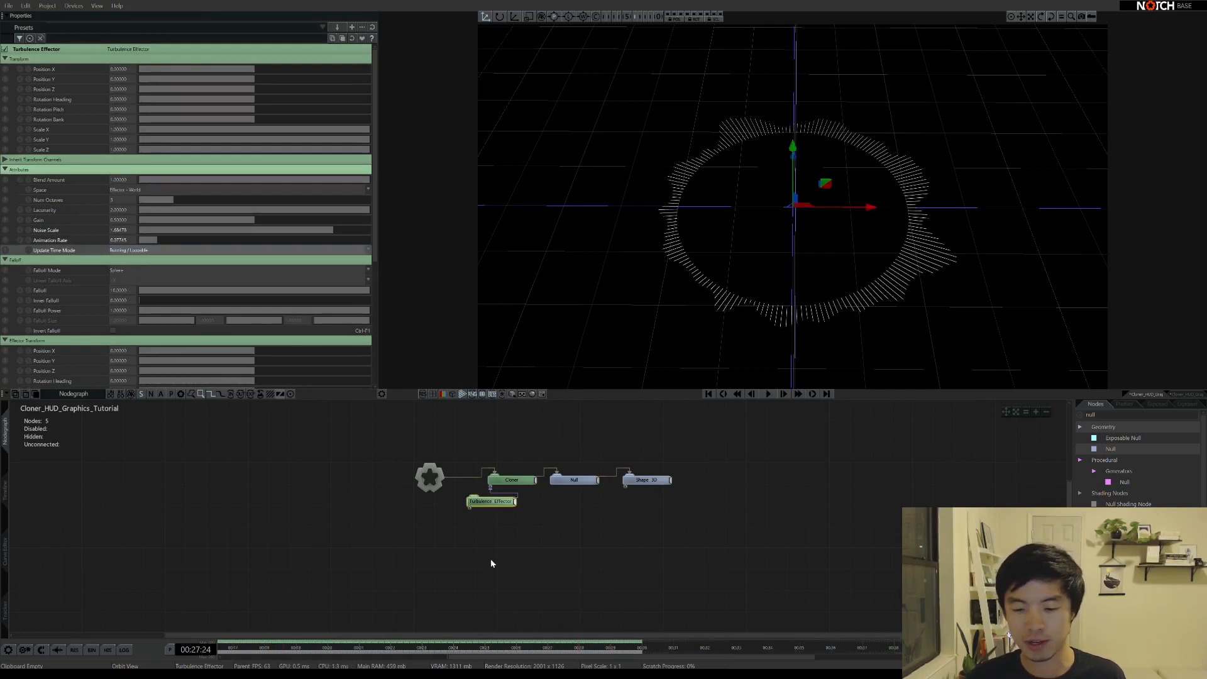
{"action": "key", "text": "space"}
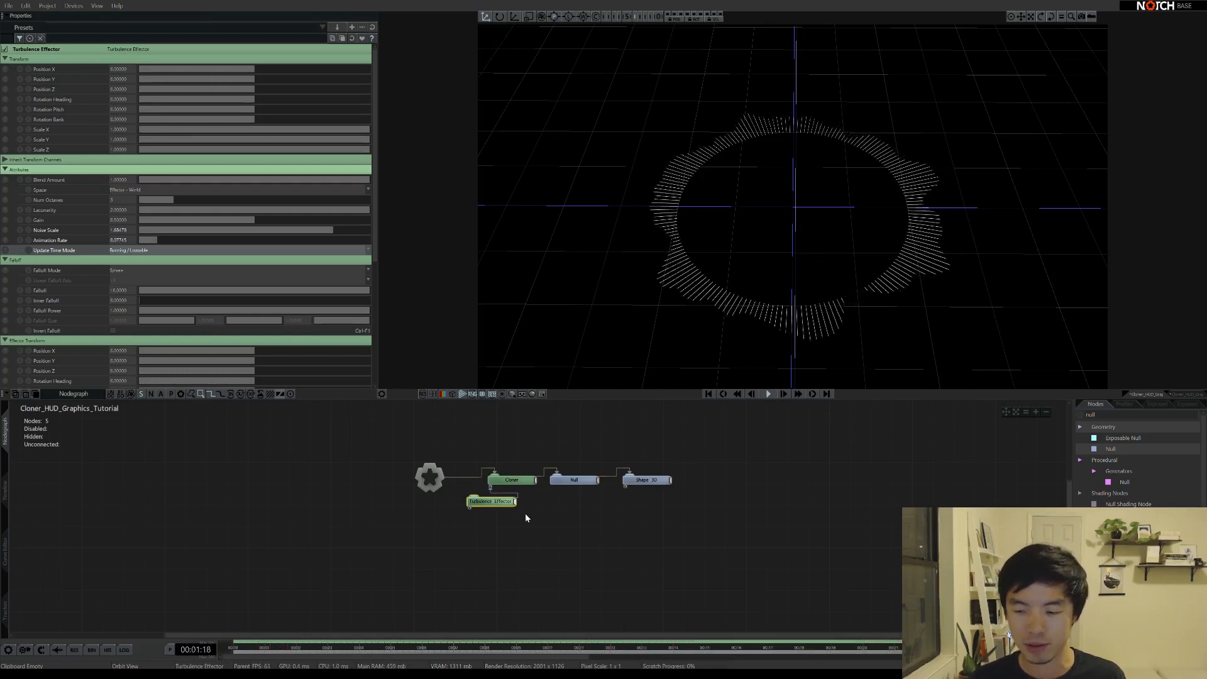
{"action": "middle_click_drag", "start_coordinate": [496, 547], "coordinate": [441, 527]}
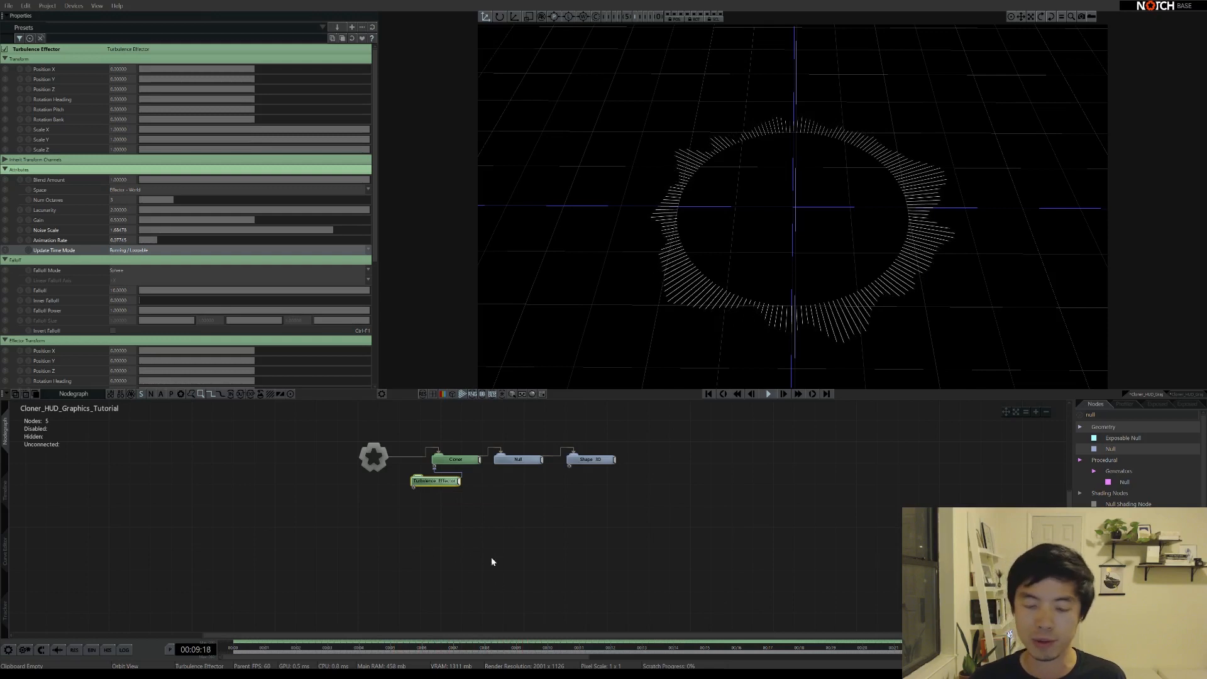
Search 'cloner' in the Nodes panel and drop a second Cloner below the Turbulence Effector
{"action": "left_click", "coordinate": [539, 554]}
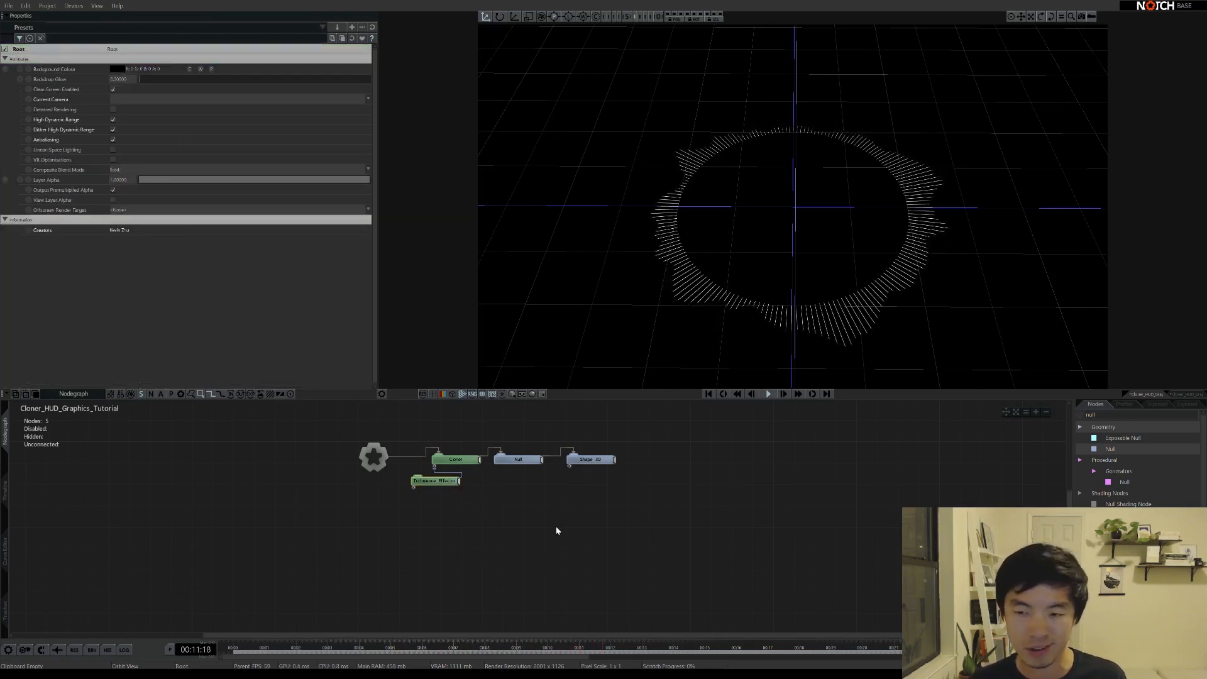
{"action": "middle_click_drag", "start_coordinate": [481, 507], "coordinate": [498, 496]}
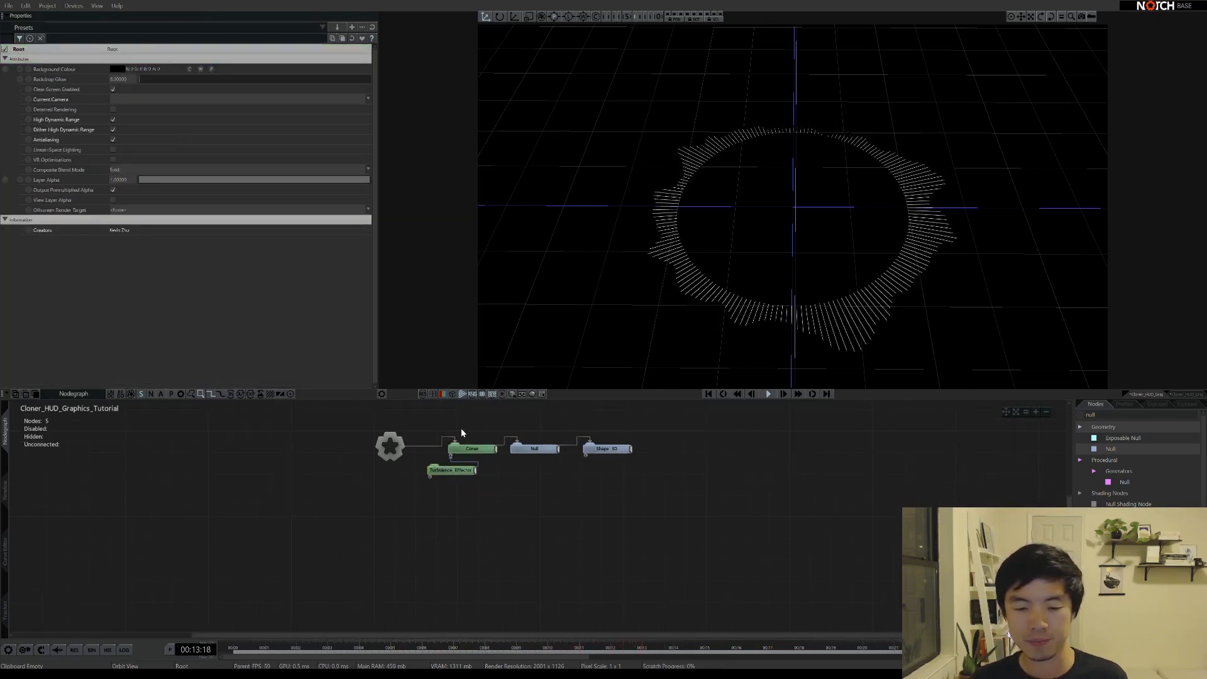
{"action": "left_click", "coordinate": [1100, 414]}
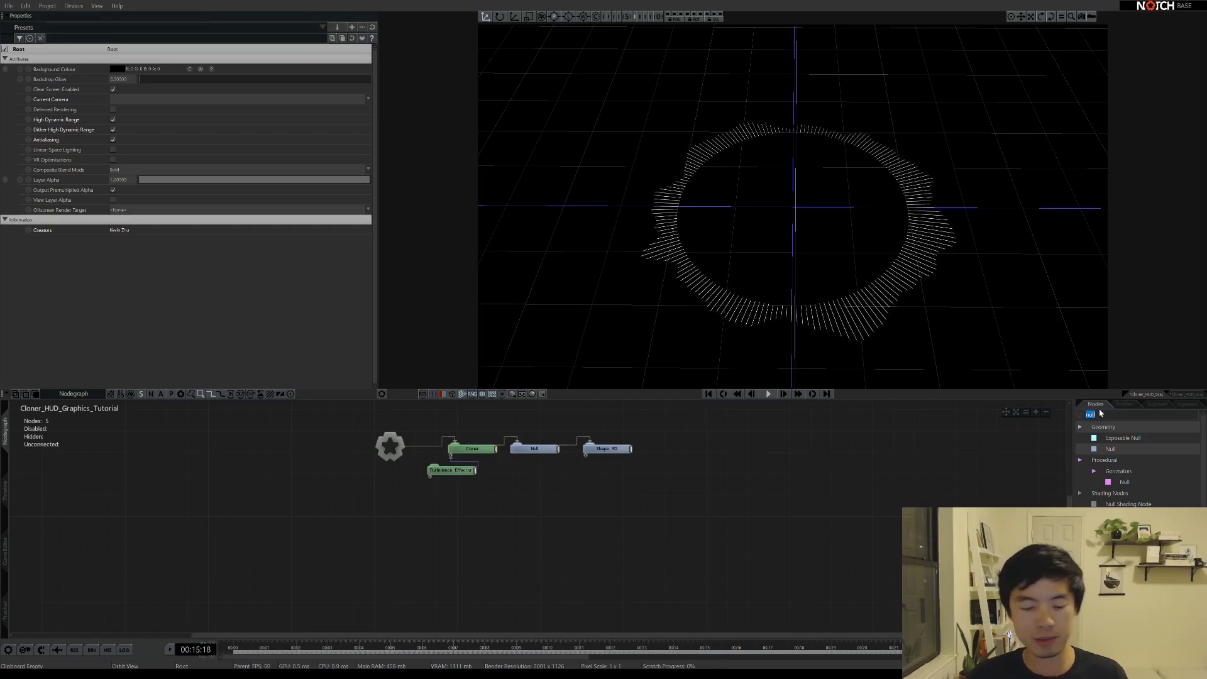
{"action": "type", "text": "cloner"}
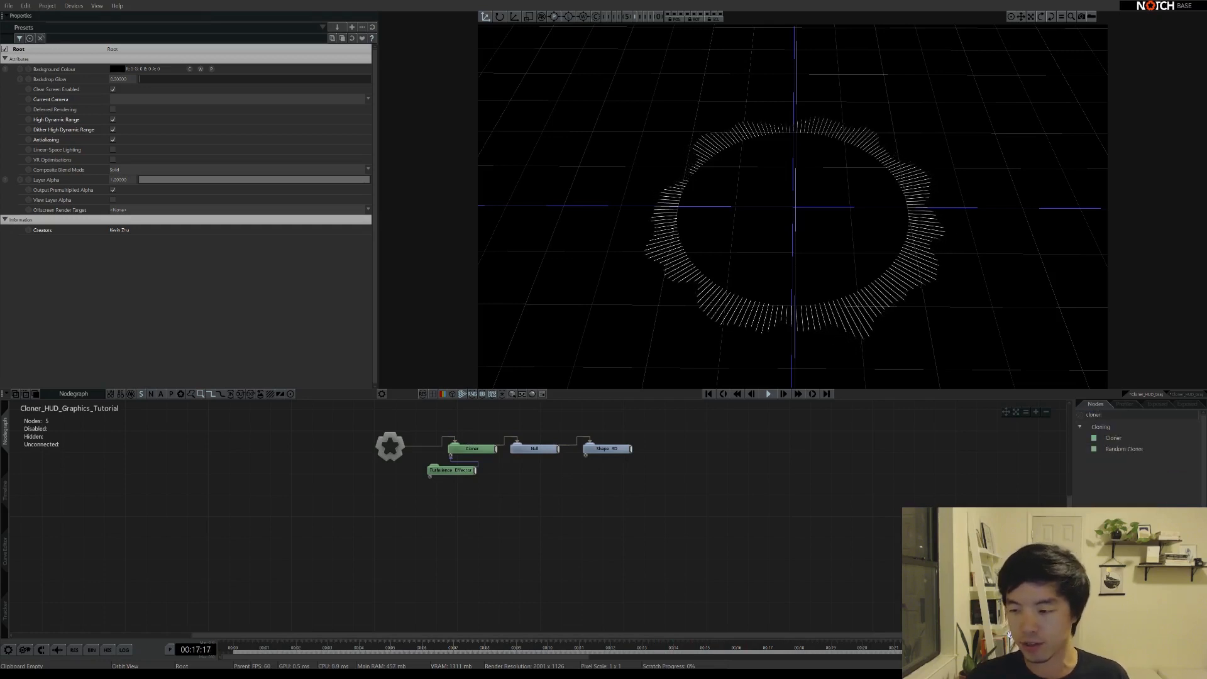
{"action": "left_click_drag", "start_coordinate": [1113, 440], "coordinate": [478, 515]}
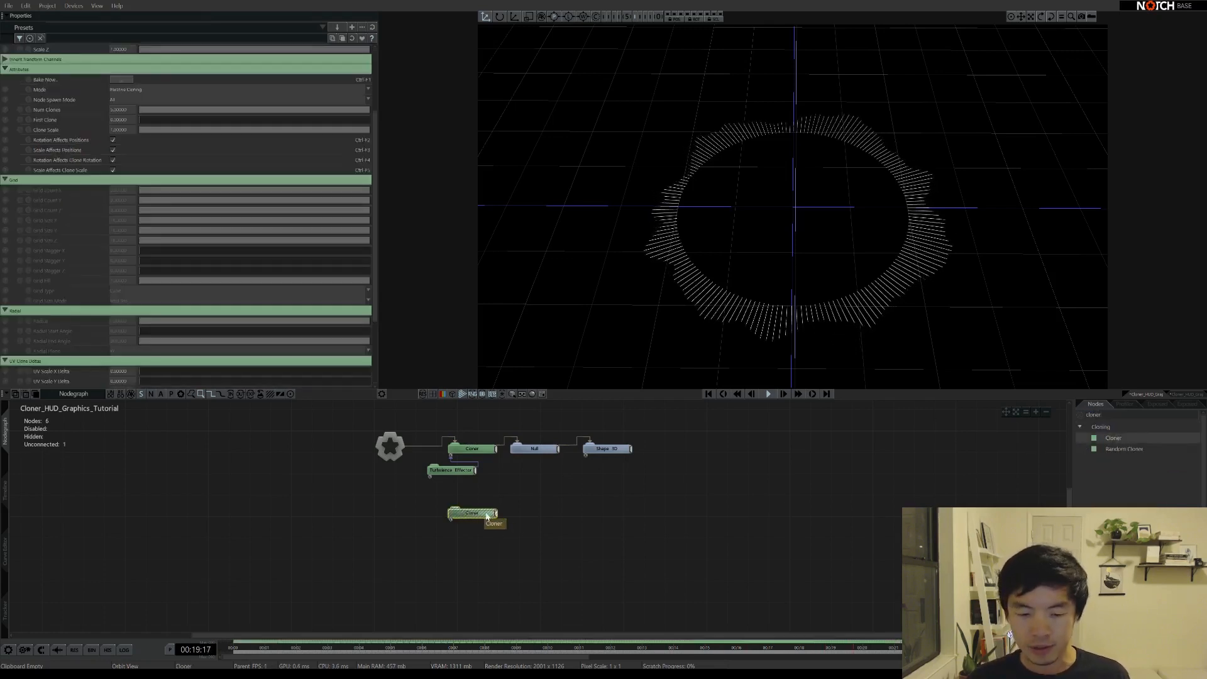
{"action": "left_click", "coordinate": [616, 466]}
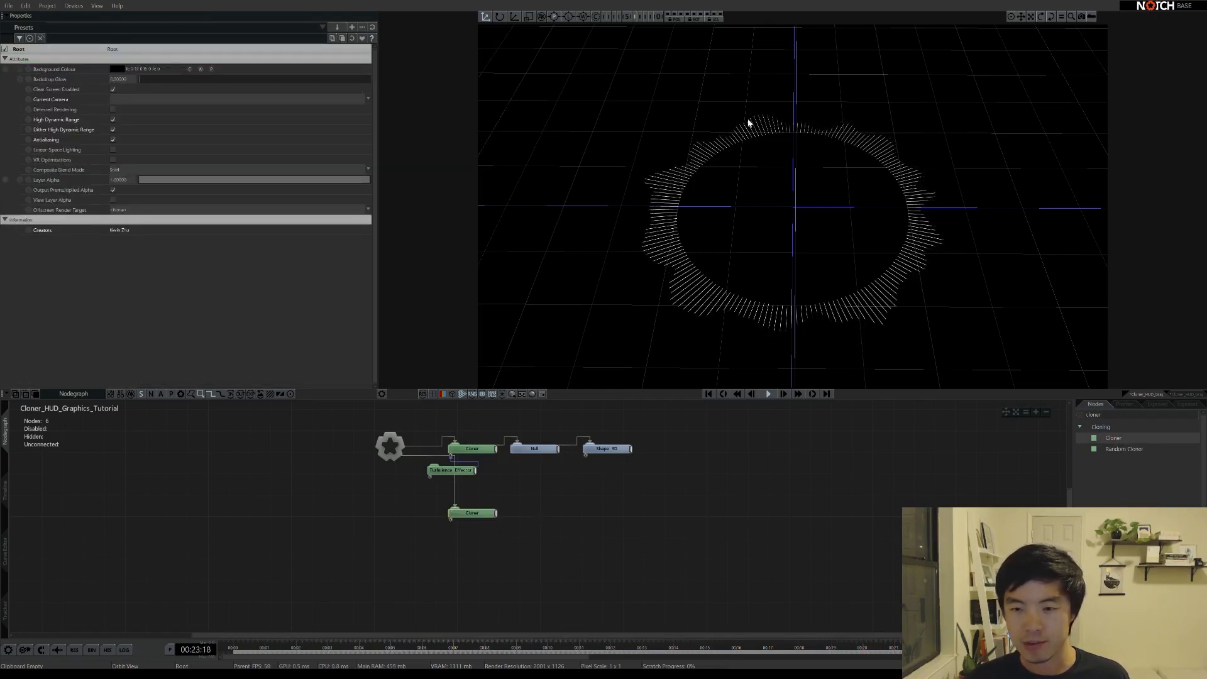
{"action": "mouse_move", "coordinate": [748, 123]}
{"action": "left_mouse_down"}
{"action": "mouse_move", "coordinate": [801, 189]}
{"action": "mouse_move", "coordinate": [743, 125]}
{"action": "left_mouse_up"}
{"action": "left_click_drag", "start_coordinate": [773, 176], "coordinate": [774, 288]}
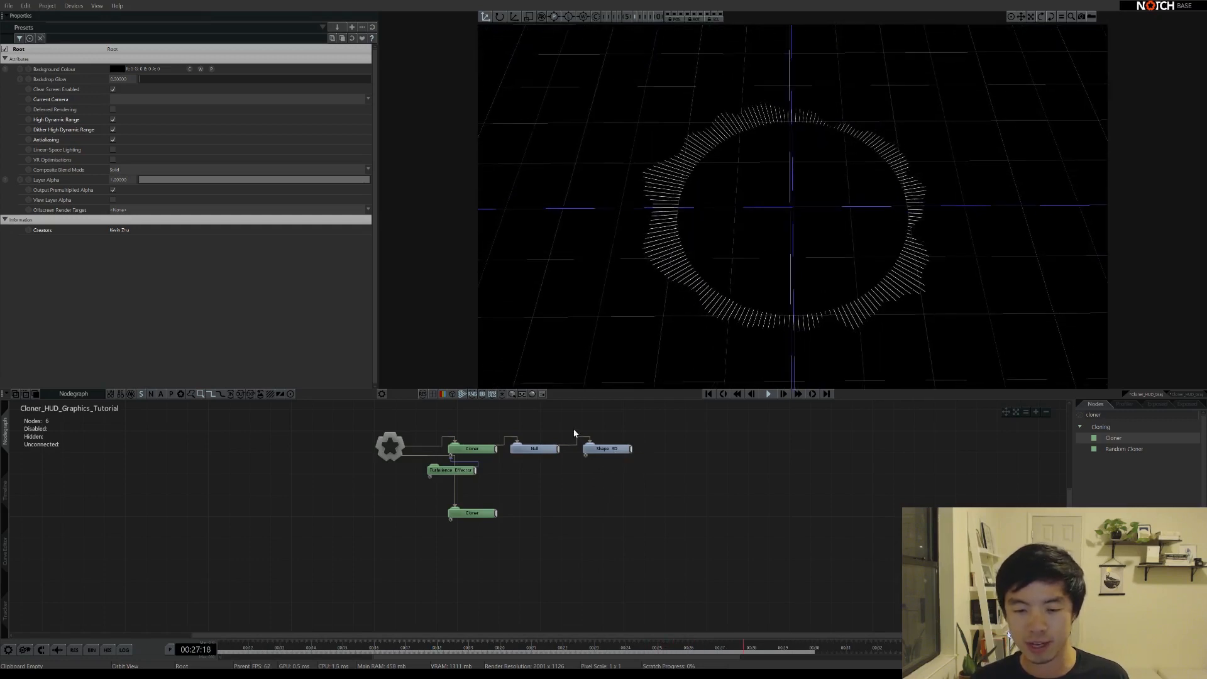
{"action": "left_click", "coordinate": [609, 449]}
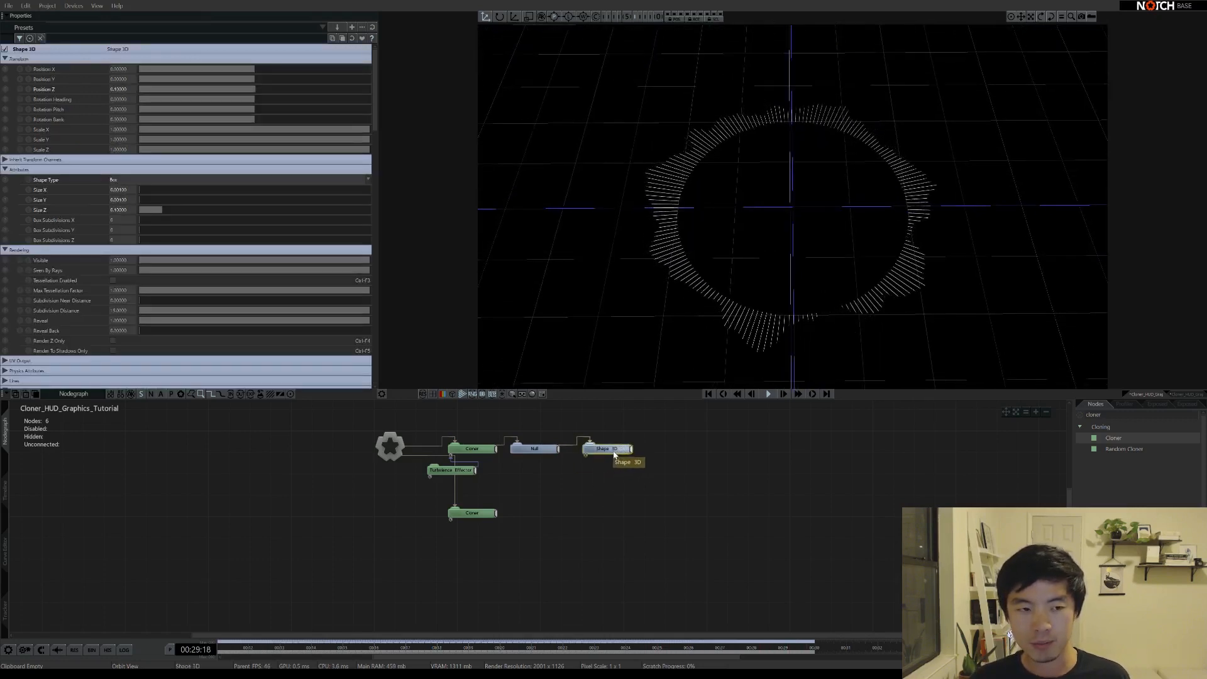
Duplicate Shape 3D, change its Shape Type to Torus, and connect the new Cloner to it
{"action": "key", "text": "ctrl+d"}
{"action": "left_click_drag", "start_coordinate": [639, 464], "coordinate": [539, 517]}
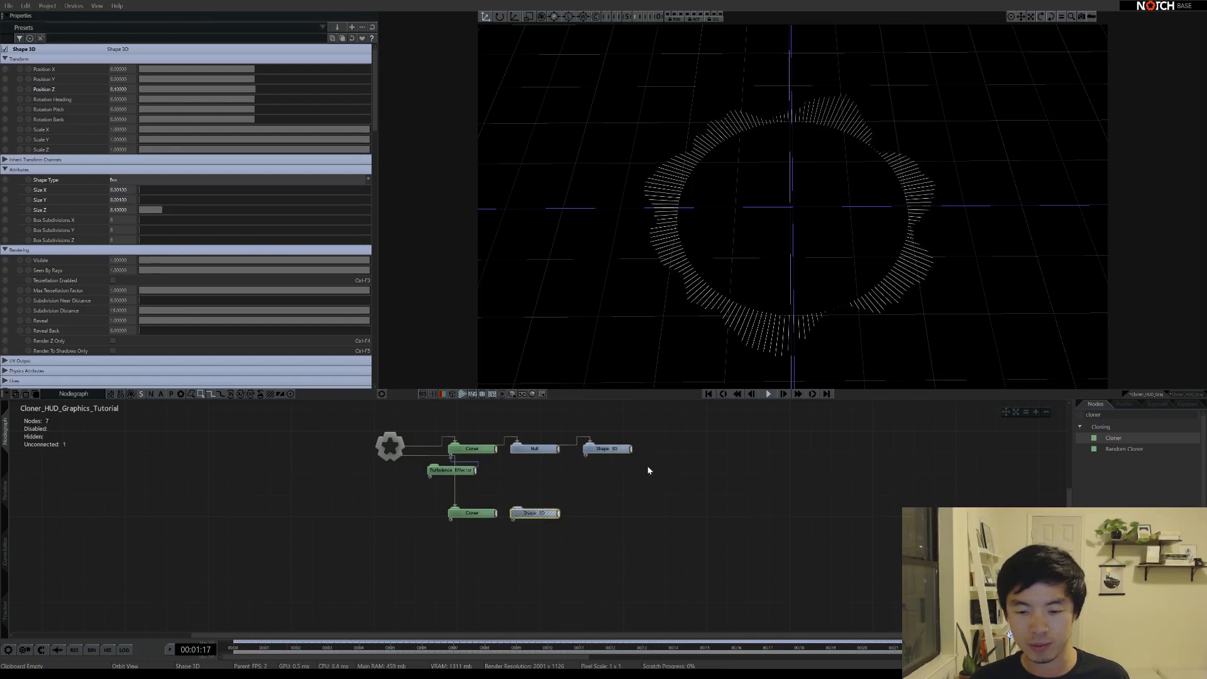
{"action": "left_click", "coordinate": [134, 181]}
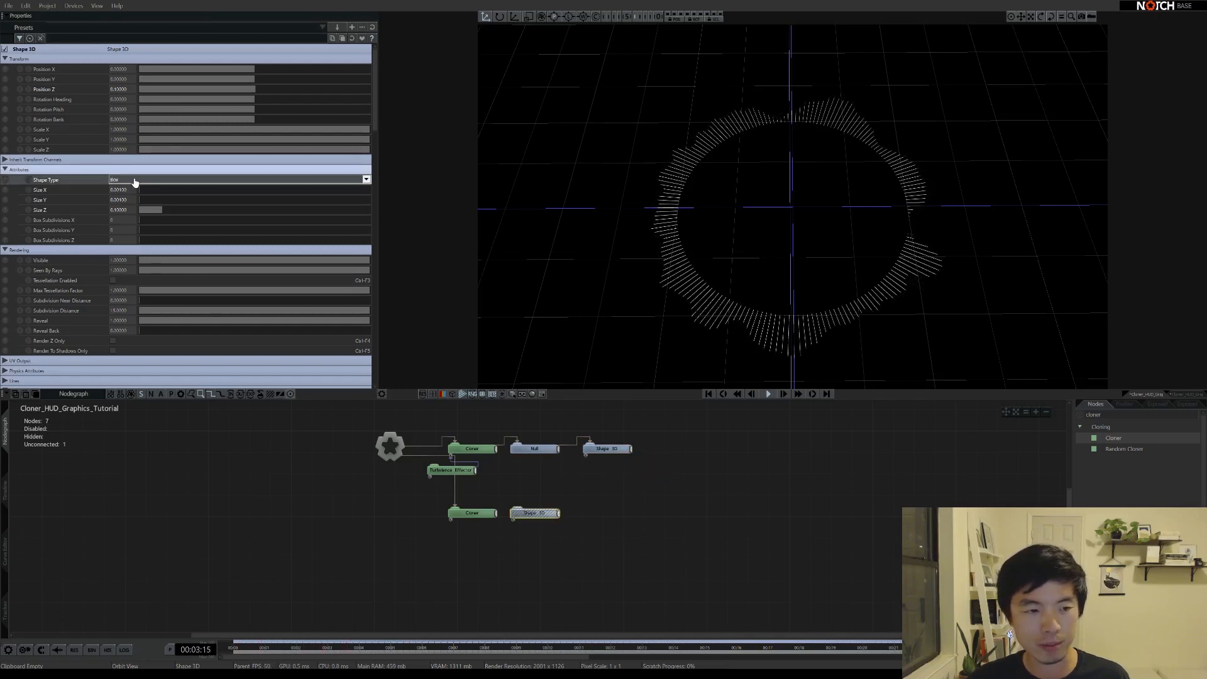
{"action": "left_click", "coordinate": [124, 274]}
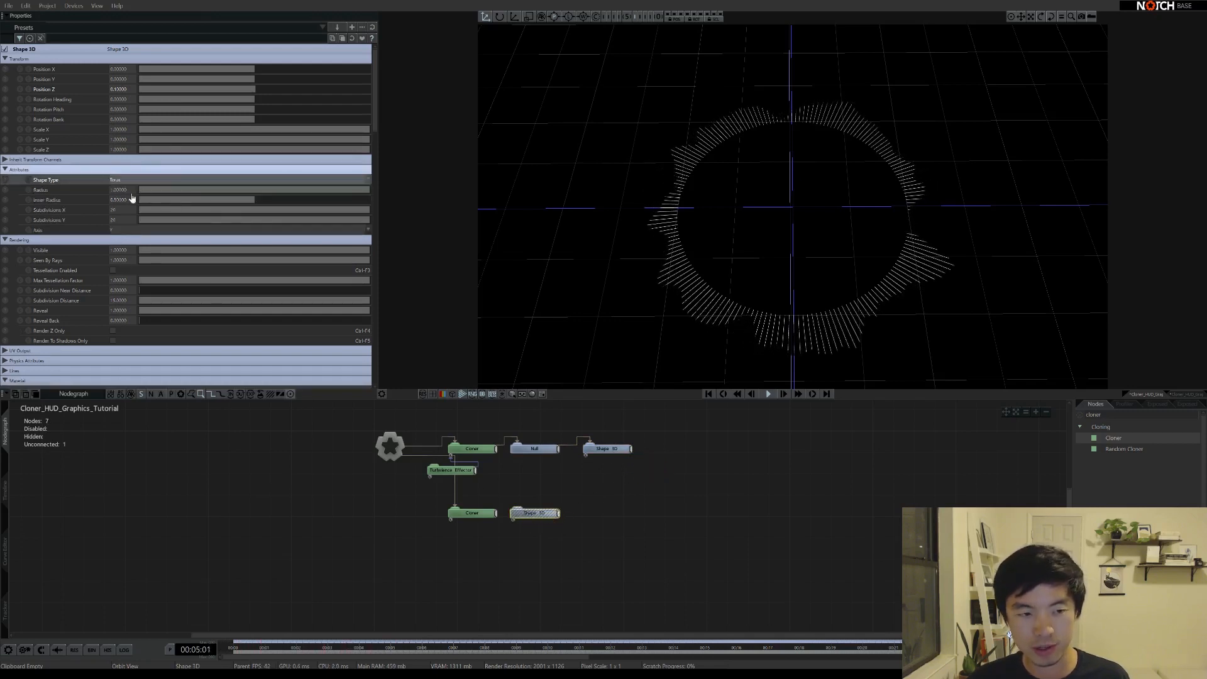
{"action": "left_click", "coordinate": [497, 513]}
{"action": "left_click_drag", "start_coordinate": [497, 514], "coordinate": [535, 515]}
Drag the torus Inner Radius down to make the ring thin
{"action": "left_click", "coordinate": [533, 516]}
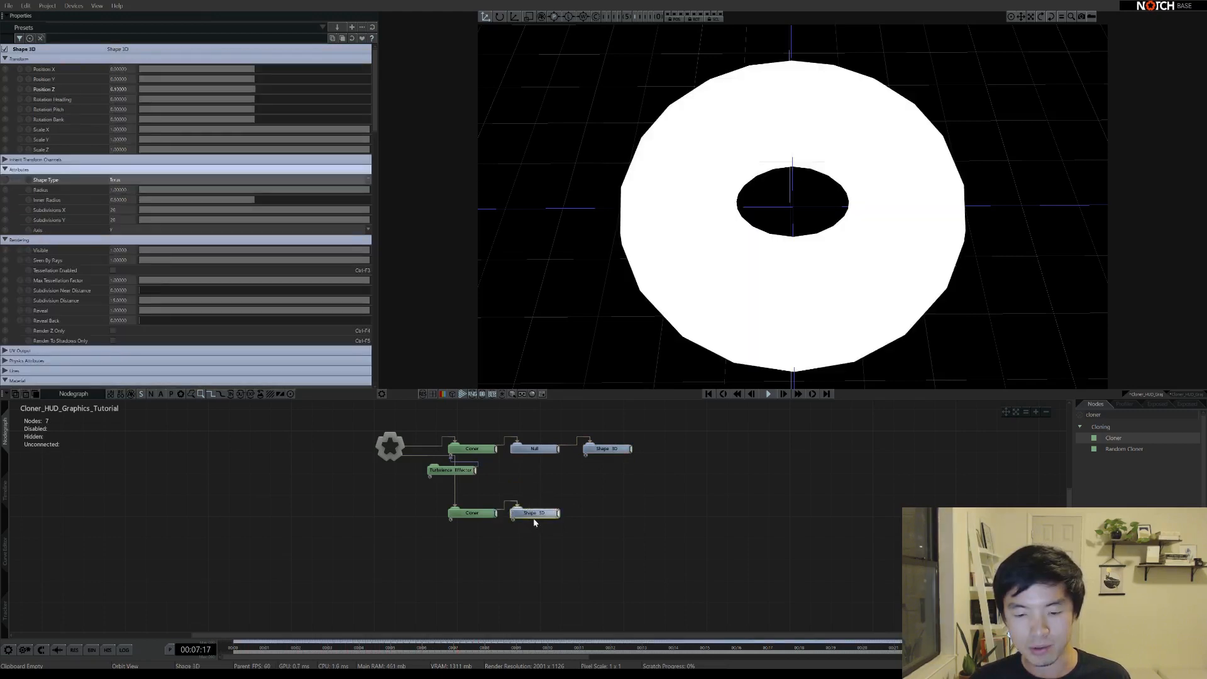
{"action": "left_click", "coordinate": [131, 180]}
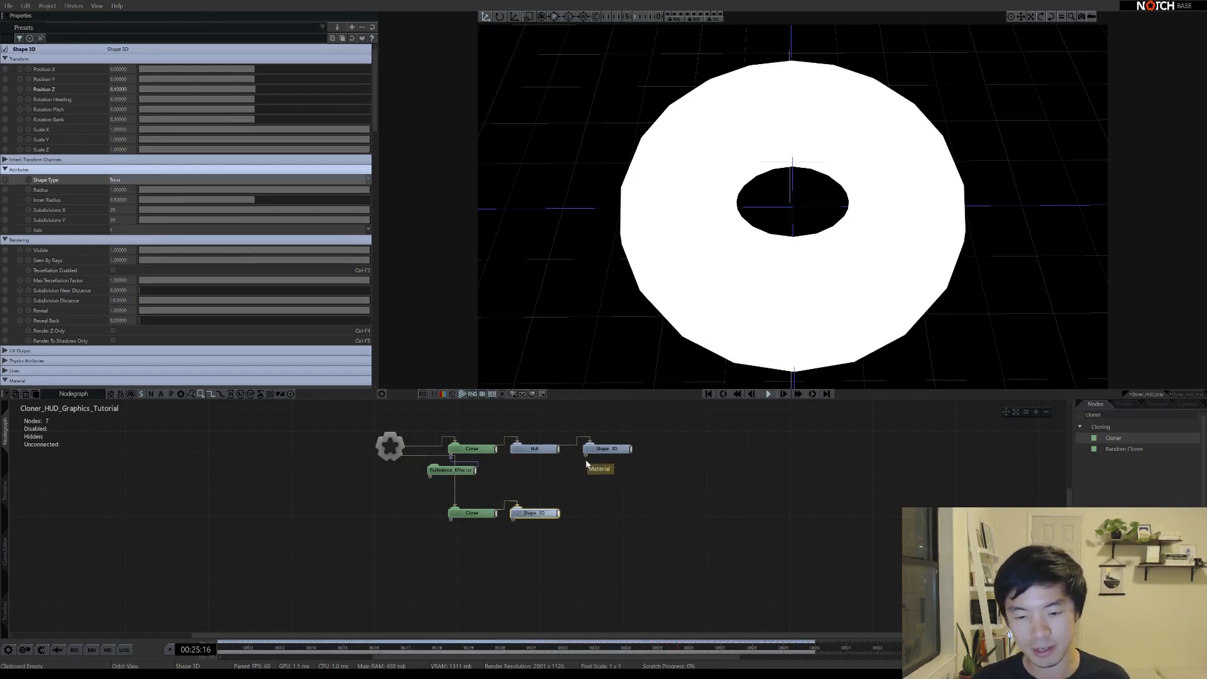
{"action": "left_click", "coordinate": [539, 506]}
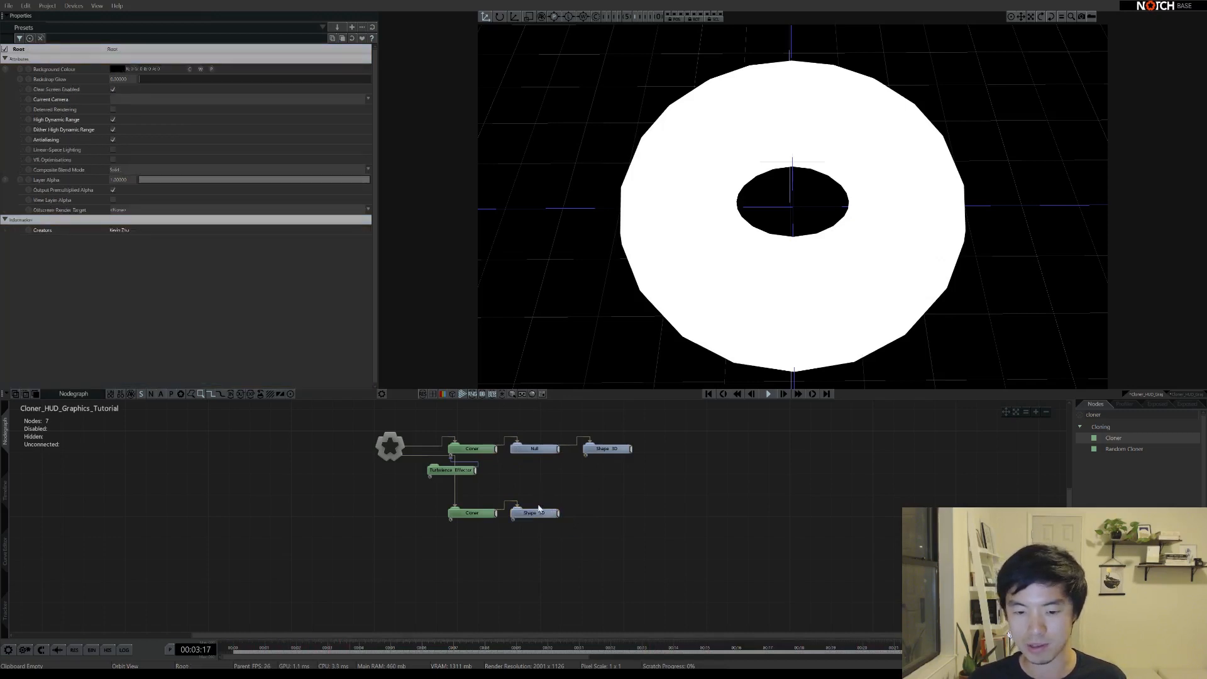
{"action": "left_click", "coordinate": [535, 513]}
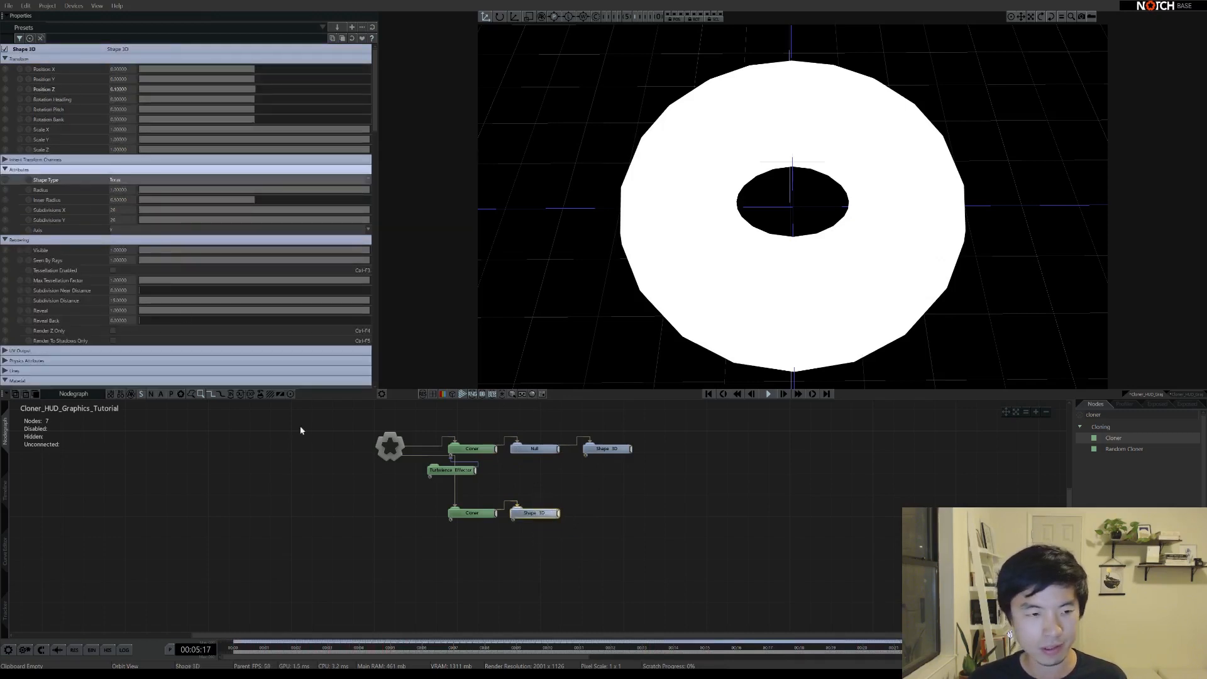
{"action": "left_click_drag", "start_coordinate": [252, 204], "coordinate": [145, 211]}
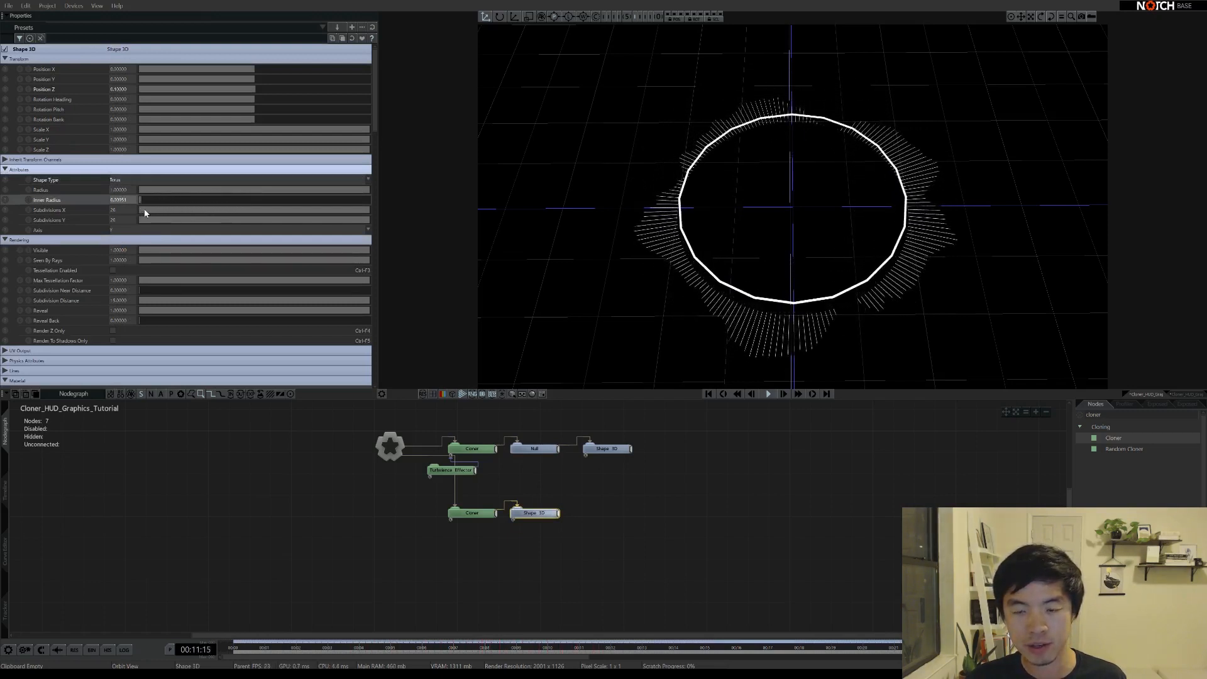
Set the torus Inner Radius to 0.001
{"action": "left_click", "coordinate": [606, 449]}
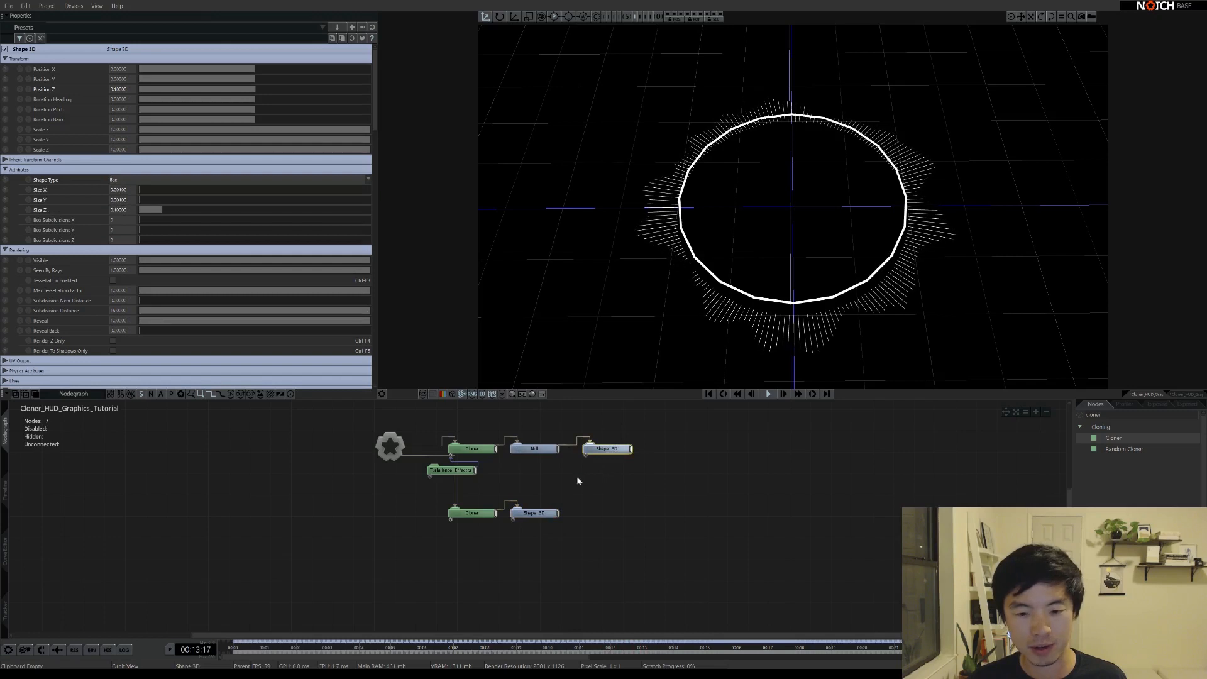
{"action": "left_click", "coordinate": [535, 513]}
{"action": "double_click", "coordinate": [119, 199]}
{"action": "type", "text": ".001"}
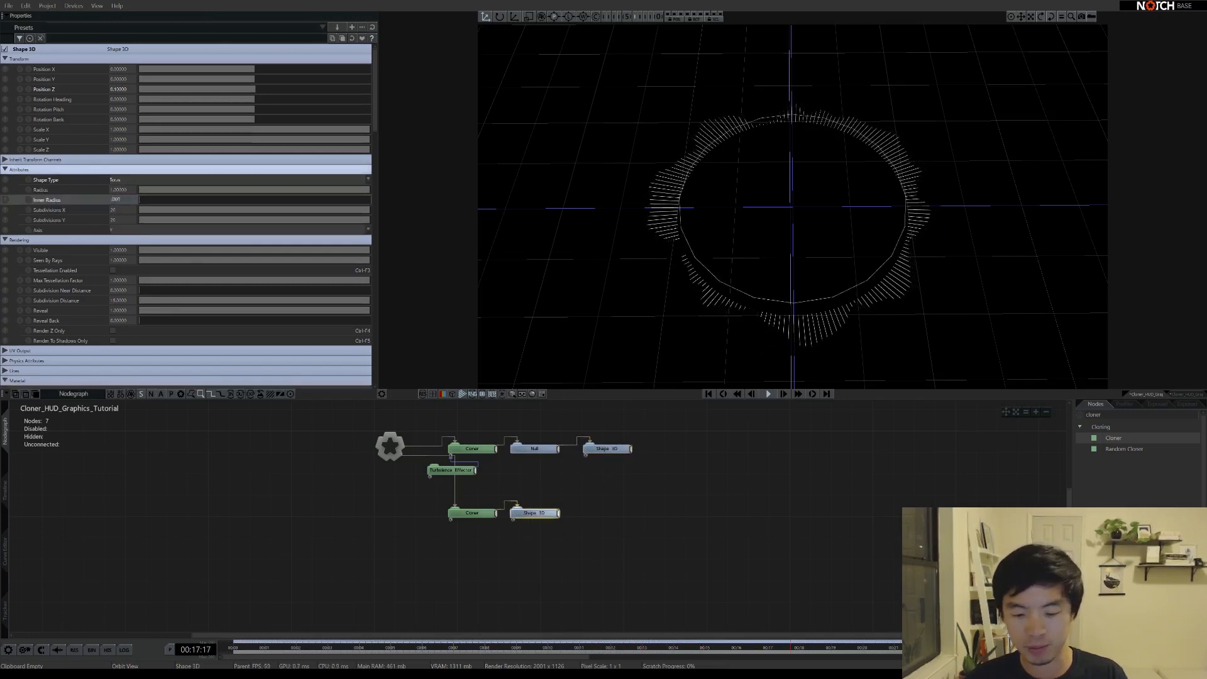
{"action": "key", "text": "Return"}
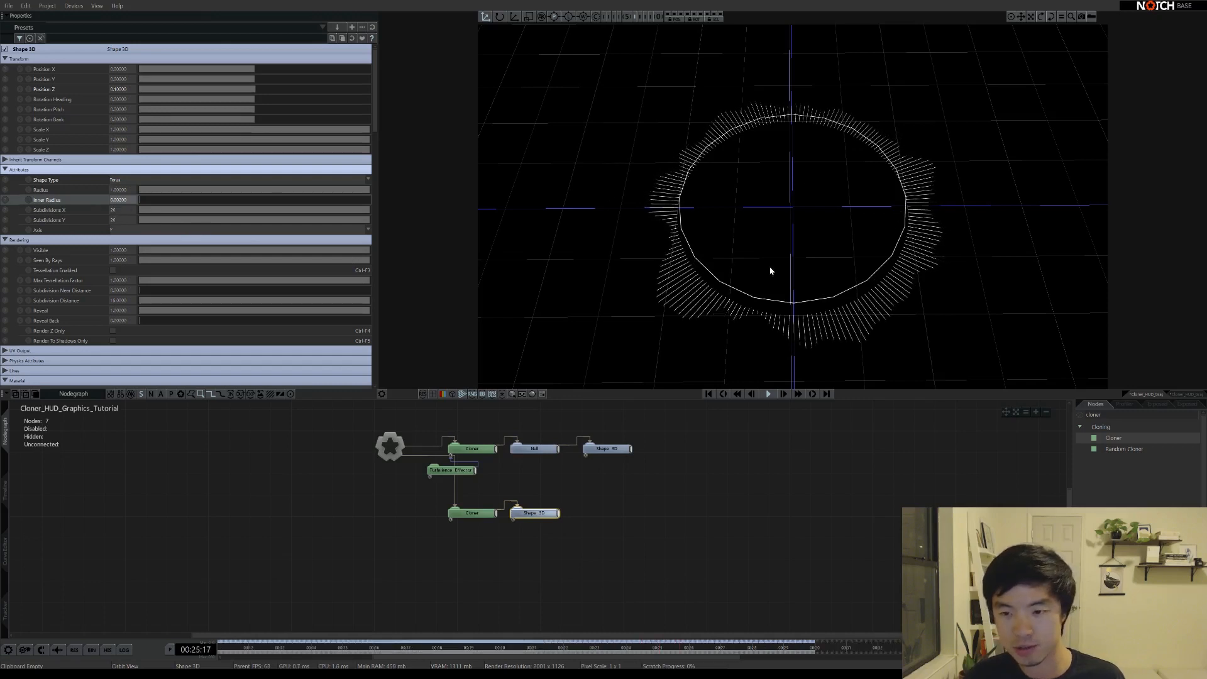
Give the torus 160 Subdivisions X and 4 Subdivisions Y
{"action": "double_click", "coordinate": [119, 209]}
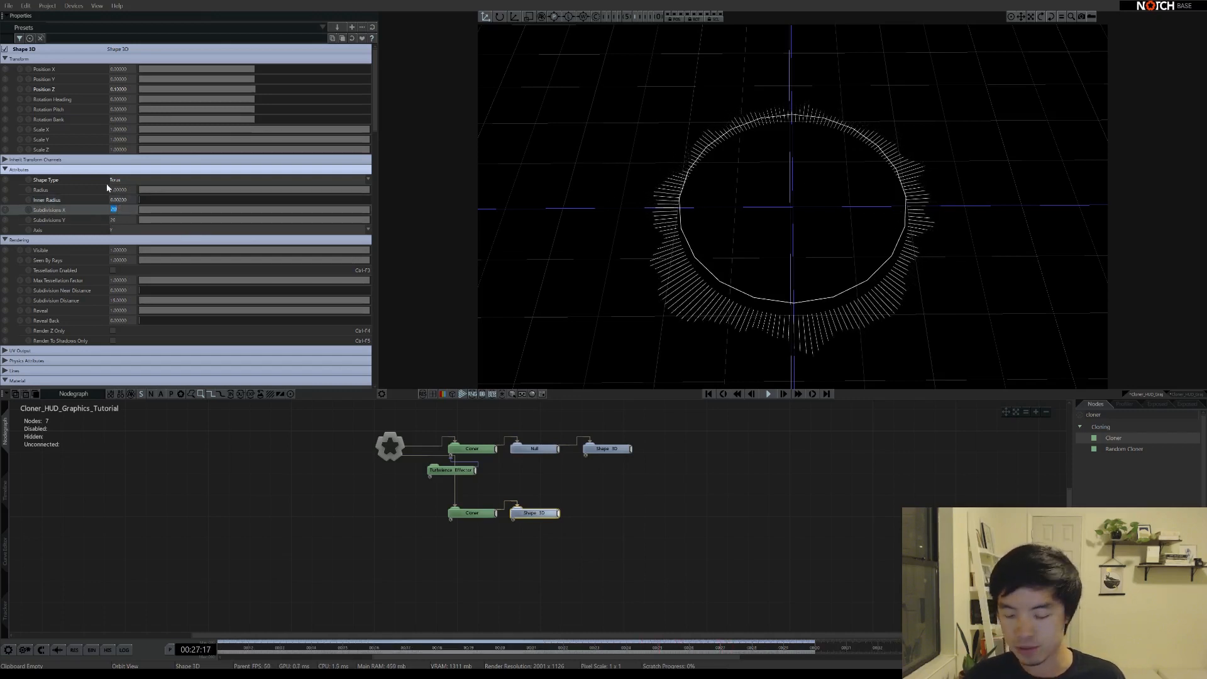
{"action": "type", "text": "160"}
{"action": "key", "text": "Return"}
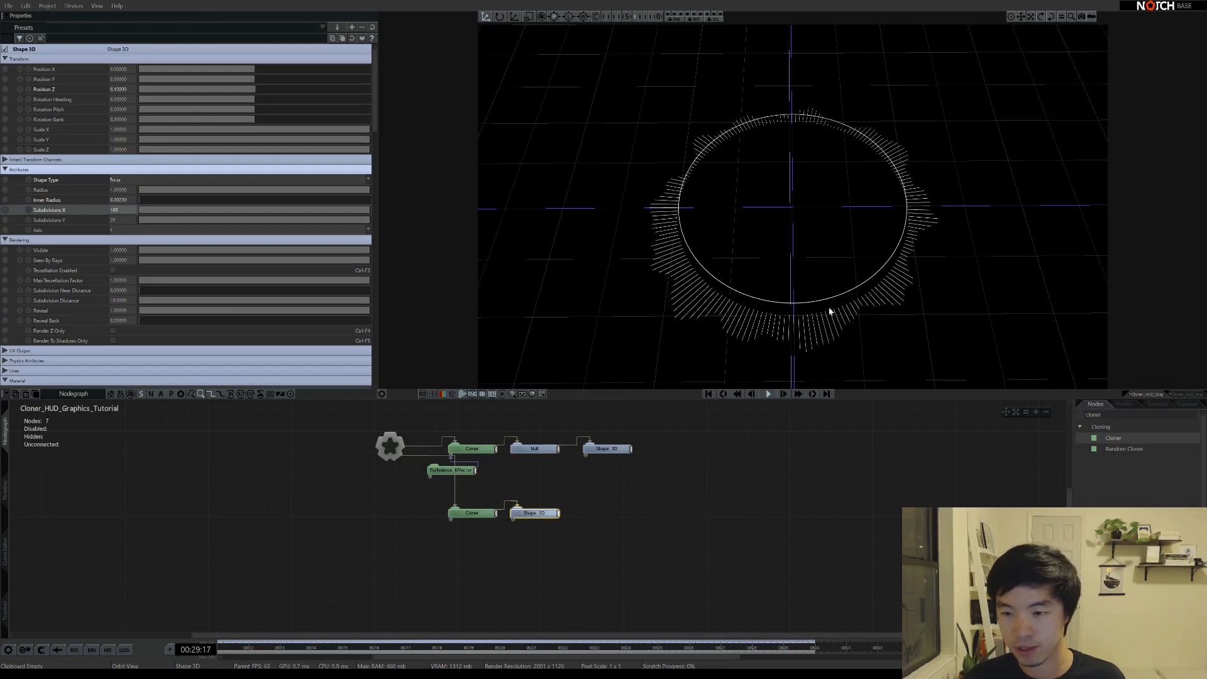
{"action": "double_click", "coordinate": [114, 220]}
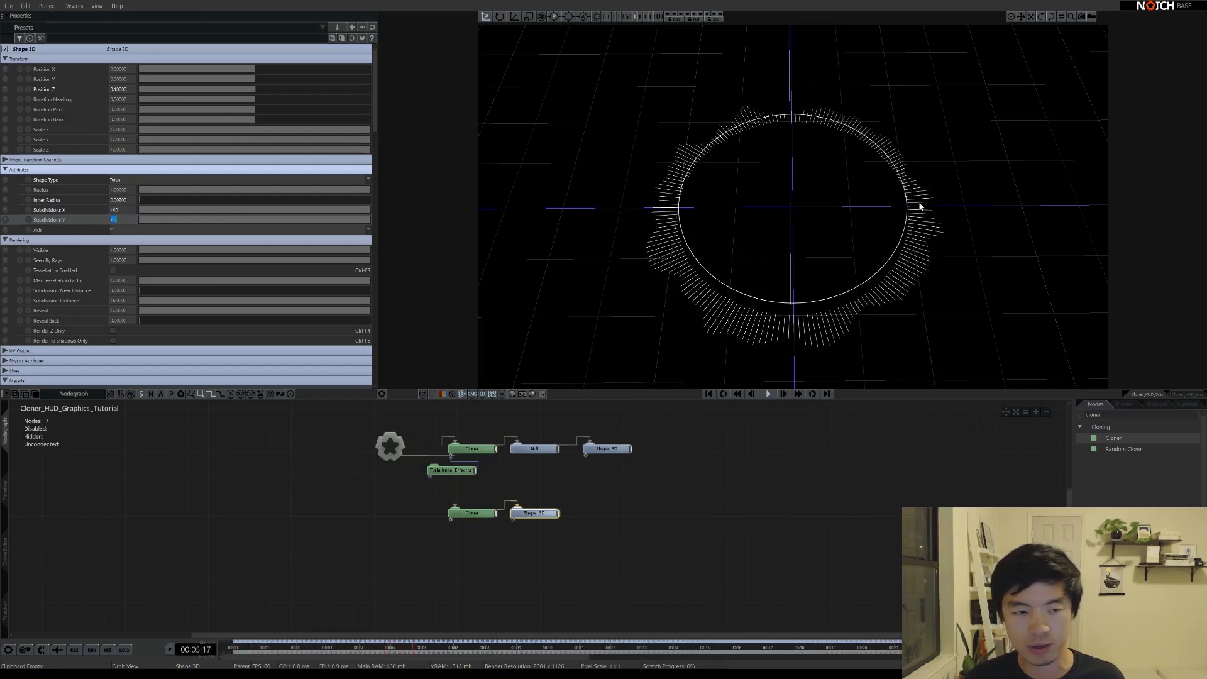
{"action": "type", "text": "4"}
{"action": "key", "text": "Return"}
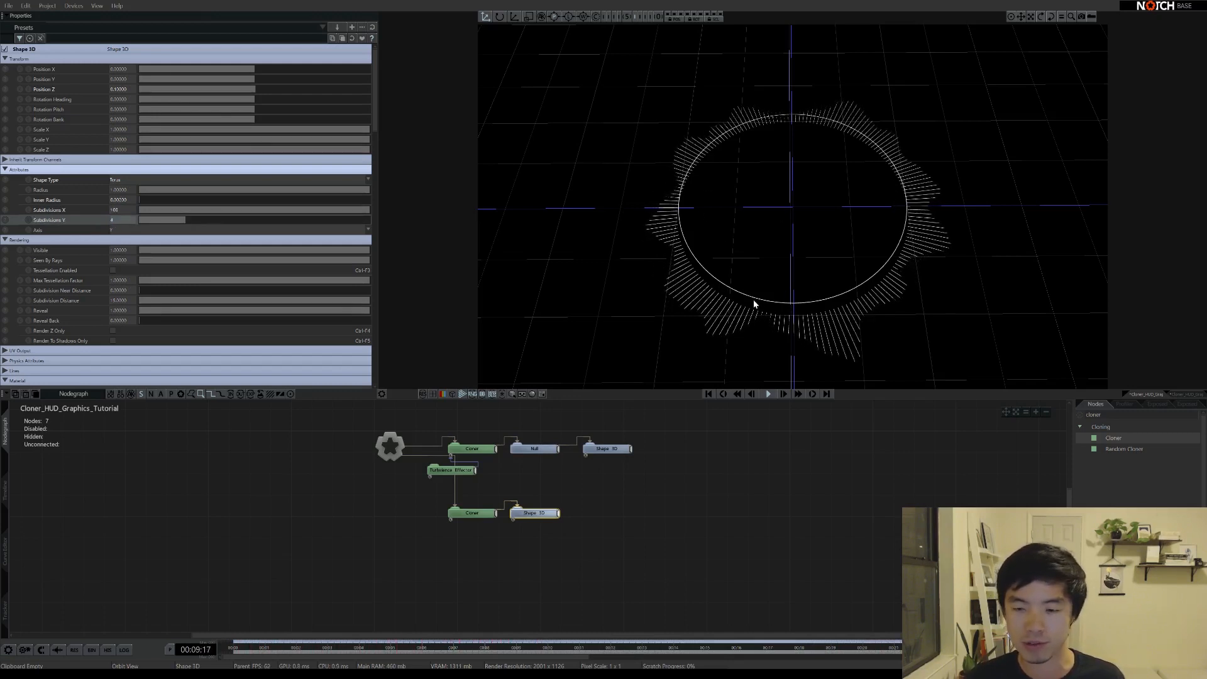
Set the torus Position Z to 0, aligning it with the spiky tick ring
{"action": "left_click_drag", "start_coordinate": [754, 304], "coordinate": [790, 299]}
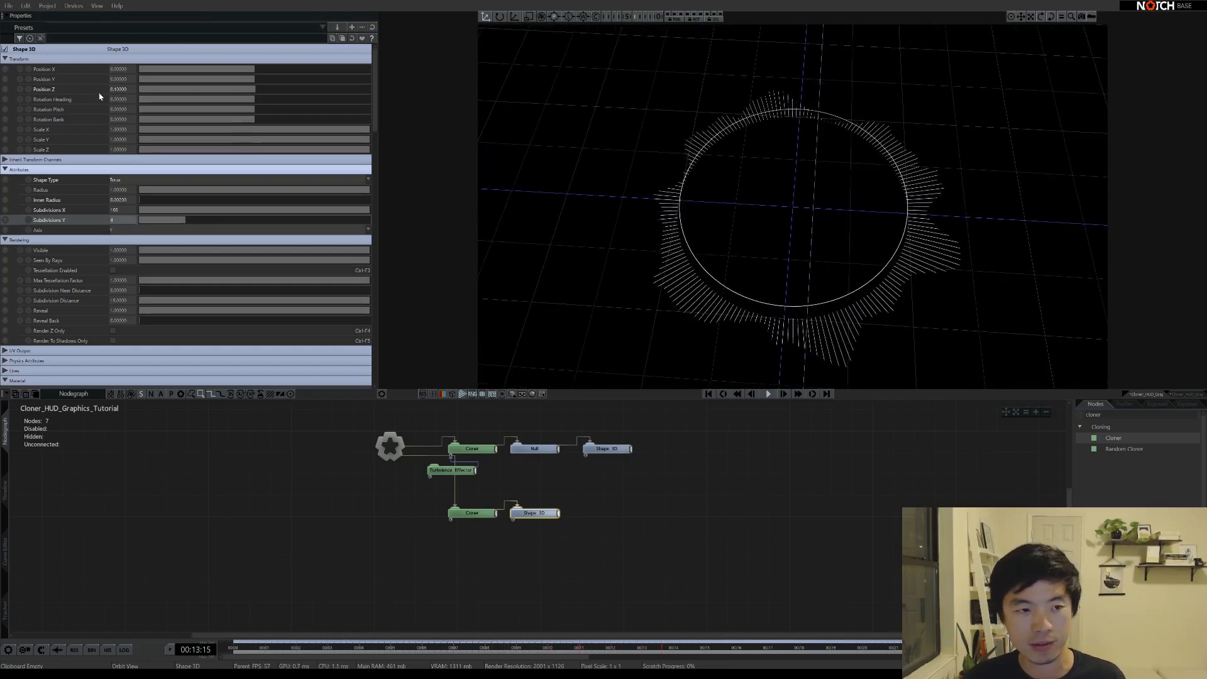
{"action": "double_click", "coordinate": [118, 90]}
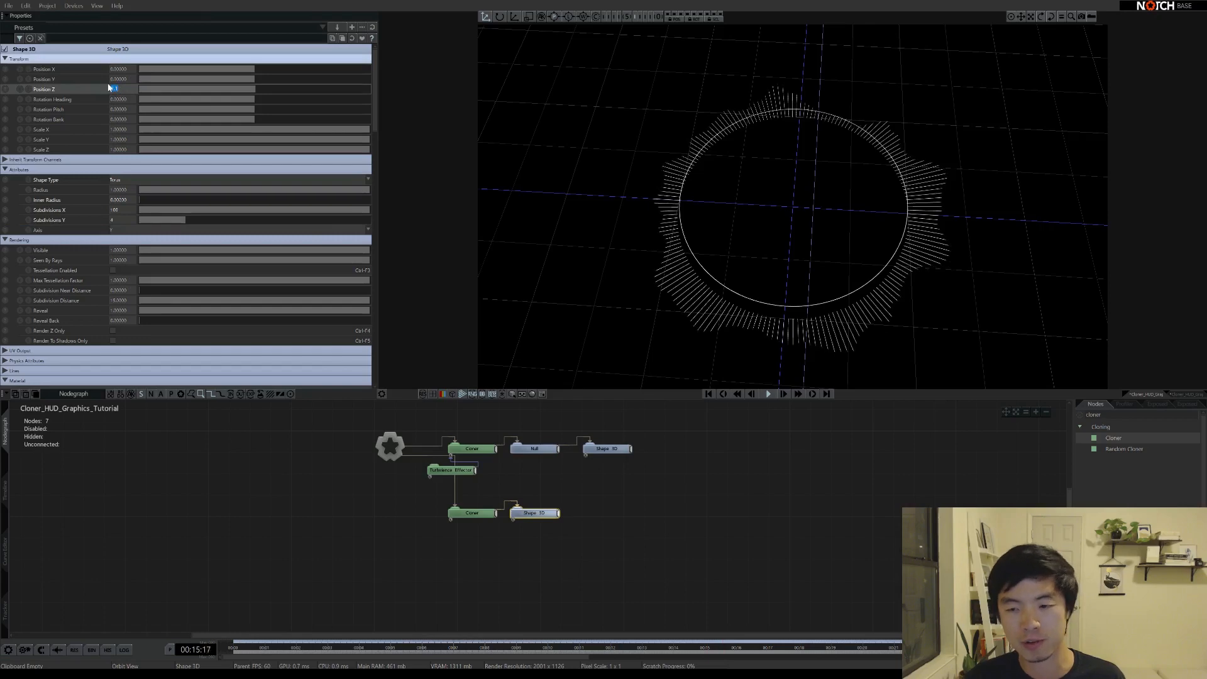
{"action": "type", "text": "0"}
{"action": "key", "text": "Return"}
{"action": "left_click_drag", "start_coordinate": [743, 227], "coordinate": [838, 112]}
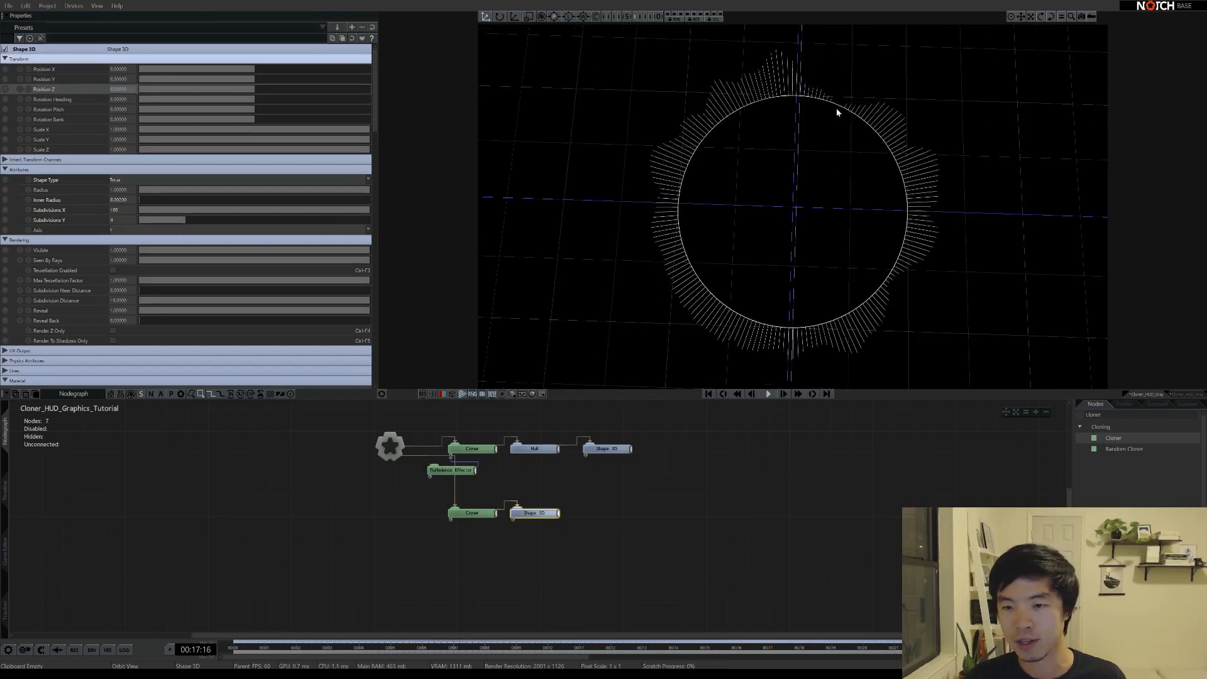
{"action": "left_click_drag", "start_coordinate": [780, 268], "coordinate": [790, 162]}
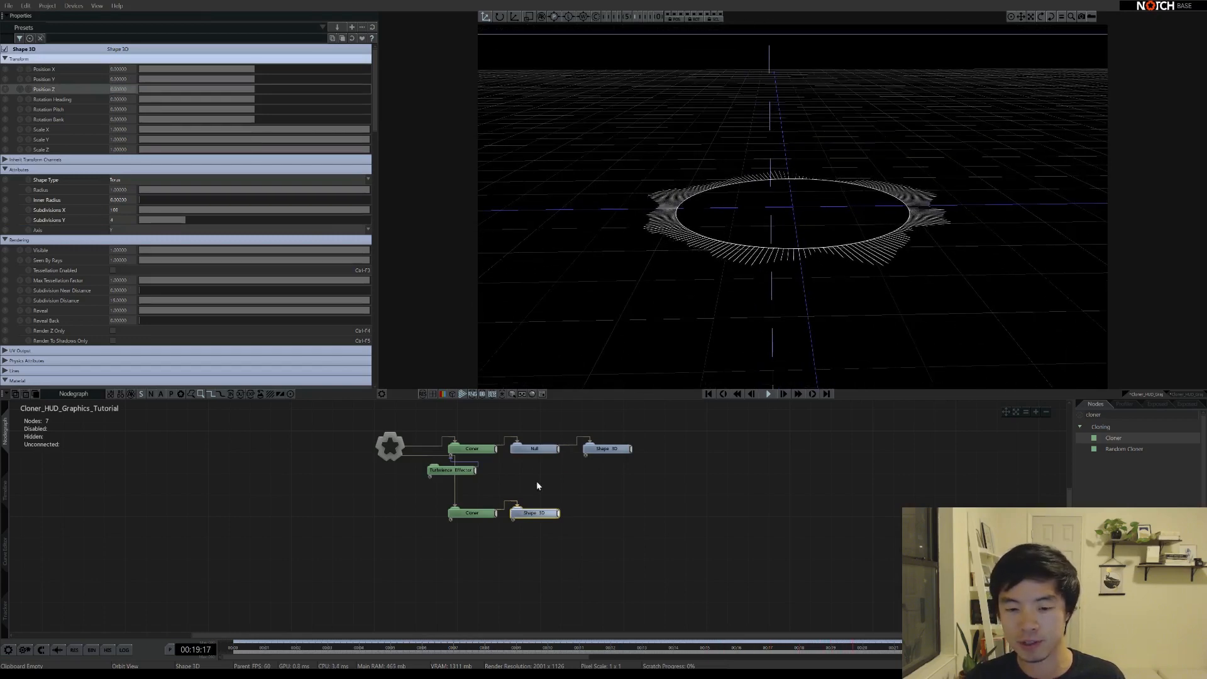
{"action": "left_click", "coordinate": [476, 516]}
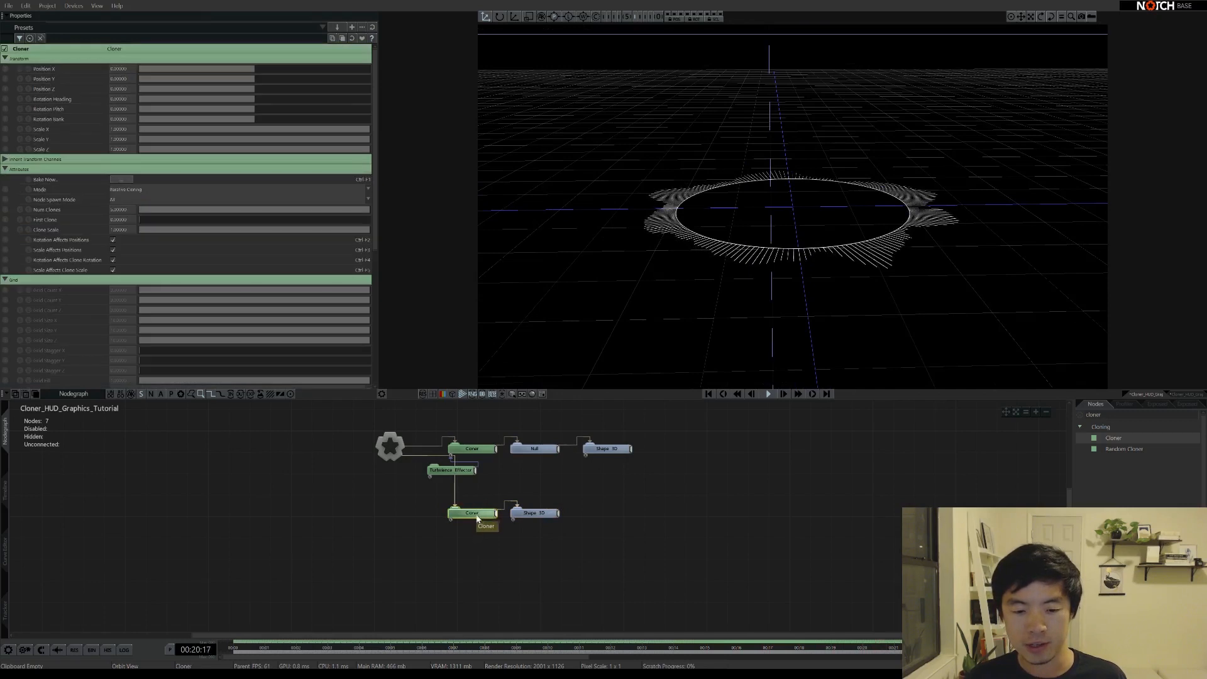
{"action": "left_click", "coordinate": [135, 191]}
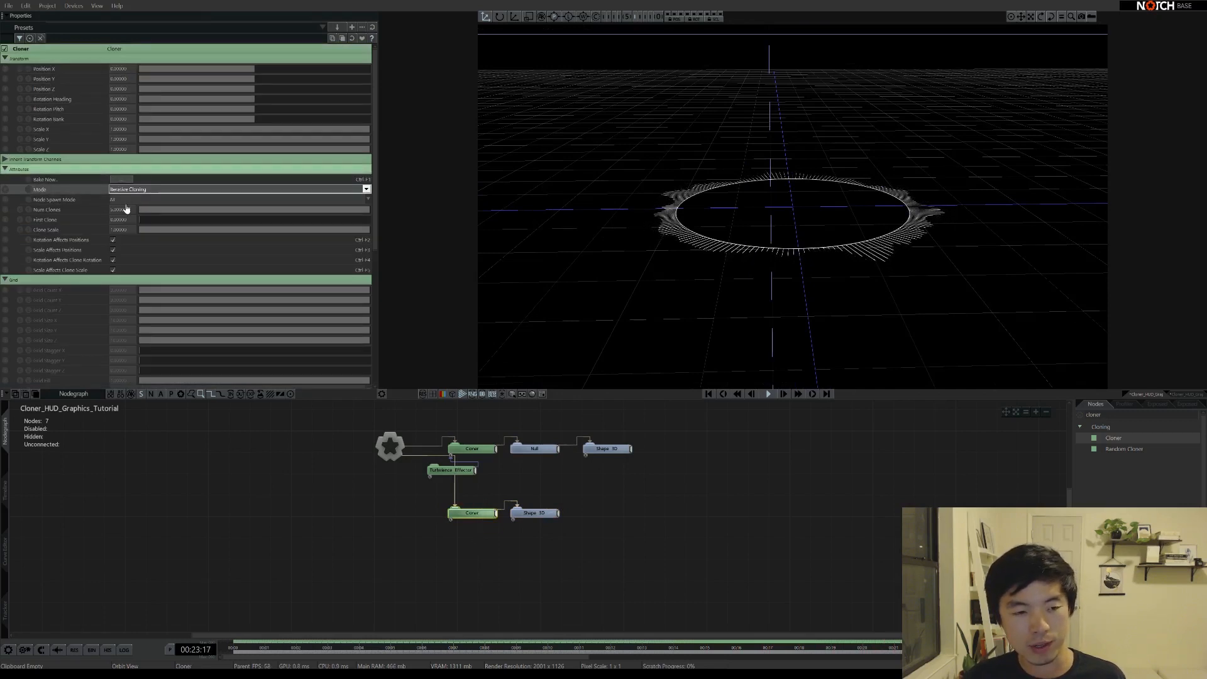
Switch the lower Cloner to 3D Grid mode
{"action": "left_click", "coordinate": [125, 209]}
{"action": "scroll", "coordinate": [113, 234], "scroll_direction": "down", "scroll_amount": 3}
{"action": "left_click_drag", "start_coordinate": [746, 178], "coordinate": [806, 228]}
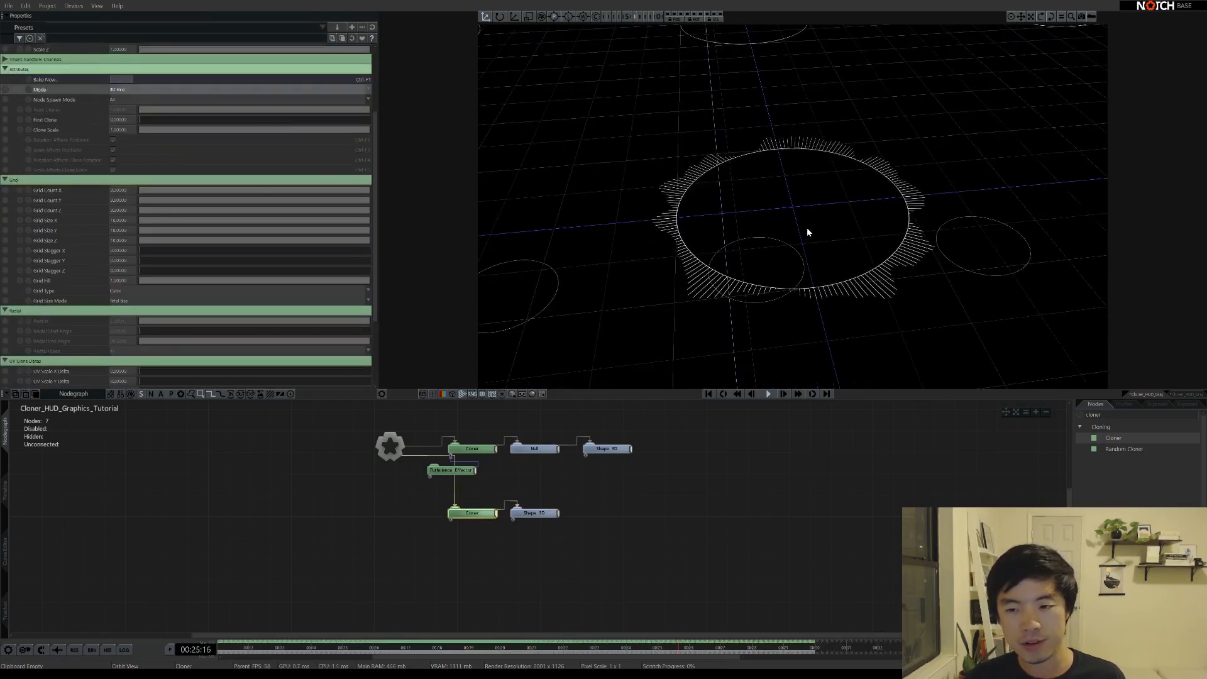
{"action": "right_click_drag", "start_coordinate": [806, 228], "coordinate": [705, 213]}
{"action": "right_click_drag", "start_coordinate": [810, 215], "coordinate": [744, 113]}
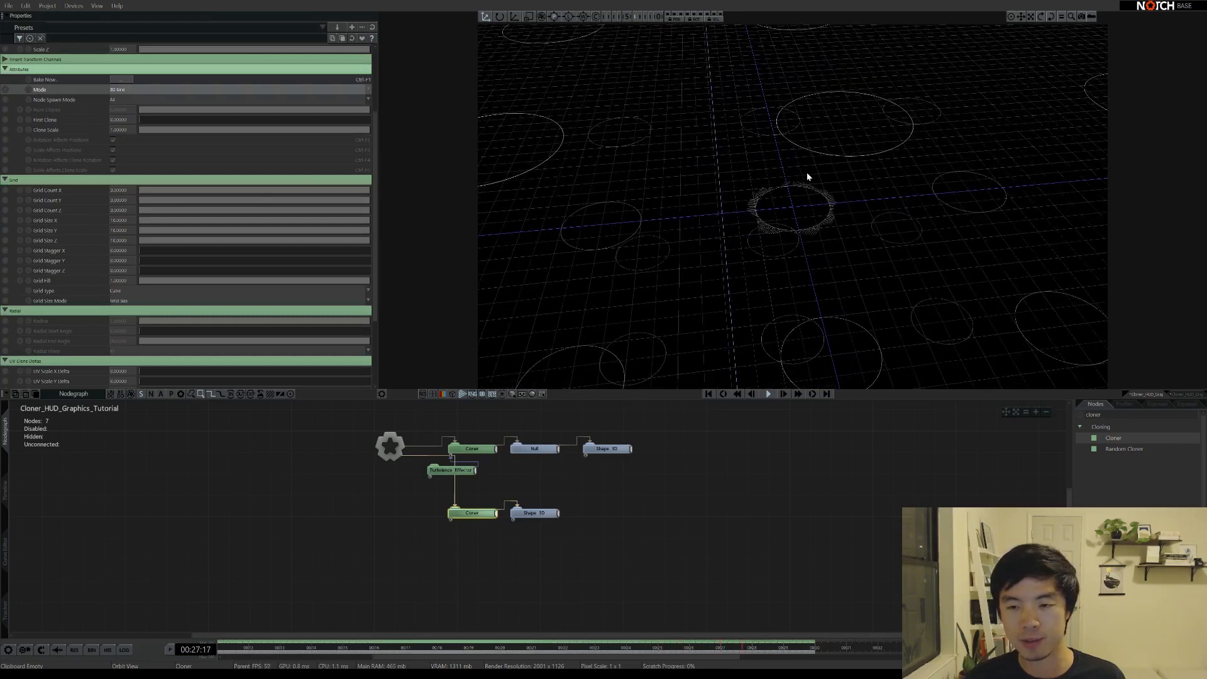
{"action": "left_click_drag", "start_coordinate": [771, 197], "coordinate": [793, 173]}
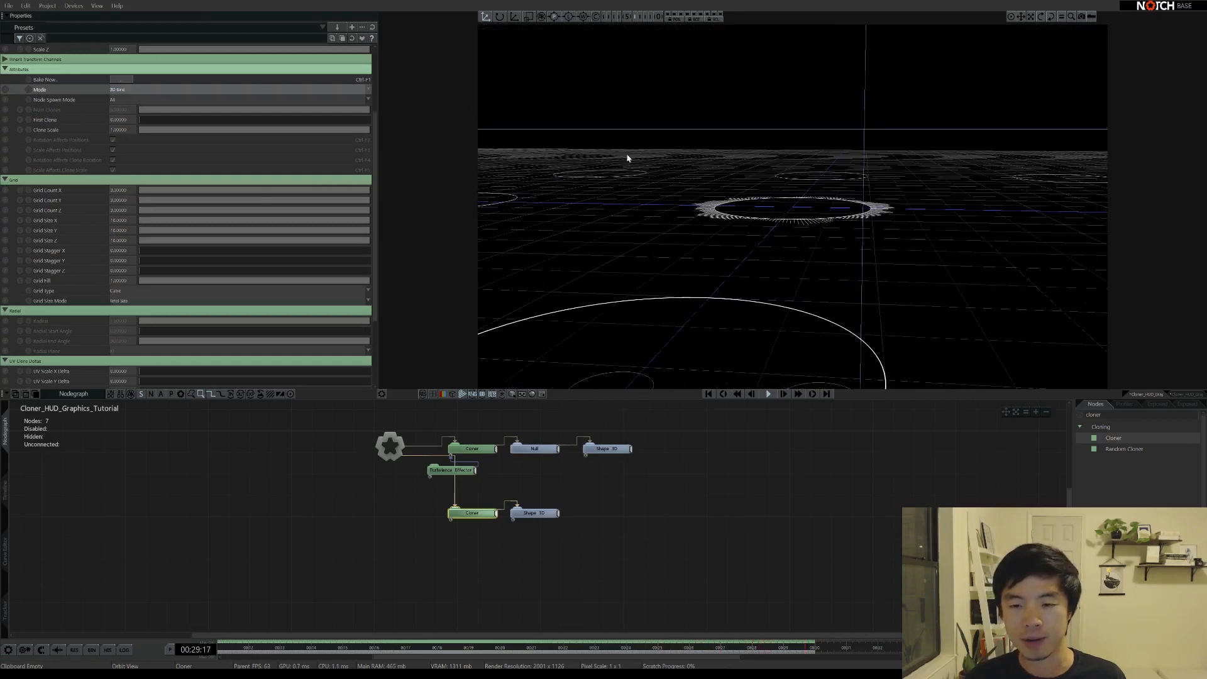
Set the Cloner's Grid Count X and Z to 0 and Grid Count Y to 5
{"action": "double_click", "coordinate": [117, 190]}
{"action": "type", "text": "1"}
{"action": "key", "text": "Tab"}
{"action": "key", "text": "Tab"}
{"action": "type", "text": "1"}
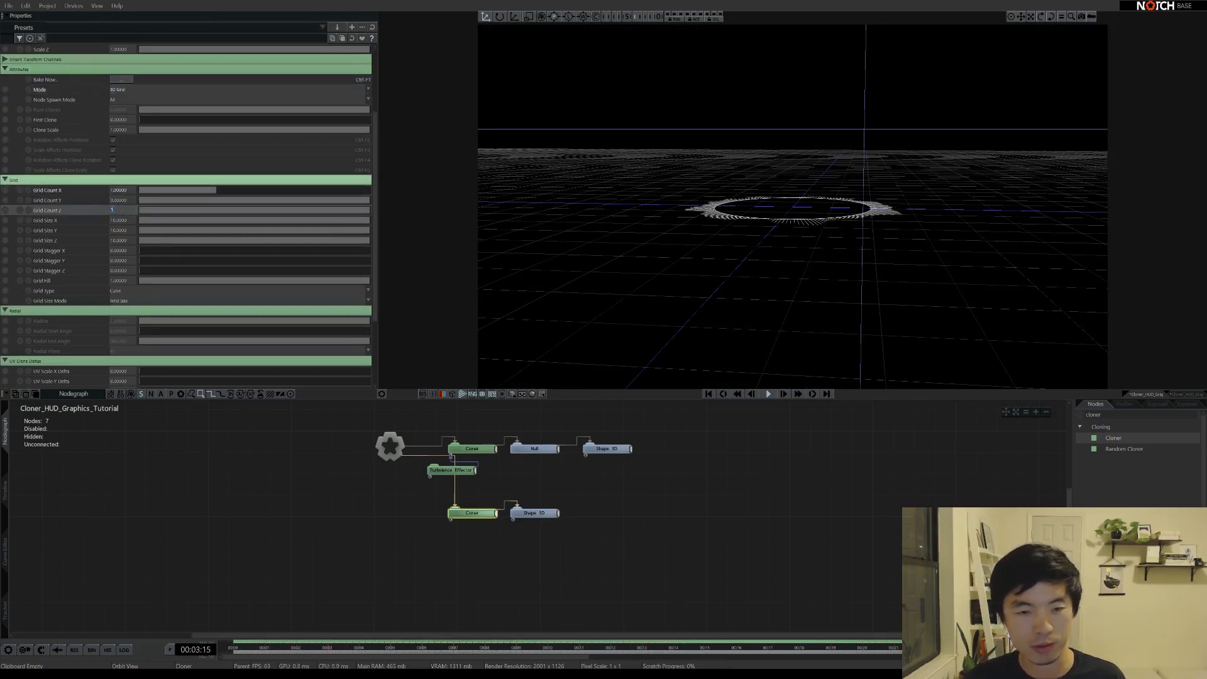
{"action": "key", "text": "Return"}
{"action": "double_click", "coordinate": [121, 190]}
{"action": "type", "text": "0"}
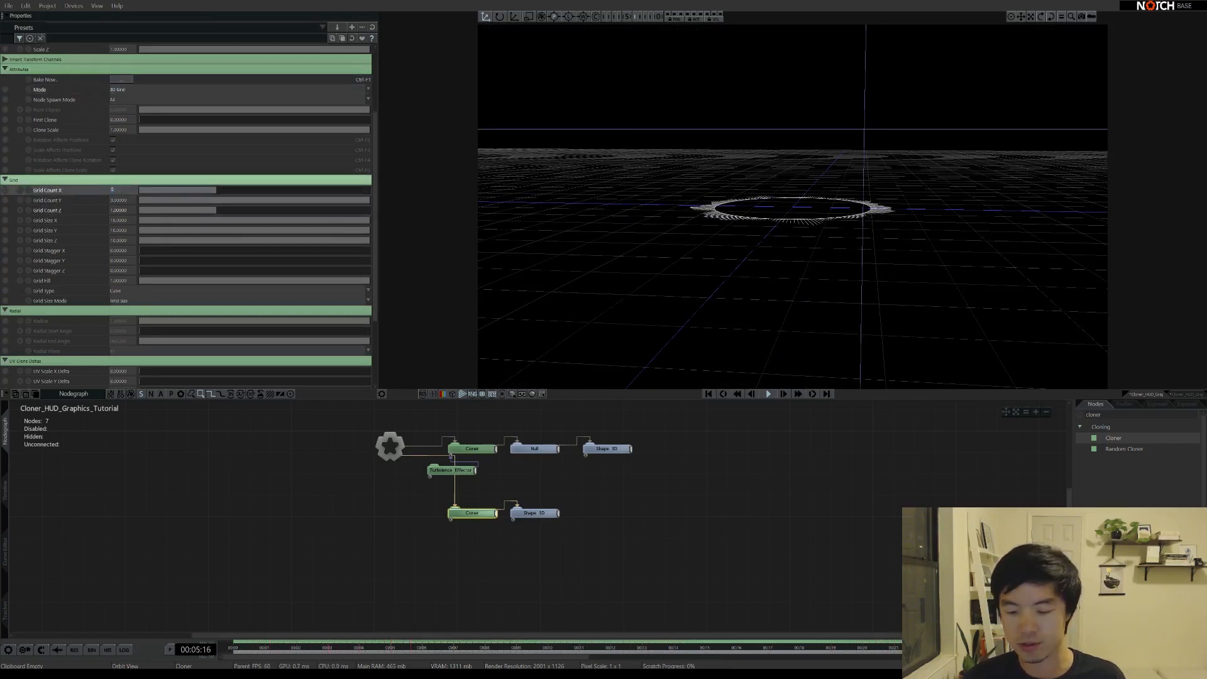
{"action": "key", "text": "Tab"}
{"action": "key", "text": "Tab"}
{"action": "type", "text": "0"}
{"action": "key", "text": "Return"}
{"action": "left_click_drag", "start_coordinate": [749, 227], "coordinate": [682, 241]}
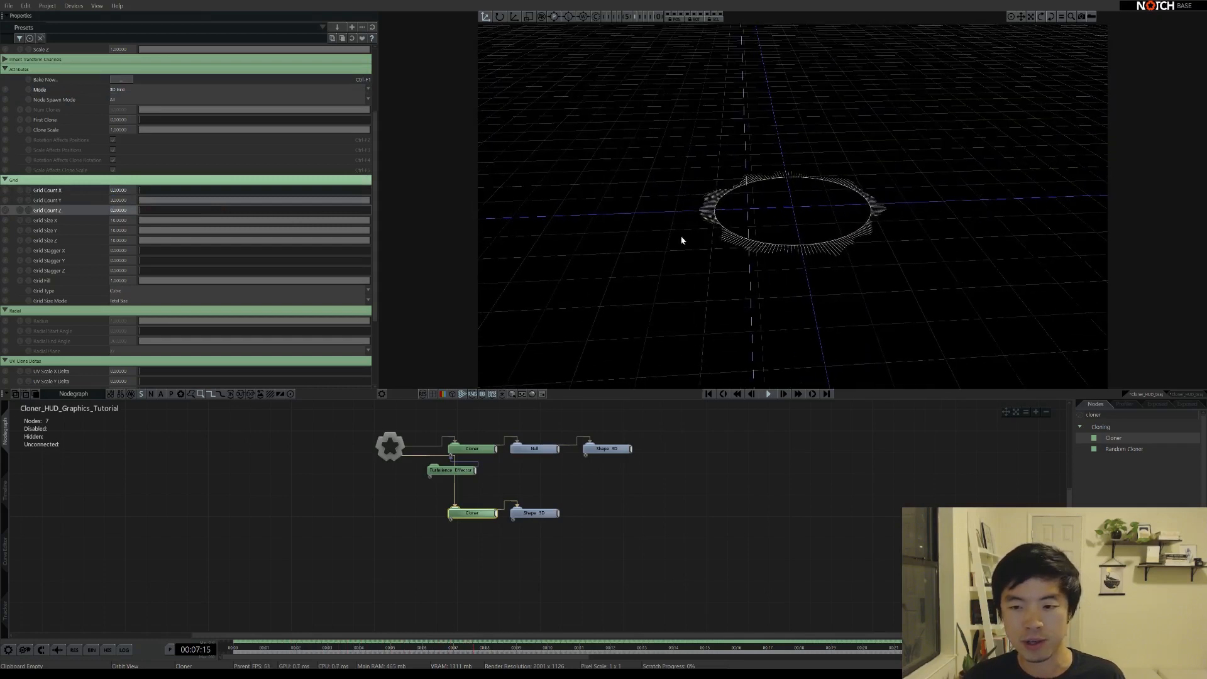
{"action": "double_click", "coordinate": [110, 200]}
{"action": "type", "text": "5"}
{"action": "key", "text": "Return"}
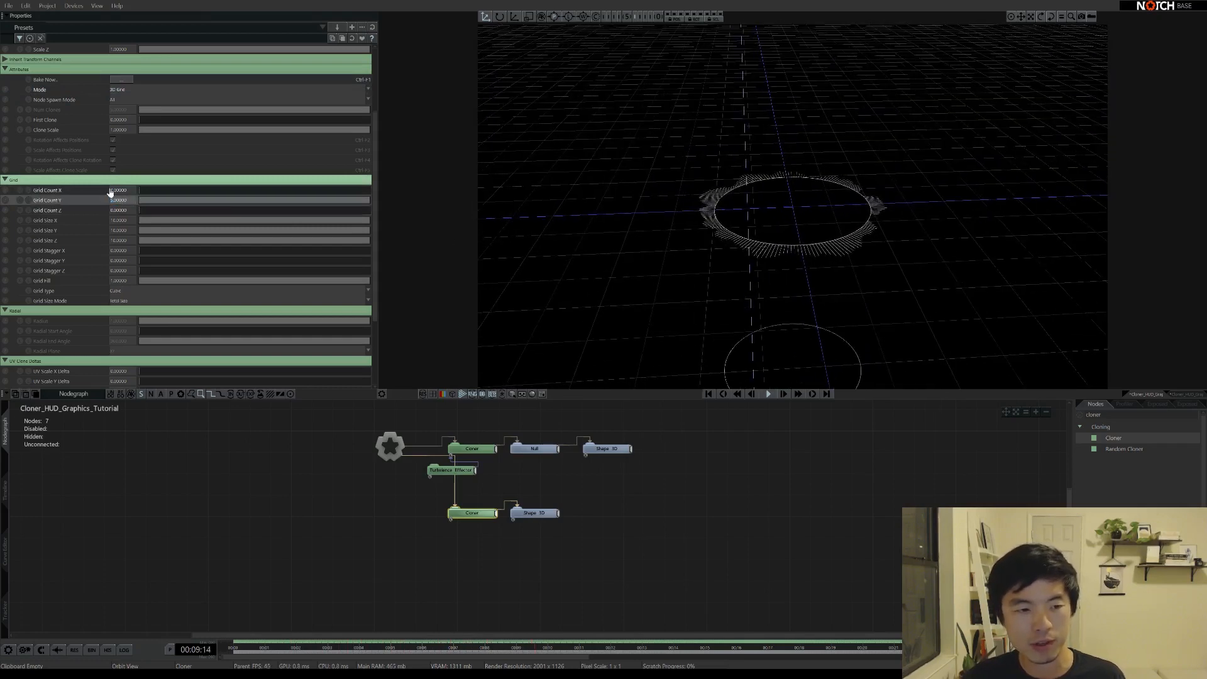
Tighten Grid Size Y to about 0.38 and Alt-drag a copy of the Turbulence Effector below
{"action": "left_click_drag", "start_coordinate": [587, 191], "coordinate": [760, 244]}
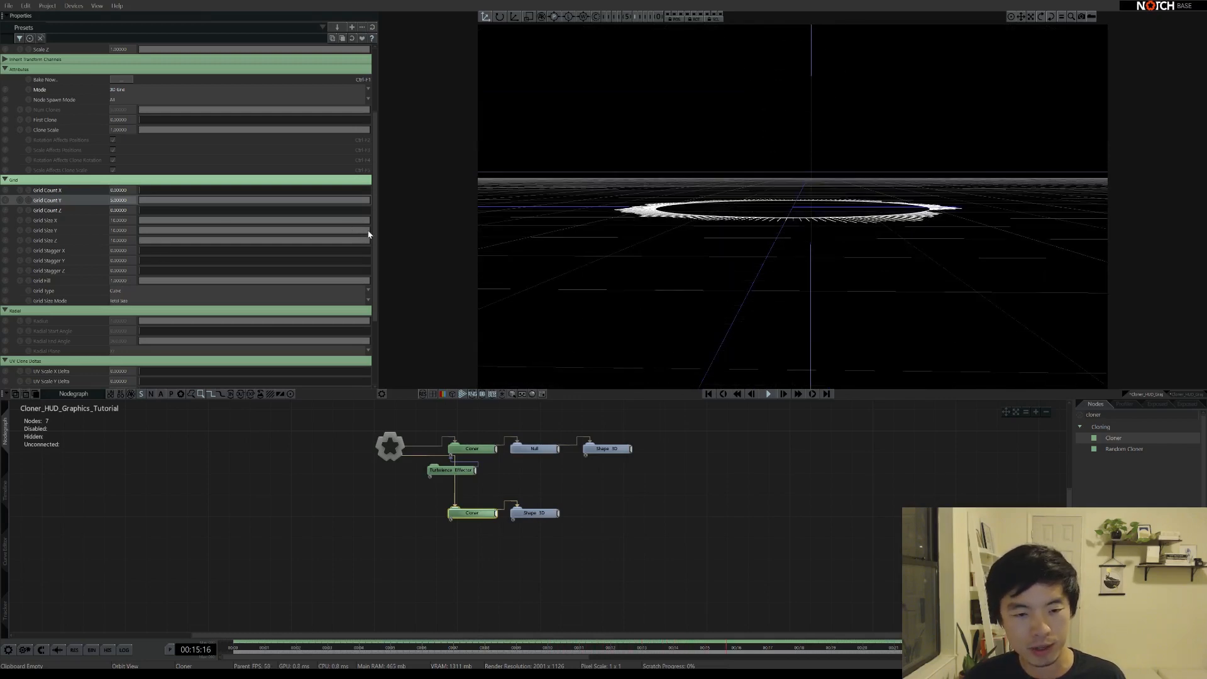
{"action": "left_click_drag", "start_coordinate": [369, 234], "coordinate": [143, 237]}
{"action": "left_click_drag", "start_coordinate": [738, 237], "coordinate": [747, 271]}
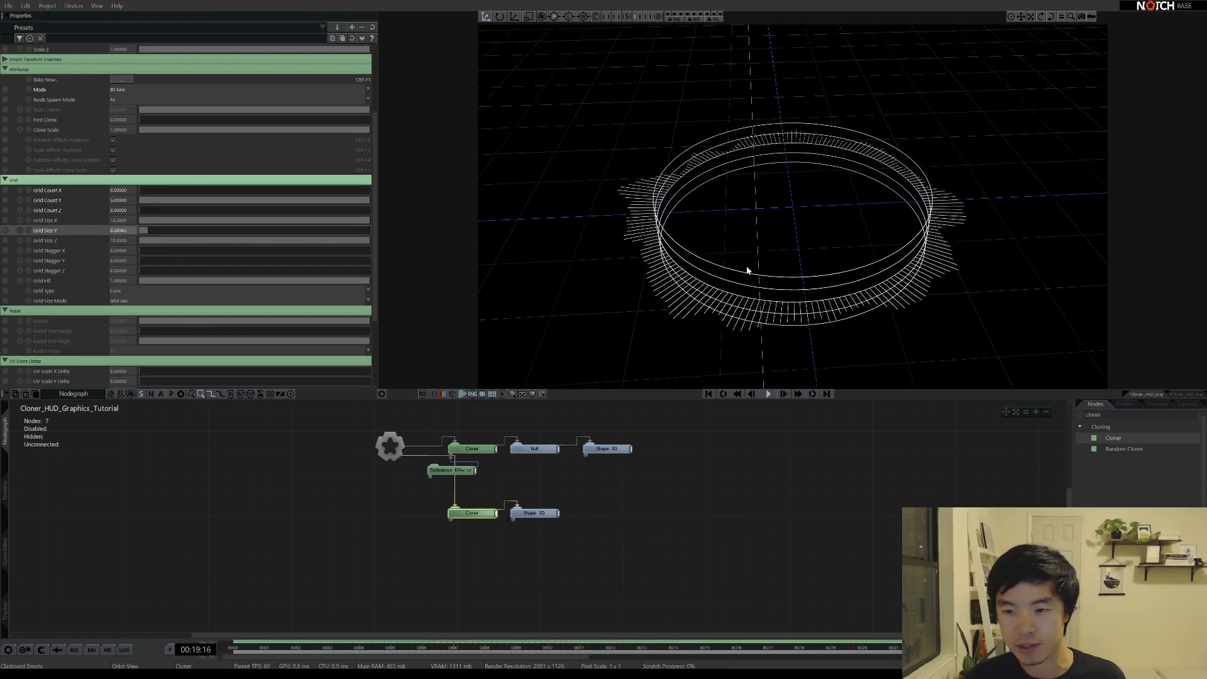
{"action": "left_click_drag", "start_coordinate": [796, 160], "coordinate": [789, 209]}
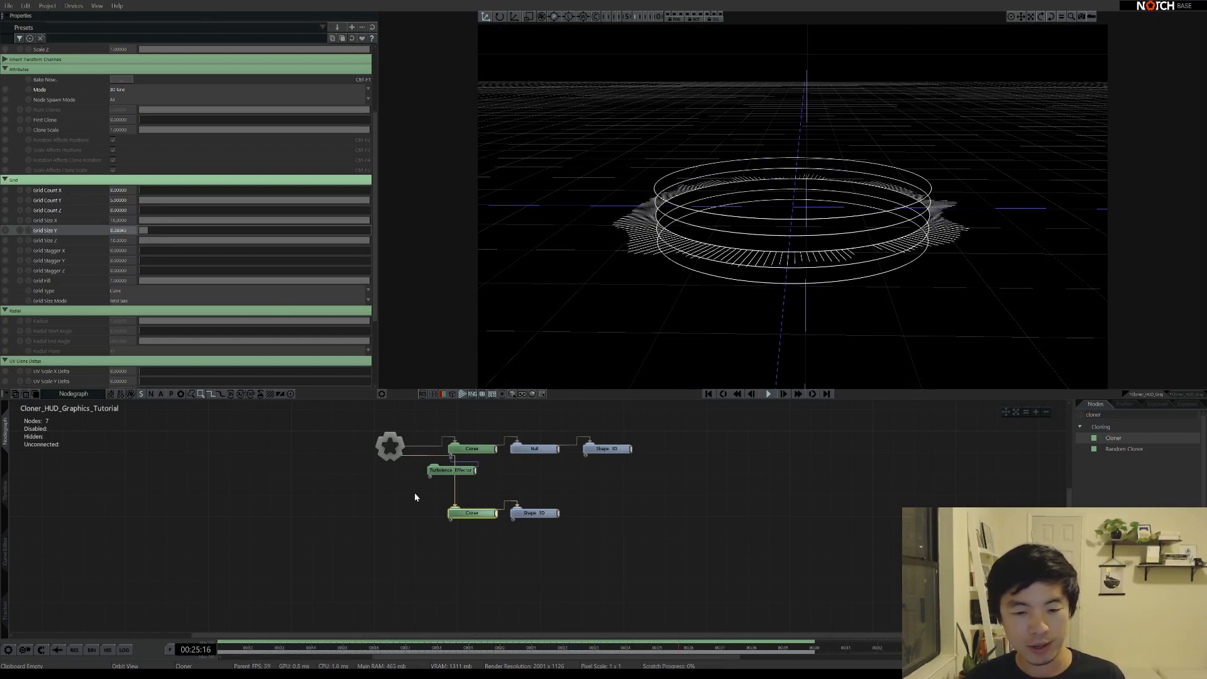
{"action": "mouse_move", "coordinate": [455, 473]}
{"action": "left_mouse_down", "text": "ctrl"}
{"action": "mouse_move", "coordinate": [484, 486]}
{"action": "mouse_move", "coordinate": [454, 506]}
{"action": "mouse_move", "coordinate": [445, 538]}
{"action": "mouse_move", "coordinate": [478, 539]}
{"action": "mouse_move", "coordinate": [451, 522]}
{"action": "left_mouse_up", "text": "ctrl"}
Wire the copied Turbulence Effector into the lower Cloner and set its Scale Z to 0
{"action": "left_click", "coordinate": [462, 536]}
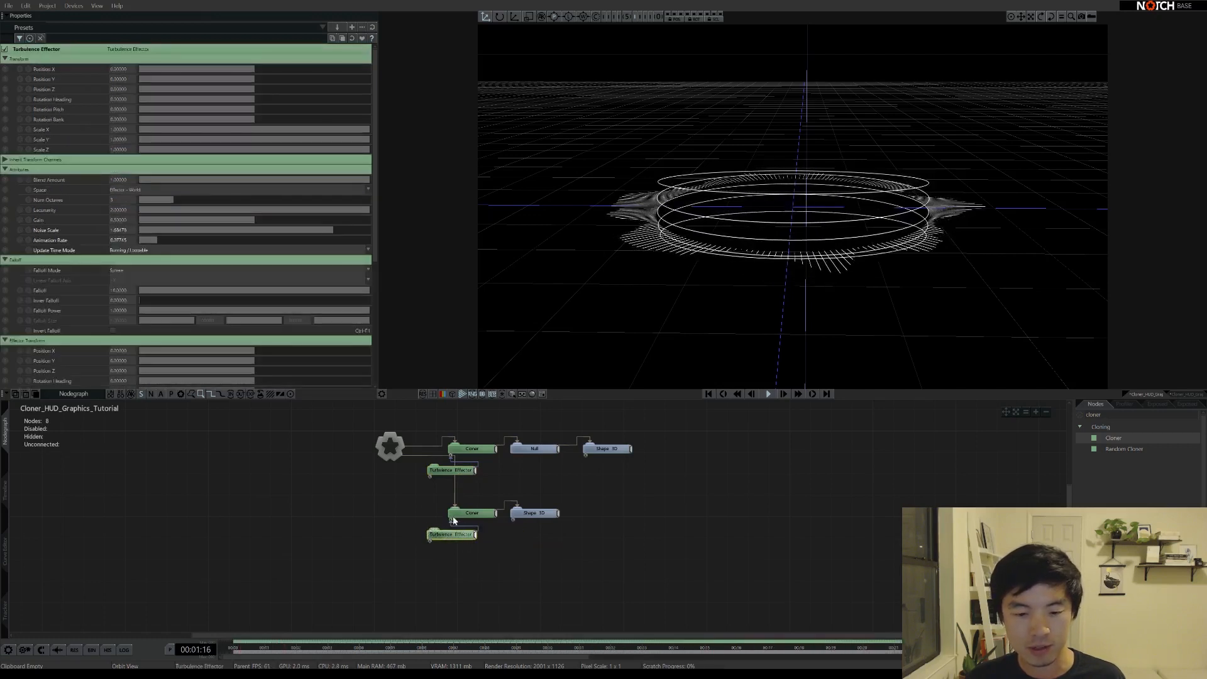
{"action": "scroll", "coordinate": [82, 236], "scroll_direction": "down", "scroll_amount": 1}
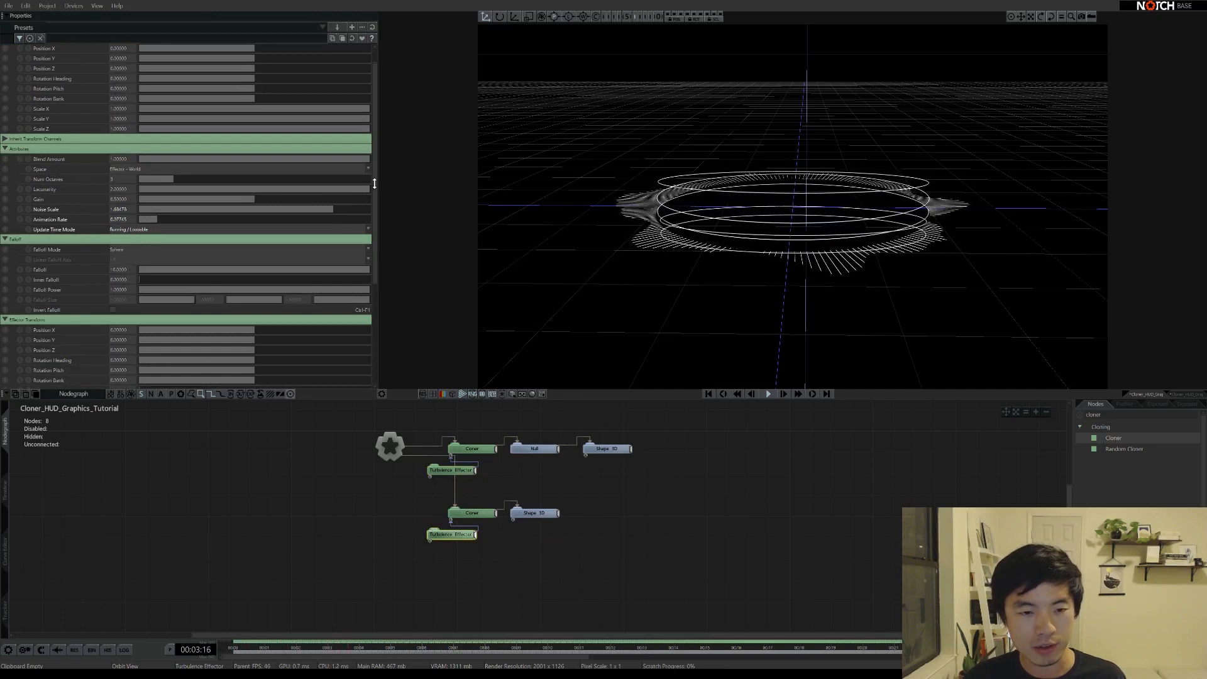
{"action": "scroll", "coordinate": [372, 270], "scroll_direction": "down", "scroll_amount": 4}
{"action": "scroll", "coordinate": [372, 270], "scroll_direction": "down", "scroll_amount": 1}
{"action": "double_click", "coordinate": [119, 263]}
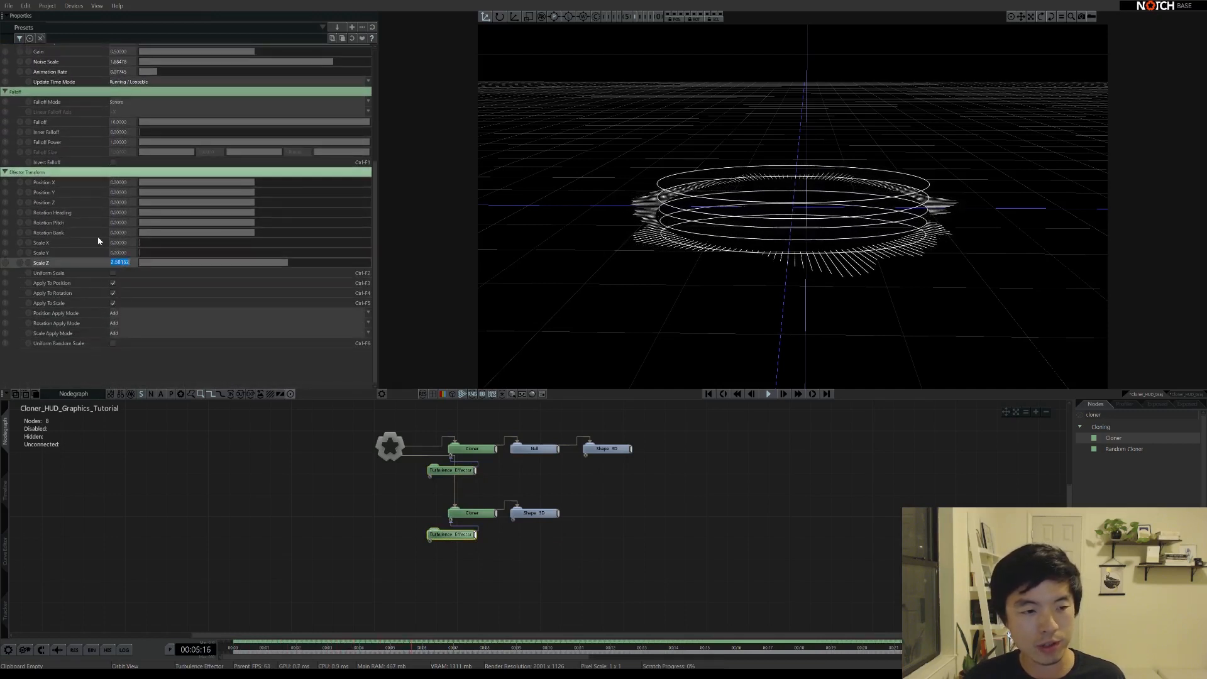
{"action": "type", "text": "0"}
{"action": "key", "text": "Return"}
Set the copied effector's Position Y to 0.5
{"action": "double_click", "coordinate": [122, 191]}
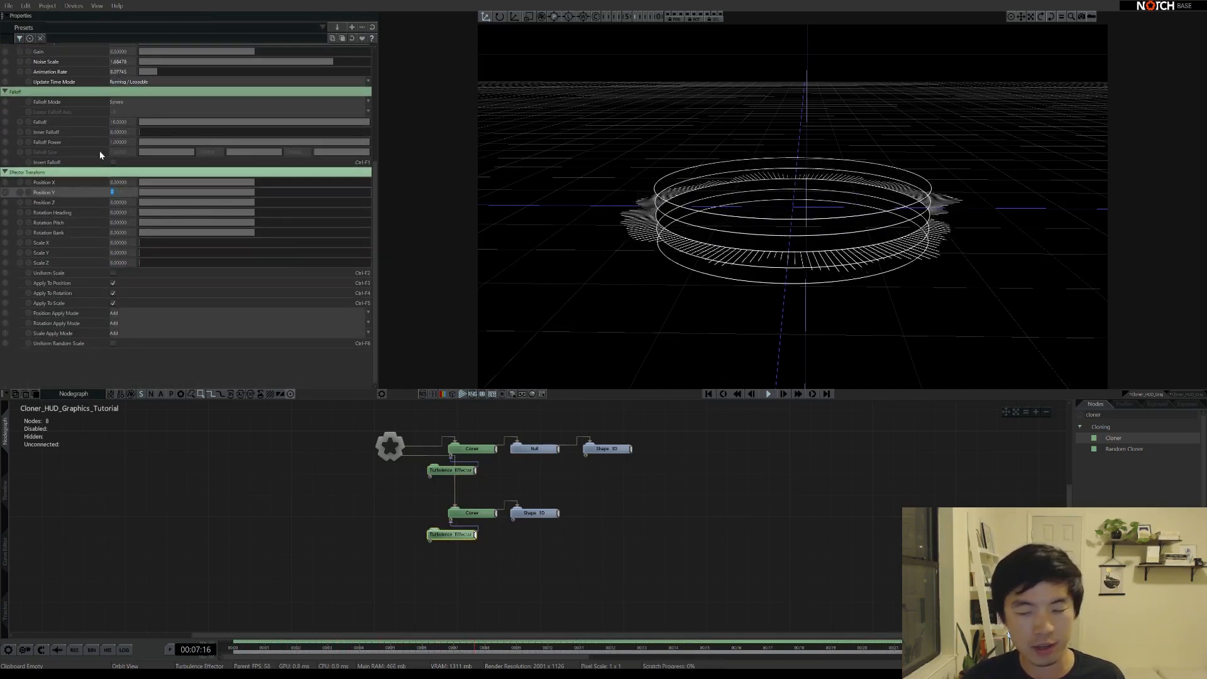
{"action": "type", "text": "0.5"}
{"action": "key", "text": "Return"}
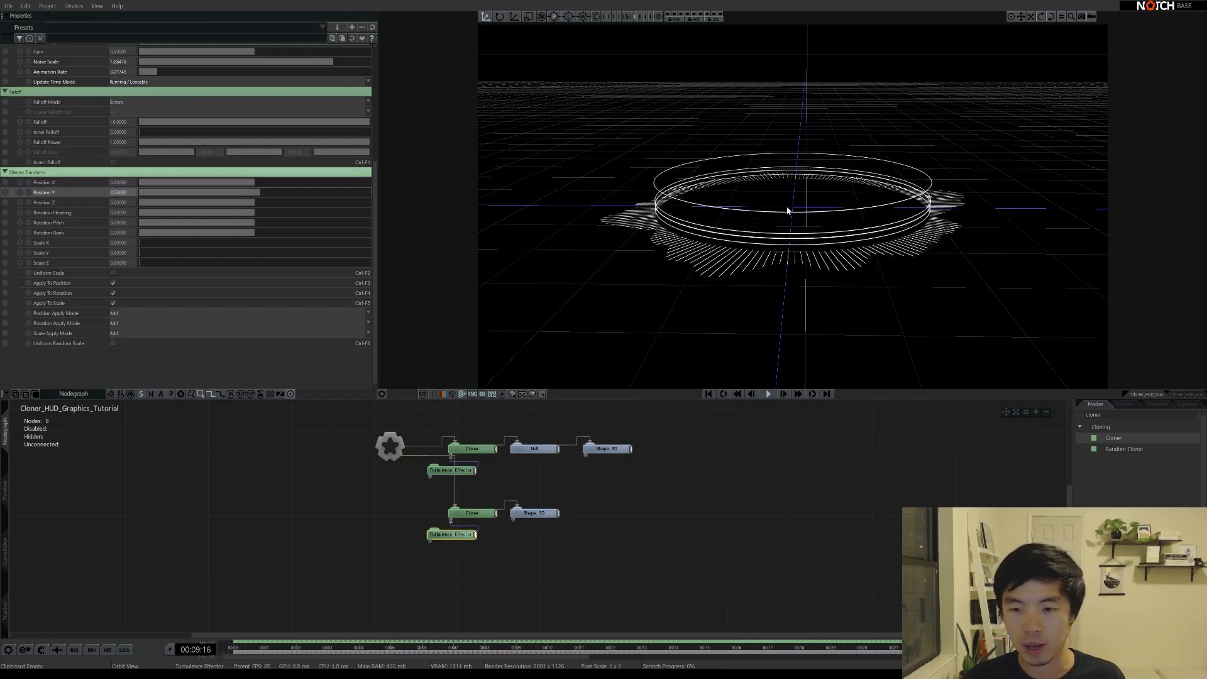
{"action": "left_click_drag", "start_coordinate": [790, 208], "coordinate": [809, 235]}
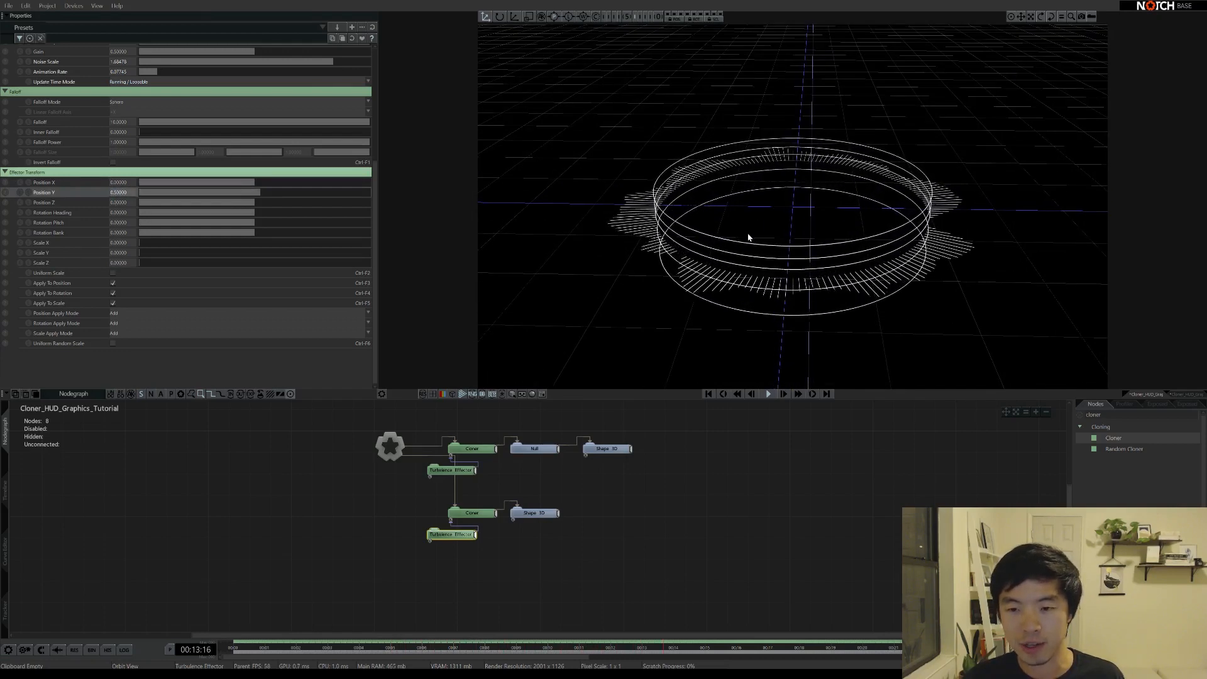
{"action": "scroll", "coordinate": [251, 188], "scroll_direction": "up", "scroll_amount": 2}
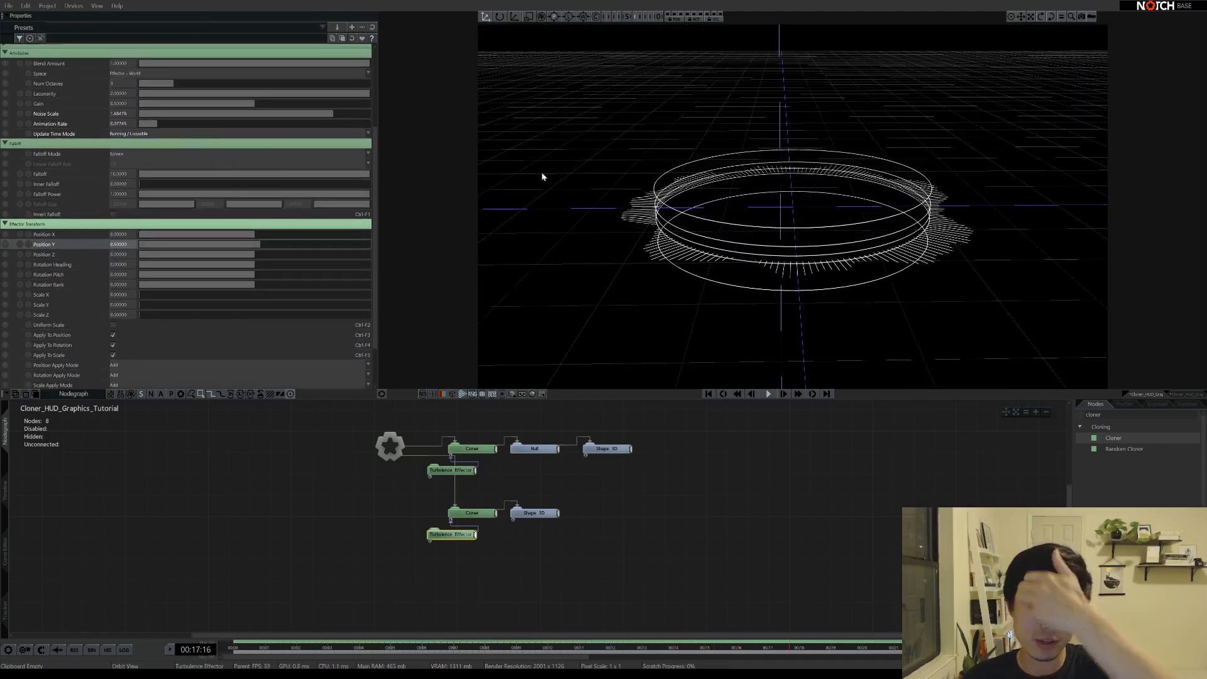
{"action": "left_click_drag", "start_coordinate": [771, 202], "coordinate": [787, 192]}
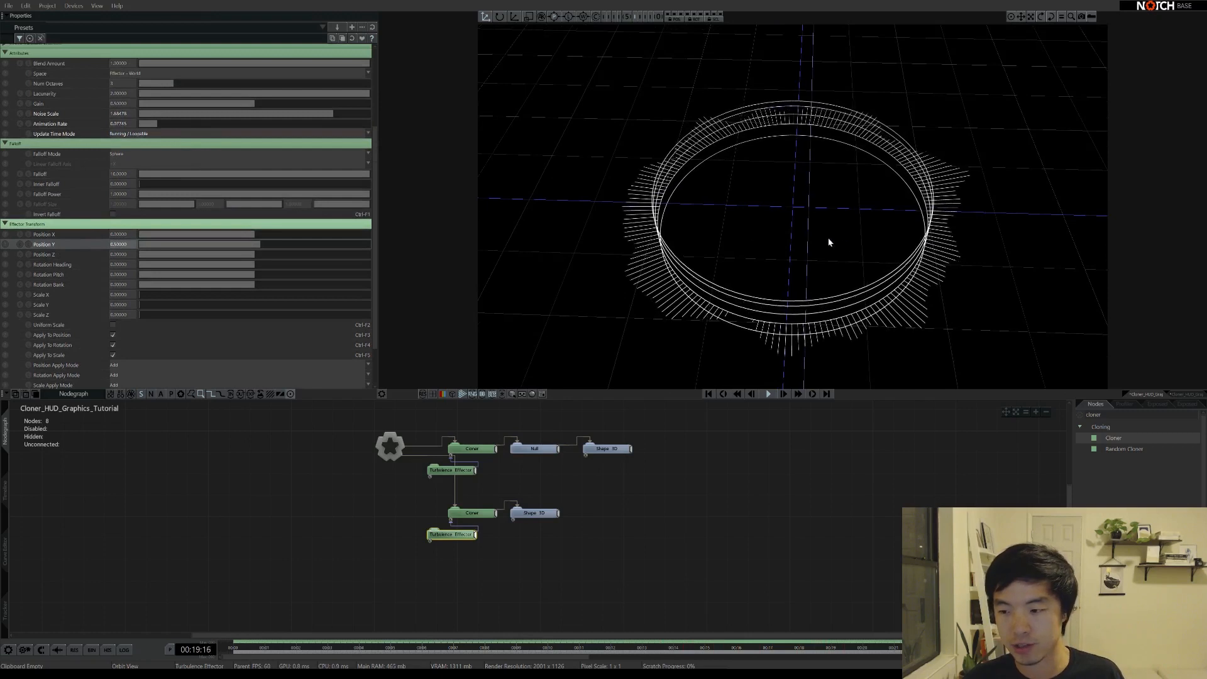
{"action": "left_click", "coordinate": [1110, 415]}
Search 'randomi' and add a Randomise Effector under the lower Cloner
{"action": "type", "text": "randomi"}
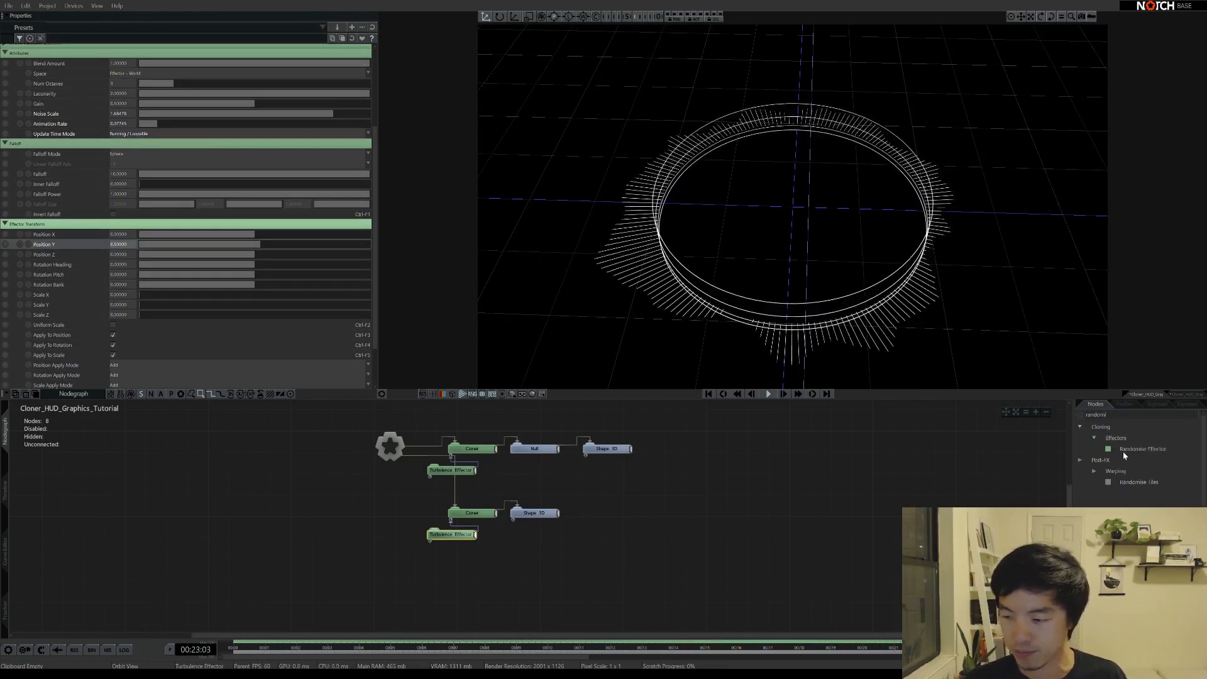
{"action": "left_click_drag", "start_coordinate": [1129, 449], "coordinate": [451, 521]}
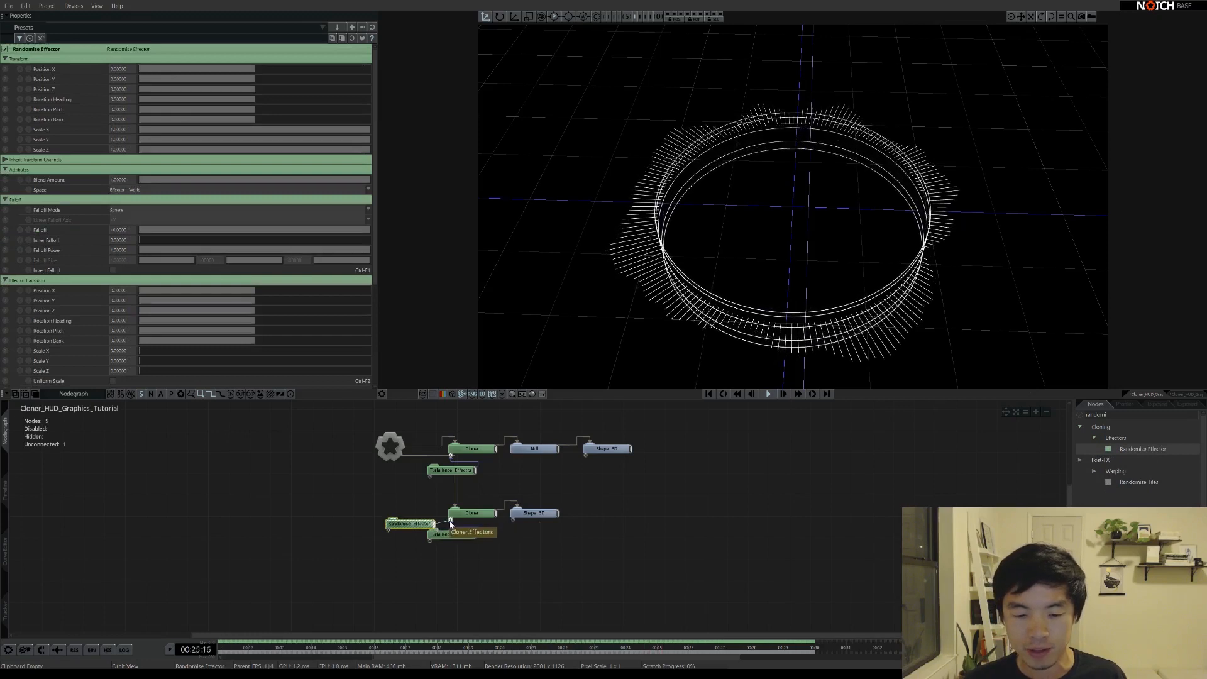
{"action": "scroll", "coordinate": [78, 348], "scroll_direction": "down", "scroll_amount": 4}
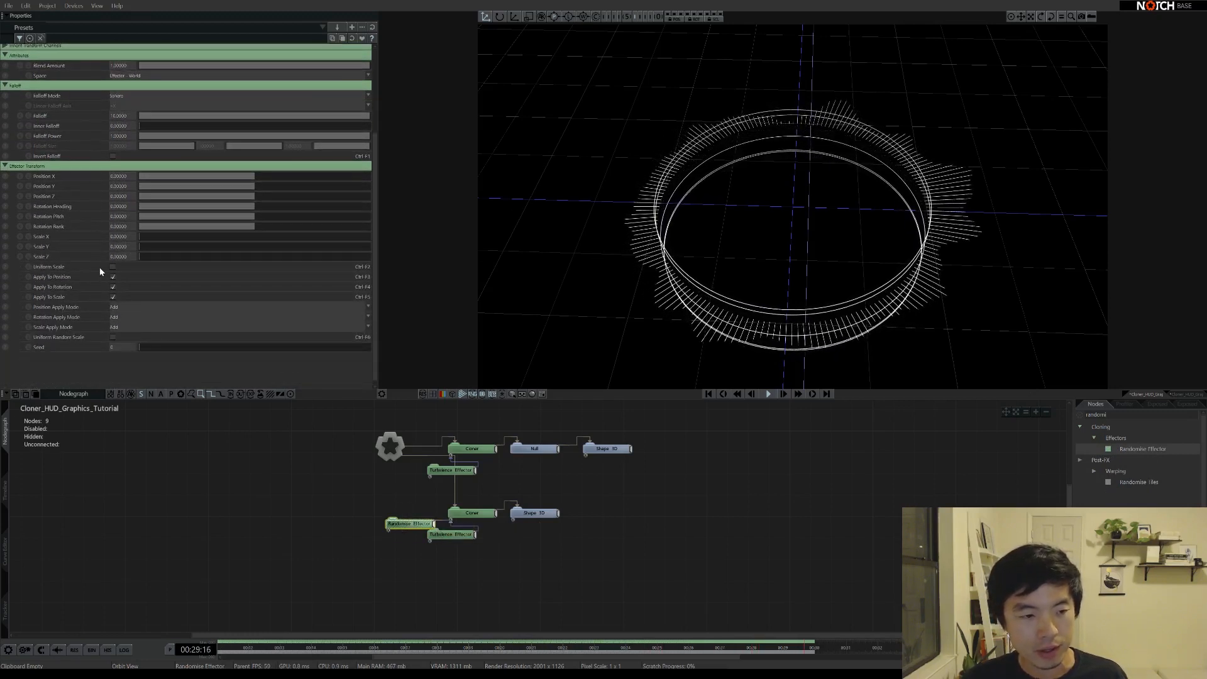
Turn on Uniform Scale and set the random Scale X to 0.5
{"action": "left_click", "coordinate": [112, 266]}
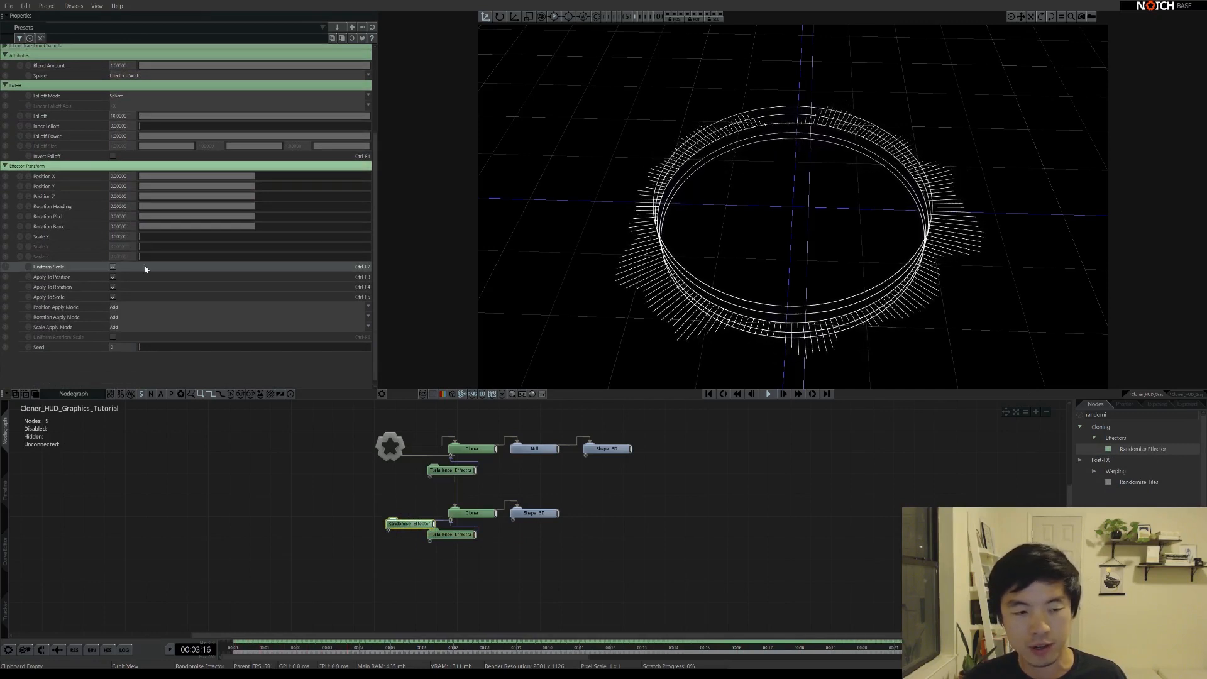
{"action": "left_click_drag", "start_coordinate": [140, 237], "coordinate": [696, 289]}
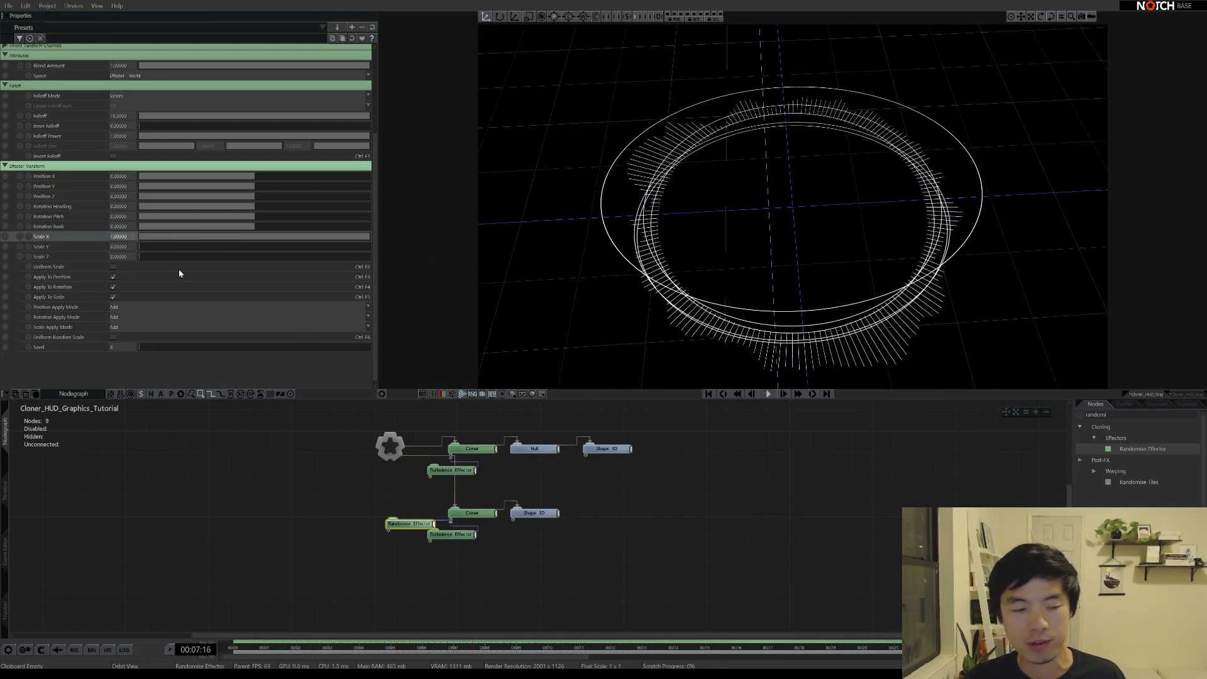
{"action": "left_click", "coordinate": [113, 267]}
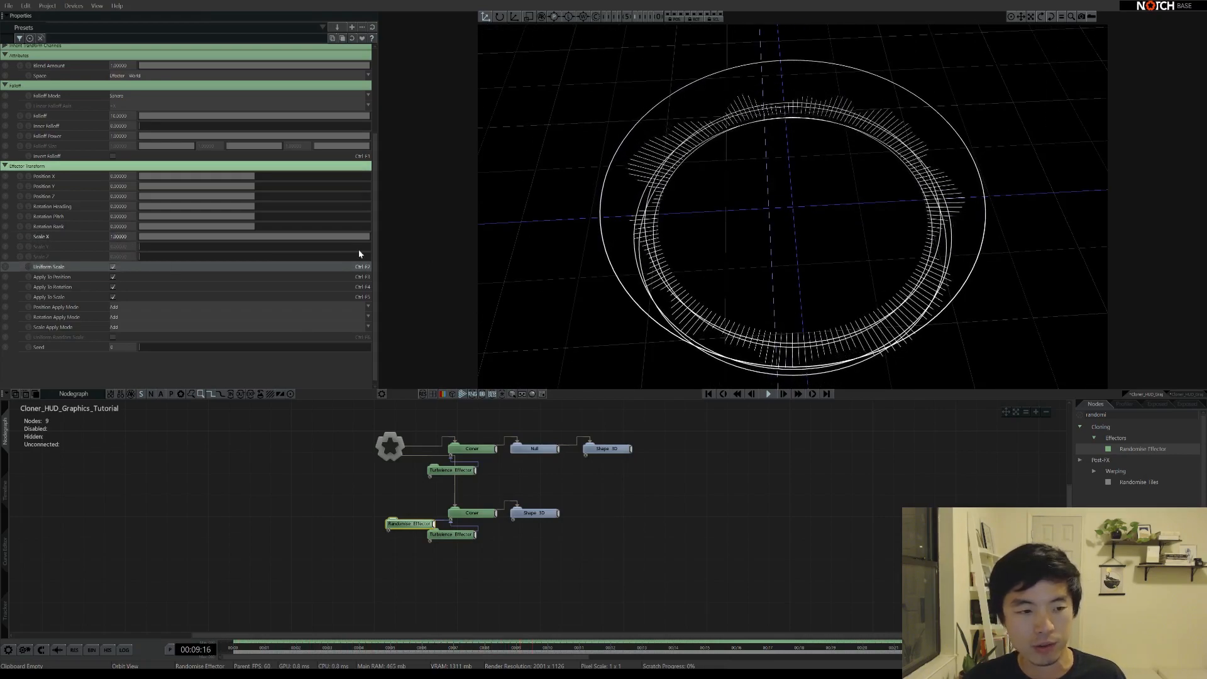
{"action": "double_click", "coordinate": [124, 236]}
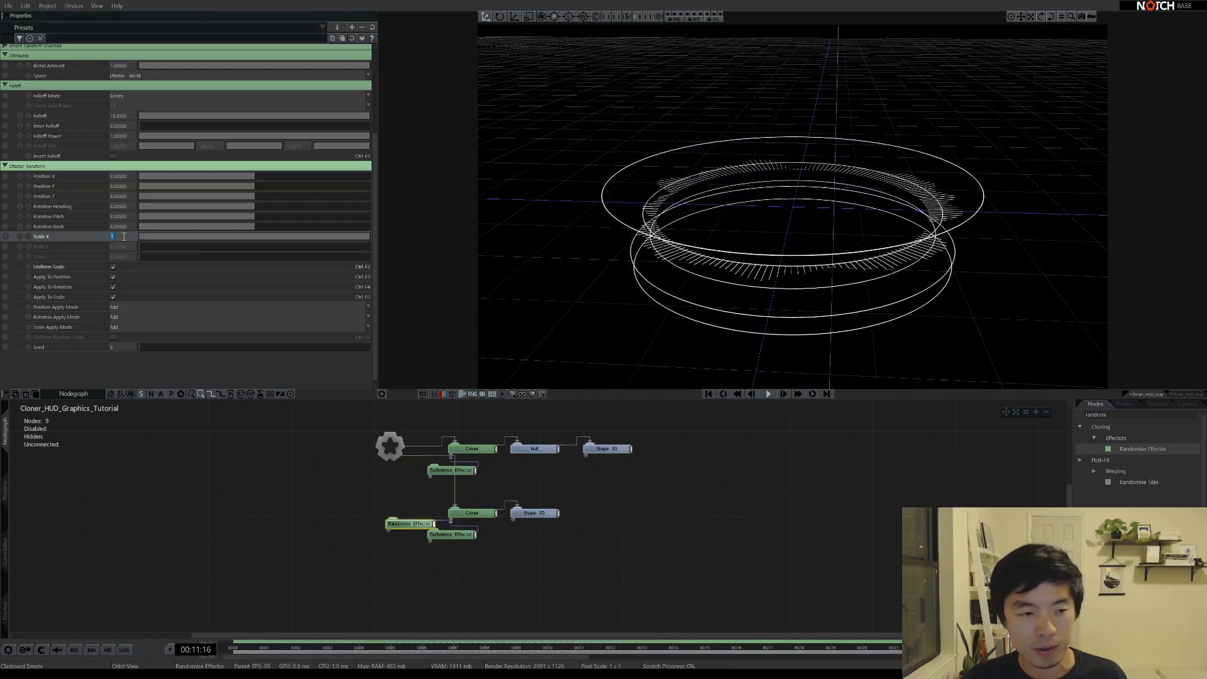
{"action": "type", "text": "0.5"}
{"action": "key", "text": "Return"}
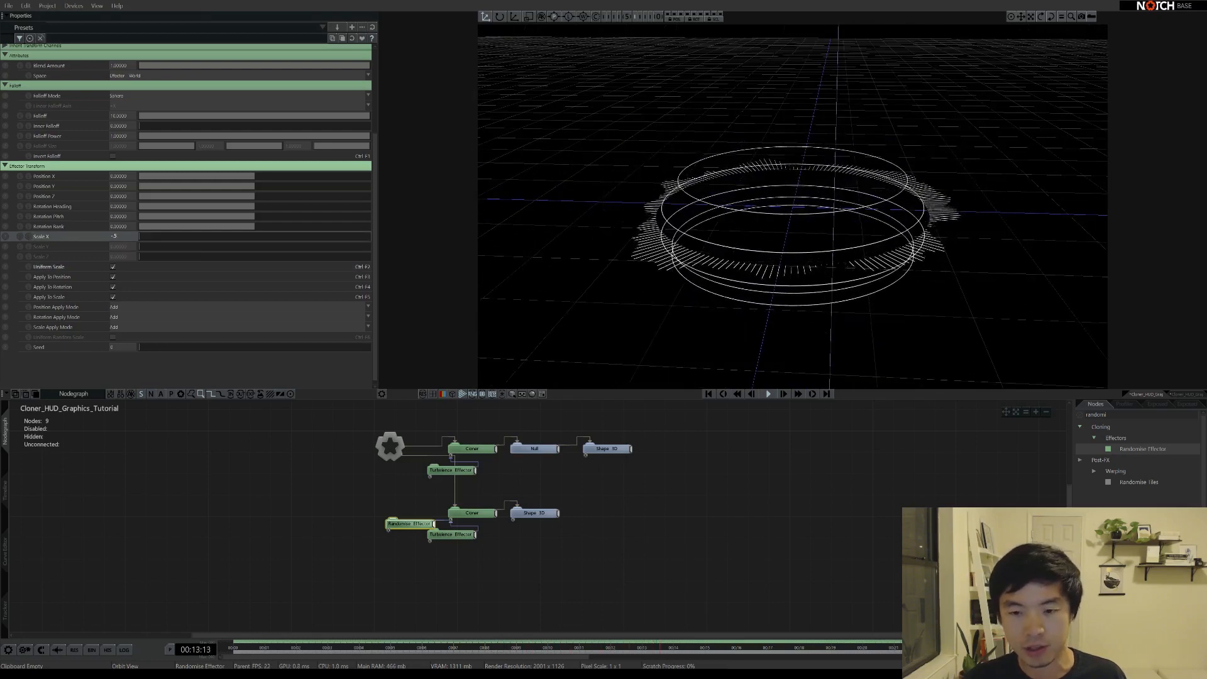
{"action": "mouse_move", "coordinate": [794, 211]}
{"action": "middle_mouse_down"}
{"action": "mouse_move", "coordinate": [806, 280]}
{"action": "mouse_move", "coordinate": [799, 194]}
{"action": "middle_mouse_up"}
{"action": "scroll", "coordinate": [801, 220], "scroll_direction": "up", "scroll_amount": 5}
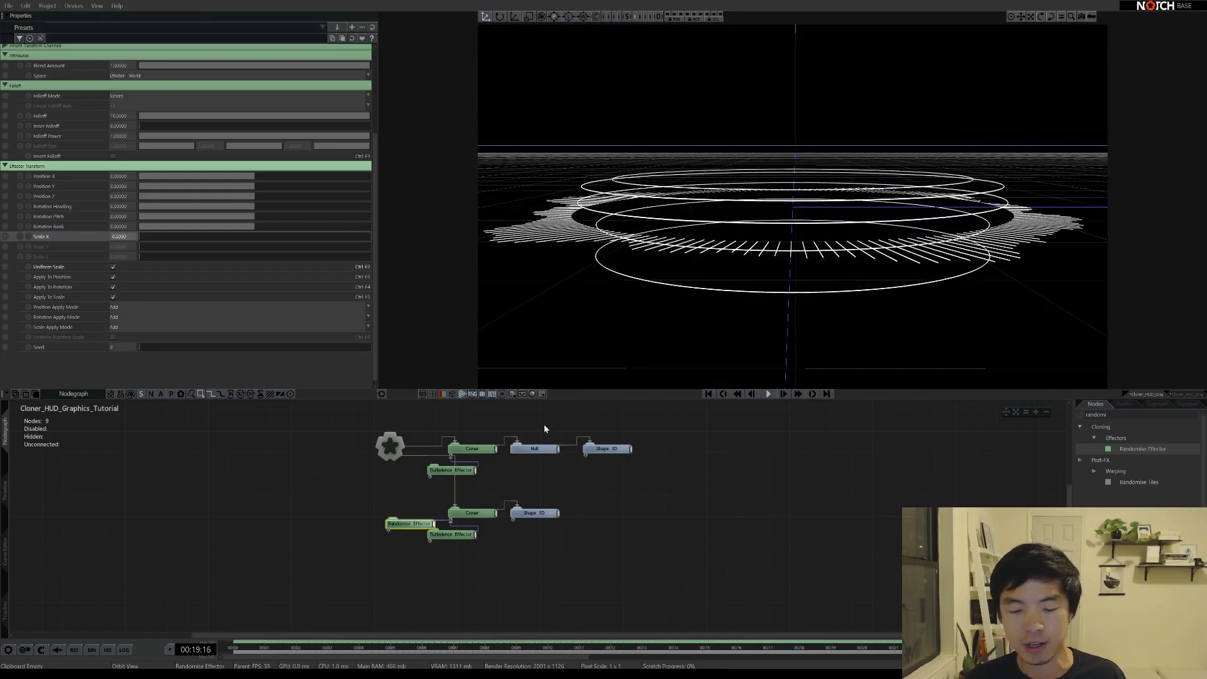
Copy and paste the lower Turbulence Effector, placing the duplicate below the other effectors
{"action": "left_click", "coordinate": [452, 536]}
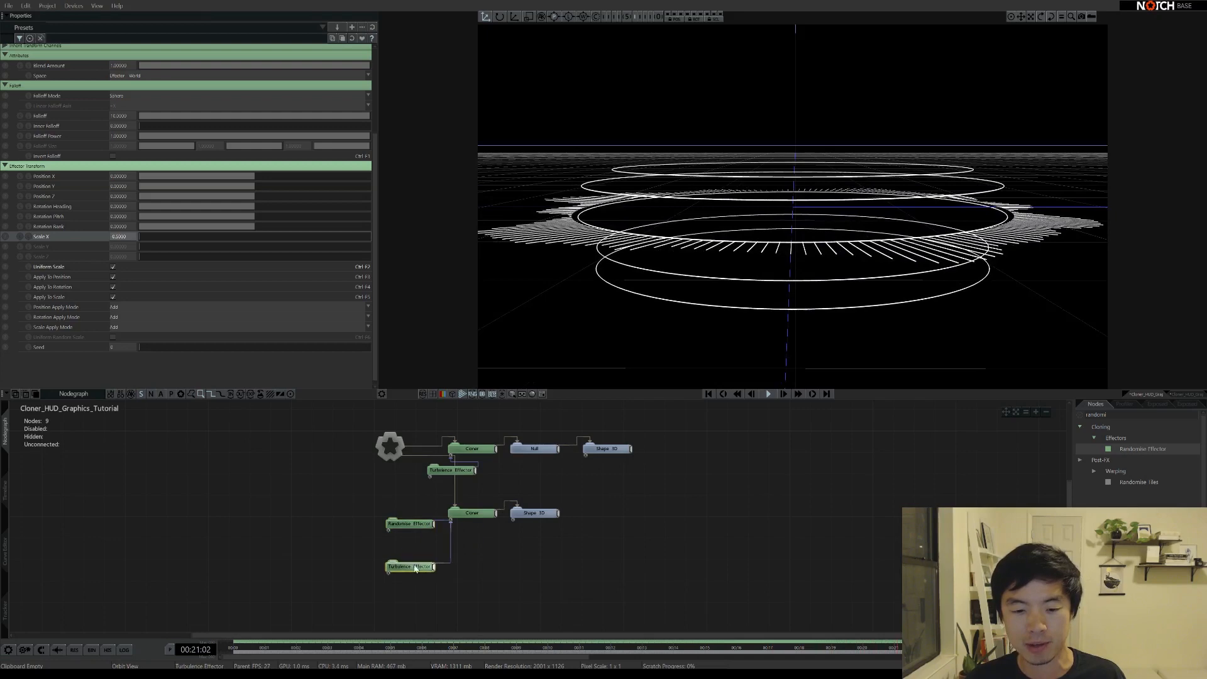
{"action": "left_click_drag", "start_coordinate": [415, 569], "coordinate": [424, 557]}
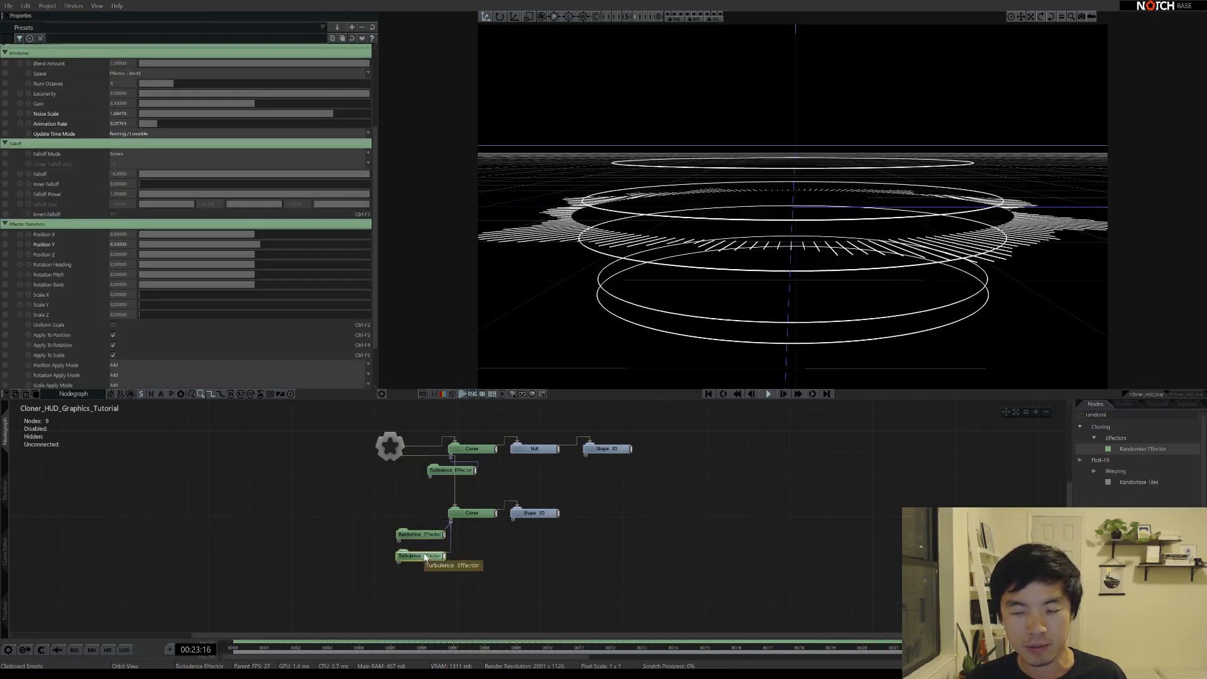
{"action": "left_click", "coordinate": [426, 558]}
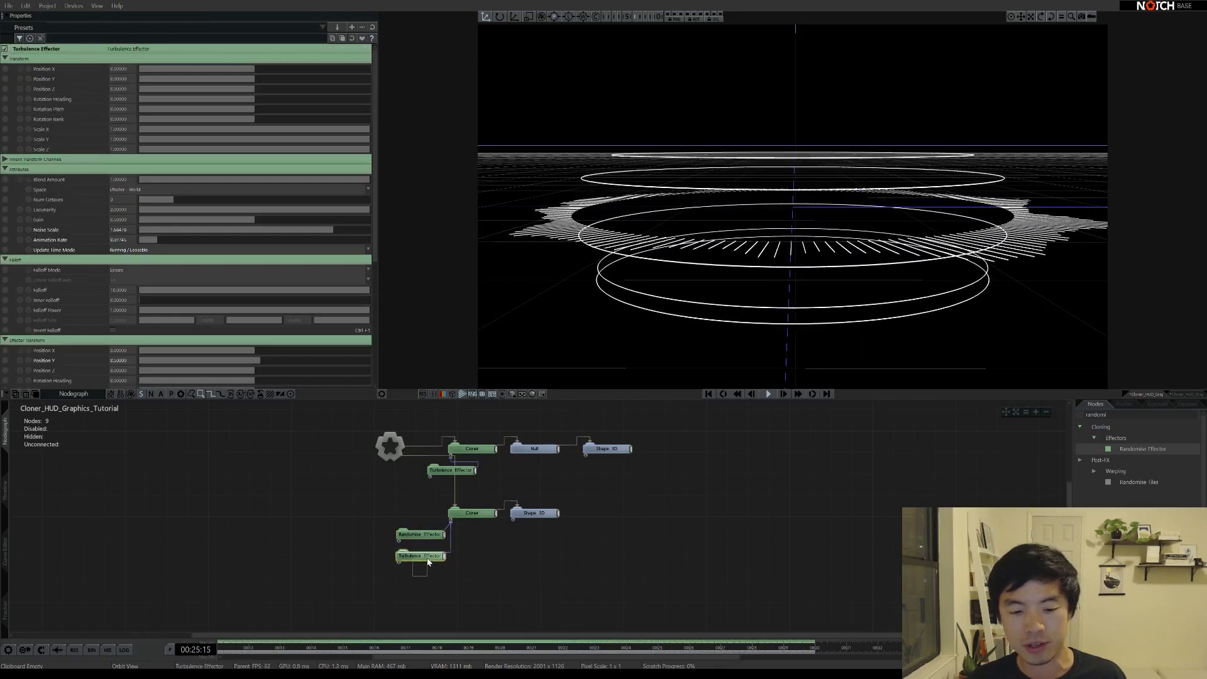
{"action": "key", "text": "ctrl+c"}
{"action": "key", "text": "ctrl+v"}
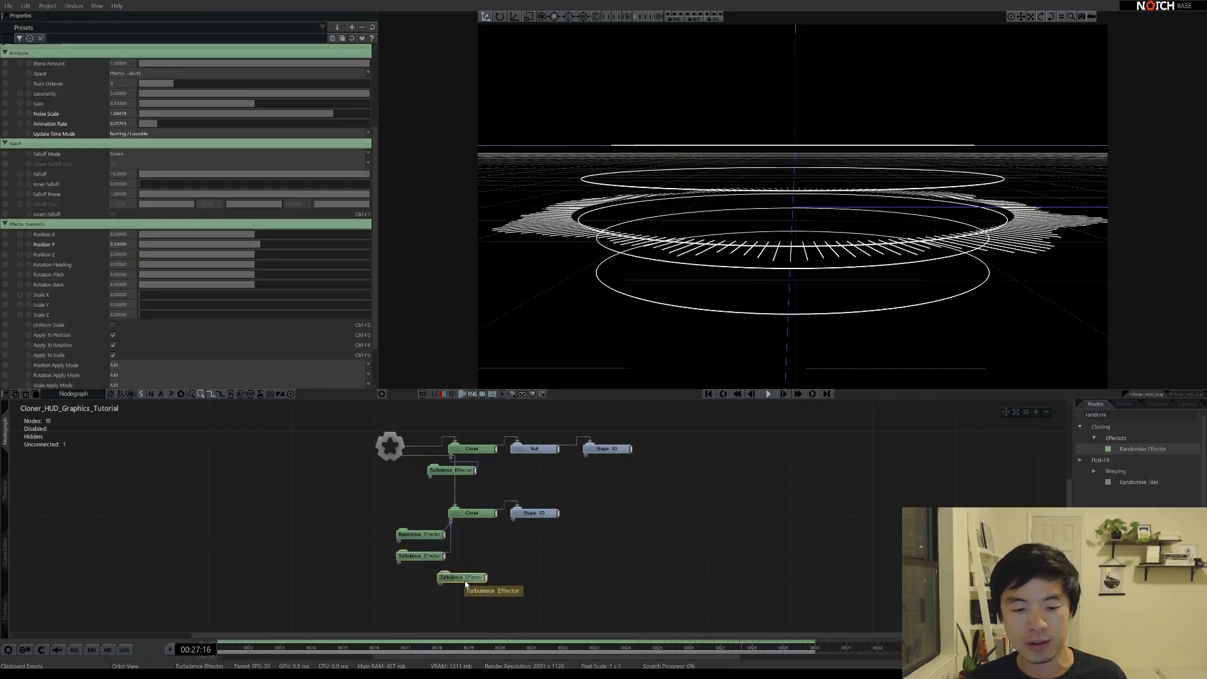
{"action": "left_click_drag", "start_coordinate": [465, 580], "coordinate": [422, 577]}
{"action": "left_click", "coordinate": [420, 534]}
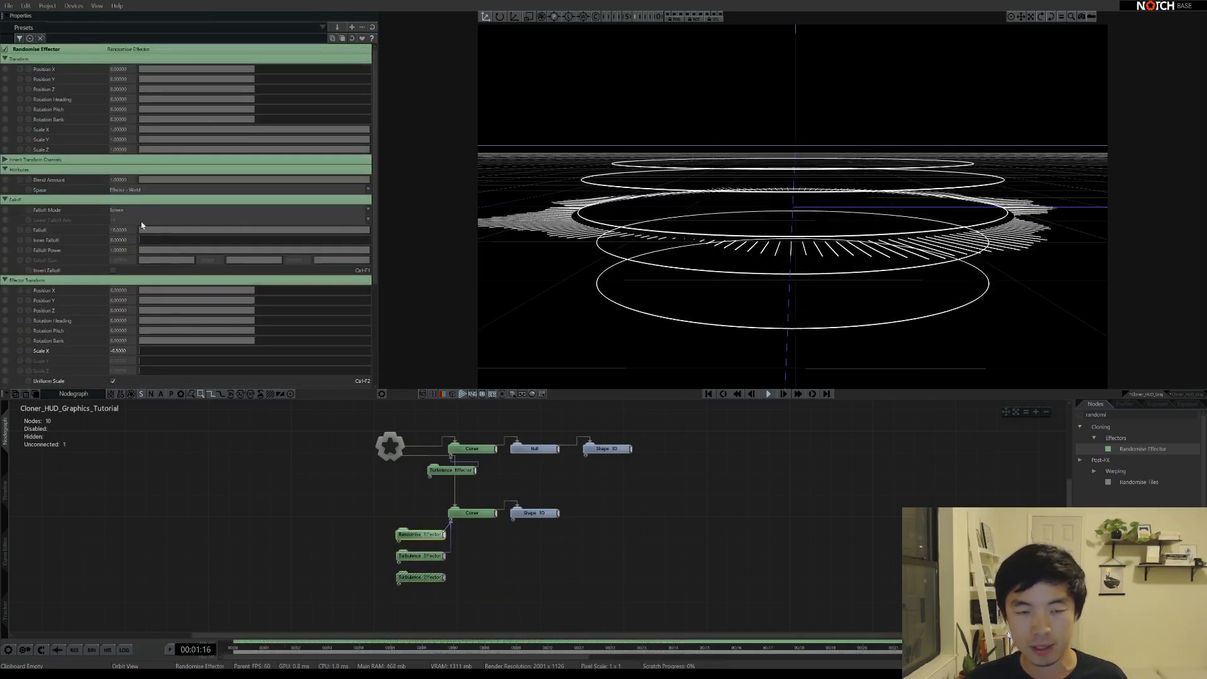
{"action": "left_click", "coordinate": [435, 578]}
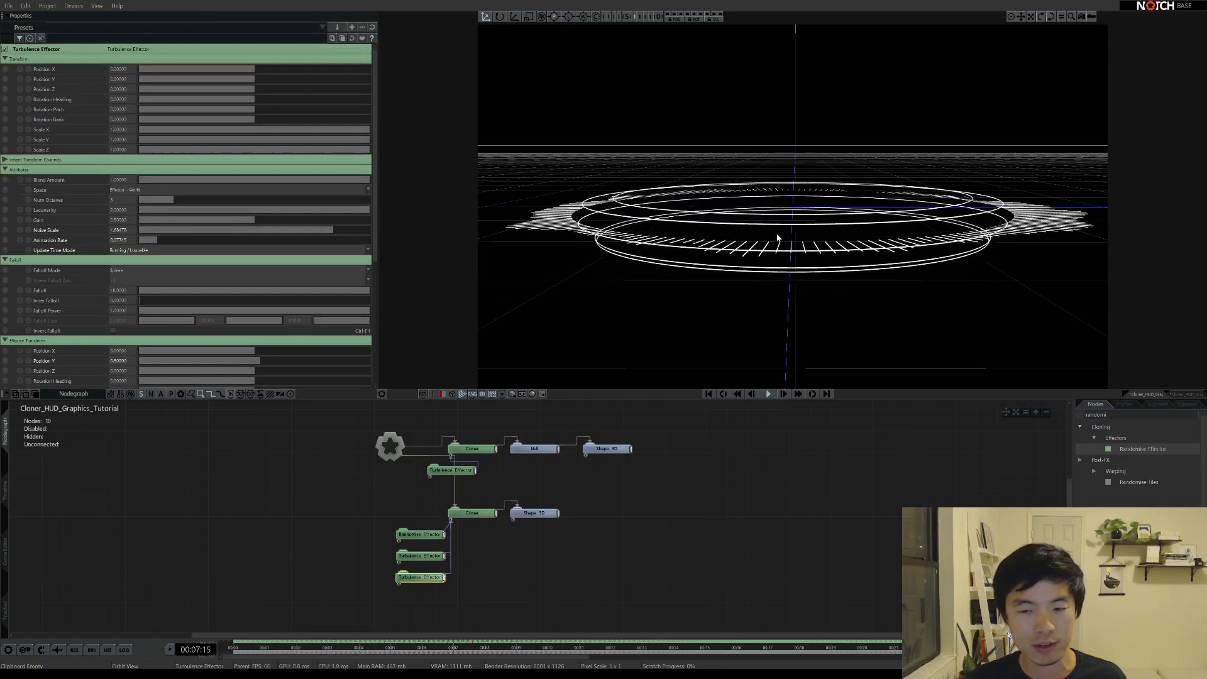
Set the duplicate Turbulence Effector's Position Y to 0
{"action": "double_click", "coordinate": [119, 360]}
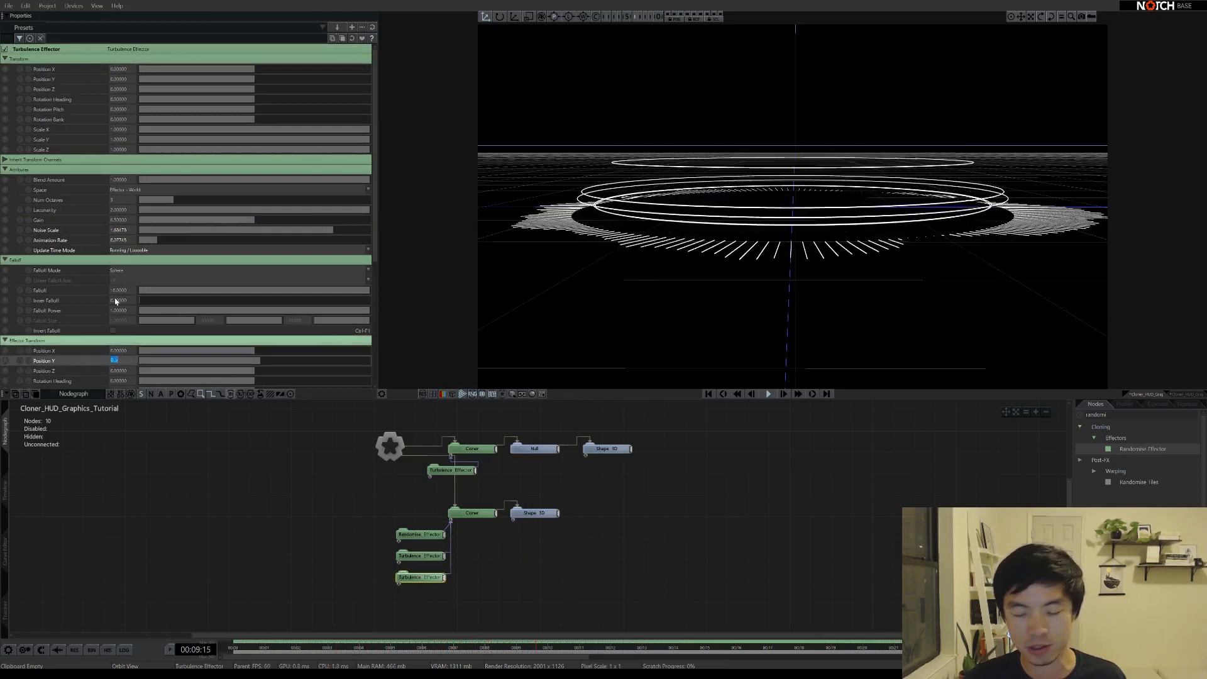
{"action": "type", "text": "0"}
{"action": "key", "text": "Return"}
{"action": "scroll", "coordinate": [116, 302], "scroll_direction": "down", "scroll_amount": 2}
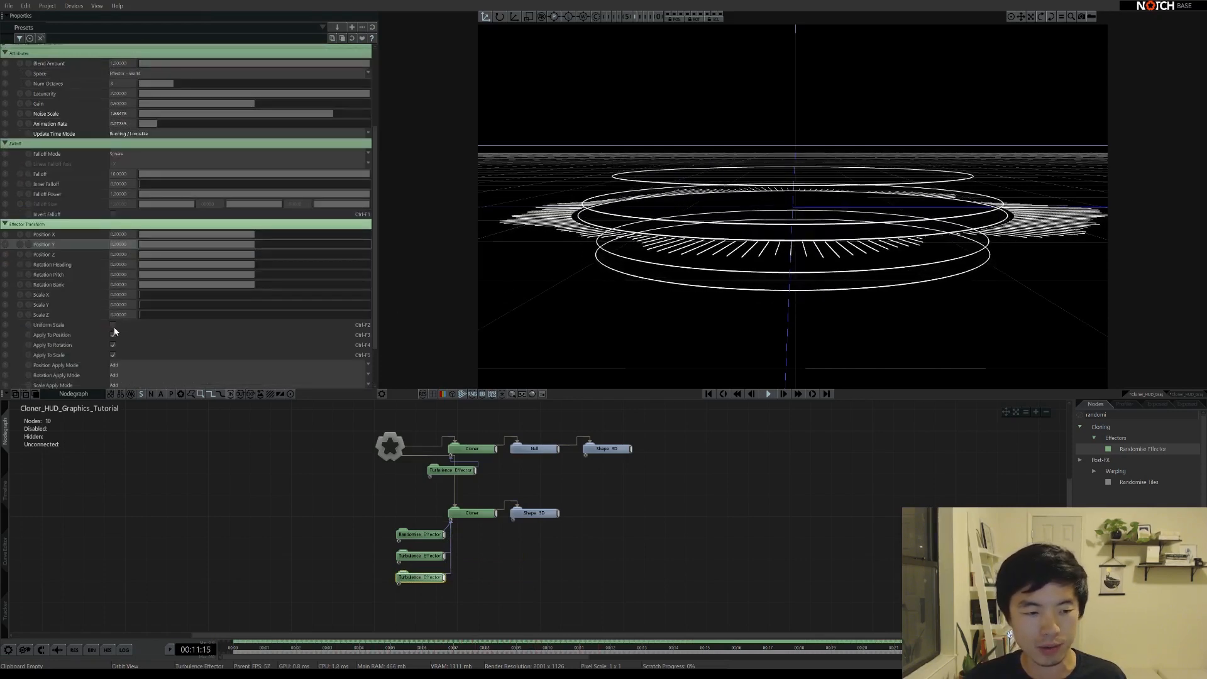
Enable Uniform Scale with Scale X 0.4 and slow the Animation Rate
{"action": "left_click", "coordinate": [113, 326]}
{"action": "double_click", "coordinate": [118, 294]}
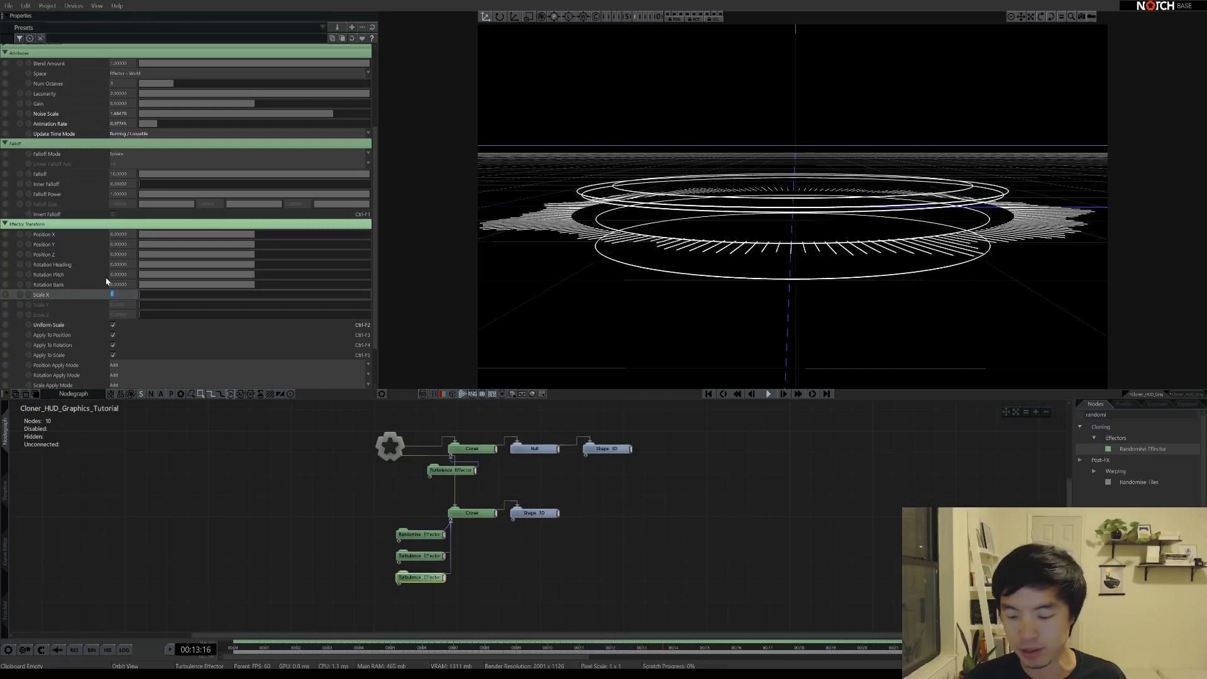
{"action": "type", "text": "0.2"}
{"action": "key", "text": "Return"}
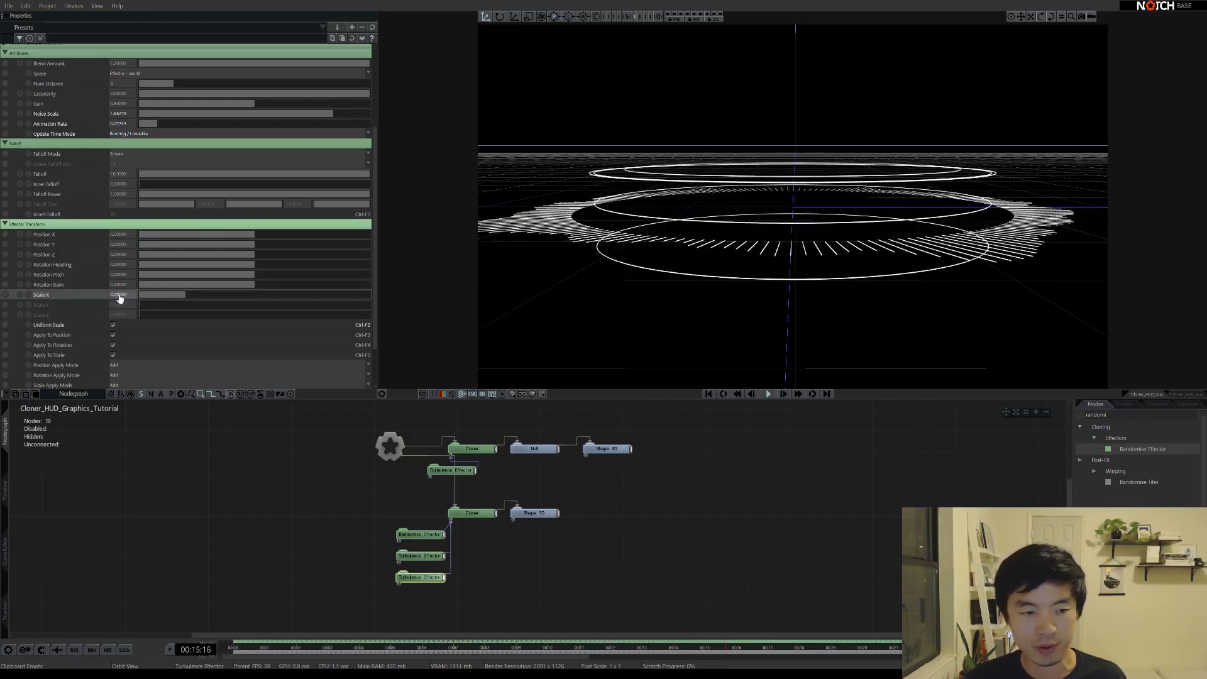
{"action": "double_click", "coordinate": [119, 295]}
{"action": "type", "text": "0.4"}
{"action": "key", "text": "Return"}
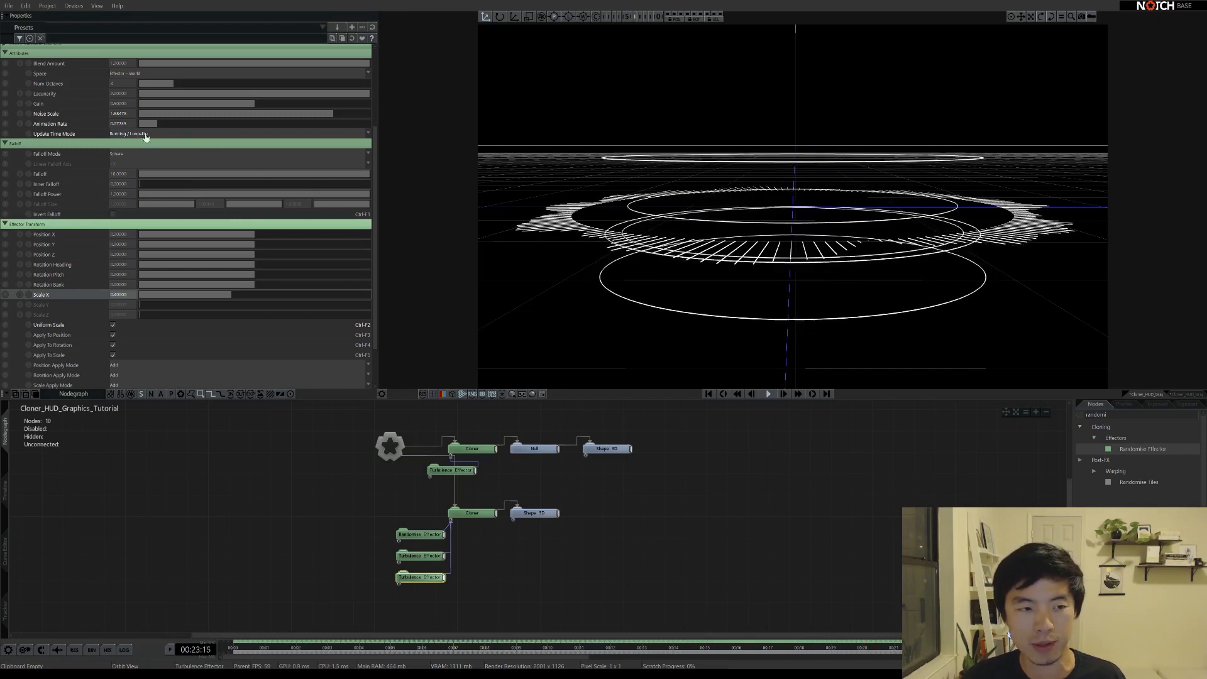
{"action": "left_click_drag", "start_coordinate": [146, 124], "coordinate": [144, 124]}
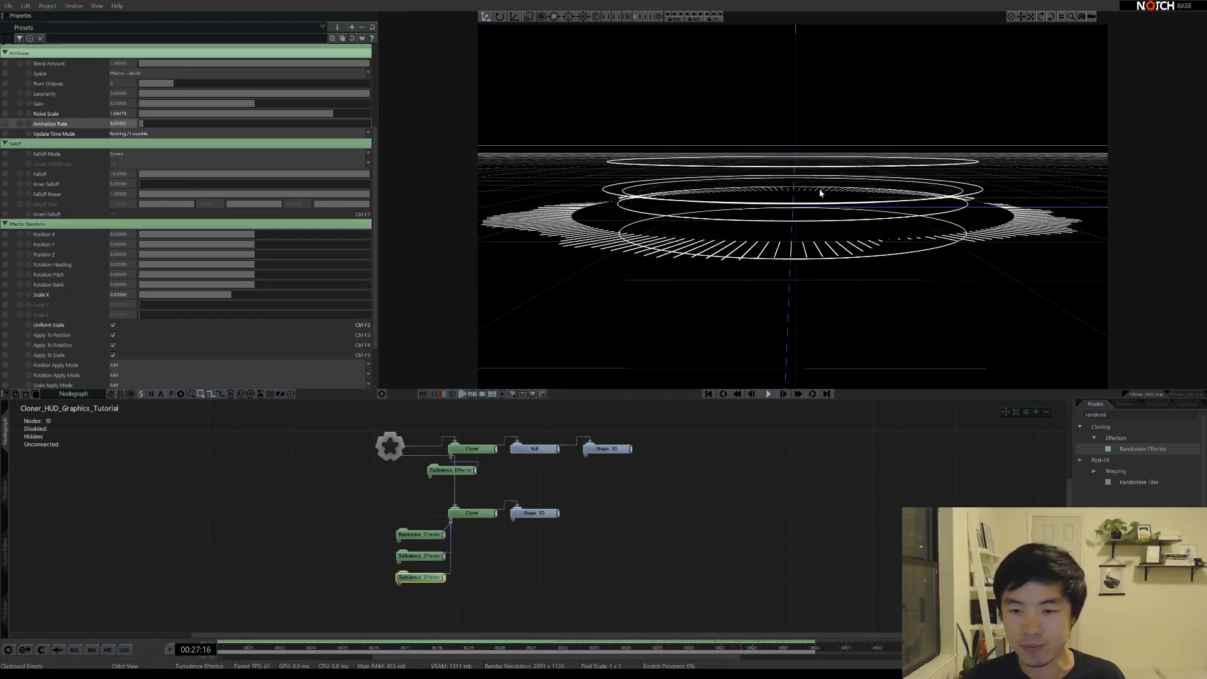
{"action": "right_click_drag", "start_coordinate": [820, 194], "coordinate": [838, 290]}
{"action": "left_click", "coordinate": [814, 510]}
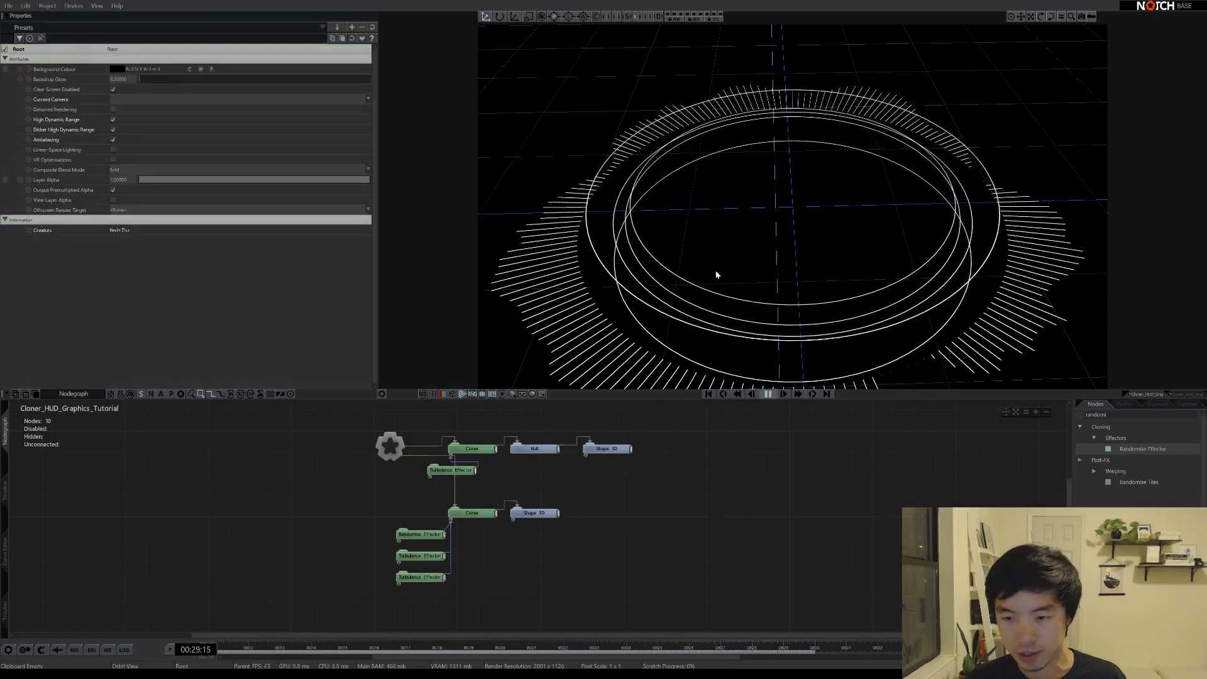
{"action": "right_click_drag", "start_coordinate": [831, 242], "coordinate": [787, 202]}
{"action": "scroll", "coordinate": [780, 262], "scroll_direction": "down", "scroll_amount": 5}
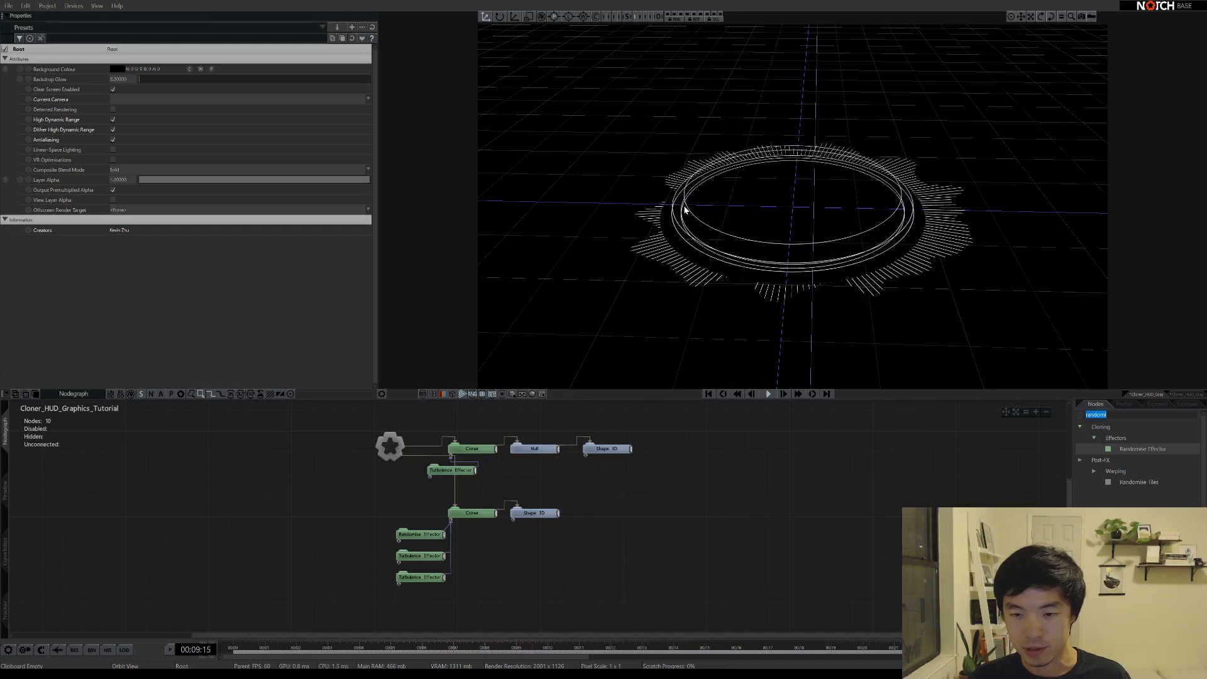
{"action": "left_click_drag", "start_coordinate": [767, 244], "coordinate": [767, 226], "text": "alt"}
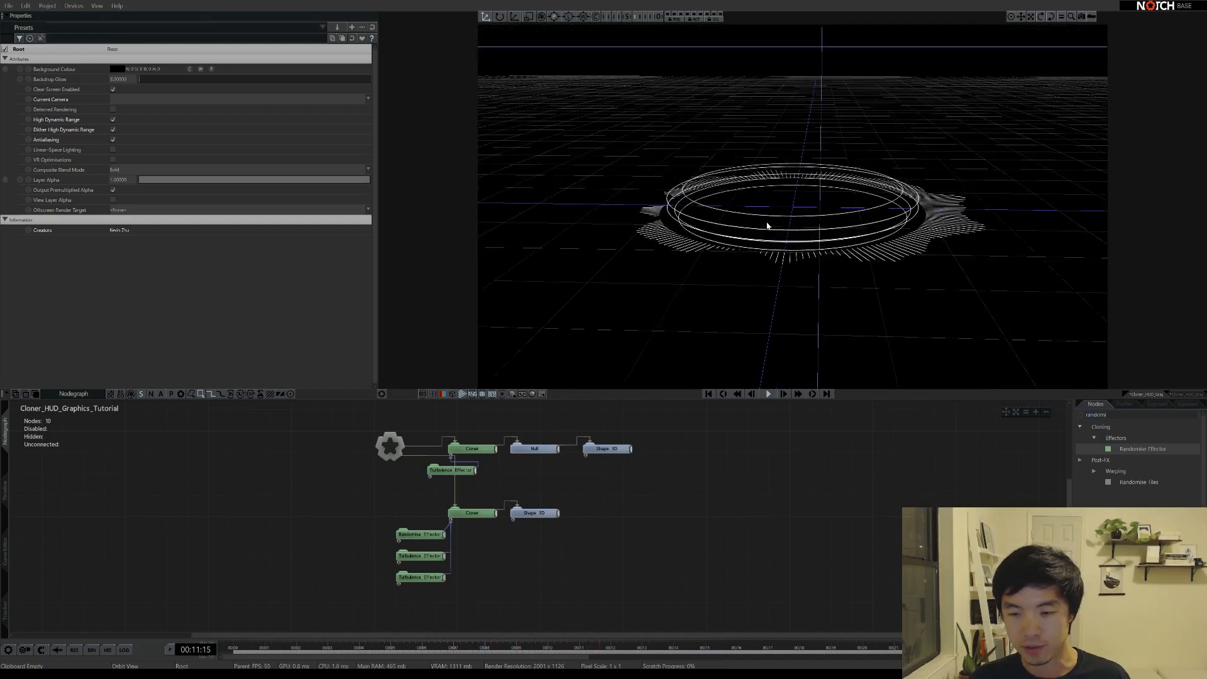
{"action": "right_click_drag", "start_coordinate": [767, 226], "coordinate": [817, 224], "text": "alt"}
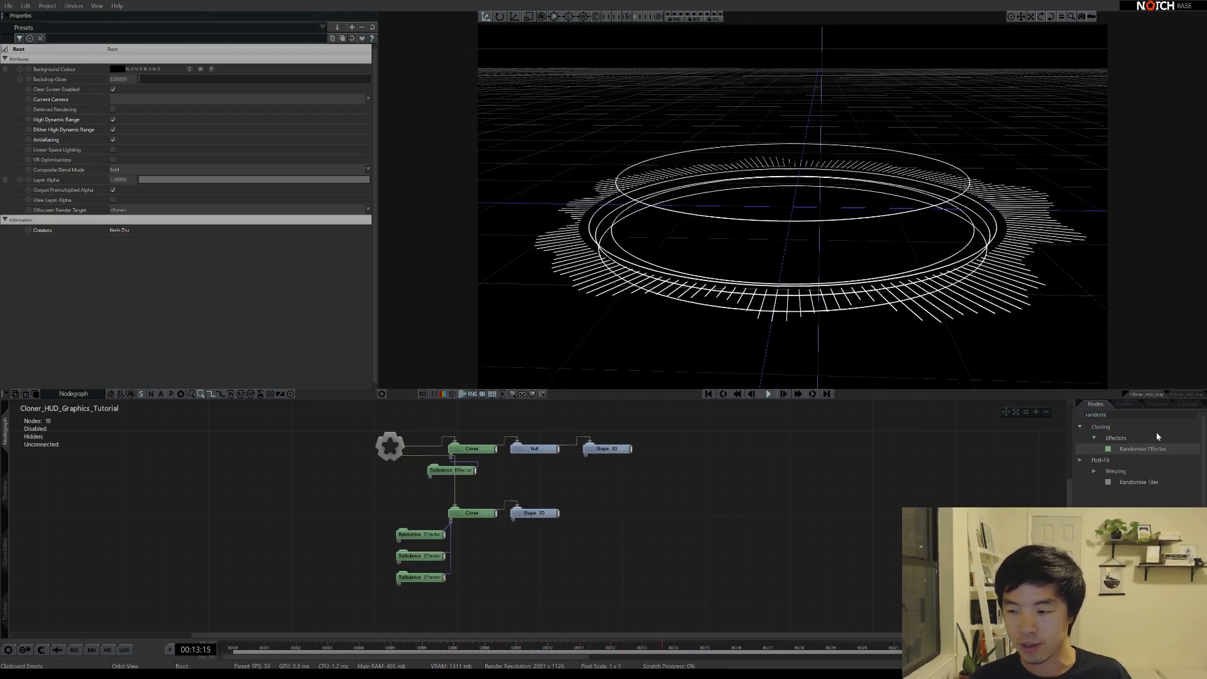
Search the node library for 'colour ra' and add a Colour Ramp Effector beneath the lower Cloner's effectors
{"action": "left_click", "coordinate": [1119, 413]}
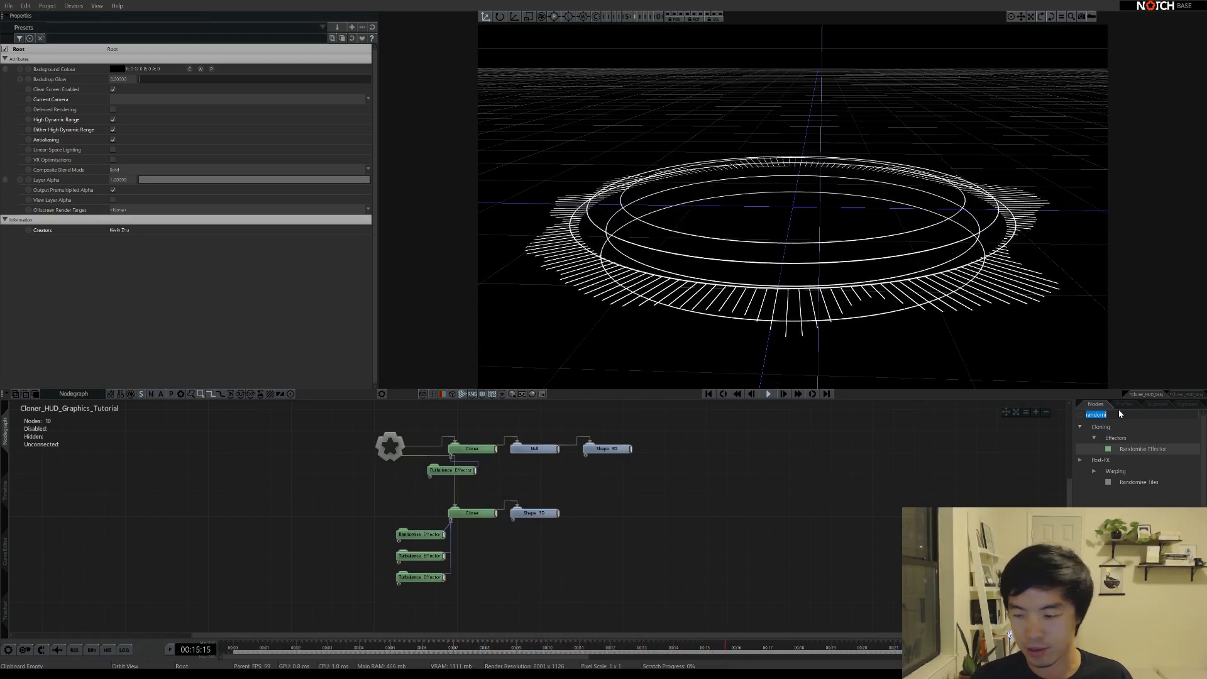
{"action": "type", "text": "colour ra"}
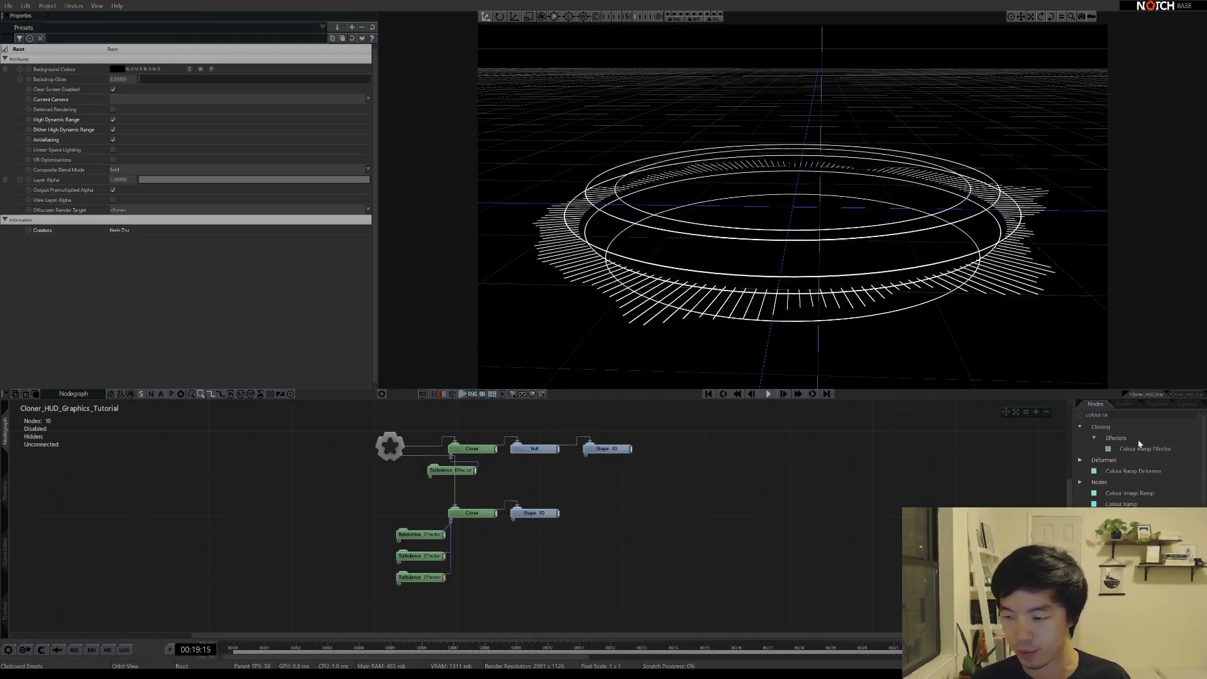
{"action": "left_click_drag", "start_coordinate": [387, 576], "coordinate": [397, 595]}
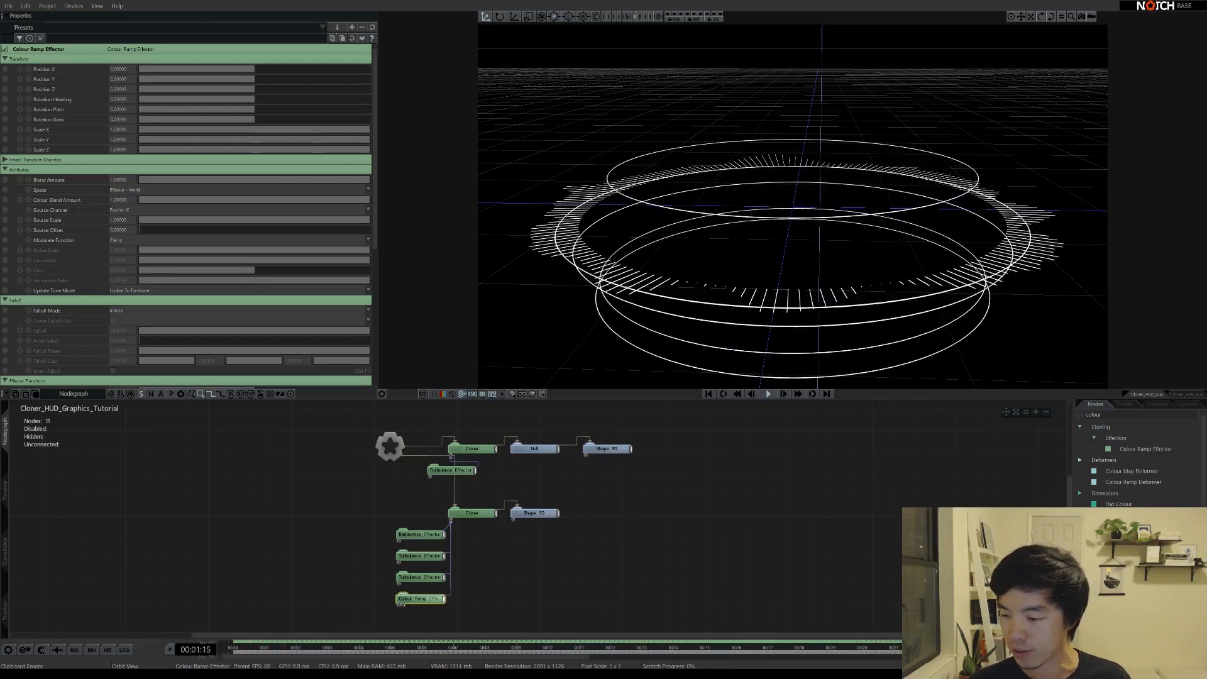
Set the Colour Ramp's Colour 0 to blue so the effector tints the torus rings blue
{"action": "left_click", "coordinate": [352, 598]}
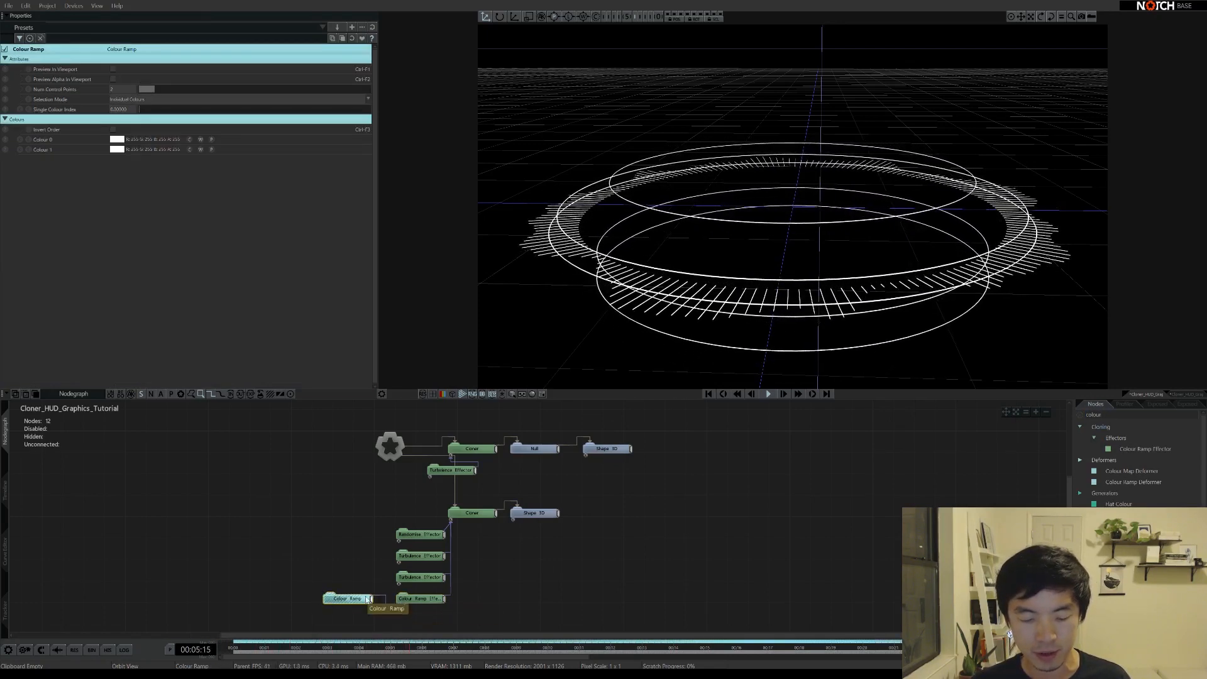
{"action": "left_click", "coordinate": [116, 142]}
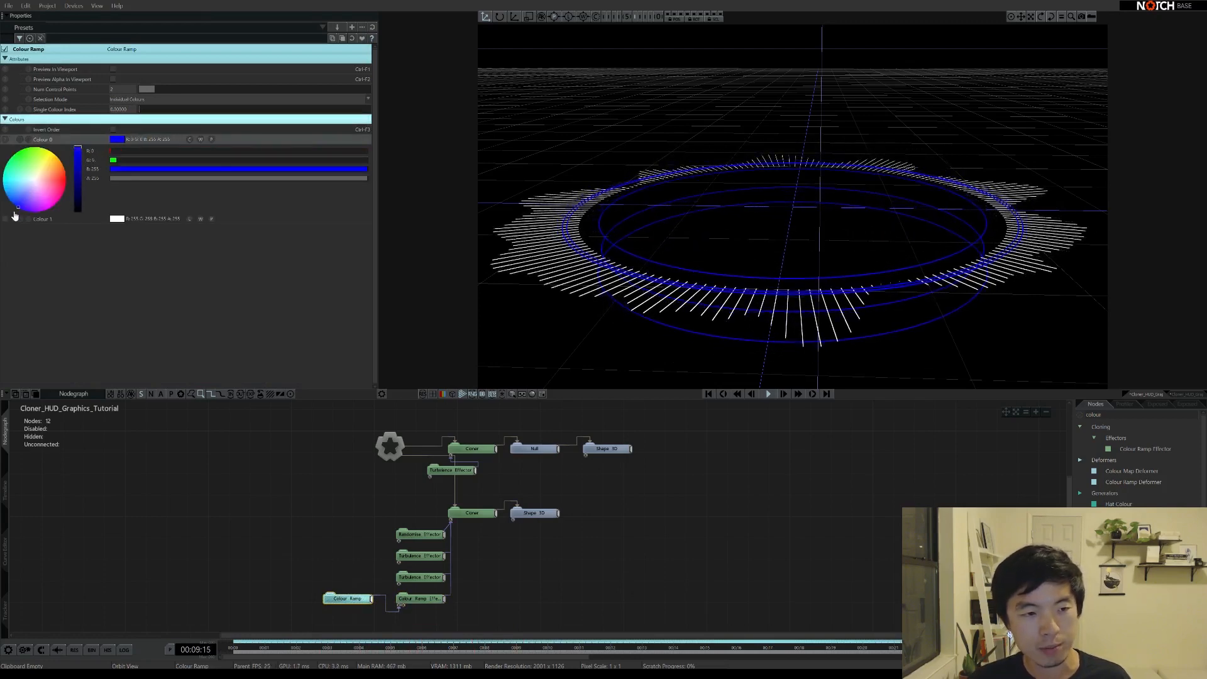
{"action": "left_click", "coordinate": [116, 139]}
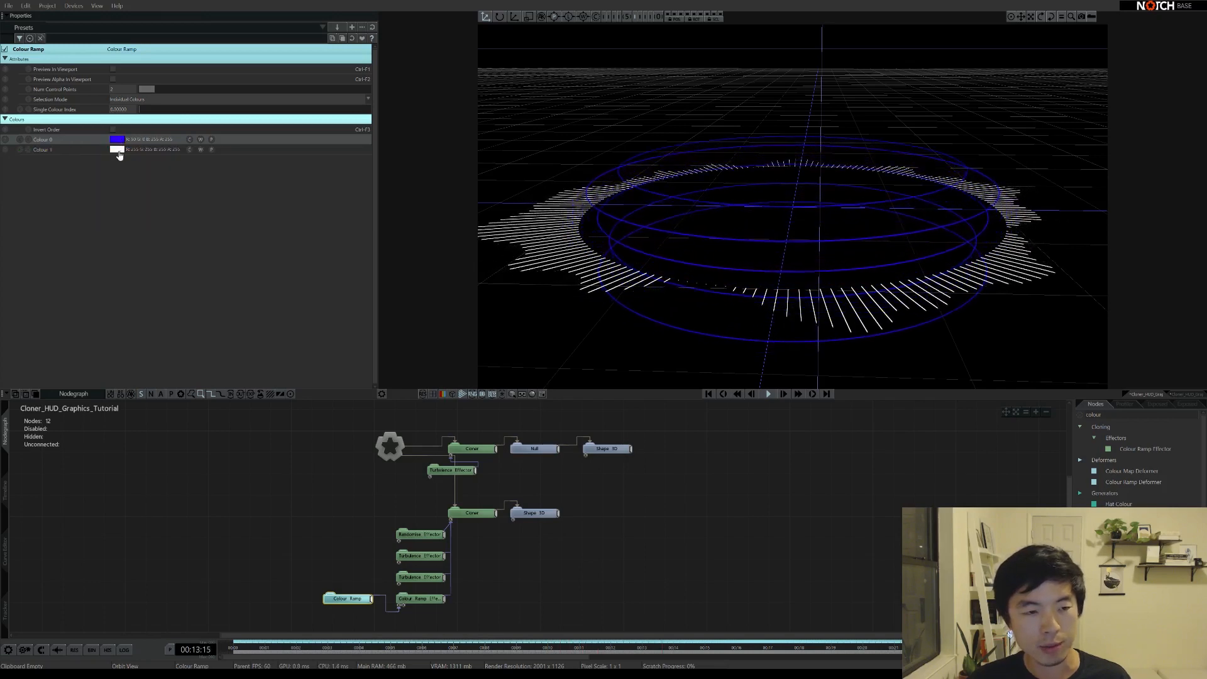
{"action": "left_click", "coordinate": [440, 601]}
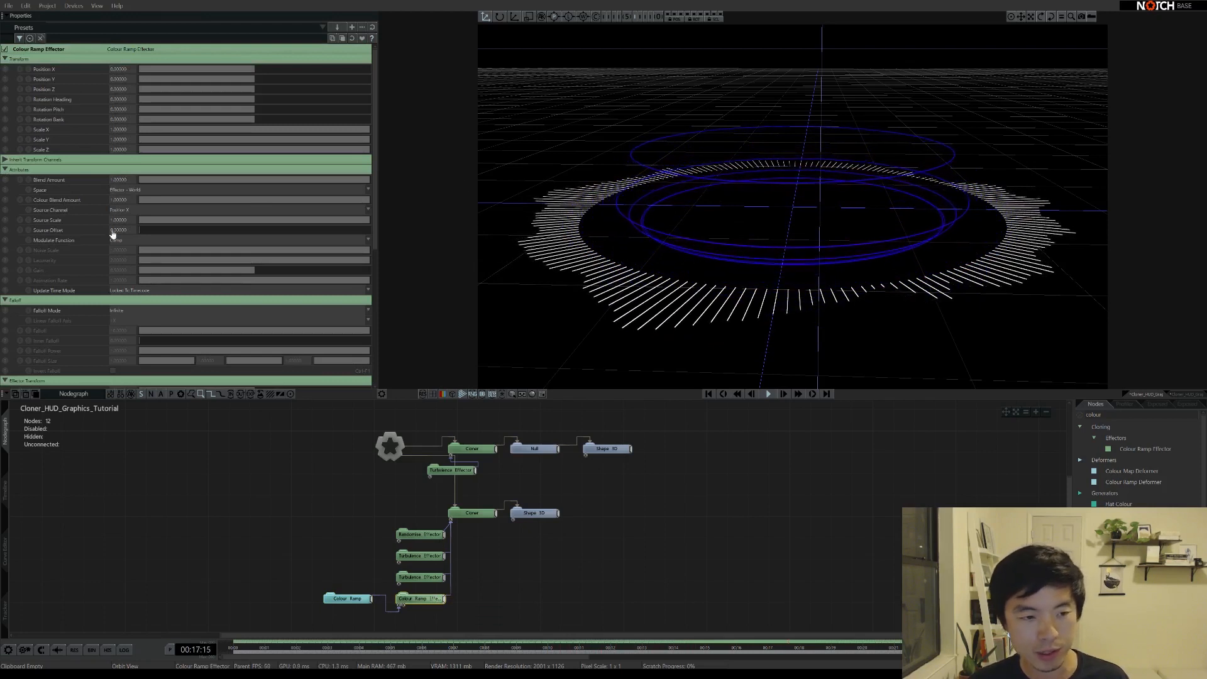
Drive the Colour Ramp Effector from Fractal Noise with a slower Animation Rate
{"action": "scroll", "coordinate": [95, 226], "scroll_direction": "down", "scroll_amount": 1}
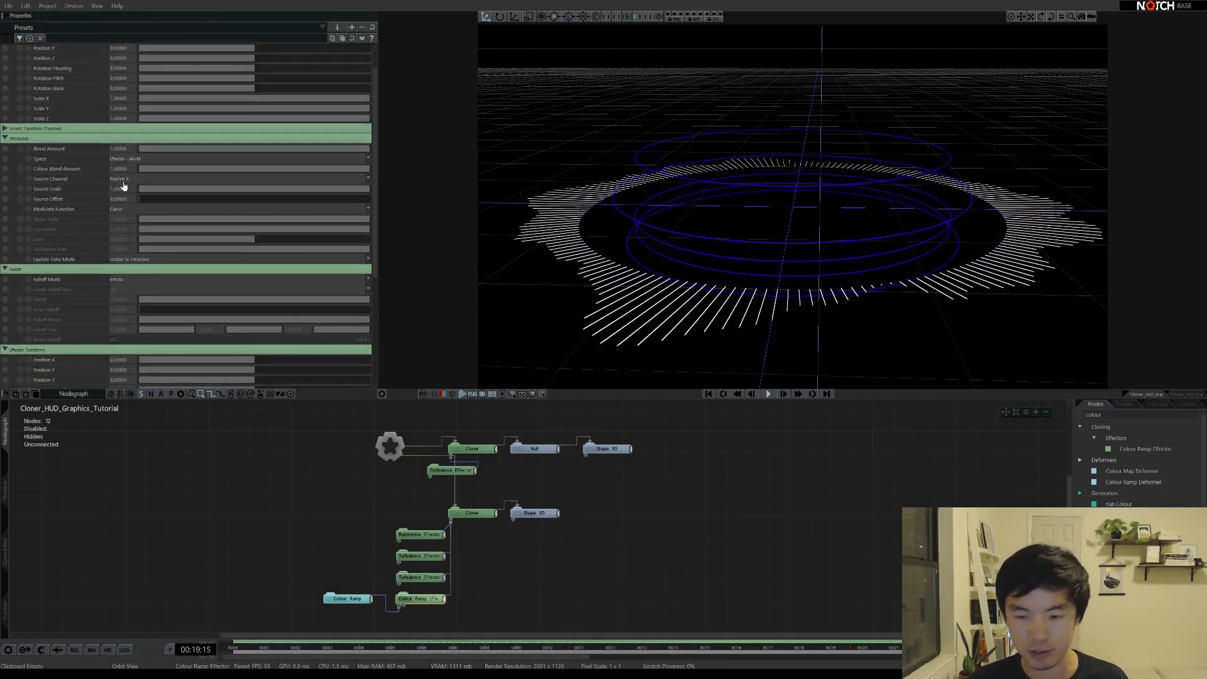
{"action": "left_click", "coordinate": [132, 219]}
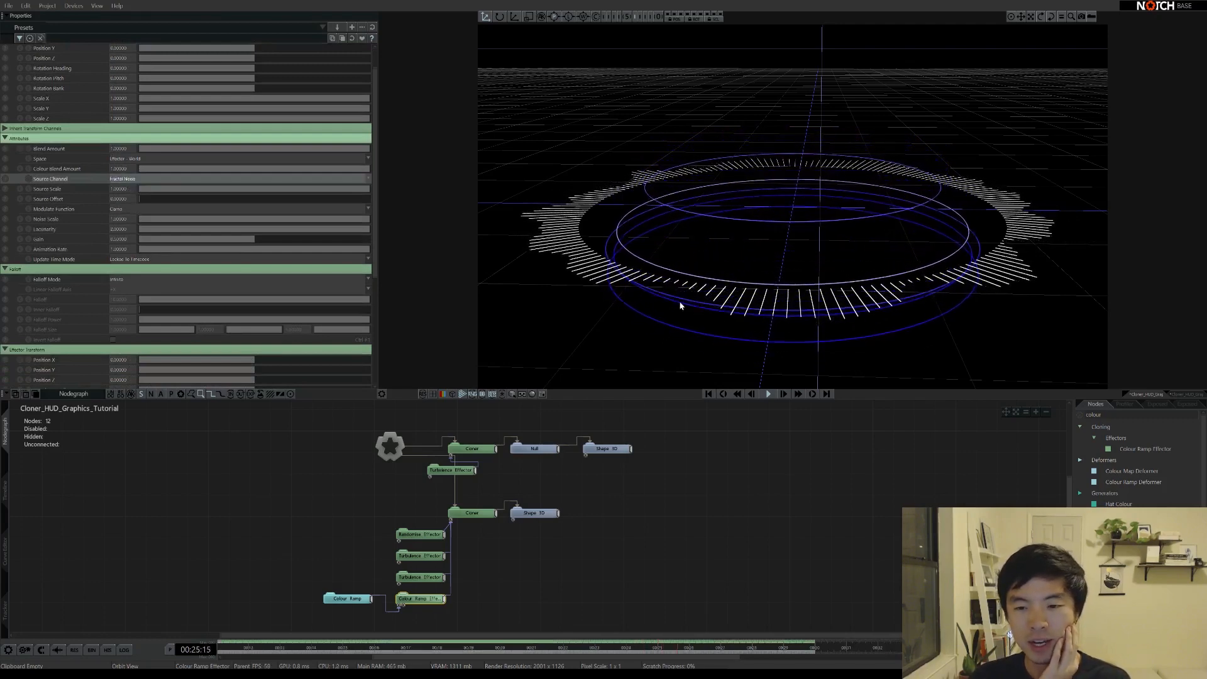
{"action": "mouse_move", "coordinate": [690, 295]}
{"action": "left_mouse_down"}
{"action": "mouse_move", "coordinate": [734, 248]}
{"action": "mouse_move", "coordinate": [749, 304]}
{"action": "mouse_move", "coordinate": [690, 299]}
{"action": "mouse_move", "coordinate": [719, 290]}
{"action": "mouse_move", "coordinate": [696, 202]}
{"action": "mouse_move", "coordinate": [671, 267]}
{"action": "left_mouse_up"}
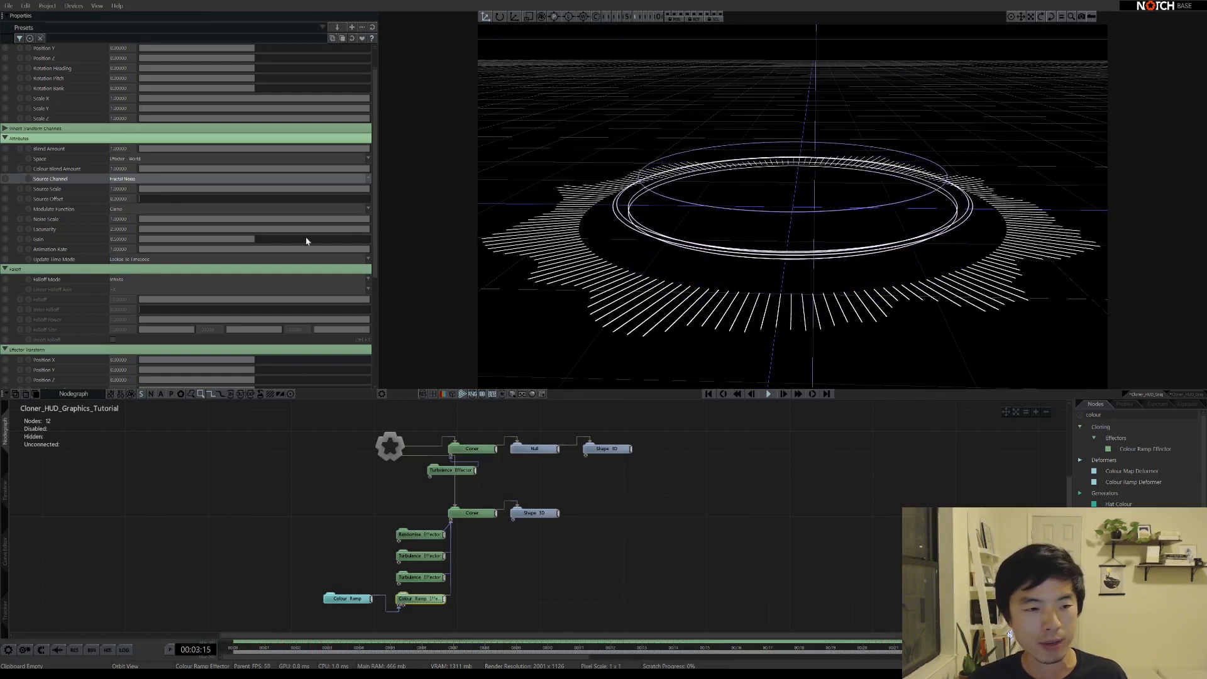
{"action": "left_click", "coordinate": [156, 249]}
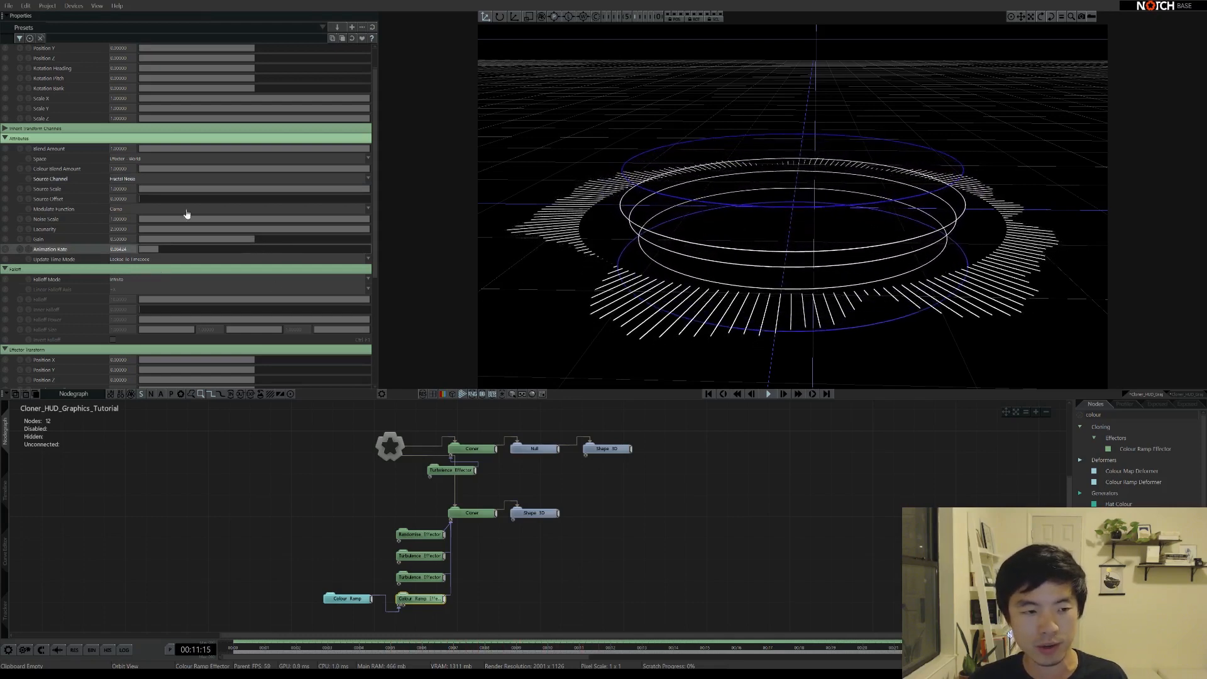
Set Noise Scale to 2, raise Gain slightly, and slow the noise animation further
{"action": "double_click", "coordinate": [127, 217]}
{"action": "type", "text": "4"}
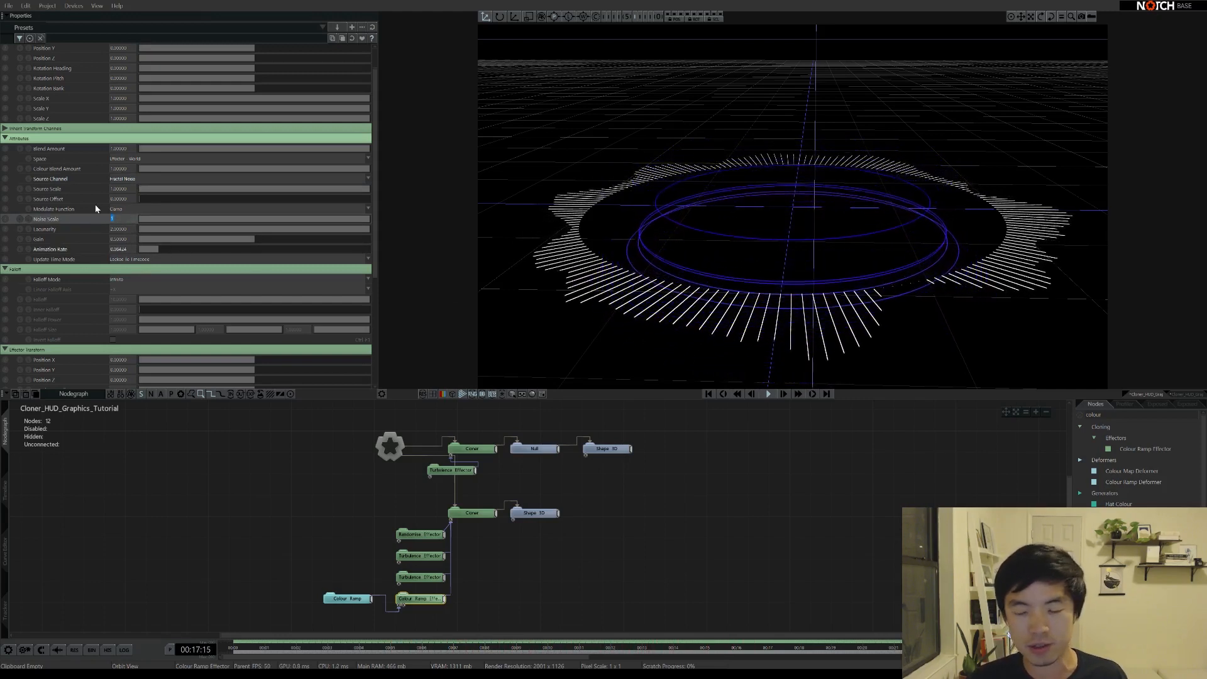
{"action": "type", "text": "2"}
{"action": "key", "text": "Return"}
{"action": "left_click_drag", "start_coordinate": [253, 242], "coordinate": [267, 241]}
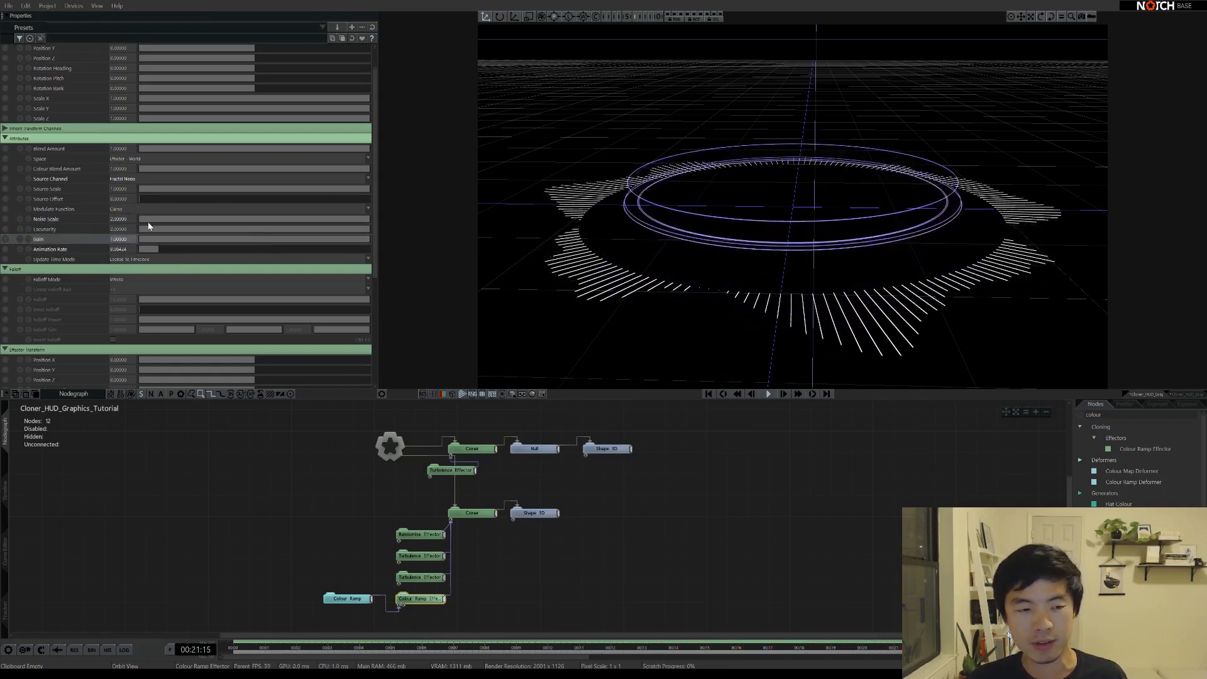
{"action": "double_click", "coordinate": [124, 220]}
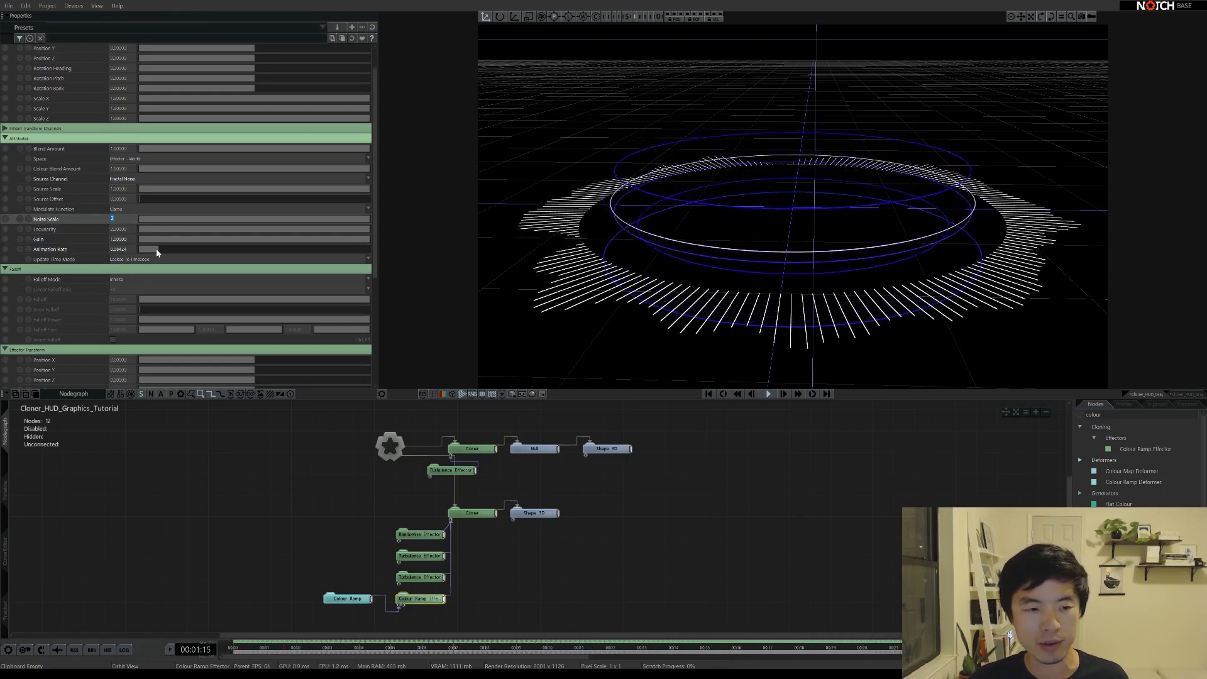
{"action": "left_click_drag", "start_coordinate": [156, 247], "coordinate": [146, 251]}
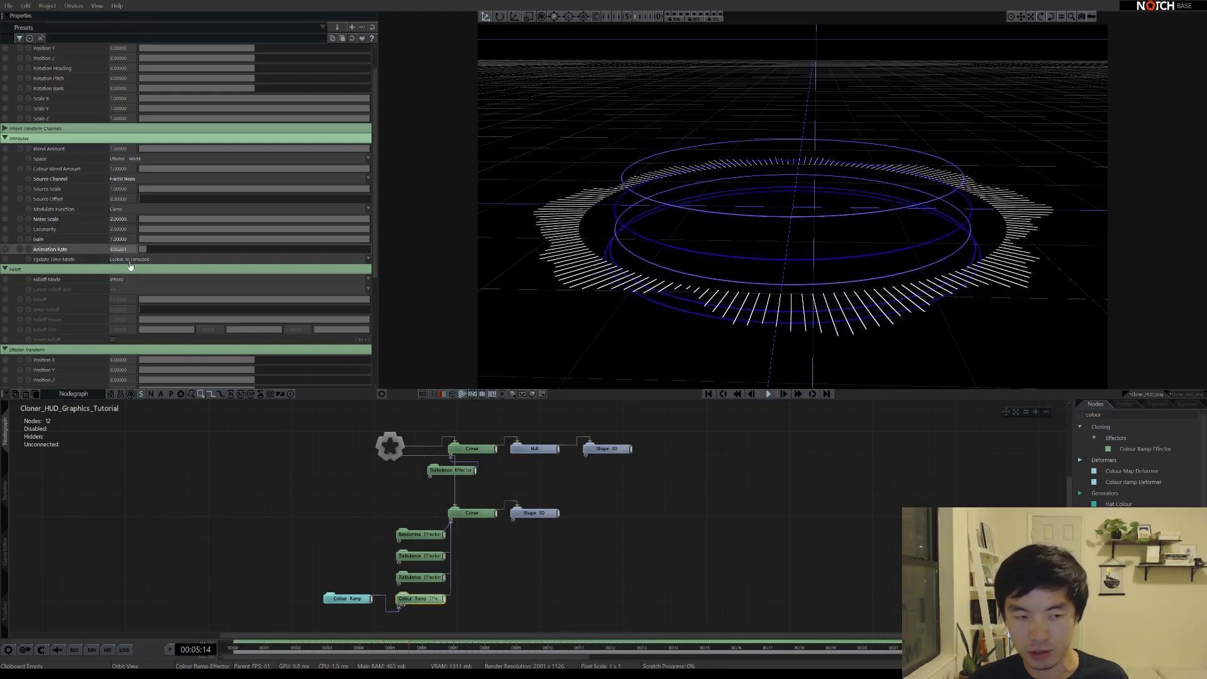
Set the noise Update Time Mode to Running / Loopable
{"action": "left_click", "coordinate": [126, 259]}
{"action": "left_click", "coordinate": [141, 272]}
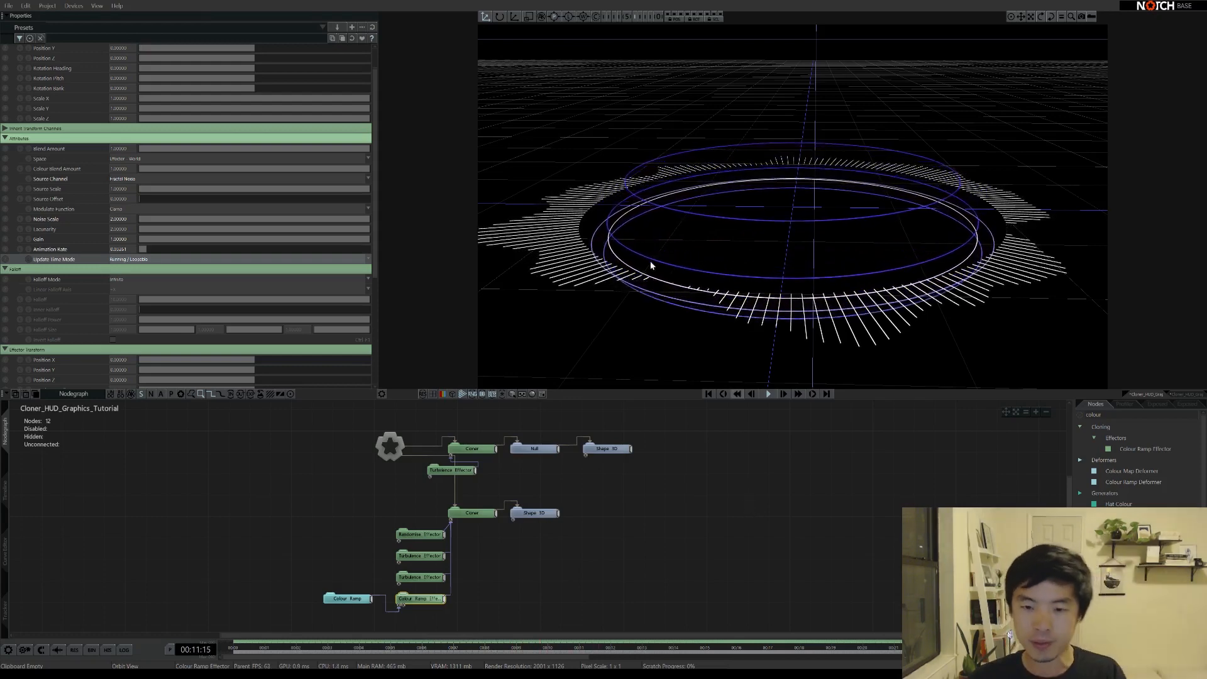
{"action": "left_click_drag", "start_coordinate": [728, 245], "coordinate": [622, 247]}
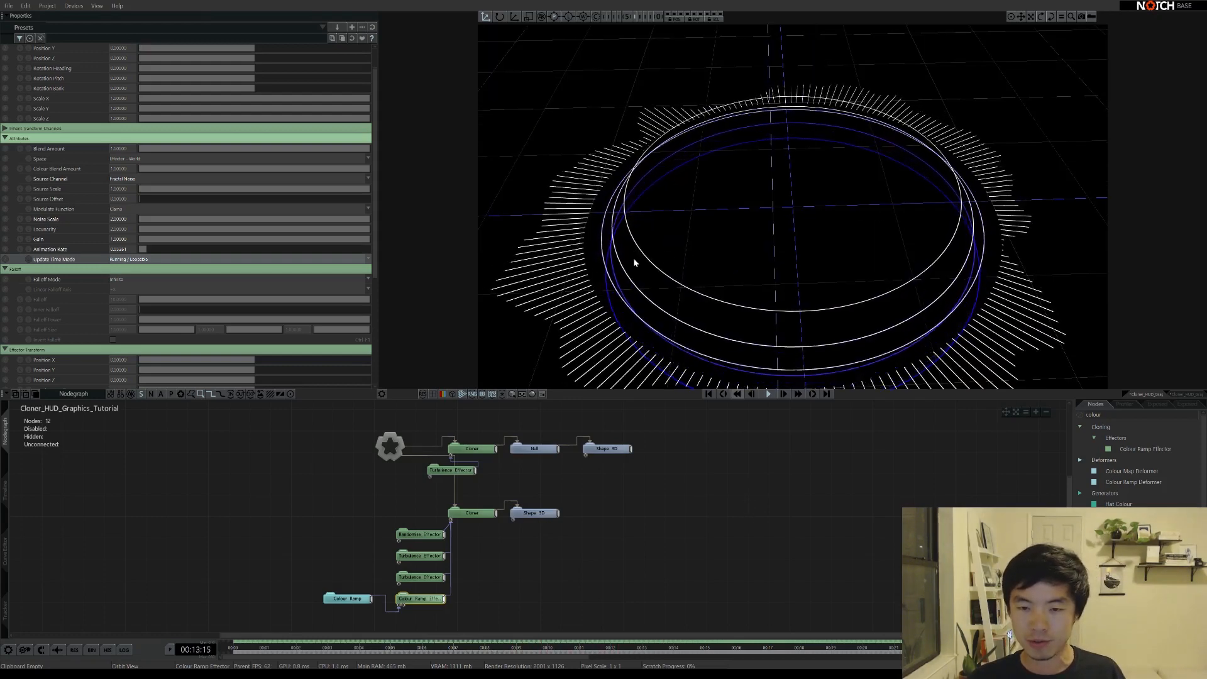
{"action": "mouse_move", "coordinate": [752, 301]}
{"action": "left_mouse_down"}
{"action": "mouse_move", "coordinate": [790, 262]}
{"action": "mouse_move", "coordinate": [768, 227]}
{"action": "mouse_move", "coordinate": [787, 246]}
{"action": "mouse_move", "coordinate": [847, 226]}
{"action": "mouse_move", "coordinate": [774, 208]}
{"action": "mouse_move", "coordinate": [777, 158]}
{"action": "mouse_move", "coordinate": [763, 304]}
{"action": "mouse_move", "coordinate": [768, 270]}
{"action": "mouse_move", "coordinate": [776, 301]}
{"action": "left_mouse_up"}
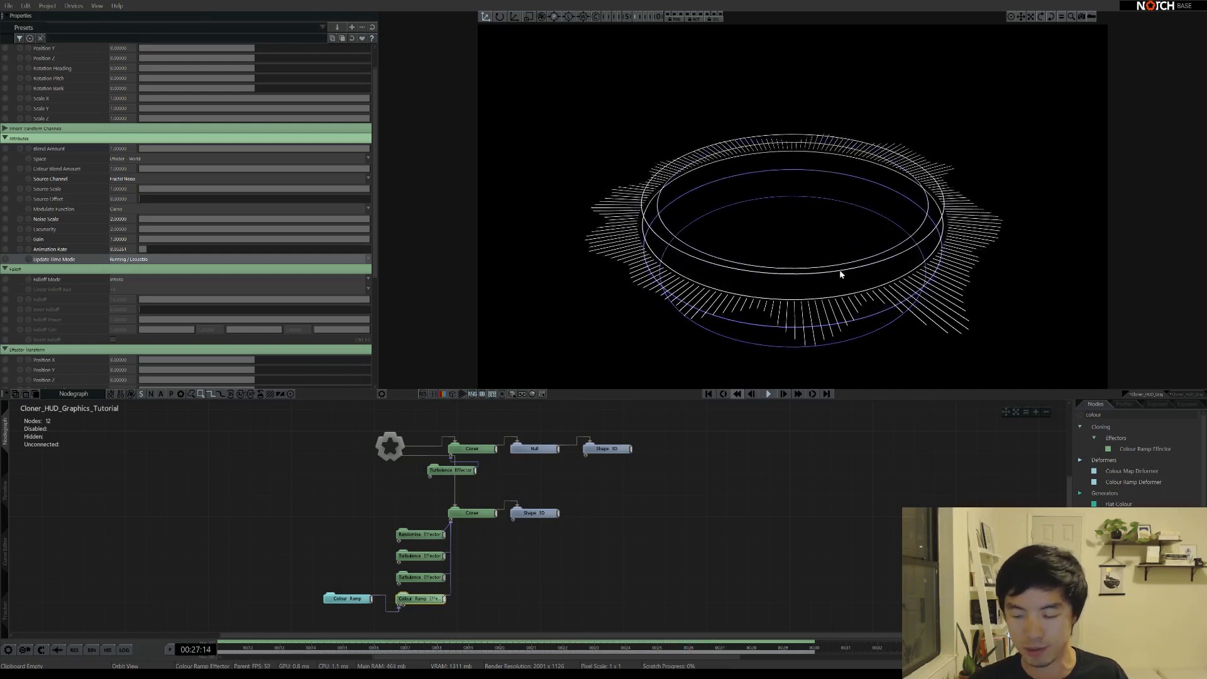
Add a Glow node connected to Root and raise its Threshold to about 0.1
{"action": "left_click", "coordinate": [1115, 413]}
{"action": "type", "text": "gl"}
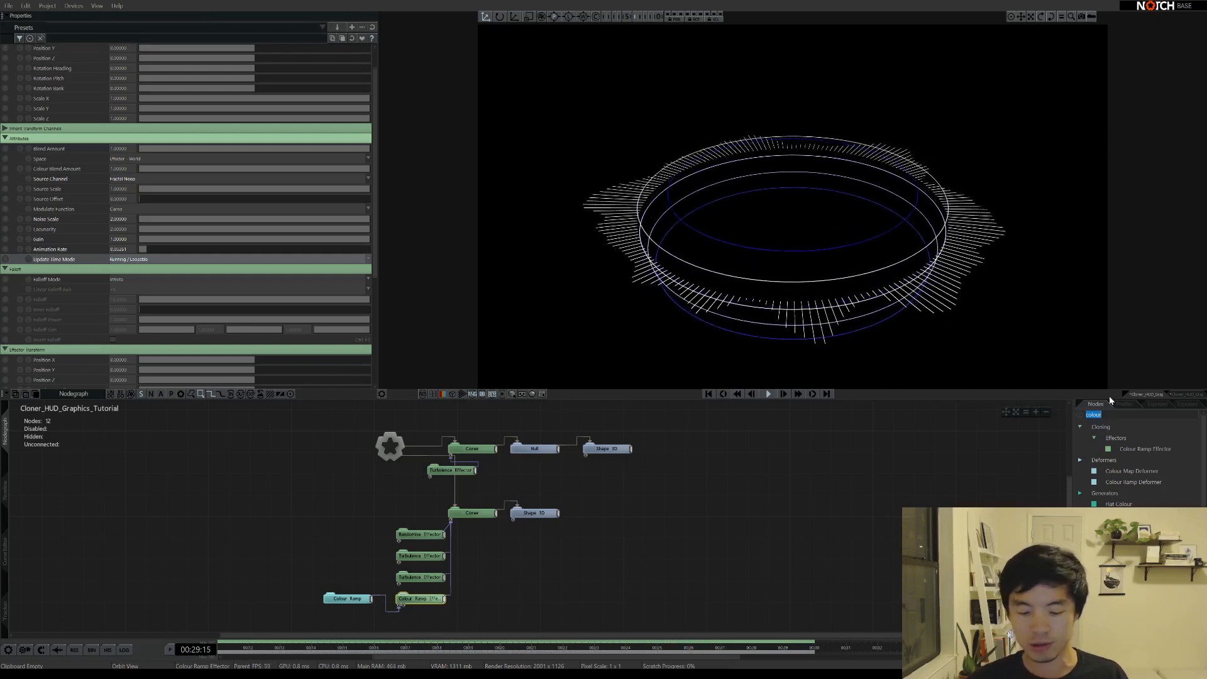
{"action": "type", "text": "ow"}
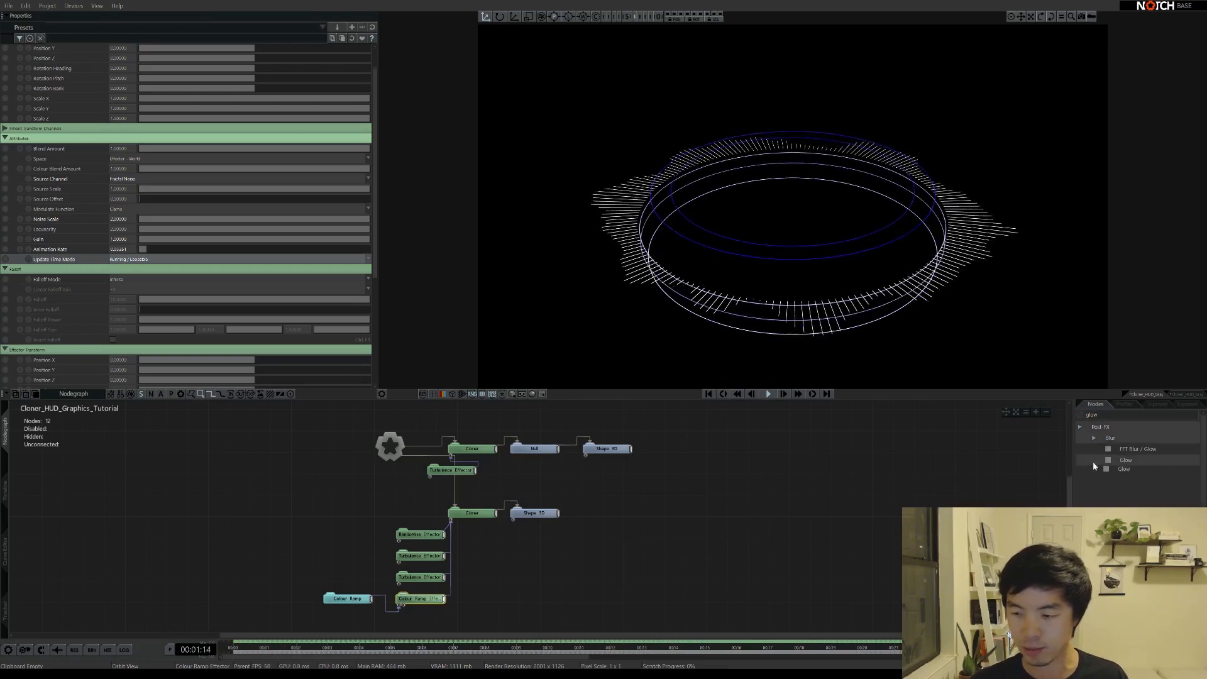
{"action": "left_click_drag", "start_coordinate": [299, 445], "coordinate": [300, 446]}
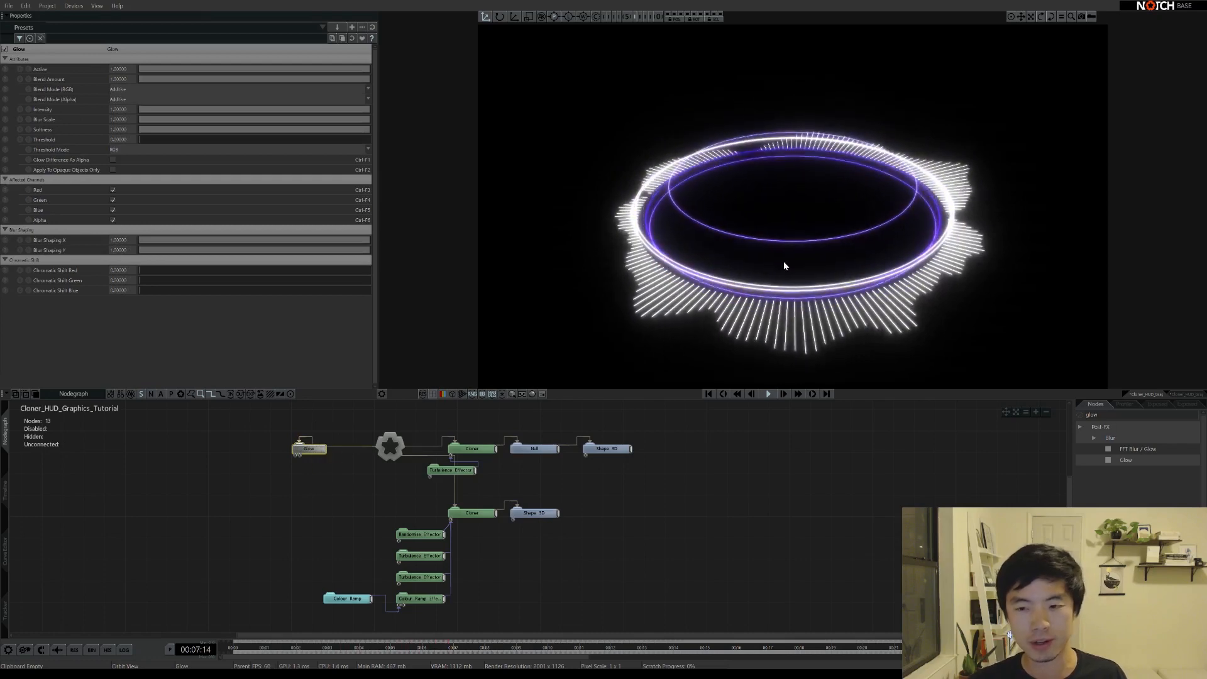
{"action": "mouse_move", "coordinate": [790, 274]}
{"action": "middle_mouse_down"}
{"action": "mouse_move", "coordinate": [795, 236]}
{"action": "mouse_move", "coordinate": [826, 221]}
{"action": "mouse_move", "coordinate": [830, 239]}
{"action": "mouse_move", "coordinate": [800, 278]}
{"action": "middle_mouse_up"}
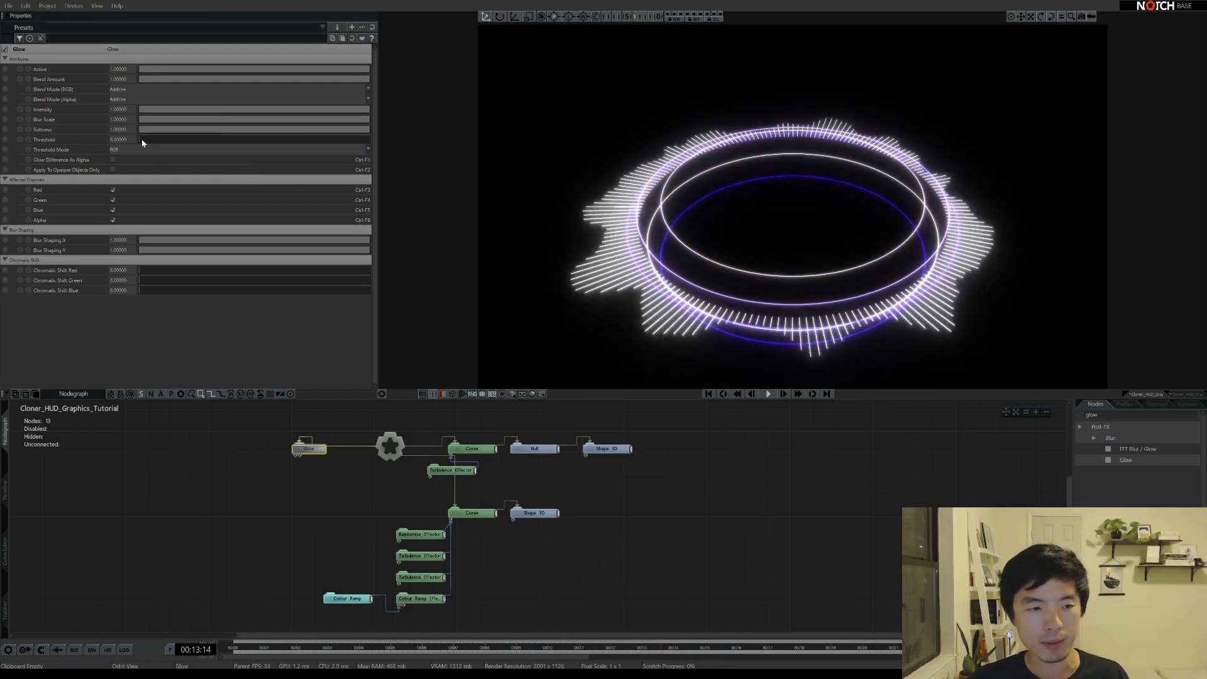
{"action": "left_click_drag", "start_coordinate": [142, 139], "coordinate": [172, 141]}
{"action": "middle_click_drag", "start_coordinate": [620, 559], "coordinate": [609, 522]}
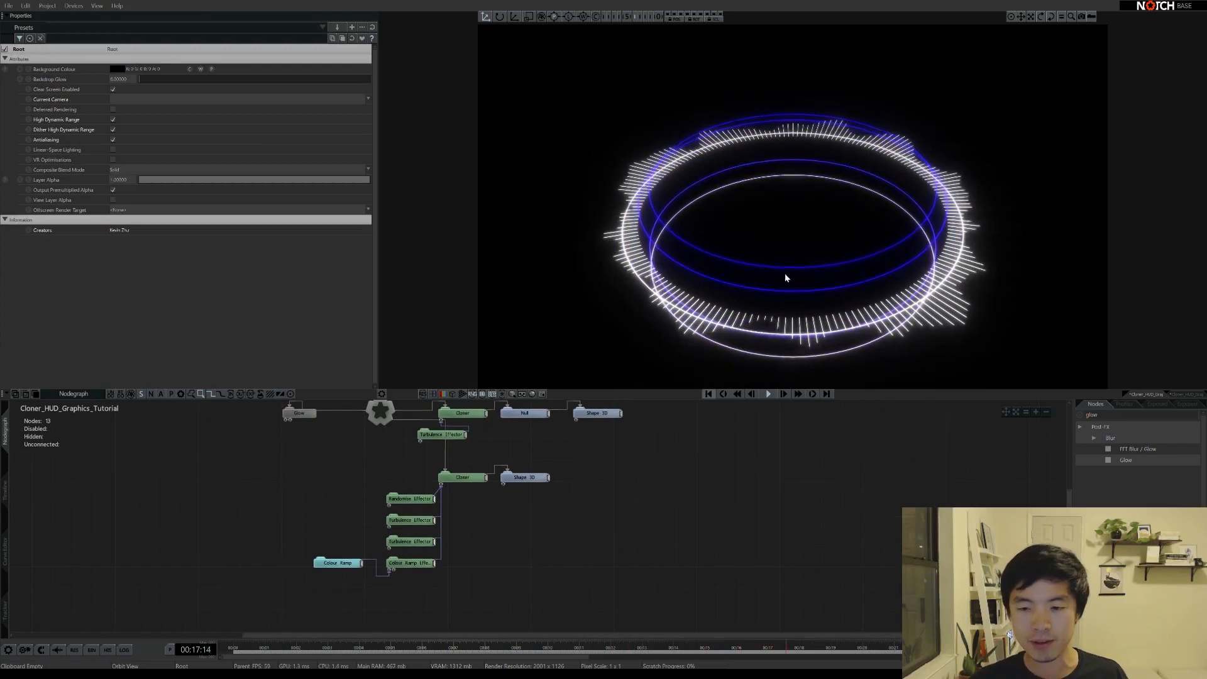
Box-select the lower cloner nodes and move the group to the right in the nodegraph
{"action": "middle_click_drag", "start_coordinate": [785, 272], "coordinate": [789, 232]}
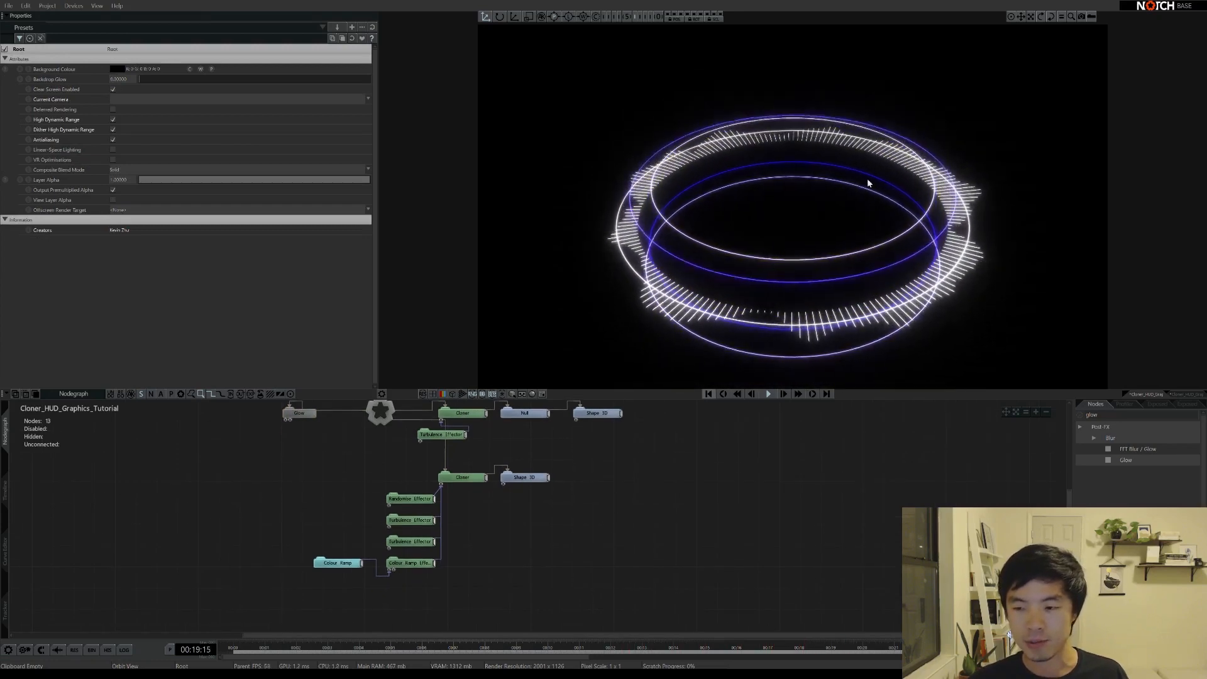
{"action": "middle_click_drag", "start_coordinate": [803, 263], "coordinate": [723, 236]}
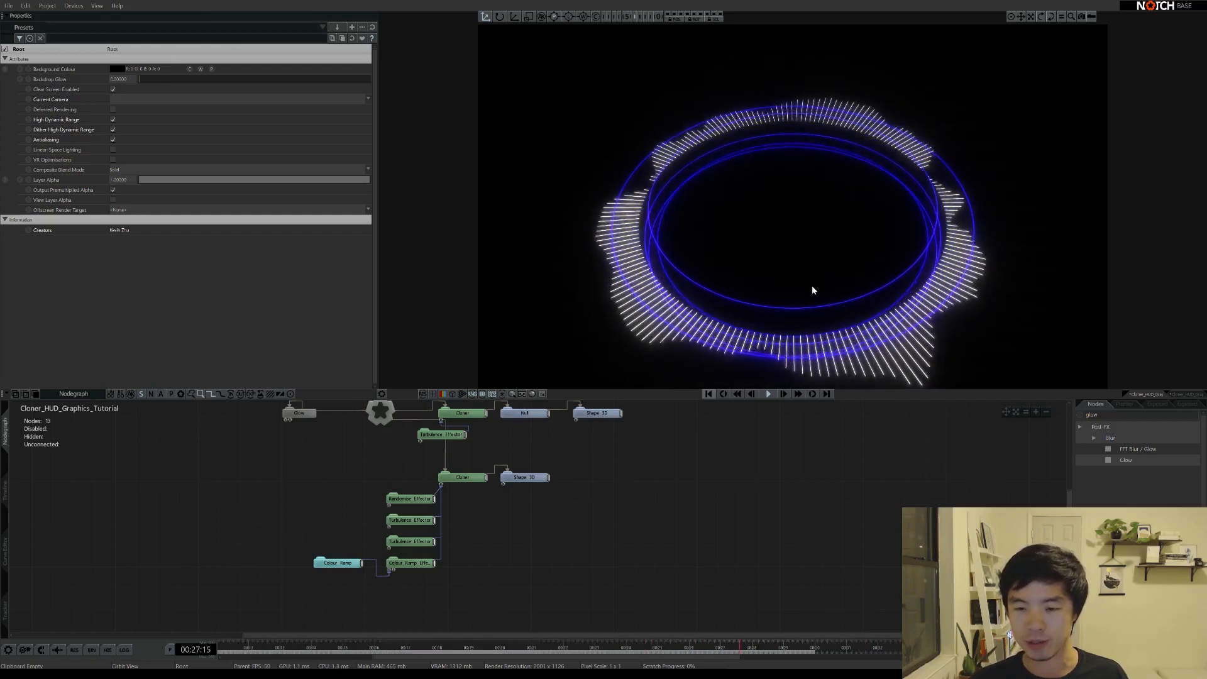
{"action": "middle_click_drag", "start_coordinate": [607, 486], "coordinate": [559, 517]}
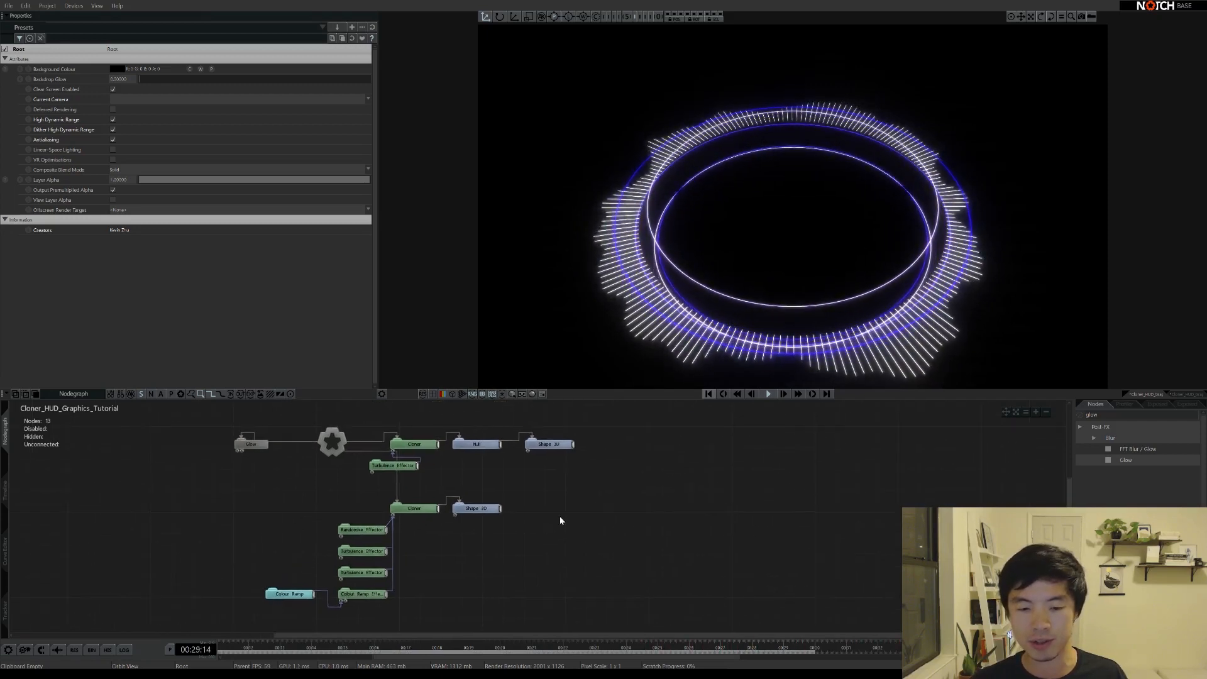
{"action": "left_click", "coordinate": [332, 444]}
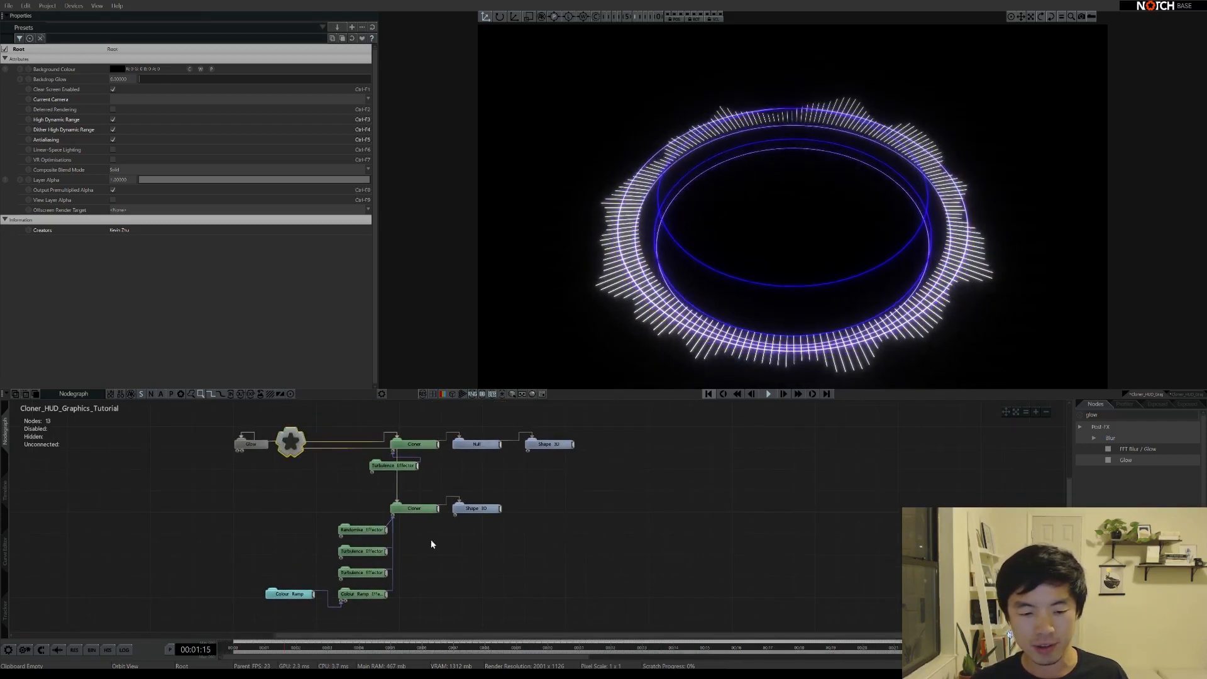
{"action": "middle_click_drag", "start_coordinate": [457, 549], "coordinate": [433, 527]}
{"action": "scroll", "coordinate": [433, 527], "scroll_direction": "down", "scroll_amount": 1}
{"action": "left_click_drag", "start_coordinate": [596, 566], "coordinate": [333, 425]}
{"action": "left_click_drag", "start_coordinate": [392, 458], "coordinate": [436, 458]}
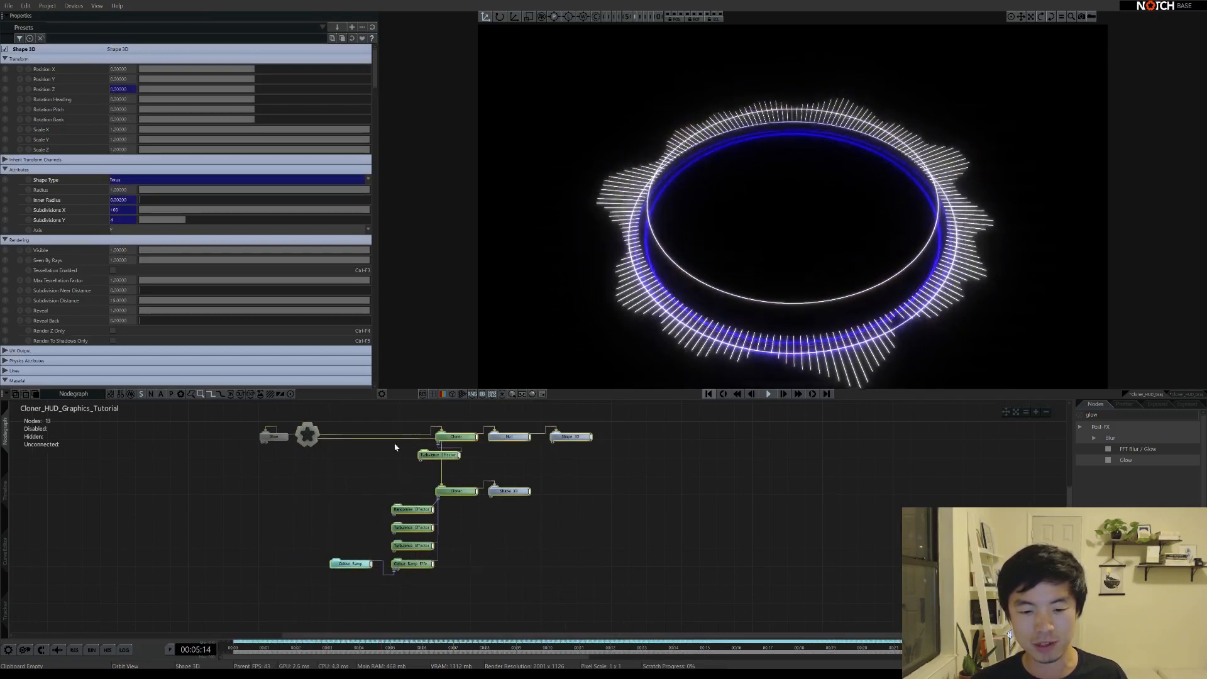
Nudge the Shape 3D node slightly left and deselect all nodes
{"action": "left_click", "coordinate": [435, 456]}
{"action": "middle_click_drag", "start_coordinate": [522, 472], "coordinate": [448, 486]}
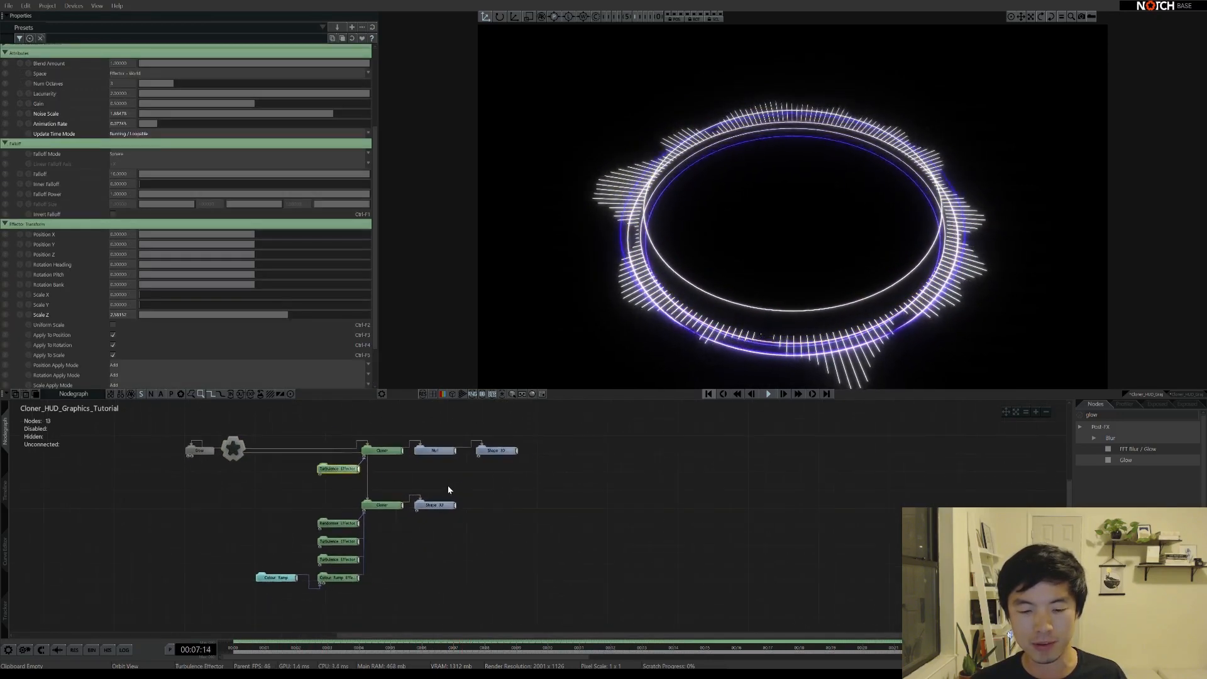
{"action": "left_click_drag", "start_coordinate": [497, 456], "coordinate": [488, 454]}
{"action": "left_click", "coordinate": [501, 509]}
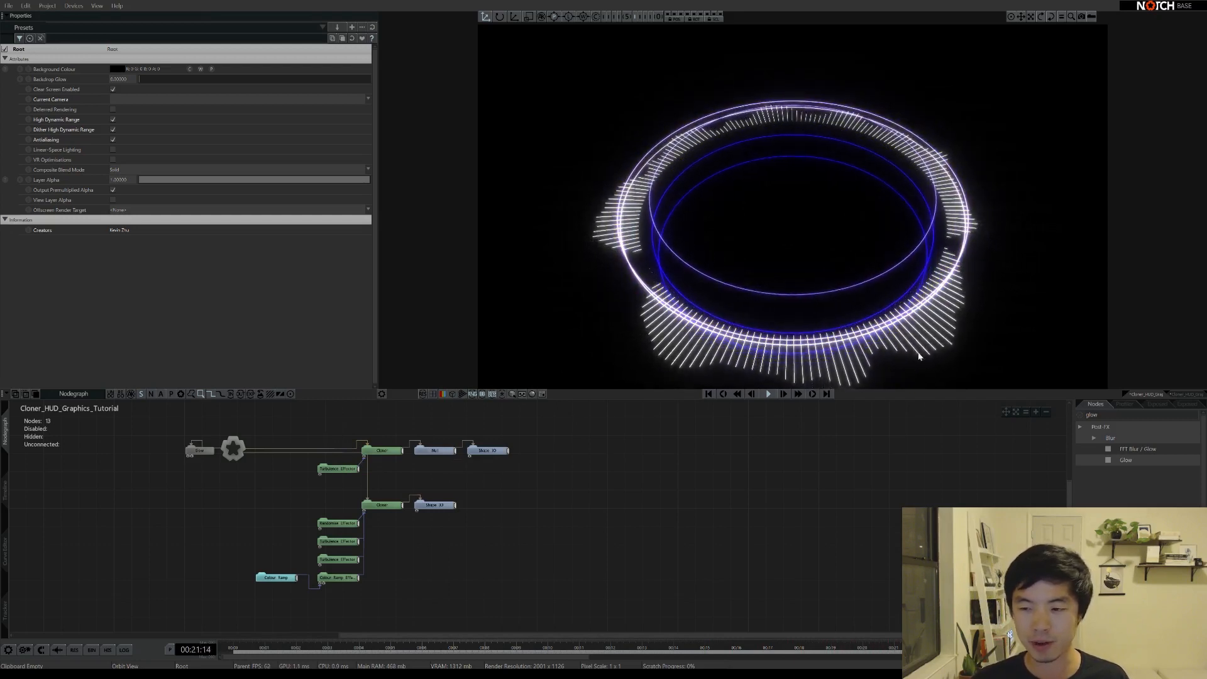
Duplicate the top Cloner, Null, Shape 3D and Turbulence nodes and set the copy's Num Clones to 4
{"action": "left_click_drag", "start_coordinate": [307, 420], "coordinate": [582, 452]}
{"action": "key", "text": "ctrl+d"}
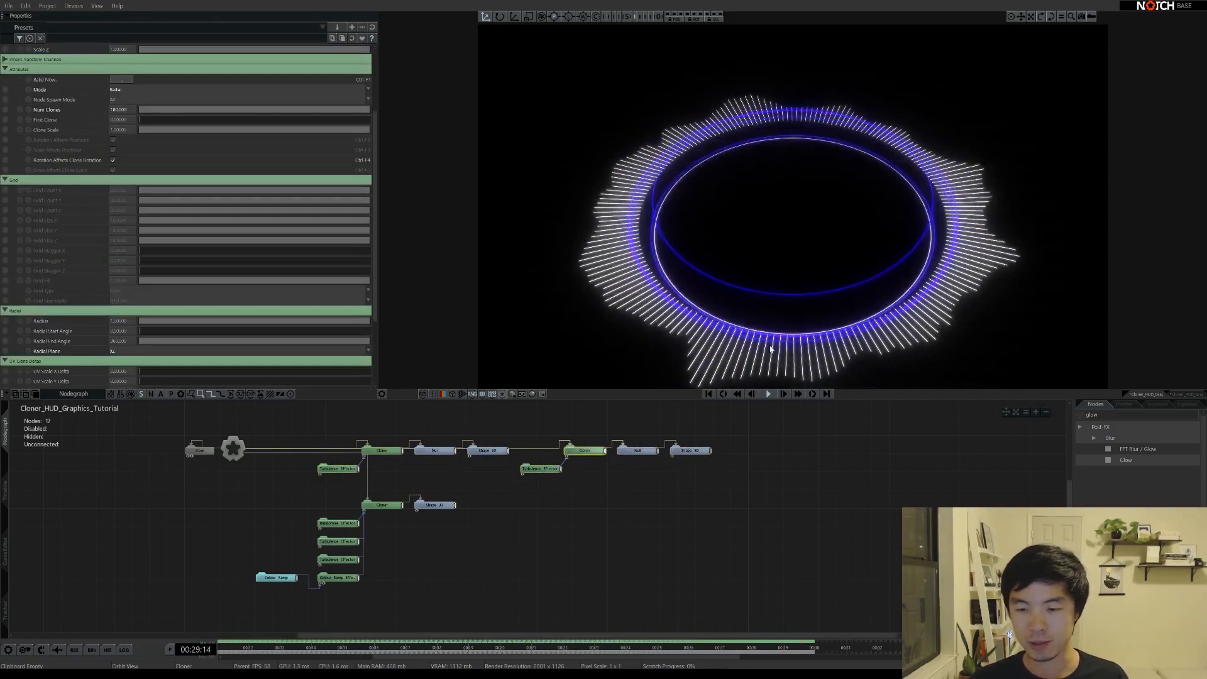
{"action": "left_click", "coordinate": [585, 499]}
{"action": "left_click", "coordinate": [592, 449]}
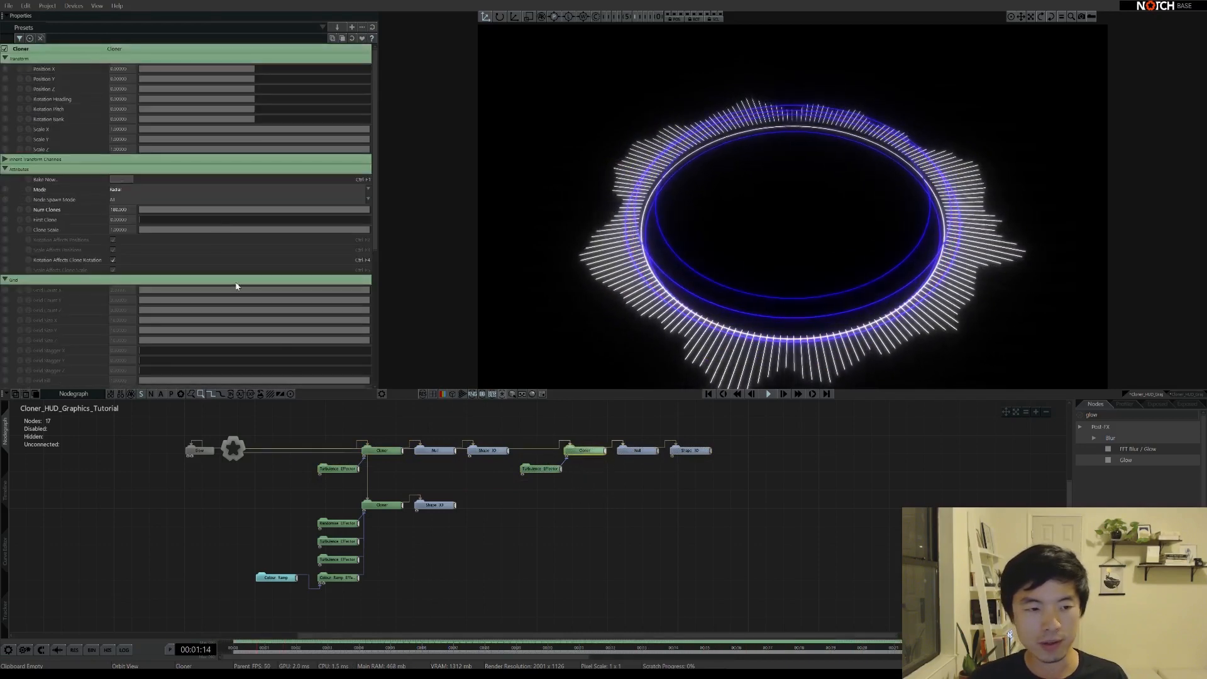
{"action": "left_click_drag", "start_coordinate": [126, 211], "coordinate": [107, 211]}
{"action": "type", "text": "4"}
{"action": "key", "text": "Return"}
Shrink the four clones' radial Radius to about 0.5
{"action": "scroll", "coordinate": [107, 211], "scroll_direction": "down", "scroll_amount": 3}
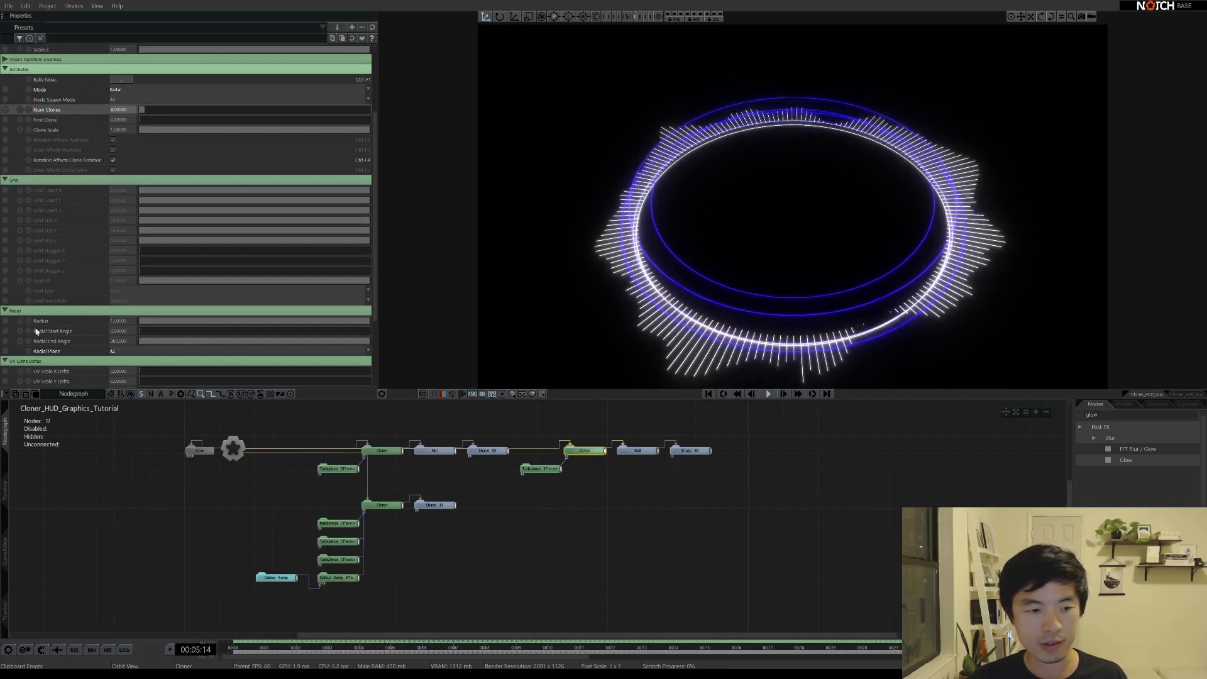
{"action": "scroll", "coordinate": [36, 332], "scroll_direction": "down", "scroll_amount": 1}
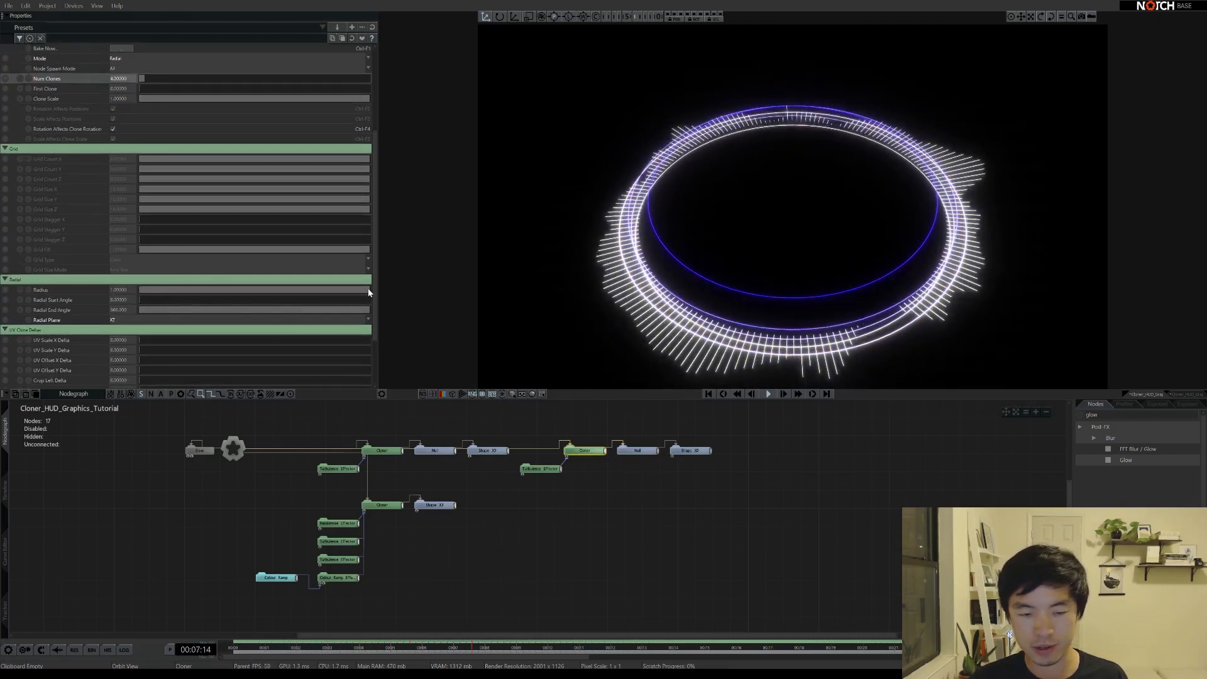
{"action": "left_click_drag", "start_coordinate": [368, 290], "coordinate": [288, 288]}
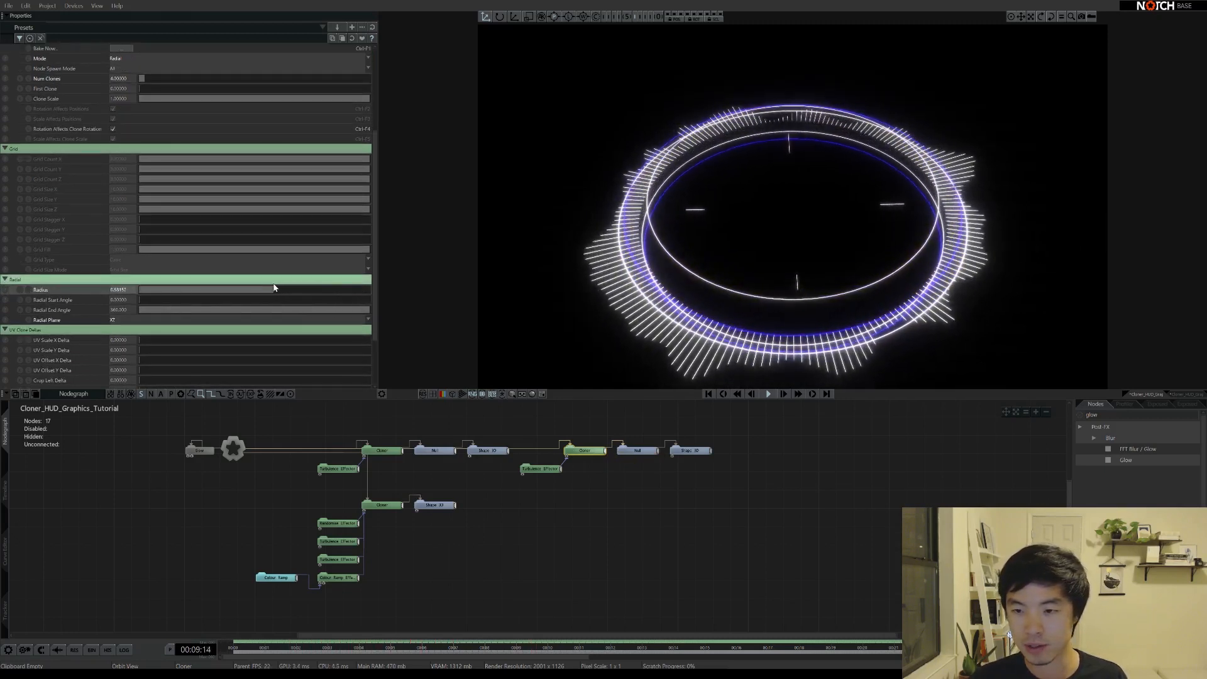
{"action": "mouse_move", "coordinate": [782, 240]}
{"action": "left_mouse_down"}
{"action": "mouse_move", "coordinate": [773, 315]}
{"action": "mouse_move", "coordinate": [784, 250]}
{"action": "left_mouse_up"}
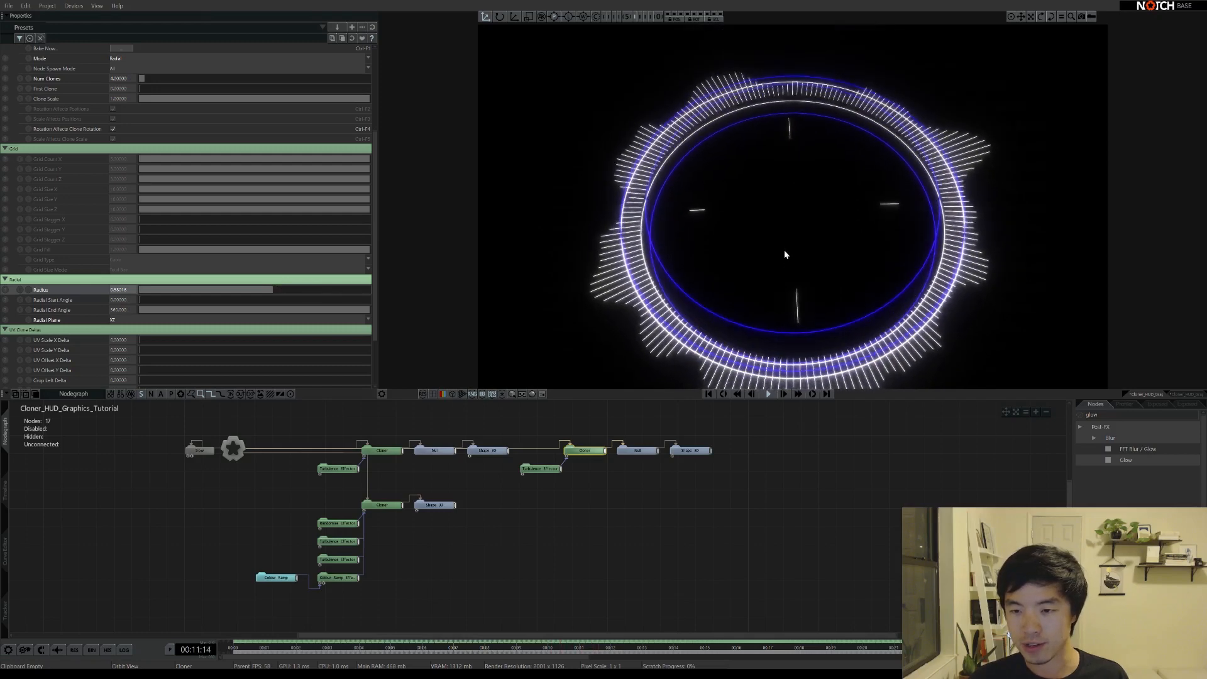
Change the duplicated Shape 3D to a Torus and shrink its Radius into small markers
{"action": "left_click", "coordinate": [691, 451]}
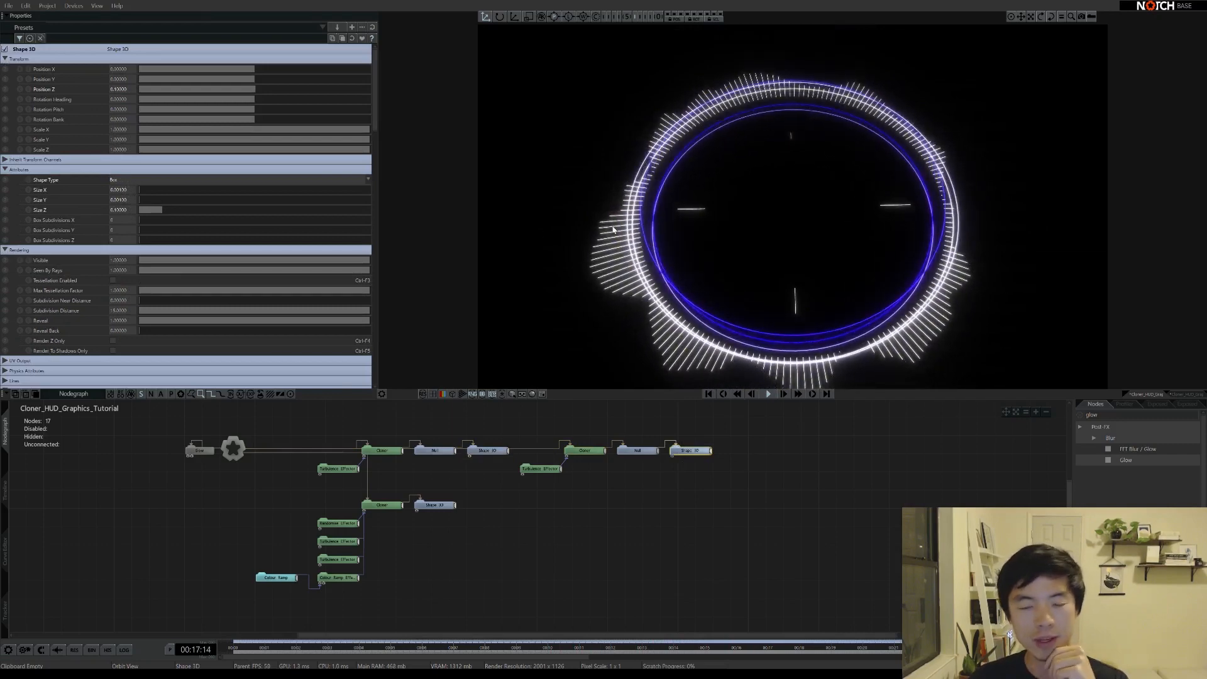
{"action": "left_click", "coordinate": [130, 180]}
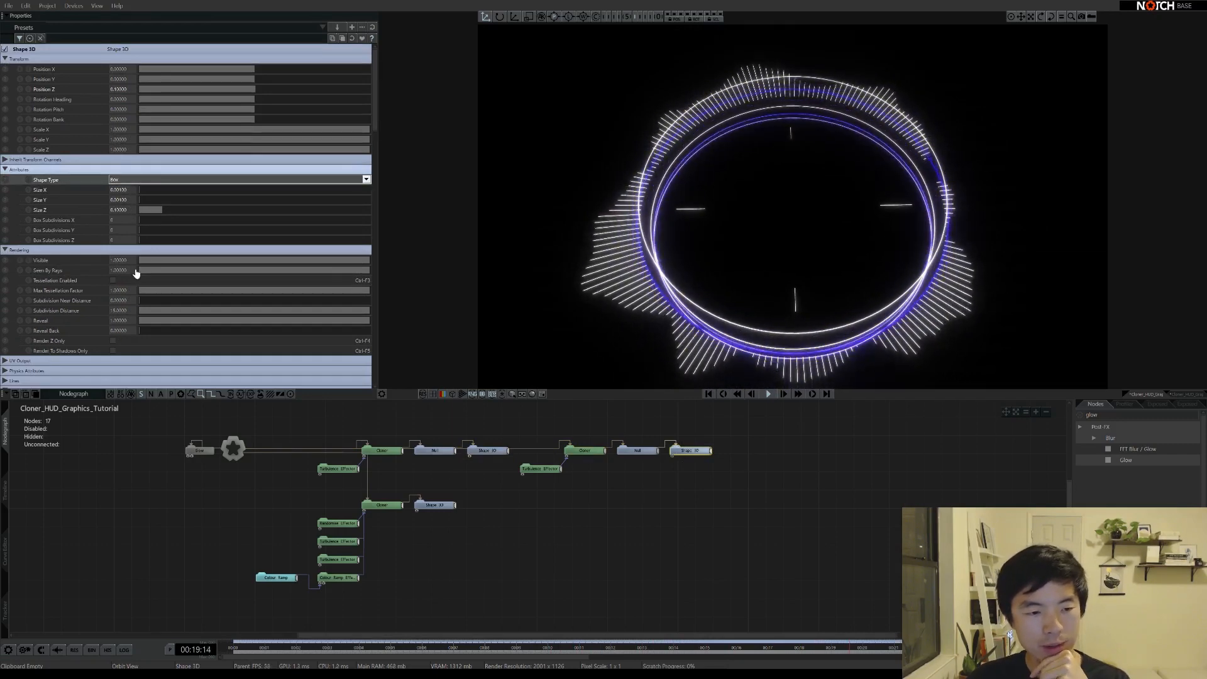
{"action": "left_click", "coordinate": [121, 219]}
{"action": "mouse_move", "coordinate": [148, 201]}
{"action": "left_mouse_down"}
{"action": "mouse_move", "coordinate": [184, 202]}
{"action": "mouse_move", "coordinate": [141, 197]}
{"action": "left_mouse_up"}
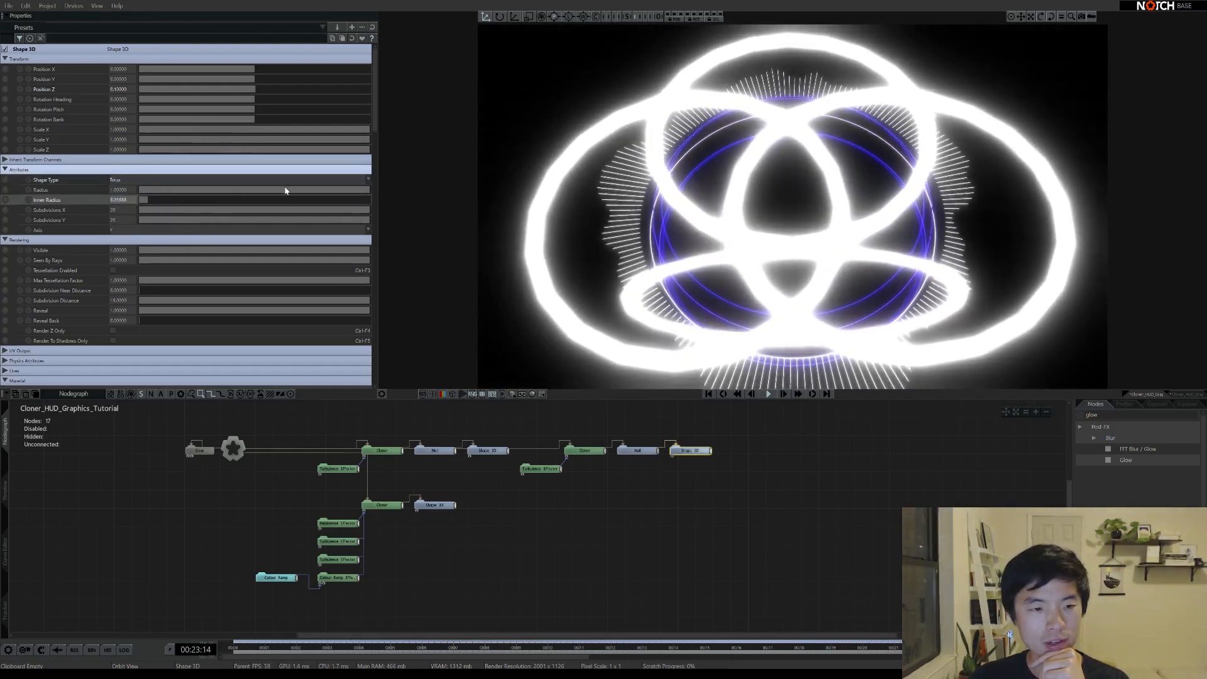
{"action": "left_click_drag", "start_coordinate": [286, 190], "coordinate": [143, 202]}
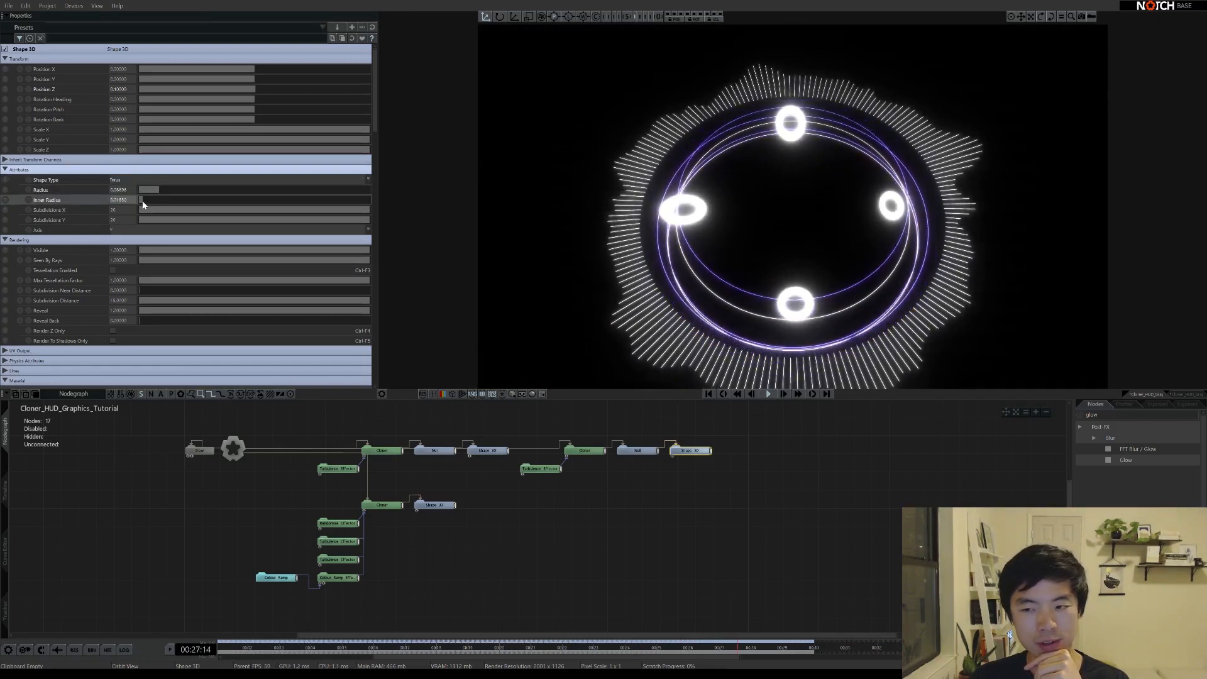
Set the torus Subdivisions X to 3 so the markers become triangles
{"action": "left_click", "coordinate": [541, 469]}
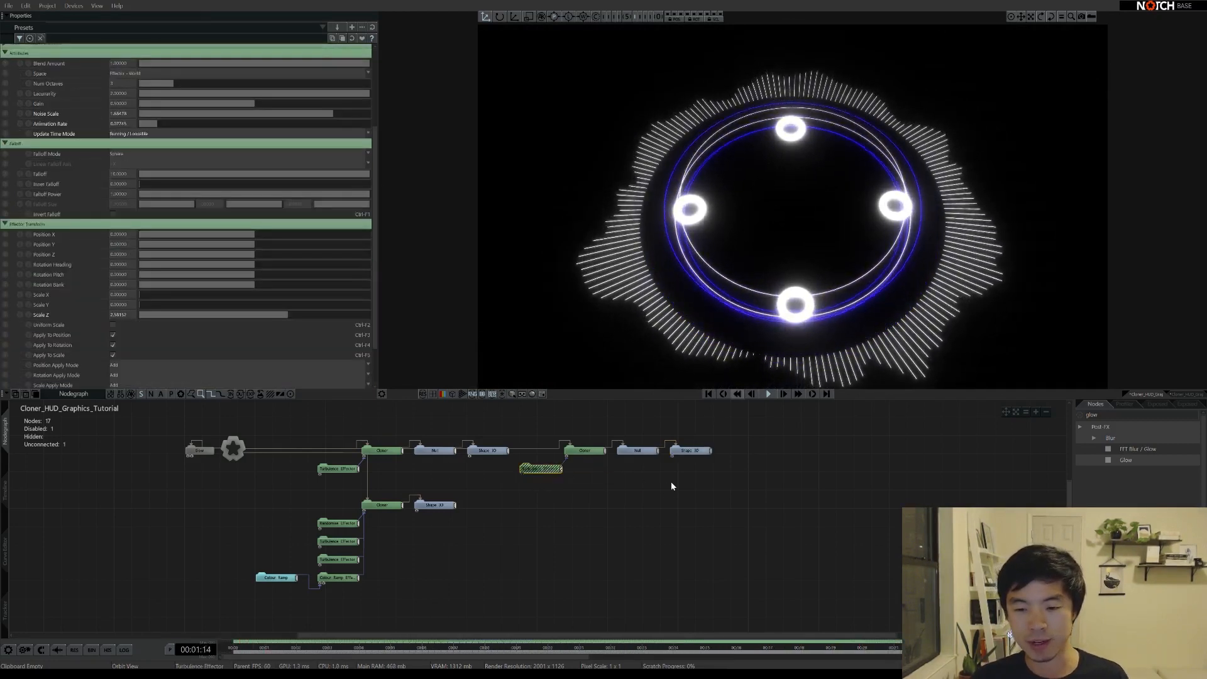
{"action": "left_click", "coordinate": [690, 450]}
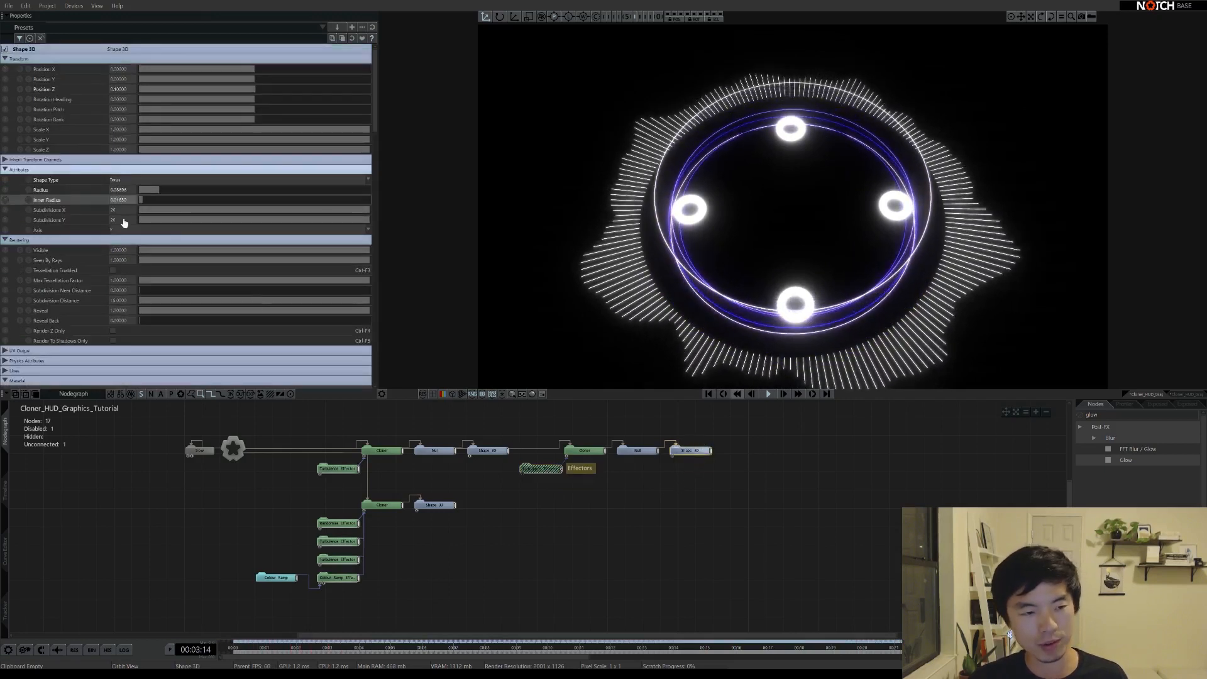
{"action": "left_click_drag", "start_coordinate": [233, 209], "coordinate": [175, 214]}
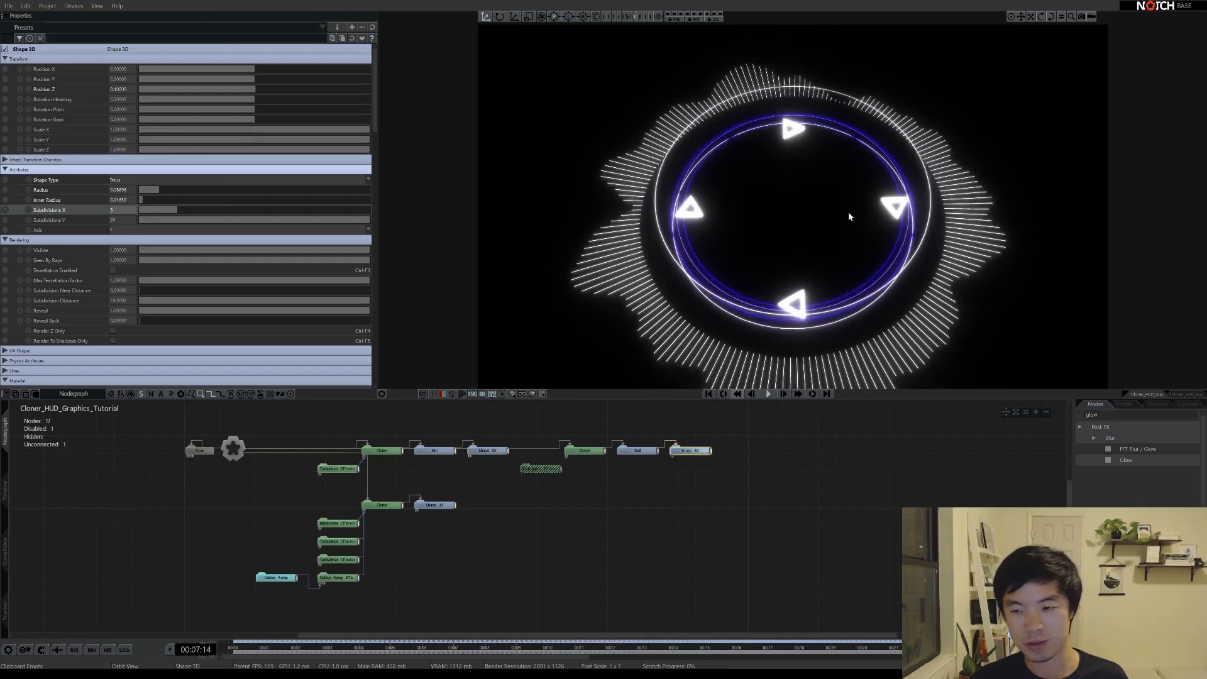
{"action": "right_click_drag", "start_coordinate": [811, 192], "coordinate": [804, 259]}
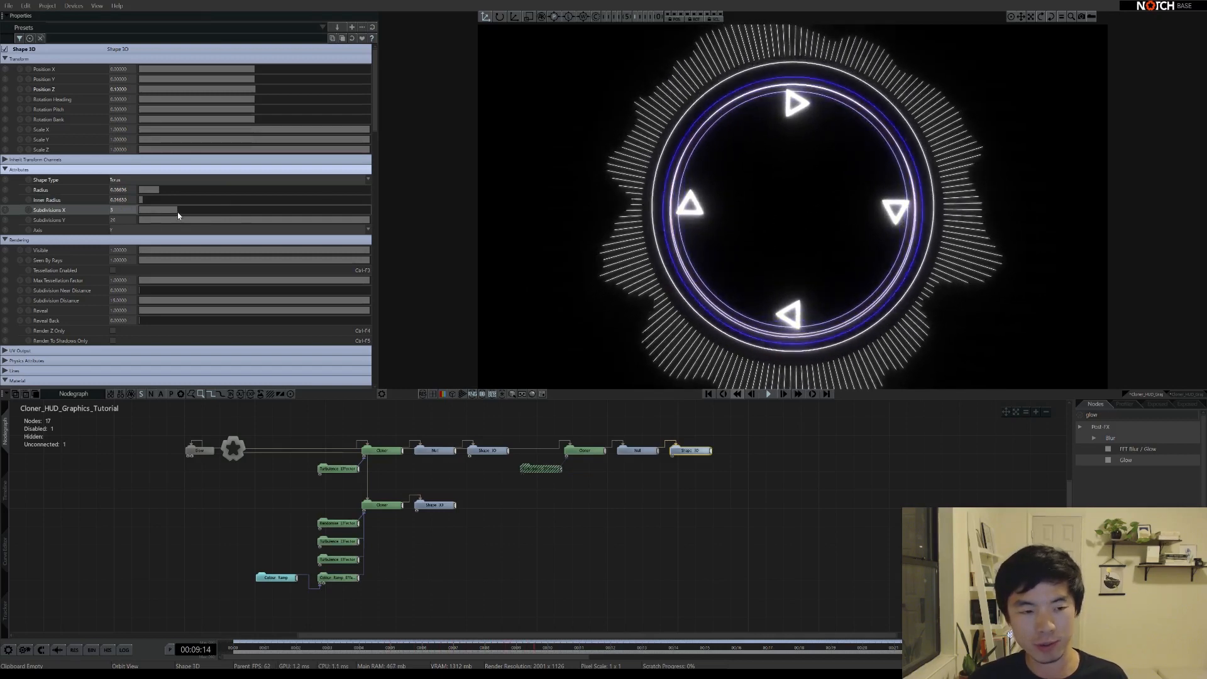
{"action": "mouse_move", "coordinate": [178, 213]}
{"action": "left_mouse_down"}
{"action": "mouse_move", "coordinate": [215, 216]}
{"action": "mouse_move", "coordinate": [181, 215]}
{"action": "left_mouse_up"}
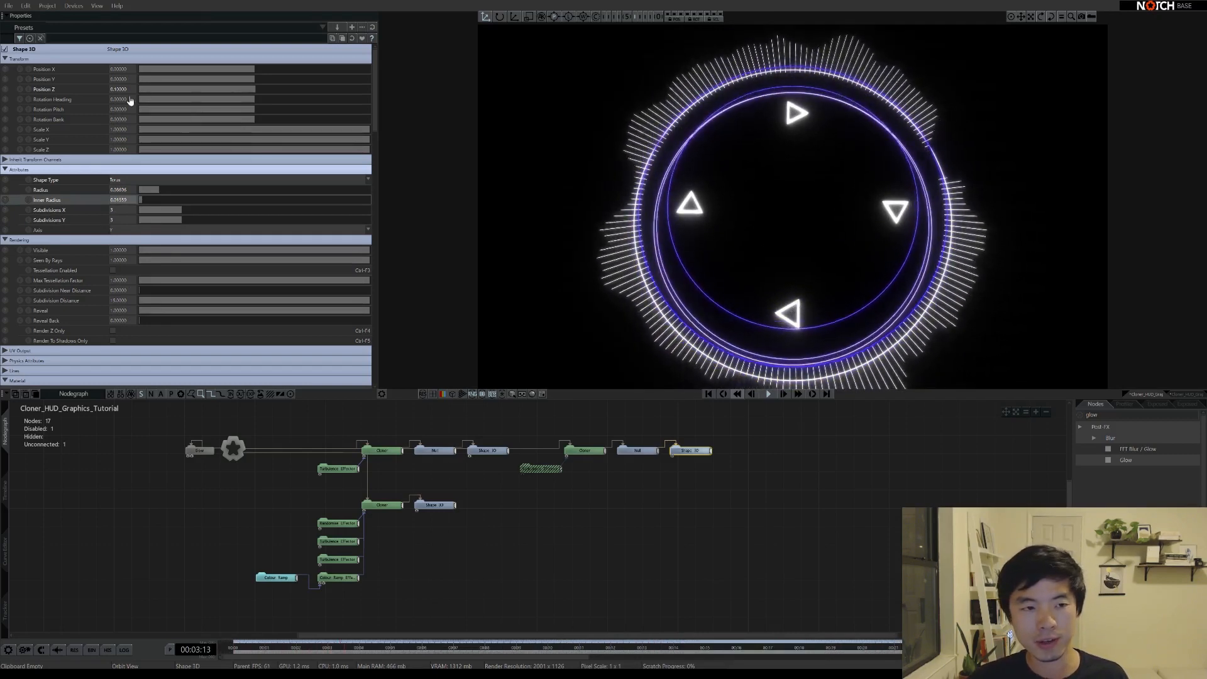
Set the torus Position Z to 0 and Rotation Heading to about -29
{"action": "left_click", "coordinate": [123, 89]}
{"action": "type", "text": "0"}
{"action": "key", "text": "Return"}
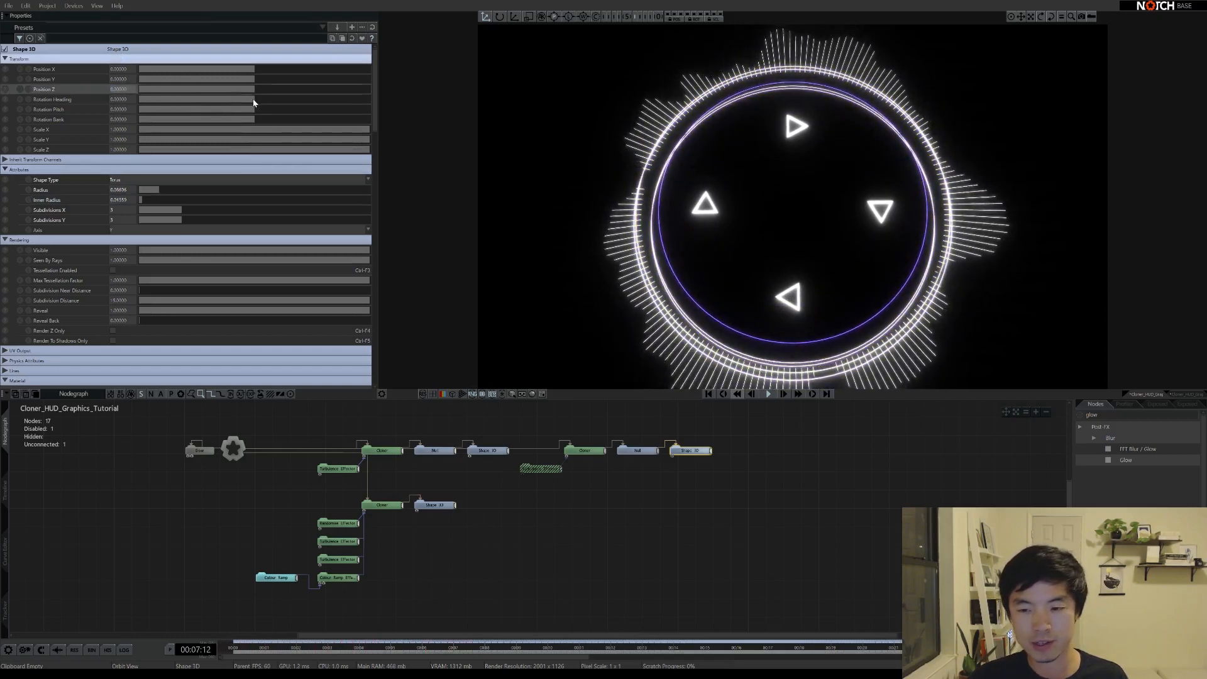
{"action": "left_click_drag", "start_coordinate": [254, 103], "coordinate": [238, 96]}
Set Rotation Heading to exactly -30 and enlarge the triangle torus Radius slightly
{"action": "double_click", "coordinate": [128, 101]}
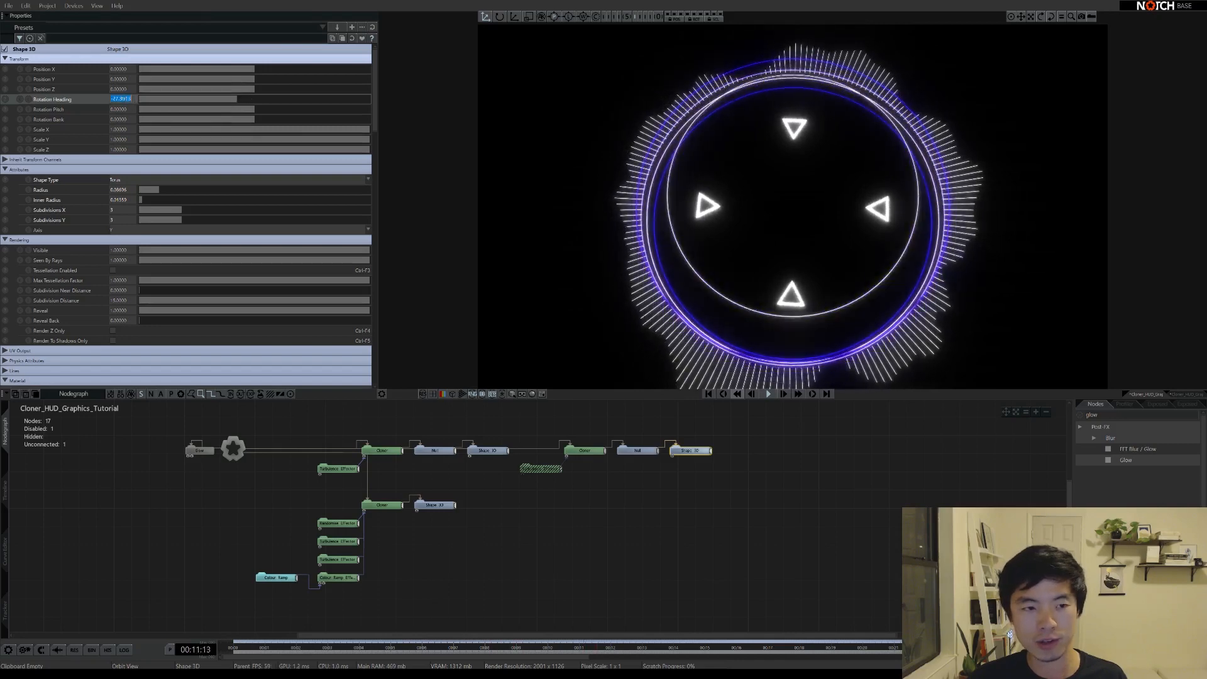
{"action": "type", "text": "-30"}
{"action": "key", "text": "Return"}
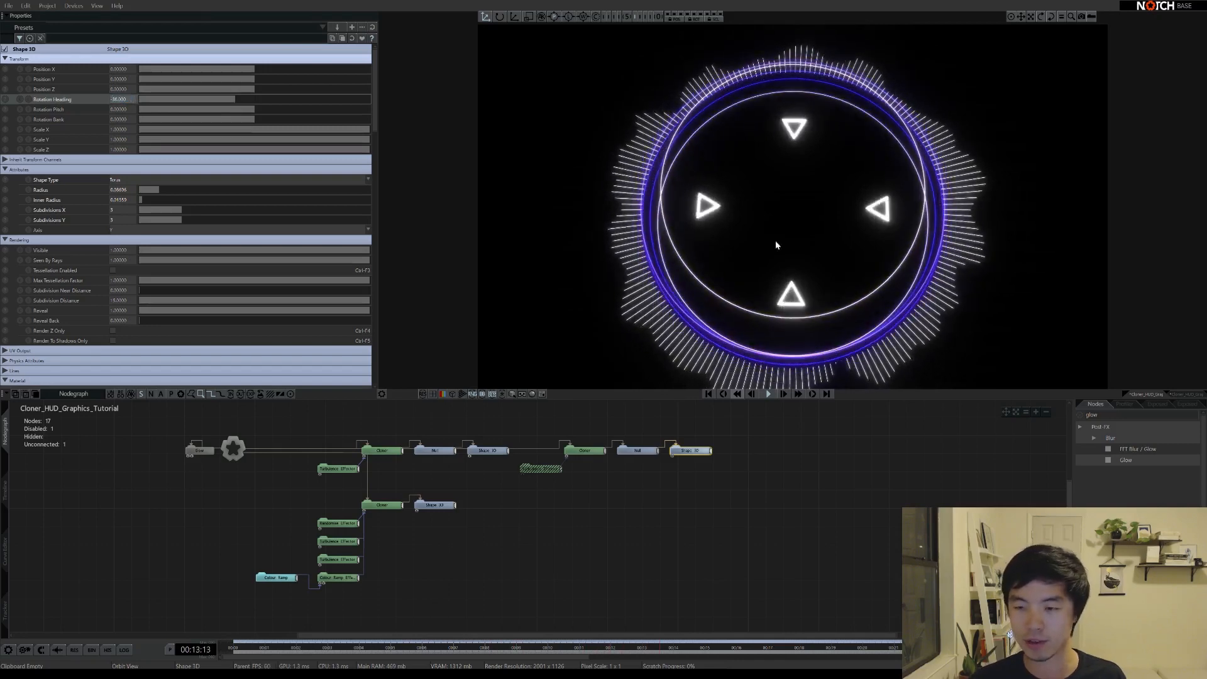
{"action": "left_click_drag", "start_coordinate": [776, 242], "coordinate": [797, 261]}
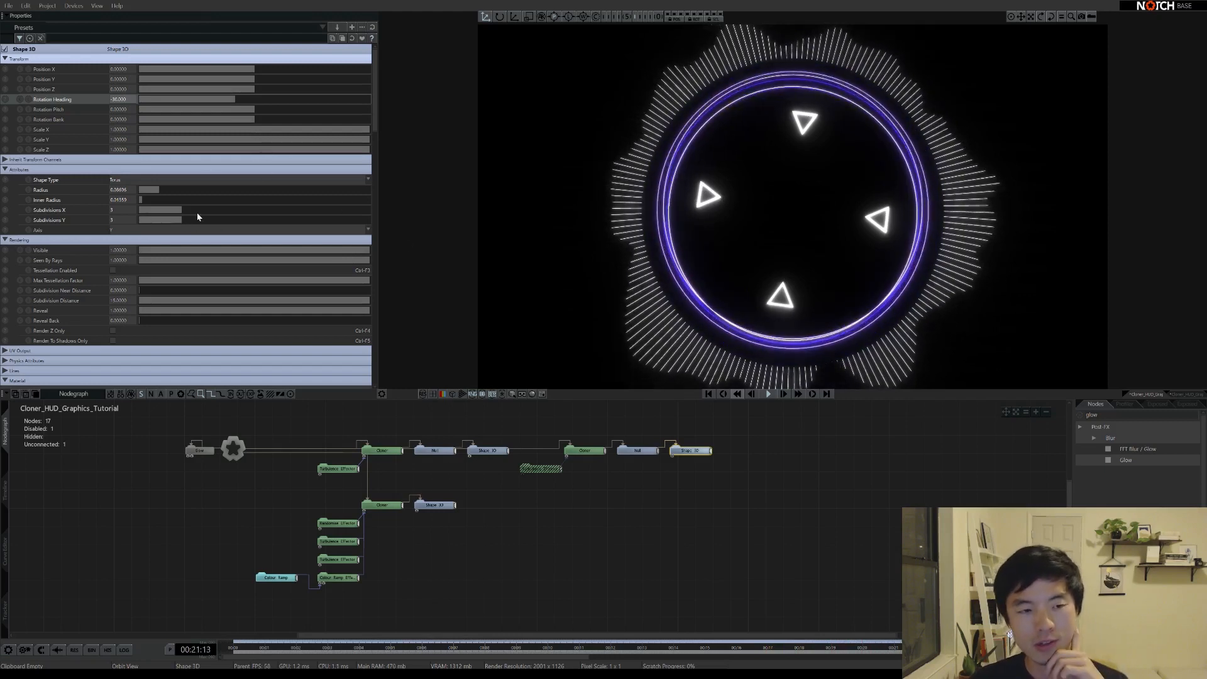
{"action": "left_click_drag", "start_coordinate": [158, 188], "coordinate": [160, 187]}
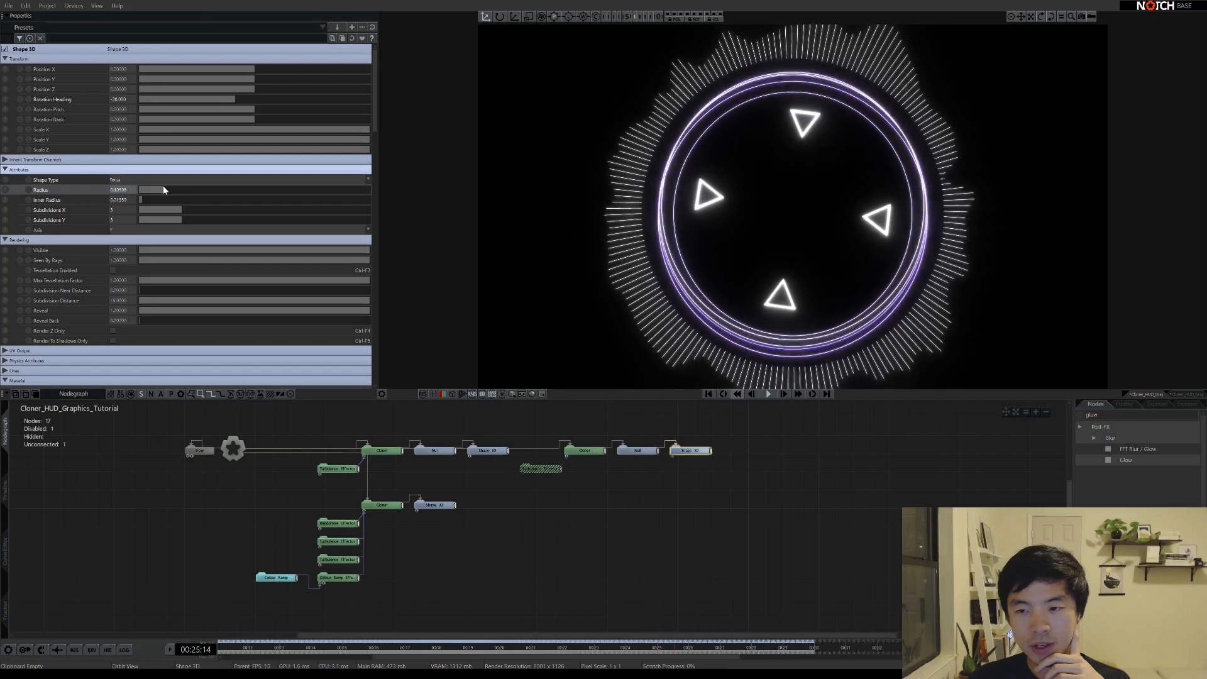
Raise the second Cloner's radial Radius to about 0.73, pushing the triangles outward
{"action": "left_click", "coordinate": [584, 450]}
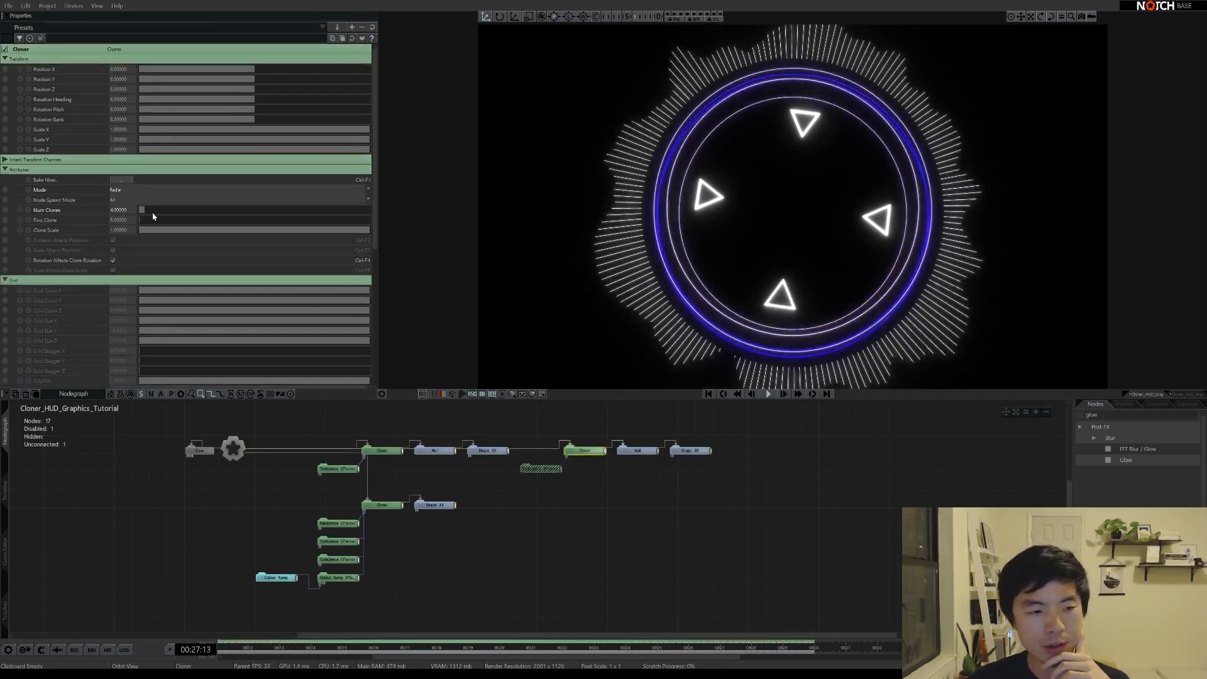
{"action": "scroll", "coordinate": [71, 238], "scroll_direction": "down", "scroll_amount": 5}
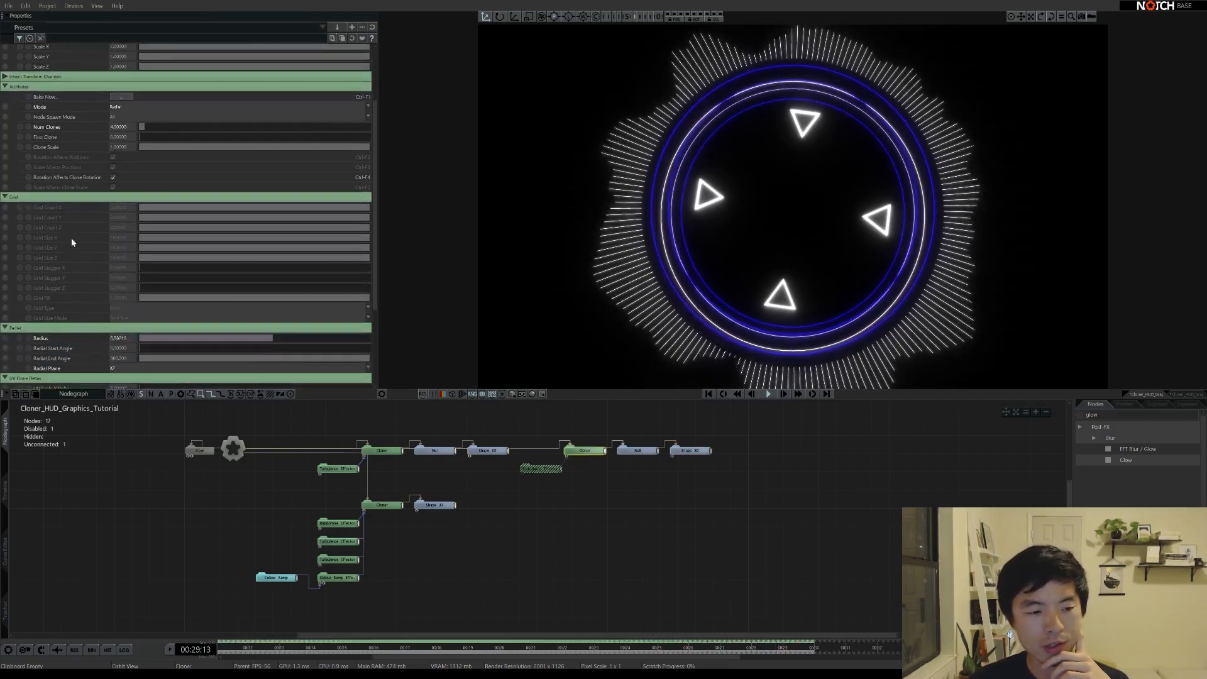
{"action": "left_click_drag", "start_coordinate": [273, 327], "coordinate": [281, 328]}
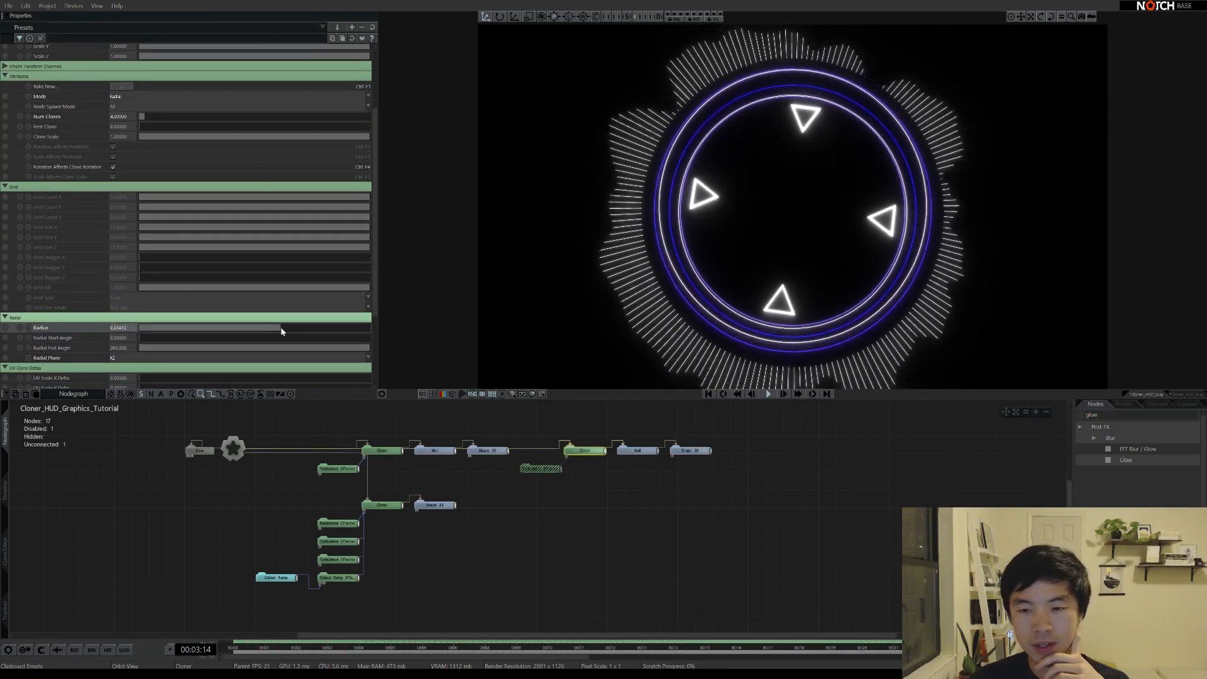
{"action": "mouse_move", "coordinate": [888, 308]}
{"action": "middle_mouse_down"}
{"action": "mouse_move", "coordinate": [898, 246]}
{"action": "mouse_move", "coordinate": [896, 287]}
{"action": "middle_mouse_up"}
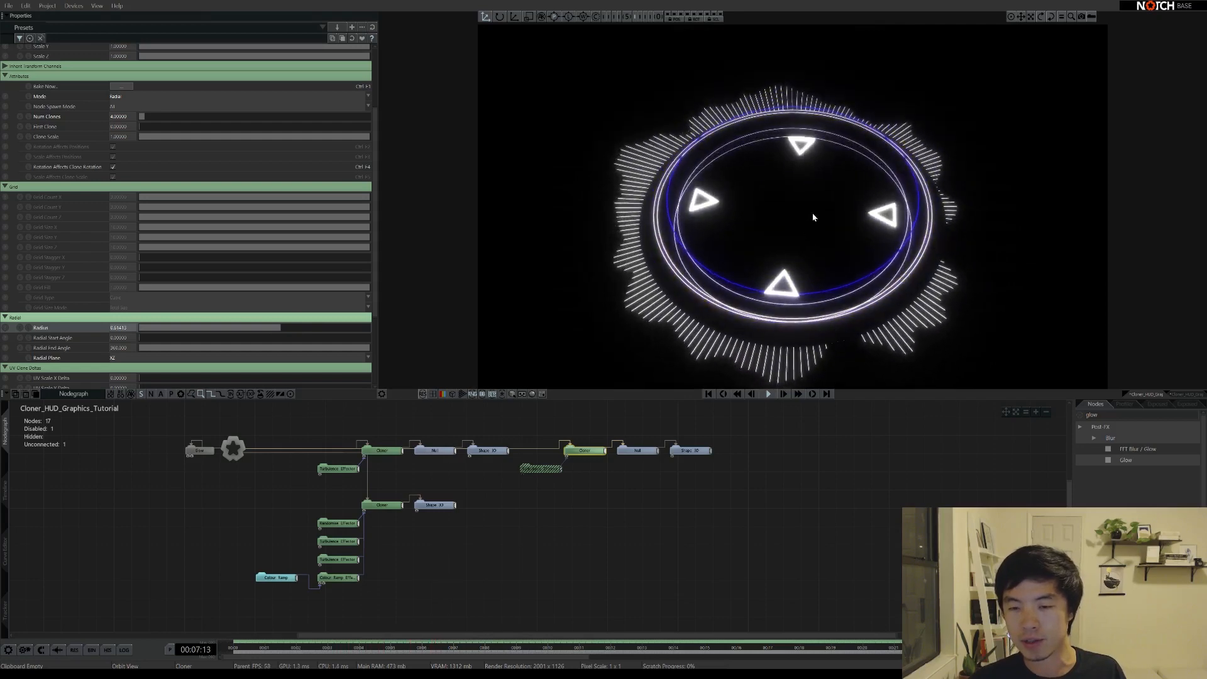
{"action": "middle_click_drag", "start_coordinate": [814, 218], "coordinate": [809, 302]}
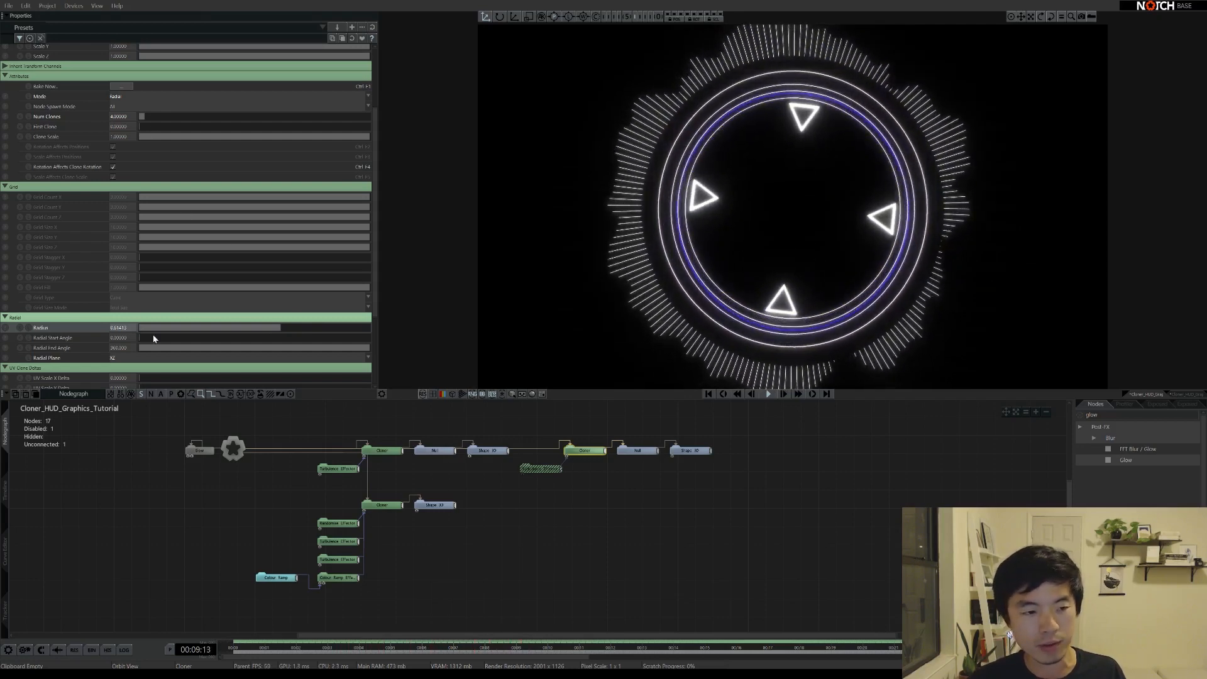
{"action": "left_click_drag", "start_coordinate": [280, 328], "coordinate": [309, 328]}
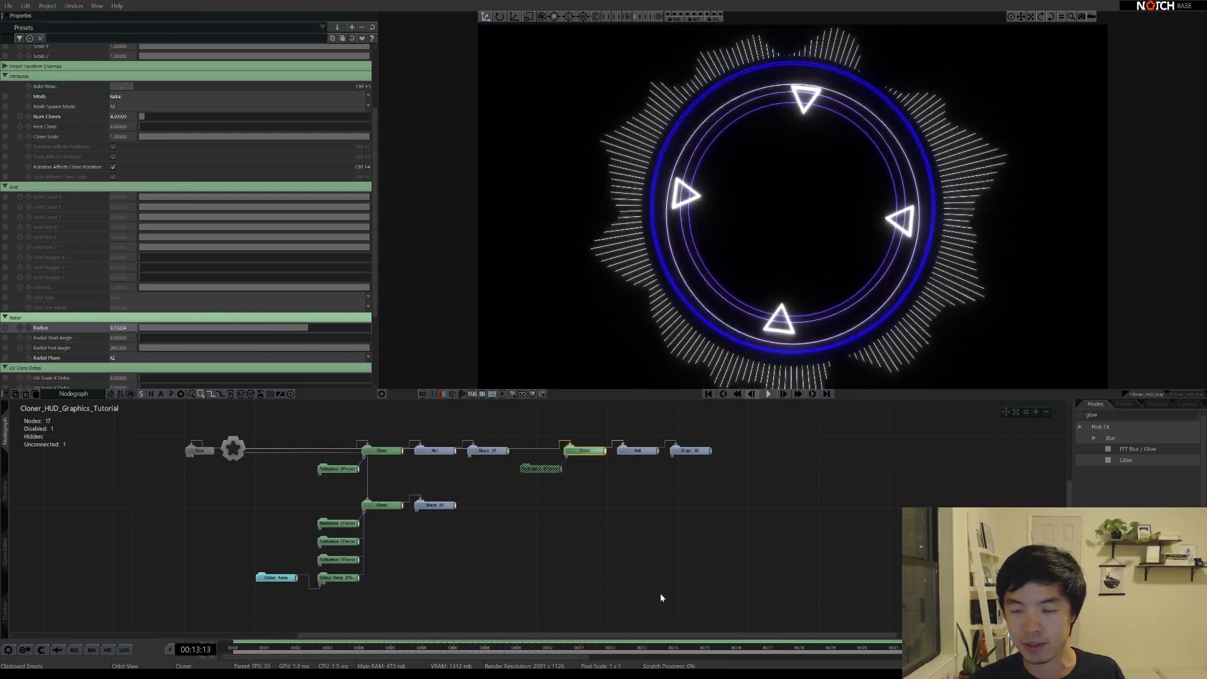
{"action": "middle_click_drag", "start_coordinate": [607, 540], "coordinate": [567, 534]}
Lower the triangle torus Inner Radius to about 0.007 for thinner outlines
{"action": "left_click", "coordinate": [651, 444]}
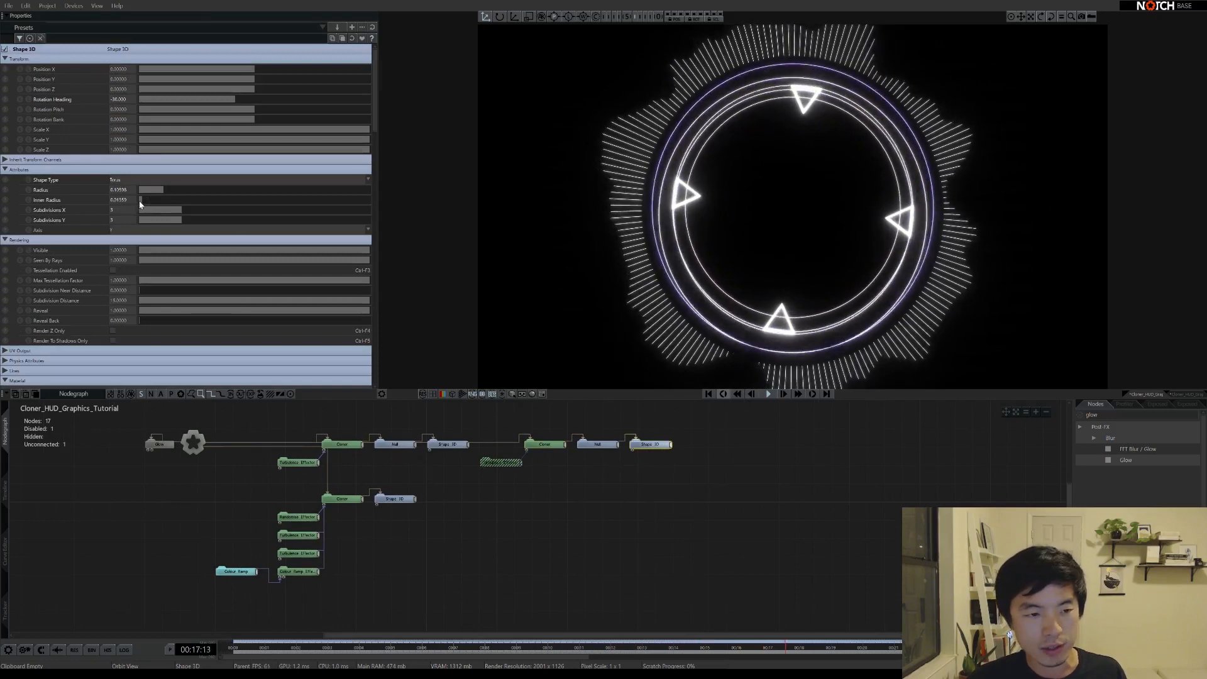
{"action": "left_click_drag", "start_coordinate": [139, 199], "coordinate": [133, 198]}
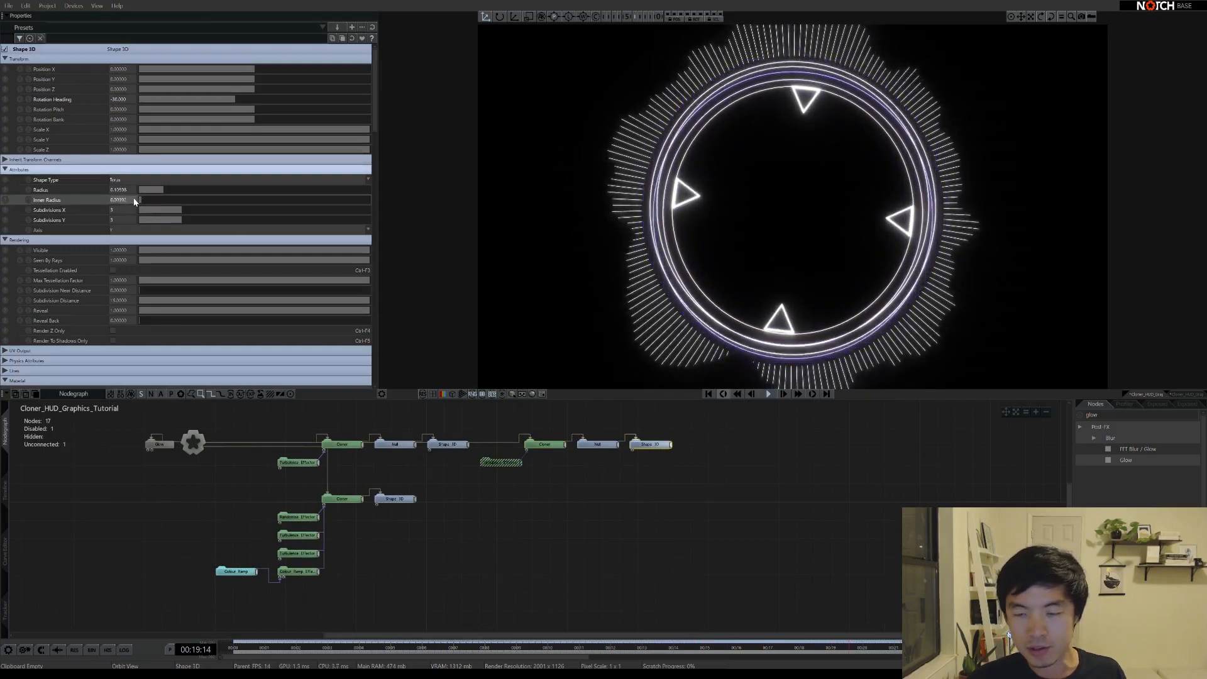
{"action": "left_click_drag", "start_coordinate": [790, 272], "coordinate": [797, 167]}
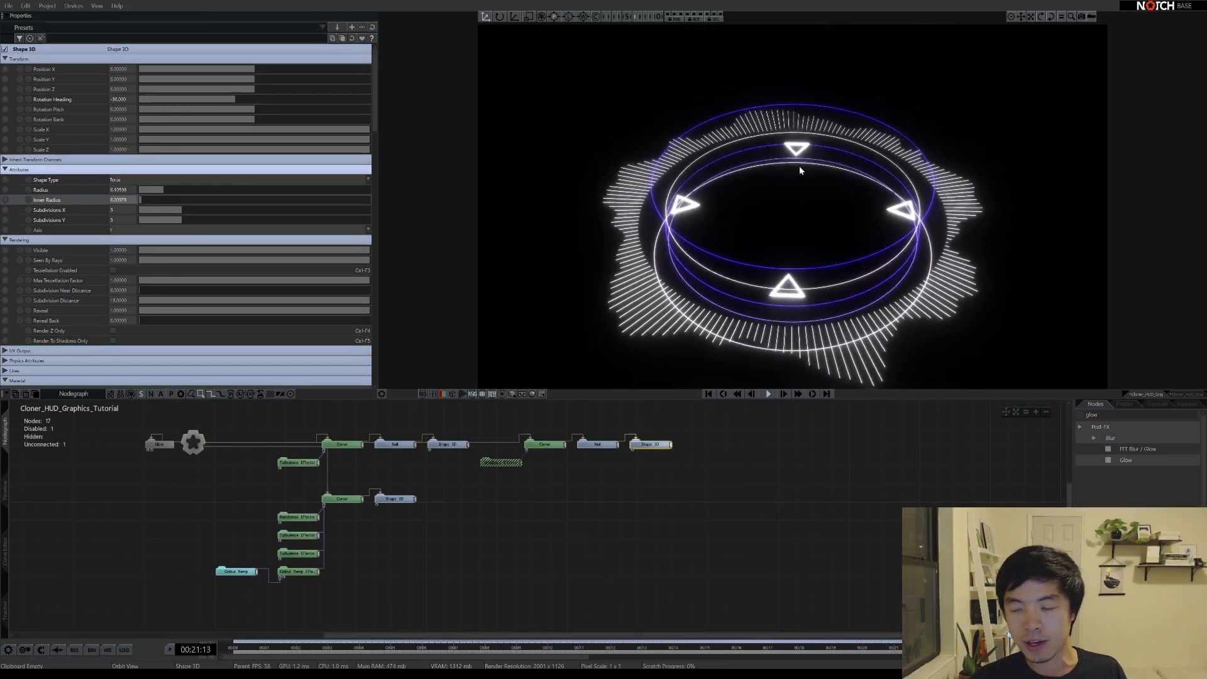
{"action": "left_click_drag", "start_coordinate": [146, 197], "coordinate": [142, 200]}
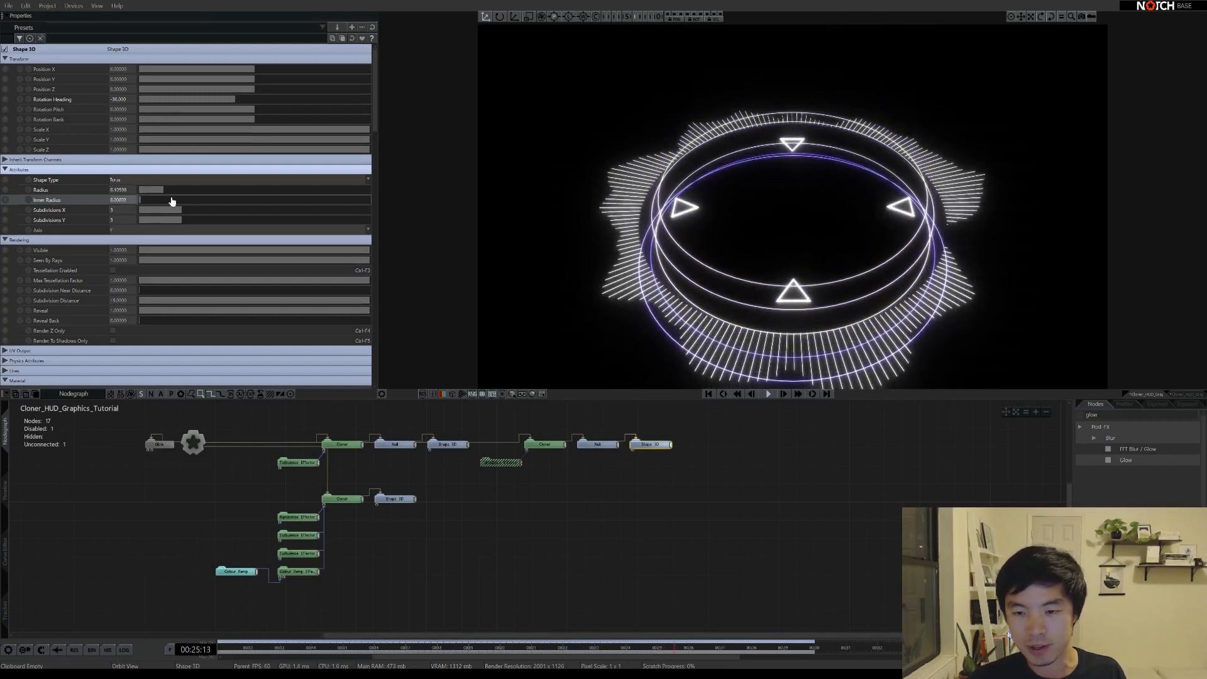
{"action": "left_click_drag", "start_coordinate": [717, 224], "coordinate": [774, 346]}
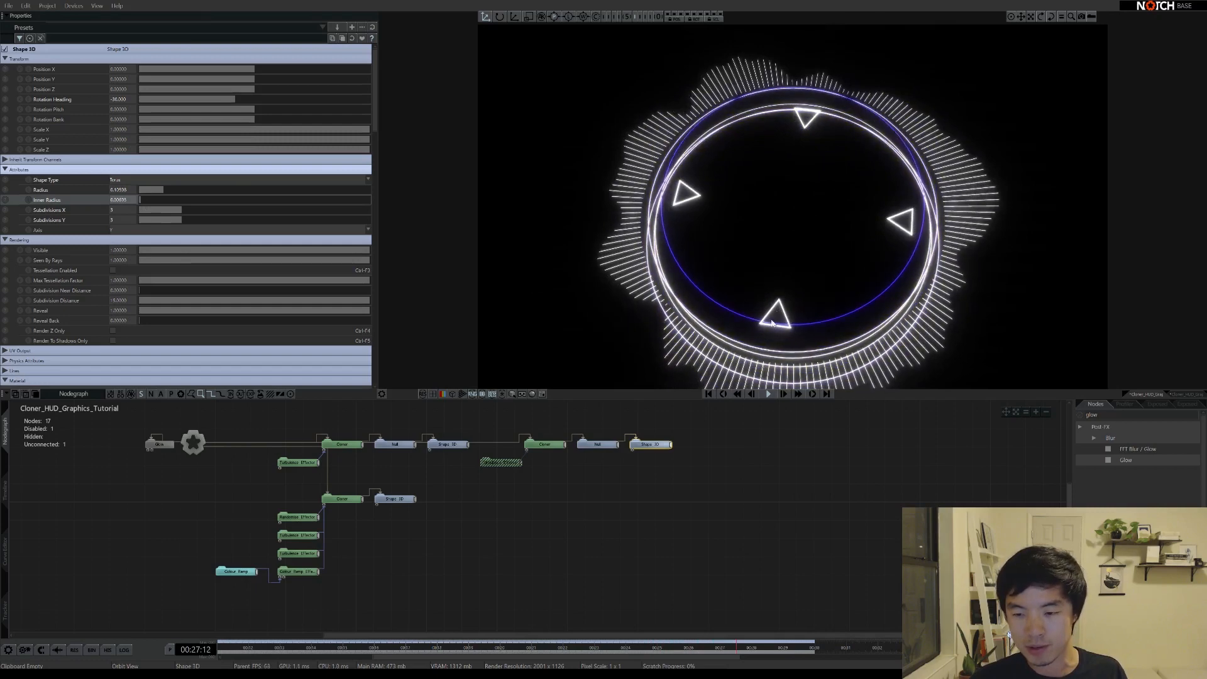
{"action": "left_click", "coordinate": [653, 447]}
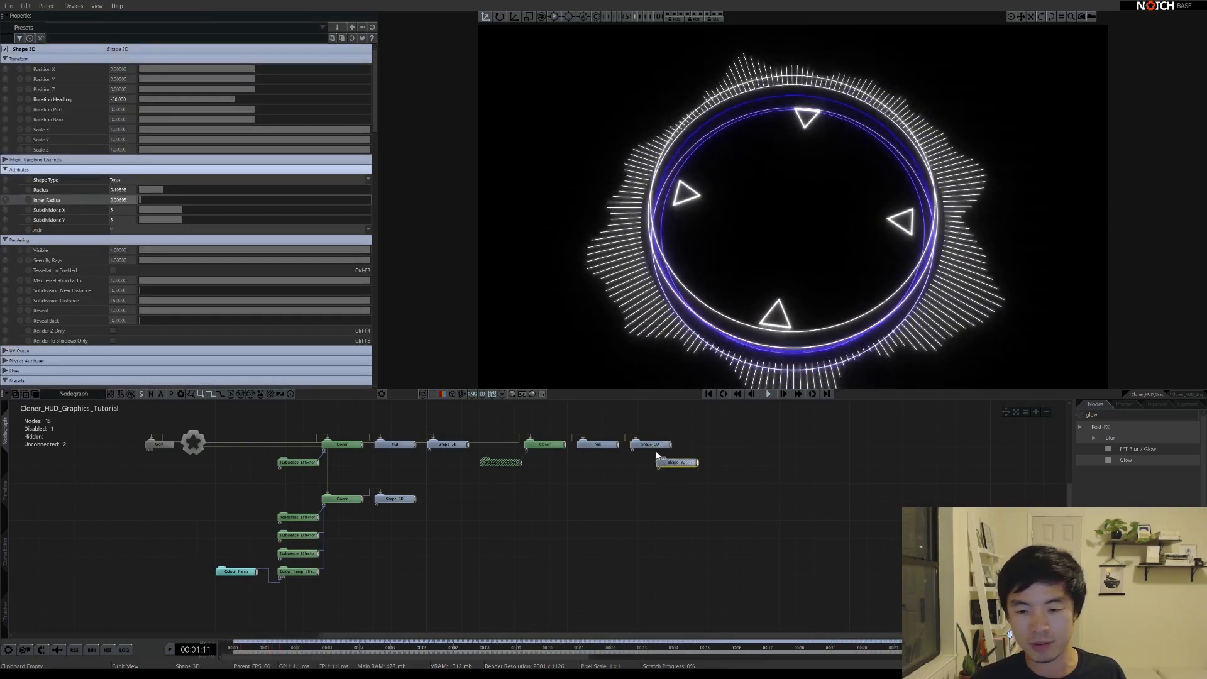
Place the duplicated shape under the original, wire it to the Null, and shrink its radius
{"action": "left_click_drag", "start_coordinate": [680, 465], "coordinate": [652, 465]}
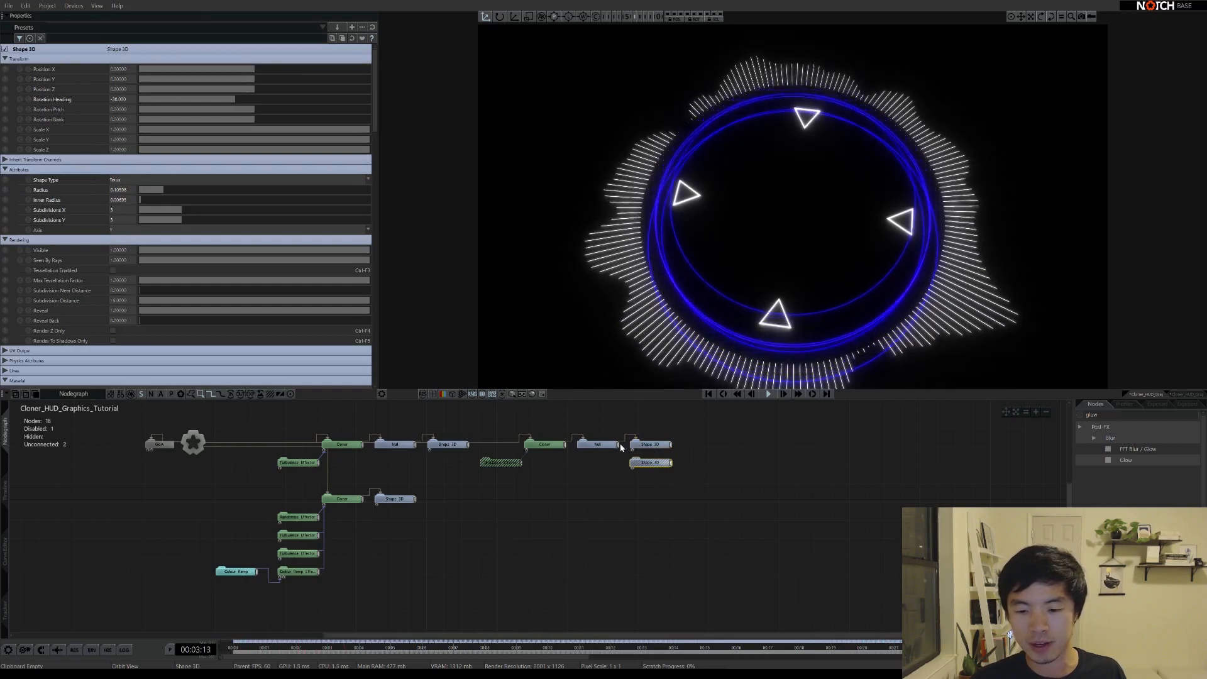
{"action": "left_click_drag", "start_coordinate": [648, 465], "coordinate": [601, 447]}
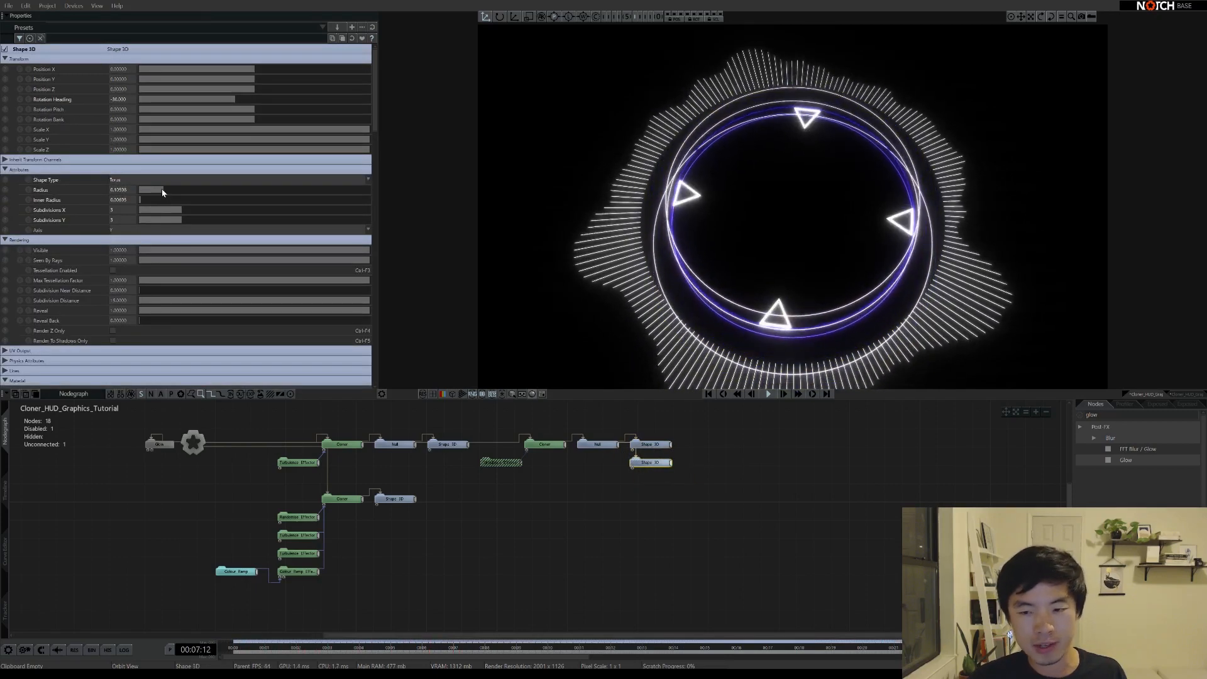
{"action": "left_click_drag", "start_coordinate": [161, 188], "coordinate": [154, 192]}
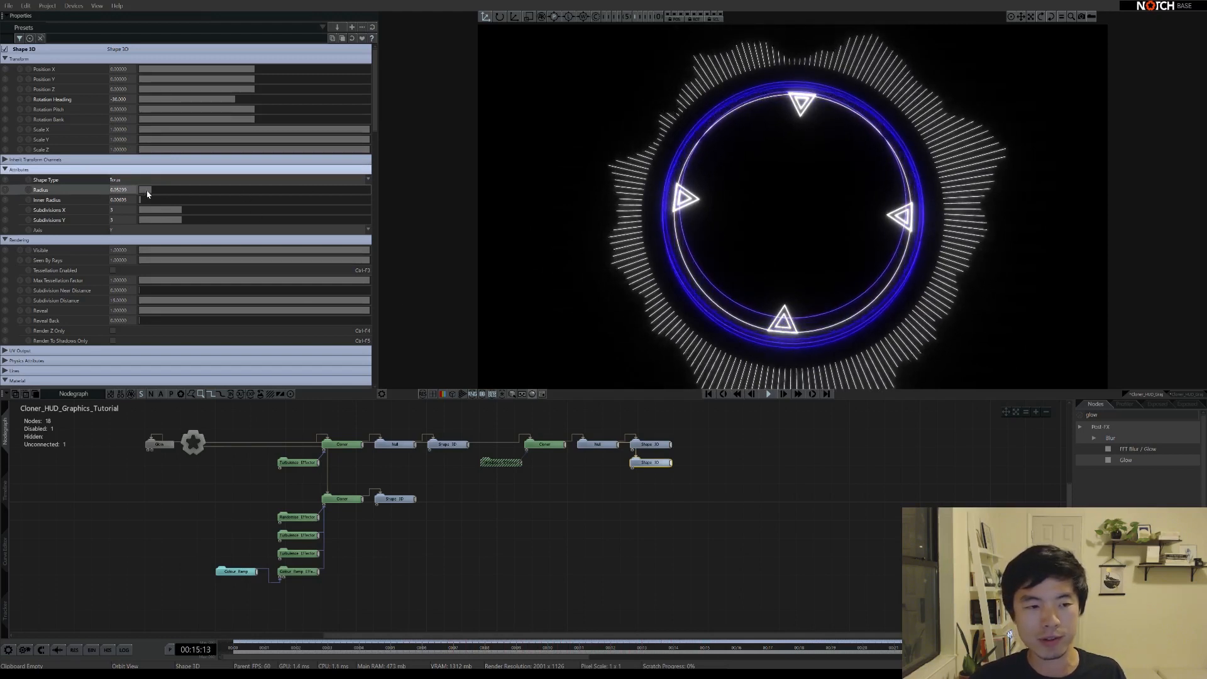
{"action": "left_click_drag", "start_coordinate": [141, 200], "coordinate": [139, 198]}
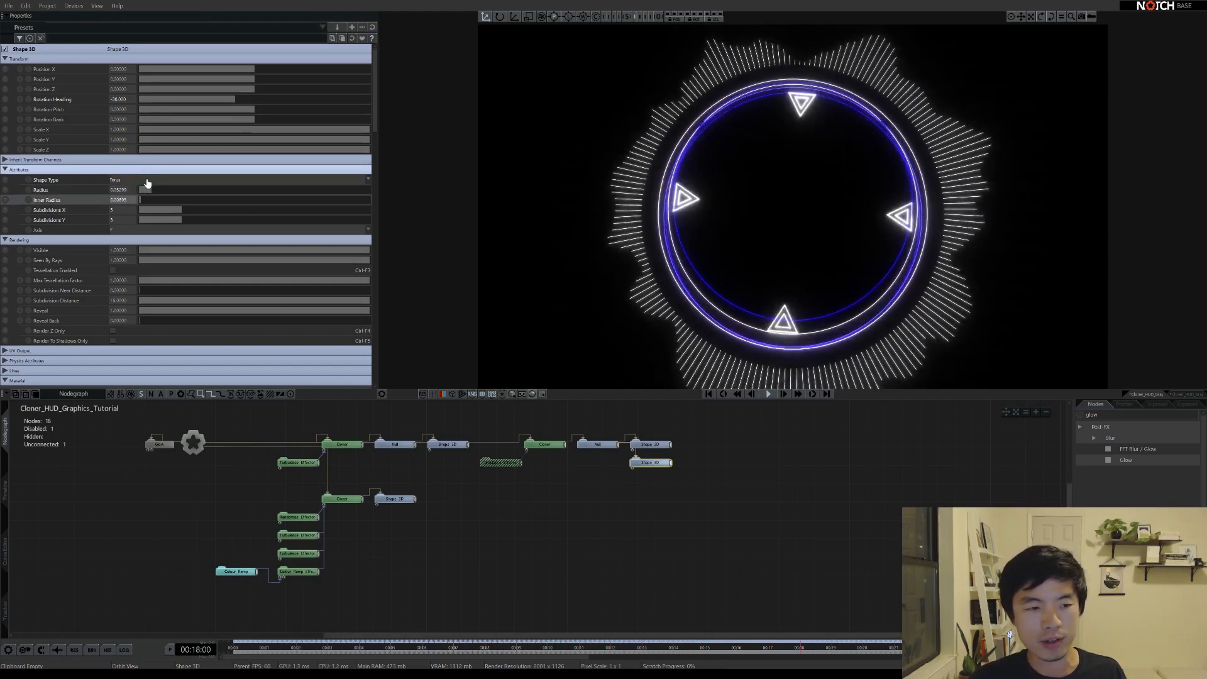
Turn the duplicate into a double-capped Cylinder with a smaller radius, forming a thin band
{"action": "left_click", "coordinate": [130, 222]}
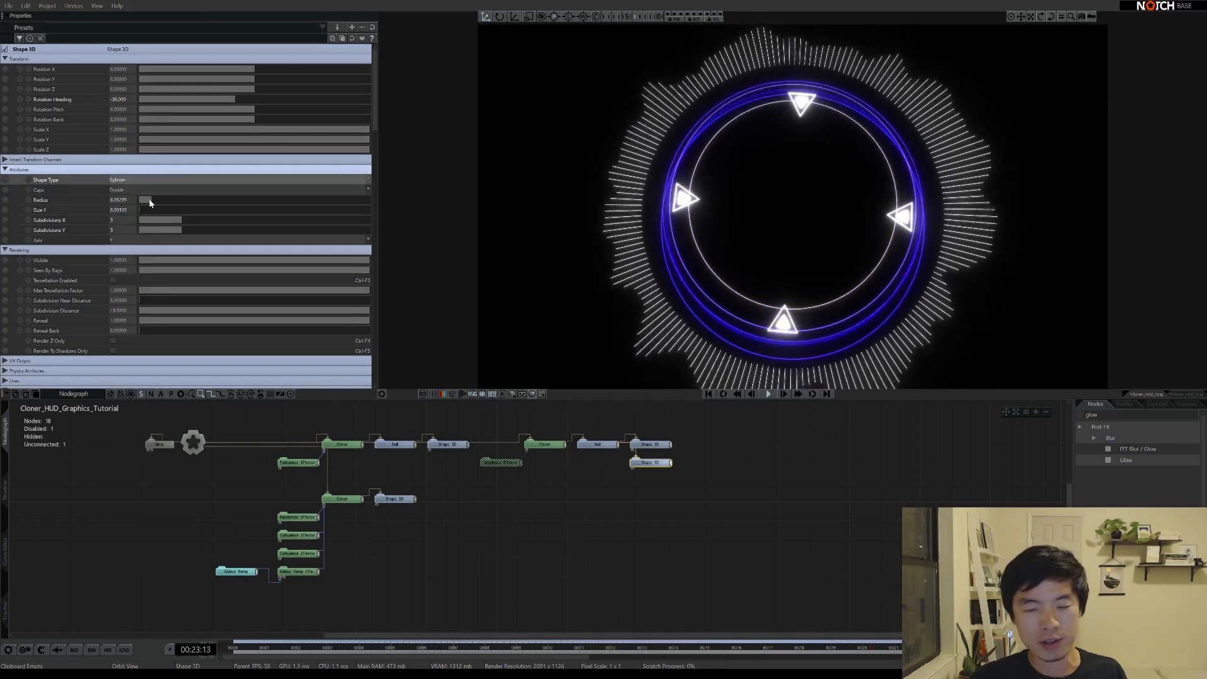
{"action": "left_click_drag", "start_coordinate": [150, 202], "coordinate": [149, 203]}
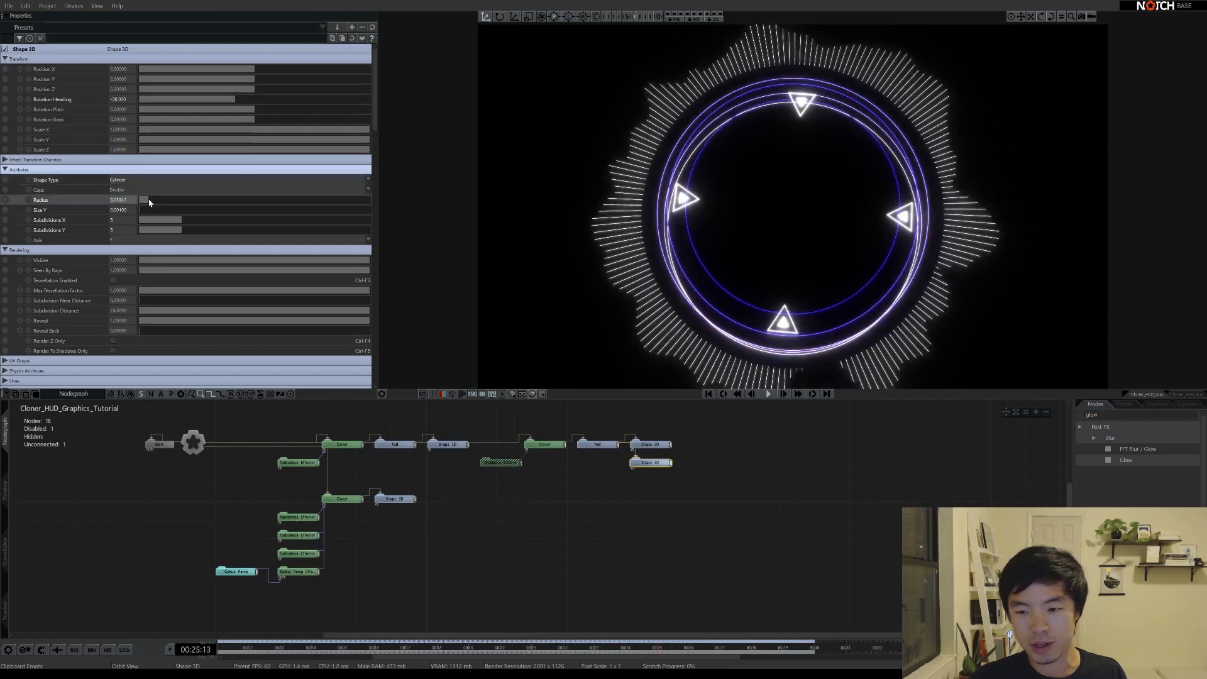
{"action": "left_click_drag", "start_coordinate": [736, 278], "coordinate": [740, 150]}
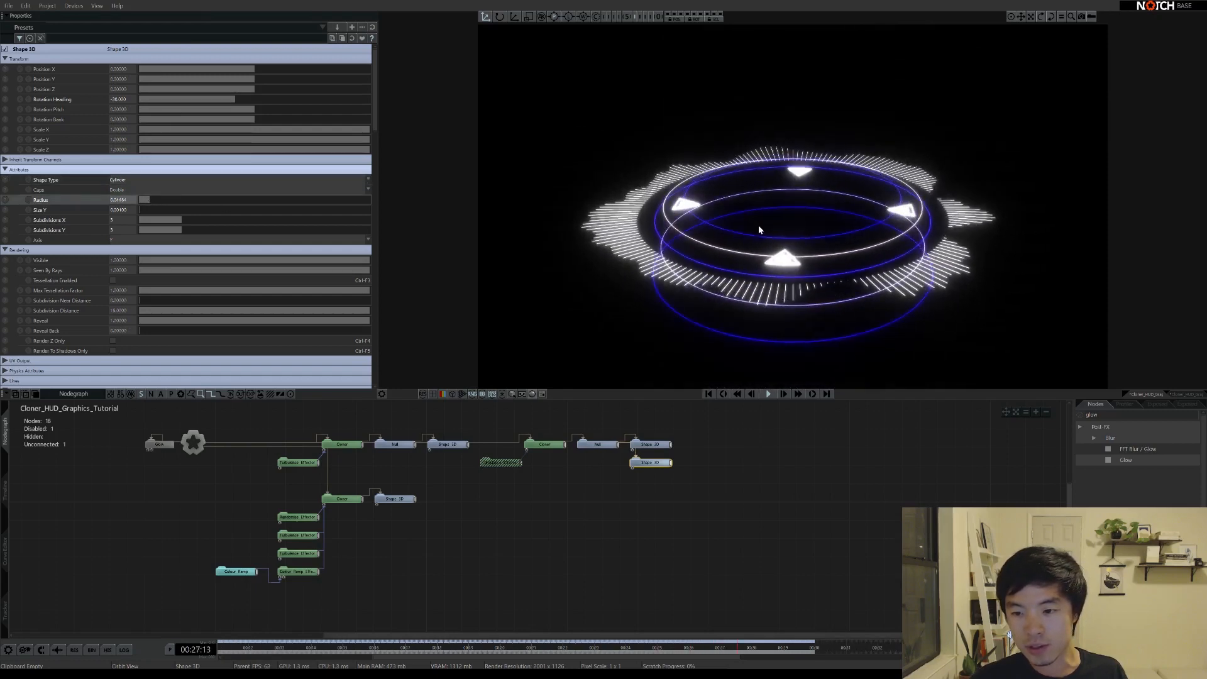
{"action": "left_click_drag", "start_coordinate": [759, 225], "coordinate": [747, 277]}
{"action": "left_click", "coordinate": [159, 444]}
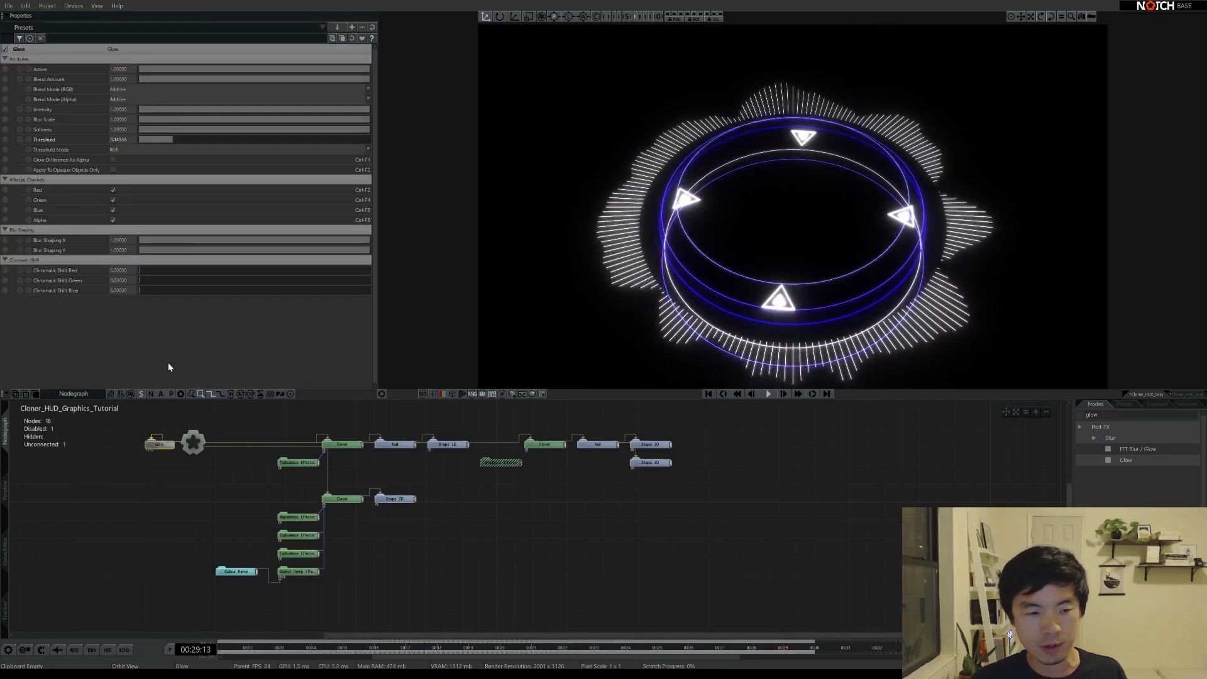
Lower the glow threshold and add a Material node wired to the cylinder shape
{"action": "left_click_drag", "start_coordinate": [162, 140], "coordinate": [191, 140]}
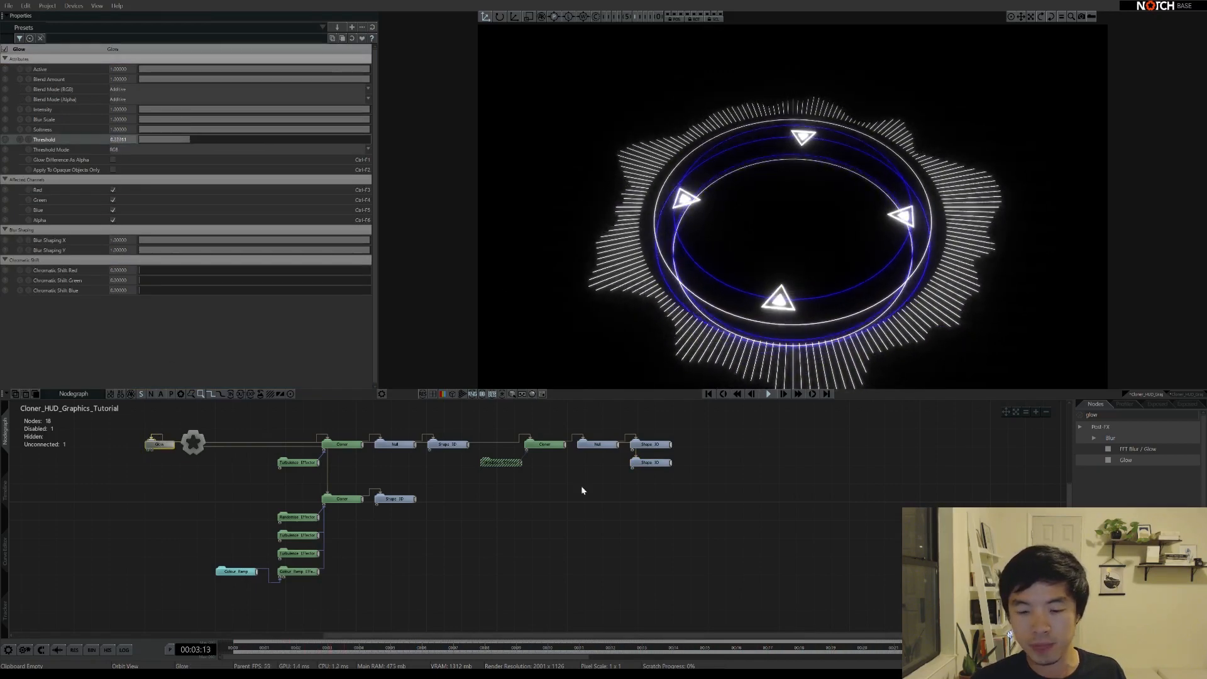
{"action": "middle_click_drag", "start_coordinate": [649, 493], "coordinate": [585, 465]}
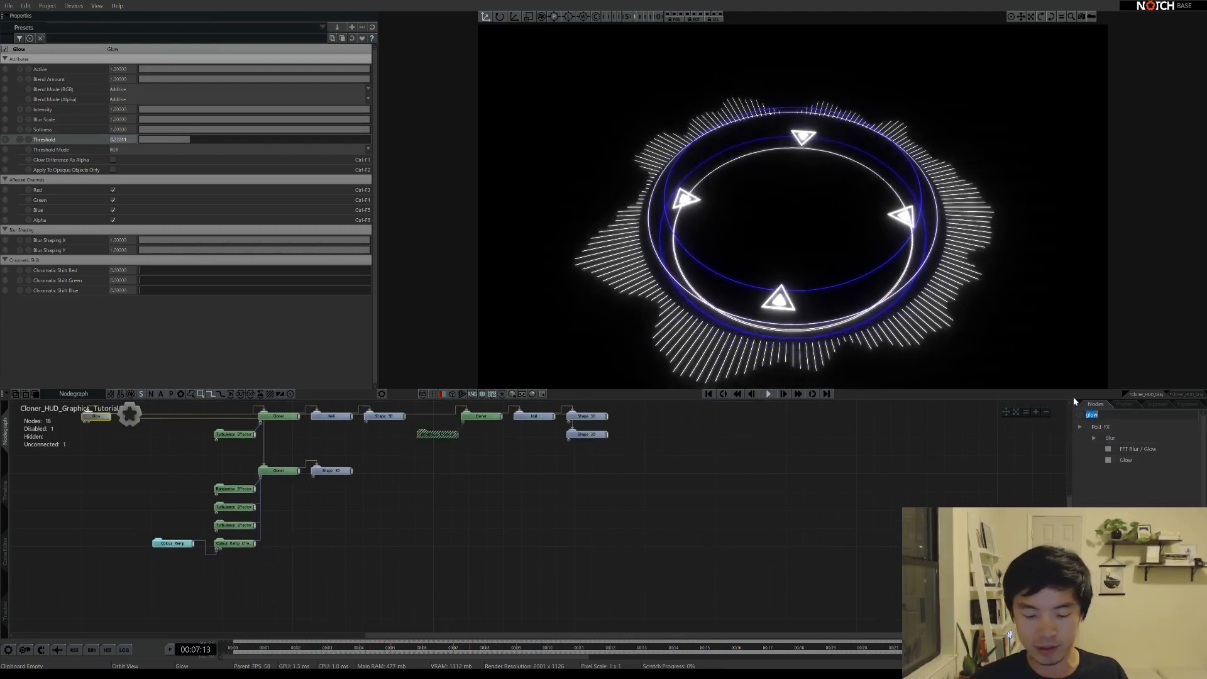
{"action": "type", "text": "material"}
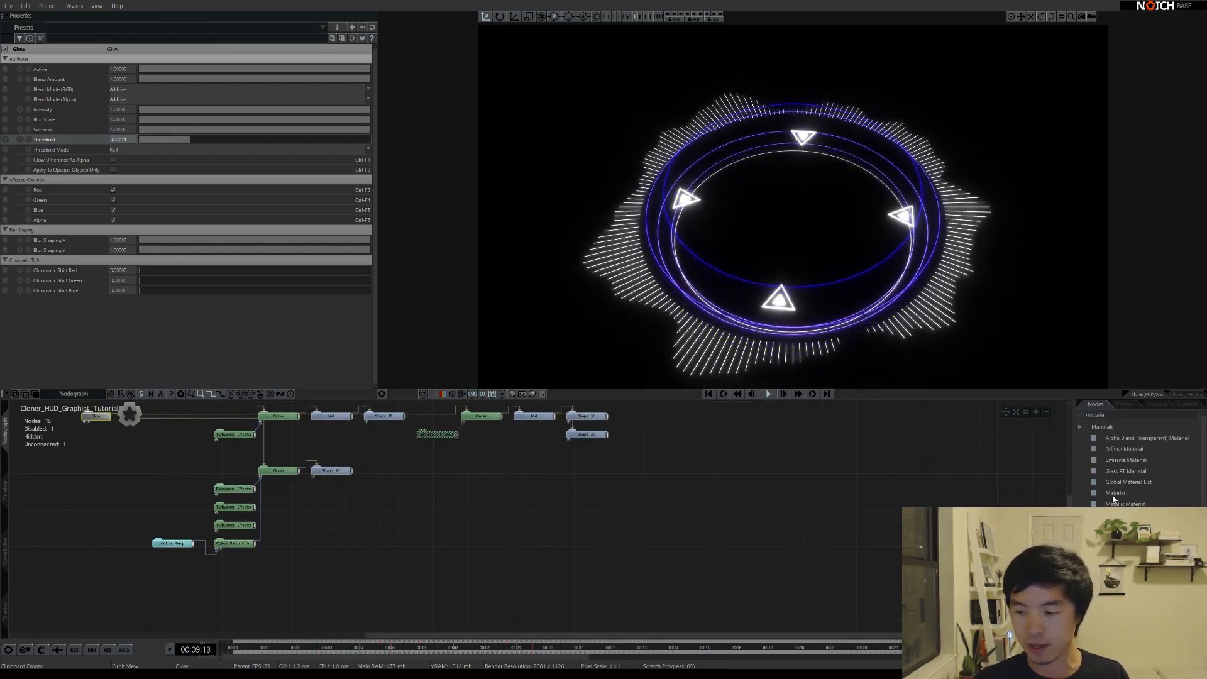
{"action": "left_click_drag", "start_coordinate": [371, 500], "coordinate": [415, 482]}
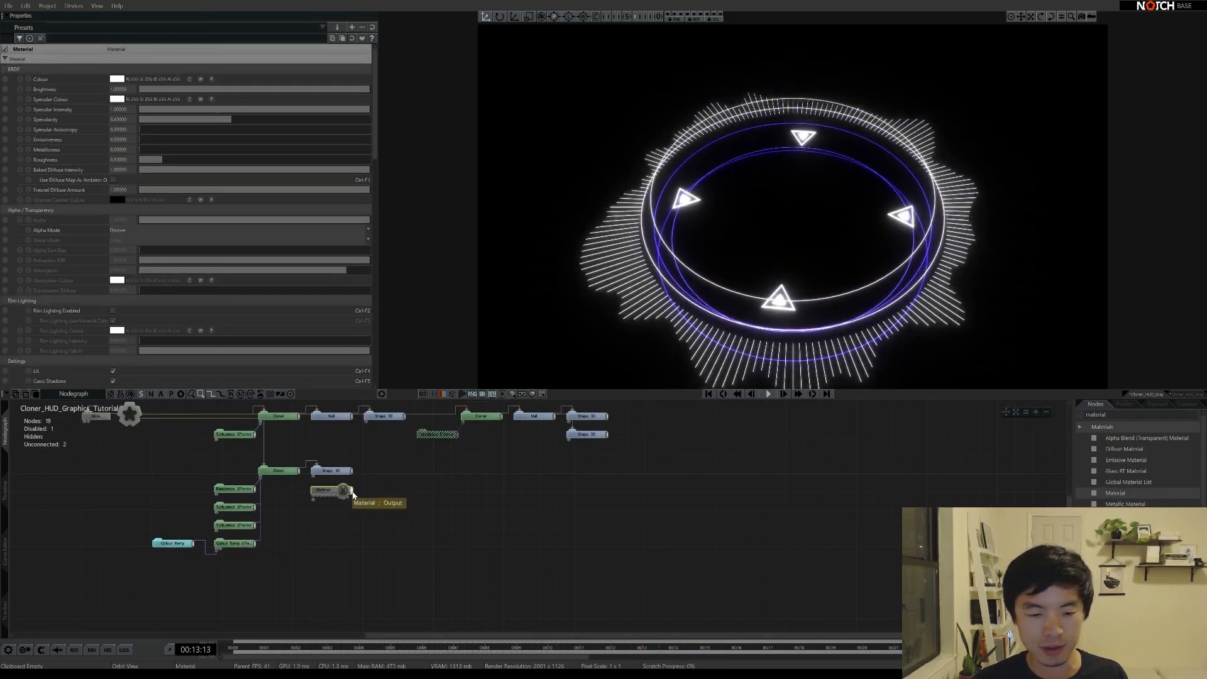
{"action": "left_click_drag", "start_coordinate": [313, 478], "coordinate": [313, 478]}
{"action": "left_click_drag", "start_coordinate": [317, 528], "coordinate": [355, 489]}
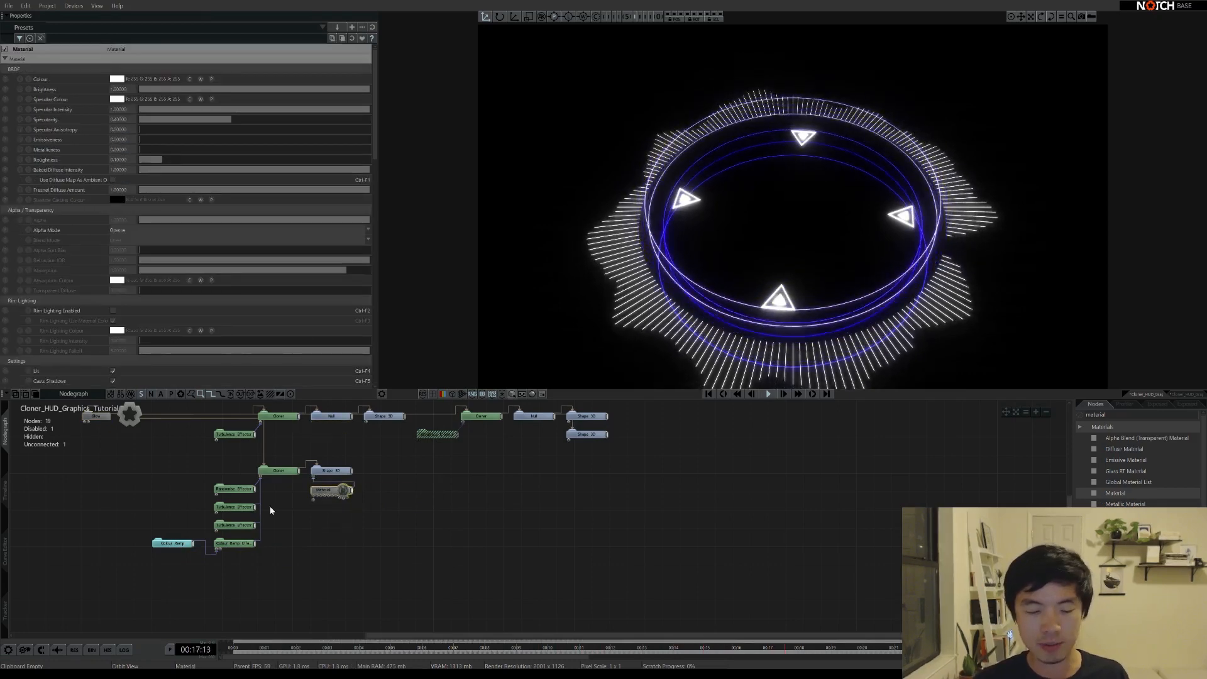
Duplicate the Material, wire it to the triangle shape, and colour it deep indigo
{"action": "key", "text": "ctrl+d"}
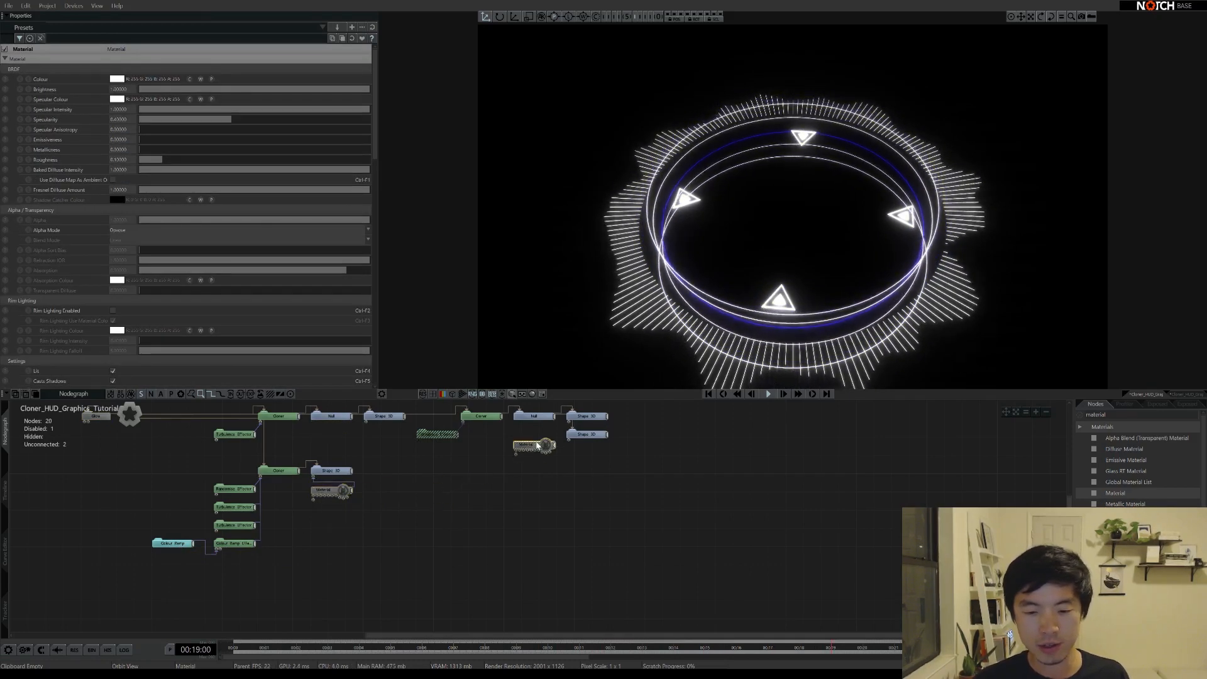
{"action": "left_click_drag", "start_coordinate": [537, 444], "coordinate": [571, 440]}
{"action": "left_click", "coordinate": [547, 458]}
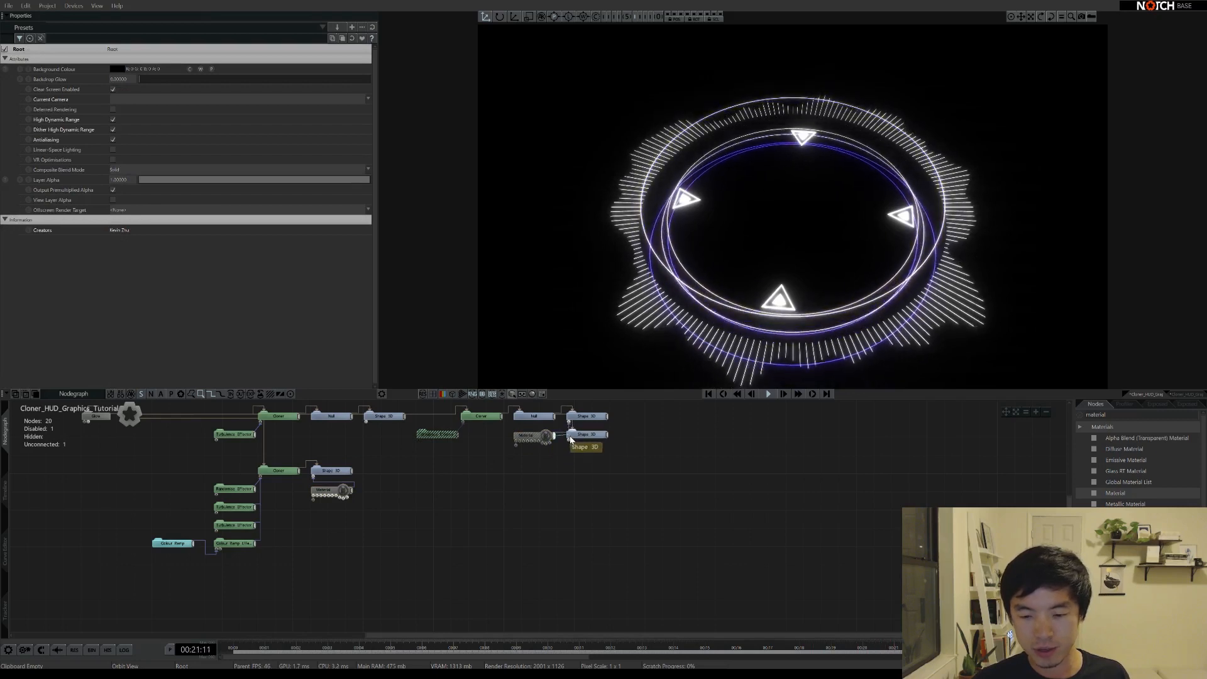
{"action": "left_click", "coordinate": [528, 436]}
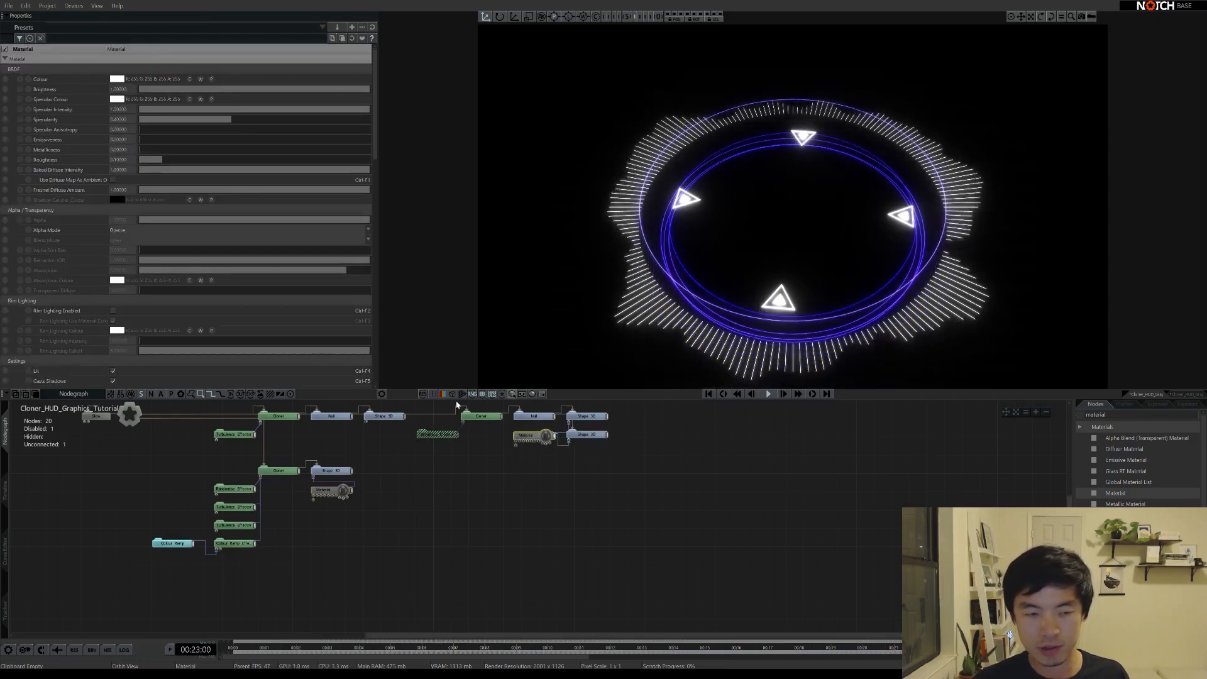
{"action": "left_click", "coordinate": [116, 81]}
{"action": "left_click", "coordinate": [18, 138]}
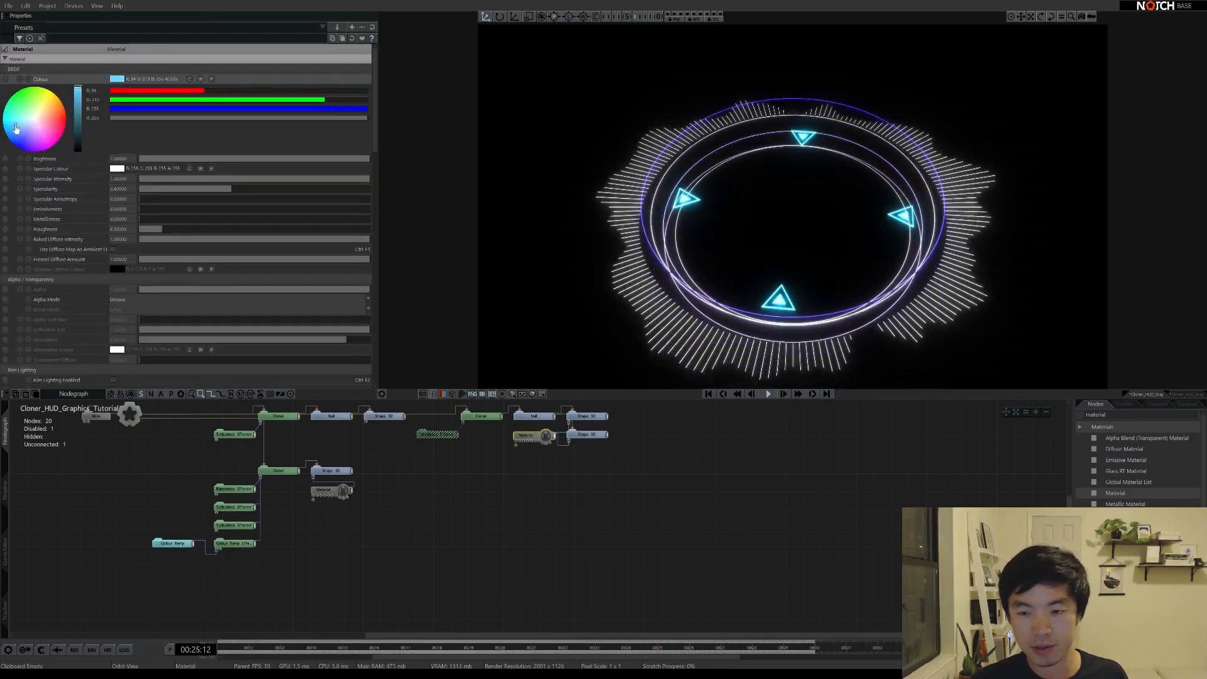
{"action": "left_click_drag", "start_coordinate": [17, 136], "coordinate": [22, 140]}
{"action": "left_click", "coordinate": [681, 468]}
{"action": "left_click_drag", "start_coordinate": [801, 211], "coordinate": [801, 235]}
{"action": "left_click", "coordinate": [95, 417]}
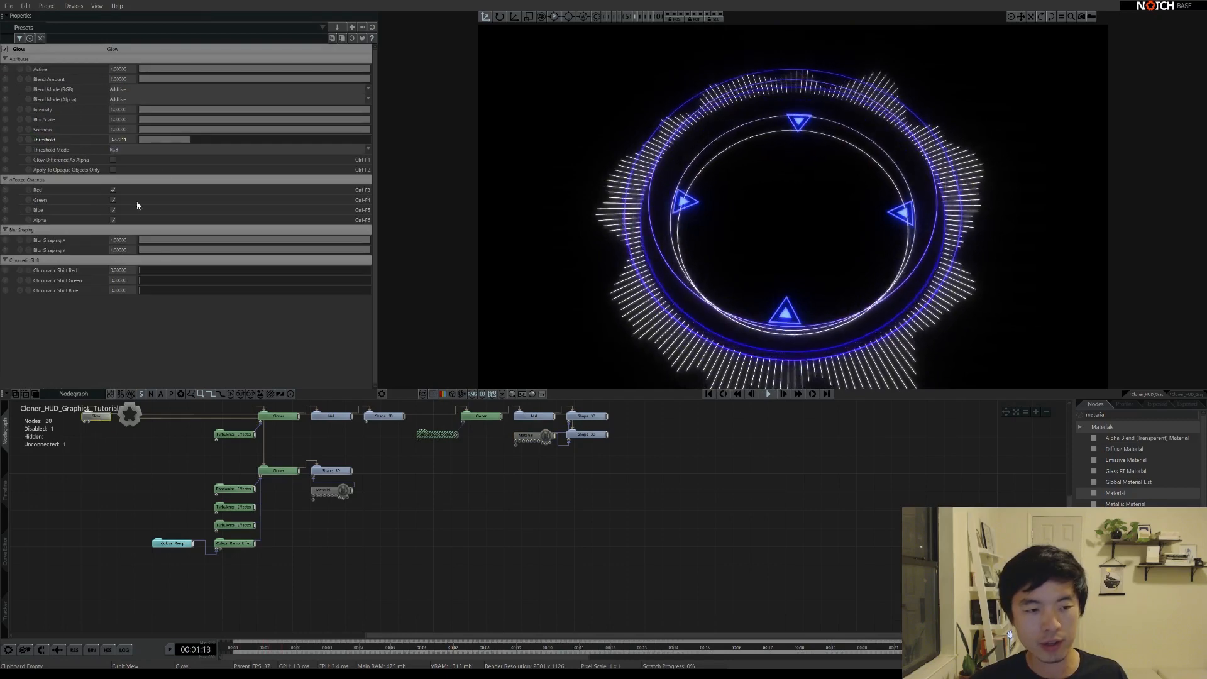
Lower the Glow threshold to about 0.13 so the rings glow brighter
{"action": "left_click_drag", "start_coordinate": [185, 141], "coordinate": [168, 137]}
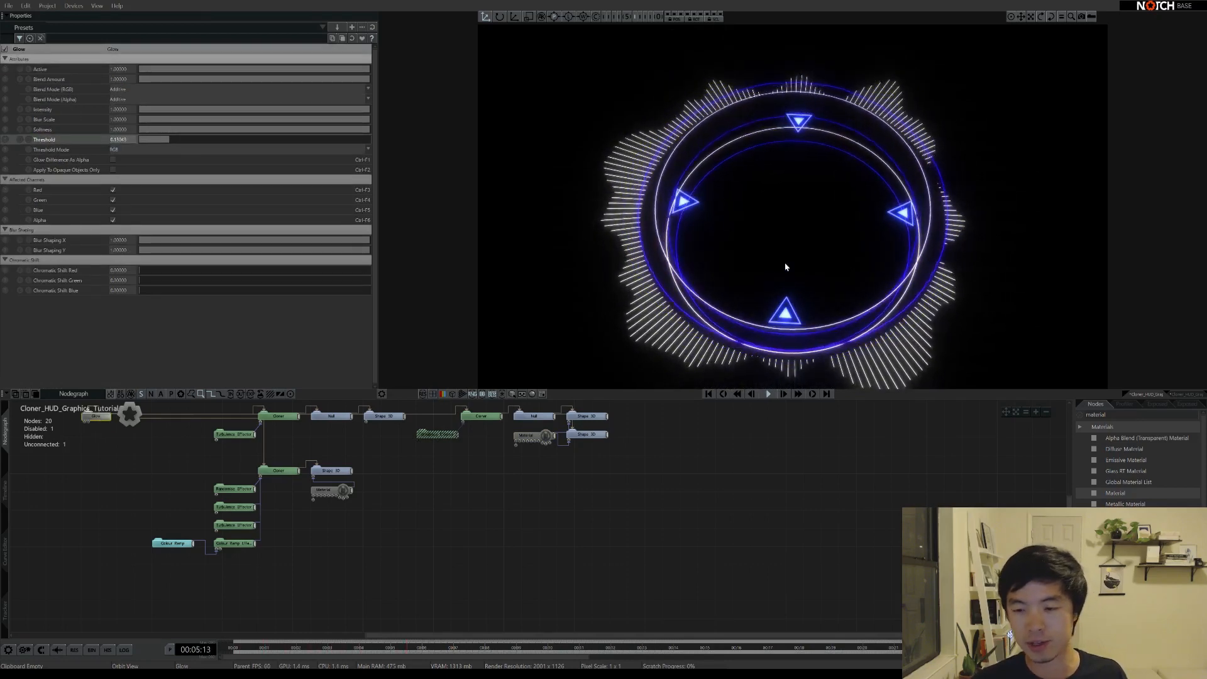
{"action": "left_click_drag", "start_coordinate": [784, 264], "coordinate": [778, 284]}
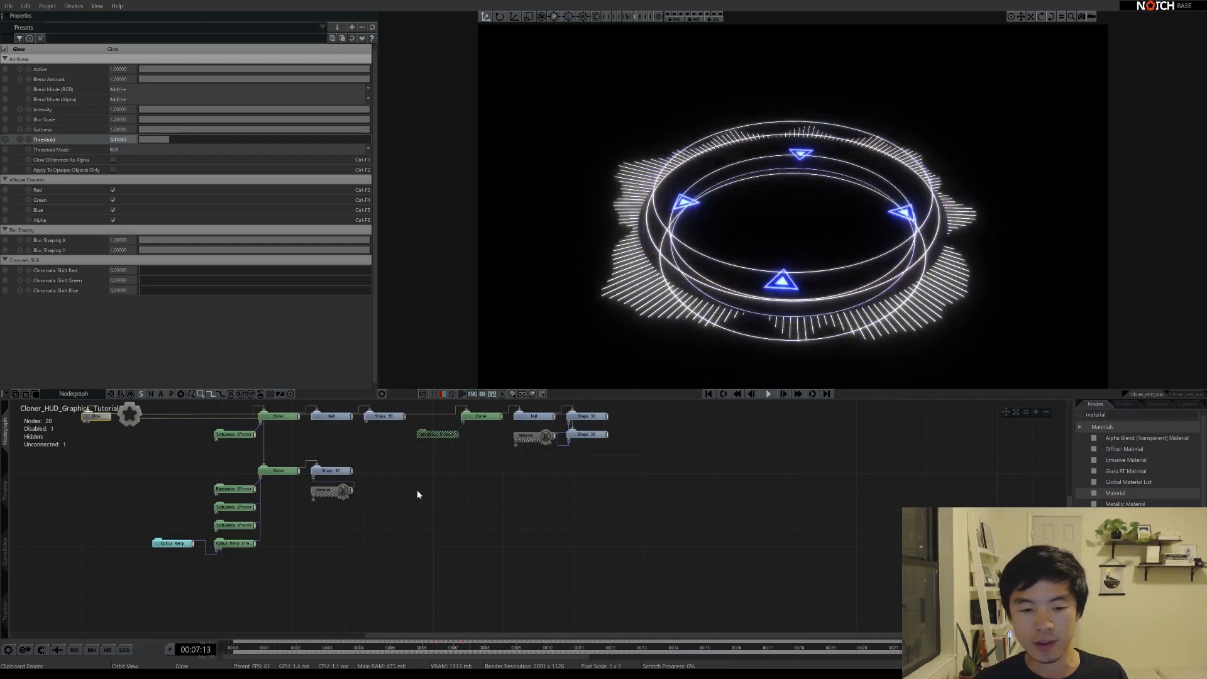
{"action": "middle_click_drag", "start_coordinate": [520, 459], "coordinate": [445, 489]}
{"action": "left_click_drag", "start_coordinate": [798, 259], "coordinate": [798, 344]}
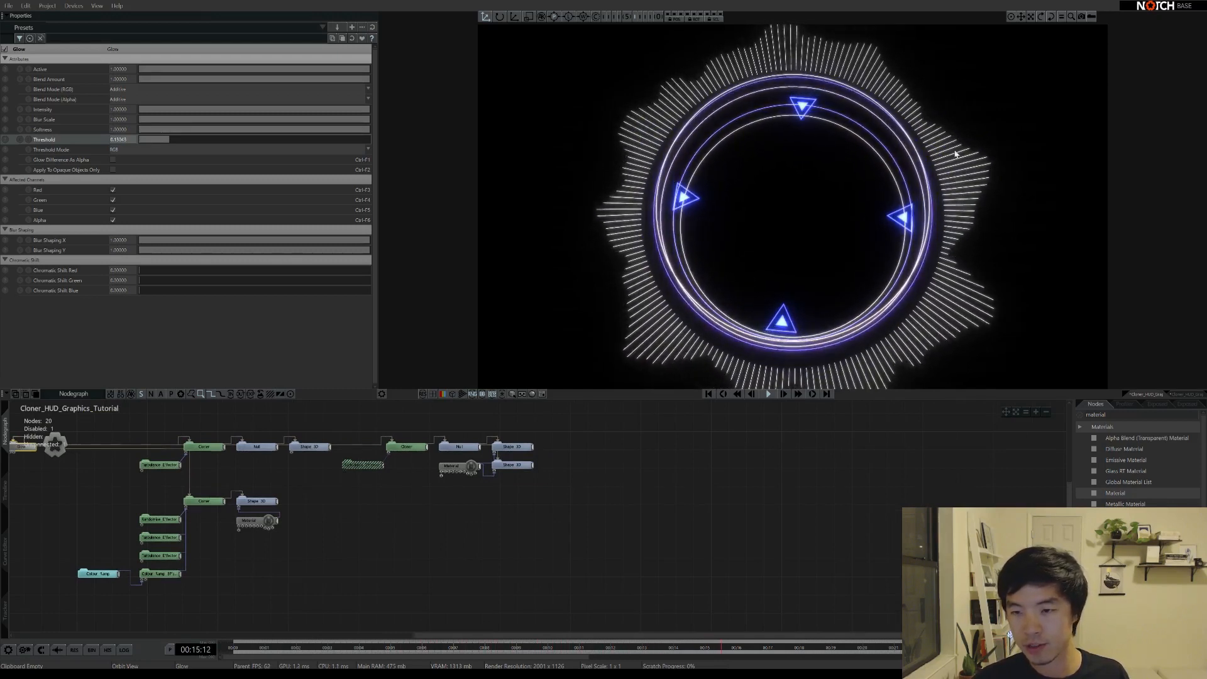
Copy and paste the triangle Shape 3D node
{"action": "left_click", "coordinate": [527, 448]}
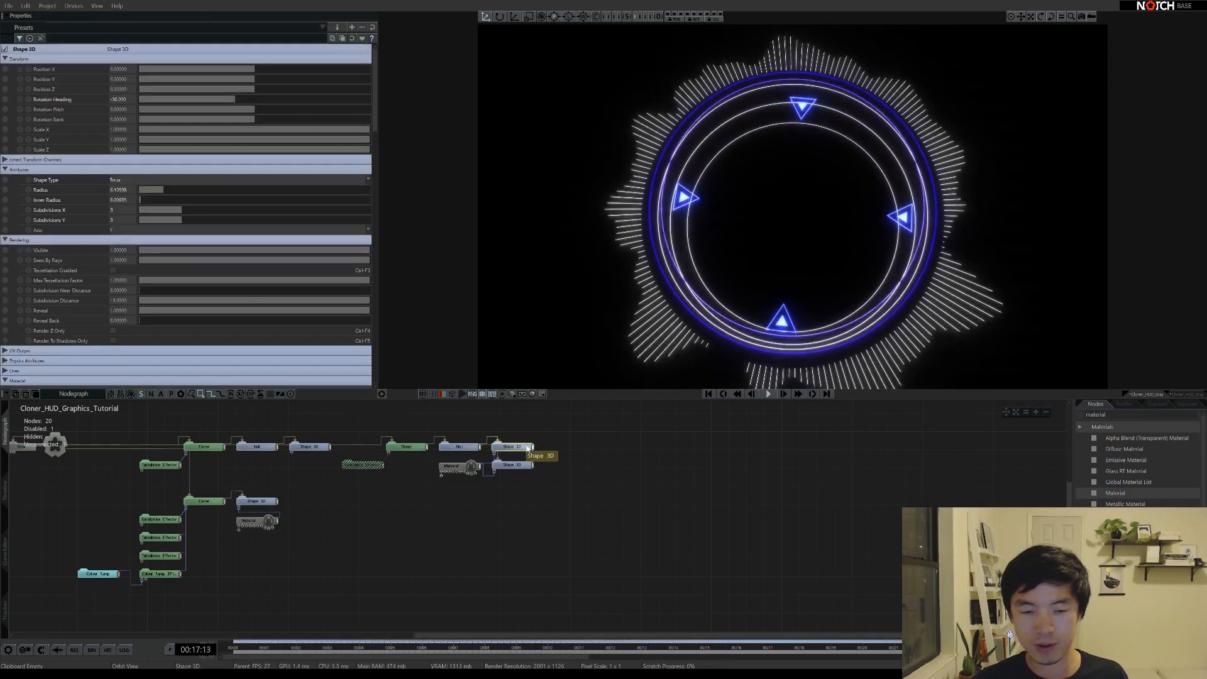
{"action": "key", "text": "ctrl+c"}
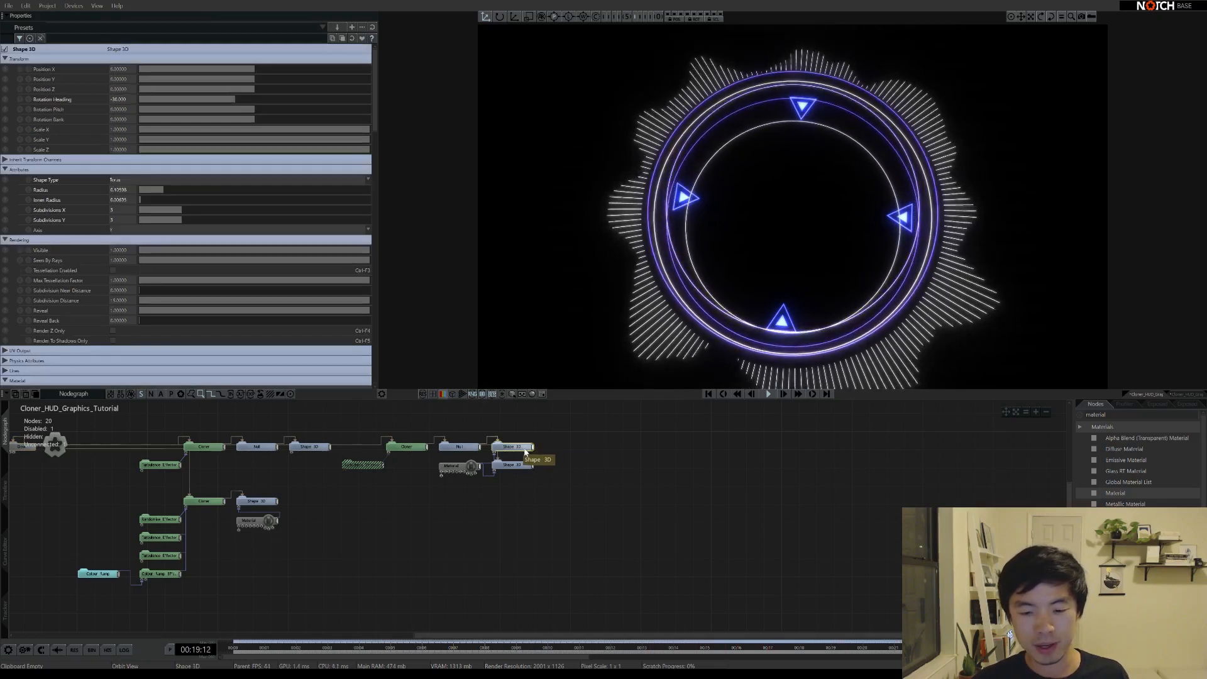
{"action": "key", "text": "ctrl+v"}
Connect the duplicate shape, set Subdivisions X to 100, and enlarge its radius
{"action": "left_click_drag", "start_coordinate": [622, 453], "coordinate": [631, 452]}
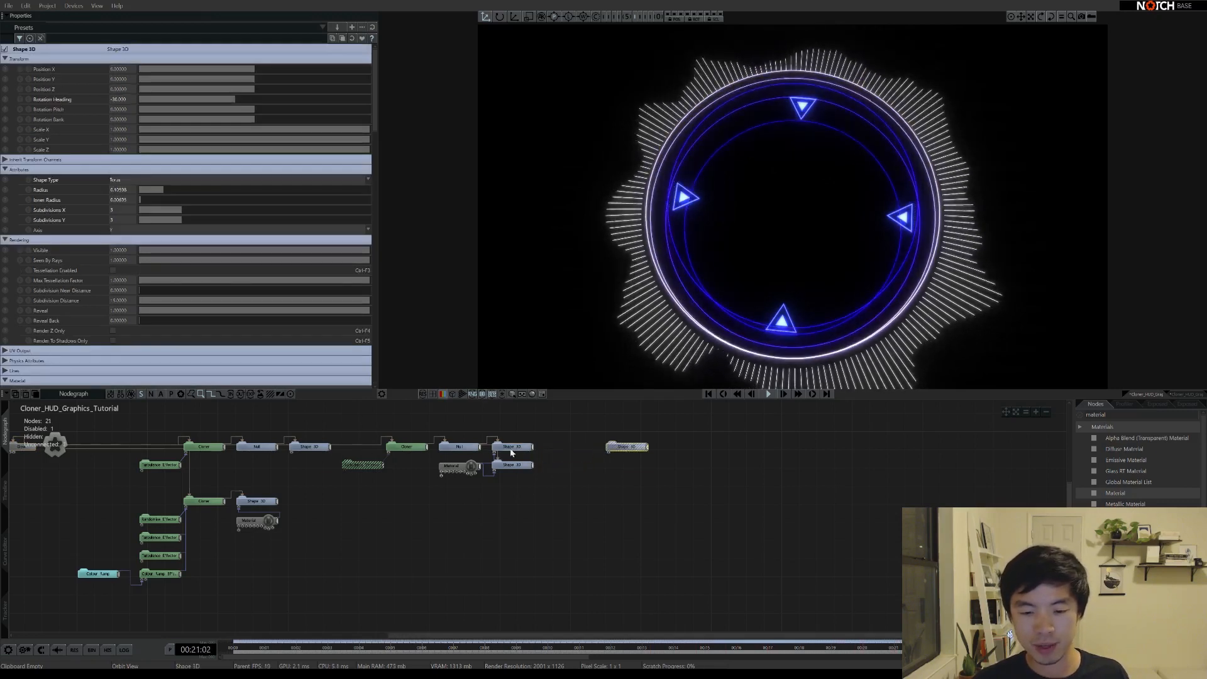
{"action": "double_click", "coordinate": [631, 449]}
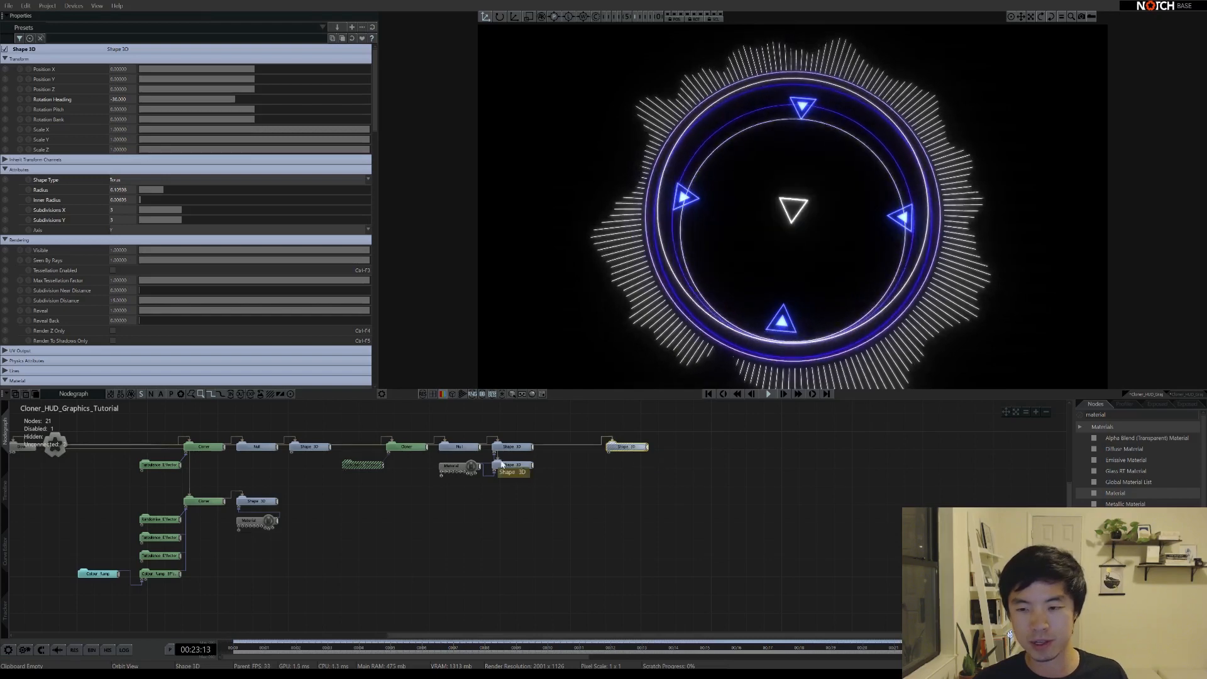
{"action": "left_click", "coordinate": [113, 209]}
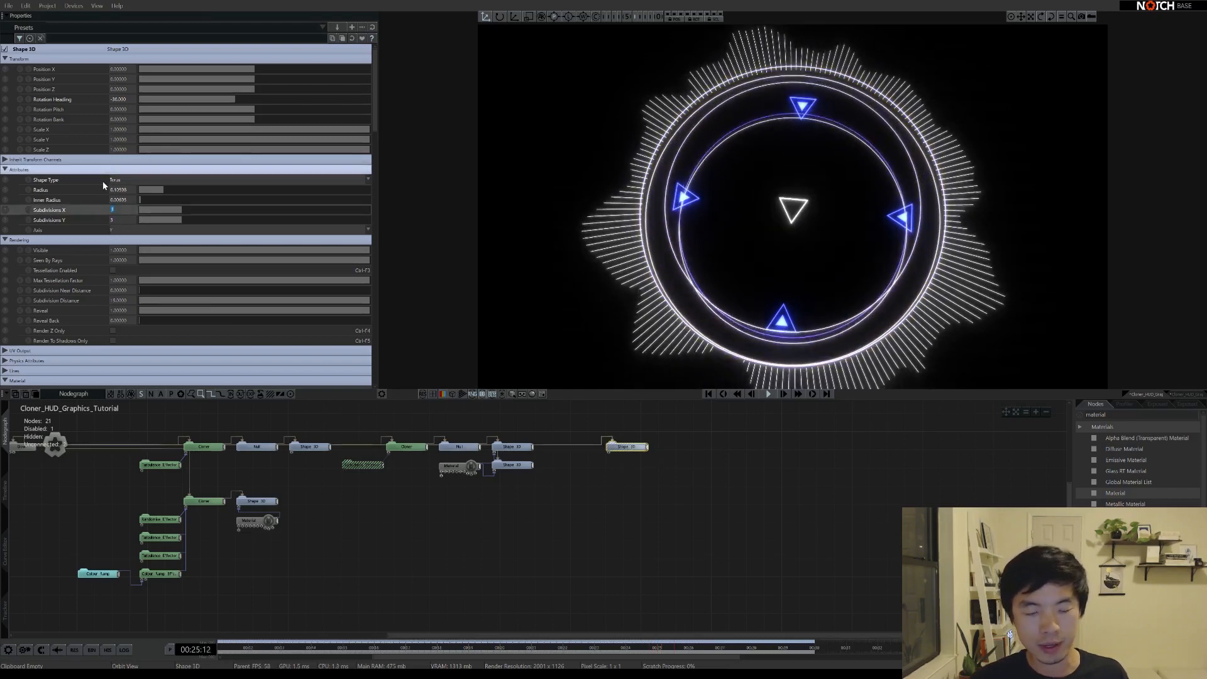
{"action": "type", "text": "100"}
{"action": "key", "text": "Return"}
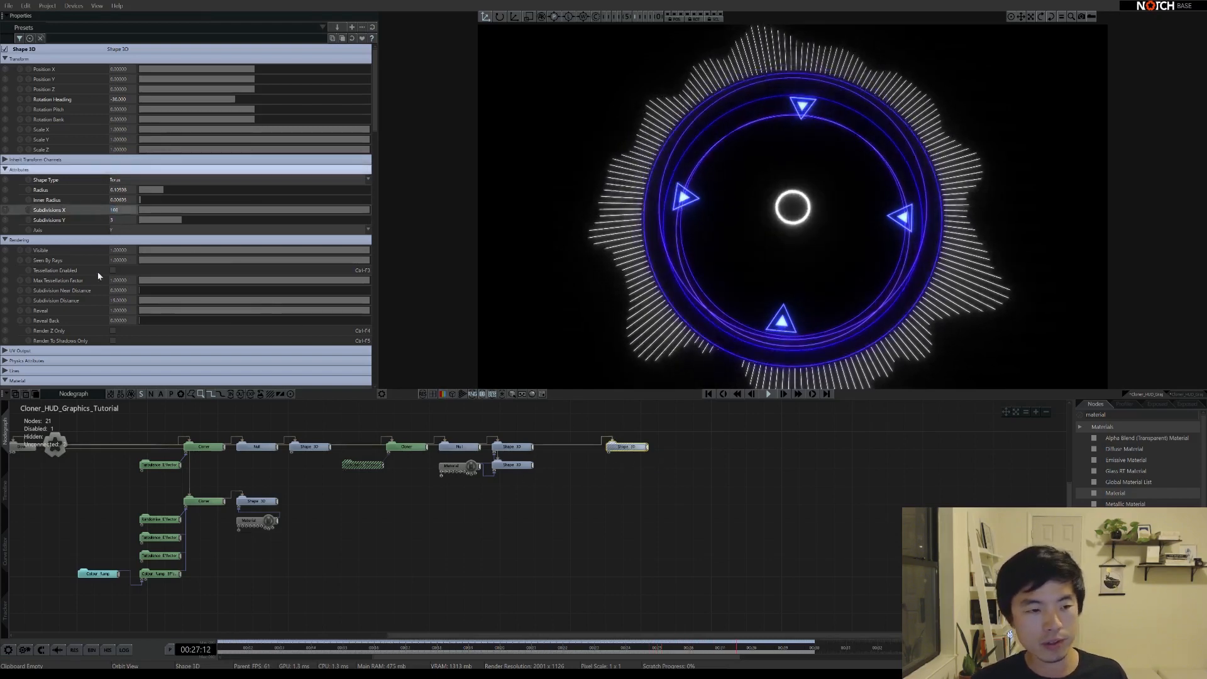
{"action": "left_click_drag", "start_coordinate": [164, 190], "coordinate": [311, 189]}
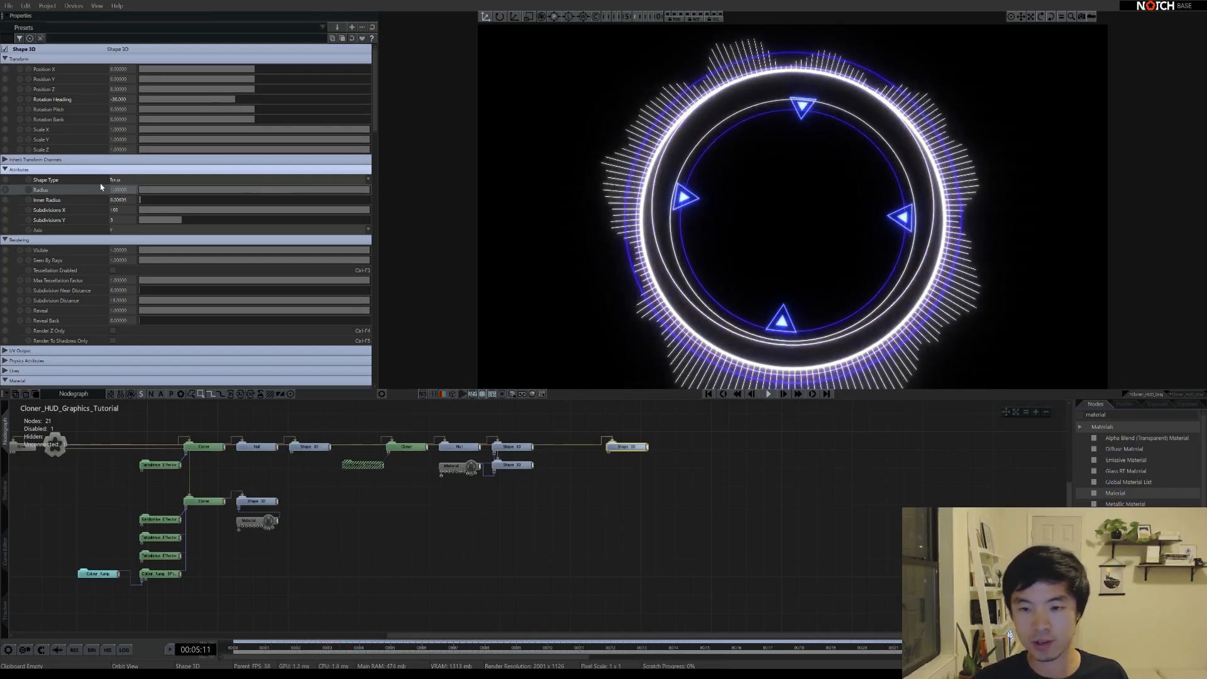
Set Heading to 0, thin and fit the torus ring, and Alt-drag a Material copy beside it
{"action": "left_click", "coordinate": [118, 101]}
{"action": "type", "text": "0"}
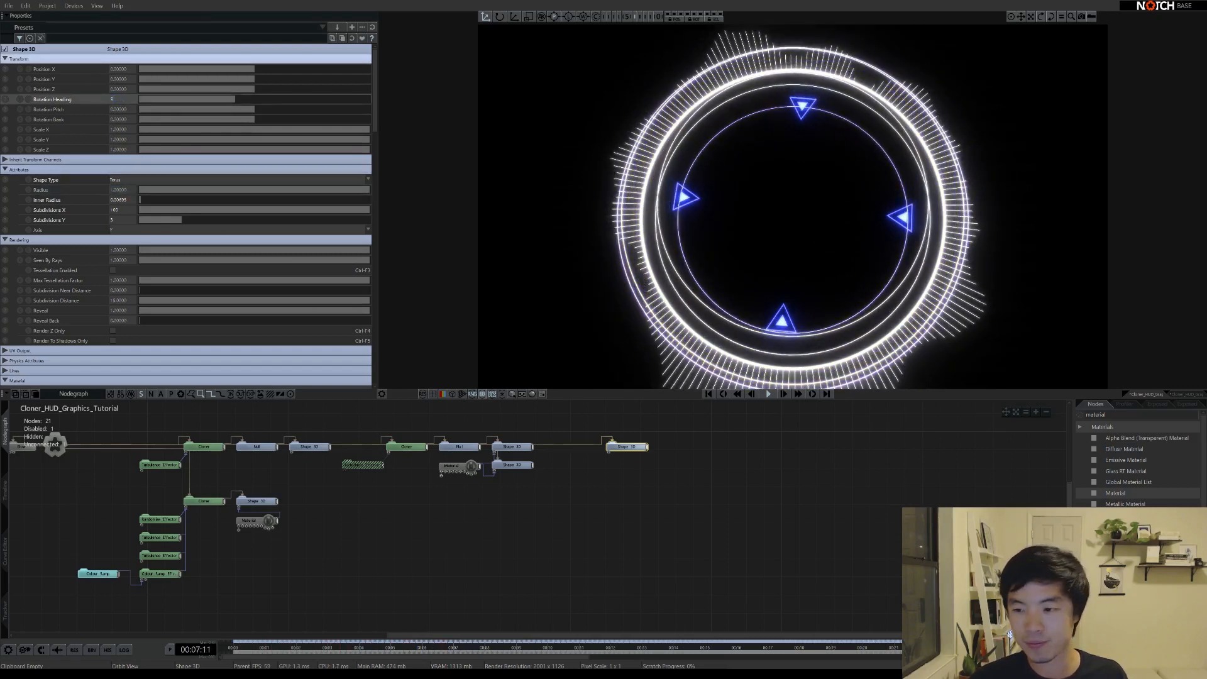
{"action": "key", "text": "Return"}
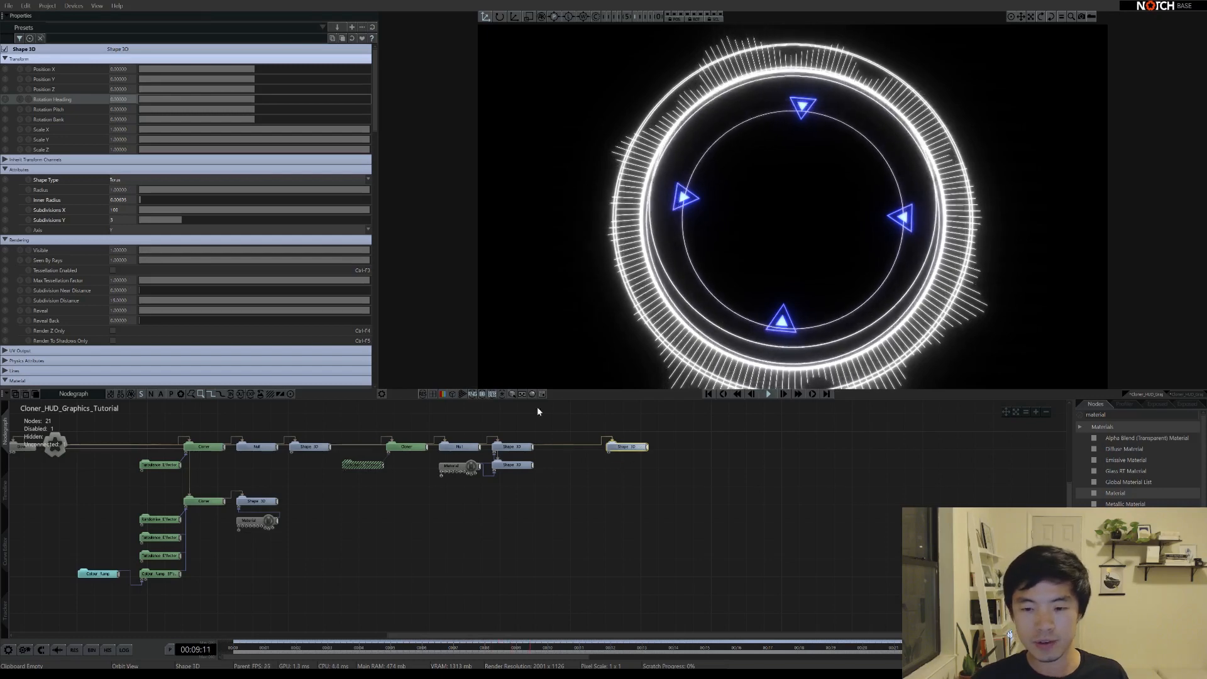
{"action": "left_click_drag", "start_coordinate": [142, 202], "coordinate": [142, 202]}
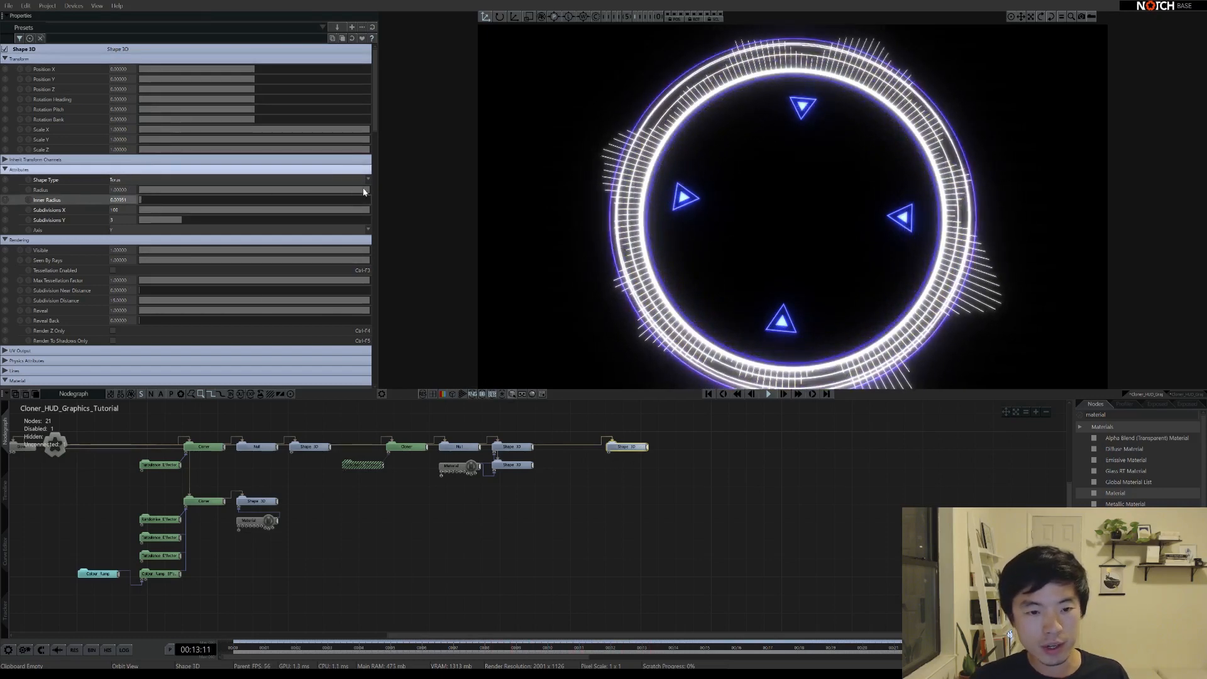
{"action": "left_click_drag", "start_coordinate": [368, 193], "coordinate": [366, 192]}
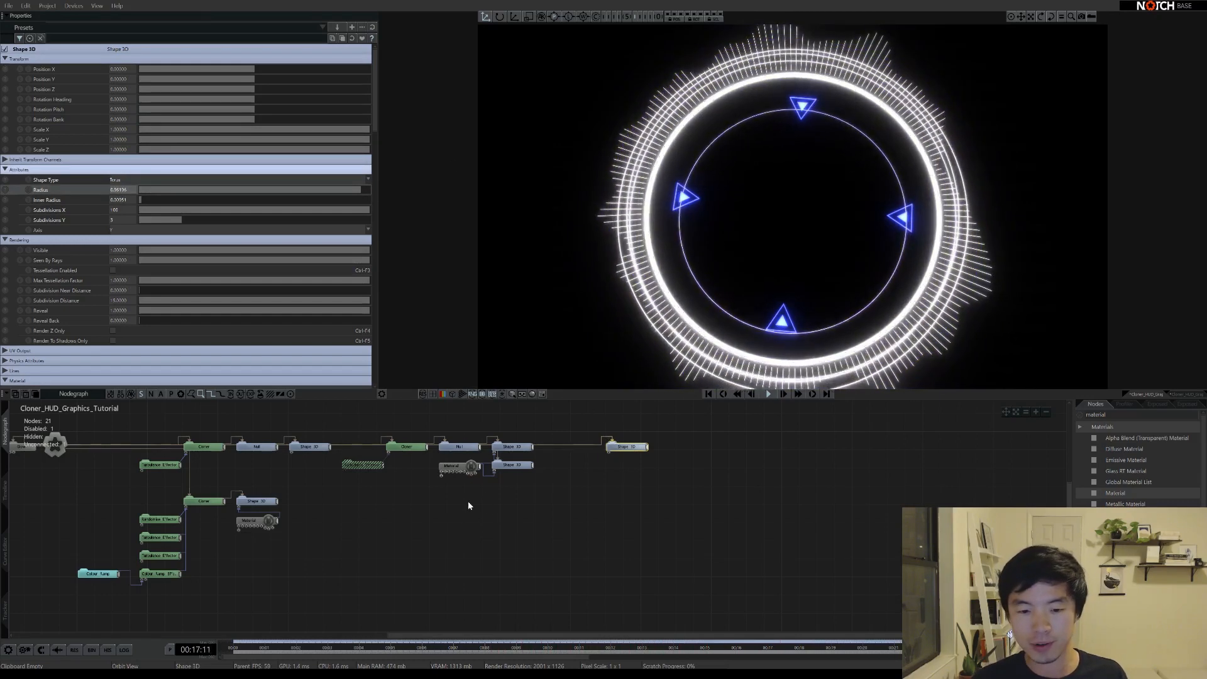
{"action": "left_click", "coordinate": [471, 468]}
{"action": "left_click_drag", "start_coordinate": [472, 470], "coordinate": [609, 454], "text": "ctrl"}
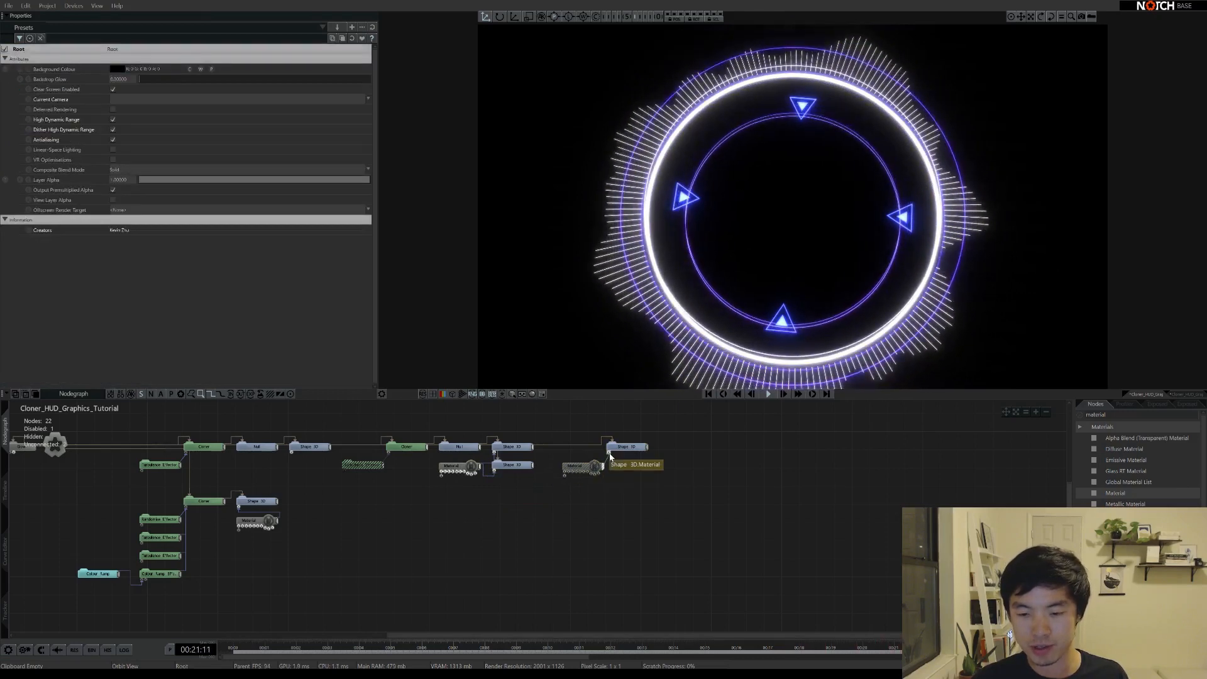
Change the copied material from indigo to light cyan, then deselect it to show Root settings
{"action": "left_click", "coordinate": [582, 468]}
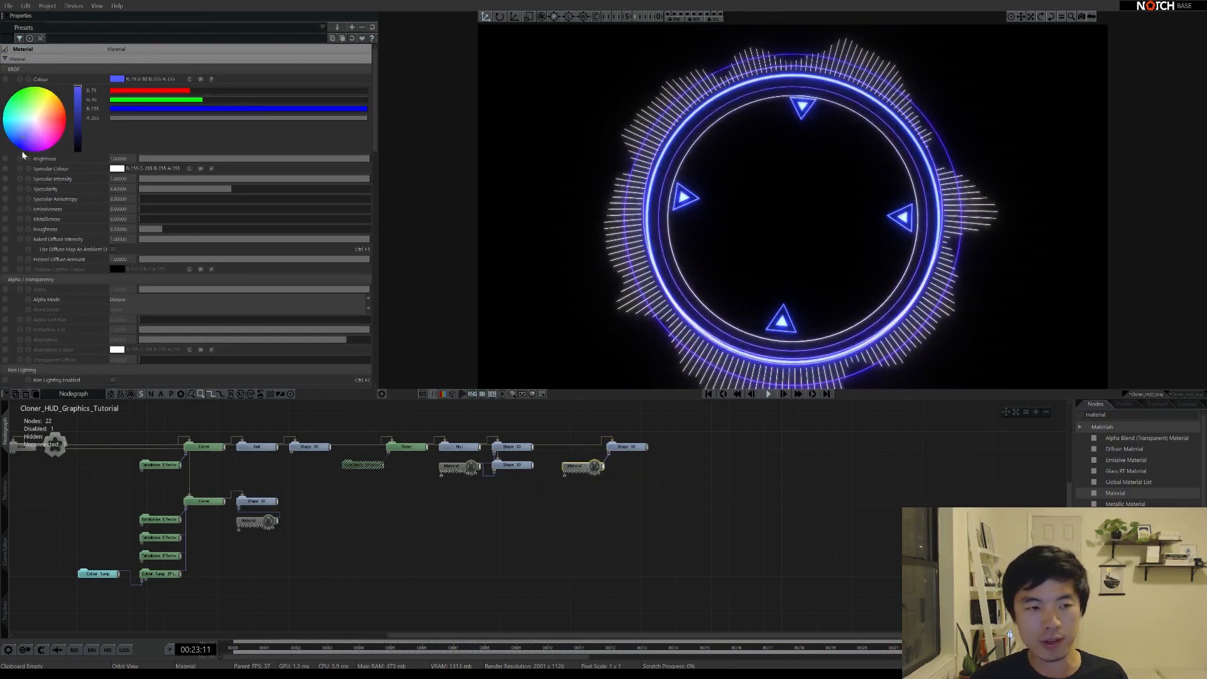
{"action": "left_click_drag", "start_coordinate": [21, 141], "coordinate": [13, 128]}
{"action": "right_click_drag", "start_coordinate": [765, 257], "coordinate": [741, 207]}
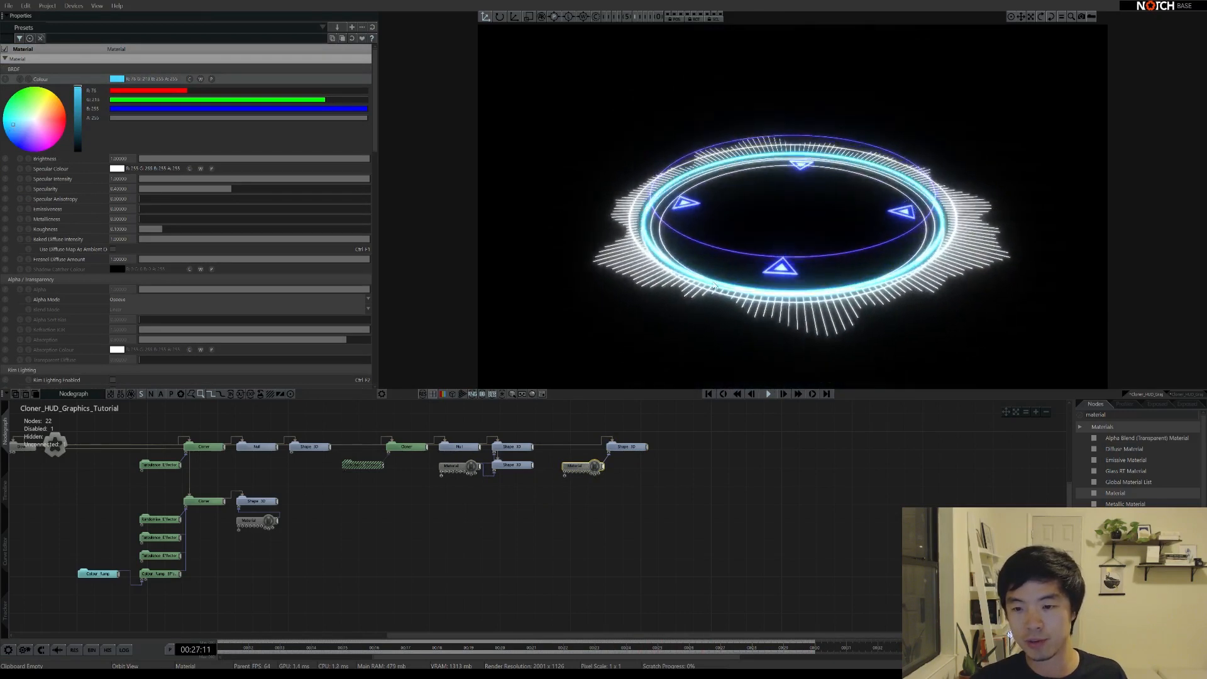
{"action": "right_click_drag", "start_coordinate": [714, 286], "coordinate": [821, 344]}
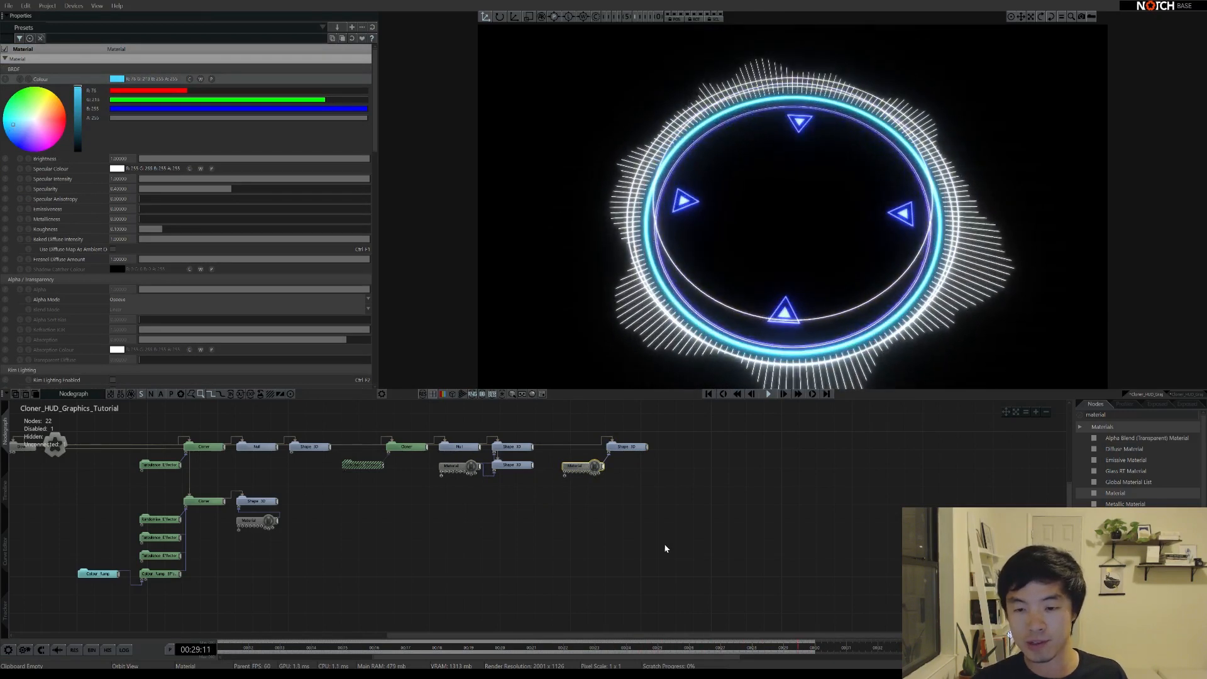
{"action": "left_click", "coordinate": [615, 513]}
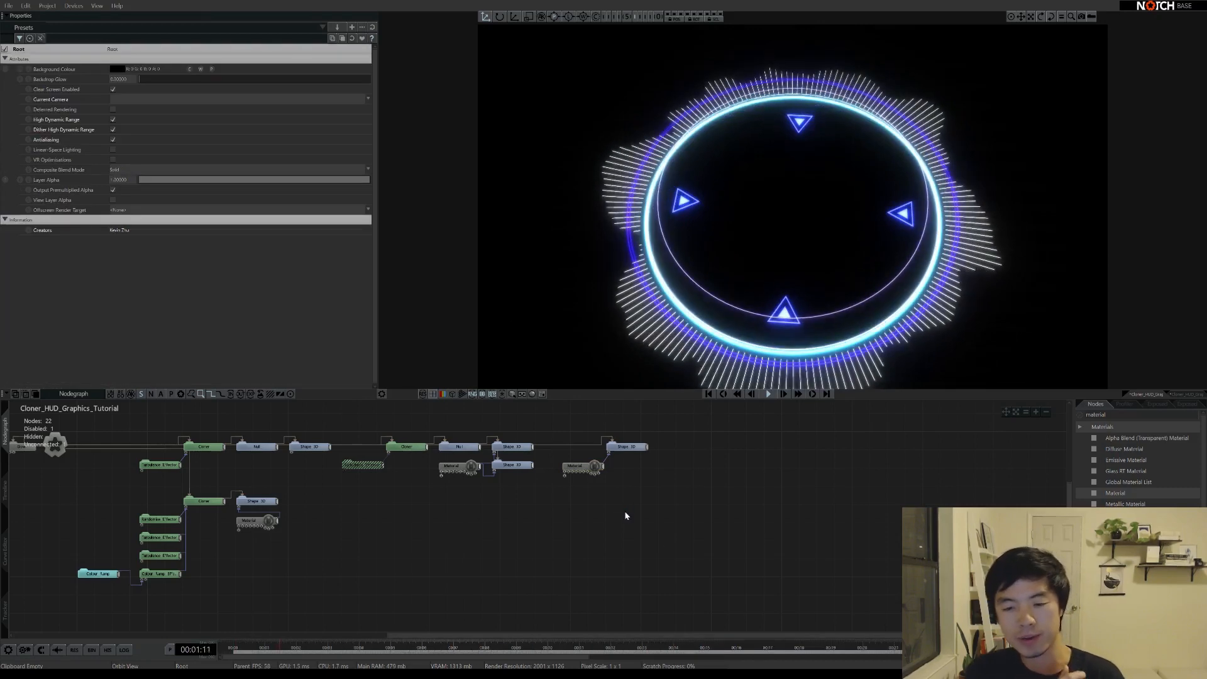
Frame the node graph and copy the four nodes of the tick-ring Cloner branch
{"action": "right_click_drag", "start_coordinate": [842, 304], "coordinate": [662, 231]}
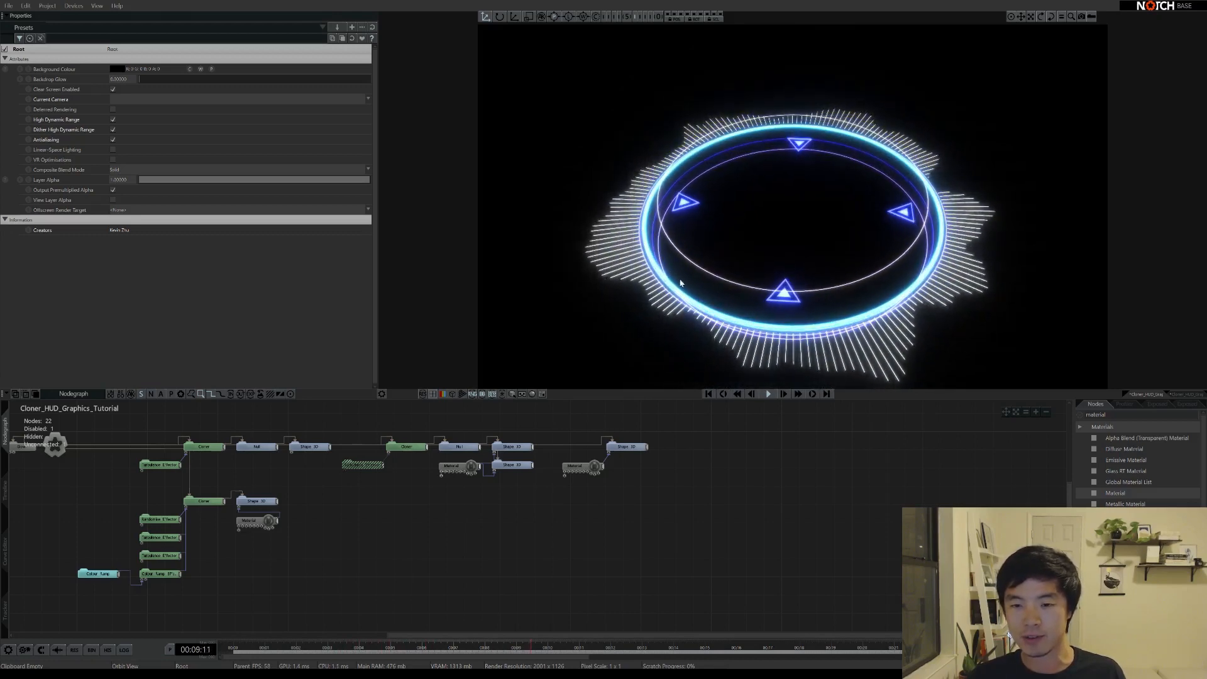
{"action": "right_click_drag", "start_coordinate": [476, 519], "coordinate": [552, 545]}
{"action": "scroll", "coordinate": [550, 548], "scroll_direction": "down", "scroll_amount": 2}
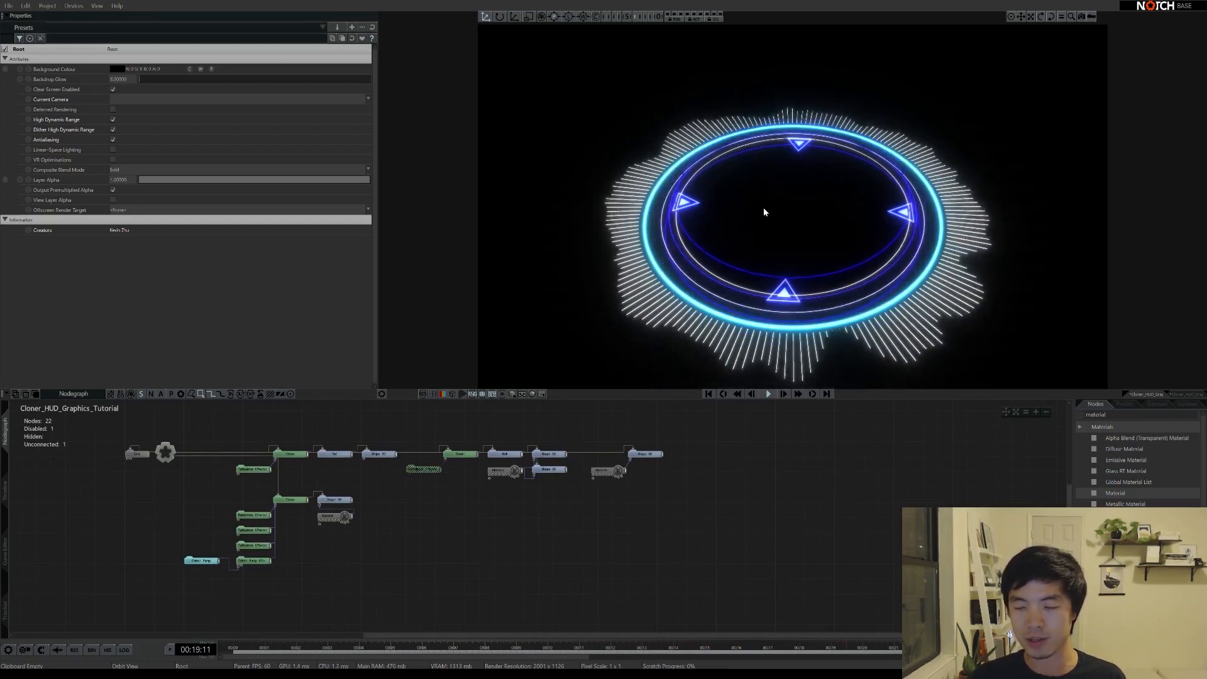
{"action": "middle_click_drag", "start_coordinate": [532, 539], "coordinate": [457, 511]}
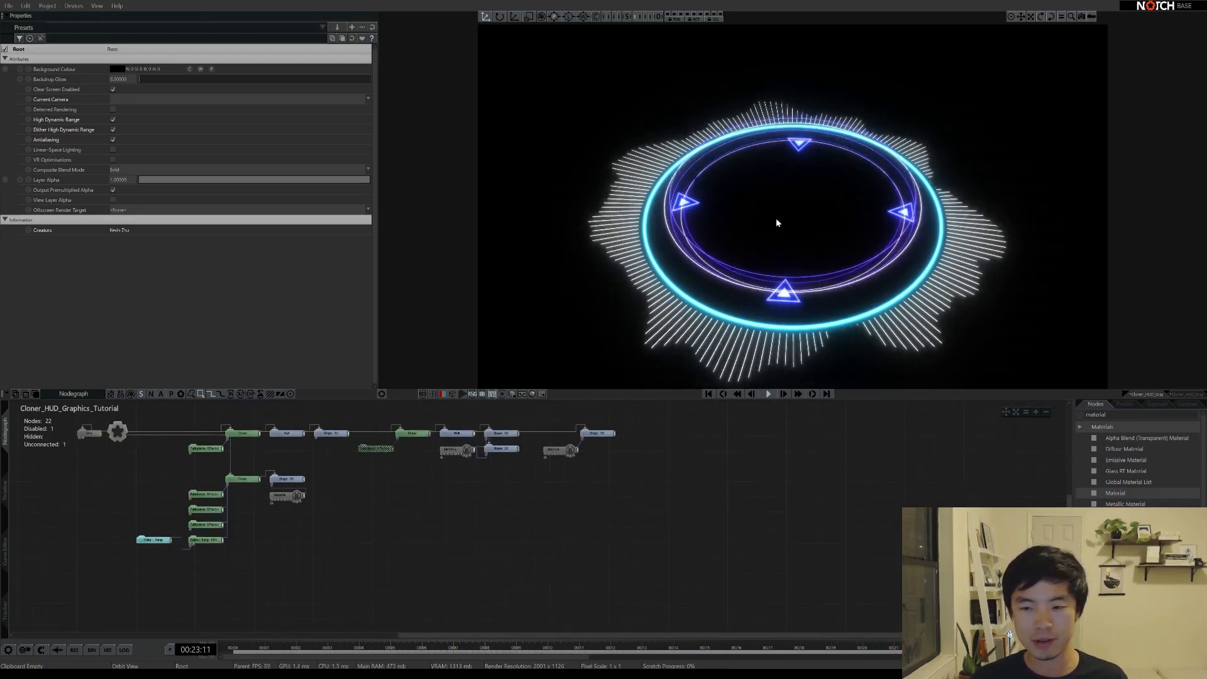
{"action": "middle_click_drag", "start_coordinate": [458, 498], "coordinate": [466, 515]}
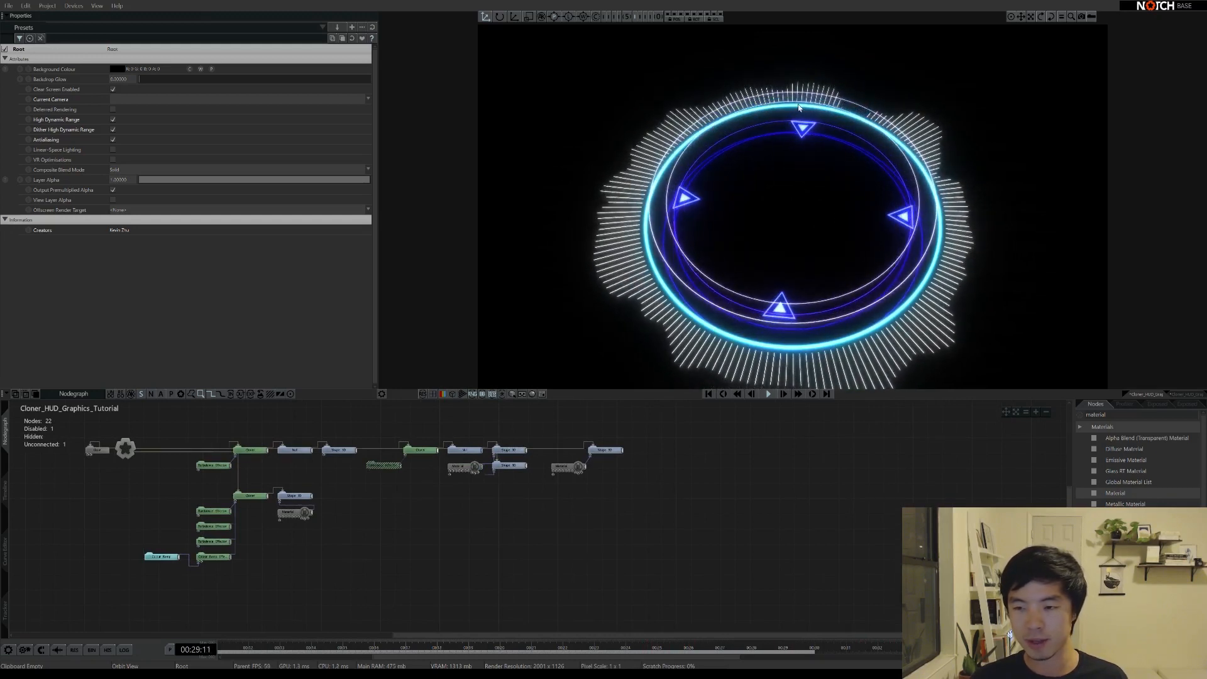
{"action": "key", "text": "ctrl+c"}
{"action": "left_click_drag", "start_coordinate": [308, 465], "coordinate": [427, 506]}
Paste the Cloner branch copy and connect its Cloner to Root
{"action": "key", "text": "ctrl+v"}
{"action": "left_click", "coordinate": [426, 505]}
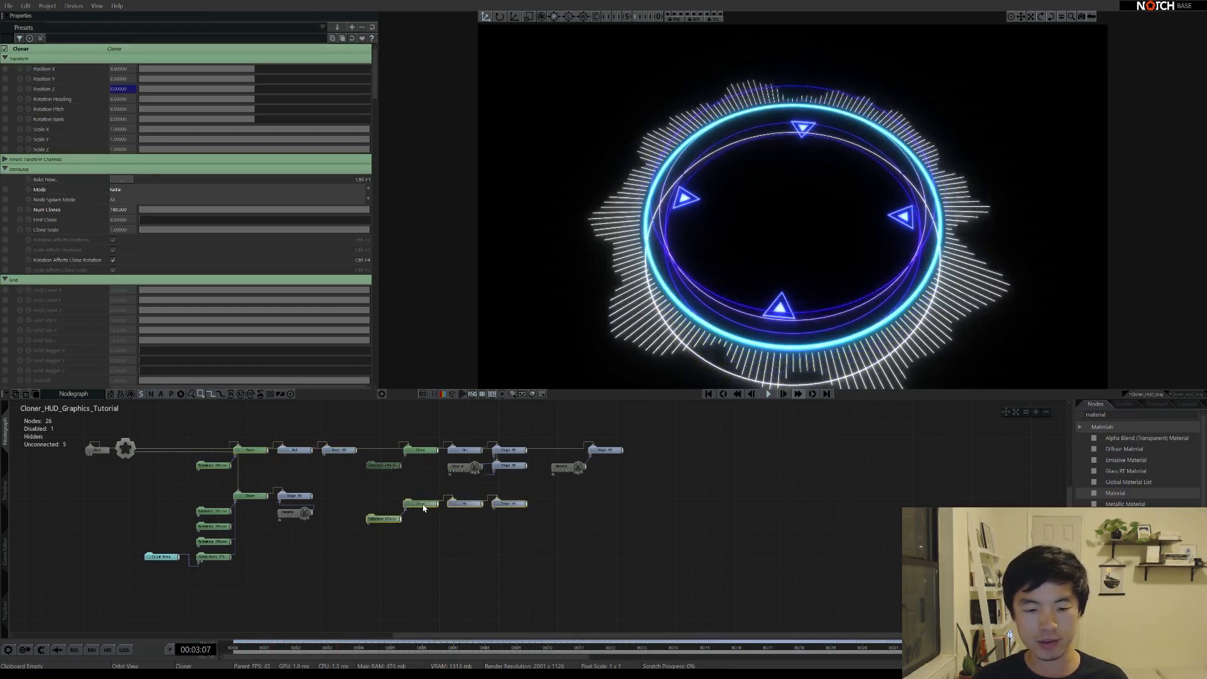
{"action": "left_click", "coordinate": [427, 508]}
{"action": "left_click", "coordinate": [425, 505]}
{"action": "middle_click_drag", "start_coordinate": [446, 561], "coordinate": [432, 525]}
{"action": "scroll", "coordinate": [259, 289], "scroll_direction": "up", "scroll_amount": 3}
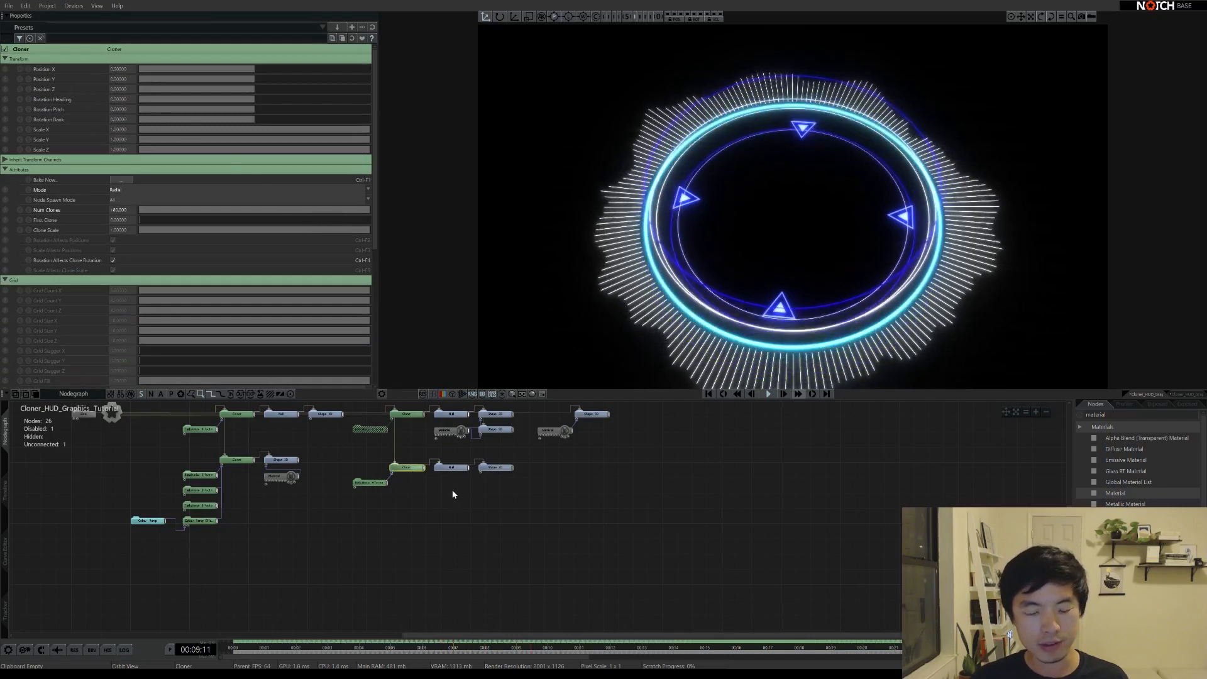
Collapse Grid and reduce the copy's Radial Start Angle and Radius for an inner tick ring
{"action": "left_click", "coordinate": [506, 466]}
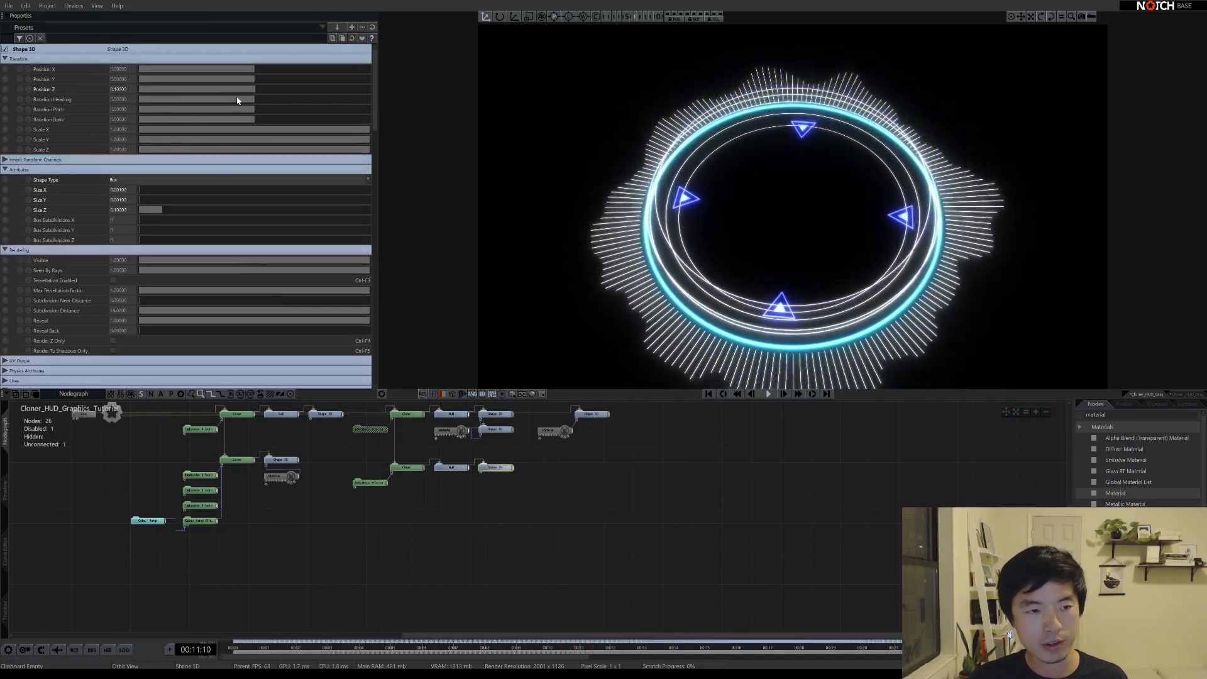
{"action": "left_click", "coordinate": [395, 415]}
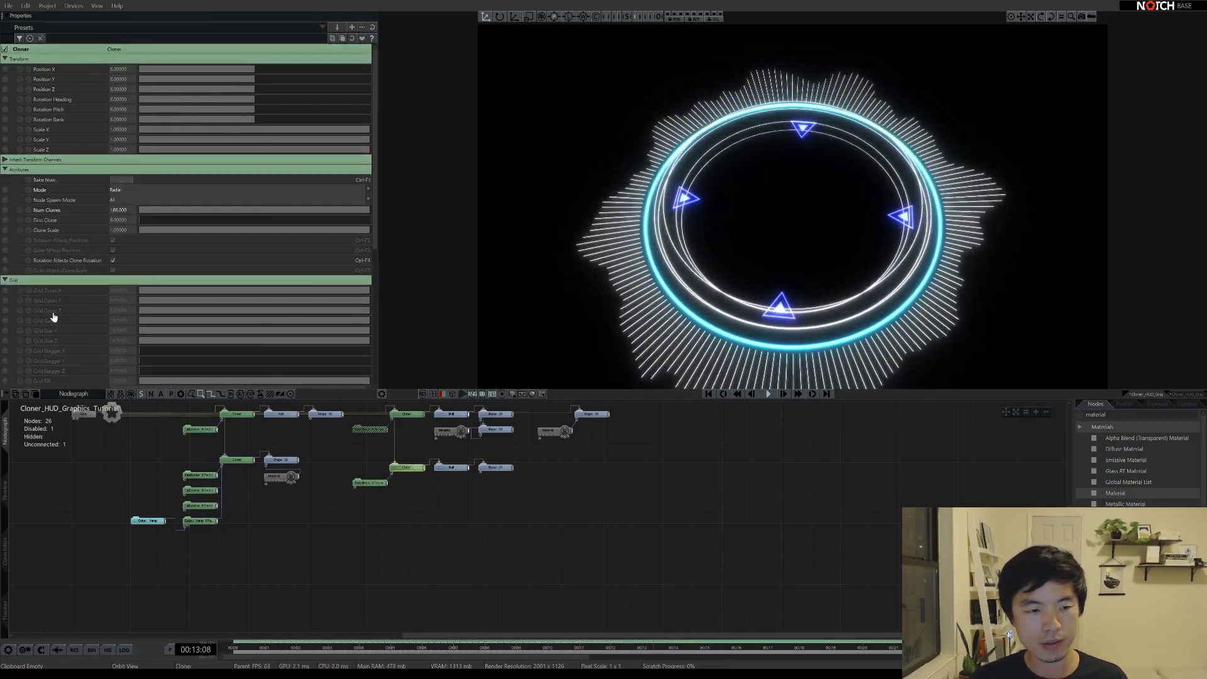
{"action": "left_click", "coordinate": [5, 280]}
{"action": "scroll", "coordinate": [130, 270], "scroll_direction": "down", "scroll_amount": 3}
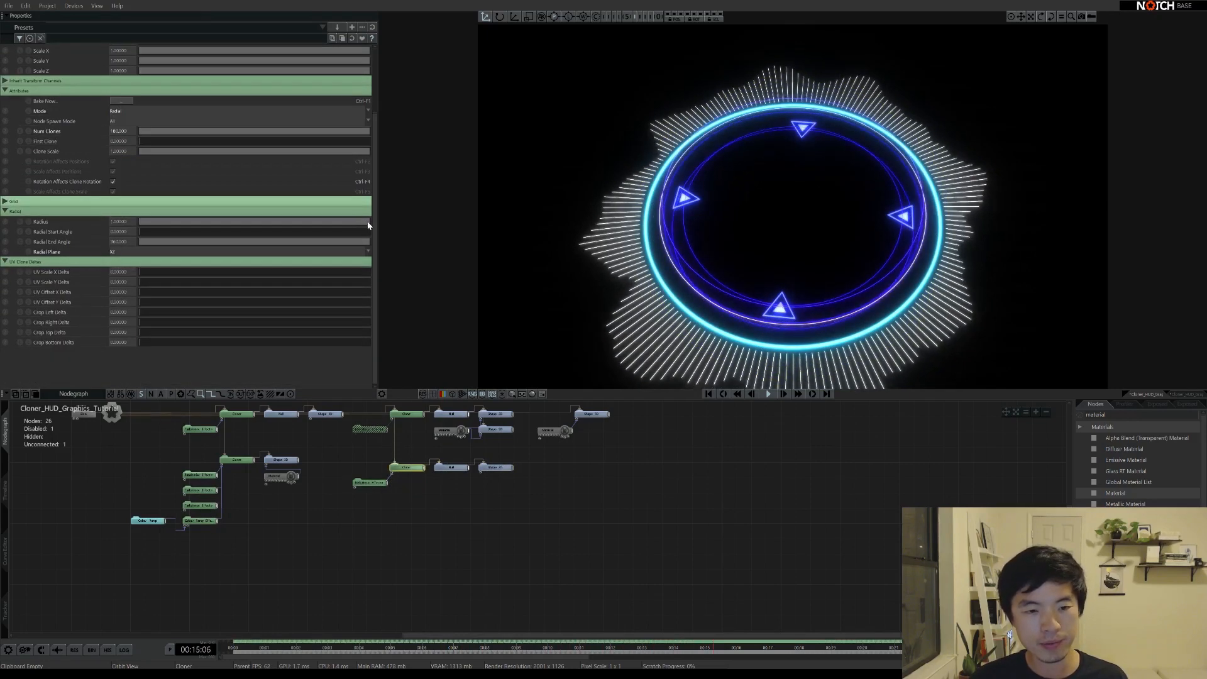
{"action": "left_click_drag", "start_coordinate": [369, 225], "coordinate": [340, 225]}
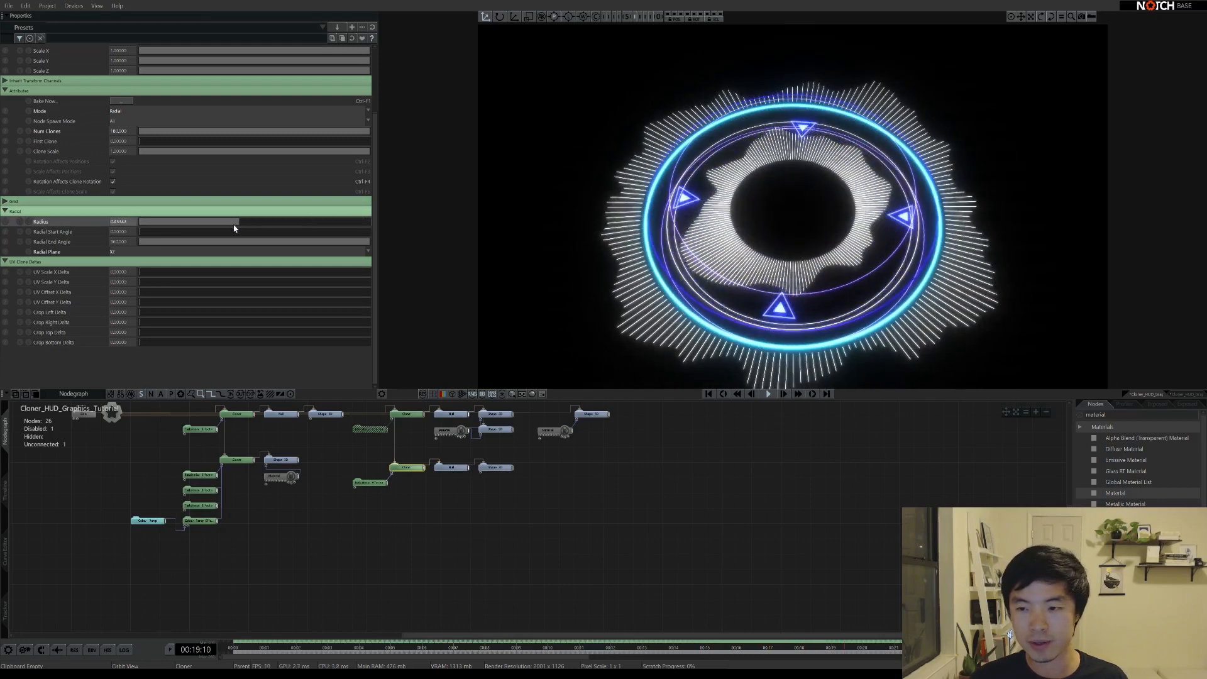
{"action": "left_click_drag", "start_coordinate": [201, 225], "coordinate": [202, 225]}
Set the copied shape's Position Z to 0 and change its type to Sphere
{"action": "left_click", "coordinate": [497, 468]}
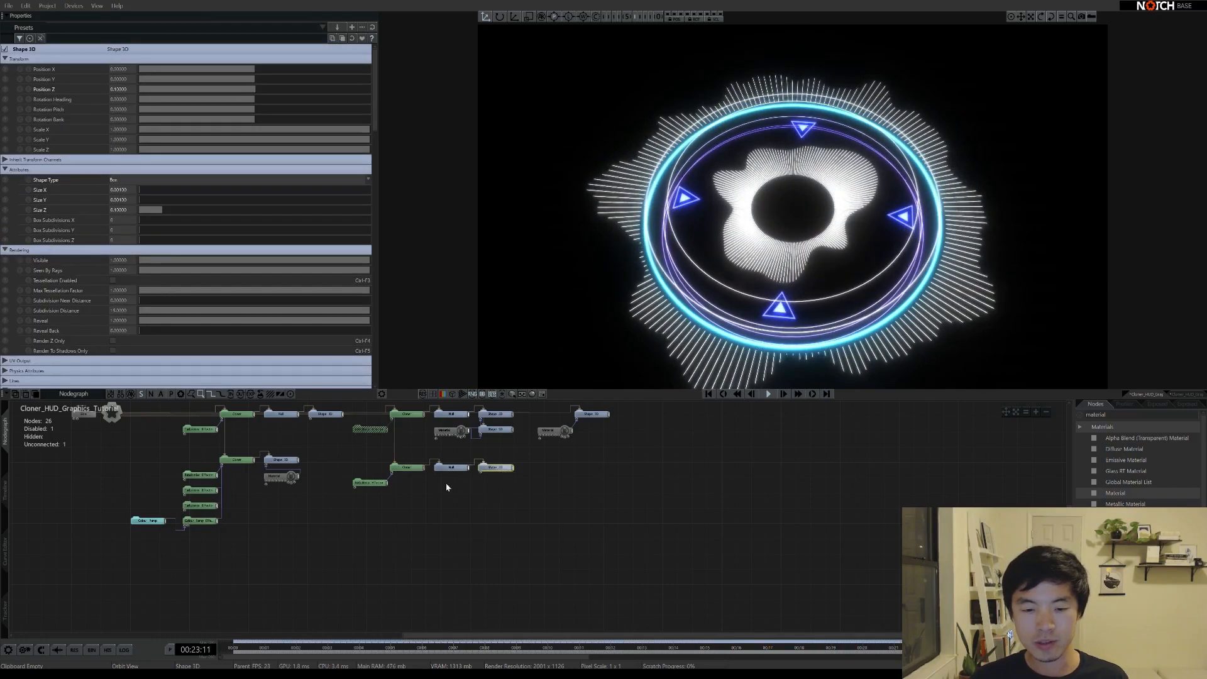
{"action": "left_click", "coordinate": [456, 473]}
{"action": "left_click", "coordinate": [455, 469]}
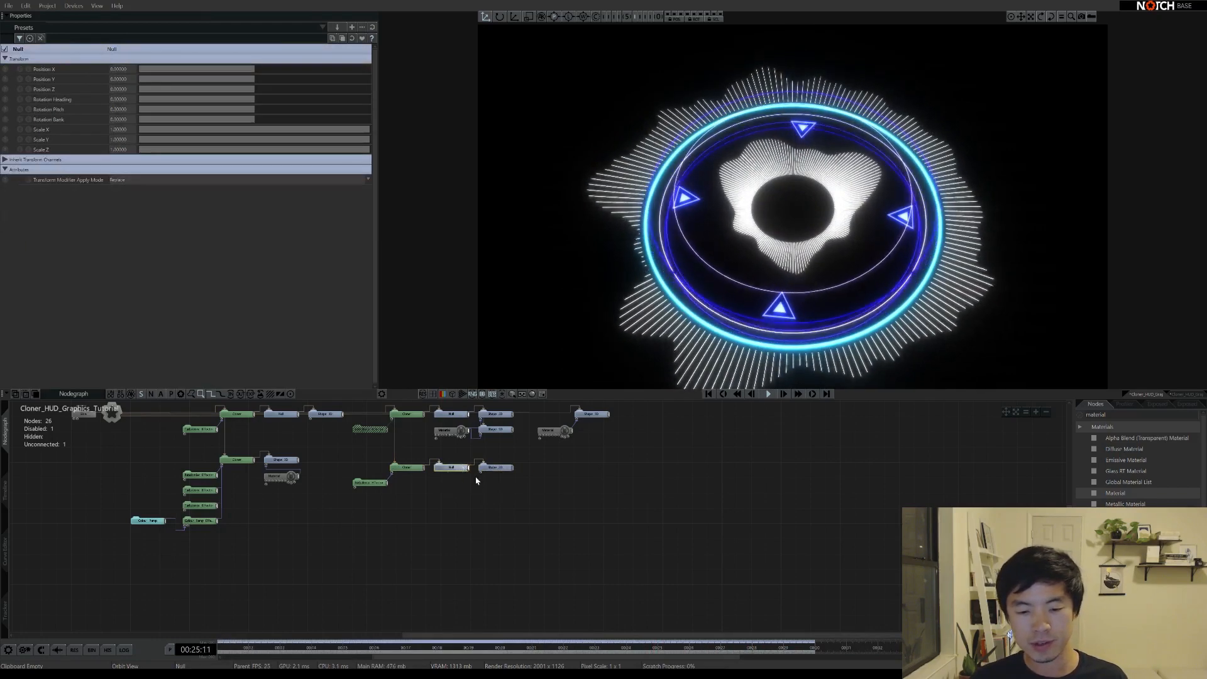
{"action": "left_click", "coordinate": [498, 468]}
{"action": "left_click", "coordinate": [119, 90]}
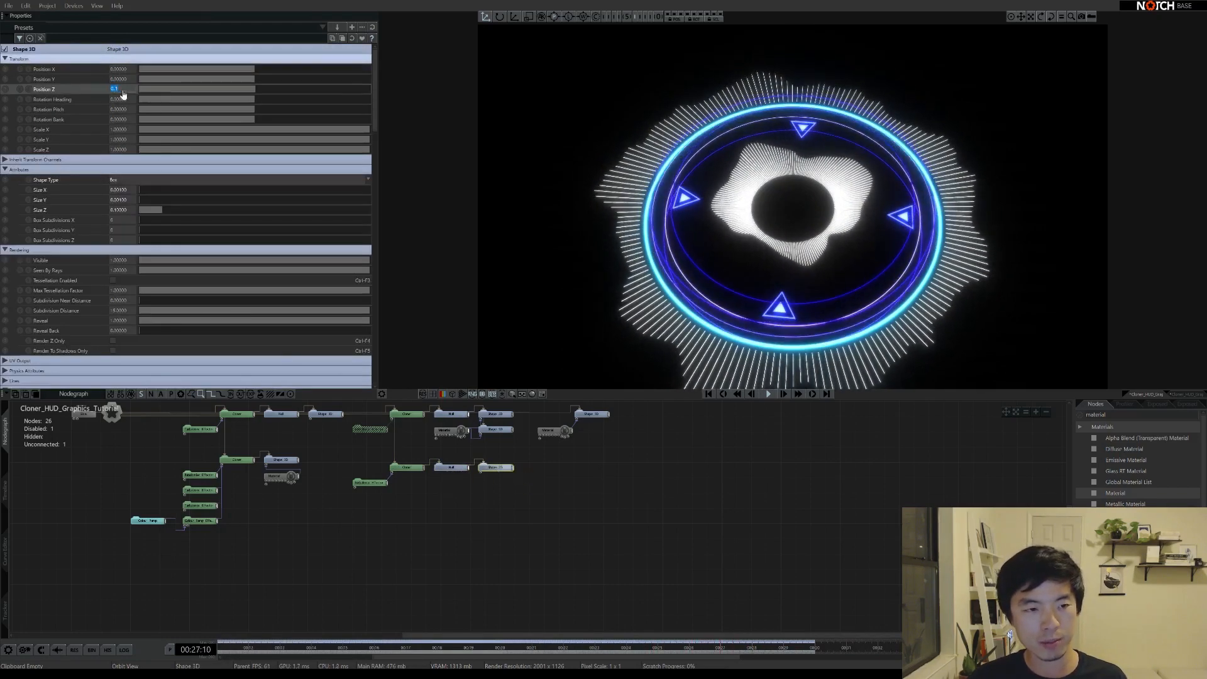
{"action": "type", "text": "0"}
{"action": "key", "text": "Return"}
{"action": "left_click", "coordinate": [119, 180]}
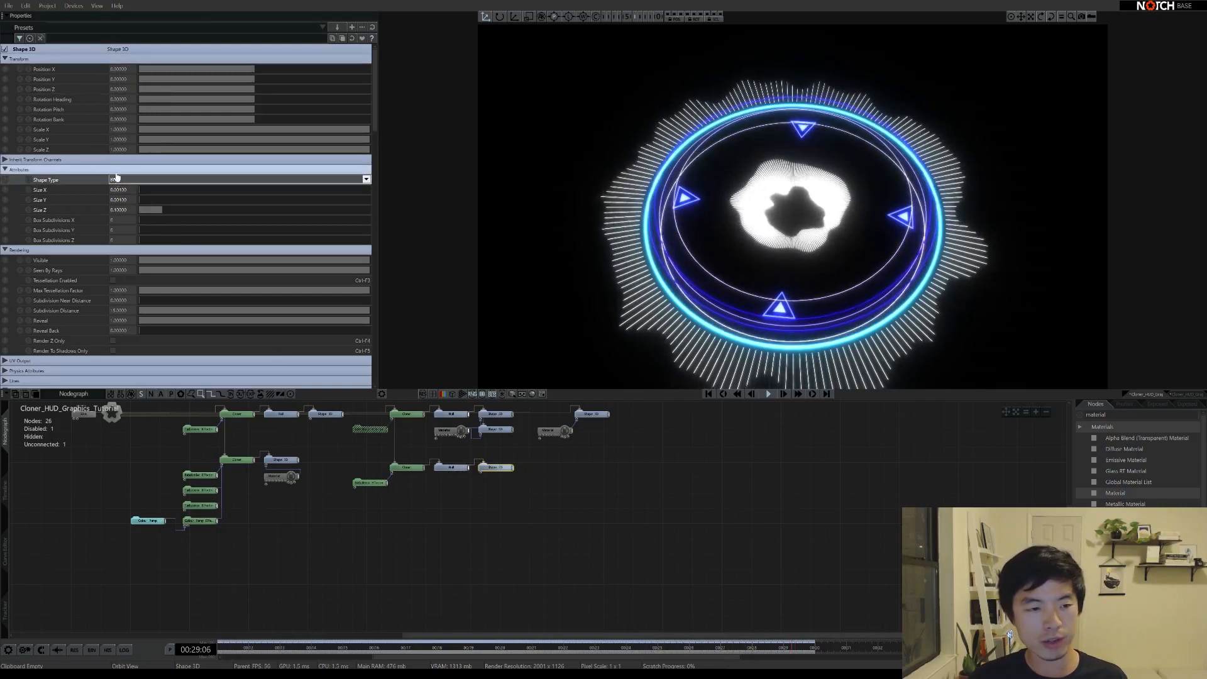
{"action": "left_click", "coordinate": [125, 200]}
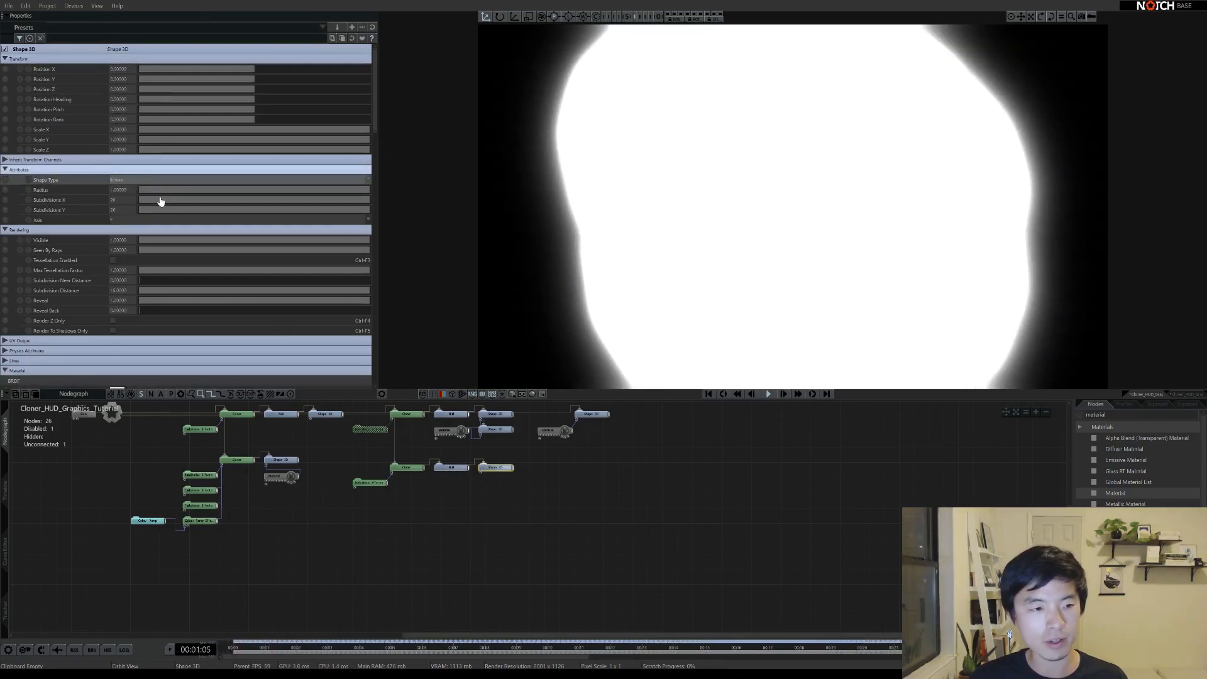
Shrink the sphere radius to 0.002, forming a tiny dotted circle at the centre
{"action": "left_click", "coordinate": [126, 191]}
{"action": "type", "text": "0.1"}
{"action": "key", "text": "Return"}
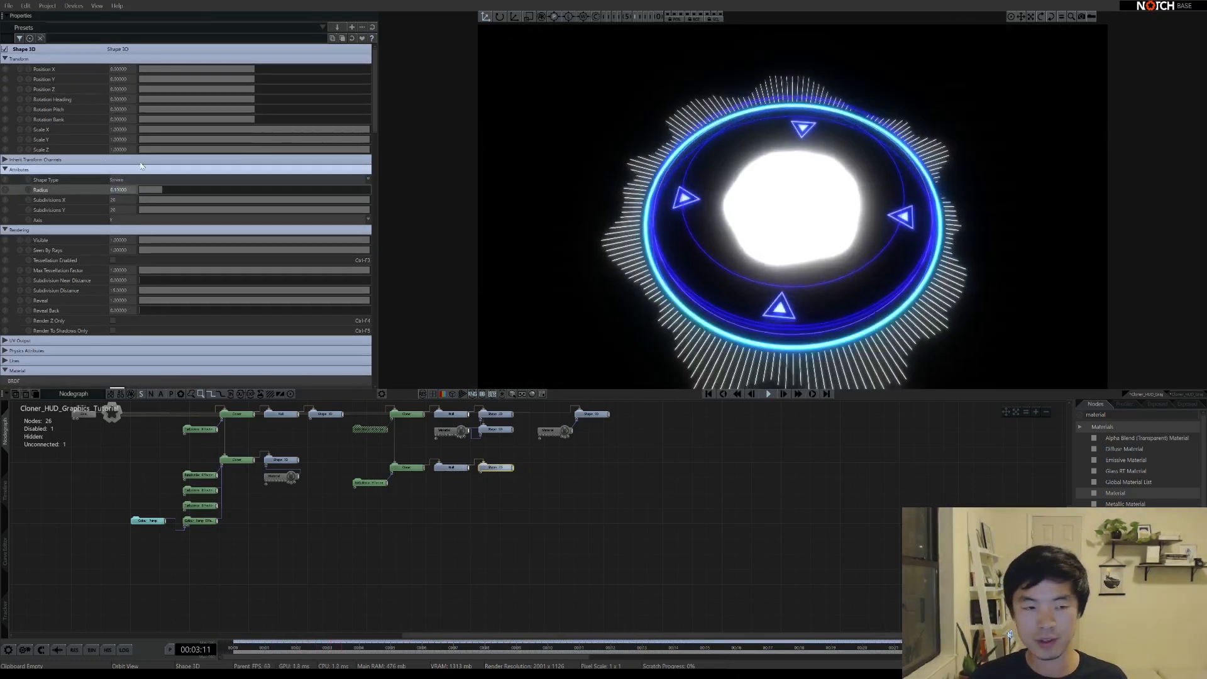
{"action": "left_click", "coordinate": [119, 190]}
{"action": "type", "text": ".001"}
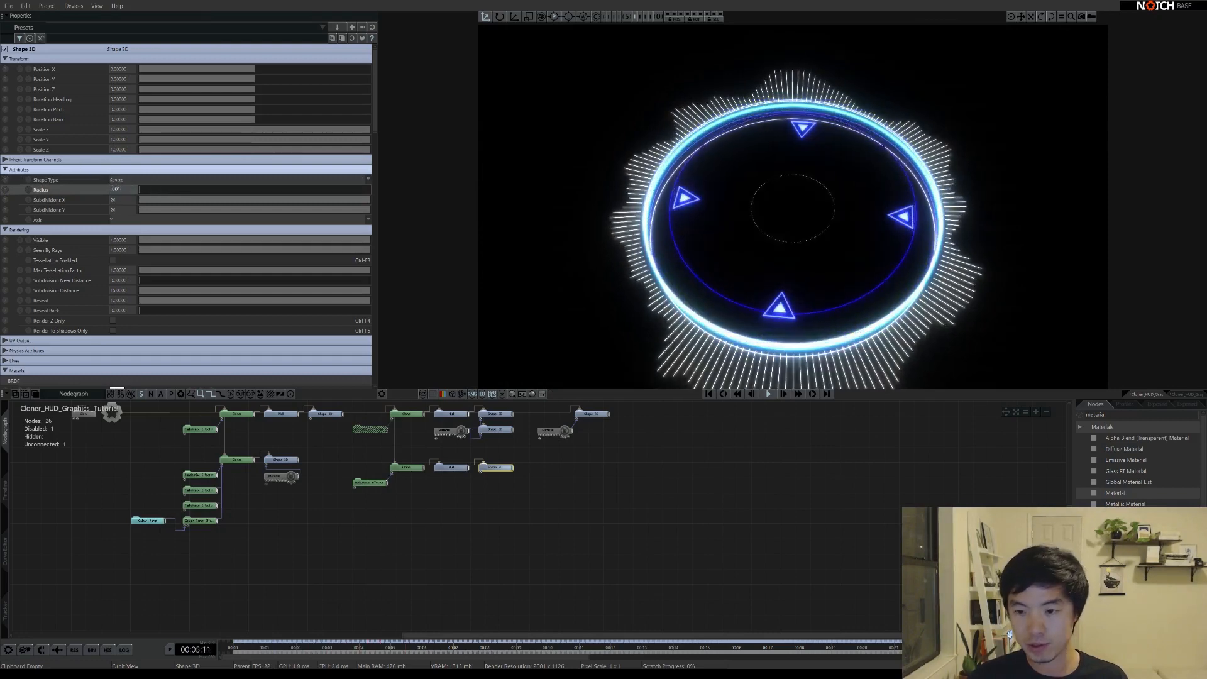
{"action": "key", "text": "Return"}
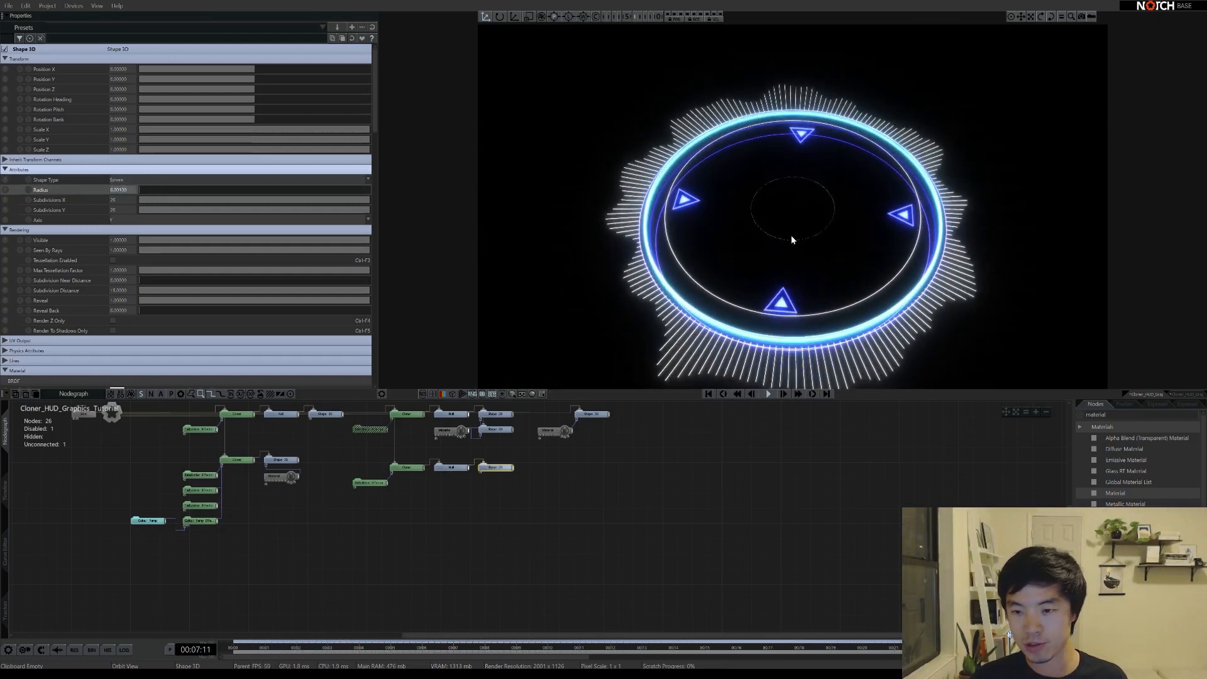
{"action": "right_click_drag", "start_coordinate": [791, 235], "coordinate": [817, 252], "text": "alt"}
{"action": "left_click_drag", "start_coordinate": [816, 255], "coordinate": [796, 217], "text": "alt"}
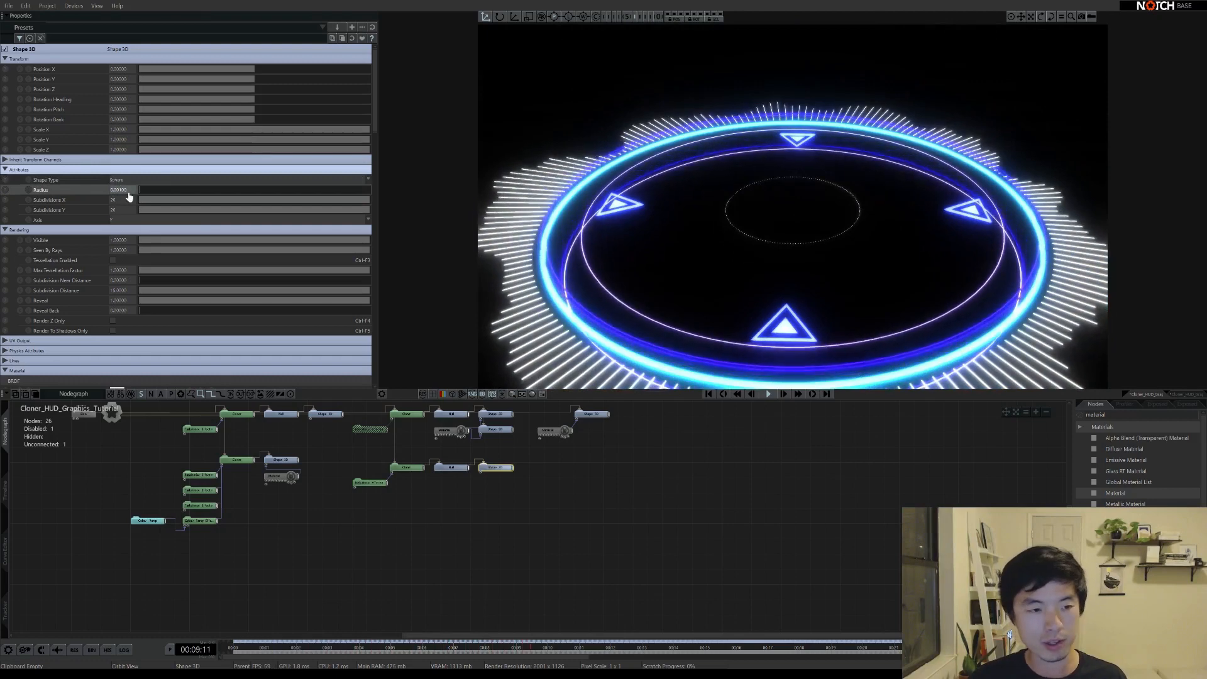
{"action": "type", "text": ".002"}
{"action": "key", "text": "Return"}
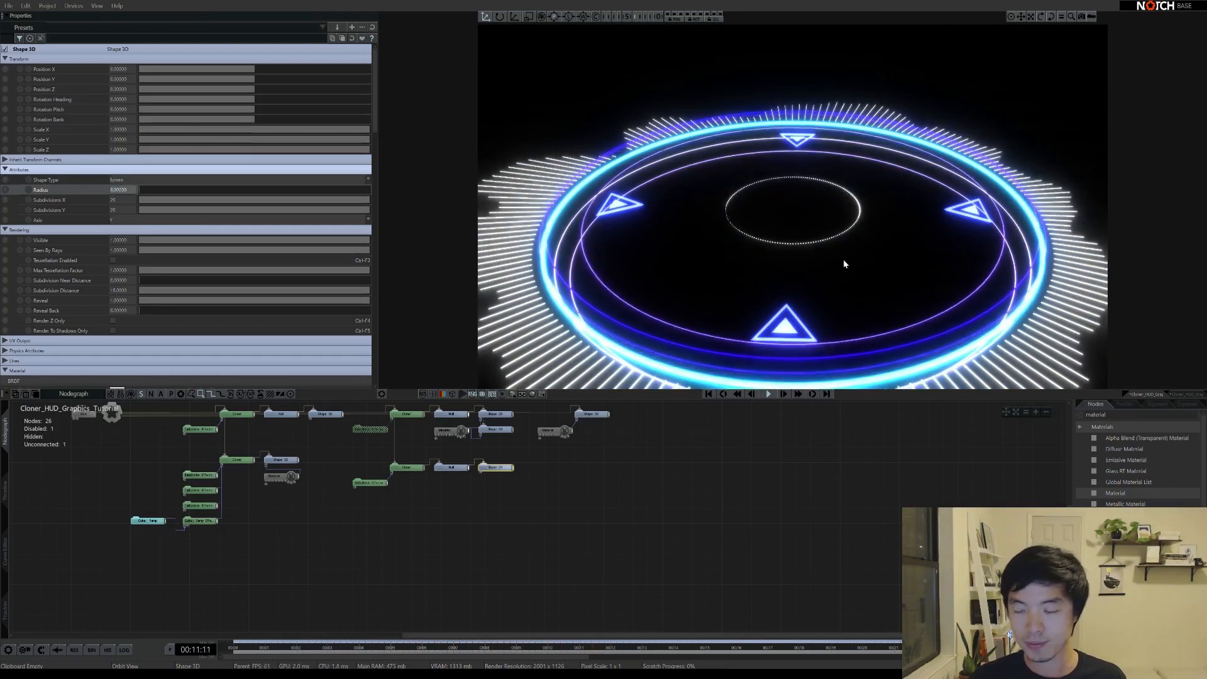
{"action": "left_click_drag", "start_coordinate": [843, 259], "coordinate": [830, 274], "text": "alt"}
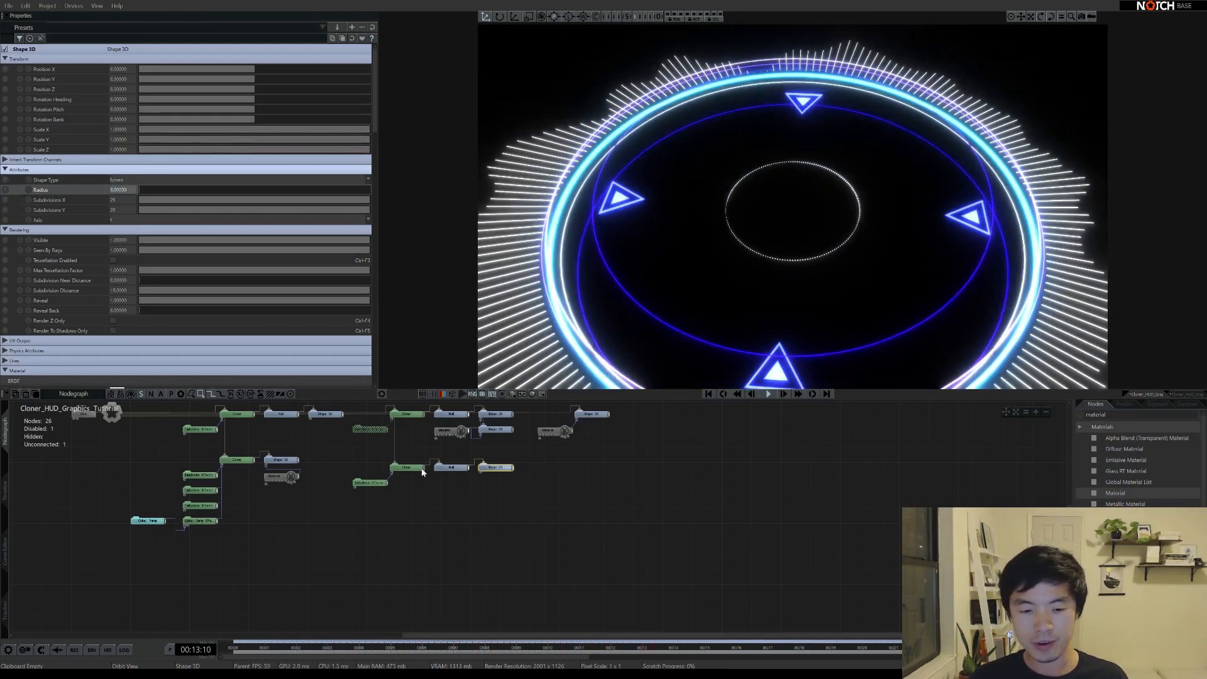
{"action": "left_click", "coordinate": [405, 467]}
Shift the Radial Start Angle and lower the Radial End Angle to trim the dots to a short arc
{"action": "scroll", "coordinate": [77, 326], "scroll_direction": "down", "scroll_amount": 2}
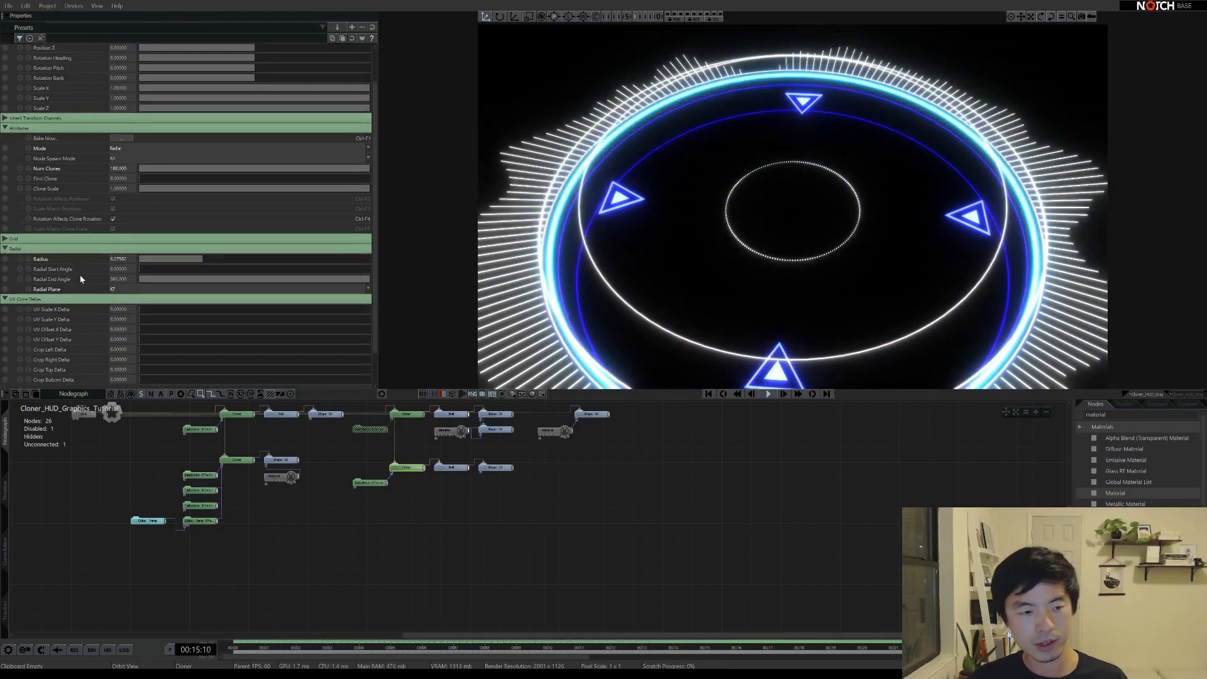
{"action": "left_click_drag", "start_coordinate": [143, 272], "coordinate": [215, 266]}
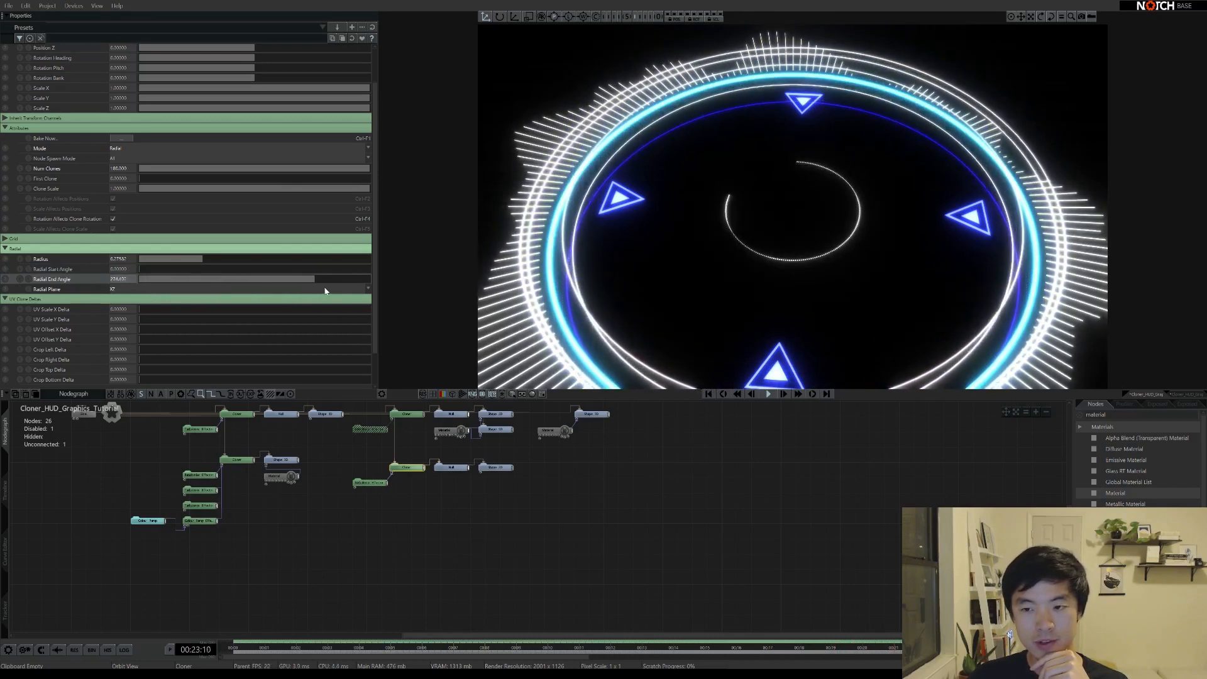
{"action": "left_click_drag", "start_coordinate": [193, 302], "coordinate": [177, 303]}
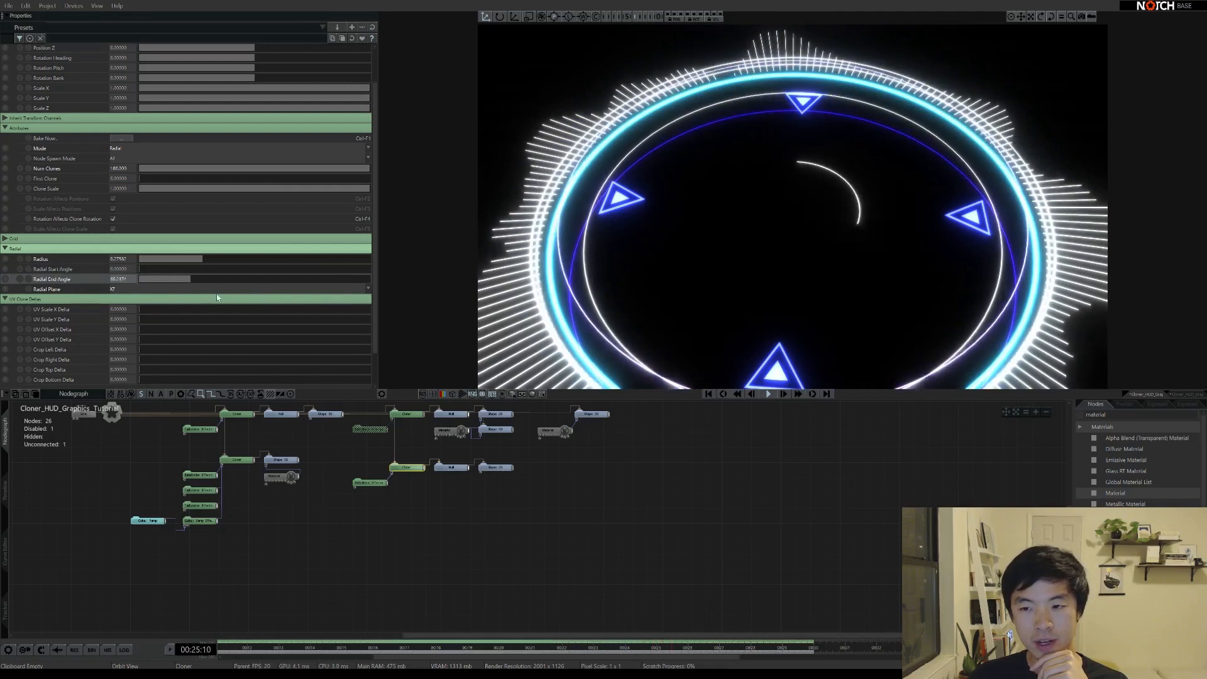
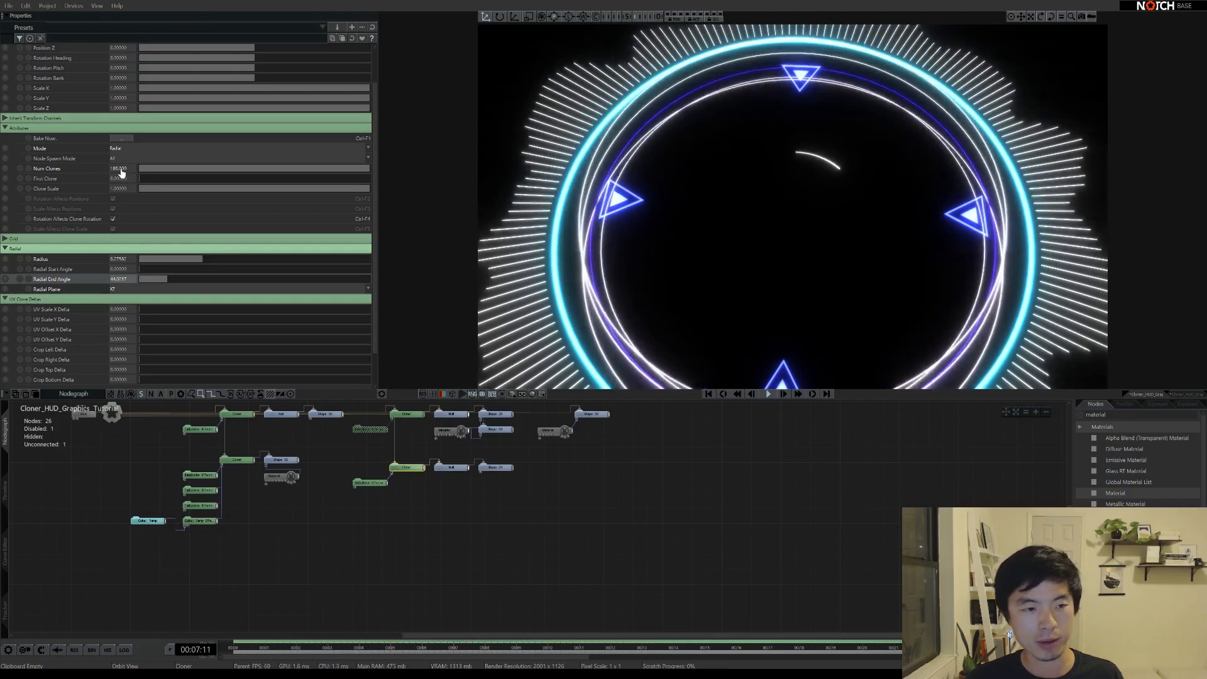
Cut the dotted arc to about 24 clones, extend it to a 90-degree sweep, and disable the Turbulence Effector
{"action": "left_click_drag", "start_coordinate": [184, 172], "coordinate": [162, 170]}
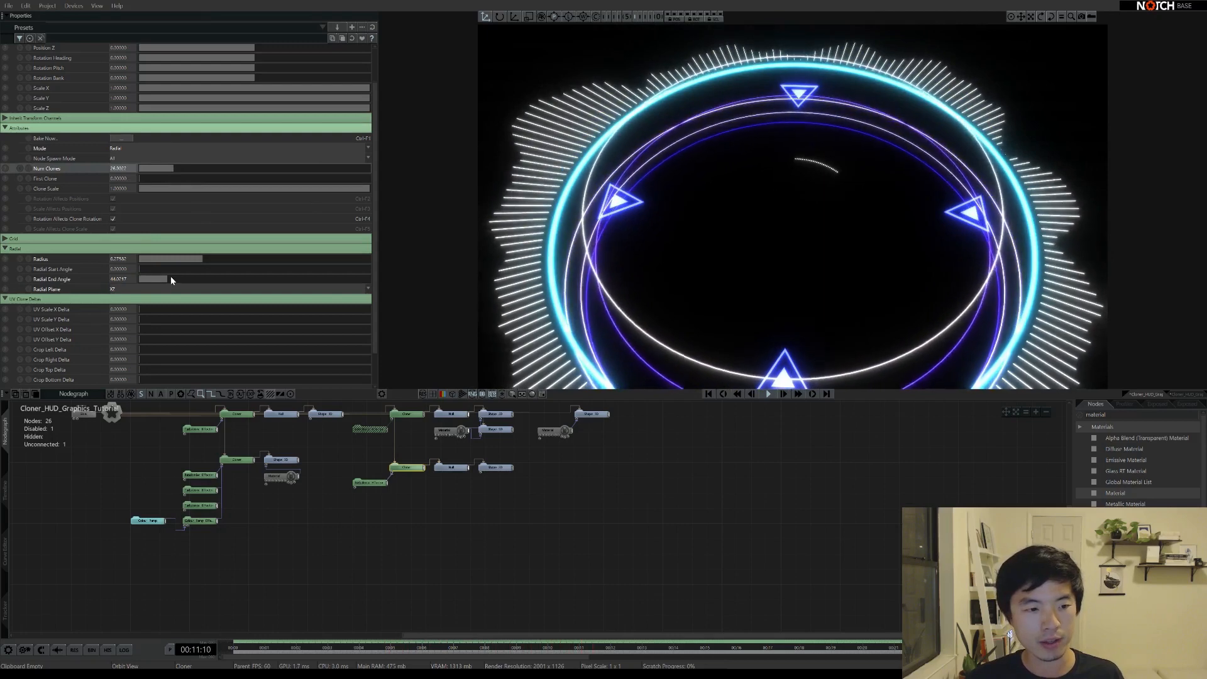
{"action": "left_click_drag", "start_coordinate": [171, 281], "coordinate": [180, 281]}
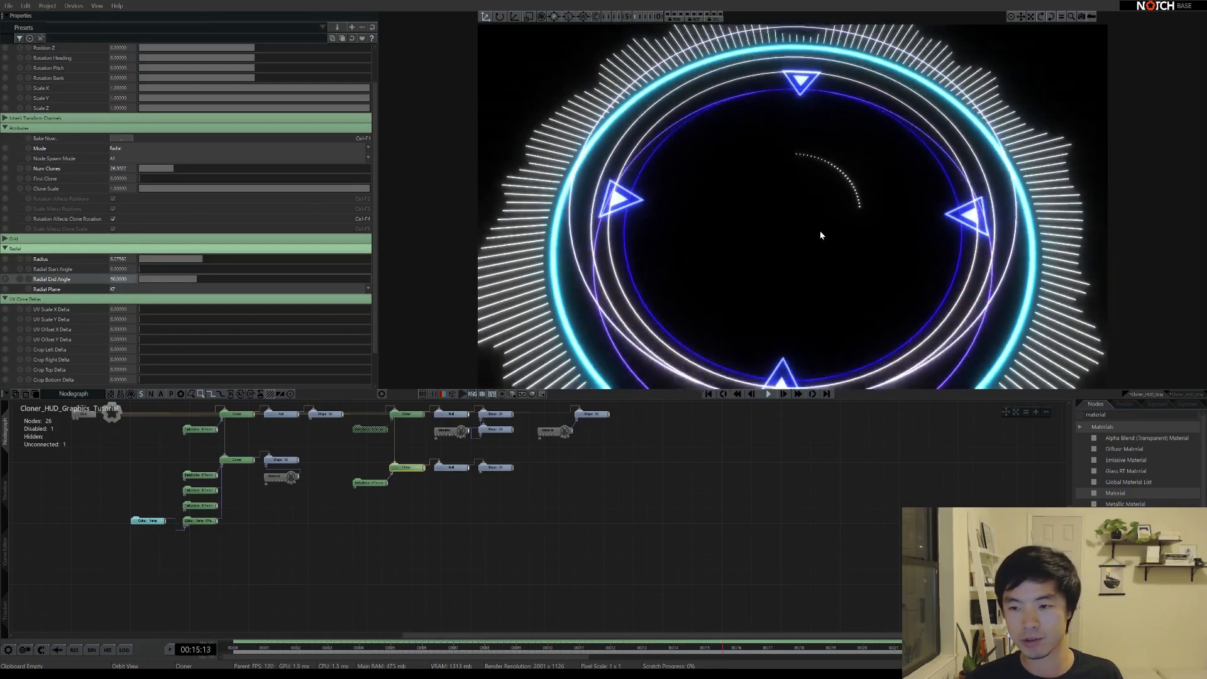
{"action": "left_click", "coordinate": [373, 482]}
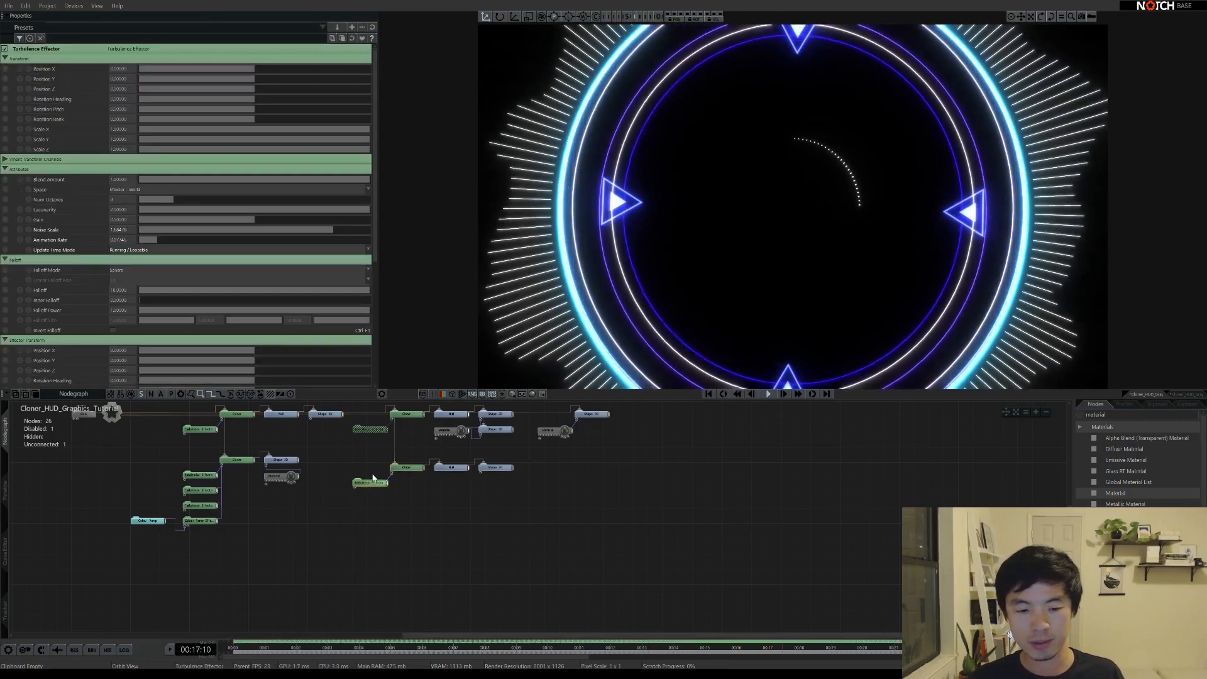
{"action": "key", "text": "d"}
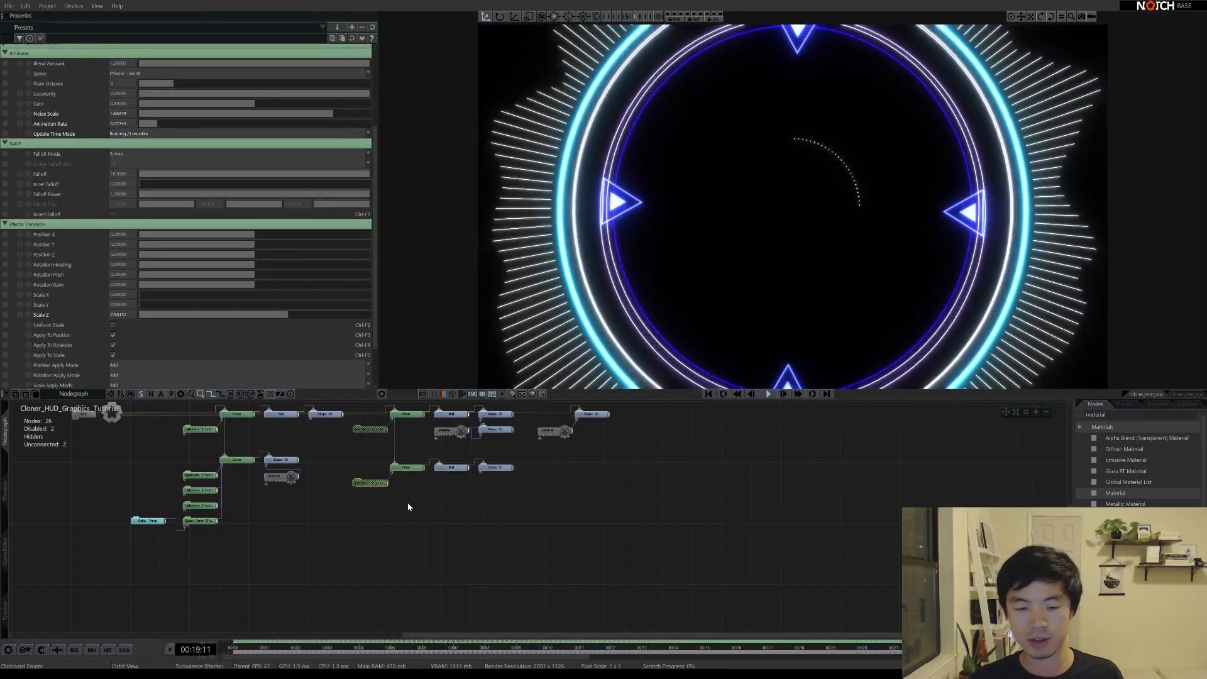
{"action": "left_click", "coordinate": [409, 492]}
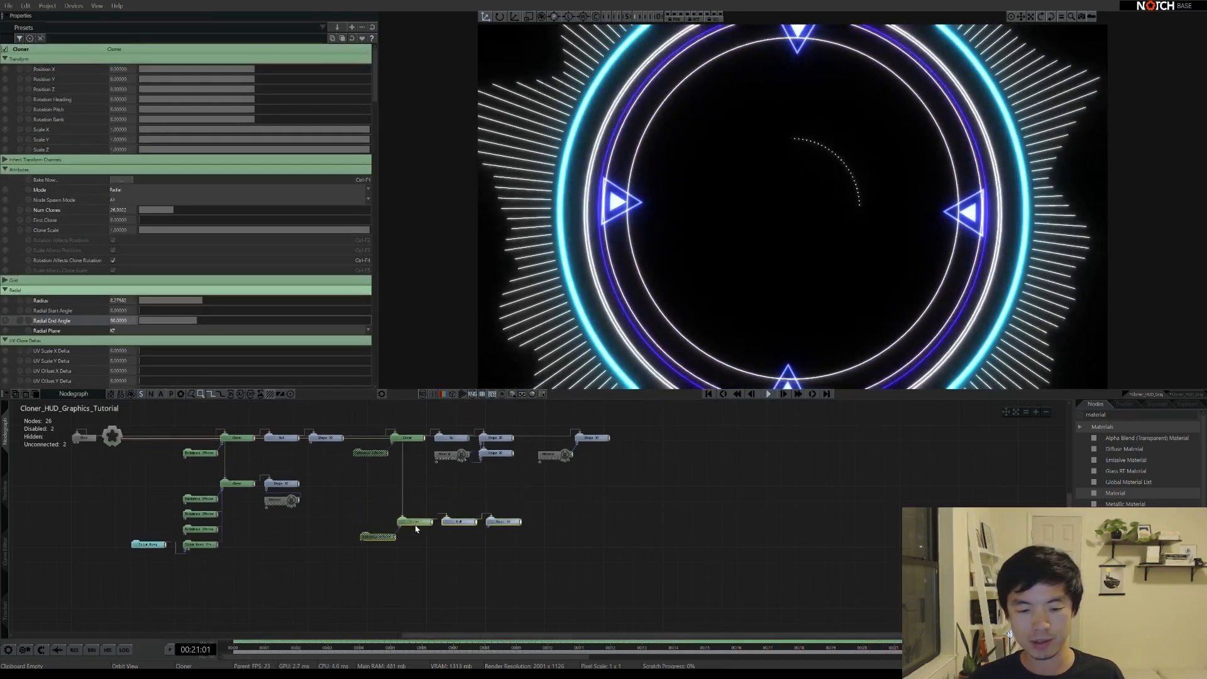
Duplicate the lower cloner branch and link the copy to Root
{"action": "left_click", "coordinate": [442, 550]}
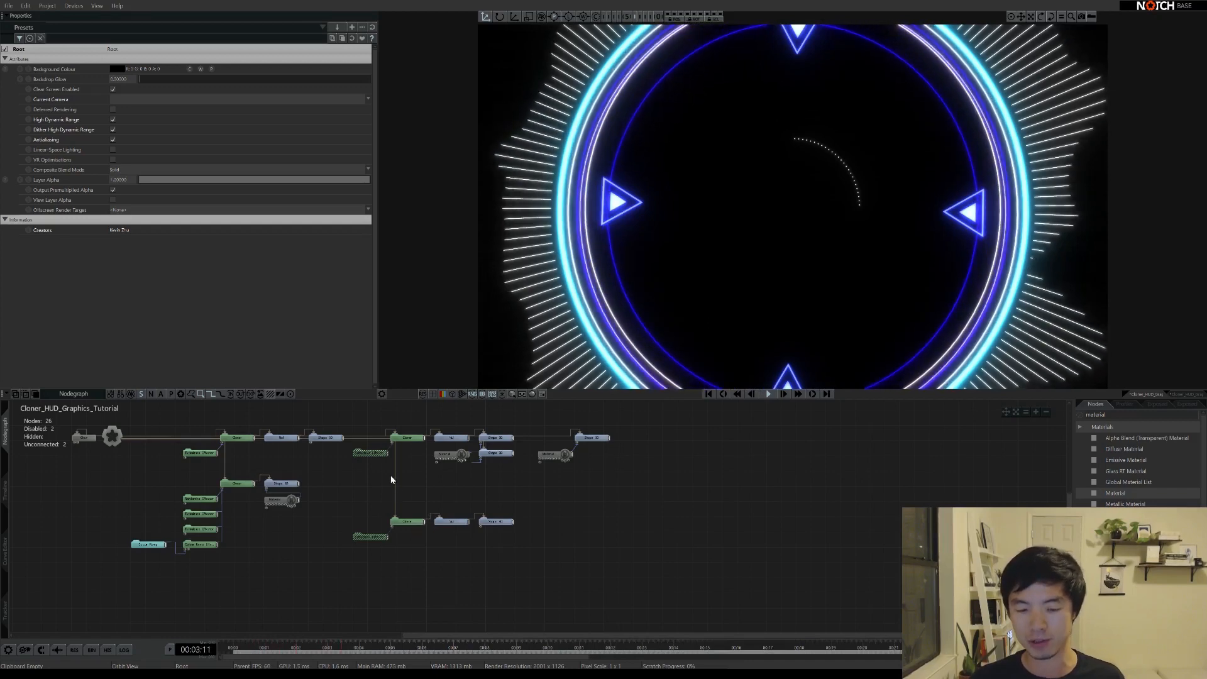
{"action": "left_click", "coordinate": [412, 519]}
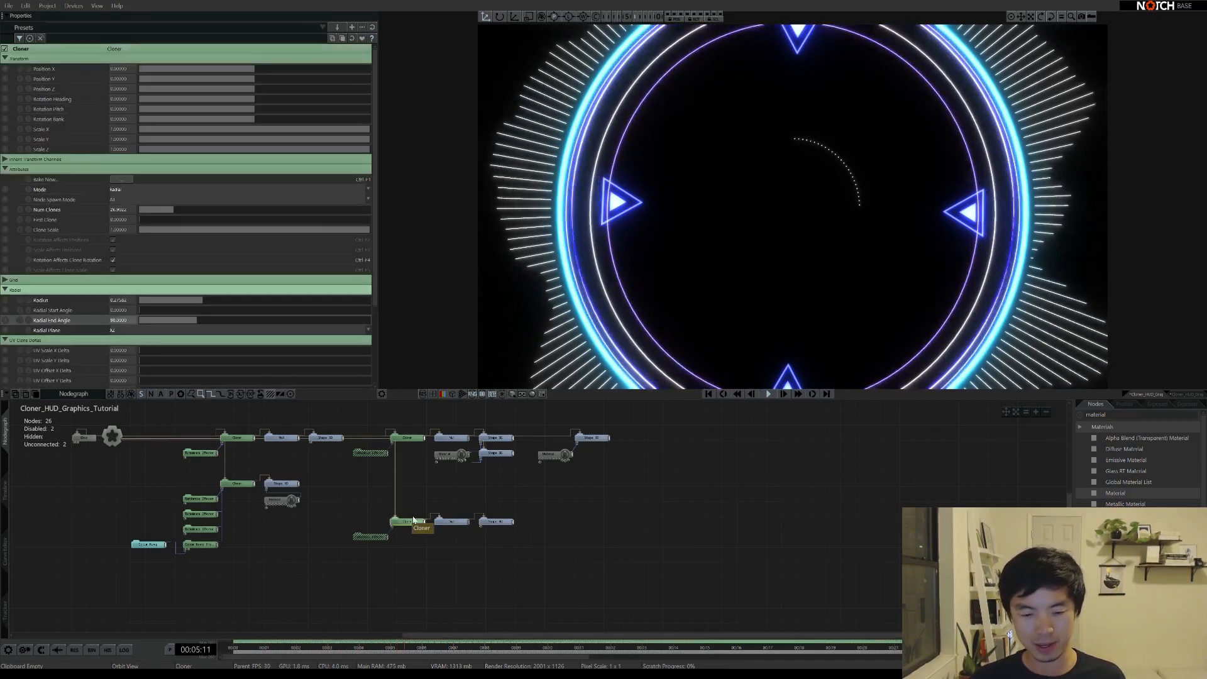
{"action": "key", "text": "ctrl+d"}
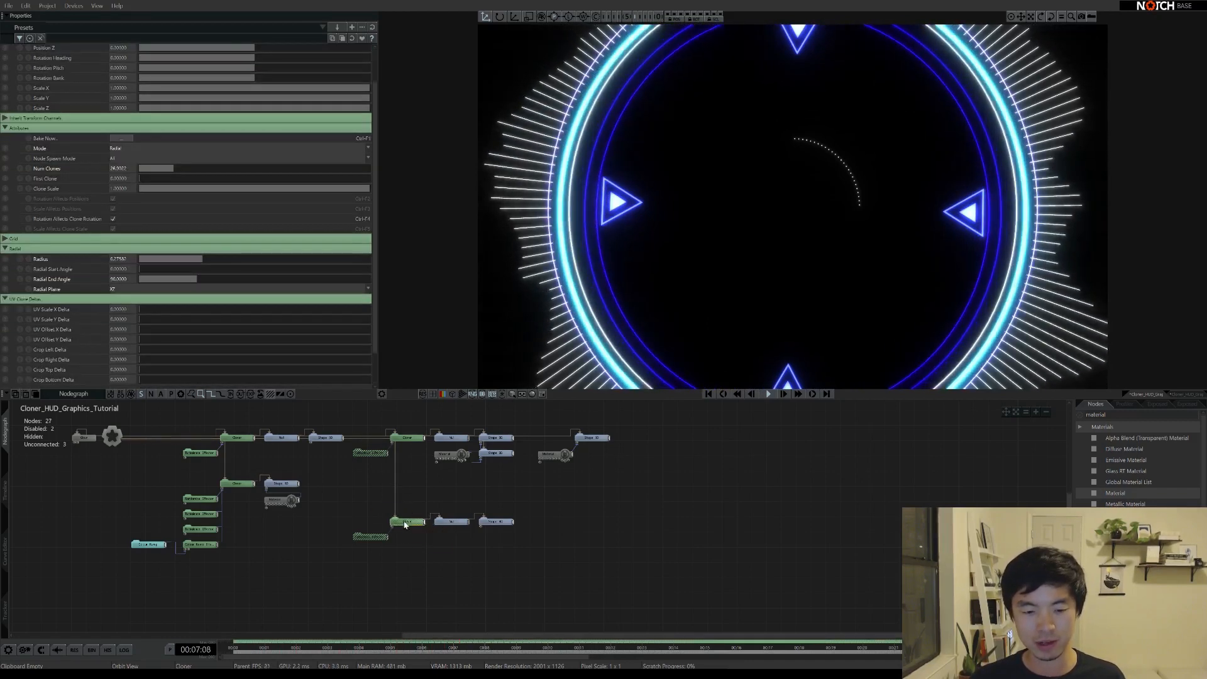
{"action": "left_click", "coordinate": [396, 496]}
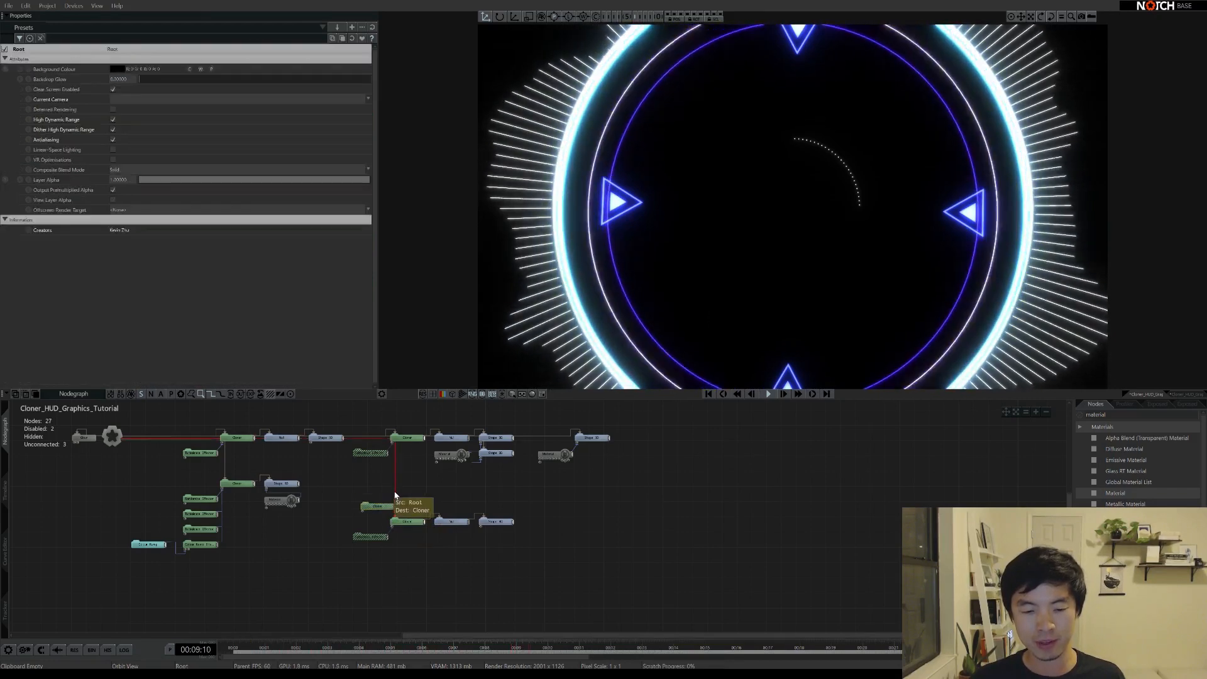
{"action": "left_click", "coordinate": [379, 508]}
{"action": "left_click", "coordinate": [396, 507]}
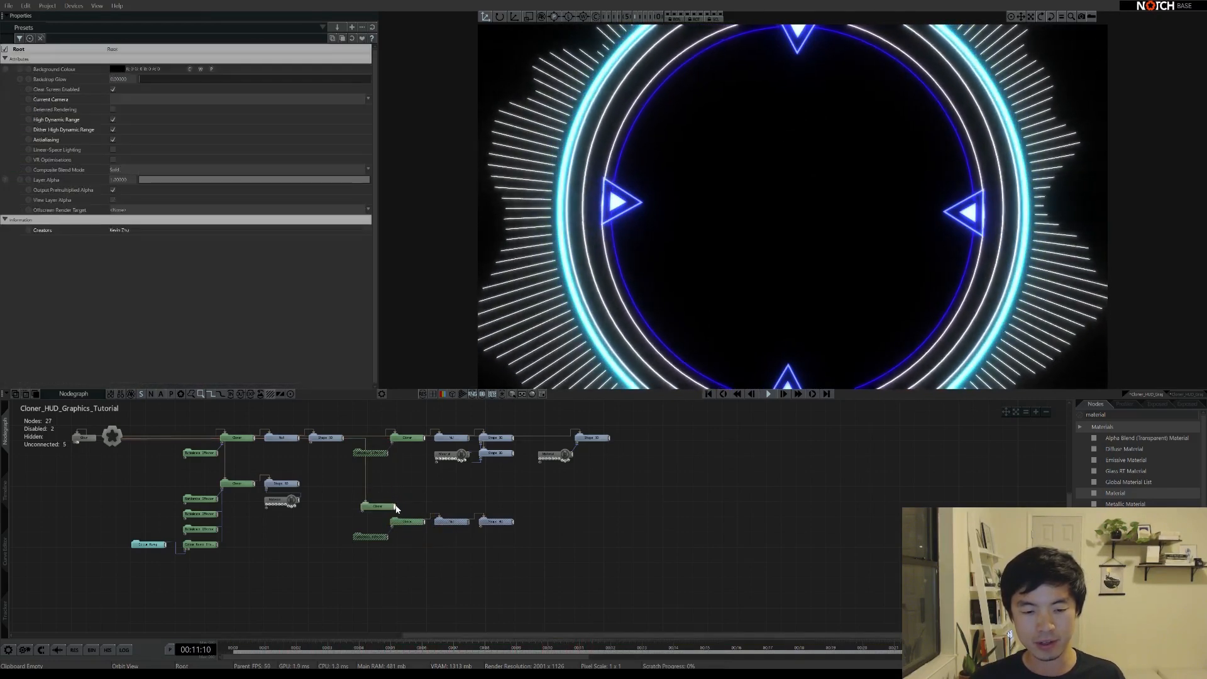
{"action": "left_click", "coordinate": [405, 524]}
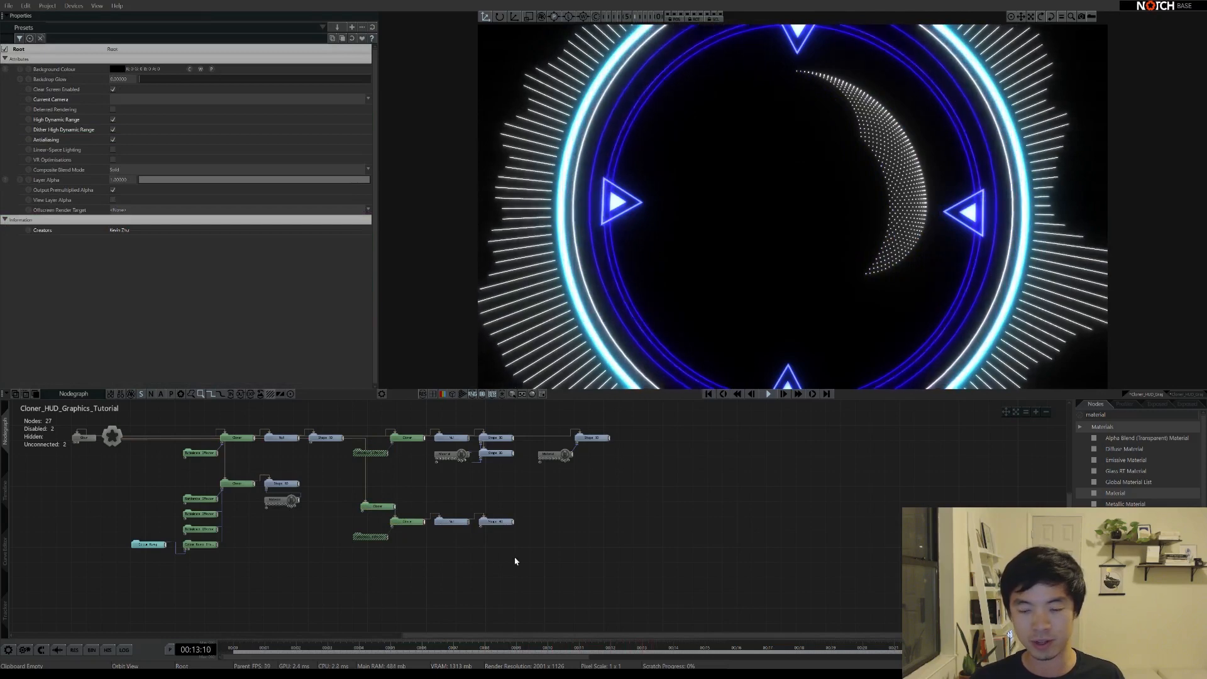
Sweep the copied cloner's Radial End Angle to about 348 degrees, wrapping the arcs into a spiral
{"action": "left_click_drag", "start_coordinate": [528, 554], "coordinate": [430, 518]}
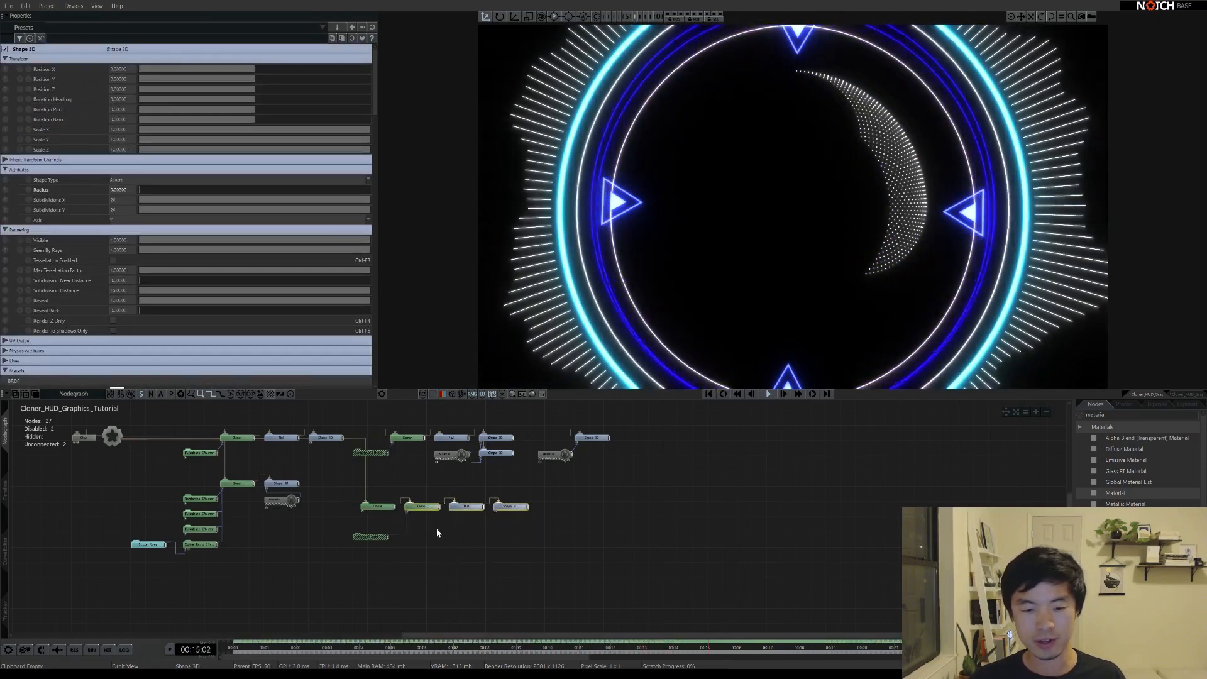
{"action": "left_click", "coordinate": [377, 507]}
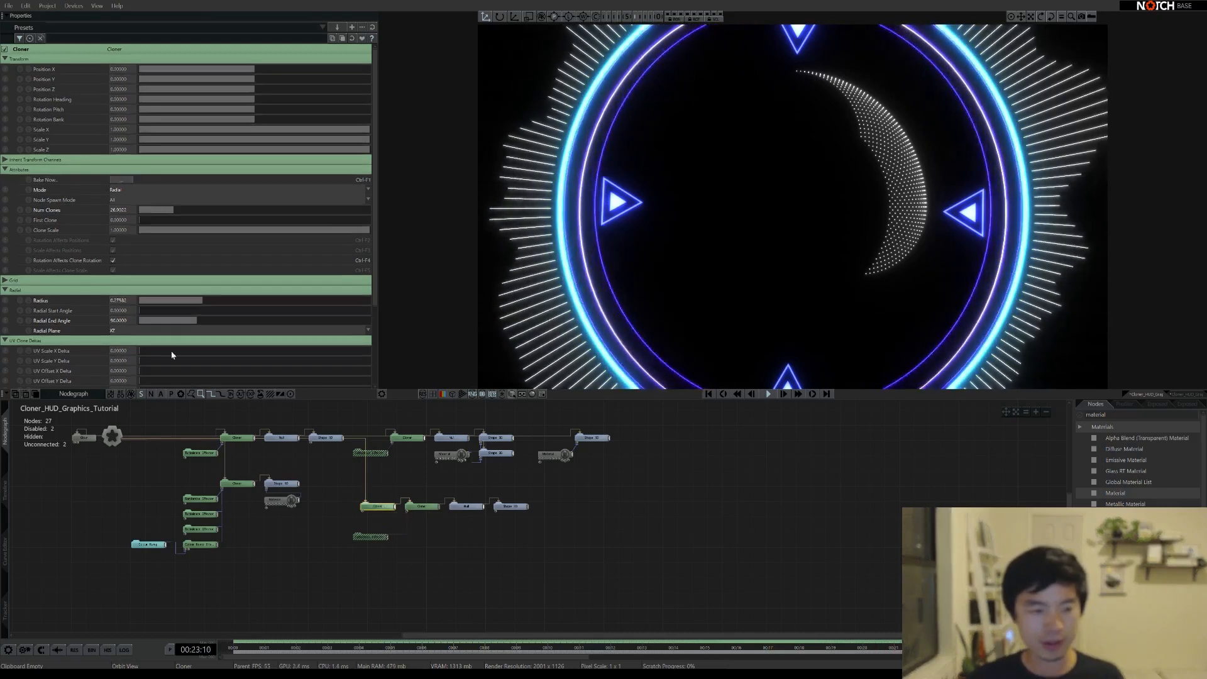
{"action": "left_click_drag", "start_coordinate": [197, 321], "coordinate": [388, 312]}
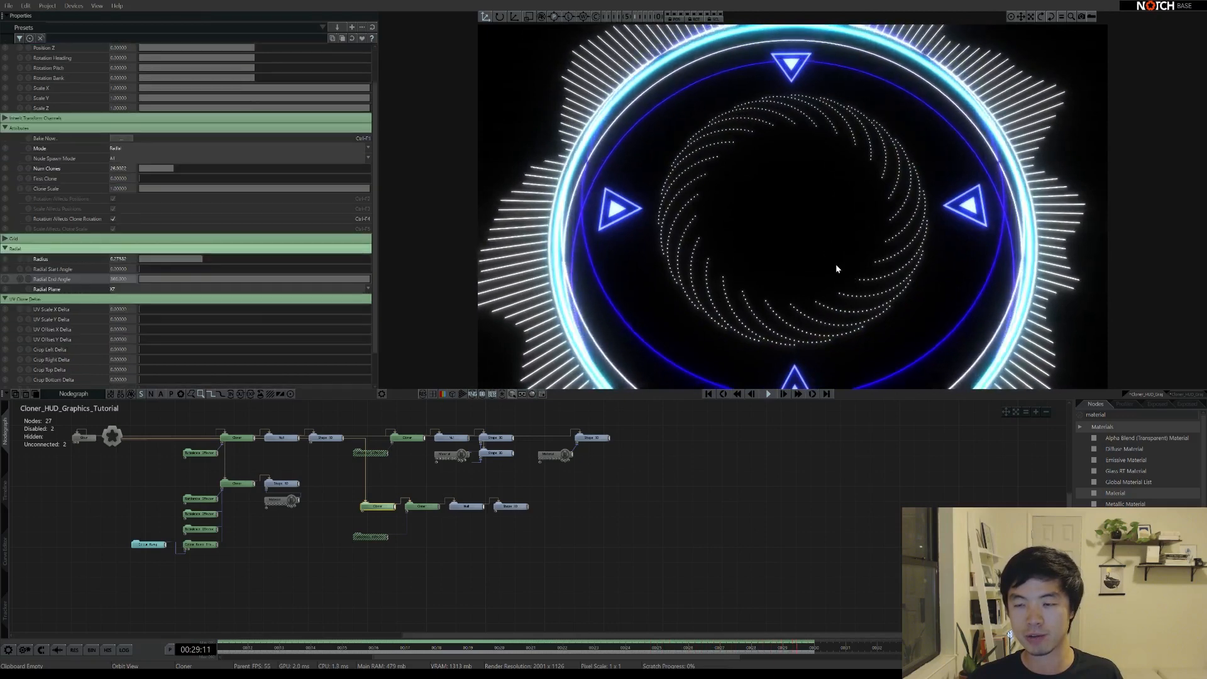
Tilt the duplicate cloner's dotted rings to a Rotation Bank of about 23.5 degrees
{"action": "left_click", "coordinate": [467, 507]}
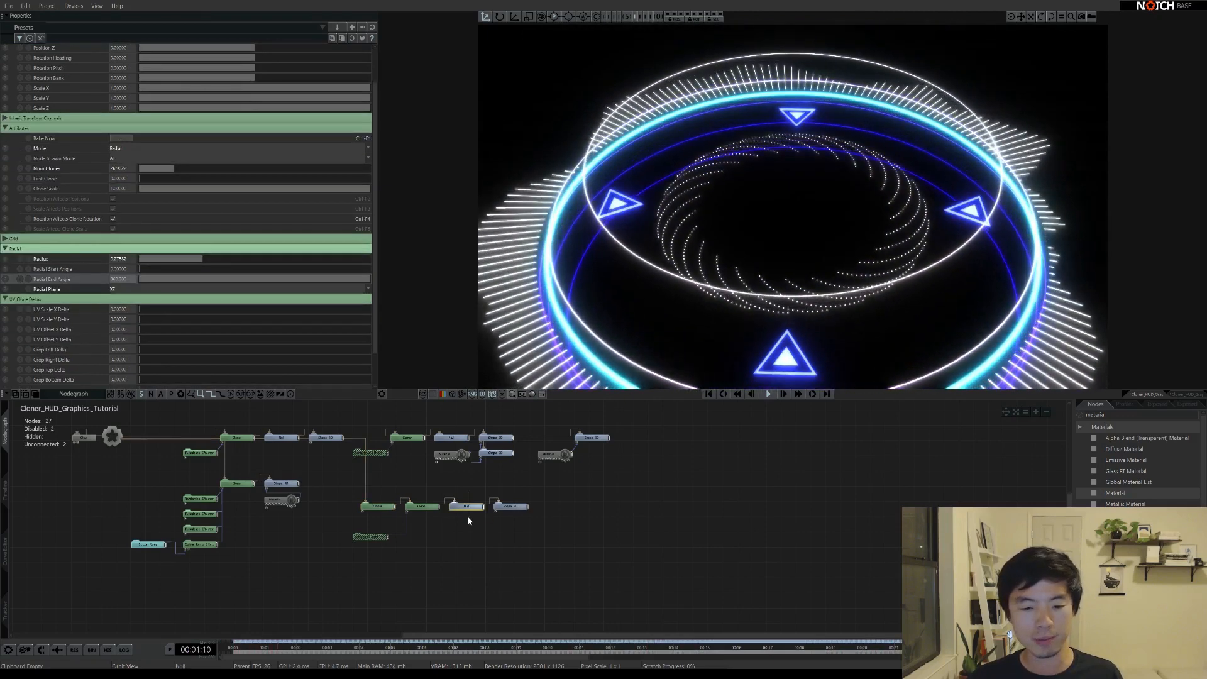
{"action": "left_click", "coordinate": [422, 507]}
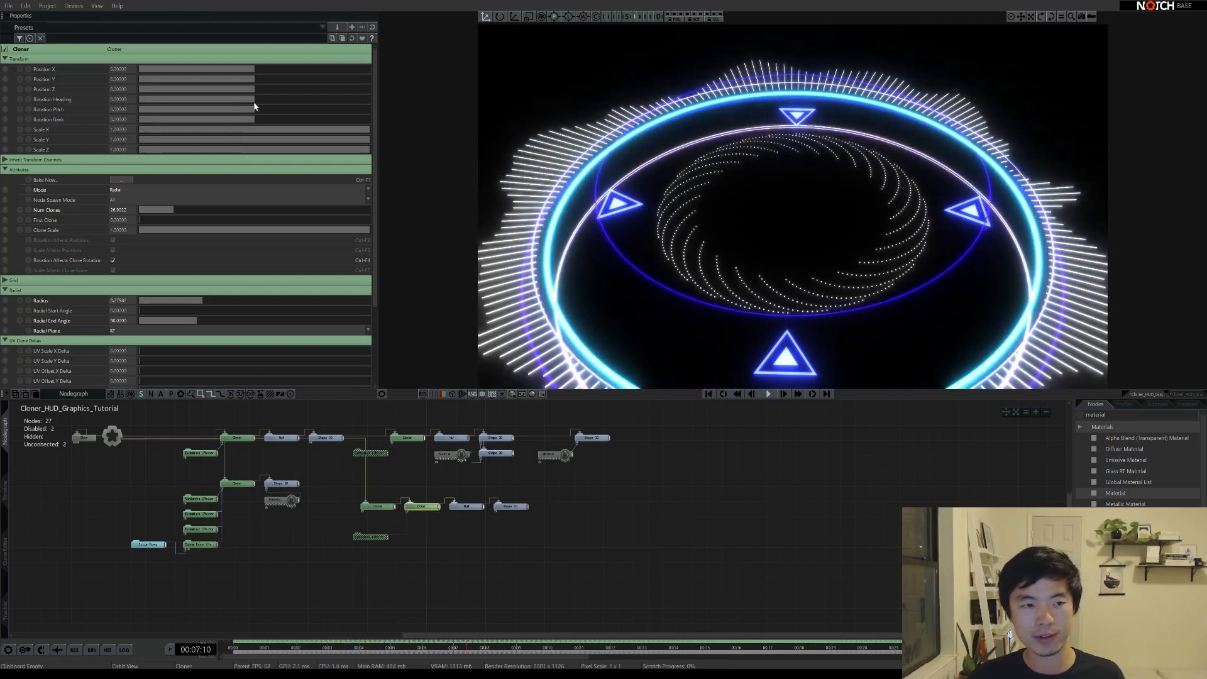
{"action": "mouse_move", "coordinate": [256, 119]}
{"action": "left_mouse_down"}
{"action": "mouse_move", "coordinate": [291, 125]}
{"action": "mouse_move", "coordinate": [264, 121]}
{"action": "left_mouse_up"}
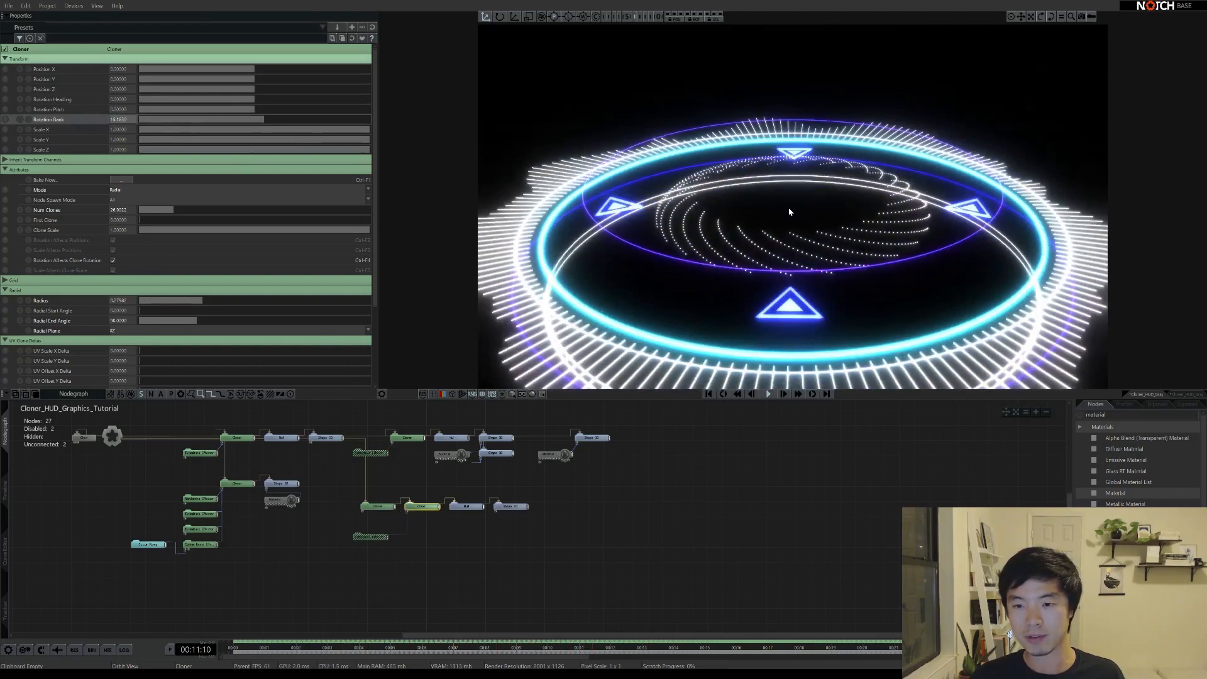
{"action": "scroll", "coordinate": [236, 166], "scroll_direction": "down", "scroll_amount": 2}
{"action": "left_click_drag", "start_coordinate": [264, 80], "coordinate": [269, 78]}
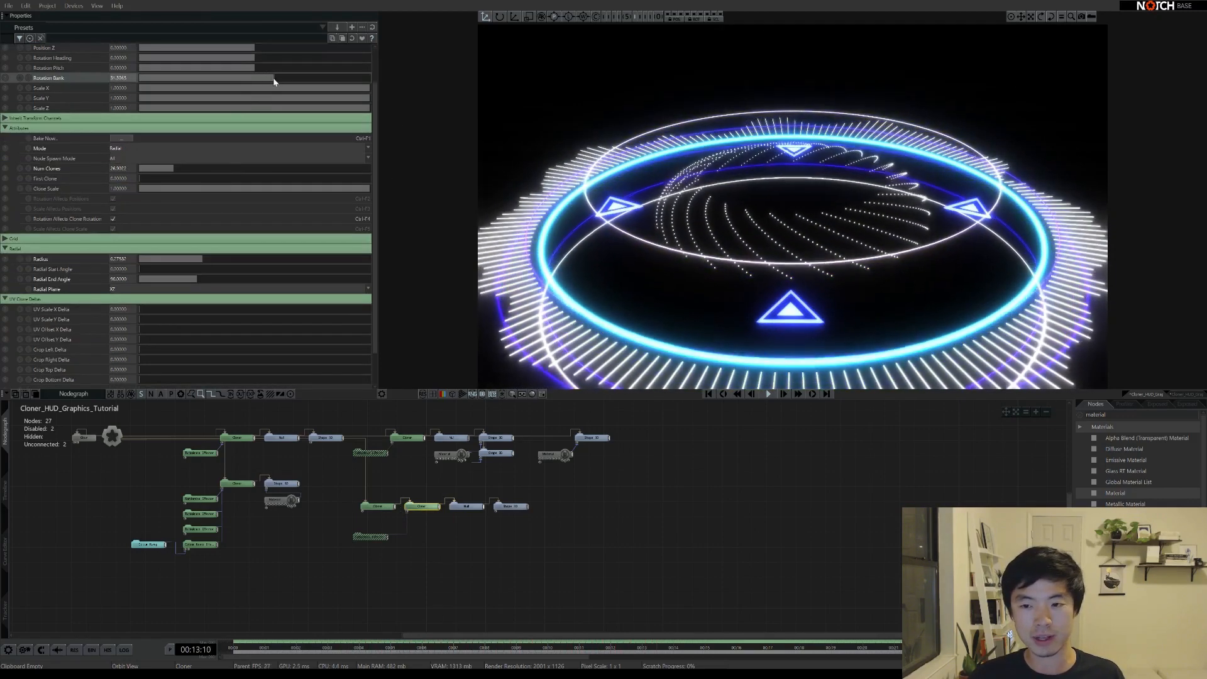
{"action": "right_click_drag", "start_coordinate": [805, 238], "coordinate": [773, 245]}
{"action": "right_click_drag", "start_coordinate": [754, 190], "coordinate": [751, 206]}
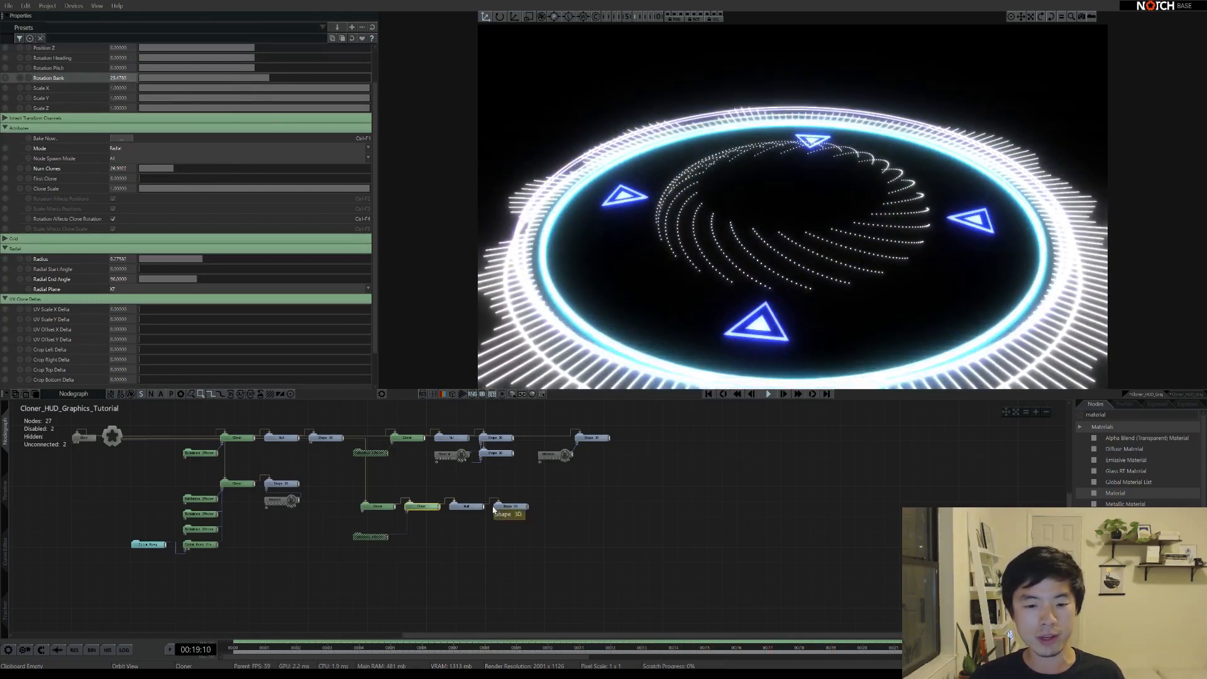
Set the cloner's Radial Start Angle to -60 and Radial End Angle to 60
{"action": "double_click", "coordinate": [123, 270]}
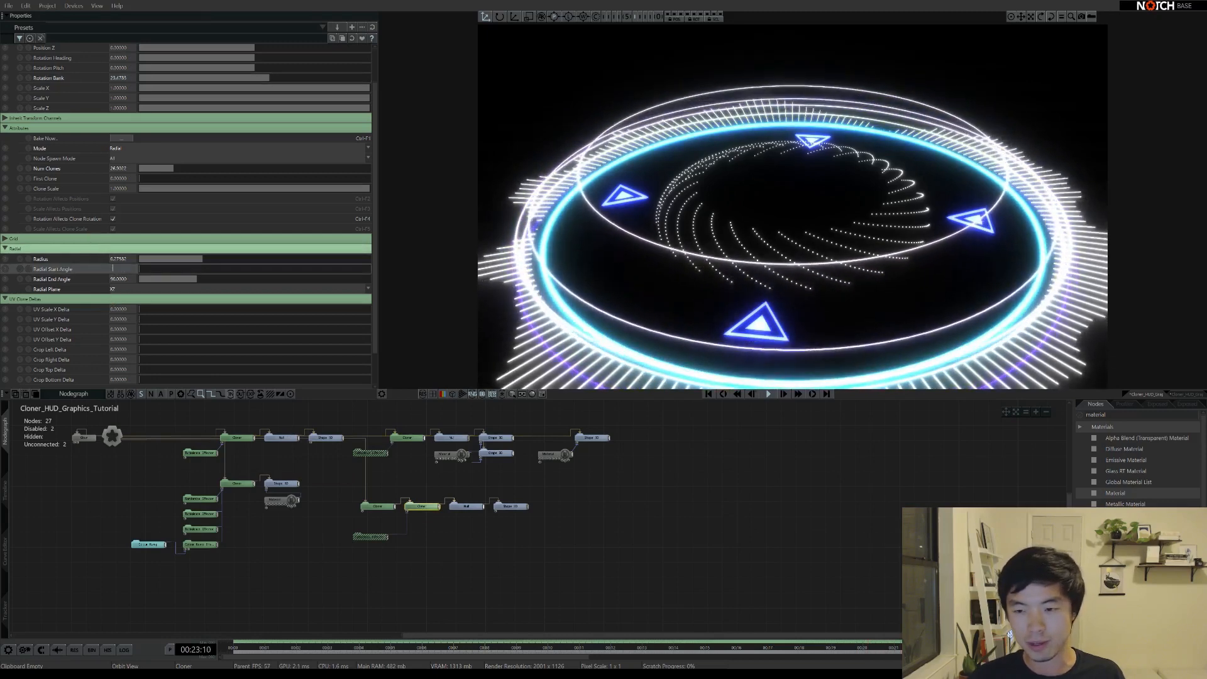
{"action": "type", "text": "-90"}
{"action": "key", "text": "Return"}
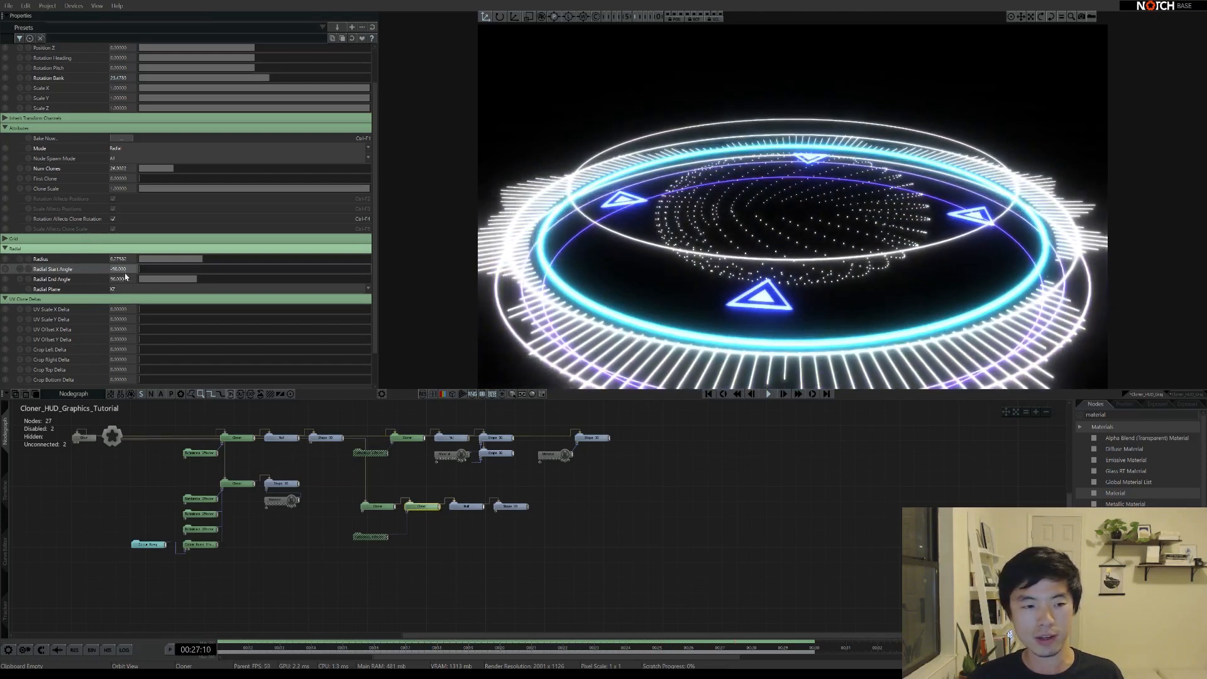
{"action": "type", "text": "-60"}
{"action": "key", "text": "Return"}
{"action": "key", "text": "Down"}
{"action": "key", "text": "Return"}
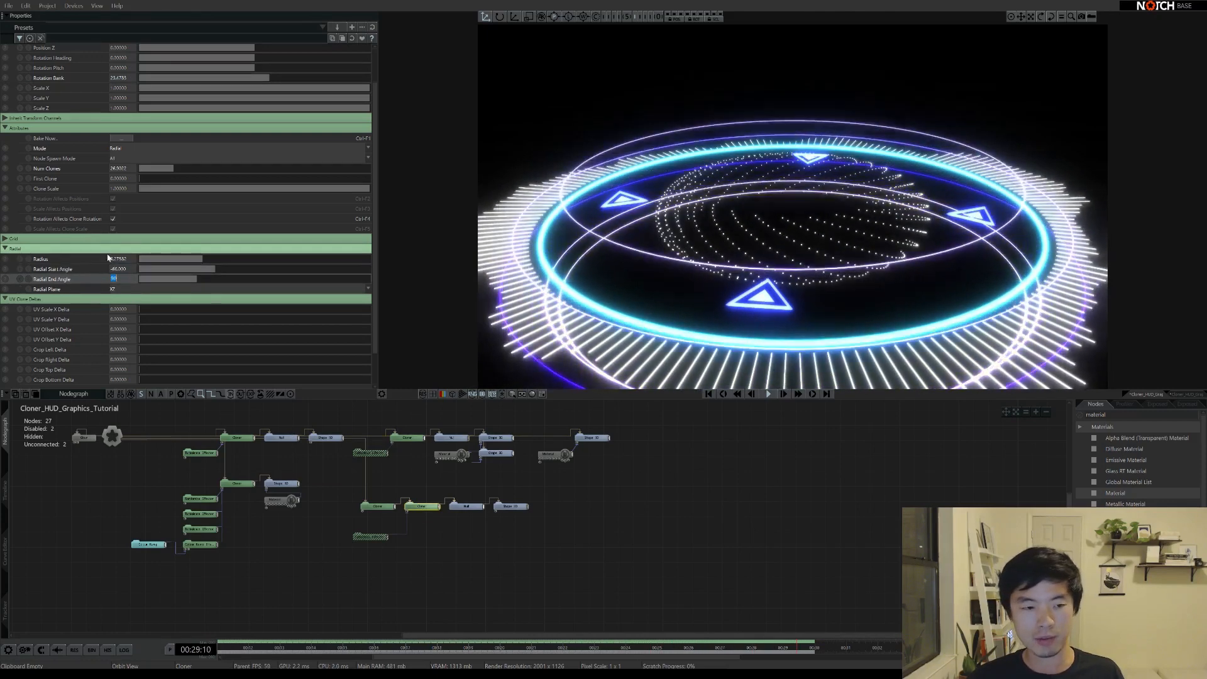
{"action": "type", "text": "60"}
{"action": "key", "text": "Return"}
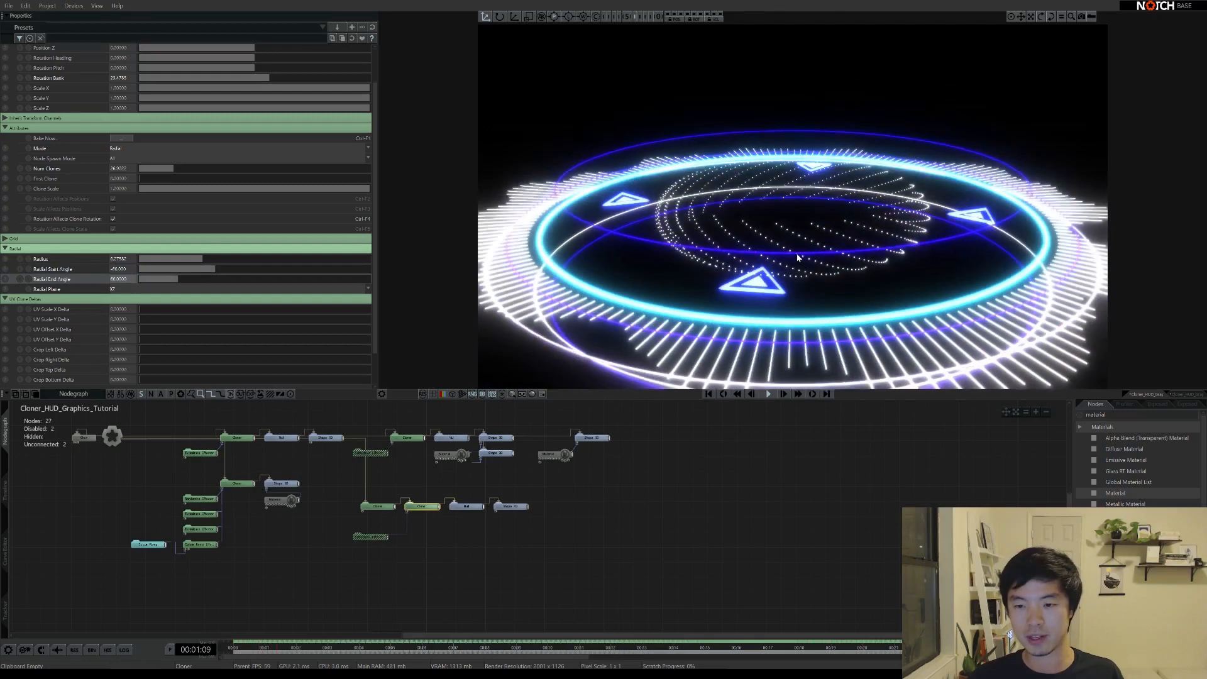
Add many clones to the first cloner and shrink the second cloner's ring radius slightly
{"action": "left_click", "coordinate": [379, 508]}
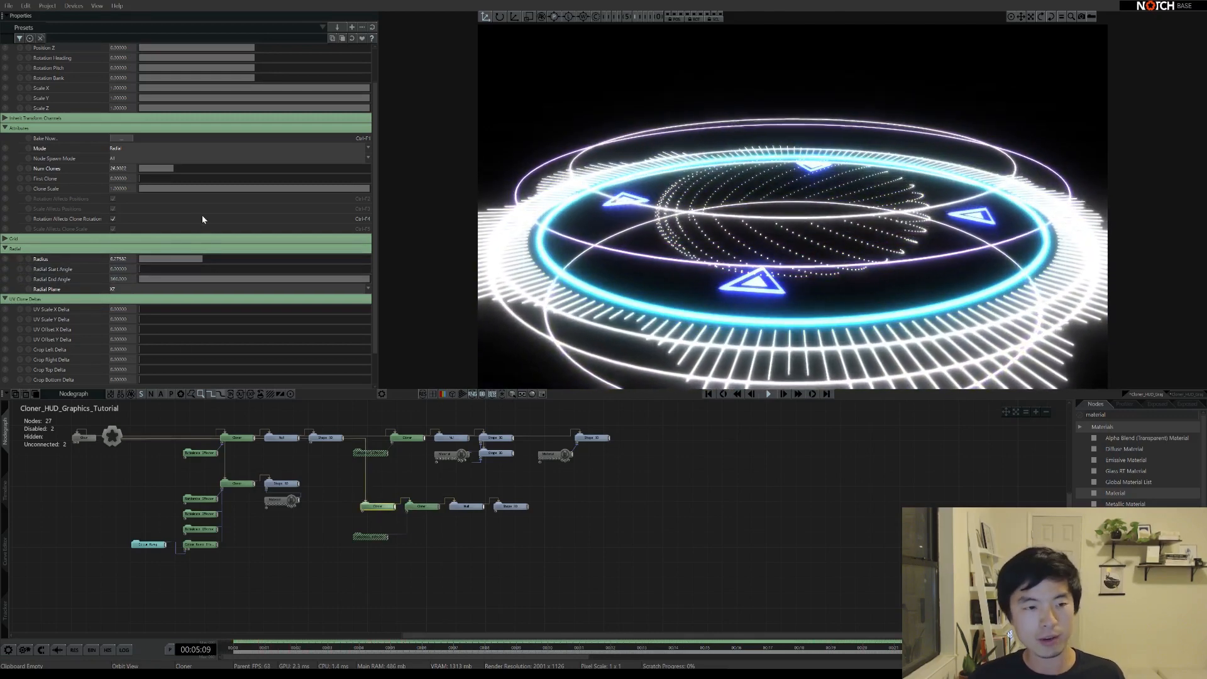
{"action": "left_click_drag", "start_coordinate": [165, 169], "coordinate": [220, 166]}
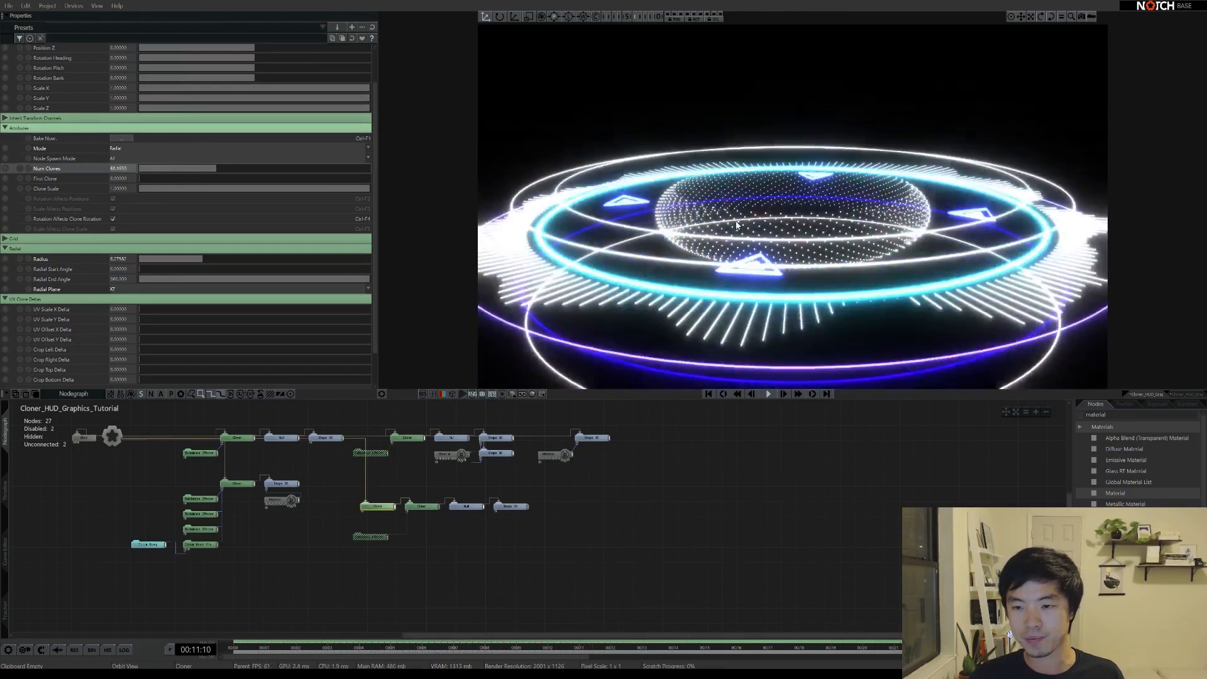
{"action": "left_click", "coordinate": [420, 506]}
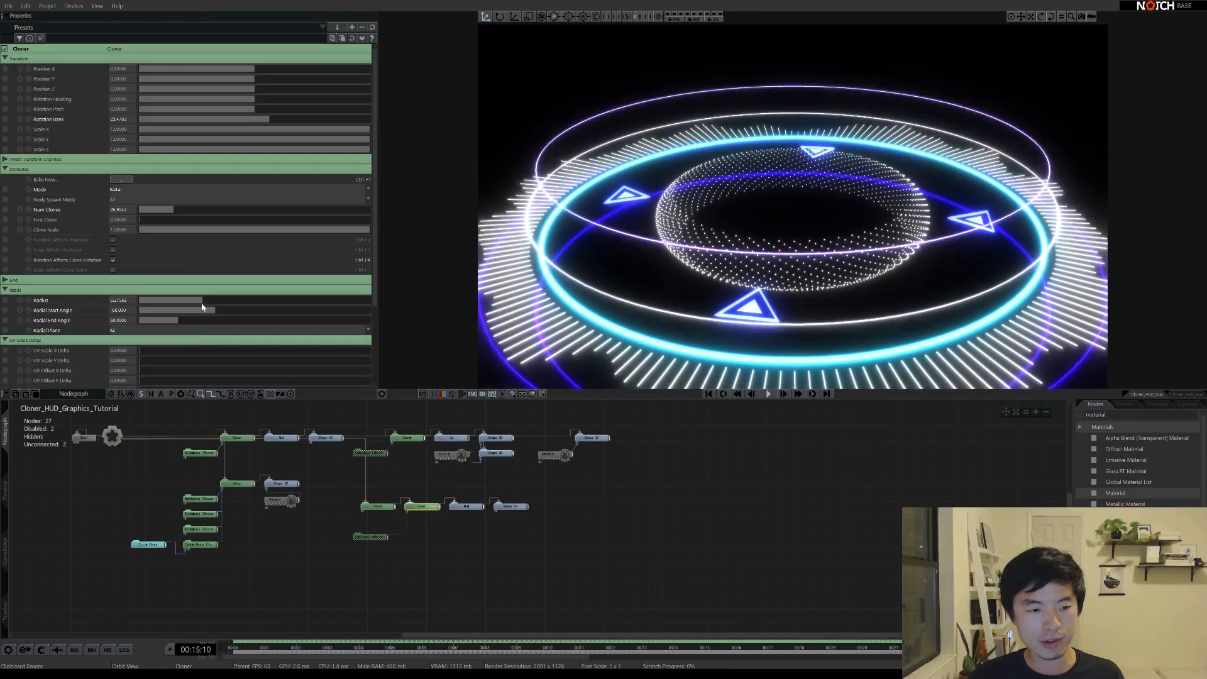
{"action": "left_click_drag", "start_coordinate": [233, 301], "coordinate": [229, 302]}
Add a few more clones and widen the second cloner's Radius to about 0.41158
{"action": "left_click", "coordinate": [382, 507]}
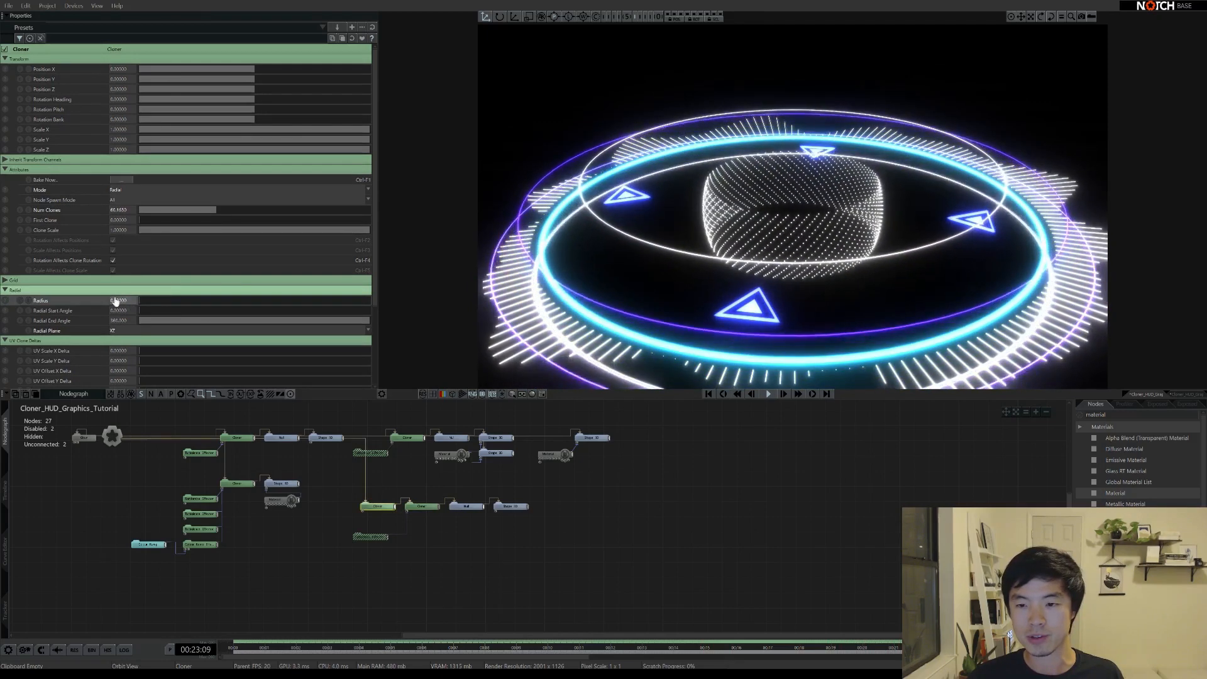
{"action": "left_click", "coordinate": [421, 506]}
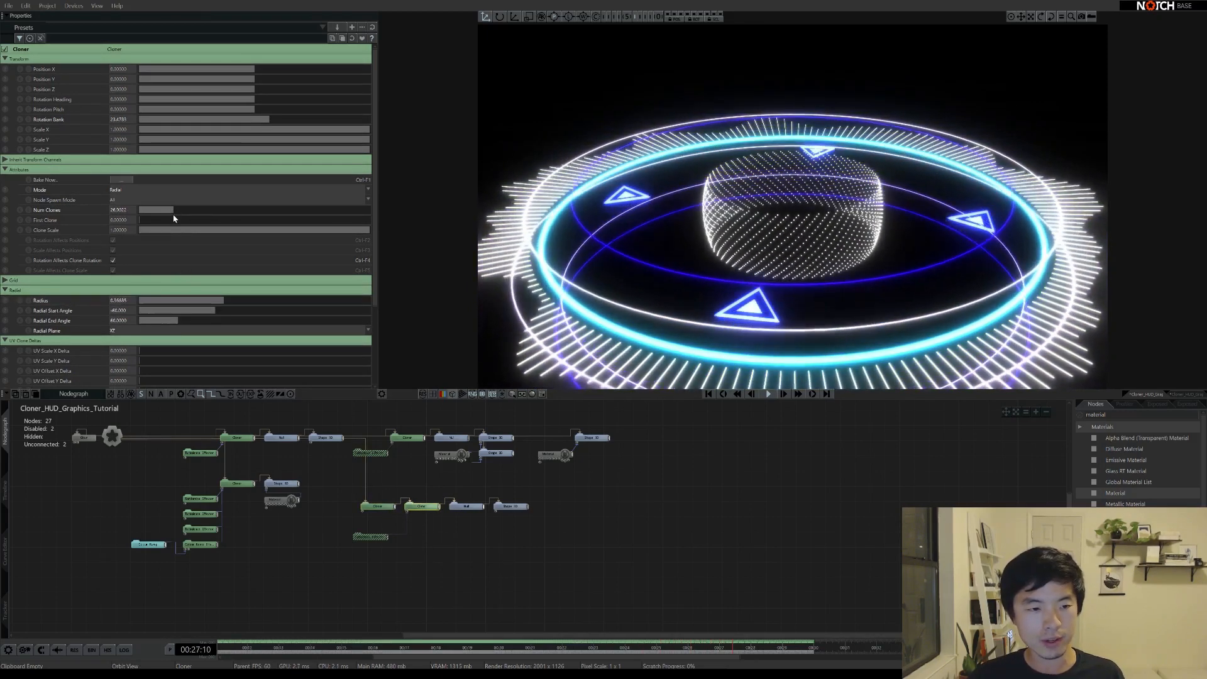
{"action": "left_click_drag", "start_coordinate": [173, 218], "coordinate": [205, 205]}
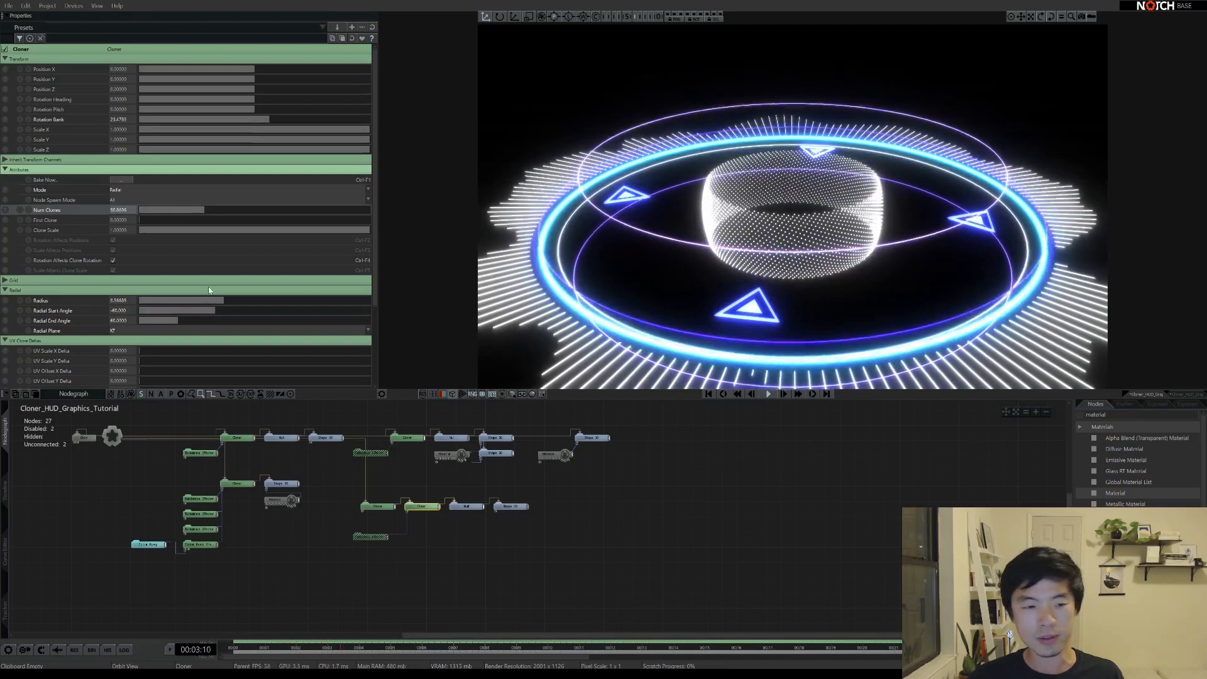
{"action": "left_click_drag", "start_coordinate": [220, 302], "coordinate": [237, 296]}
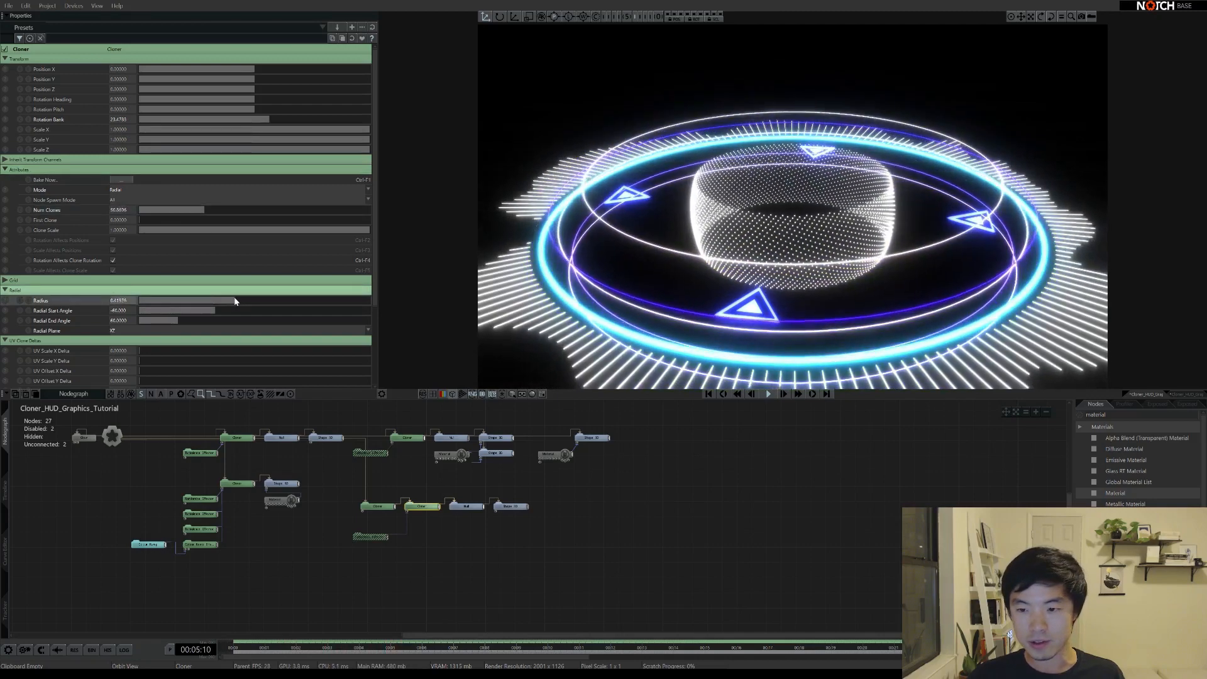
{"action": "middle_click_drag", "start_coordinate": [766, 236], "coordinate": [802, 208]}
{"action": "scroll", "coordinate": [791, 261], "scroll_direction": "down", "scroll_amount": 1}
Enable the Turbulence Effector with Uniform Scale, Scale X 1 and Scale Apply Mode Multiply
{"action": "left_click", "coordinate": [372, 538]}
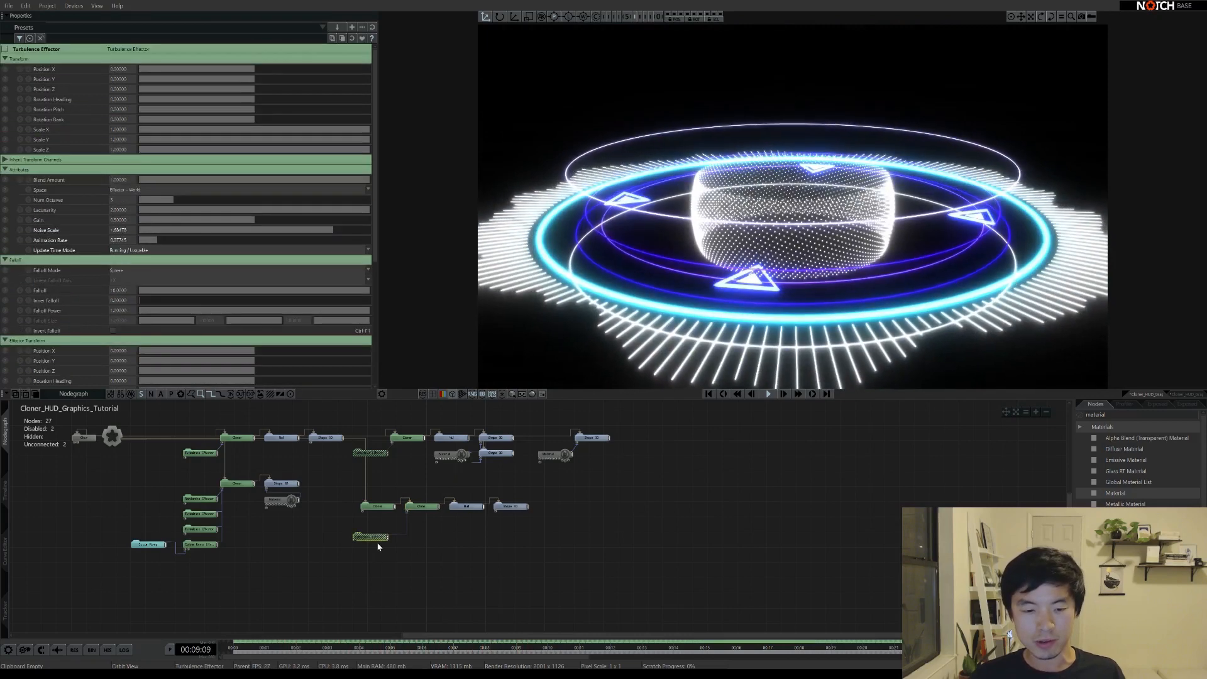
{"action": "double_click", "coordinate": [377, 541]}
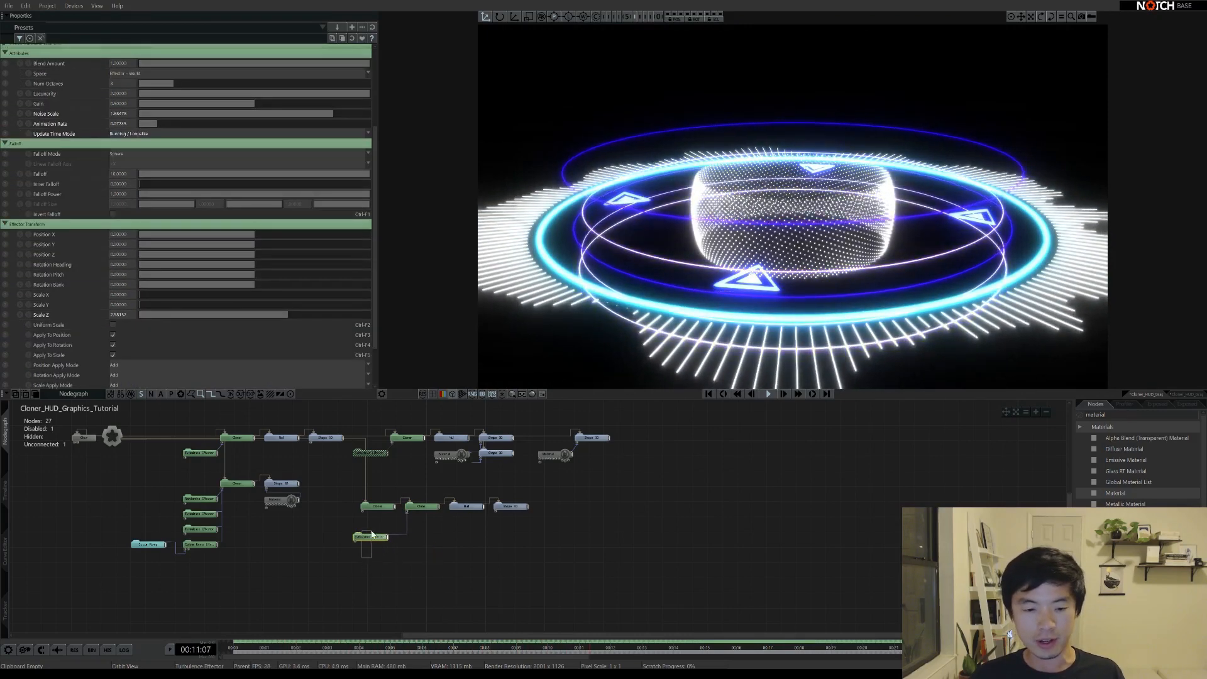
{"action": "left_click", "coordinate": [371, 535]}
{"action": "scroll", "coordinate": [65, 288], "scroll_direction": "down", "scroll_amount": 6}
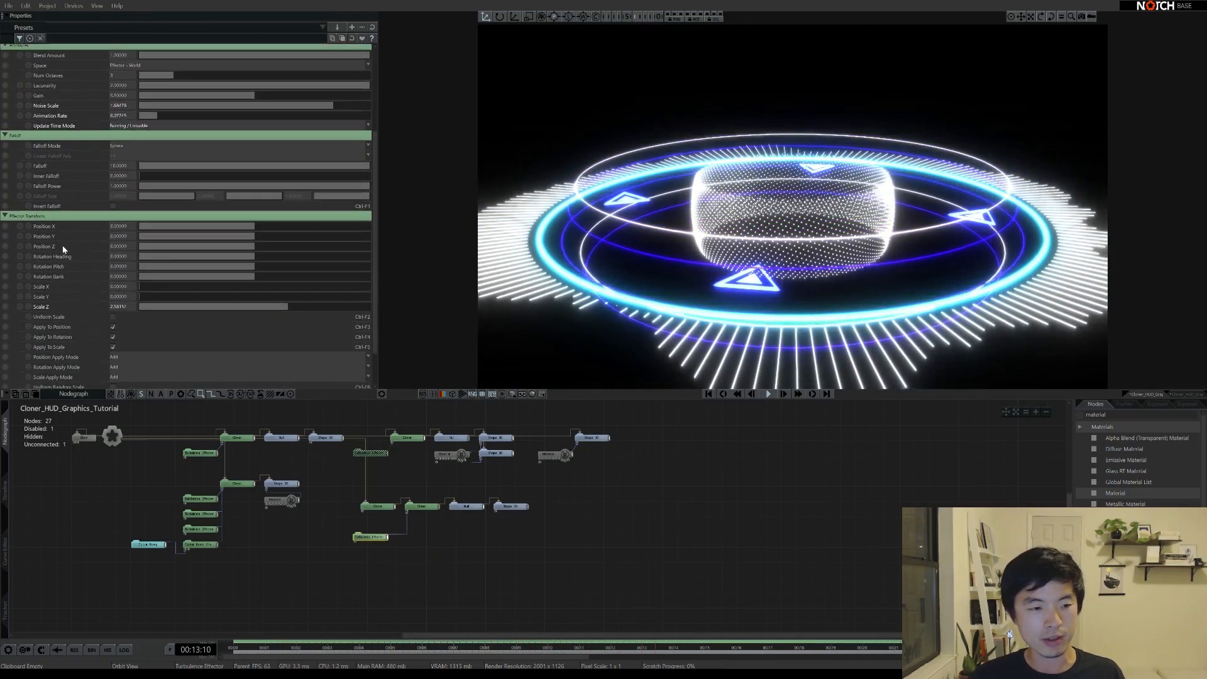
{"action": "scroll", "coordinate": [62, 249], "scroll_direction": "down", "scroll_amount": 3}
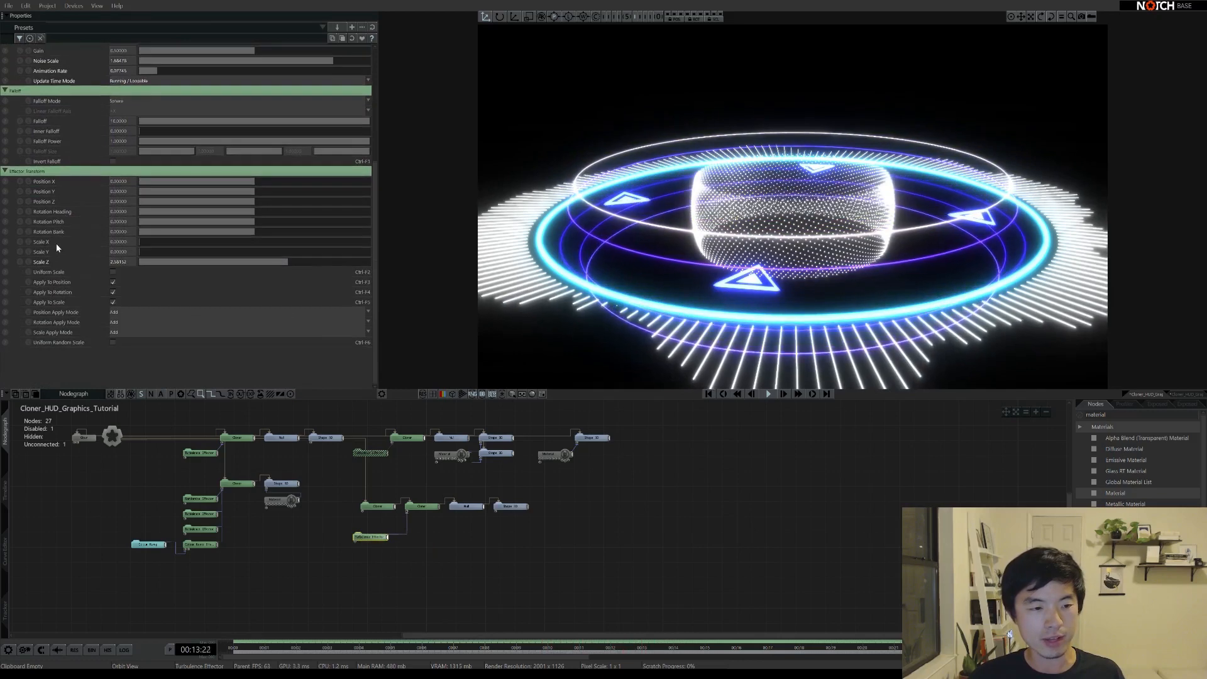
{"action": "left_click", "coordinate": [112, 272]}
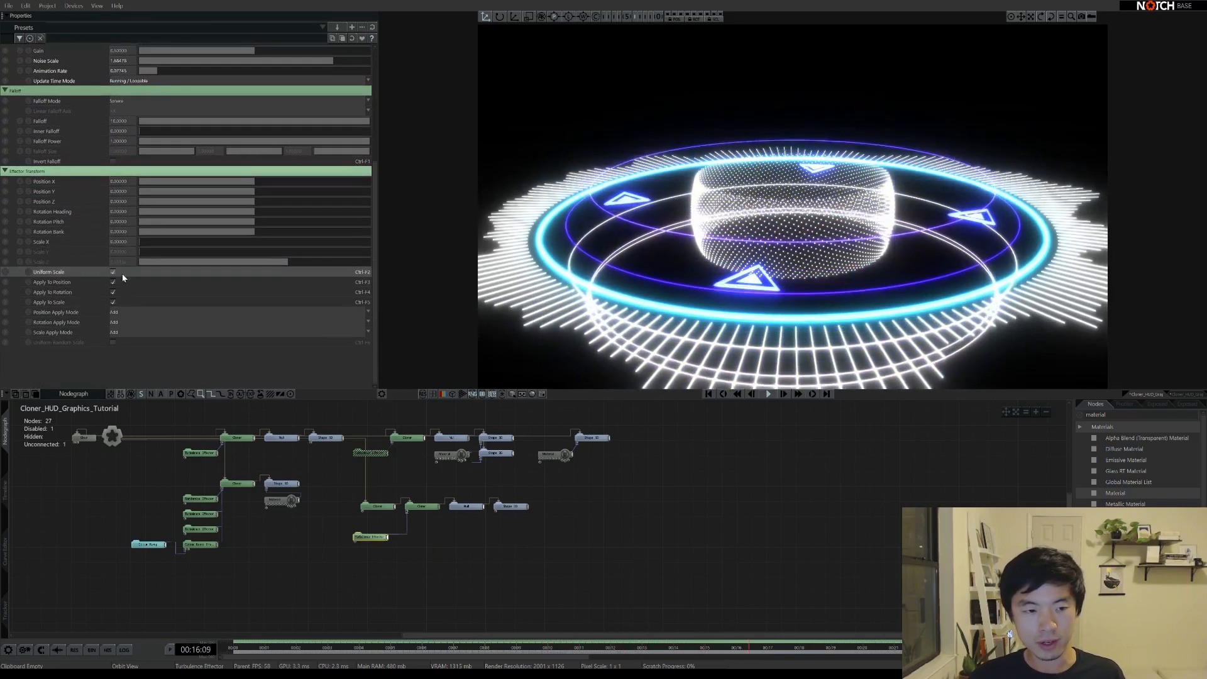
{"action": "left_click", "coordinate": [121, 242]}
{"action": "type", "text": "1"}
{"action": "key", "text": "Return"}
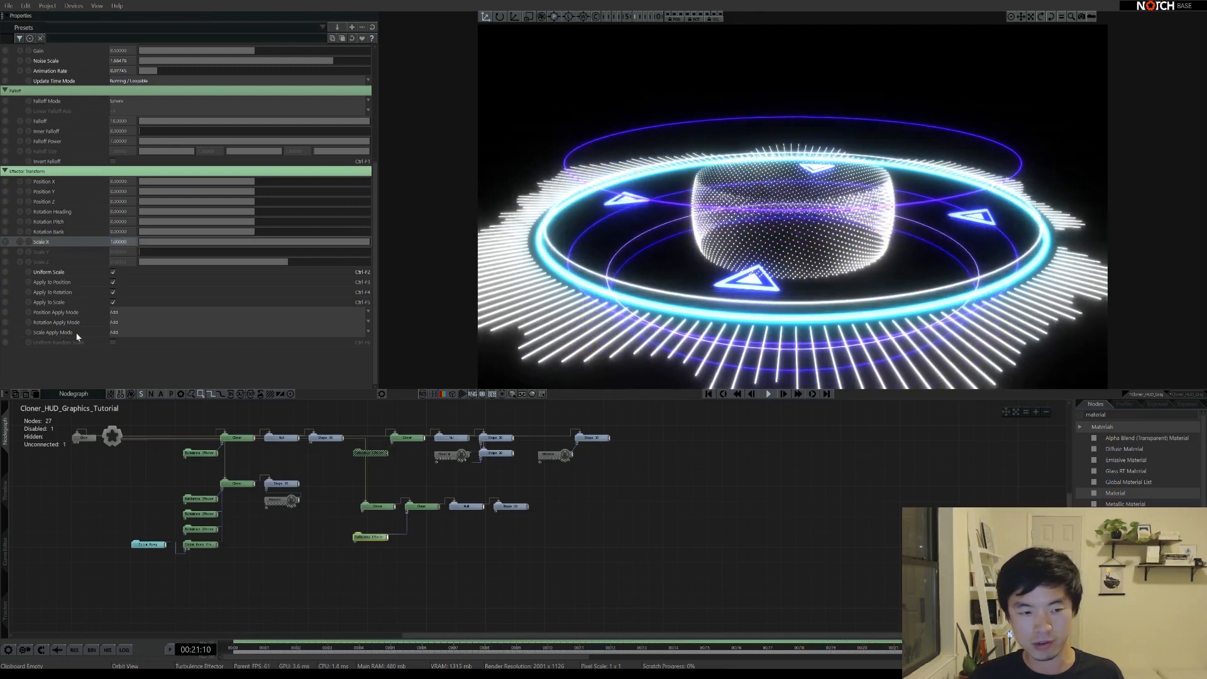
{"action": "left_click", "coordinate": [122, 334]}
{"action": "left_click", "coordinate": [129, 352]}
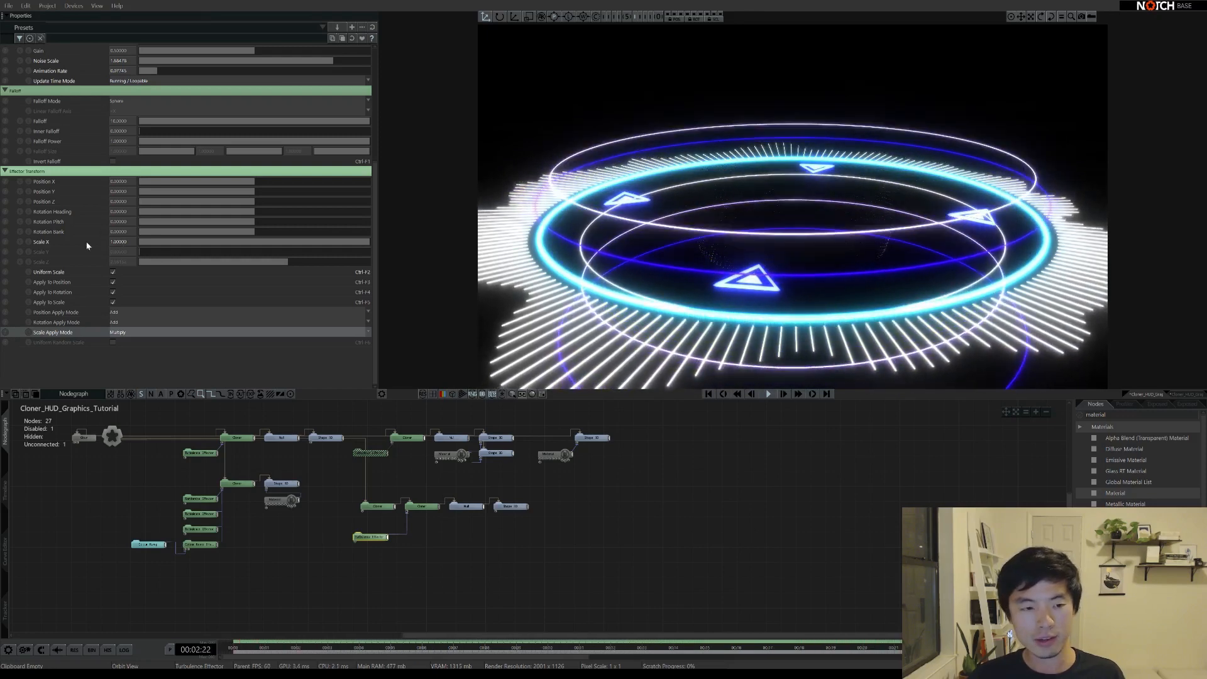
Set the effector's Scale X to 2 and reduce Noise Scale to about 1.58
{"action": "scroll", "coordinate": [87, 246], "scroll_direction": "up", "scroll_amount": 2}
{"action": "left_click", "coordinate": [119, 283]}
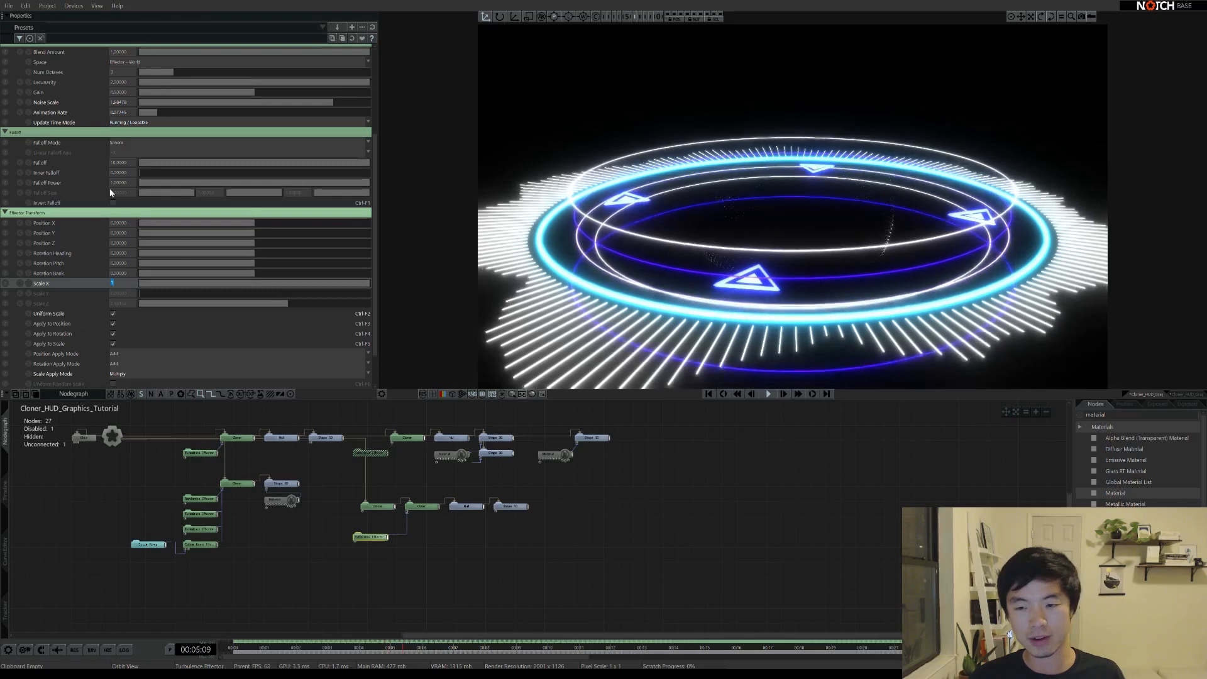
{"action": "type", "text": "2"}
{"action": "key", "text": "Return"}
{"action": "scroll", "coordinate": [154, 125], "scroll_direction": "up", "scroll_amount": 2}
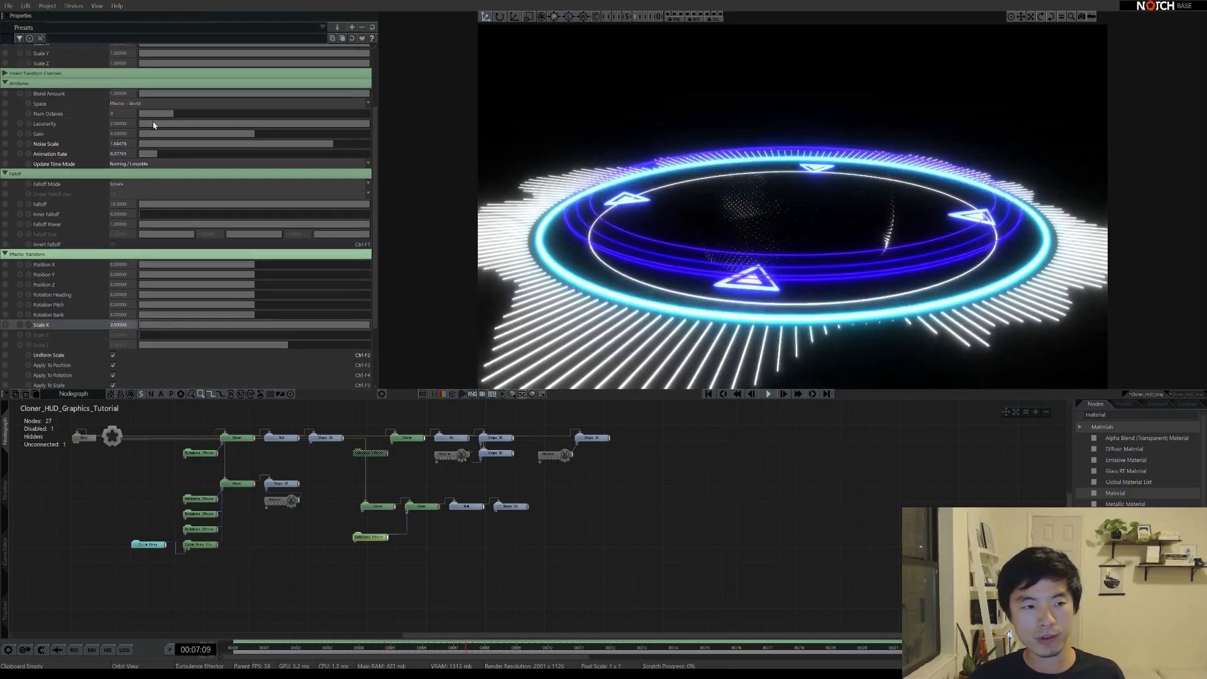
{"action": "left_click_drag", "start_coordinate": [270, 148], "coordinate": [409, 132]}
{"action": "key", "text": "ctrl+z"}
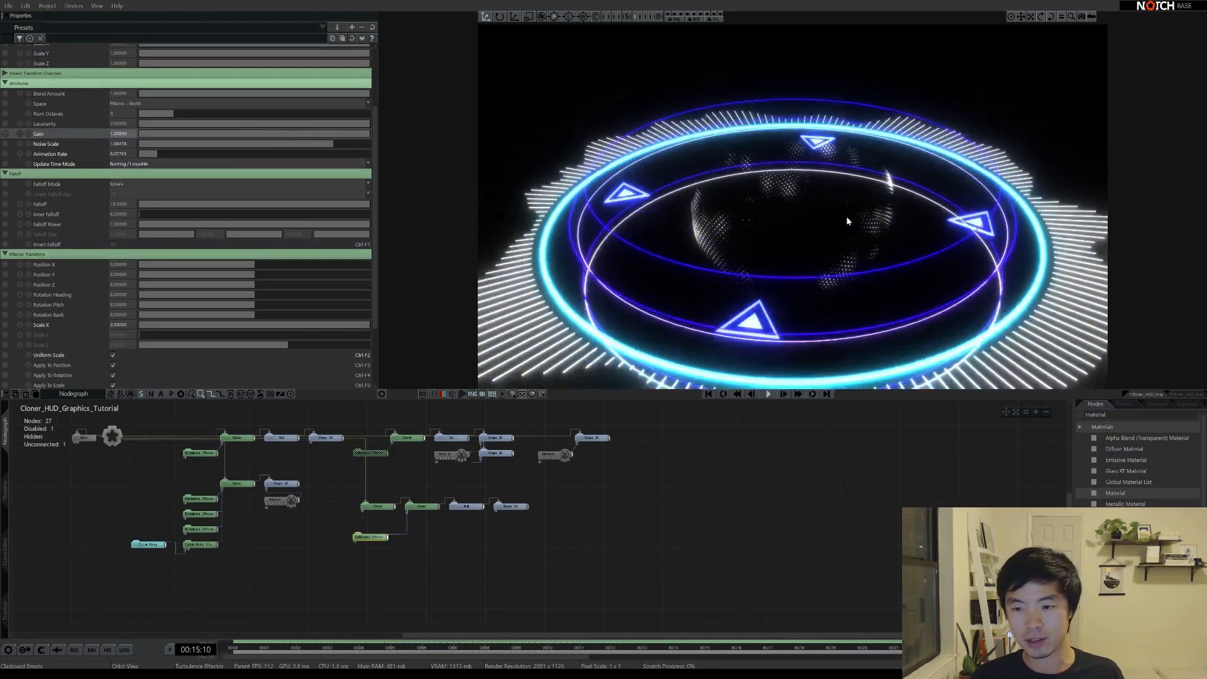
{"action": "right_click_drag", "start_coordinate": [846, 221], "coordinate": [769, 224]}
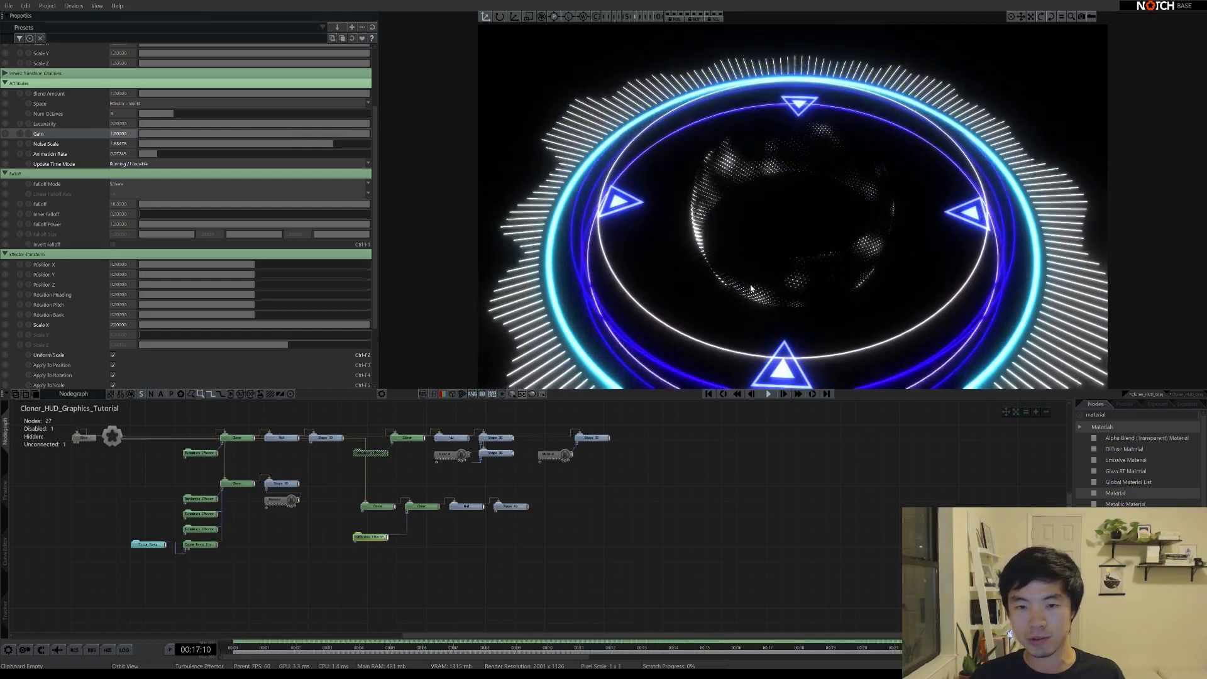
{"action": "left_click_drag", "start_coordinate": [333, 145], "coordinate": [244, 138]}
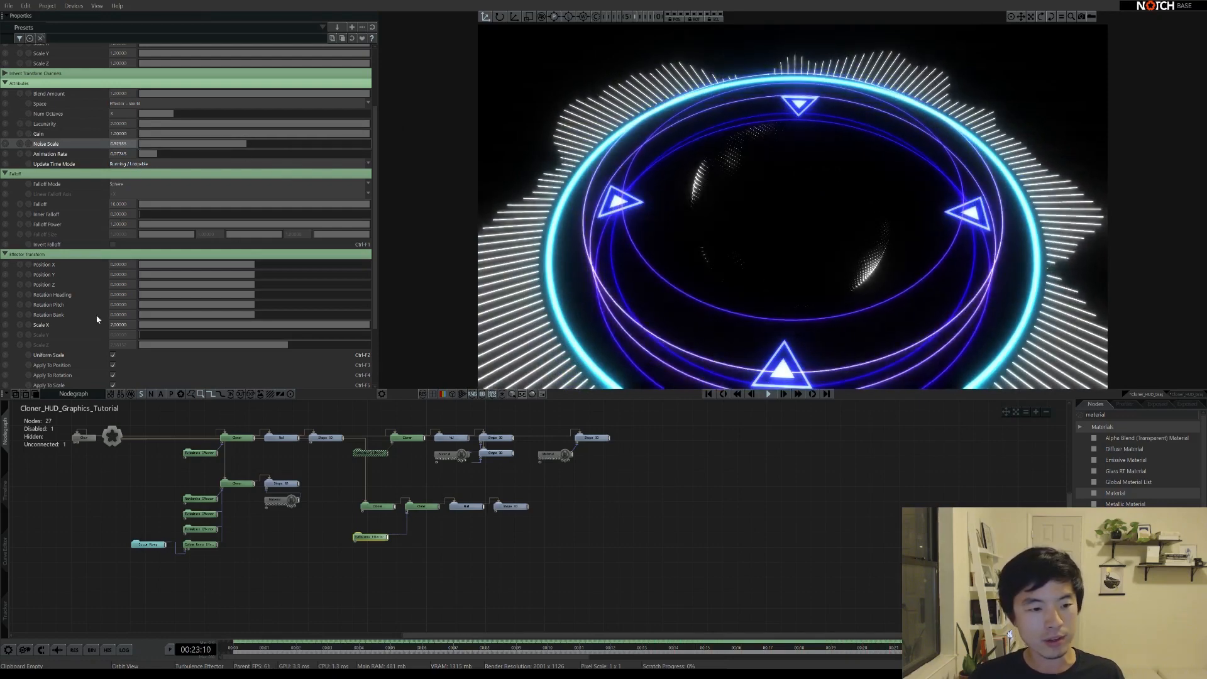
Try Scale X at 4, then settle the effector's Scale X at 3
{"action": "scroll", "coordinate": [98, 319], "scroll_direction": "down", "scroll_amount": 4}
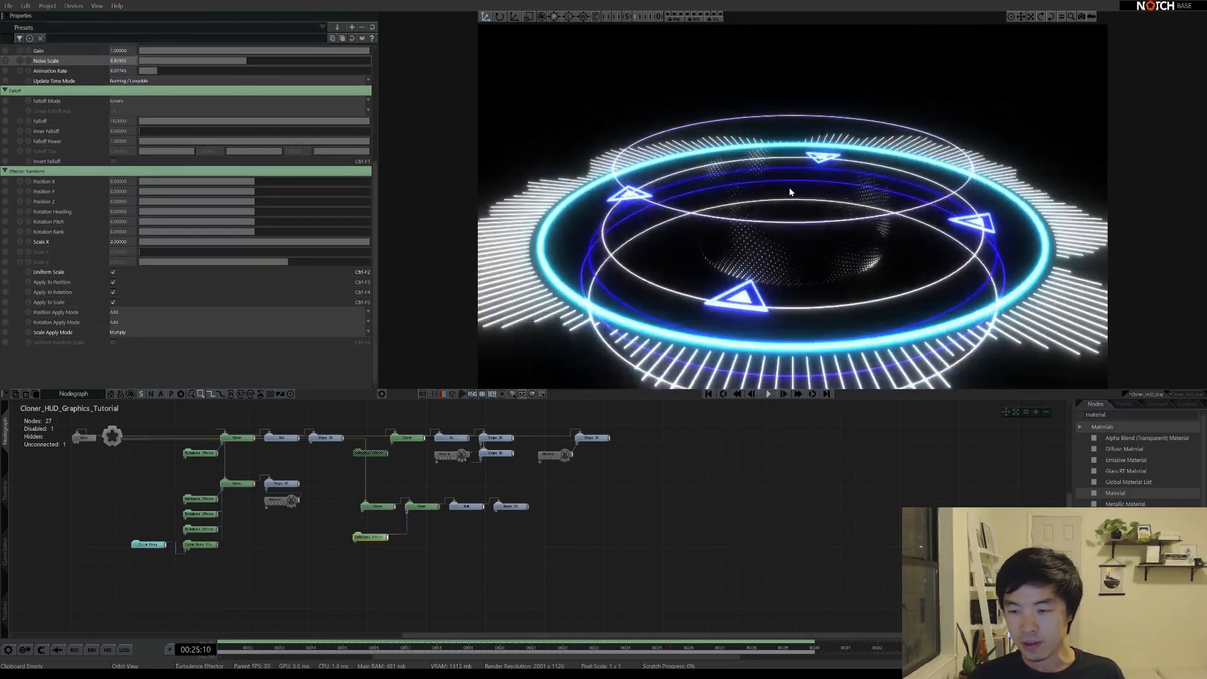
{"action": "left_click", "coordinate": [121, 242]}
{"action": "type", "text": "4"}
{"action": "key", "text": "Return"}
{"action": "right_click_drag", "start_coordinate": [805, 211], "coordinate": [824, 188]}
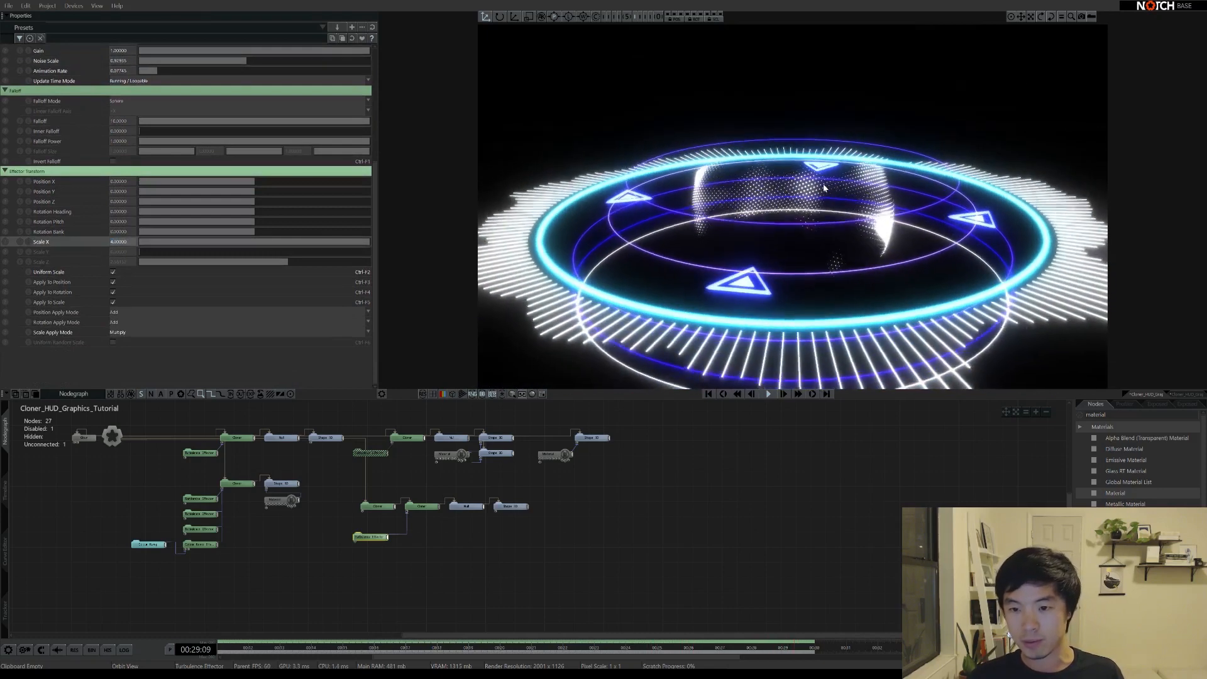
{"action": "left_click", "coordinate": [115, 242]}
{"action": "type", "text": "3"}
{"action": "key", "text": "Return"}
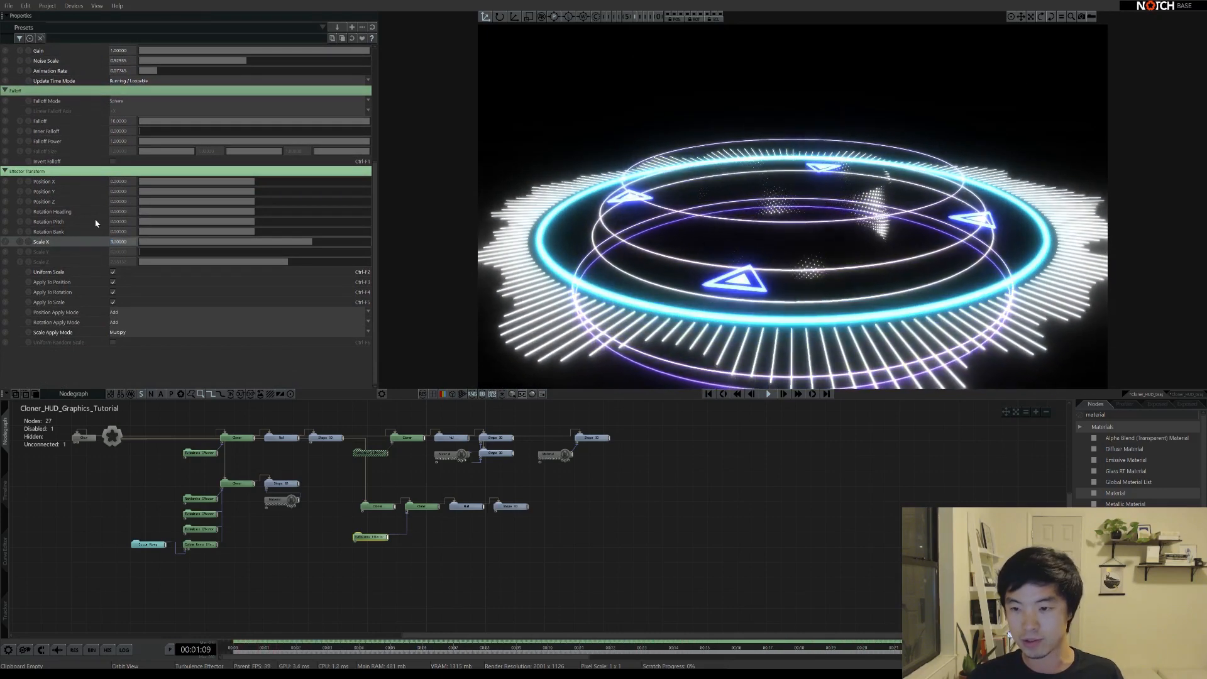
{"action": "right_click_drag", "start_coordinate": [817, 224], "coordinate": [836, 264]}
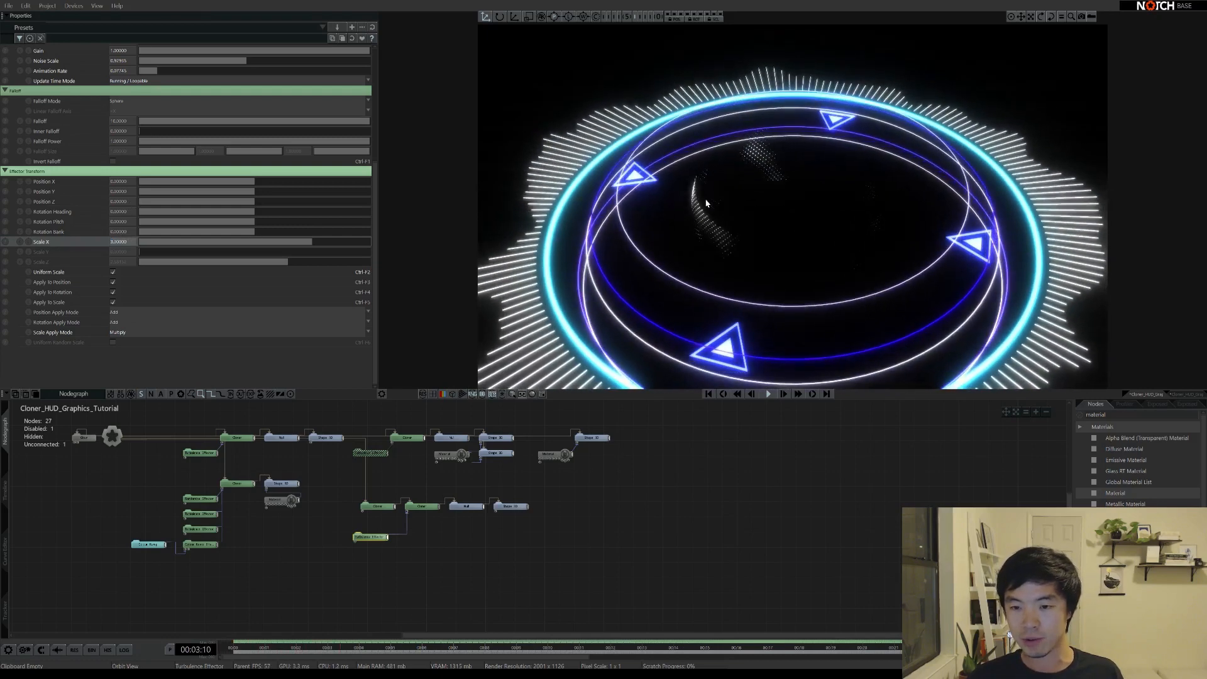
Tune the turbulence Gain to around 1.0 and set Noise Scale to 0.72554
{"action": "scroll", "coordinate": [352, 126], "scroll_direction": "up", "scroll_amount": 3}
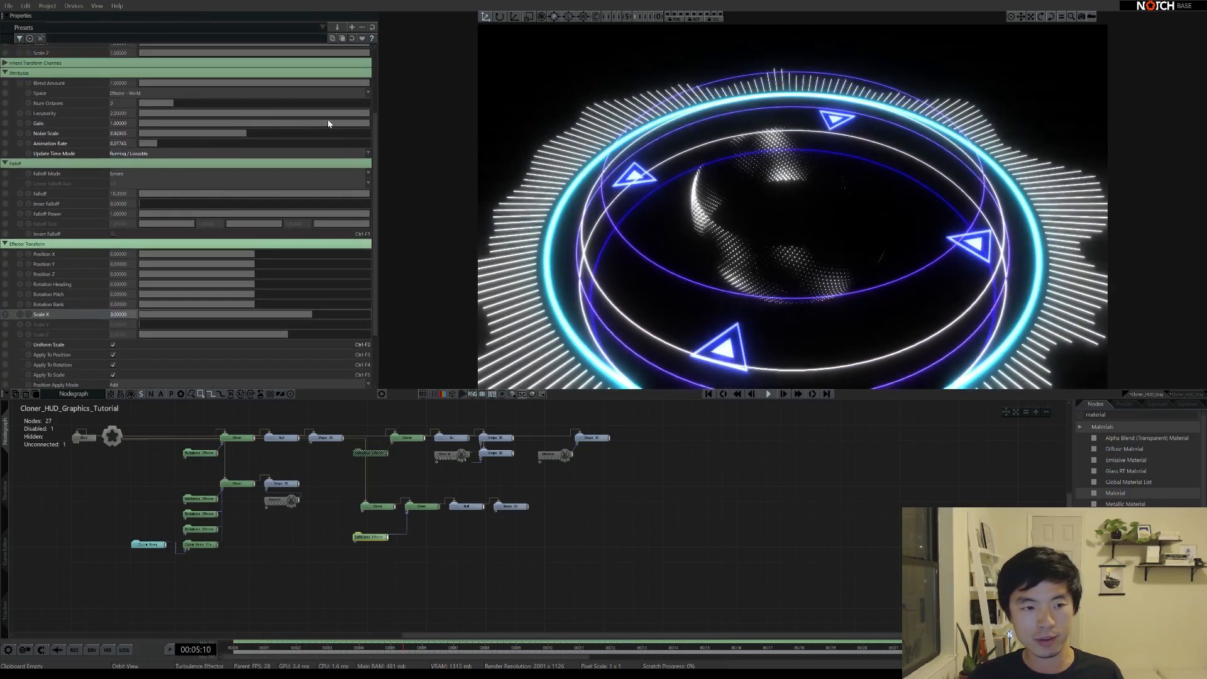
{"action": "left_click_drag", "start_coordinate": [360, 127], "coordinate": [151, 129]}
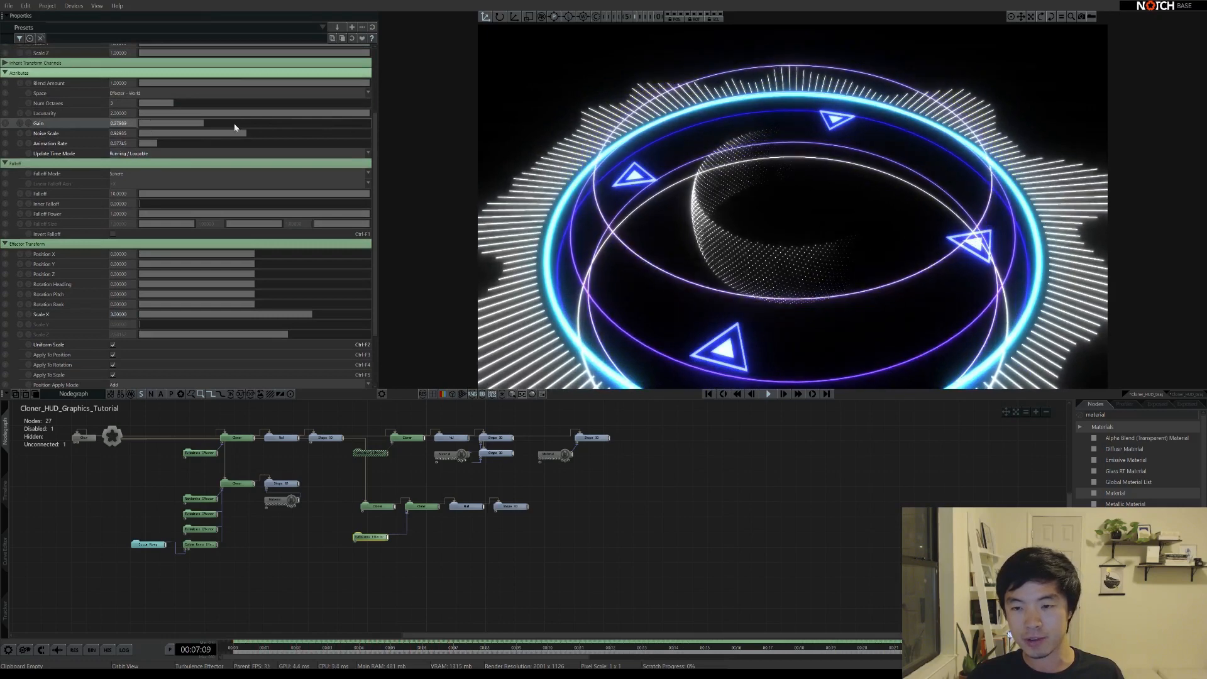
{"action": "left_click_drag", "start_coordinate": [235, 124], "coordinate": [329, 154]}
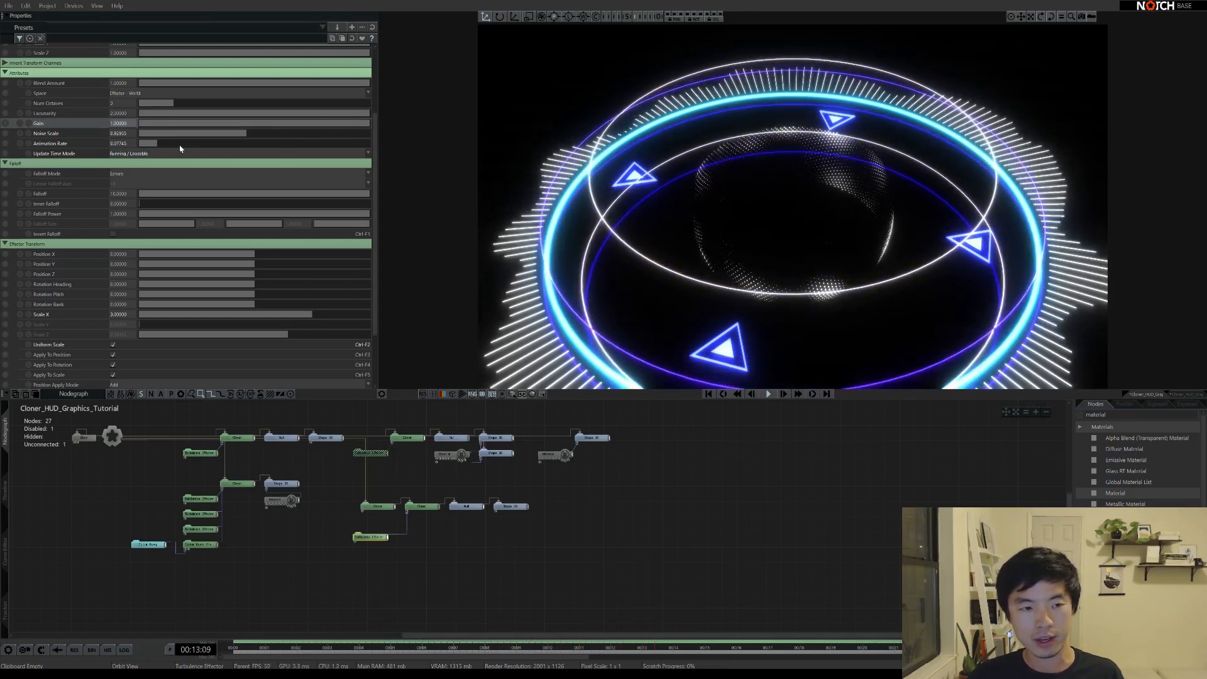
{"action": "left_click_drag", "start_coordinate": [252, 136], "coordinate": [214, 132]}
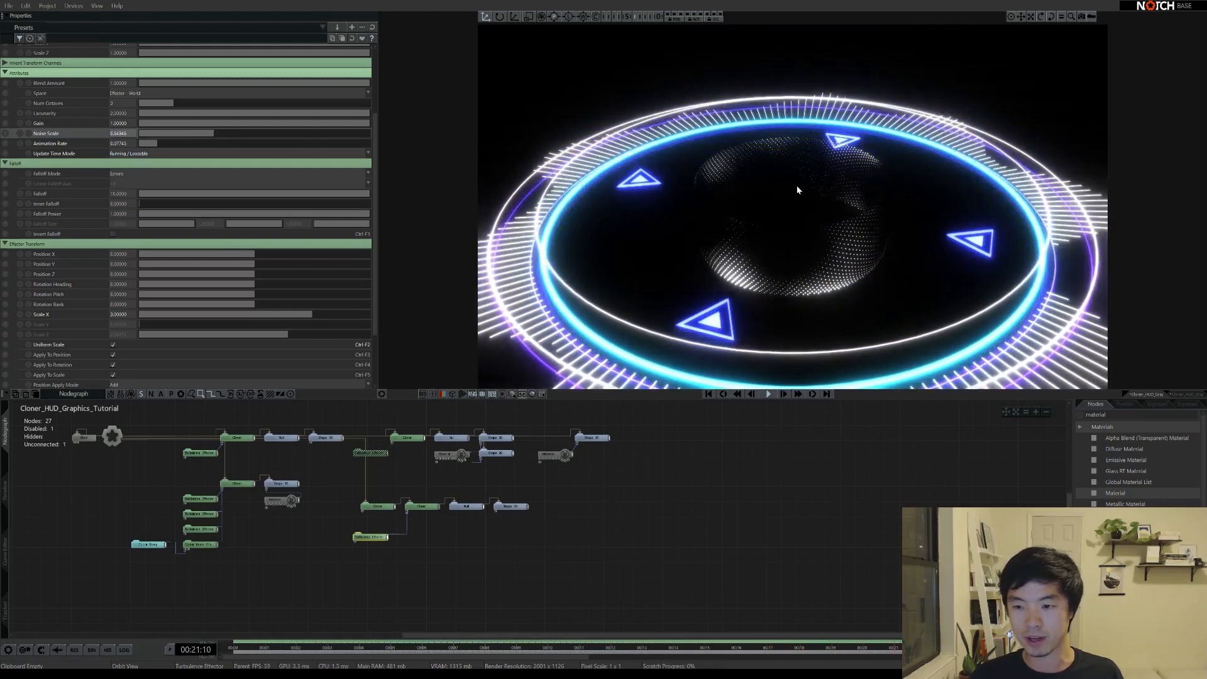
{"action": "mouse_move", "coordinate": [795, 189]}
{"action": "left_mouse_down"}
{"action": "mouse_move", "coordinate": [889, 269]}
{"action": "mouse_move", "coordinate": [791, 192]}
{"action": "mouse_move", "coordinate": [828, 258]}
{"action": "mouse_move", "coordinate": [823, 314]}
{"action": "mouse_move", "coordinate": [815, 202]}
{"action": "left_mouse_up"}
{"action": "left_click", "coordinate": [378, 506]}
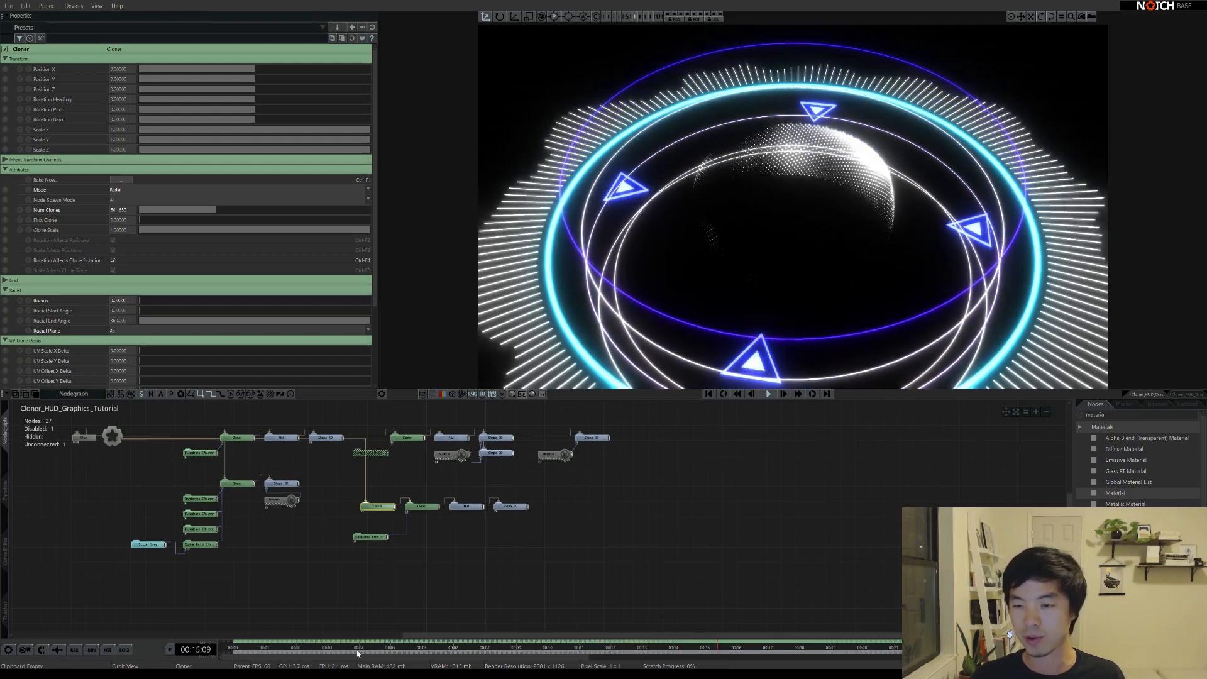
{"action": "middle_click_drag", "start_coordinate": [766, 301], "coordinate": [843, 234]}
{"action": "scroll", "coordinate": [843, 234], "scroll_direction": "down", "scroll_amount": 1}
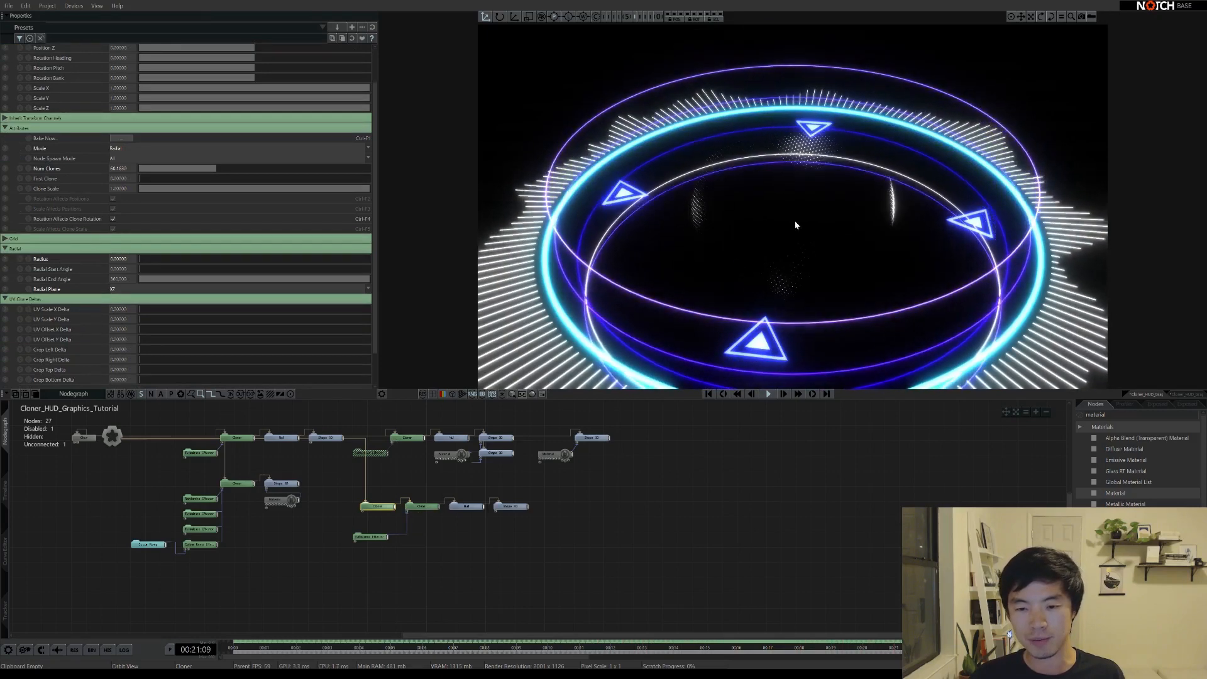
{"action": "left_click", "coordinate": [421, 506]}
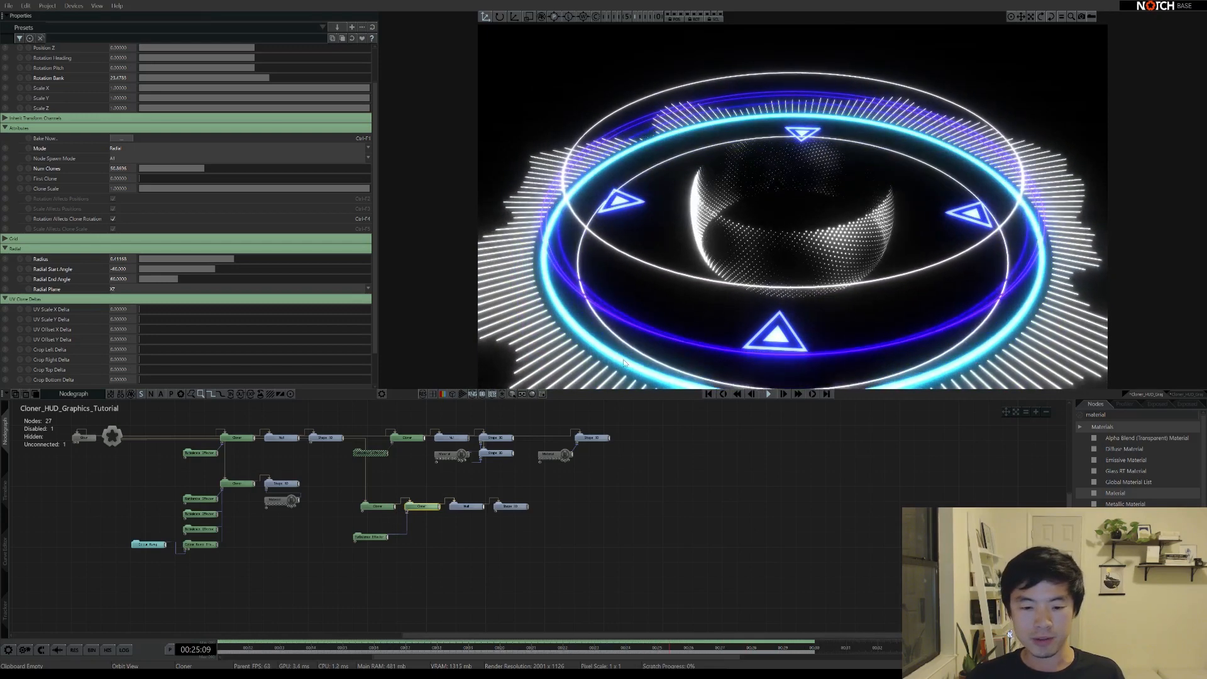
Duplicate the Material node and wire the copy into the dotted Shape 3D
{"action": "left_click", "coordinate": [563, 457]}
{"action": "left_click_drag", "start_coordinate": [564, 456], "coordinate": [589, 471], "text": "ctrl"}
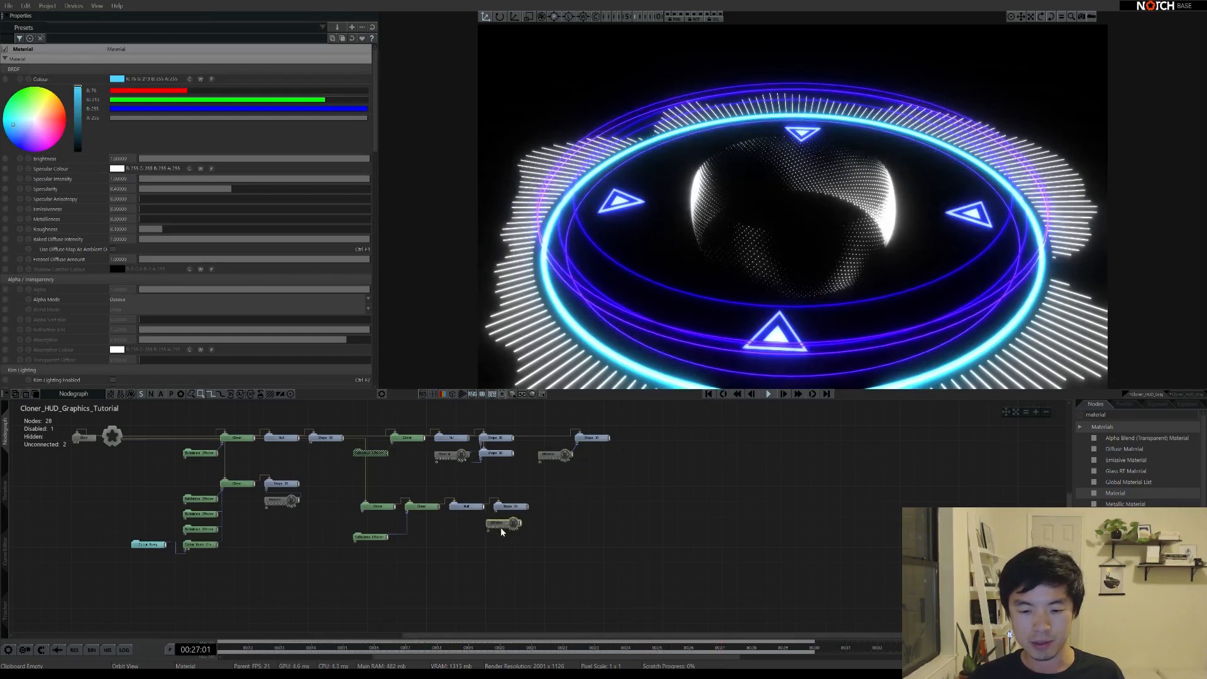
{"action": "left_click_drag", "start_coordinate": [493, 537], "coordinate": [456, 531]}
Tint the new material deep blue (R0 G69 B255) and raise the Cloner to about 92 clones
{"action": "left_click", "coordinate": [117, 78]}
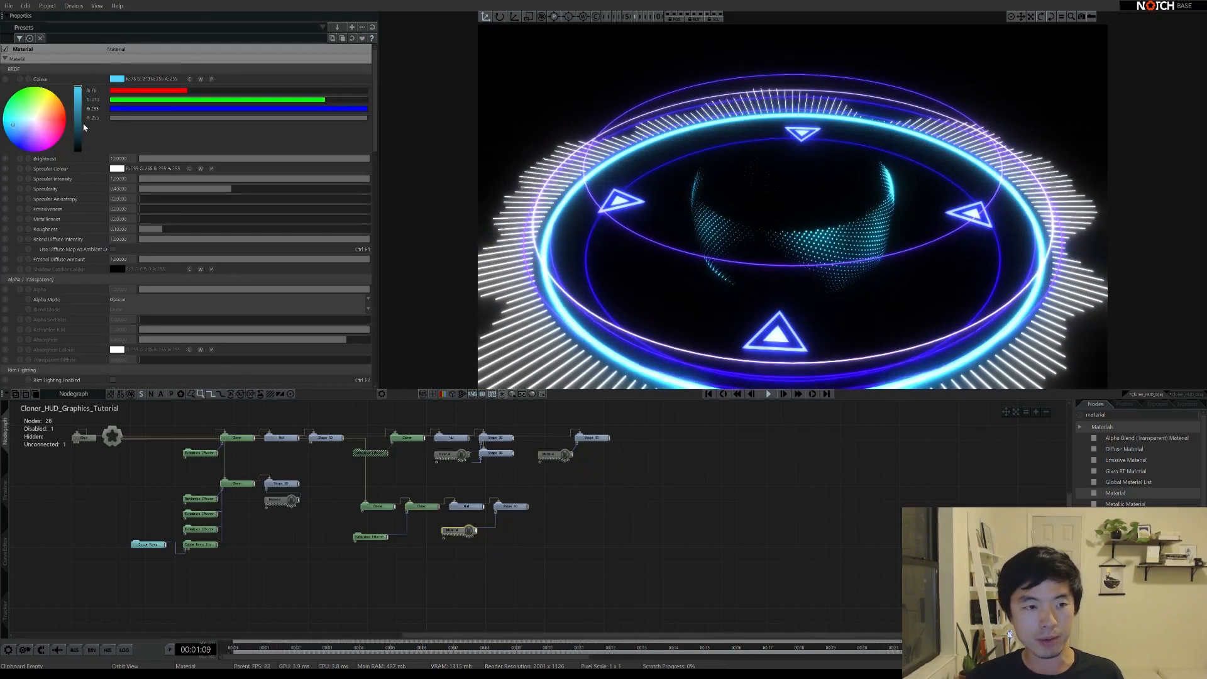
{"action": "left_click_drag", "start_coordinate": [17, 123], "coordinate": [11, 146]}
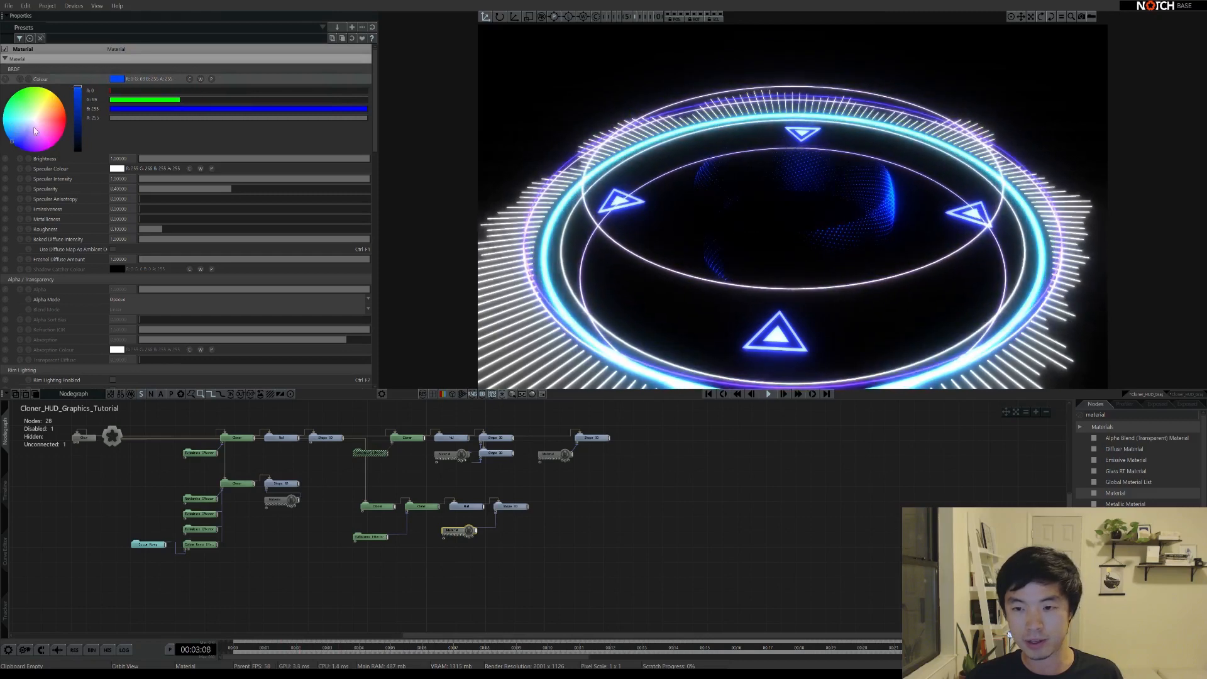
{"action": "left_click", "coordinate": [416, 507]}
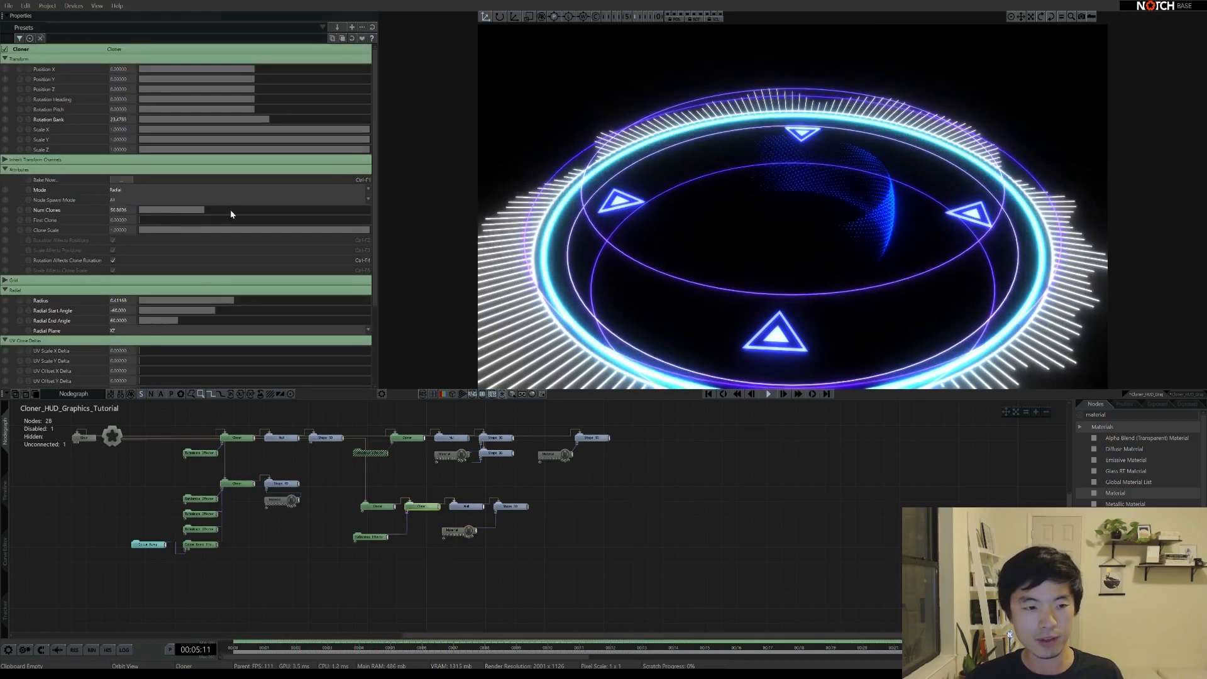
{"action": "left_click_drag", "start_coordinate": [203, 212], "coordinate": [257, 204]}
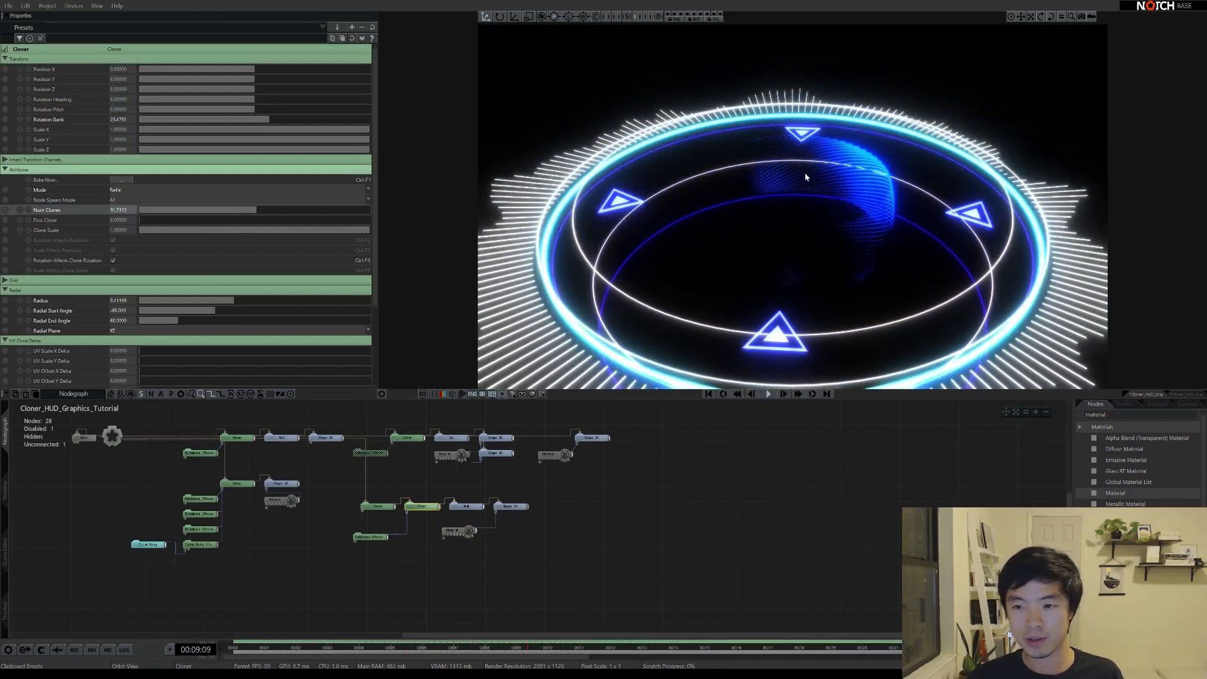
Set the Turbulence Effector's Scale X to 2
{"action": "left_click", "coordinate": [371, 538]}
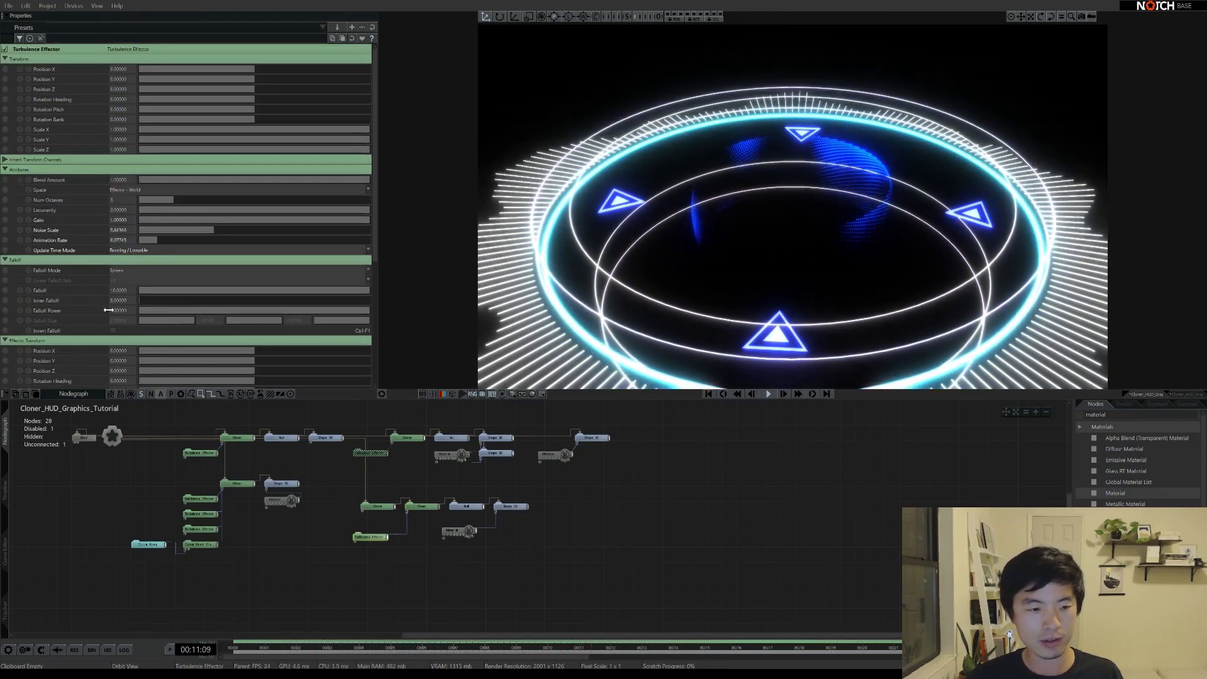
{"action": "scroll", "coordinate": [113, 271], "scroll_direction": "down", "scroll_amount": 2}
{"action": "left_click", "coordinate": [113, 328]}
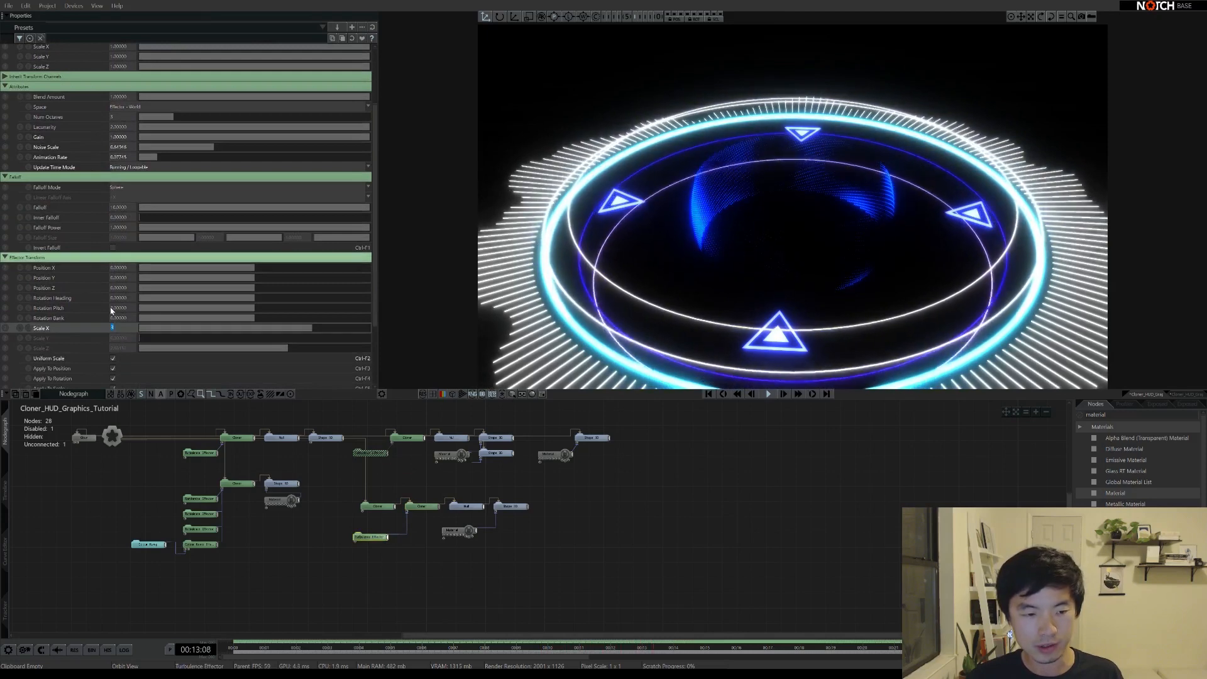
{"action": "type", "text": "2"}
{"action": "key", "text": "Return"}
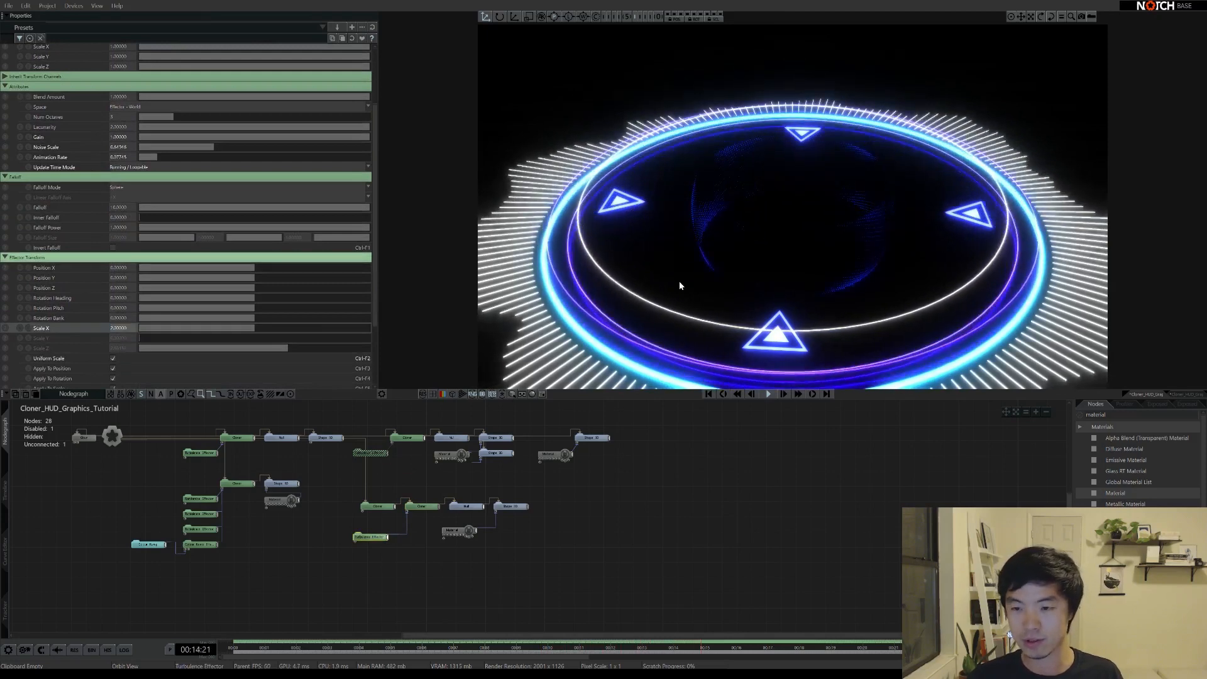
Set the Cloner's radial arc from -90 to 90 degrees
{"action": "left_click", "coordinate": [422, 506]}
{"action": "left_click", "coordinate": [118, 310]}
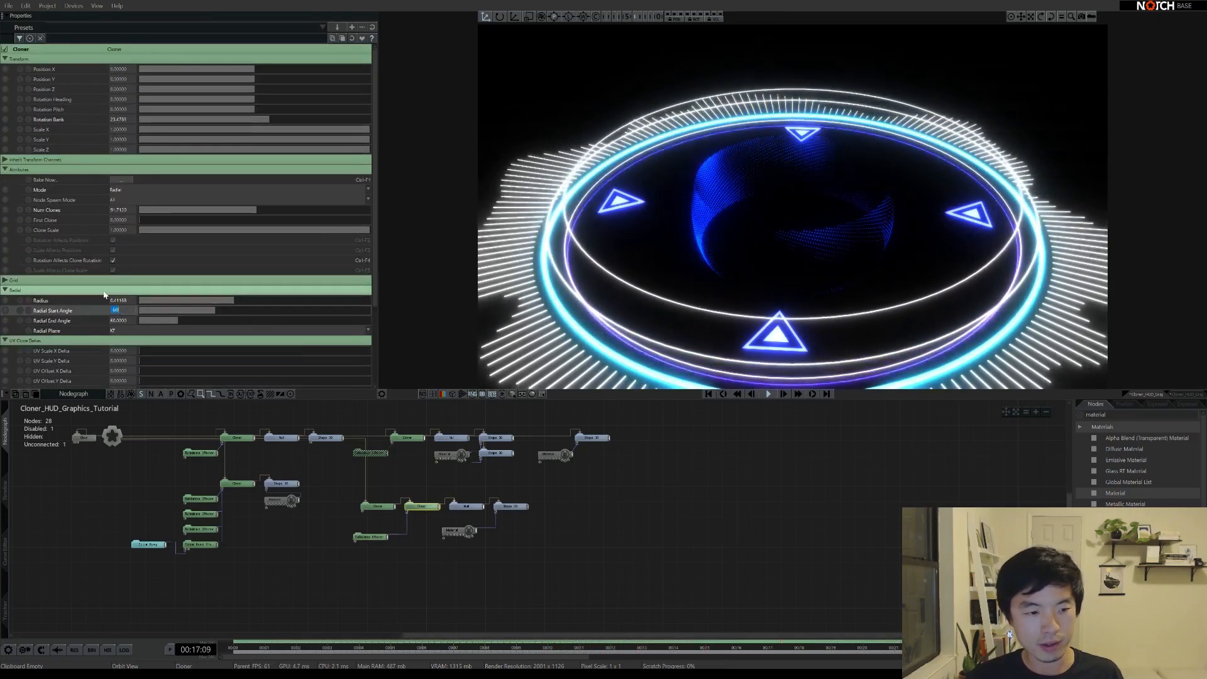
{"action": "type", "text": "90"}
{"action": "key", "text": "Tab"}
{"action": "type", "text": "90"}
{"action": "key", "text": "Return"}
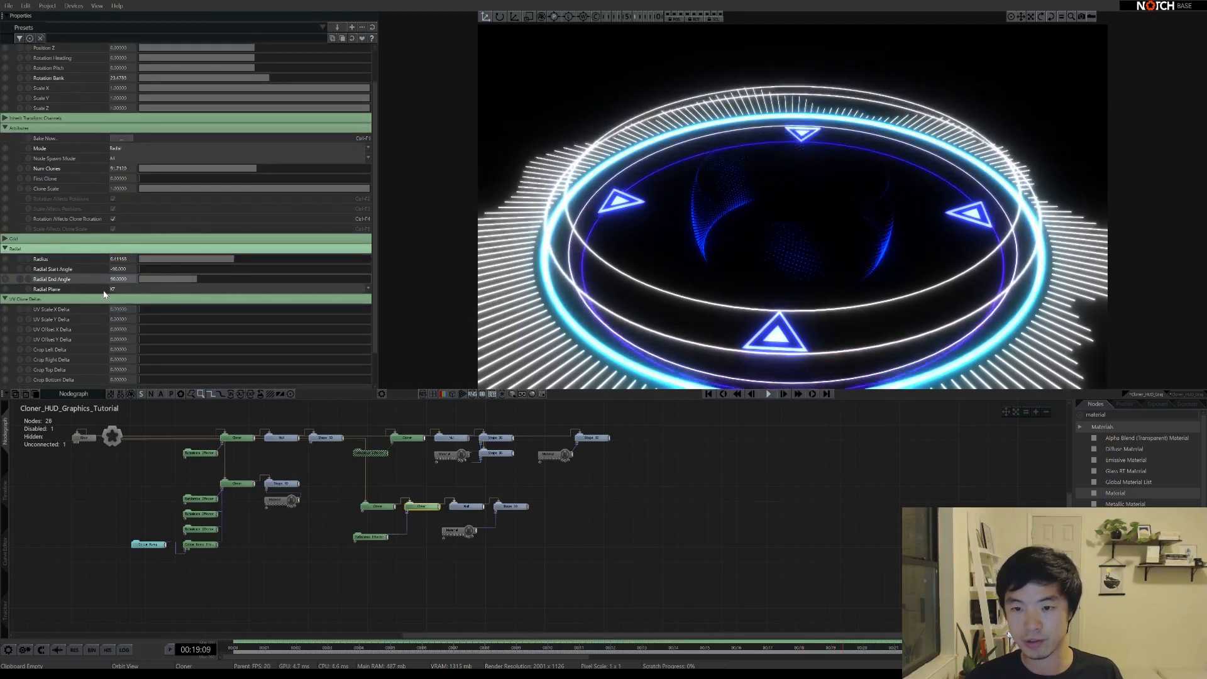
{"action": "mouse_move", "coordinate": [800, 242]}
{"action": "right_mouse_down"}
{"action": "mouse_move", "coordinate": [789, 198]}
{"action": "mouse_move", "coordinate": [800, 197]}
{"action": "mouse_move", "coordinate": [819, 272]}
{"action": "mouse_move", "coordinate": [792, 229]}
{"action": "mouse_move", "coordinate": [786, 239]}
{"action": "right_mouse_up"}
Change the Turbulence Effector's Scale Apply Mode to Add
{"action": "left_click", "coordinate": [371, 537]}
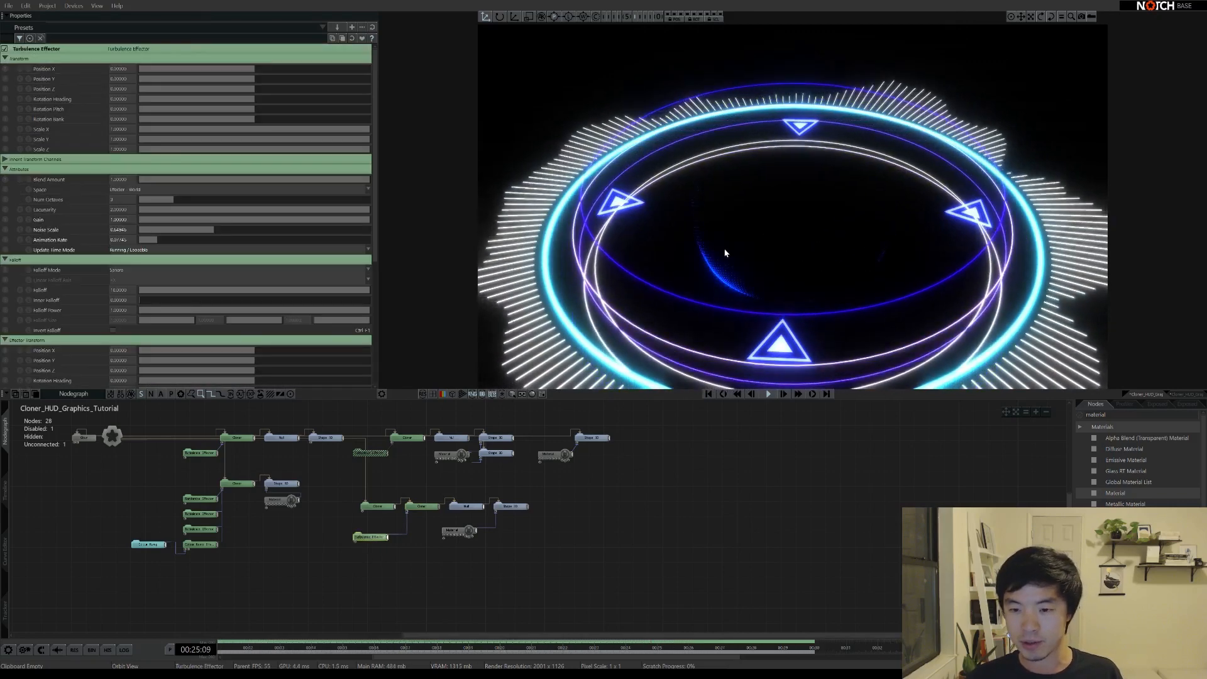
{"action": "scroll", "coordinate": [67, 365], "scroll_direction": "down", "scroll_amount": 6}
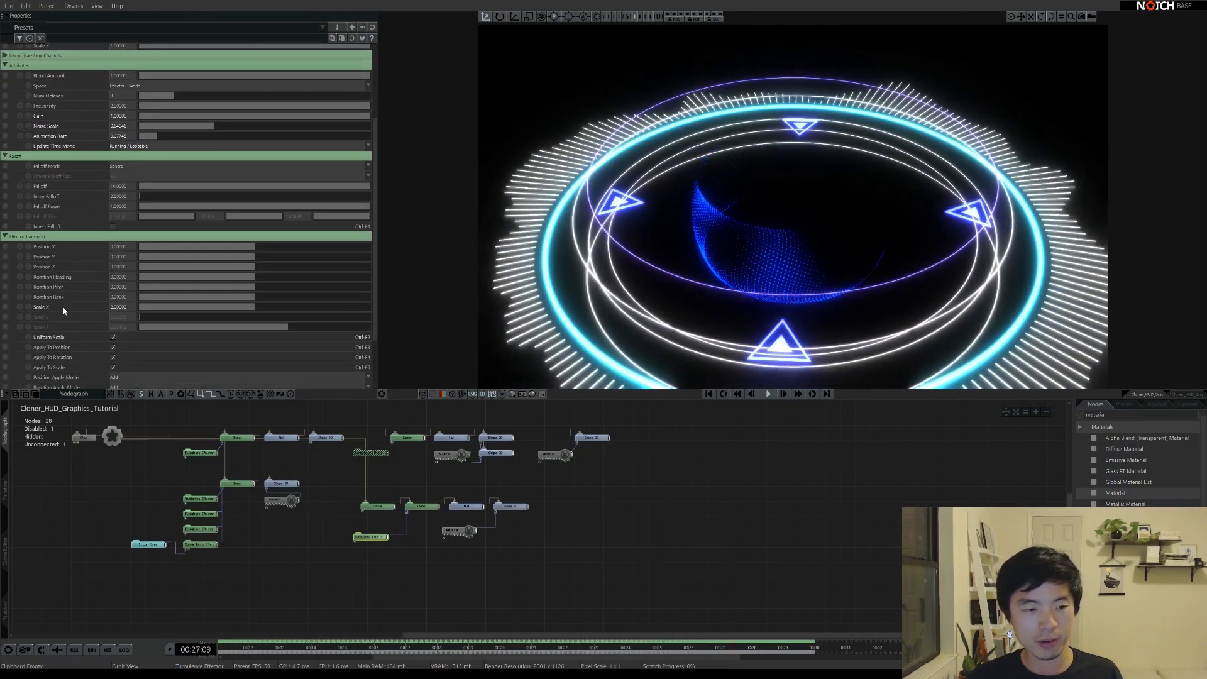
{"action": "left_click", "coordinate": [114, 332]}
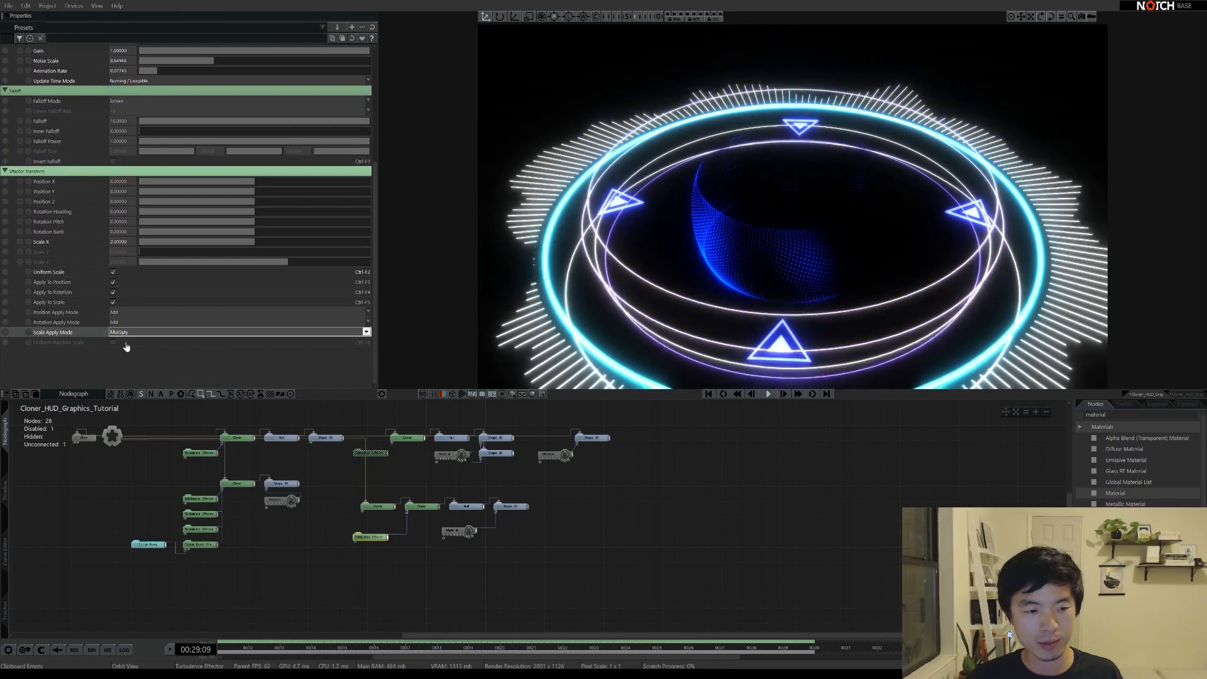
{"action": "left_click", "coordinate": [124, 339]}
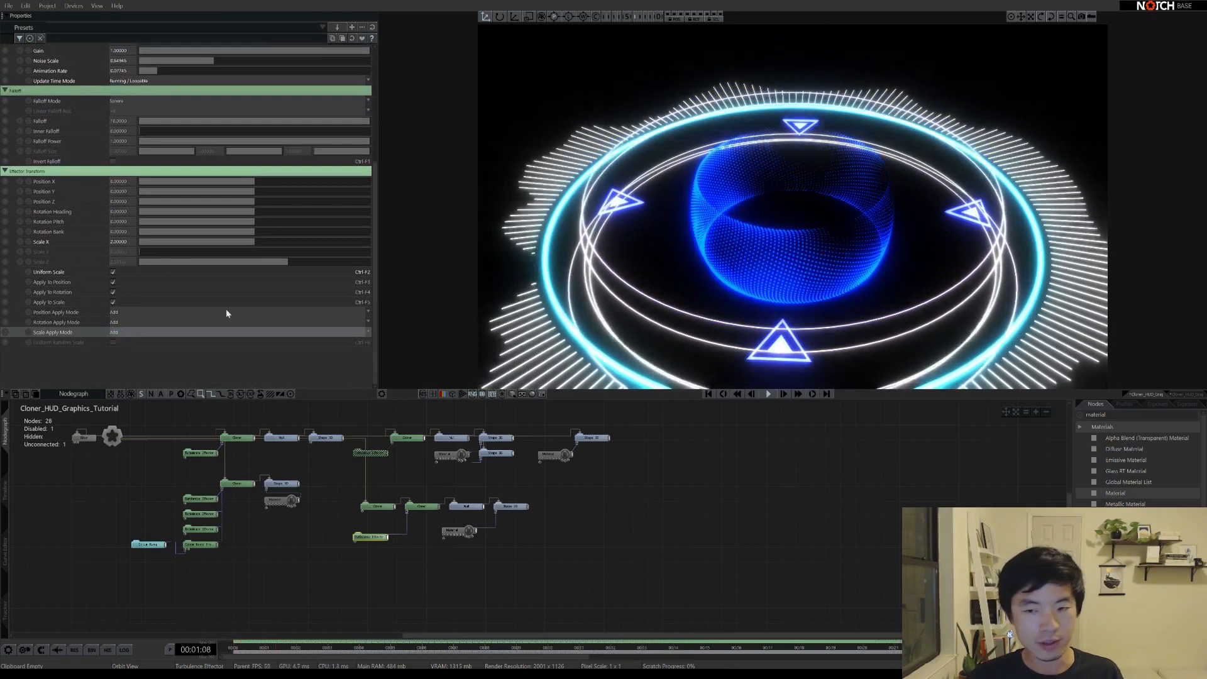
Set the Shape 3D radius to 0.001 for finer dots
{"action": "left_click", "coordinate": [510, 506]}
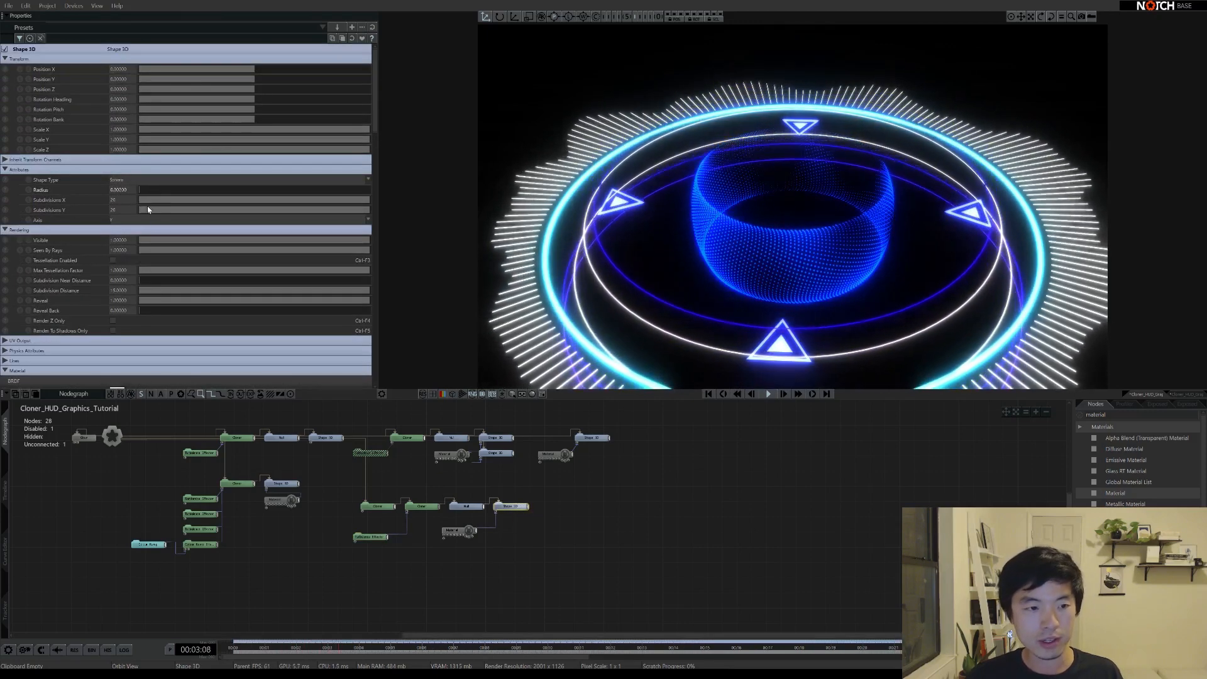
{"action": "type", "text": "0.001"}
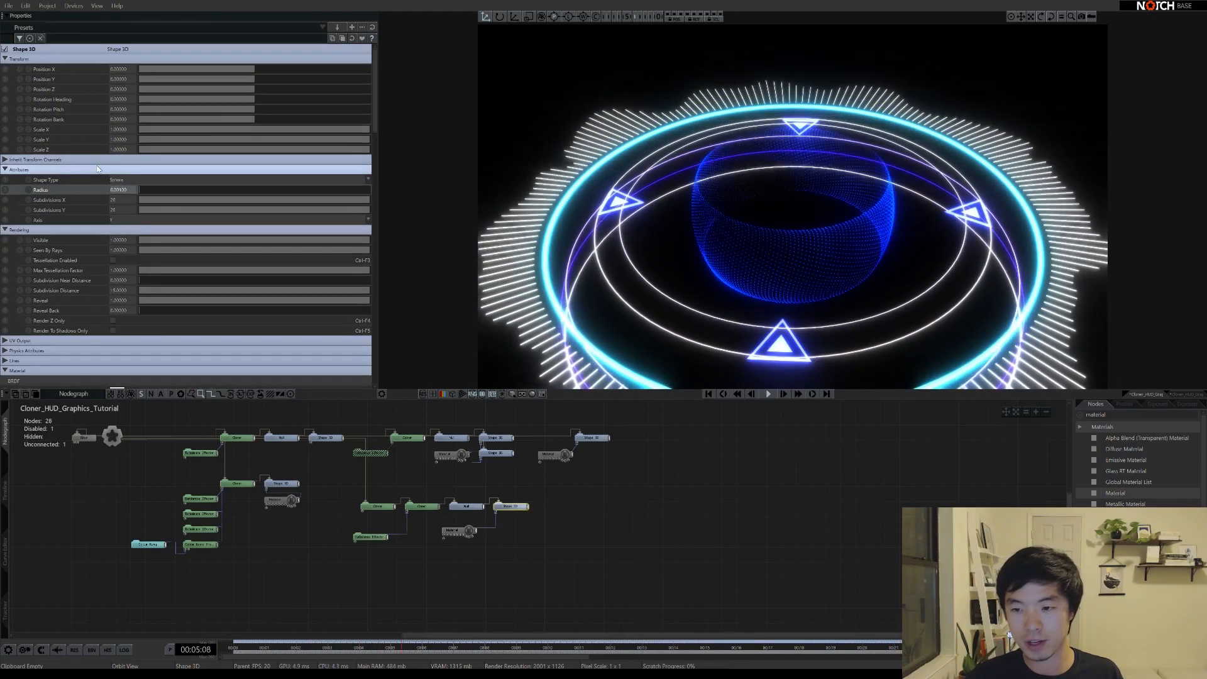
{"action": "key", "text": "Return"}
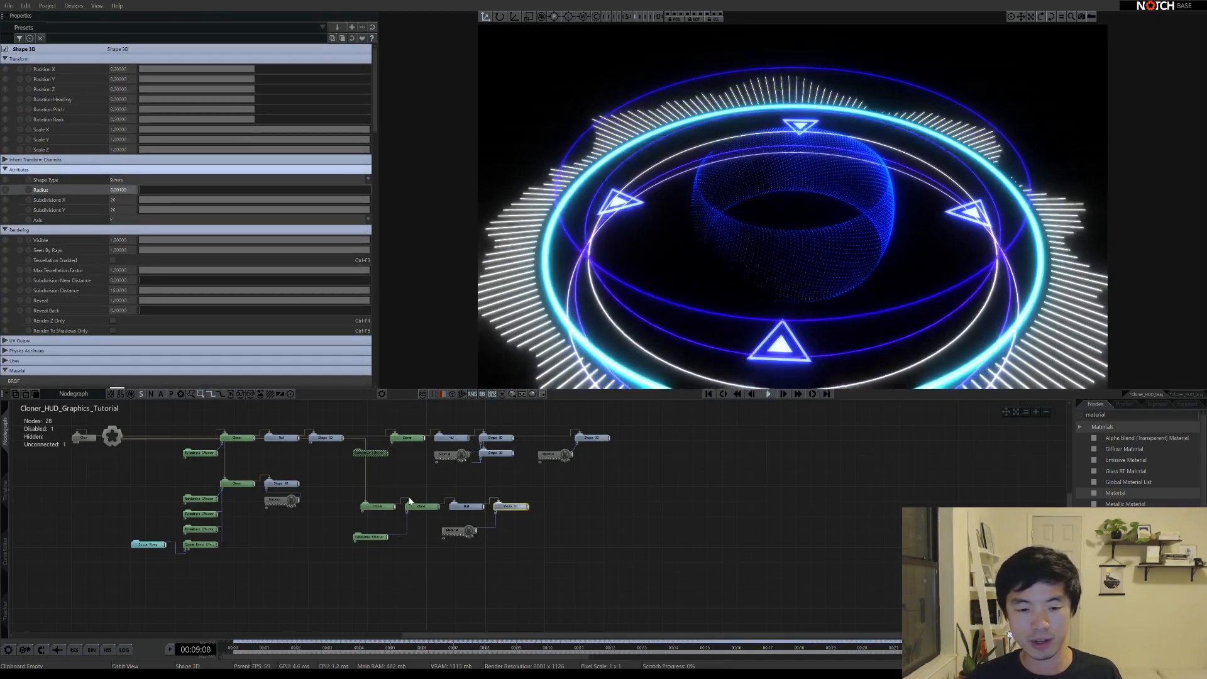
Raise the turbulence Noise Scale to about 0.95
{"action": "left_click", "coordinate": [370, 537]}
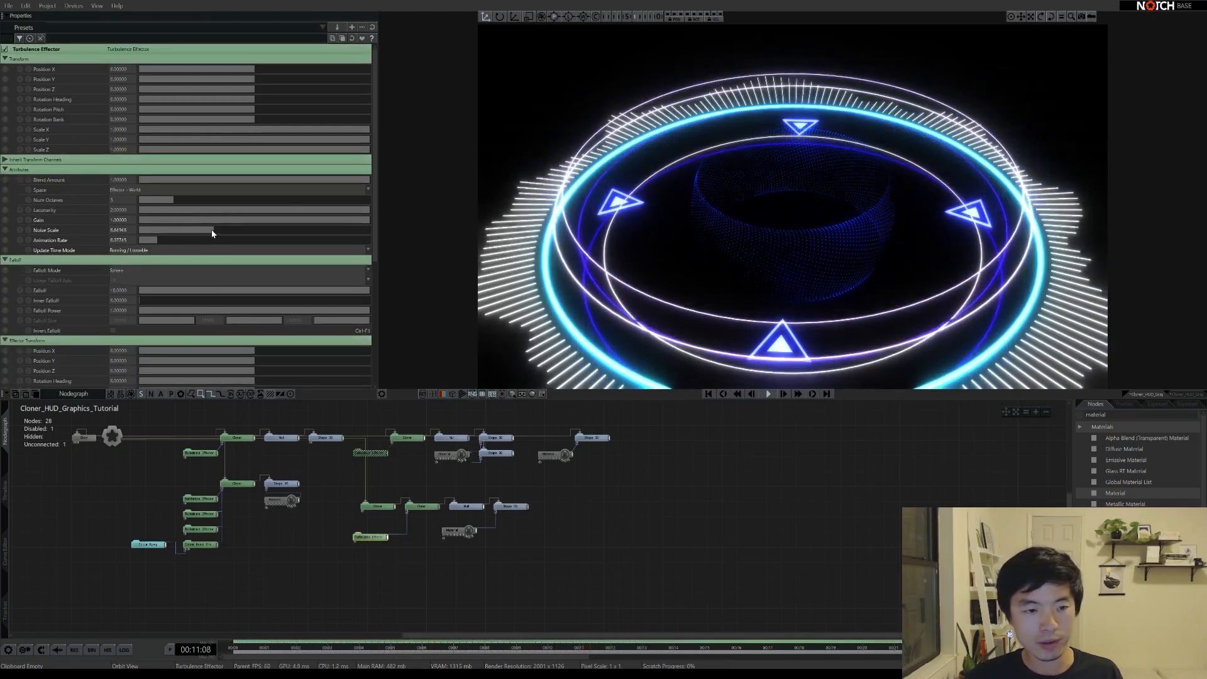
{"action": "left_click_drag", "start_coordinate": [211, 233], "coordinate": [249, 230]}
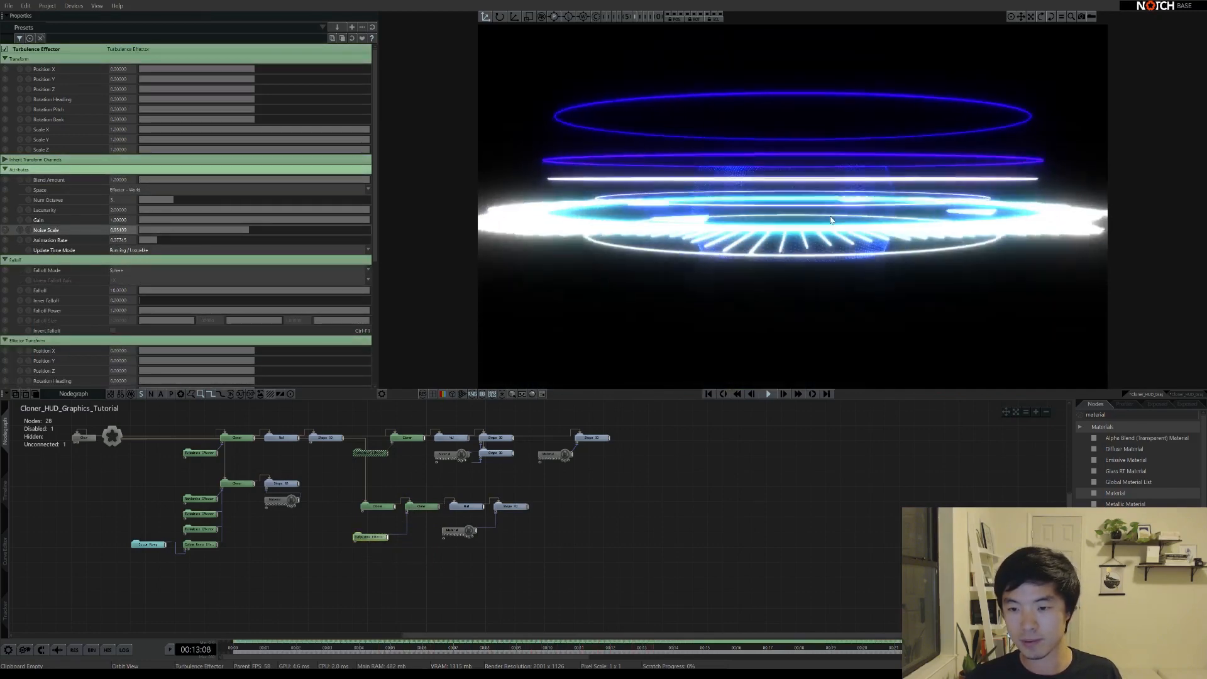
{"action": "middle_click_drag", "start_coordinate": [830, 221], "coordinate": [843, 272]}
{"action": "scroll", "coordinate": [849, 251], "scroll_direction": "down", "scroll_amount": 3}
{"action": "middle_click_drag", "start_coordinate": [760, 244], "coordinate": [804, 258]}
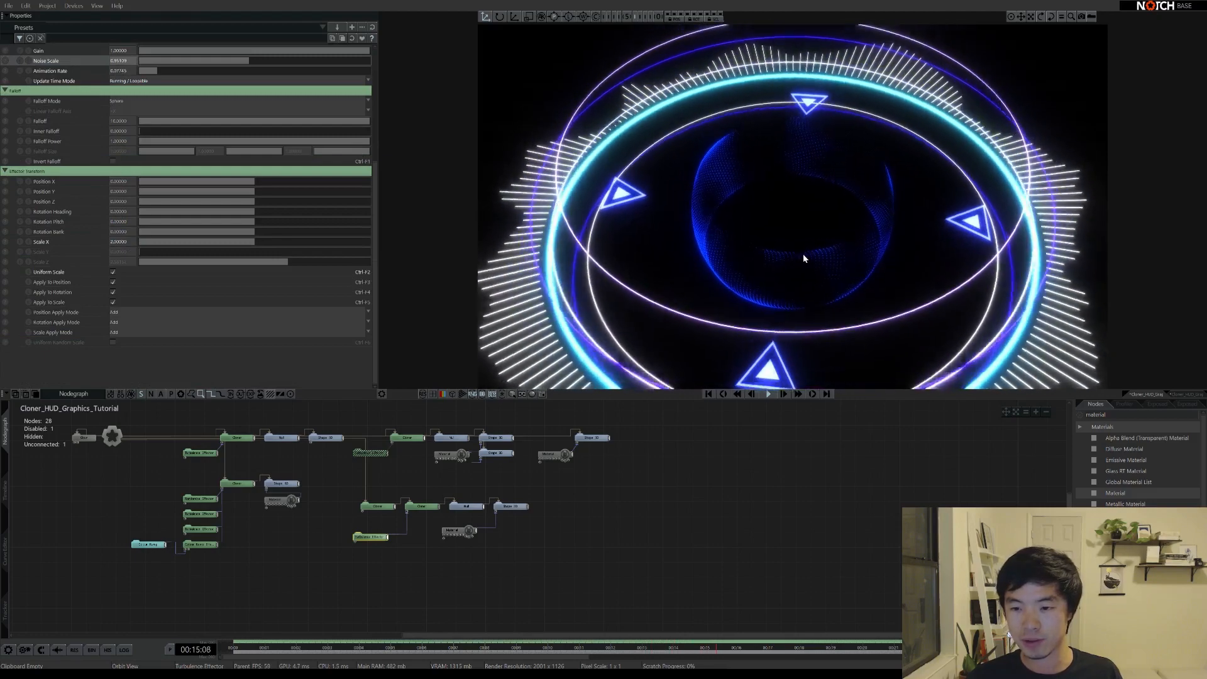
{"action": "scroll", "coordinate": [78, 354], "scroll_direction": "up", "scroll_amount": 5}
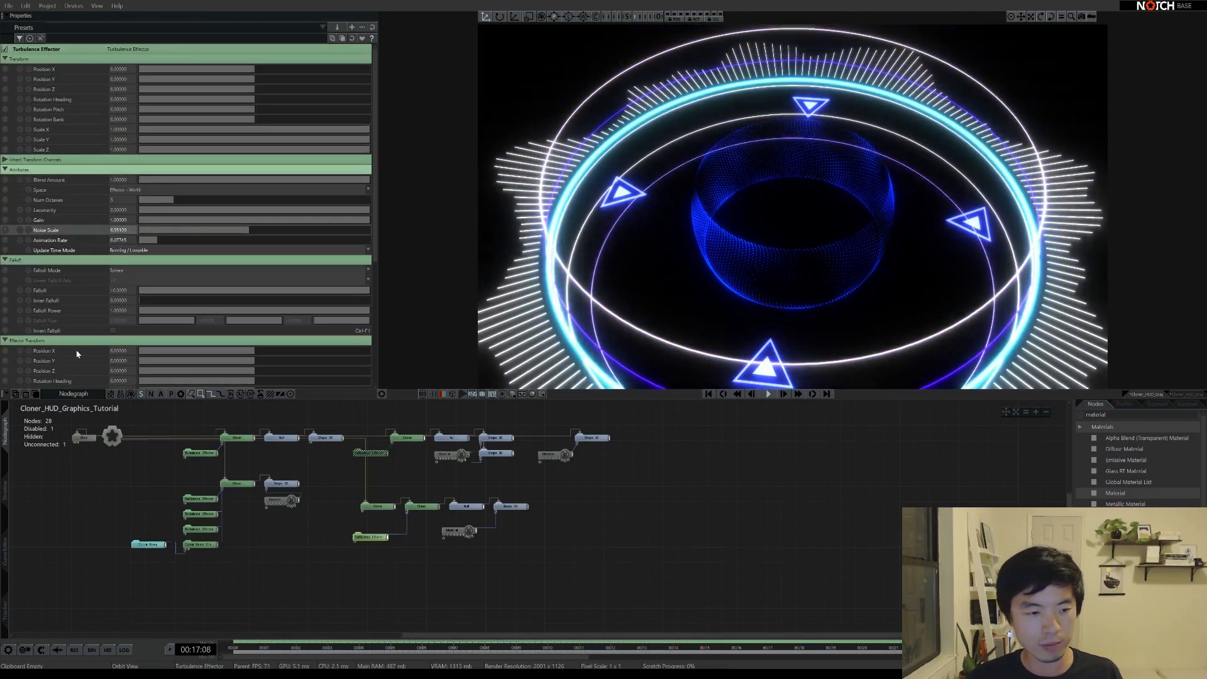
{"action": "scroll", "coordinate": [77, 354], "scroll_direction": "down", "scroll_amount": 4}
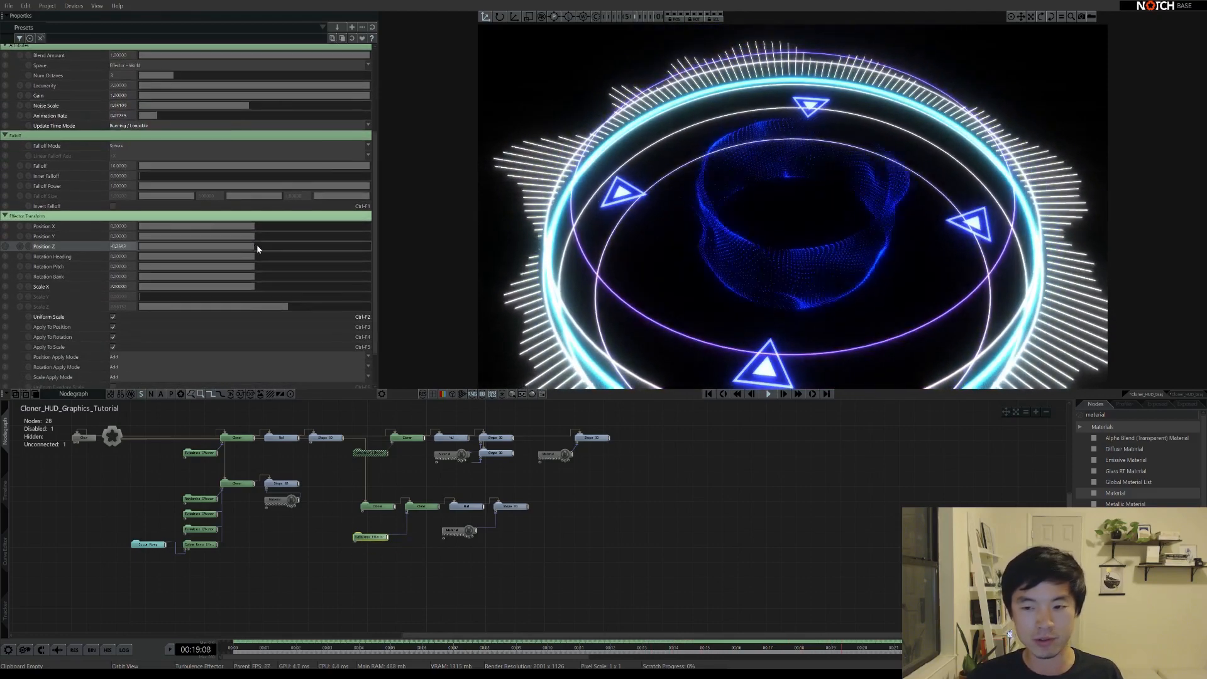
Try an effector Position Z of 0.24, reset it to zero, and raise Position Y to about 0.54
{"action": "left_click_drag", "start_coordinate": [257, 249], "coordinate": [252, 249]}
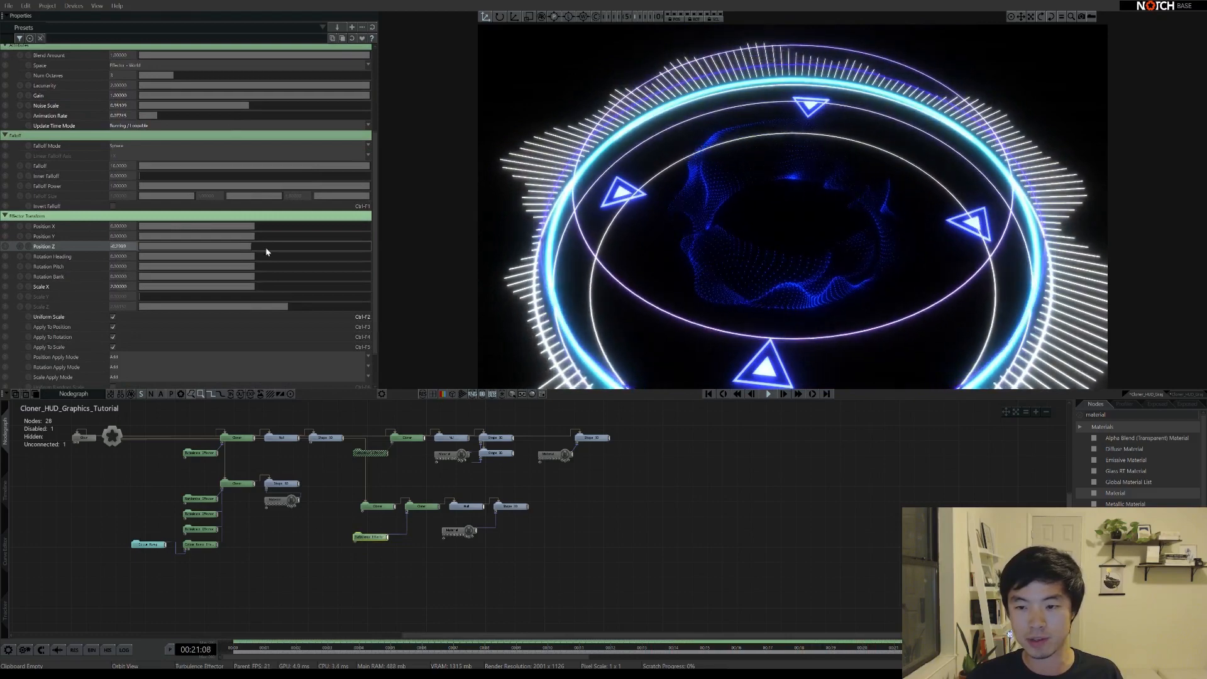
{"action": "mouse_move", "coordinate": [781, 201]}
{"action": "middle_mouse_down"}
{"action": "mouse_move", "coordinate": [767, 297]}
{"action": "mouse_move", "coordinate": [773, 172]}
{"action": "mouse_move", "coordinate": [773, 193]}
{"action": "middle_mouse_up"}
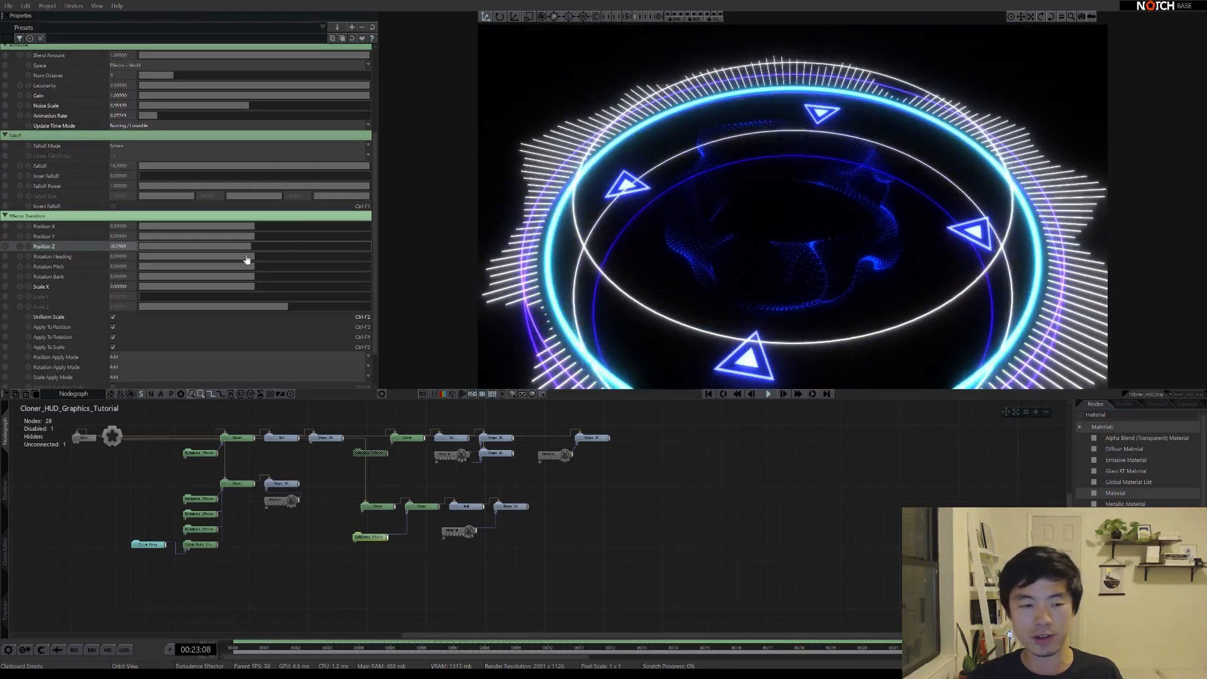
{"action": "right_click", "coordinate": [250, 247]}
{"action": "left_click_drag", "start_coordinate": [260, 239], "coordinate": [264, 242]}
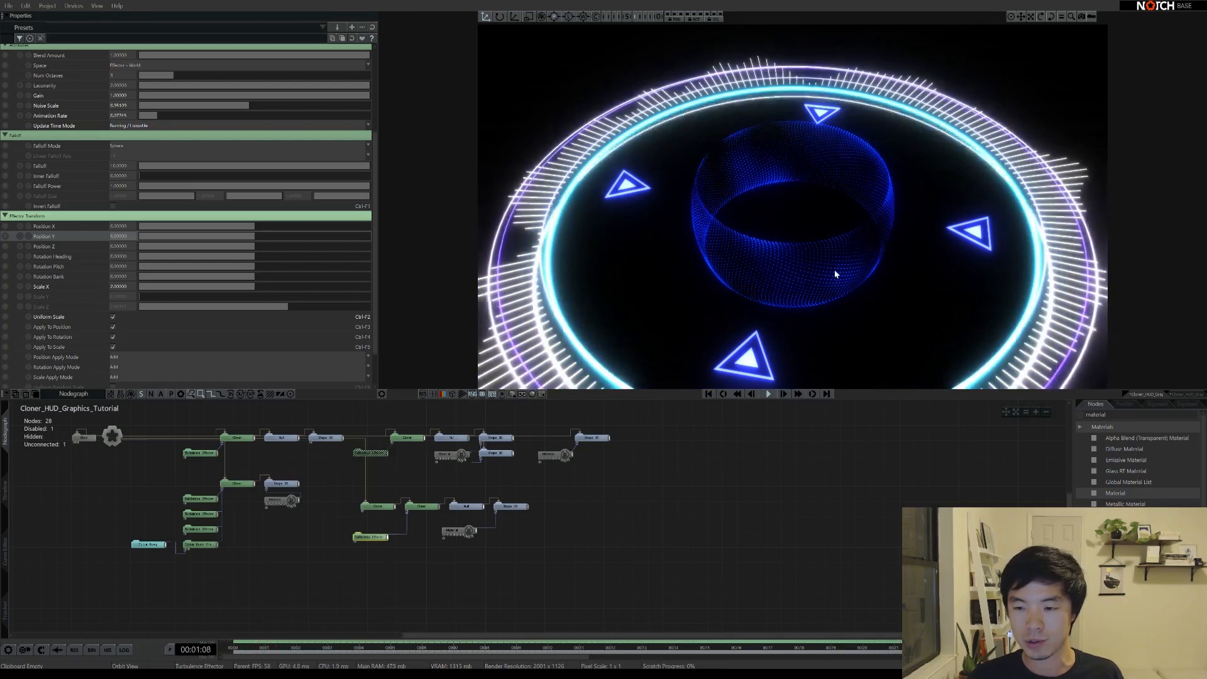
{"action": "scroll", "coordinate": [104, 217], "scroll_direction": "up", "scroll_amount": 2}
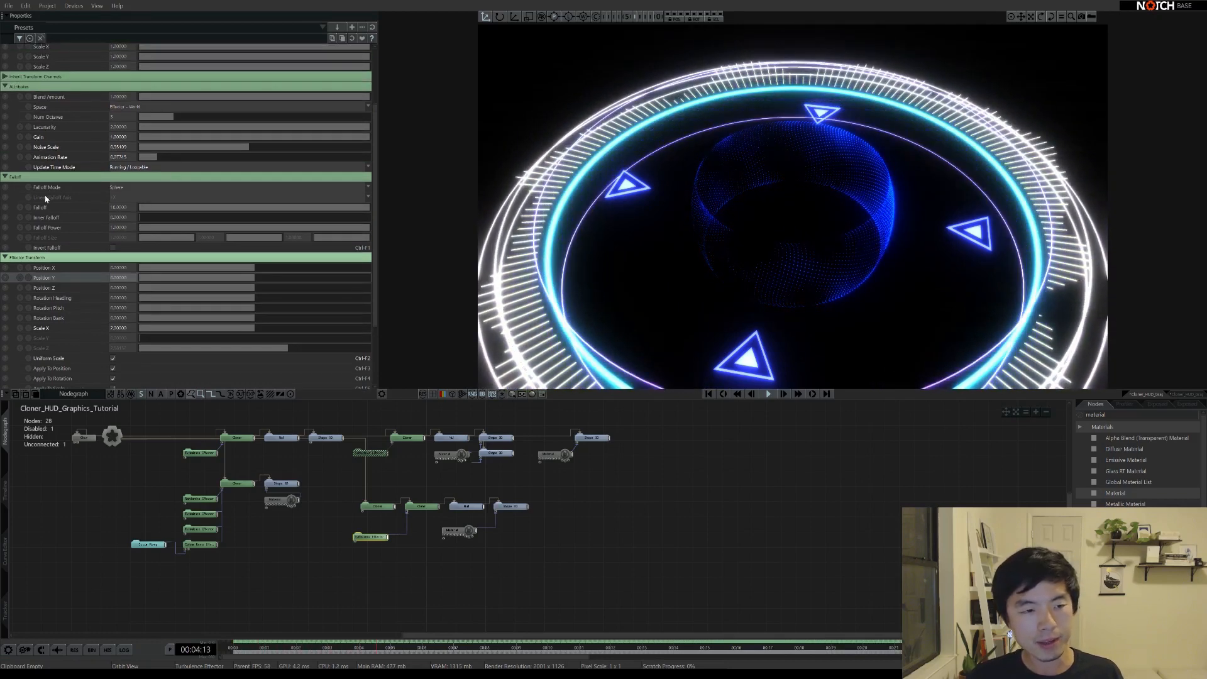
Switch the turbulence Falloff Mode from Sphere to Infinite and raise Animation Rate to about 0.35
{"action": "left_click", "coordinate": [121, 190]}
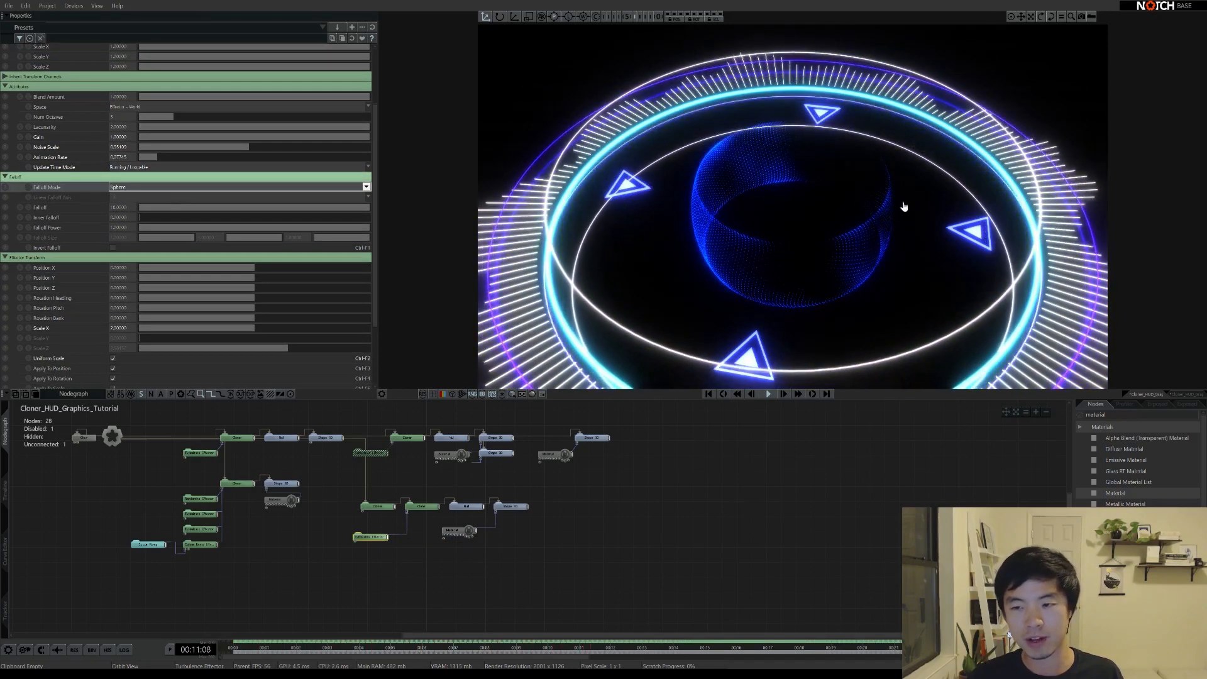
{"action": "left_click", "coordinate": [124, 198]}
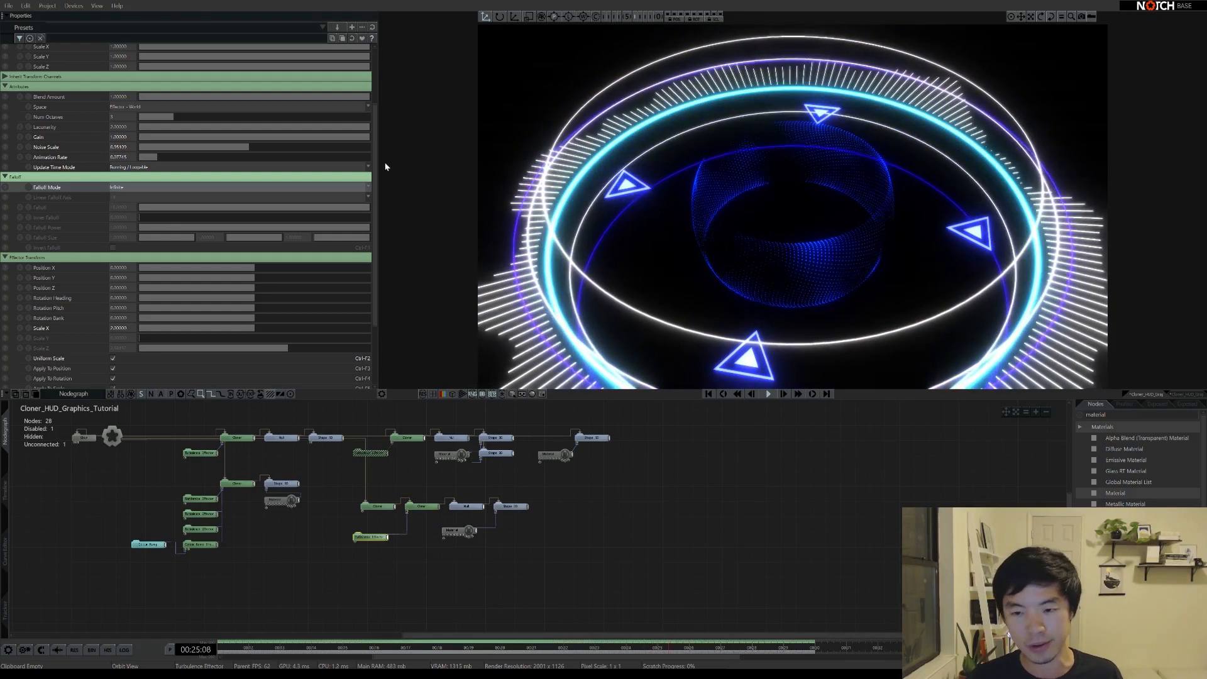
{"action": "scroll", "coordinate": [154, 251], "scroll_direction": "up", "scroll_amount": 3}
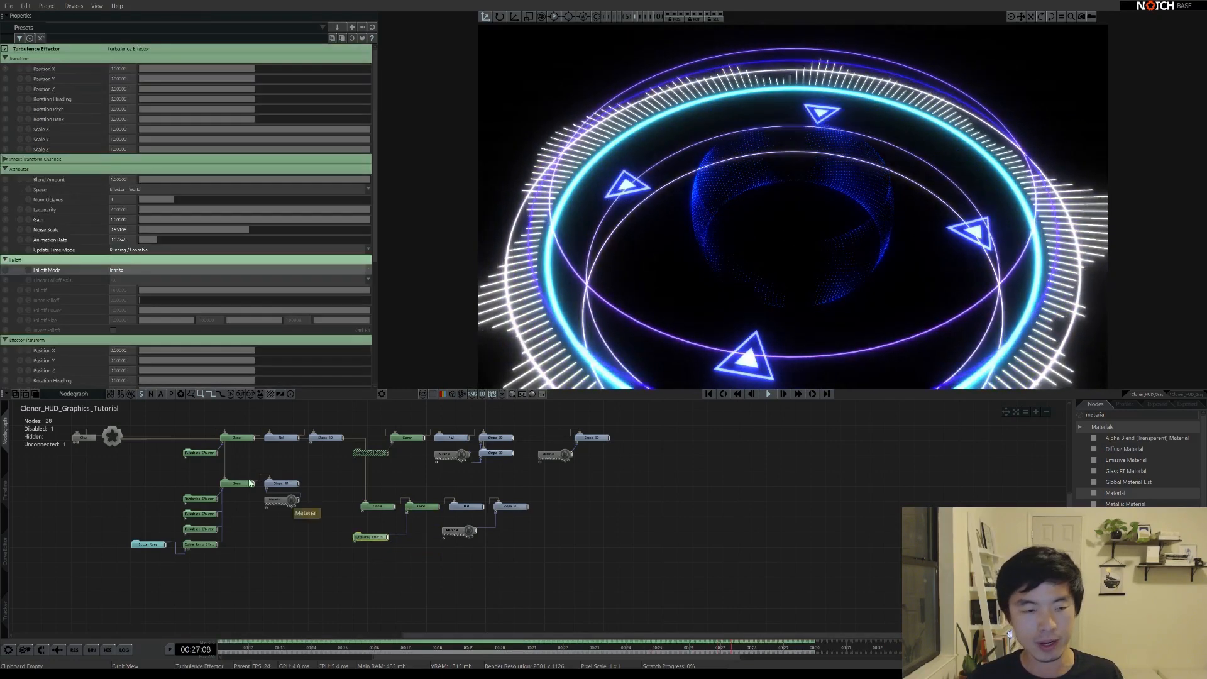
{"action": "left_click_drag", "start_coordinate": [151, 239], "coordinate": [173, 239]}
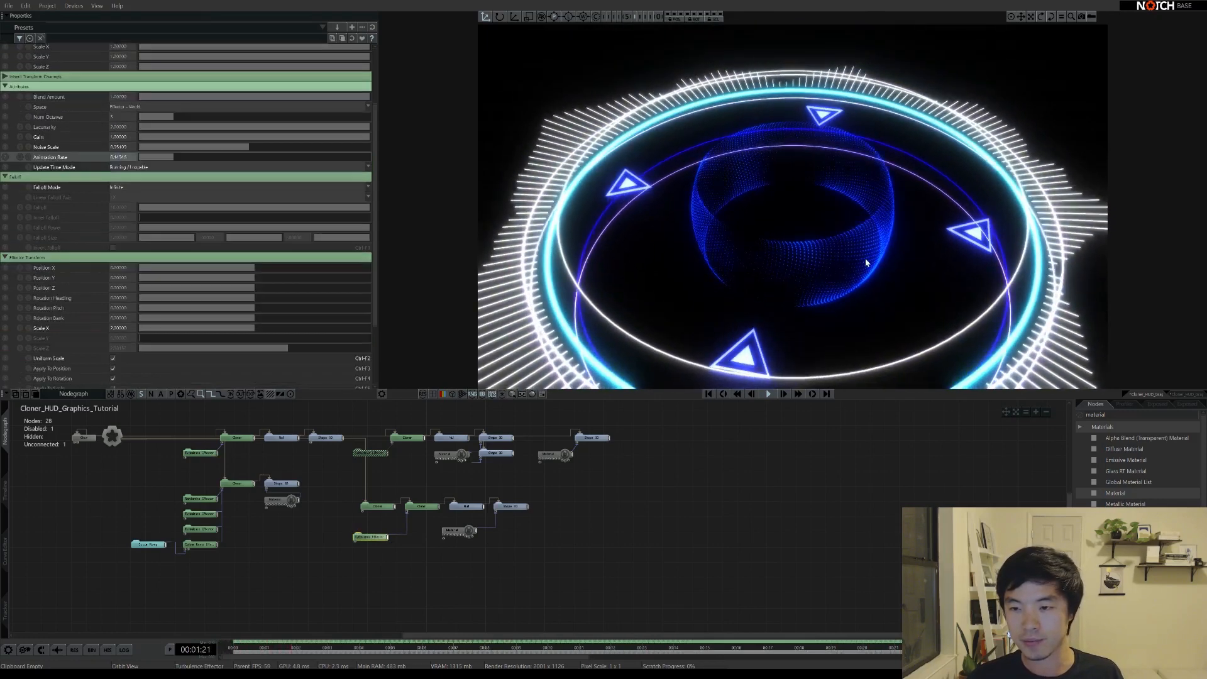
{"action": "scroll", "coordinate": [866, 263], "scroll_direction": "down", "scroll_amount": 4}
{"action": "middle_click_drag", "start_coordinate": [866, 263], "coordinate": [822, 216]}
Search the nodes for 'particle' and add a Particle Root and a Mesh Emitter to the graph
{"action": "middle_click_drag", "start_coordinate": [332, 498], "coordinate": [435, 520]}
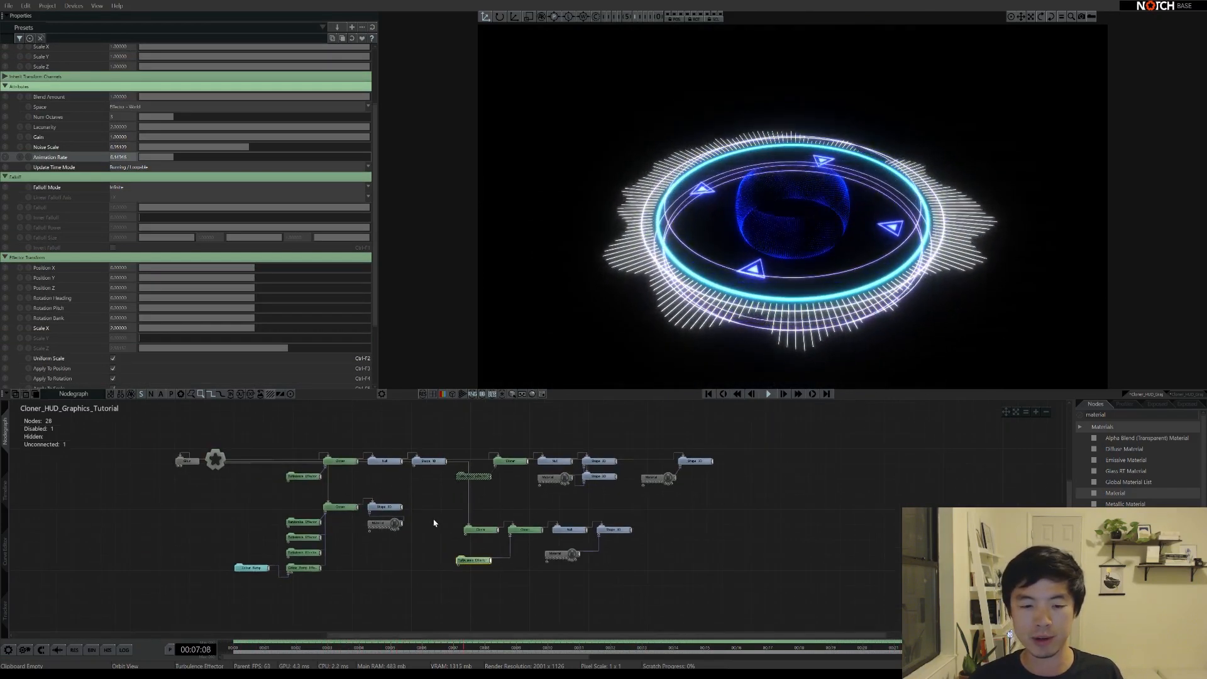
{"action": "left_click", "coordinate": [505, 505]}
{"action": "double_click", "coordinate": [1097, 415]}
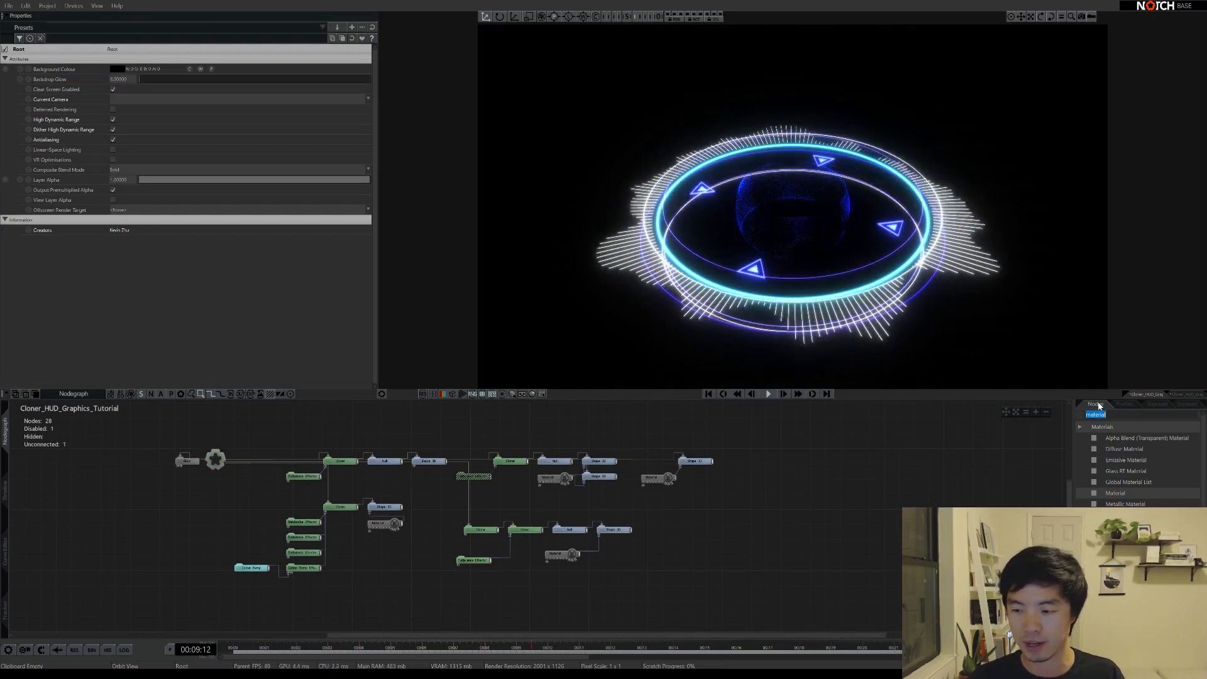
{"action": "type", "text": "particle"}
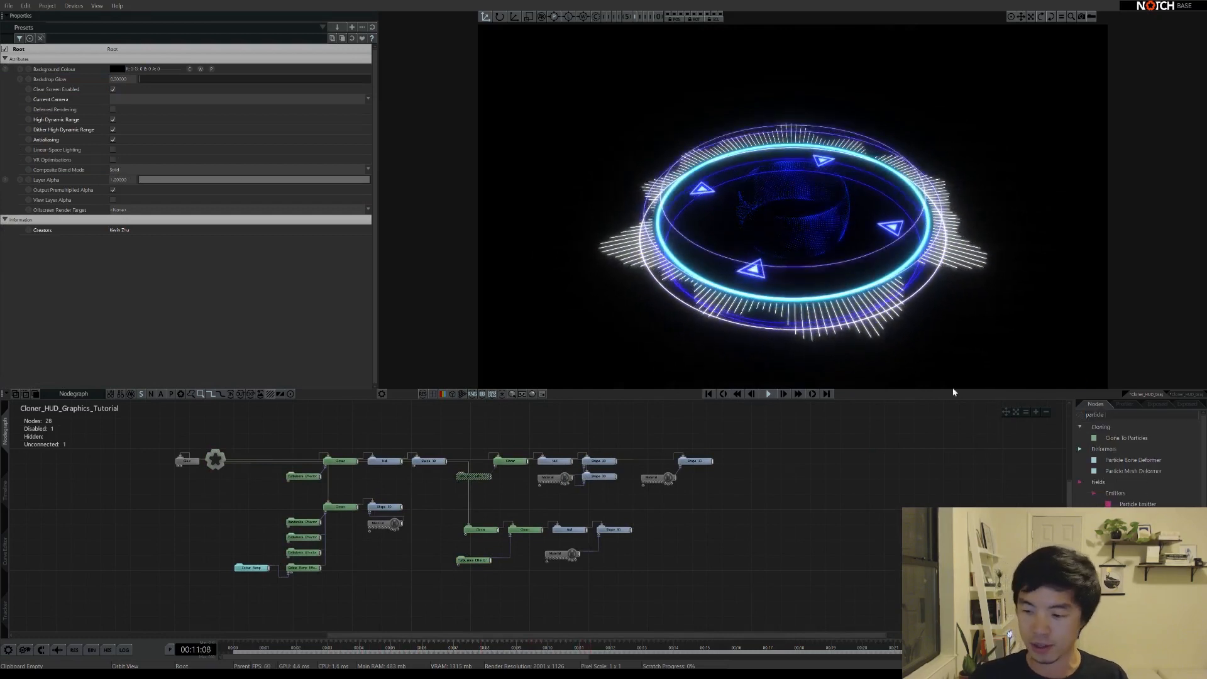
{"action": "left_click_drag", "start_coordinate": [314, 427], "coordinate": [311, 432]}
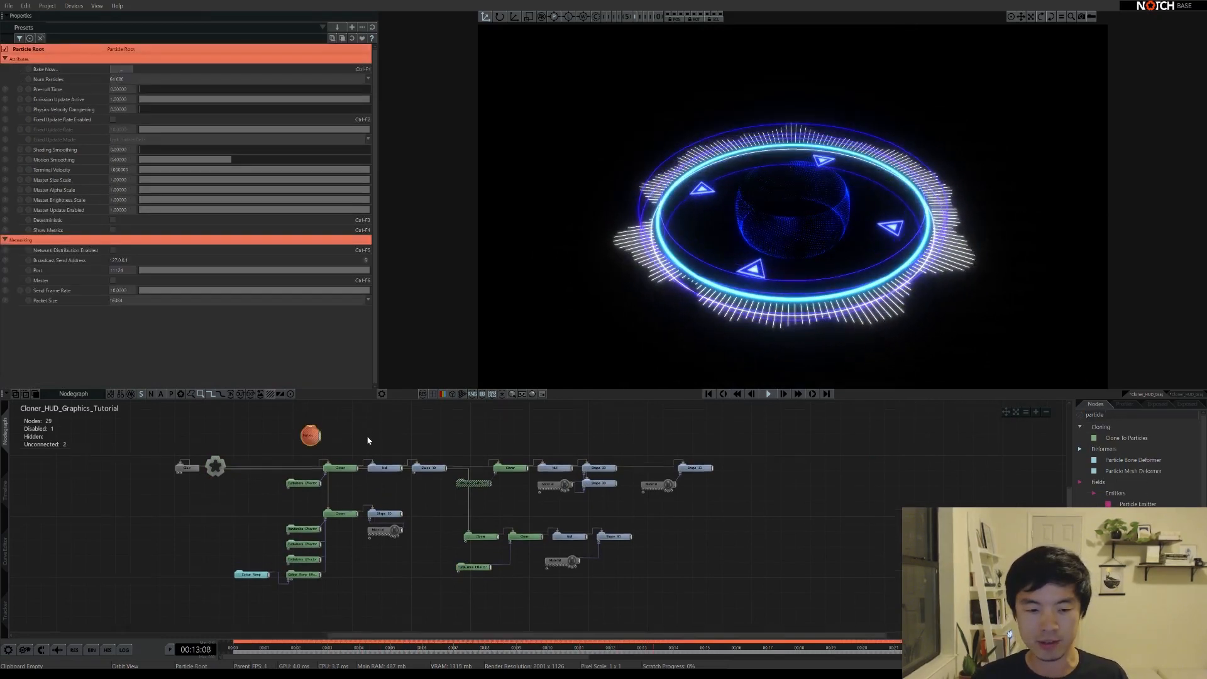
{"action": "middle_click_drag", "start_coordinate": [311, 432], "coordinate": [308, 467]}
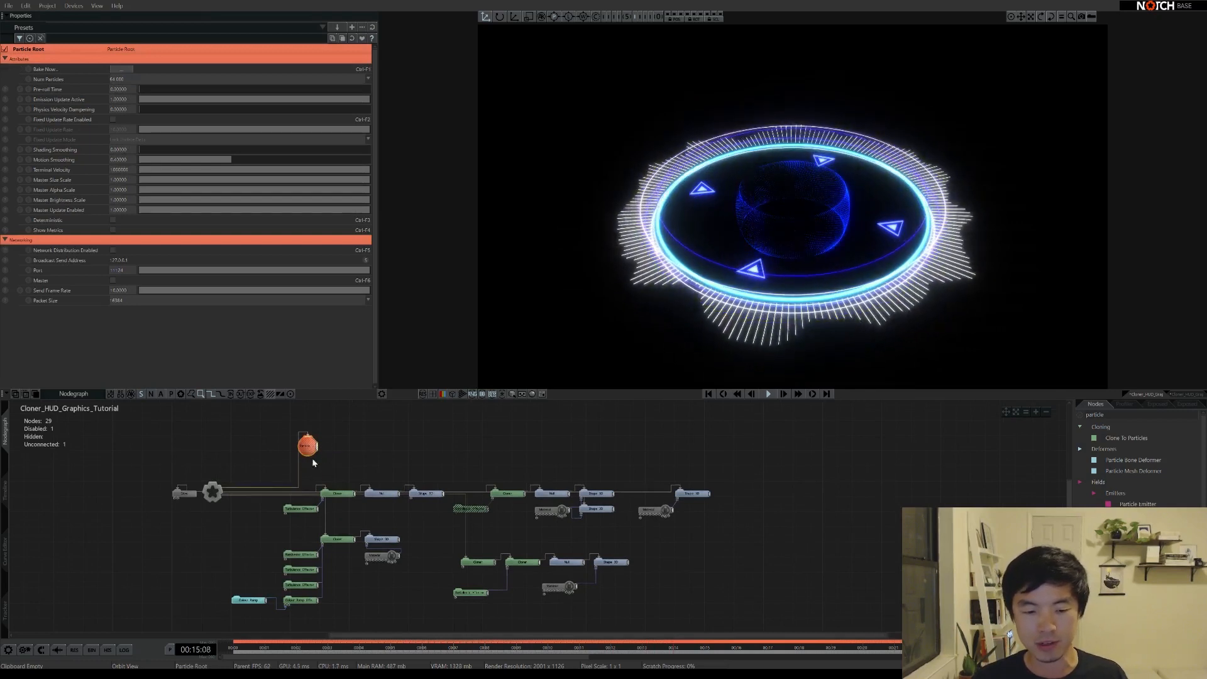
{"action": "left_click", "coordinate": [387, 466]}
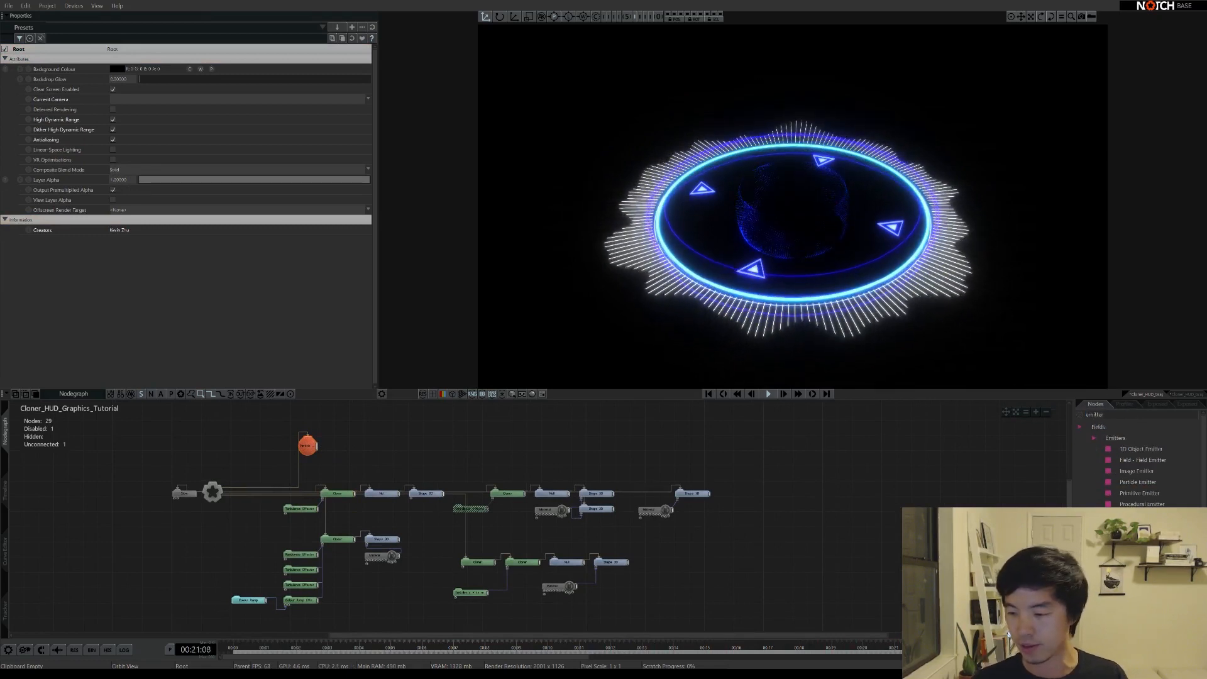
{"action": "left_click_drag", "start_coordinate": [351, 457], "coordinate": [349, 447]}
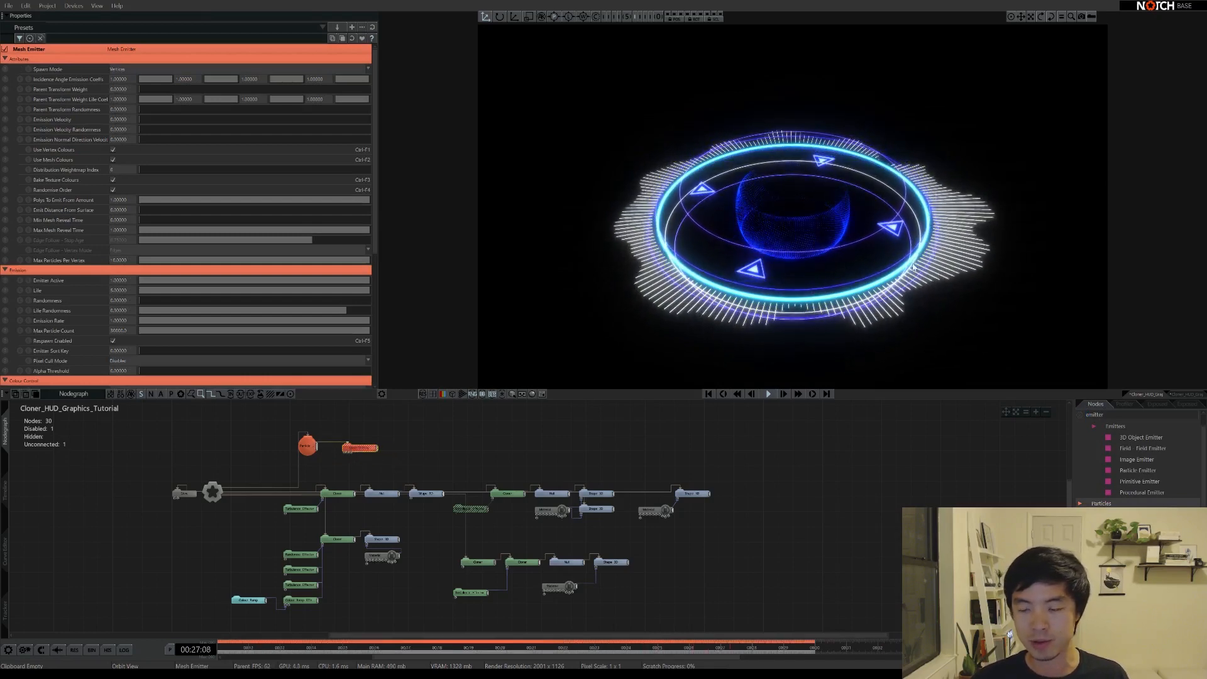
{"action": "middle_click_drag", "start_coordinate": [852, 276], "coordinate": [930, 264]}
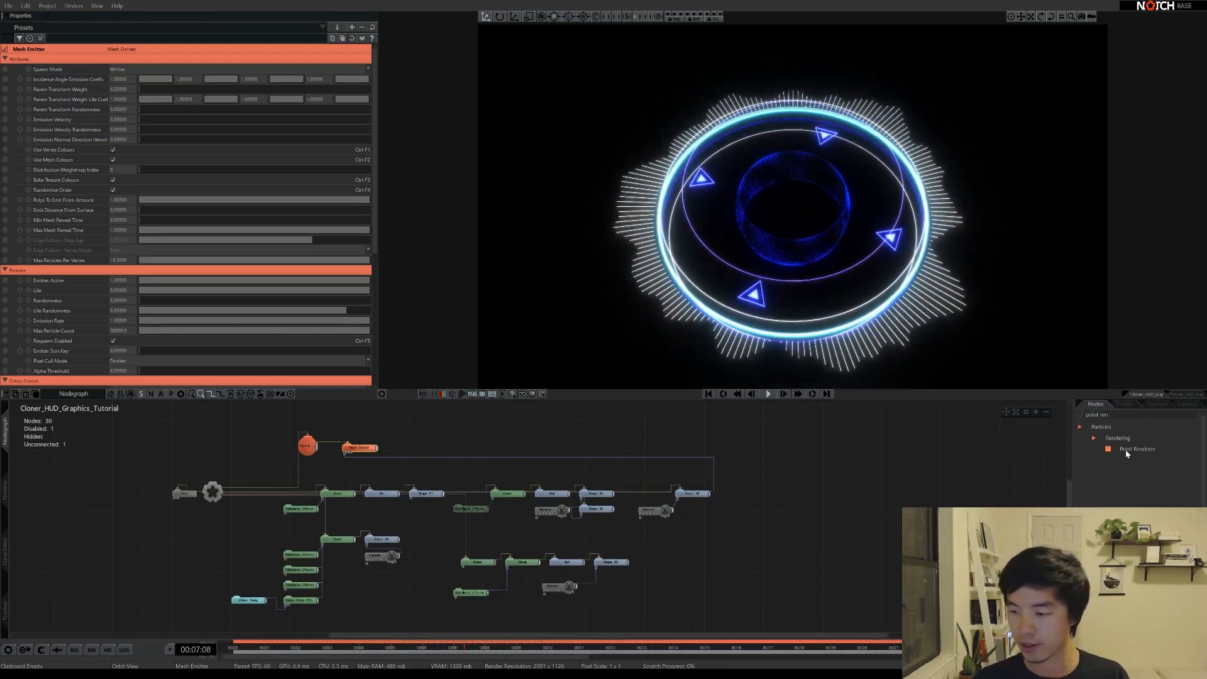
Add a Point Renderer beside the Mesh Emitter and tilt the view back over the rings
{"action": "left_click_drag", "start_coordinate": [392, 448], "coordinate": [397, 448]}
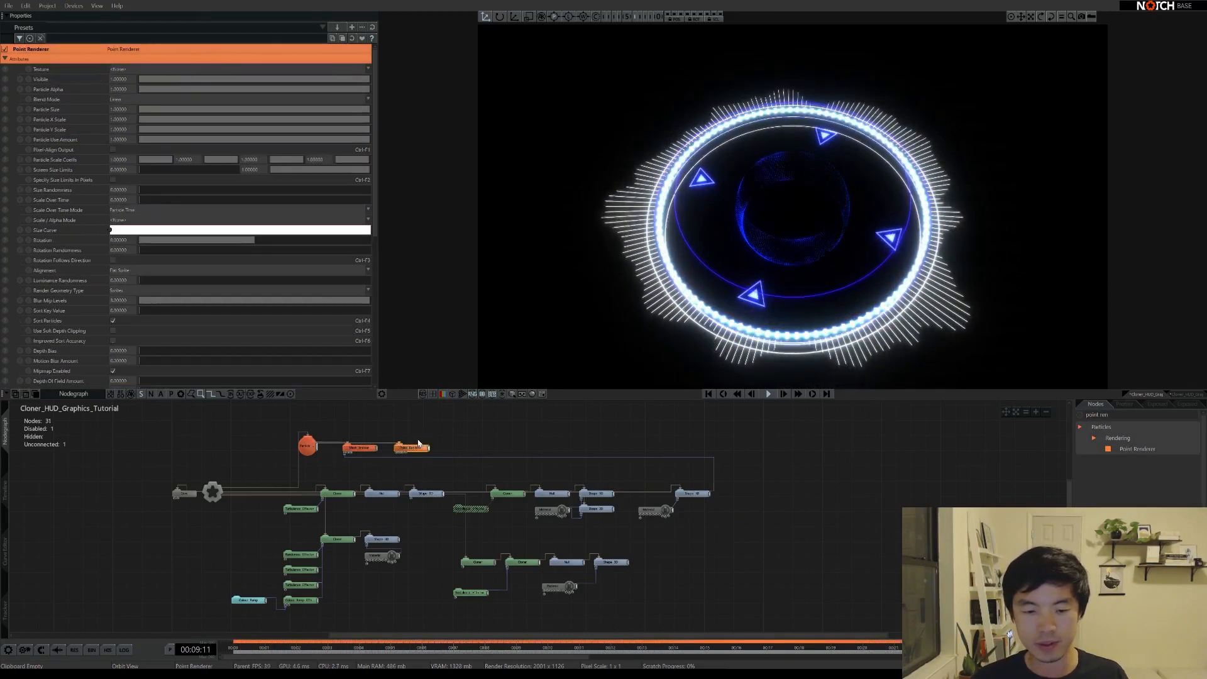
{"action": "left_click", "coordinate": [664, 334]}
{"action": "left_click_drag", "start_coordinate": [664, 333], "coordinate": [805, 286]}
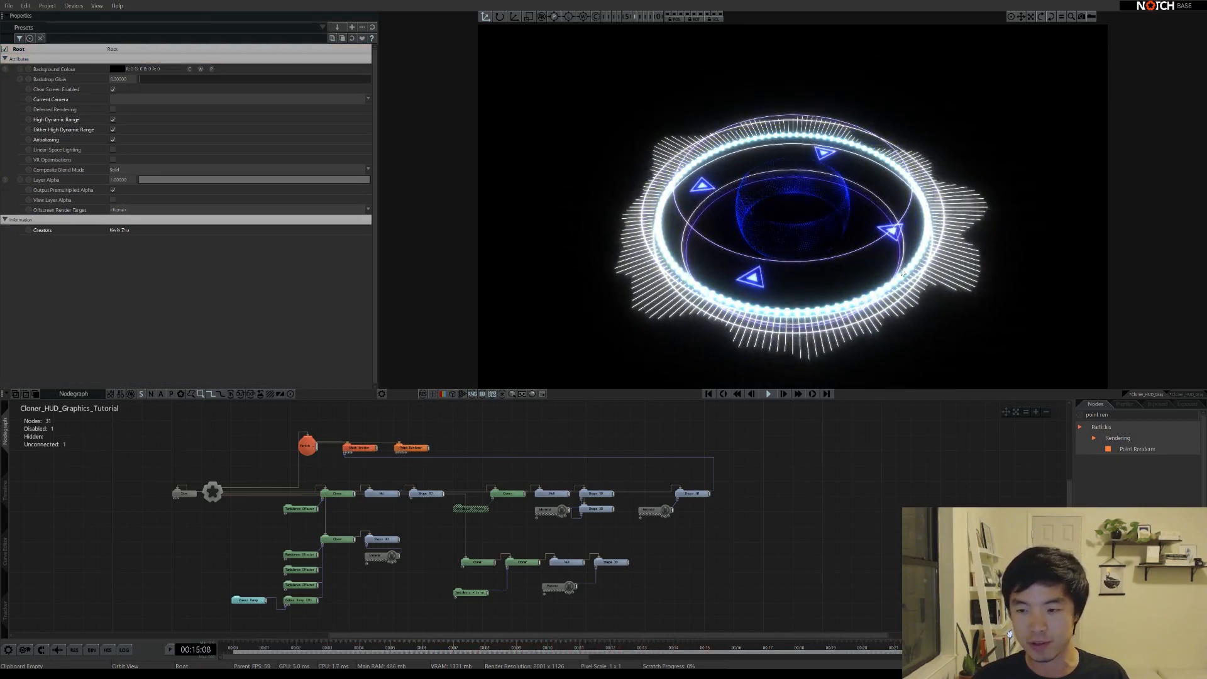
Set the Mesh Emitter's Spawn Mode to Polygons and clear the node search
{"action": "left_click", "coordinate": [360, 447]}
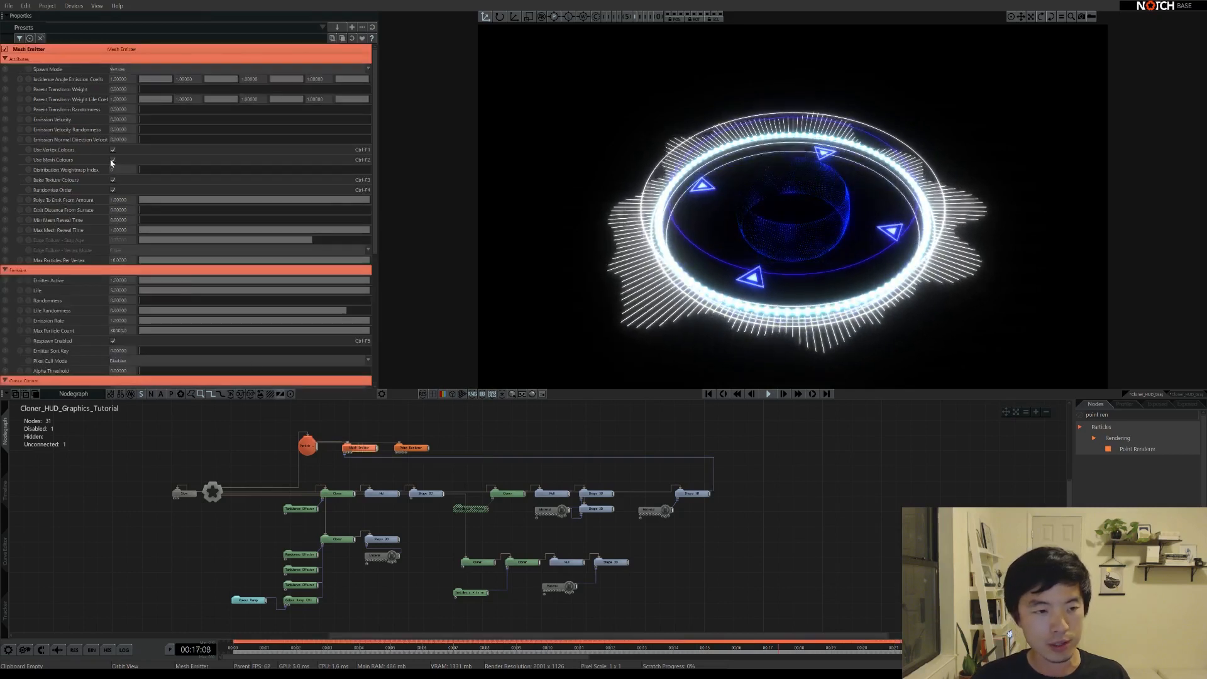
{"action": "left_click", "coordinate": [128, 86]}
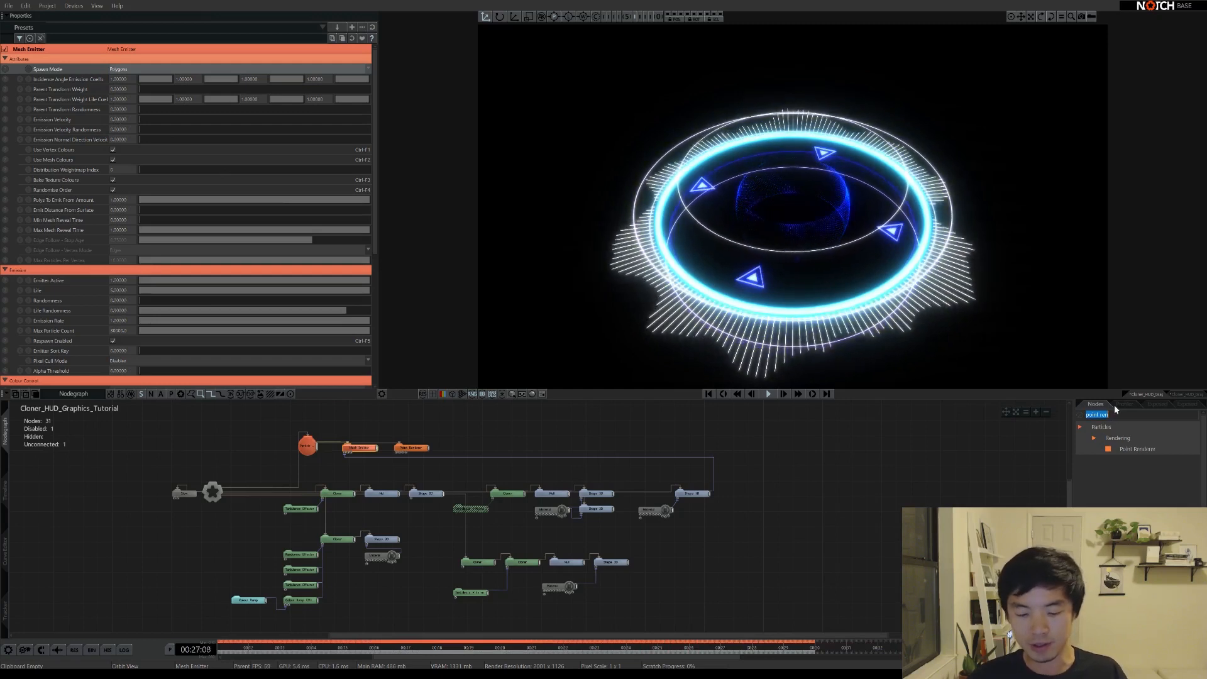
{"action": "key", "text": "BackSpace"}
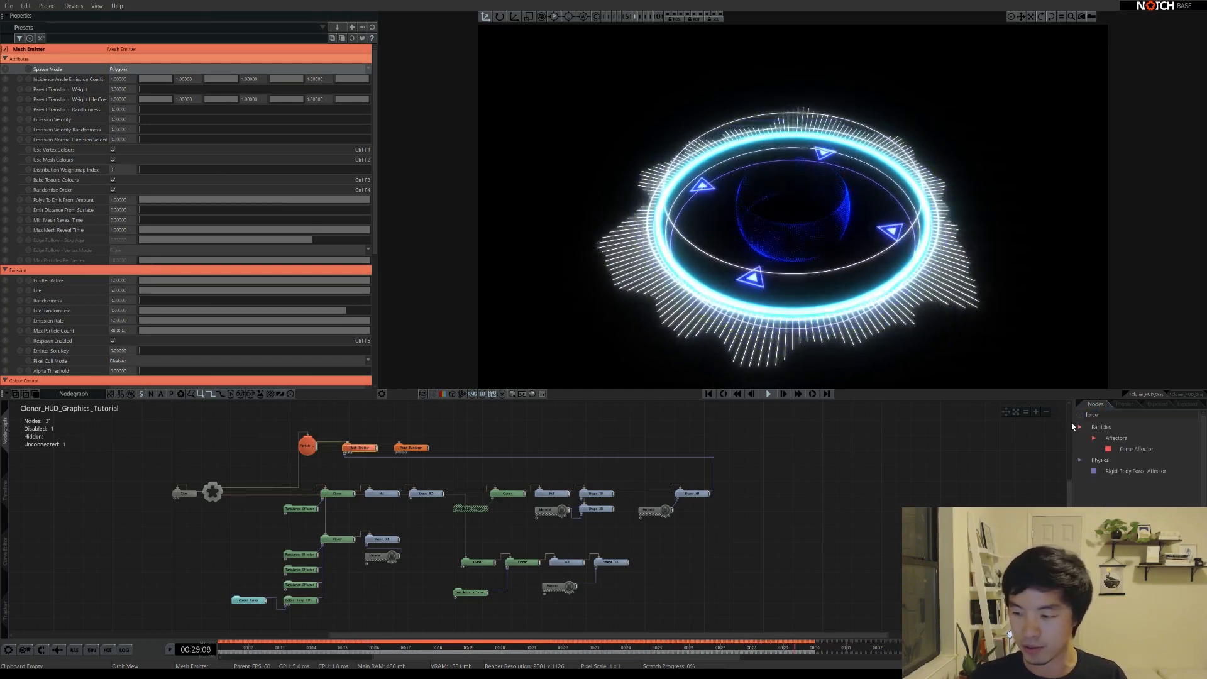
Add a Force Affector in Attract mode with Amount 0.1
{"action": "left_click_drag", "start_coordinate": [439, 442], "coordinate": [440, 445]}
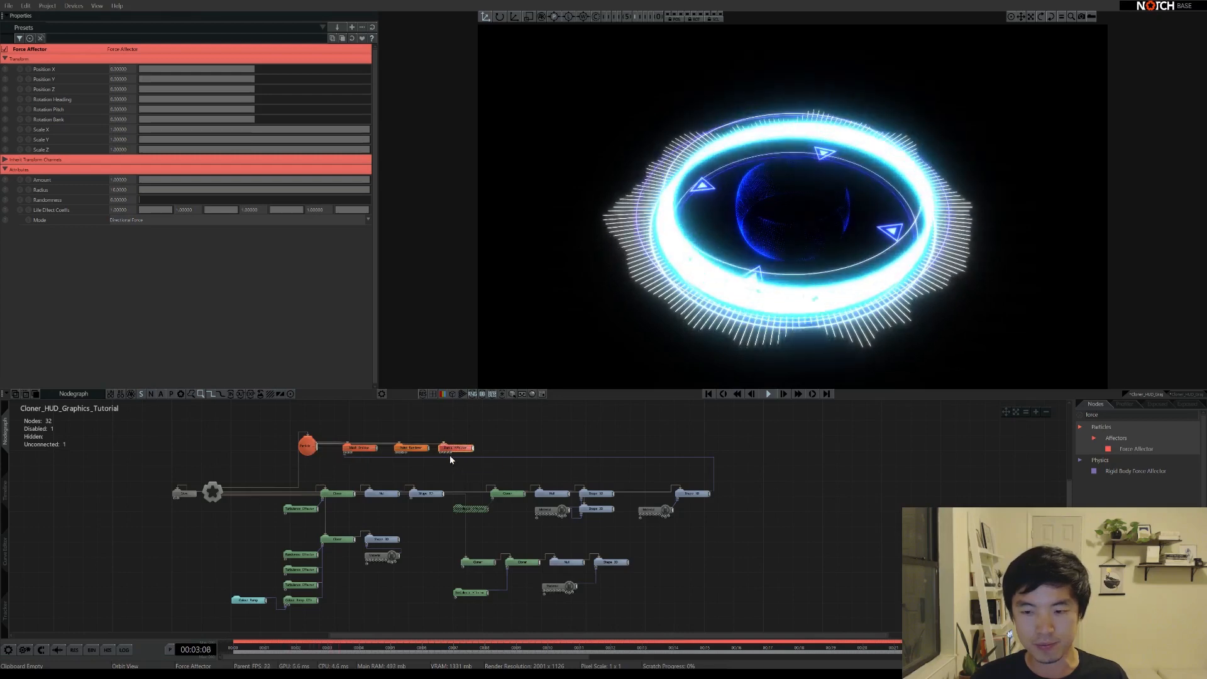
{"action": "left_click", "coordinate": [168, 219]}
{"action": "left_click", "coordinate": [135, 245]}
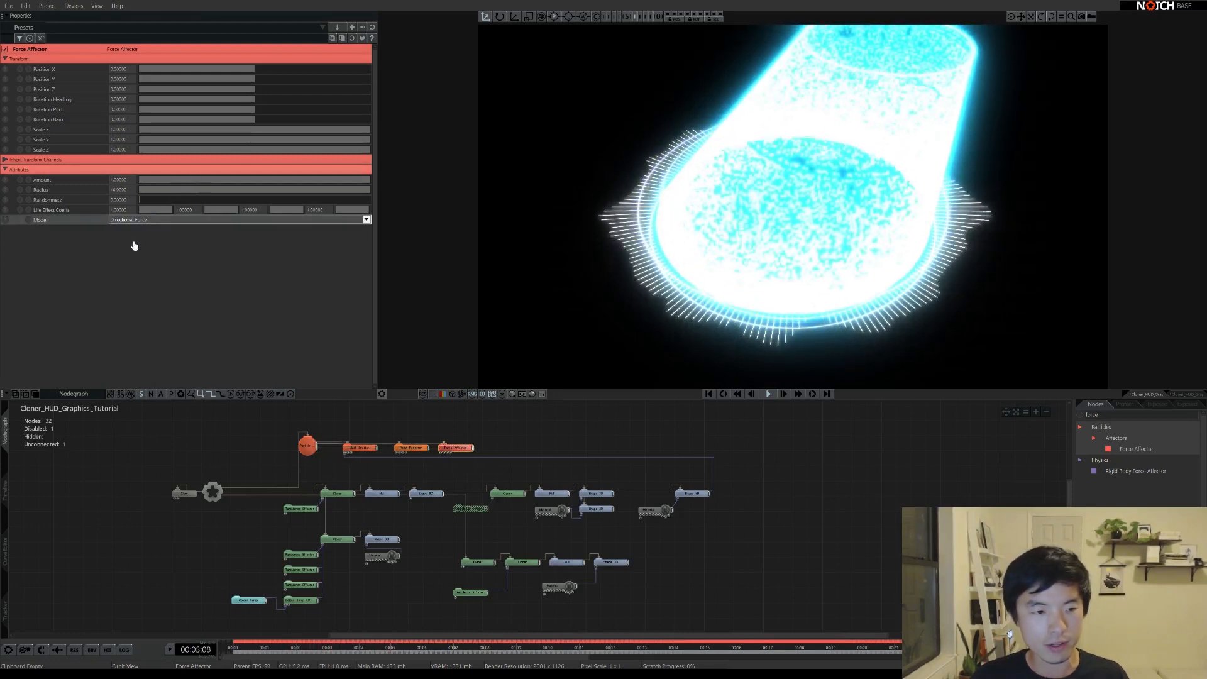
{"action": "double_click", "coordinate": [119, 181]}
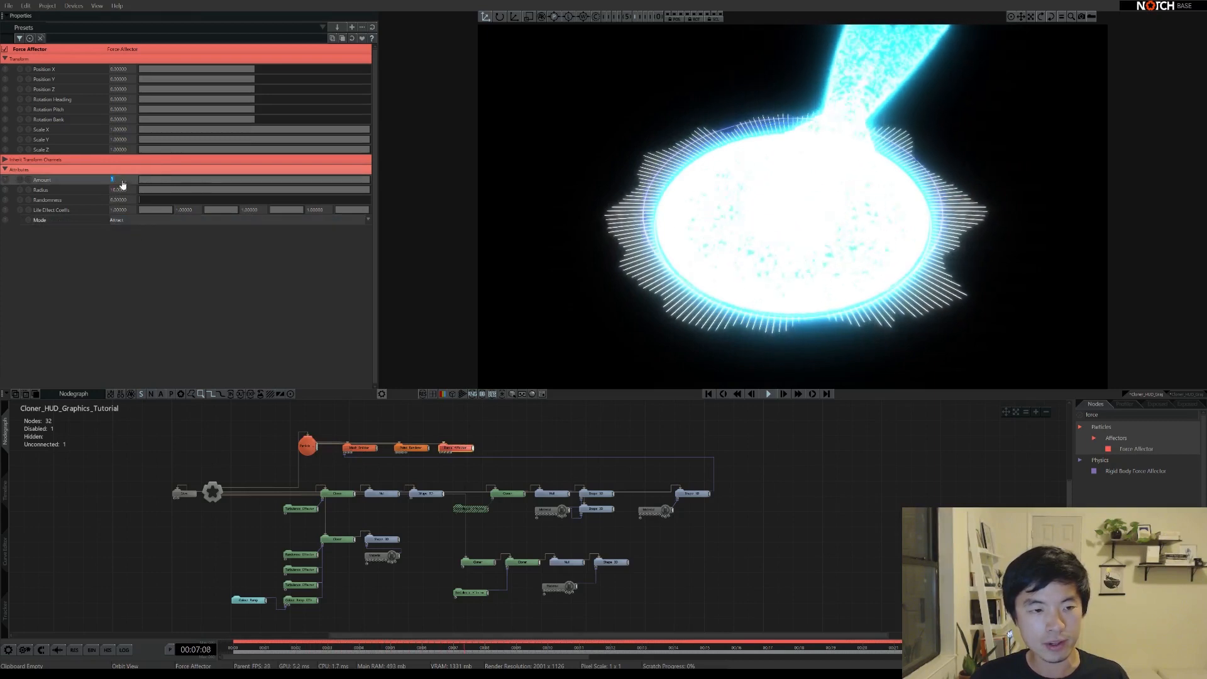
{"action": "type", "text": "0.1"}
{"action": "key", "text": "Return"}
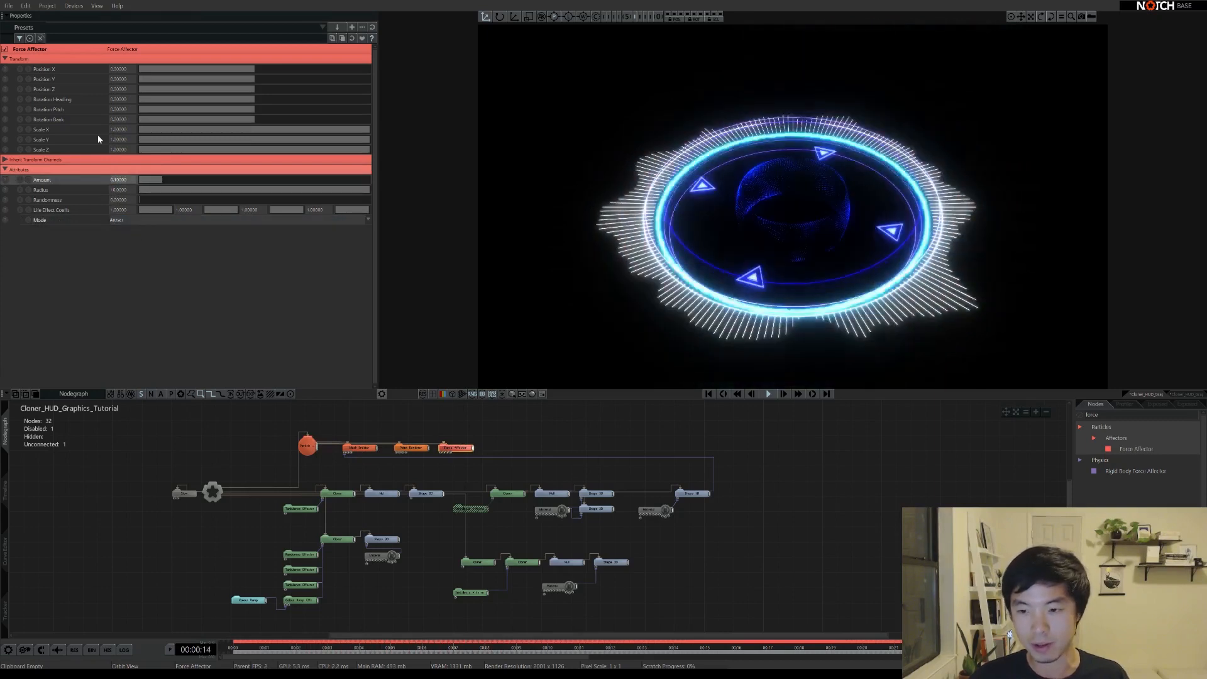
Set the Point Renderer's Particle Size to 0.1 for fine dust
{"action": "left_click_drag", "start_coordinate": [785, 221], "coordinate": [846, 262], "text": "alt"}
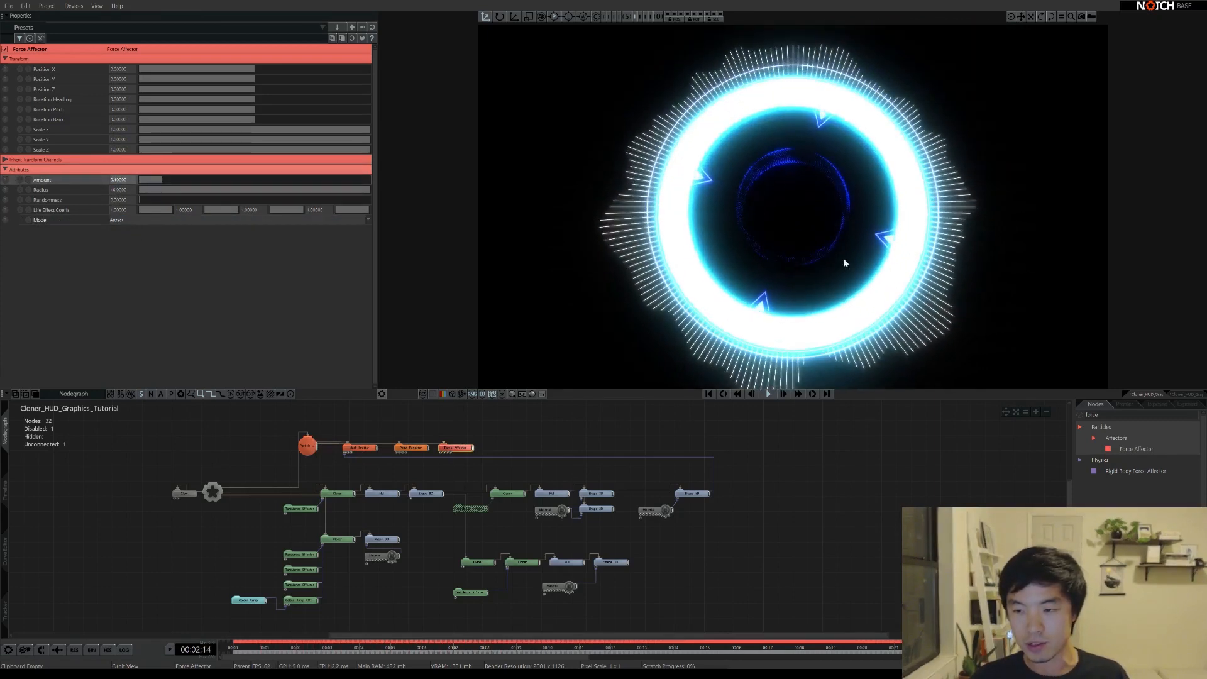
{"action": "left_click", "coordinate": [412, 448]}
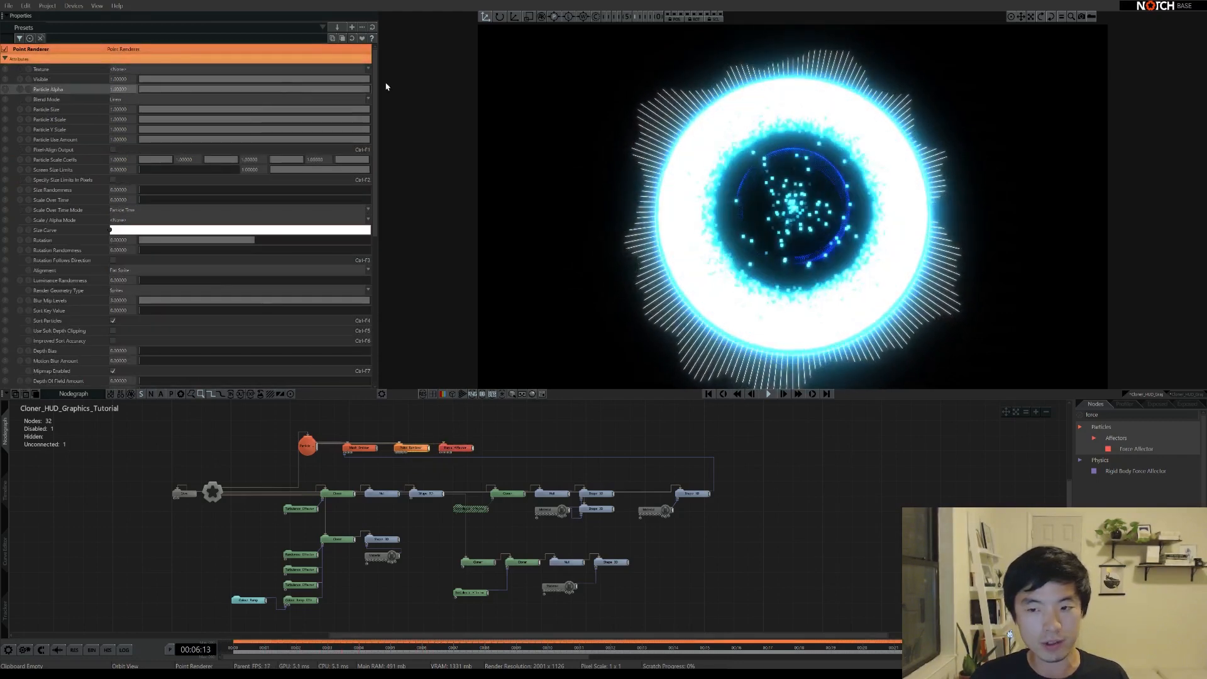
{"action": "left_click", "coordinate": [159, 110]}
{"action": "left_click", "coordinate": [157, 111]}
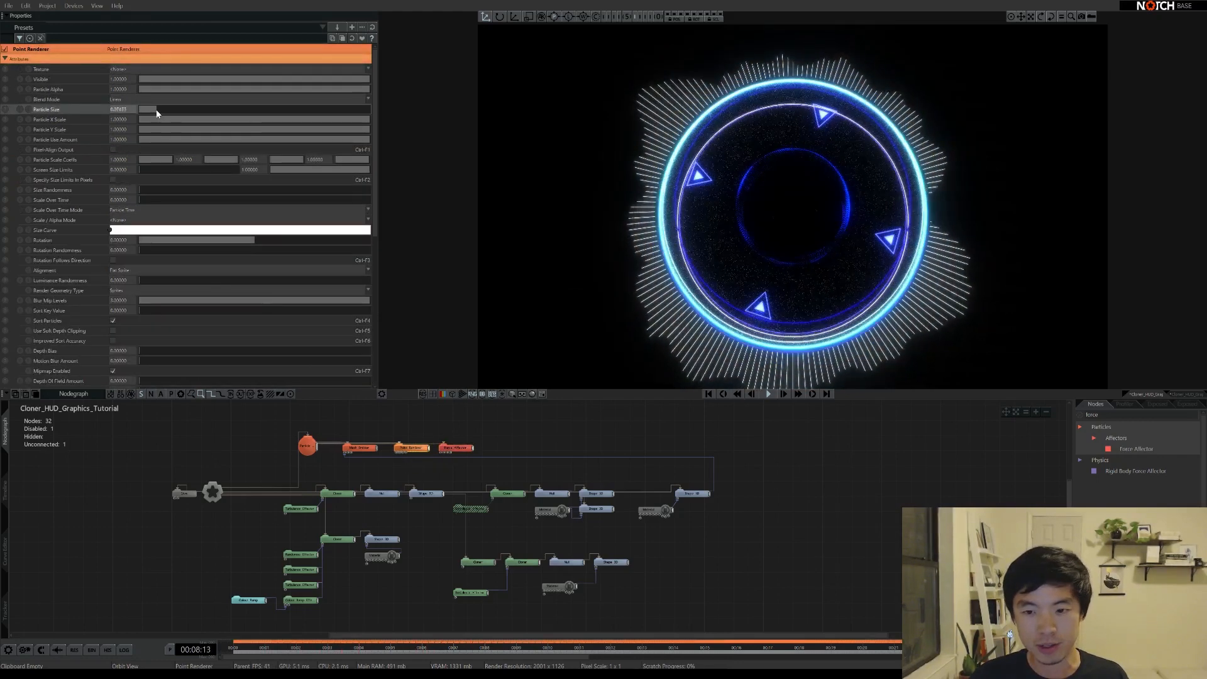
{"action": "type", "text": "0.1"}
{"action": "key", "text": "Return"}
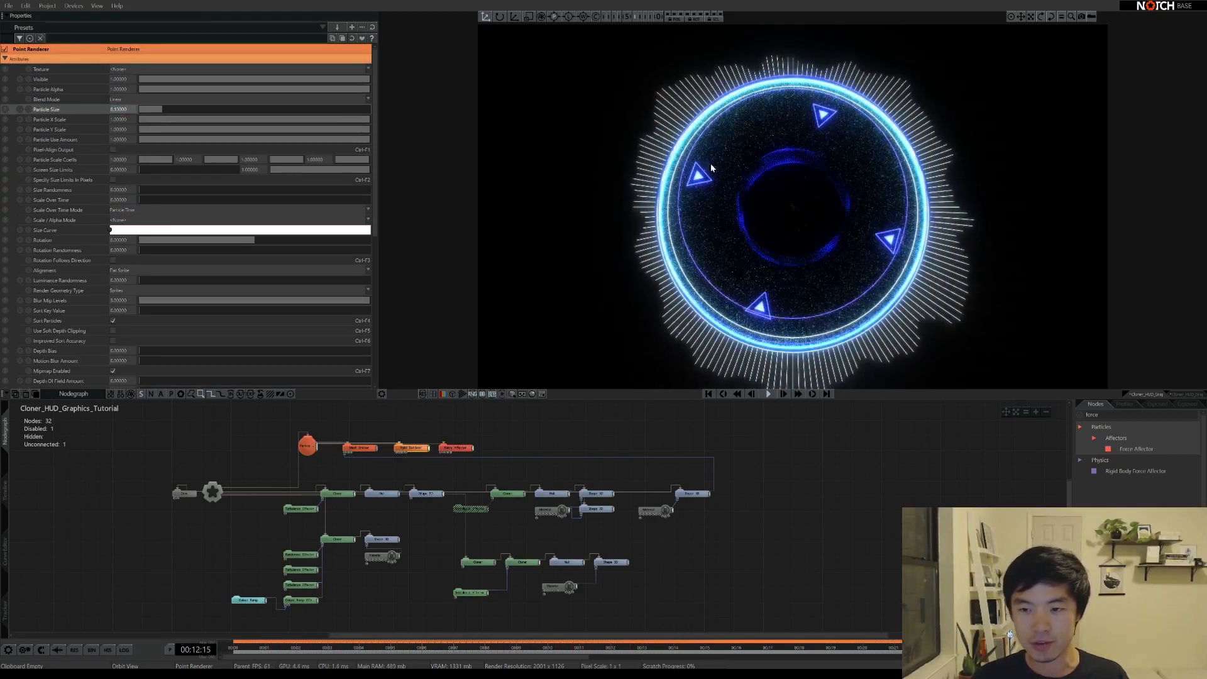
Give the Mesh Emitter a Max Particle Count of 3000 and Life of 3, then restart playback
{"action": "left_click", "coordinate": [360, 447]}
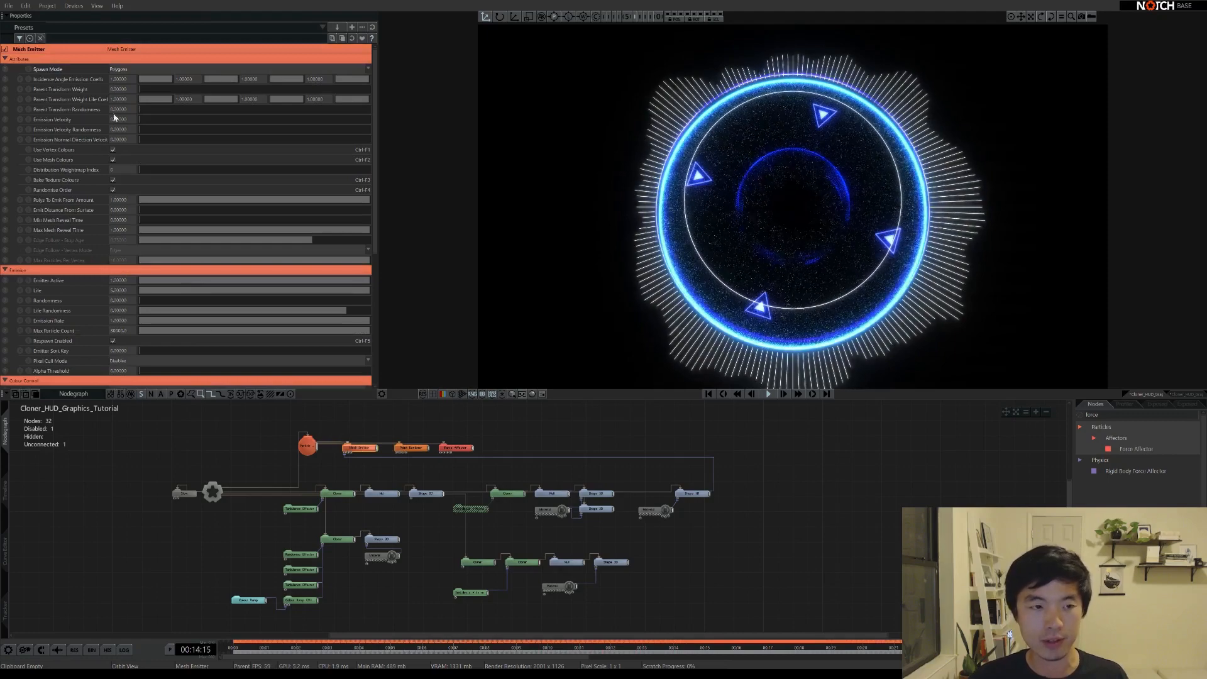
{"action": "left_click", "coordinate": [118, 330]}
{"action": "type", "text": "3000"}
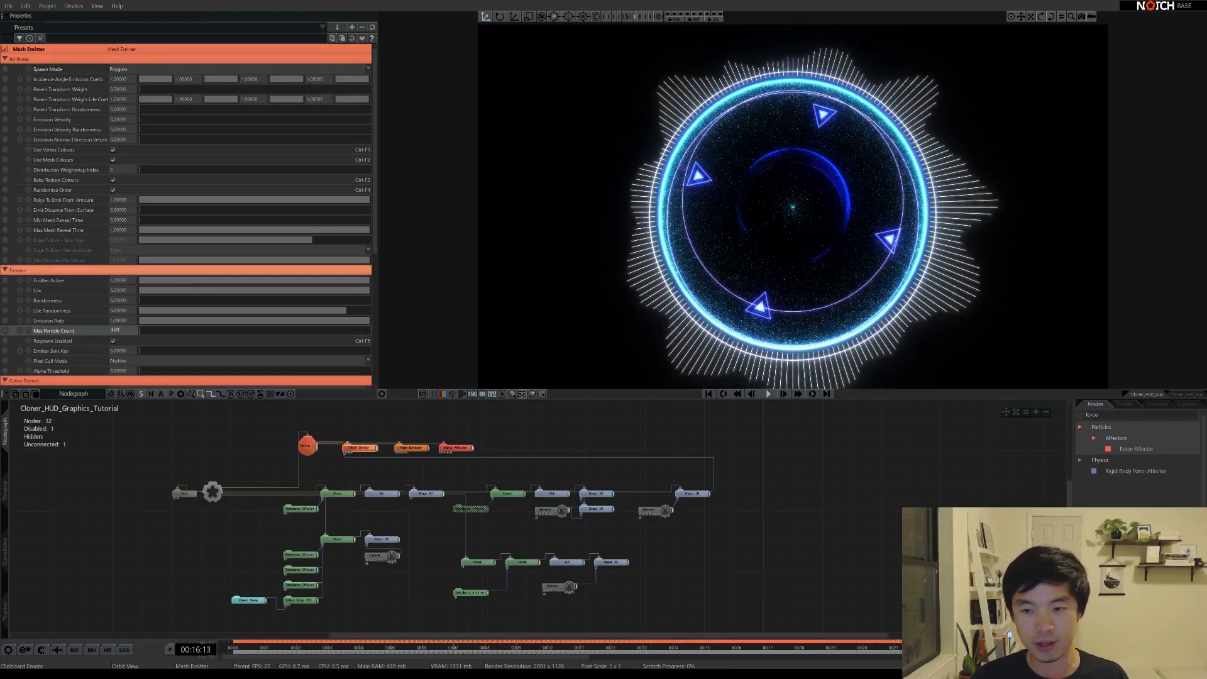
{"action": "key", "text": "Return"}
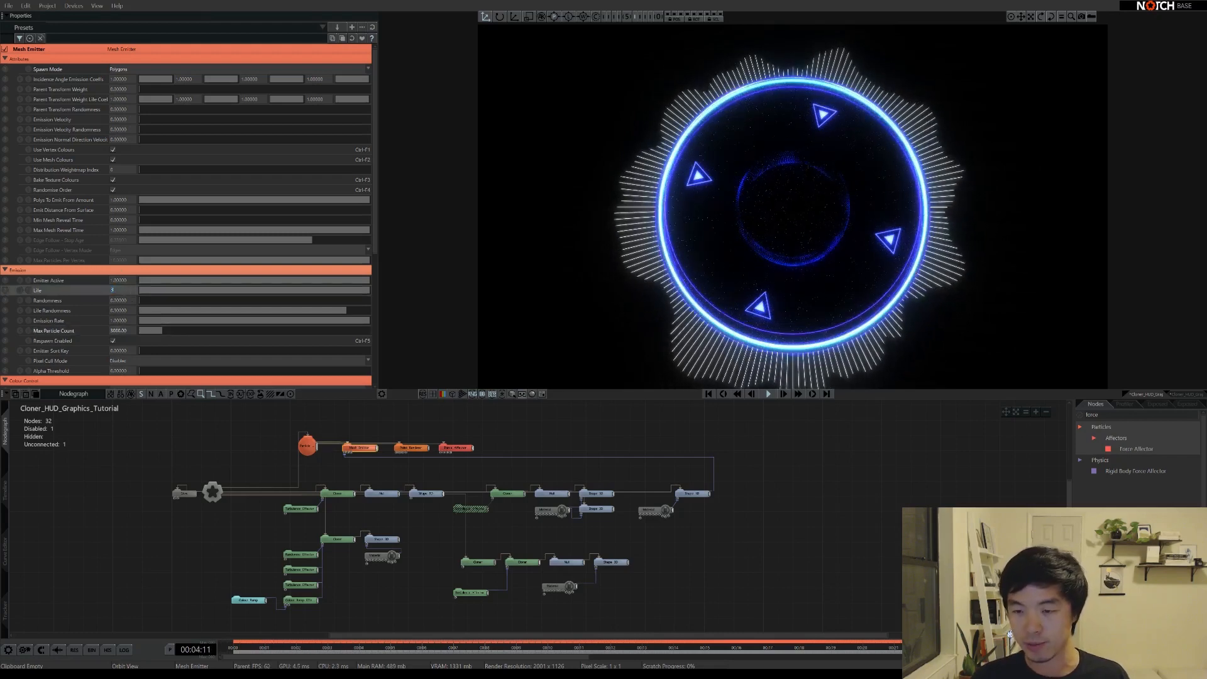
{"action": "type", "text": "3"}
{"action": "key", "text": "Return"}
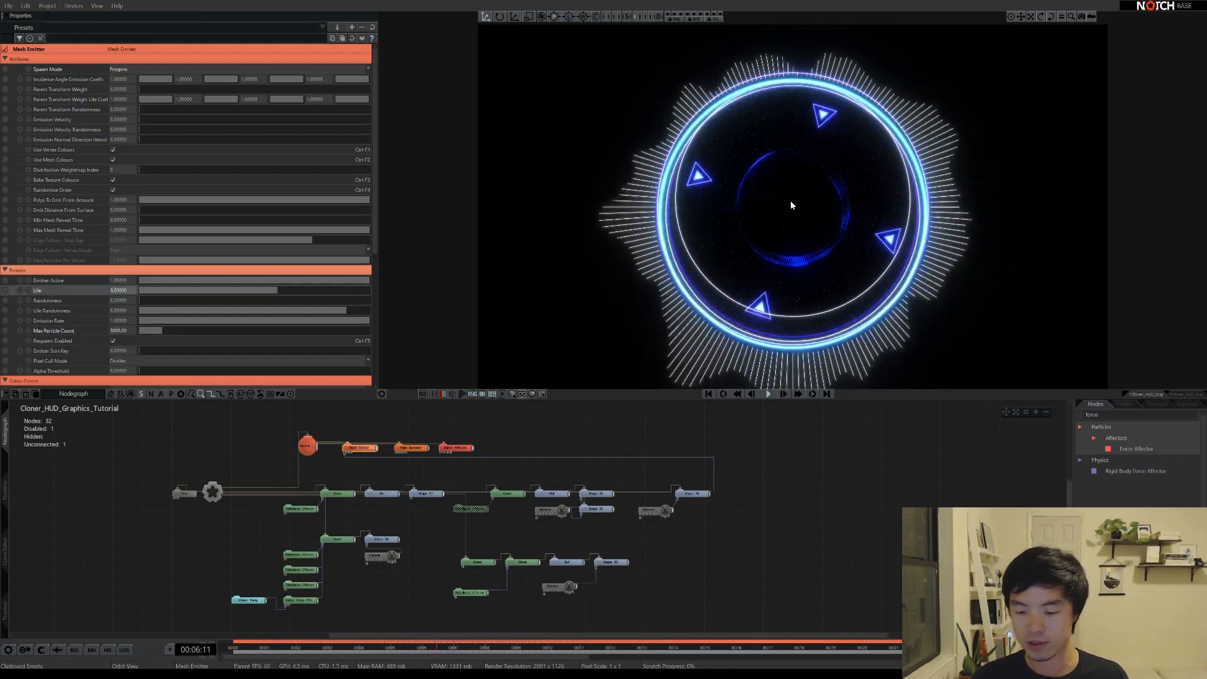
{"action": "key", "text": "Return"}
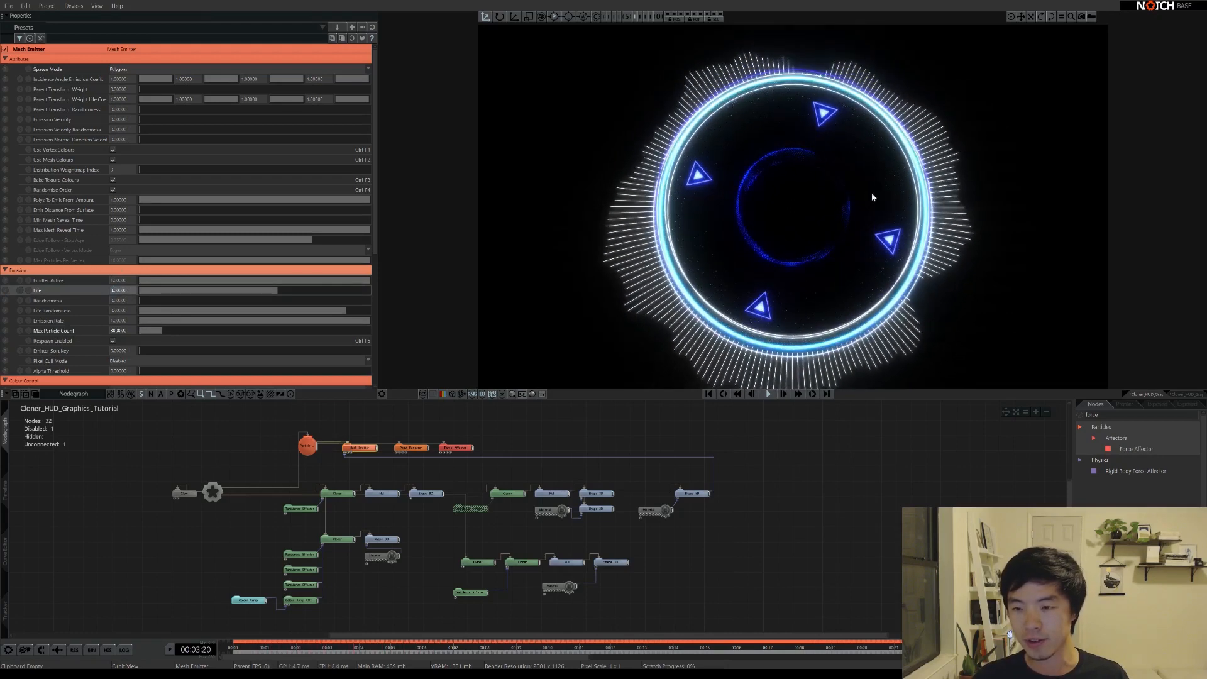
Set the Point Renderer's Particle Size to 0.2, then ease it down to about 0.17
{"action": "left_click", "coordinate": [410, 449]}
{"action": "left_click", "coordinate": [120, 109]}
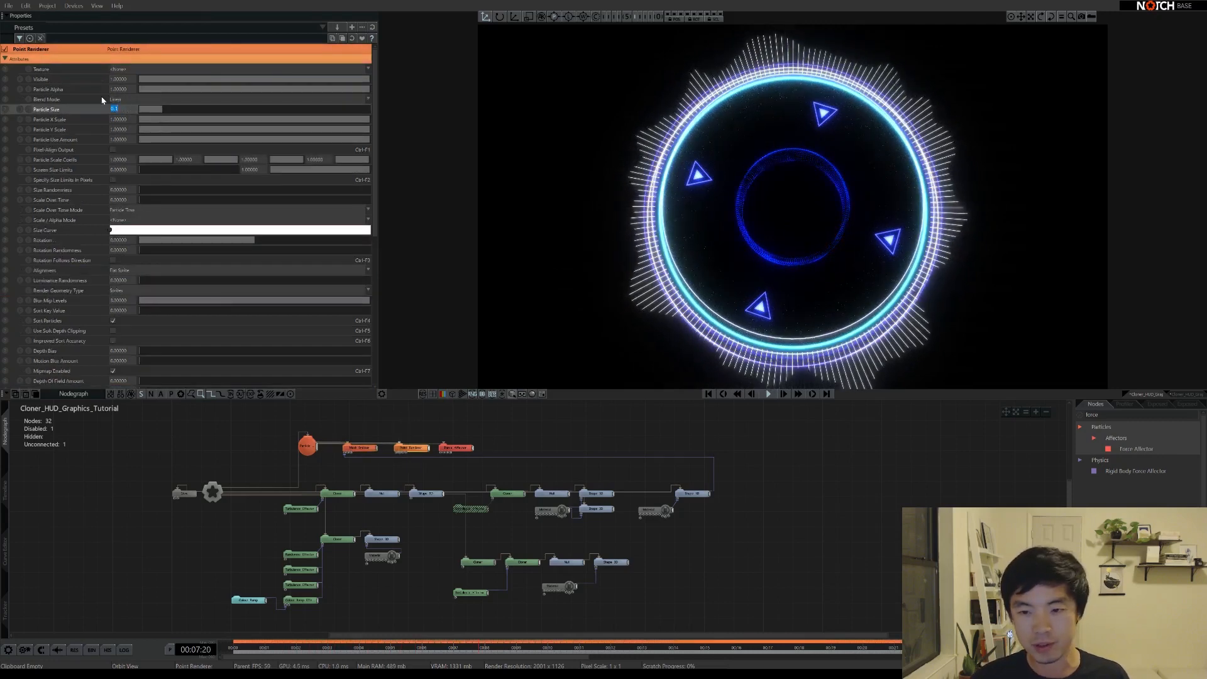
{"action": "type", "text": "0.2"}
{"action": "key", "text": "Return"}
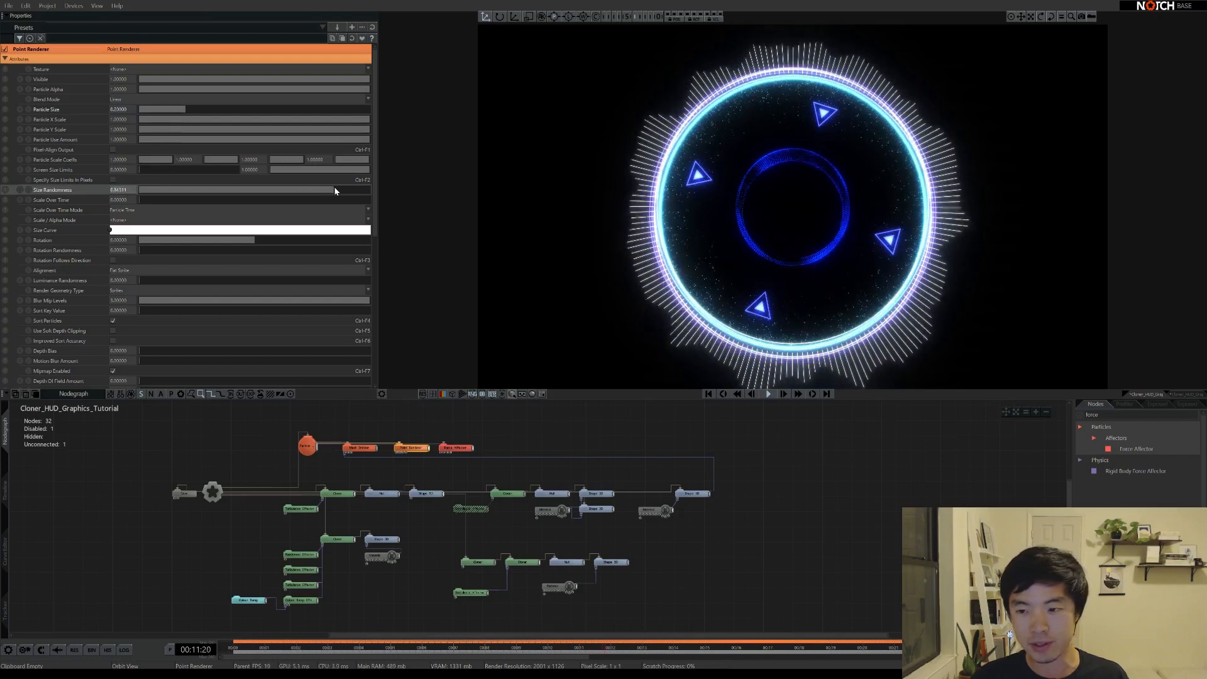
{"action": "left_click_drag", "start_coordinate": [188, 110], "coordinate": [179, 112]}
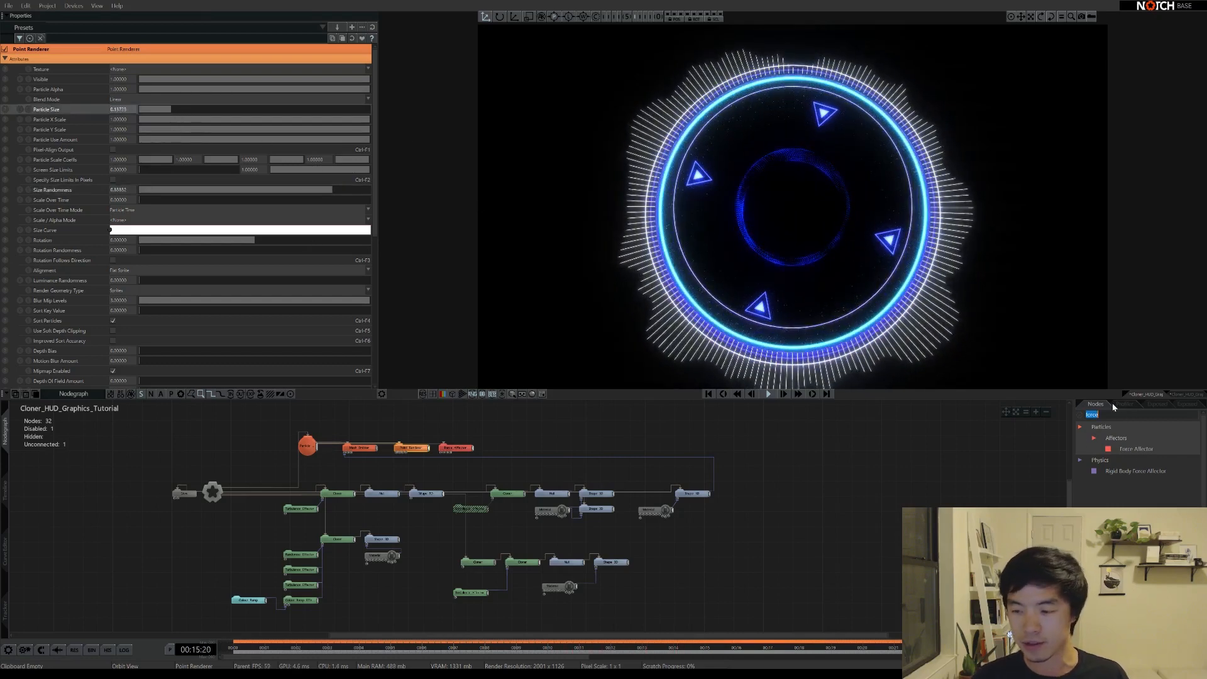
Add a Line Connection Renderer into the particle row and connect it
{"action": "type", "text": "line connec"}
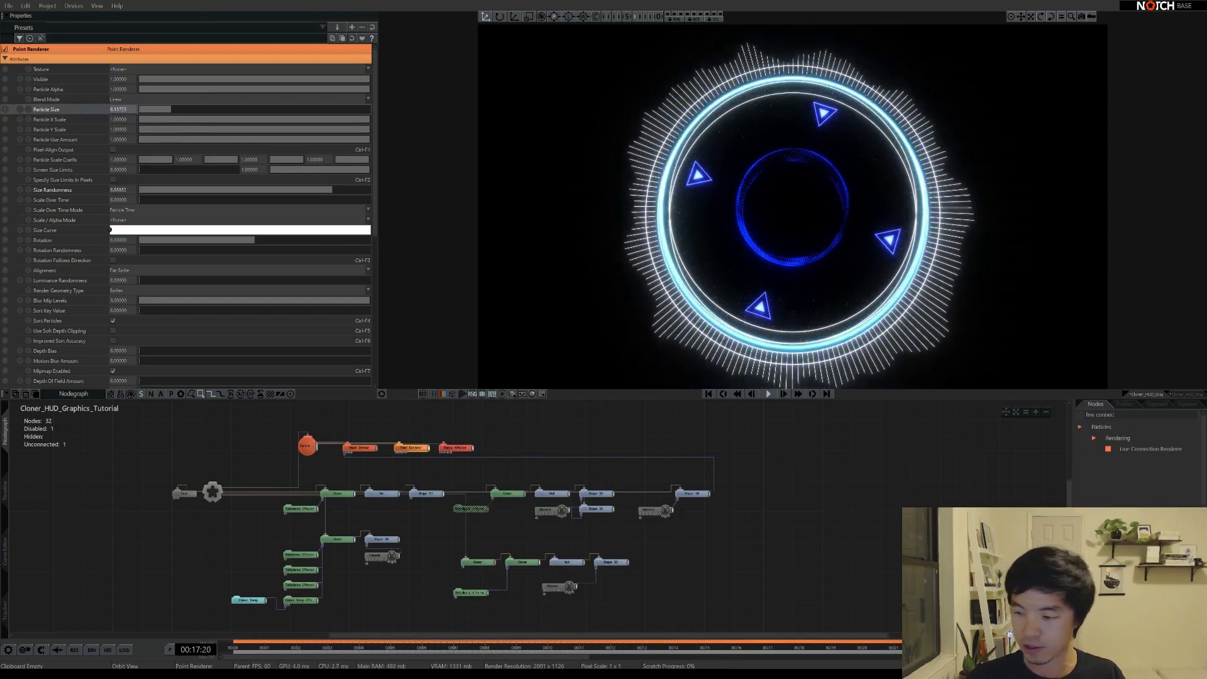
{"action": "left_click_drag", "start_coordinate": [435, 428], "coordinate": [464, 449]}
{"action": "left_click", "coordinate": [477, 444]}
{"action": "left_click", "coordinate": [324, 451]}
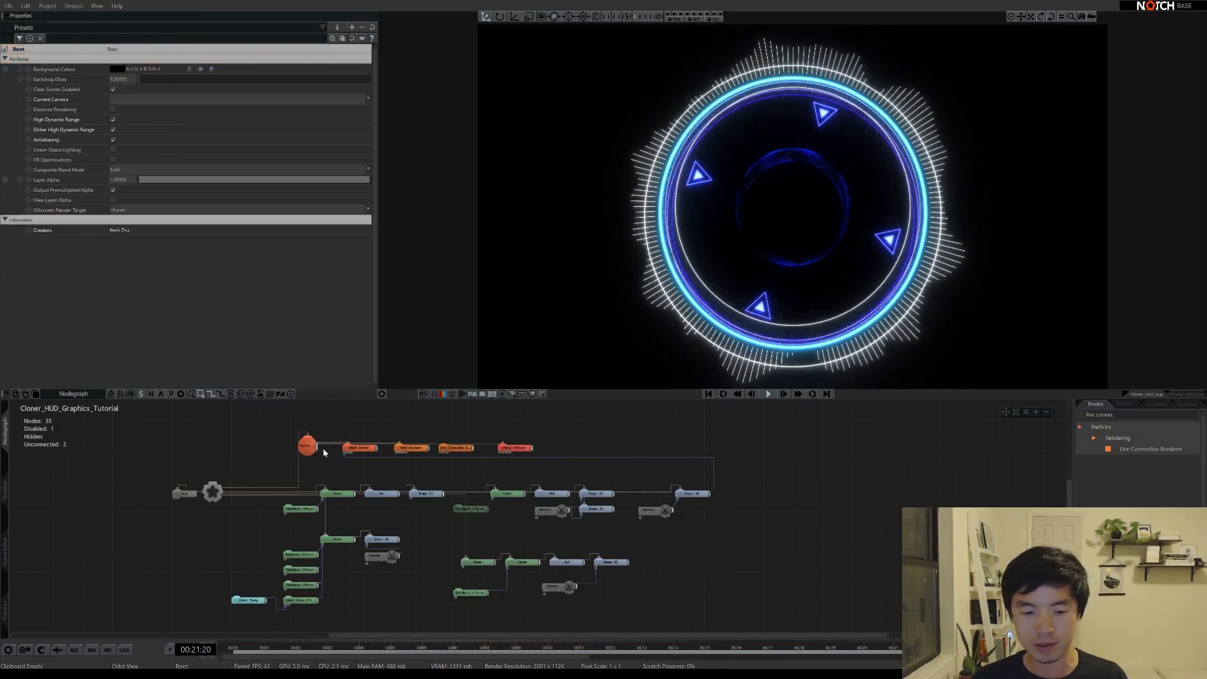
{"action": "left_click", "coordinate": [448, 449]}
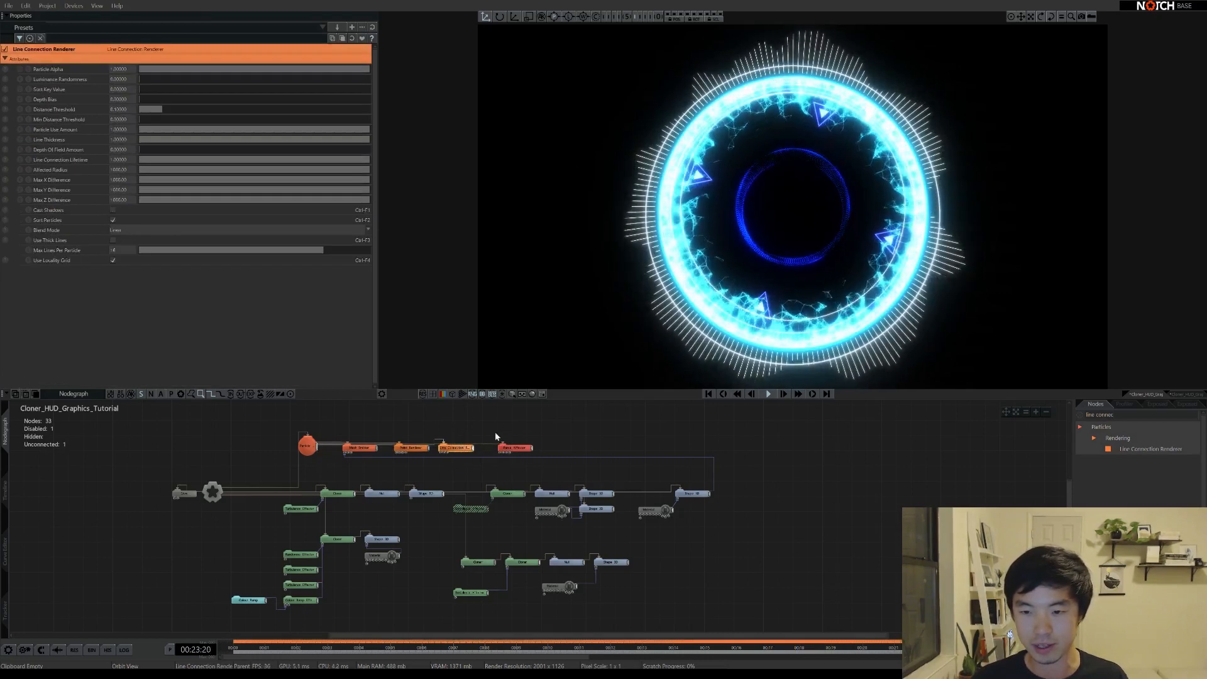
Limit lines per particle to 3, lower the Distance Threshold to about 0.005, and view the ring tilted
{"action": "left_click", "coordinate": [129, 251]}
{"action": "type", "text": "3"}
{"action": "key", "text": "Return"}
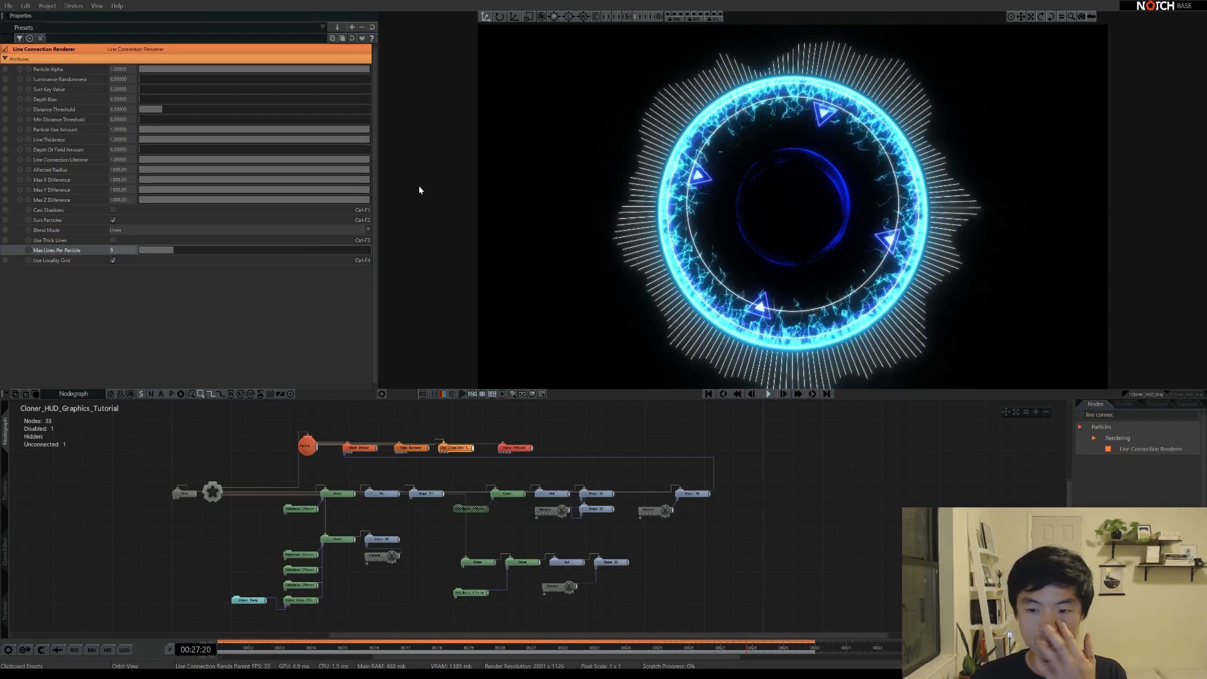
{"action": "left_click", "coordinate": [152, 109]}
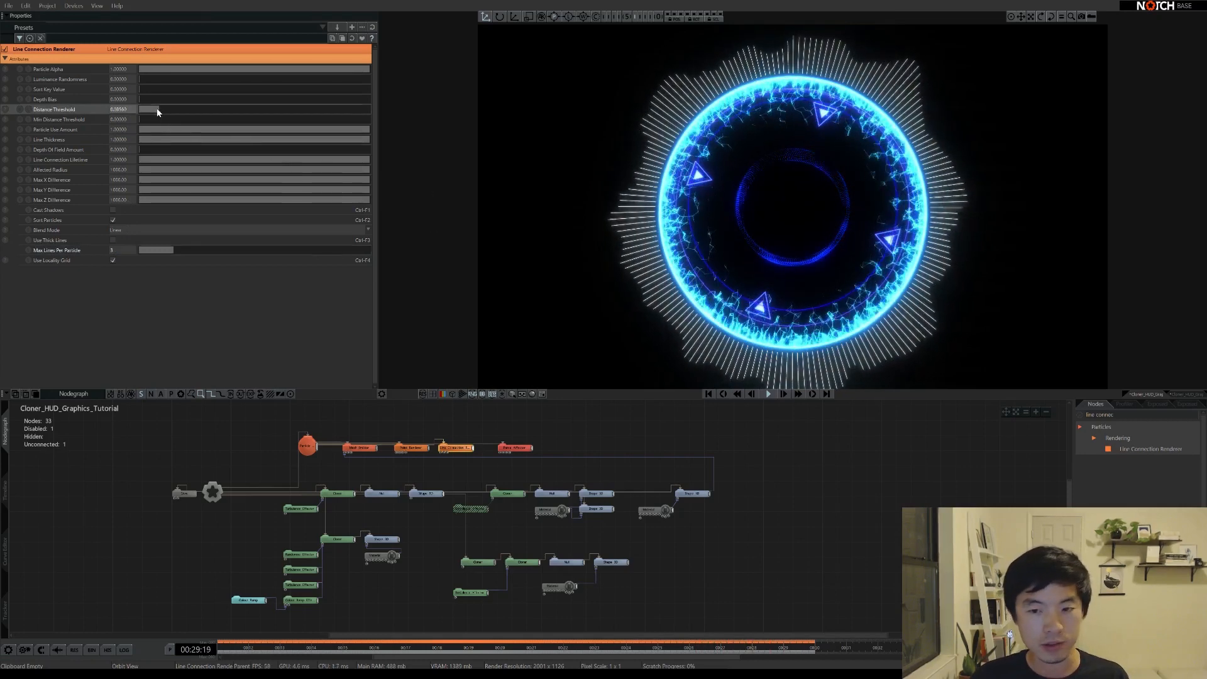
{"action": "left_click_drag", "start_coordinate": [147, 112], "coordinate": [144, 111]}
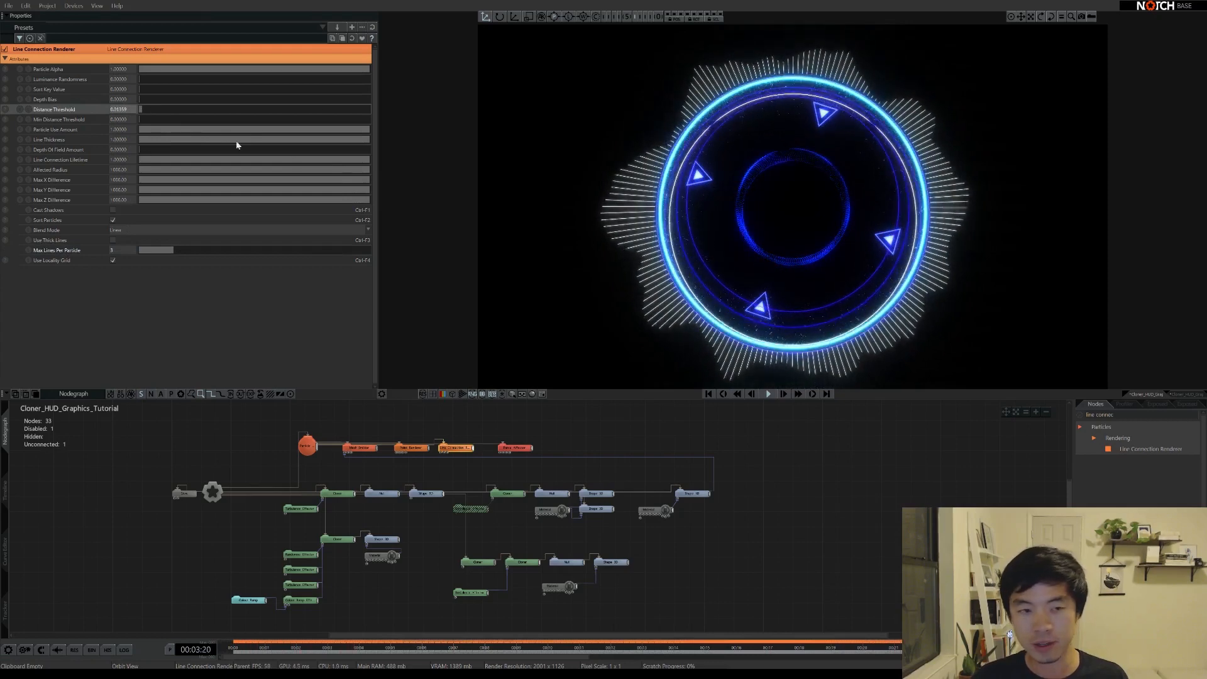
{"action": "left_click", "coordinate": [147, 109]}
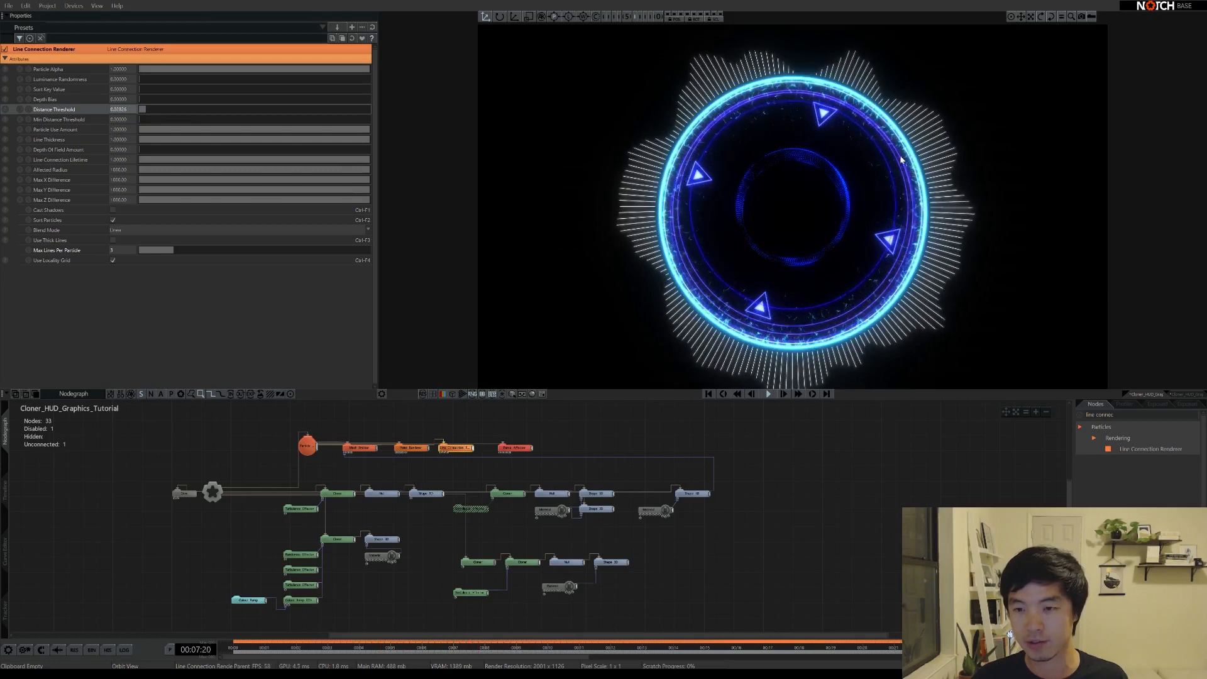
{"action": "left_click_drag", "start_coordinate": [838, 270], "coordinate": [829, 159]}
{"action": "left_click_drag", "start_coordinate": [793, 201], "coordinate": [794, 157]}
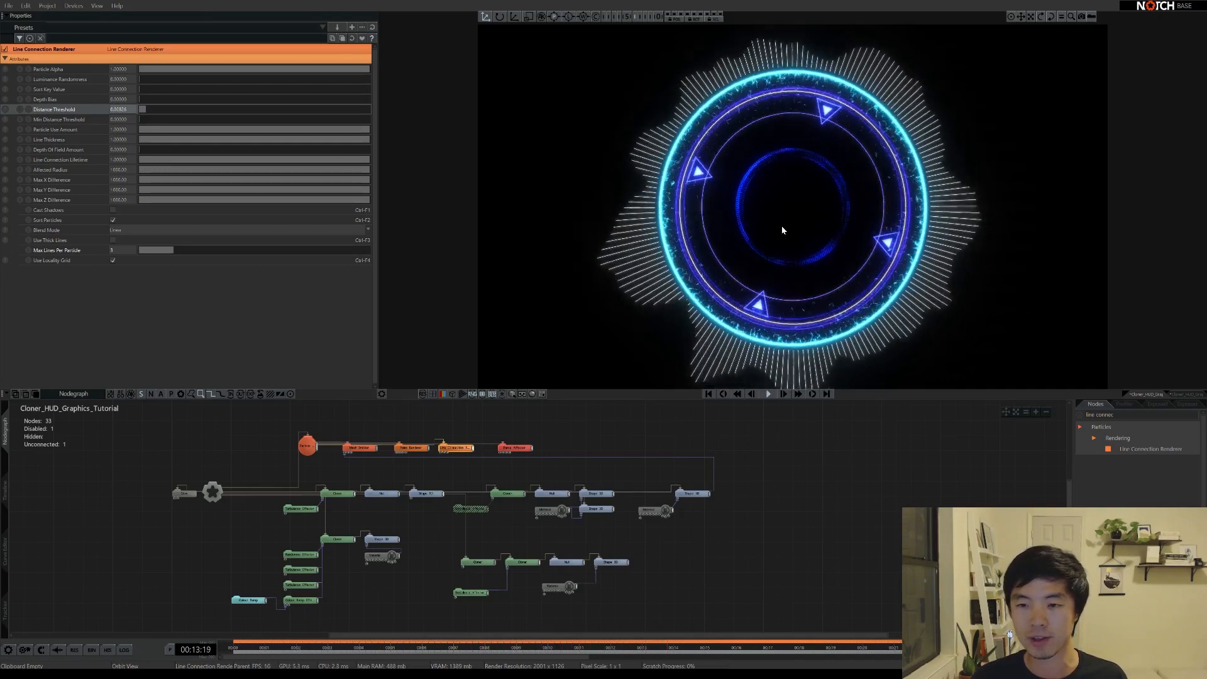
{"action": "left_click_drag", "start_coordinate": [782, 205], "coordinate": [600, 122]}
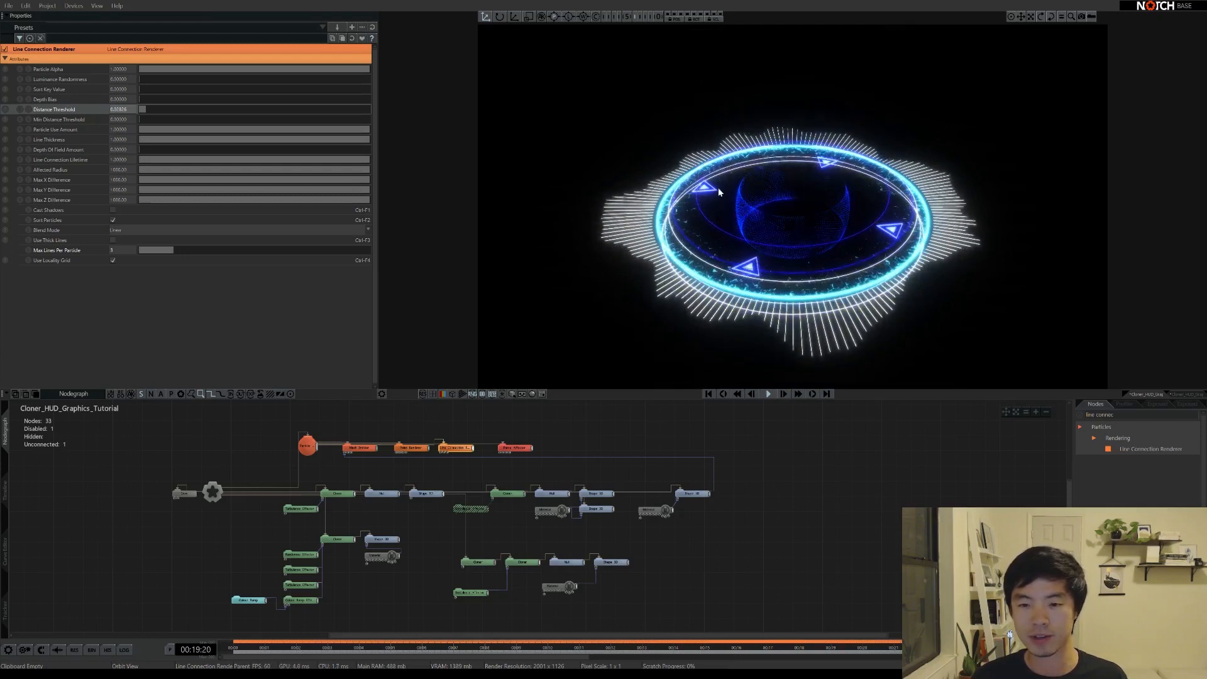
Search 'primit', drop a Primitive Emitter above the Mesh Emitter, and move Particle Root higher
{"action": "left_click", "coordinate": [372, 438]}
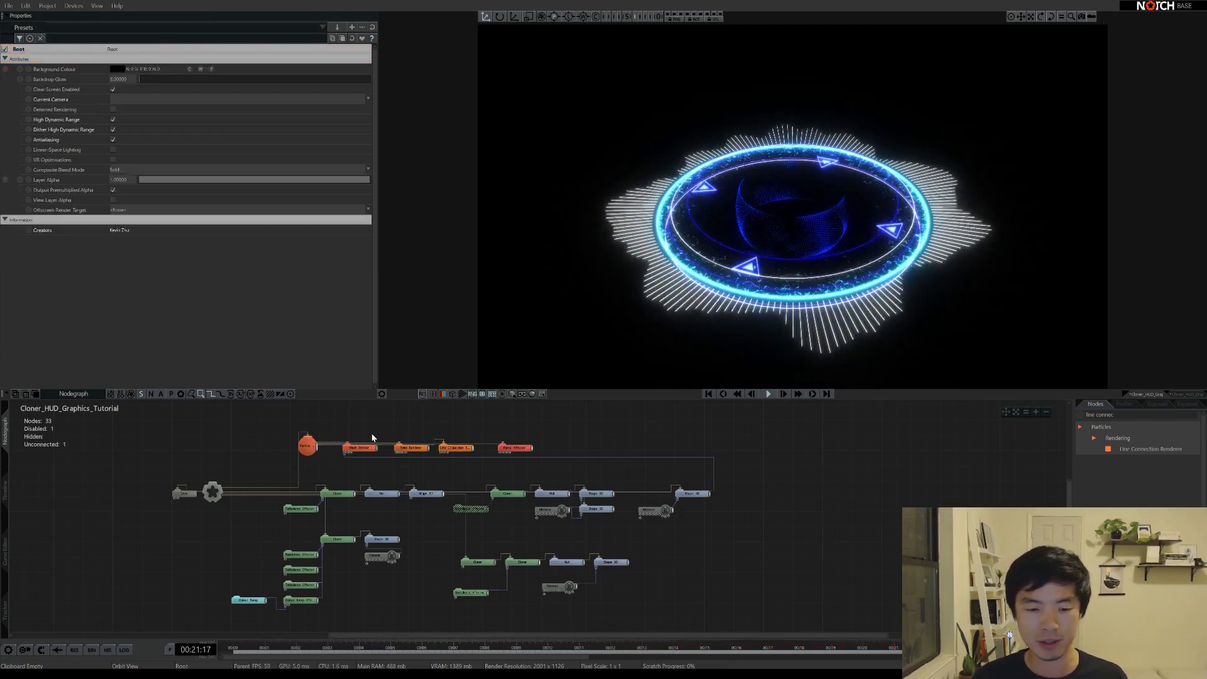
{"action": "scroll", "coordinate": [385, 472], "scroll_direction": "up", "scroll_amount": 5}
{"action": "middle_click_drag", "start_coordinate": [357, 419], "coordinate": [621, 568]}
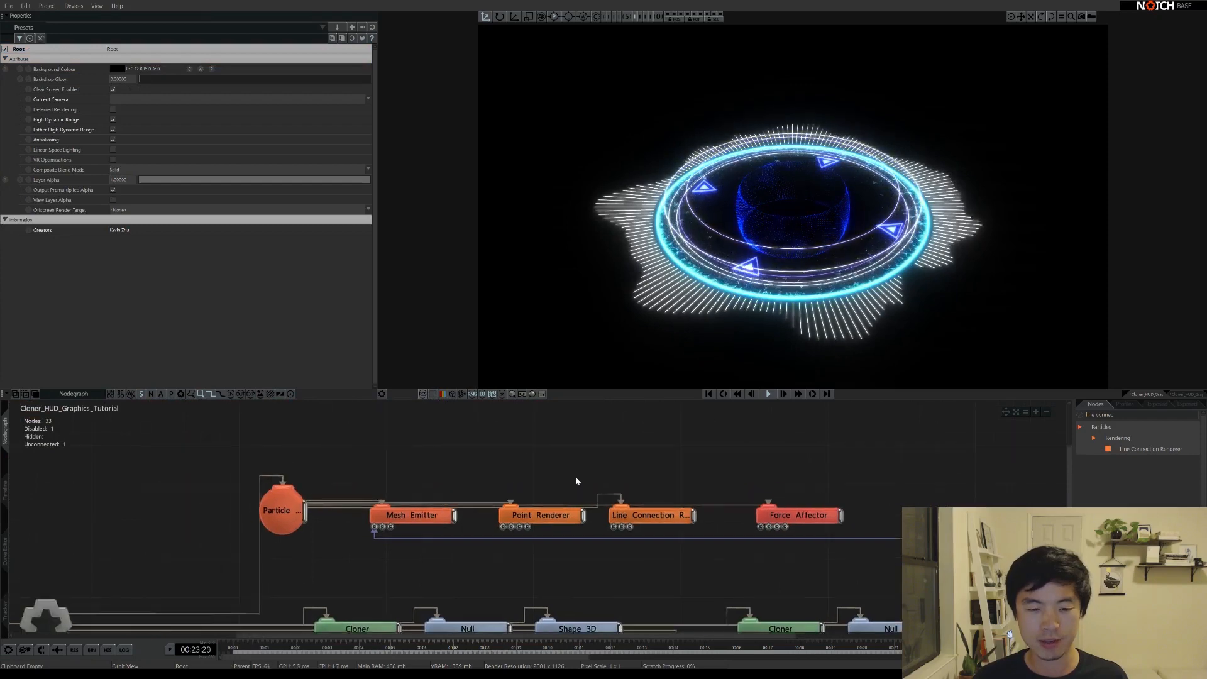
{"action": "key", "text": "ctrl+a"}
{"action": "type", "text": "primit"}
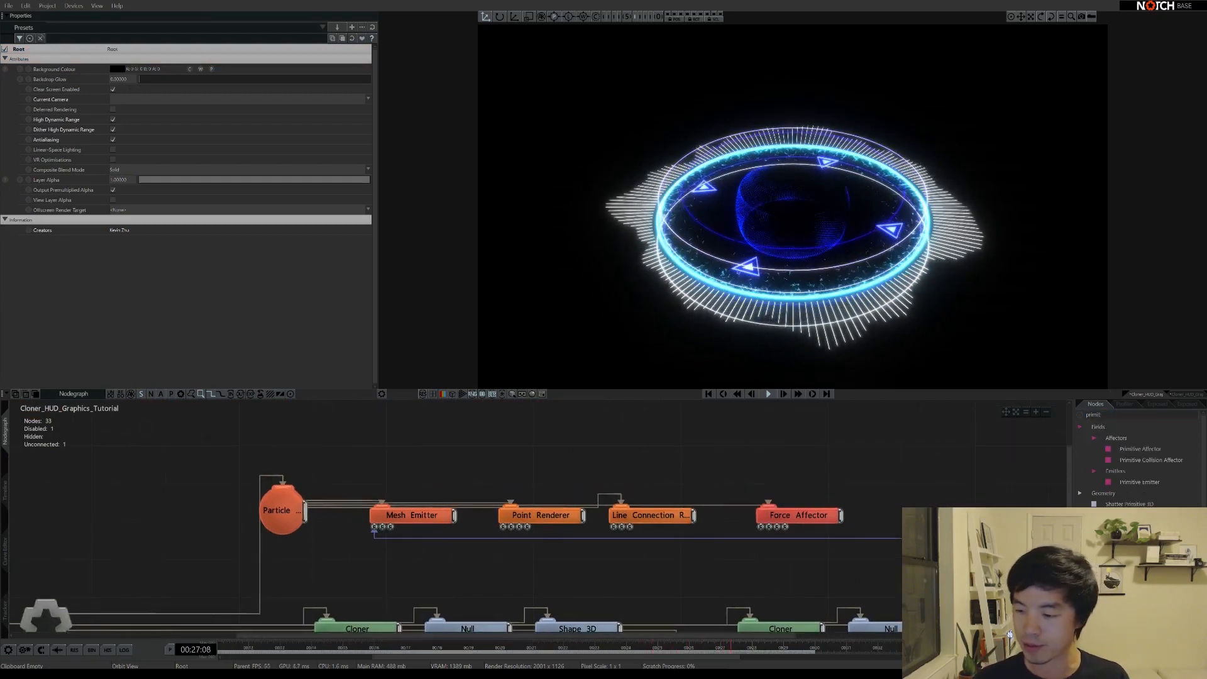
{"action": "left_click_drag", "start_coordinate": [1140, 482], "coordinate": [372, 467]}
{"action": "left_click", "coordinate": [345, 495]}
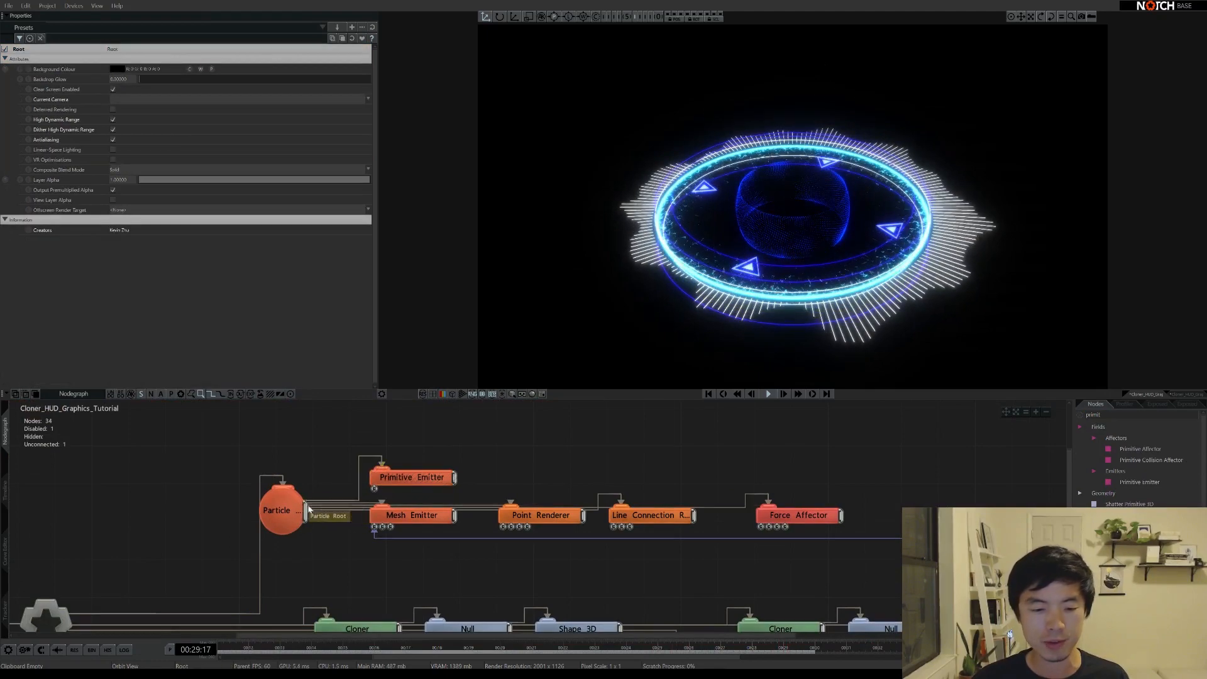
{"action": "left_click_drag", "start_coordinate": [283, 510], "coordinate": [283, 472]}
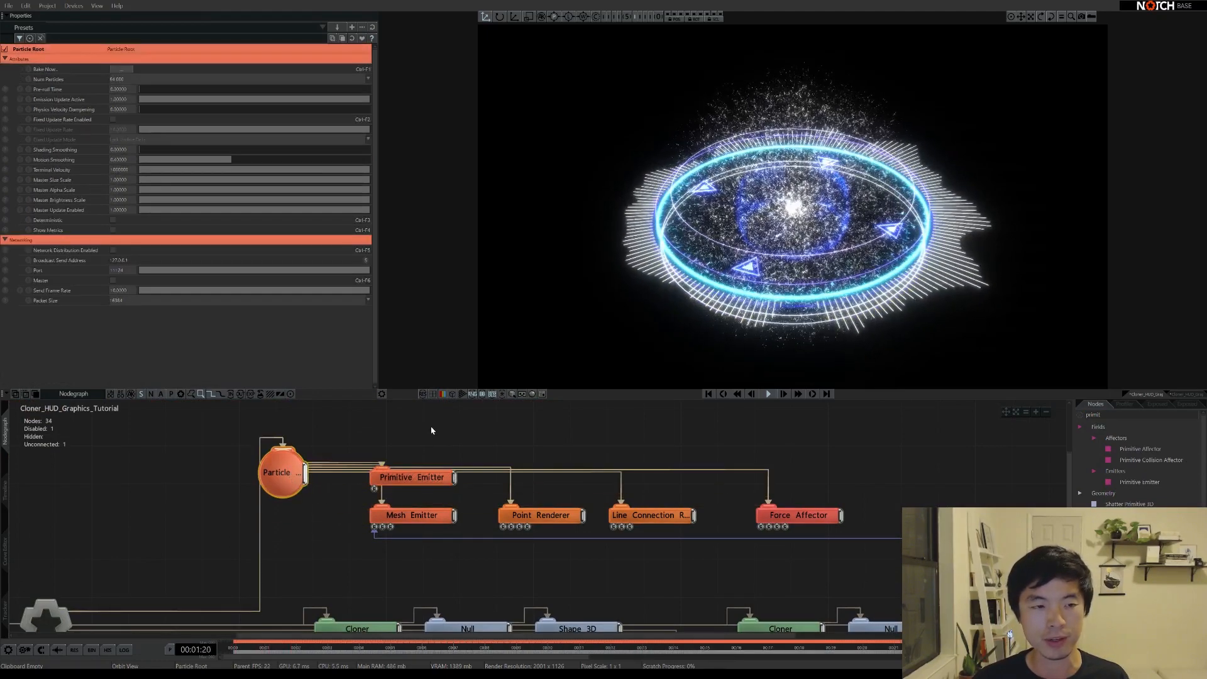
Enable Particle Root's Fixed Update Rate at 60, then begin linking Mesh Emitter to Point Renderer
{"action": "left_click", "coordinate": [112, 119]}
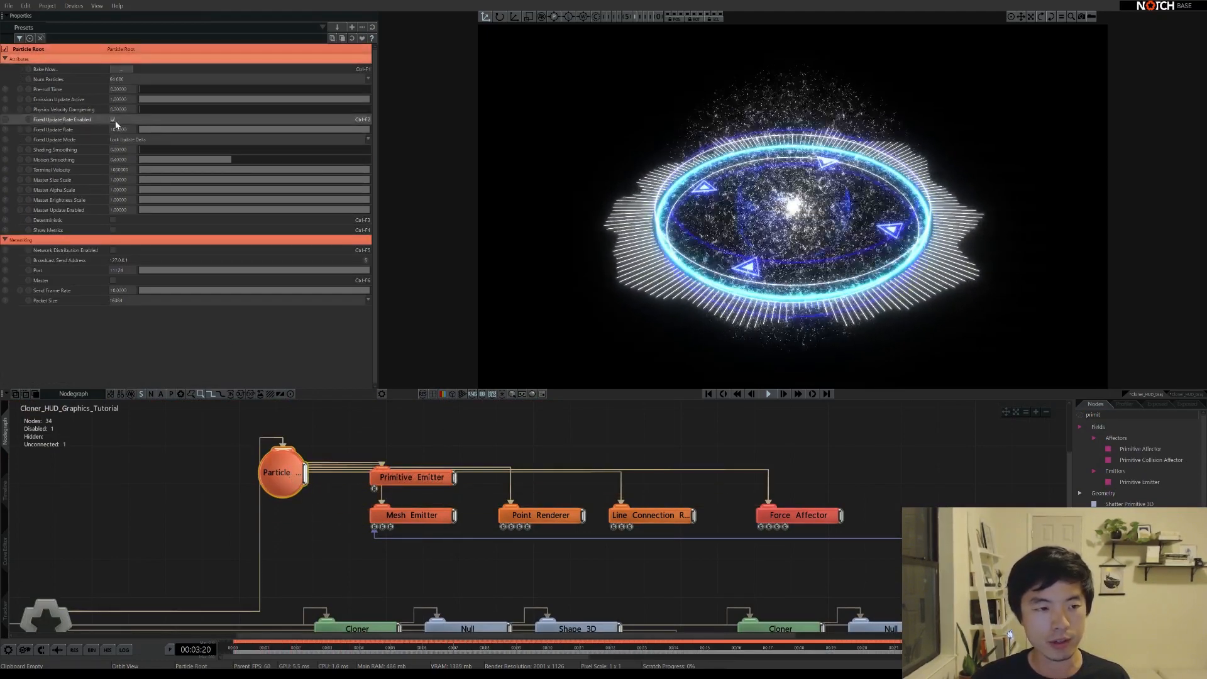
{"action": "left_click", "coordinate": [118, 130]}
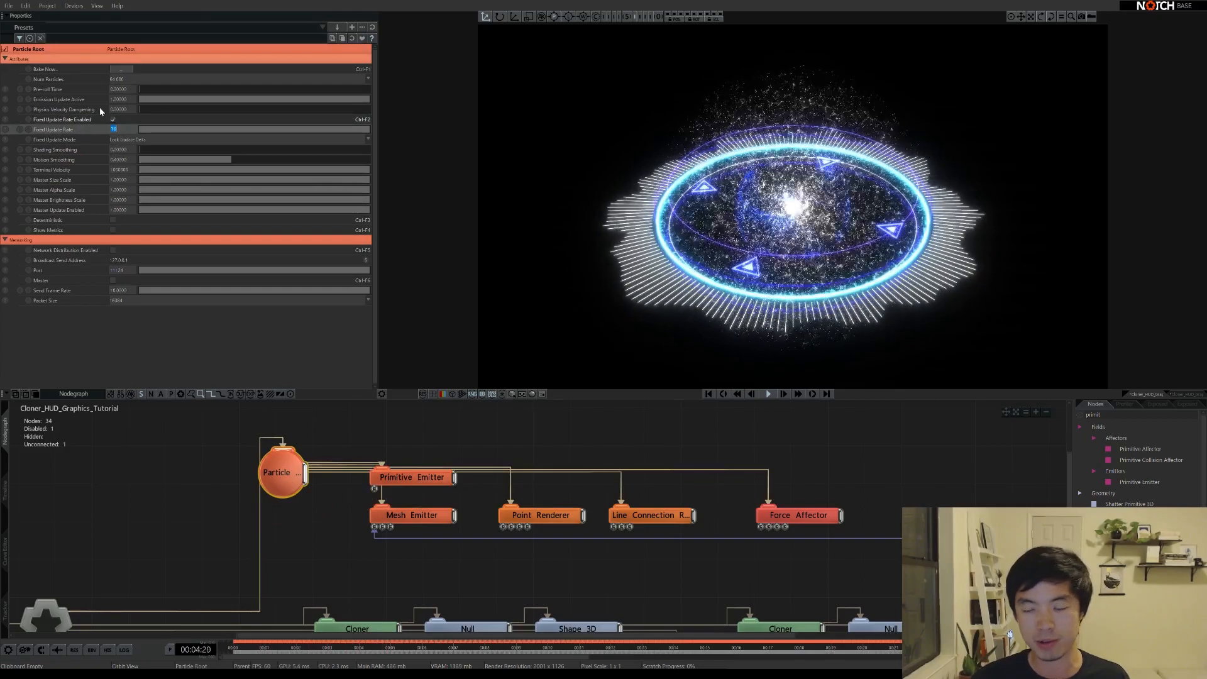
{"action": "type", "text": "60"}
{"action": "key", "text": "Return"}
{"action": "key", "text": "Home"}
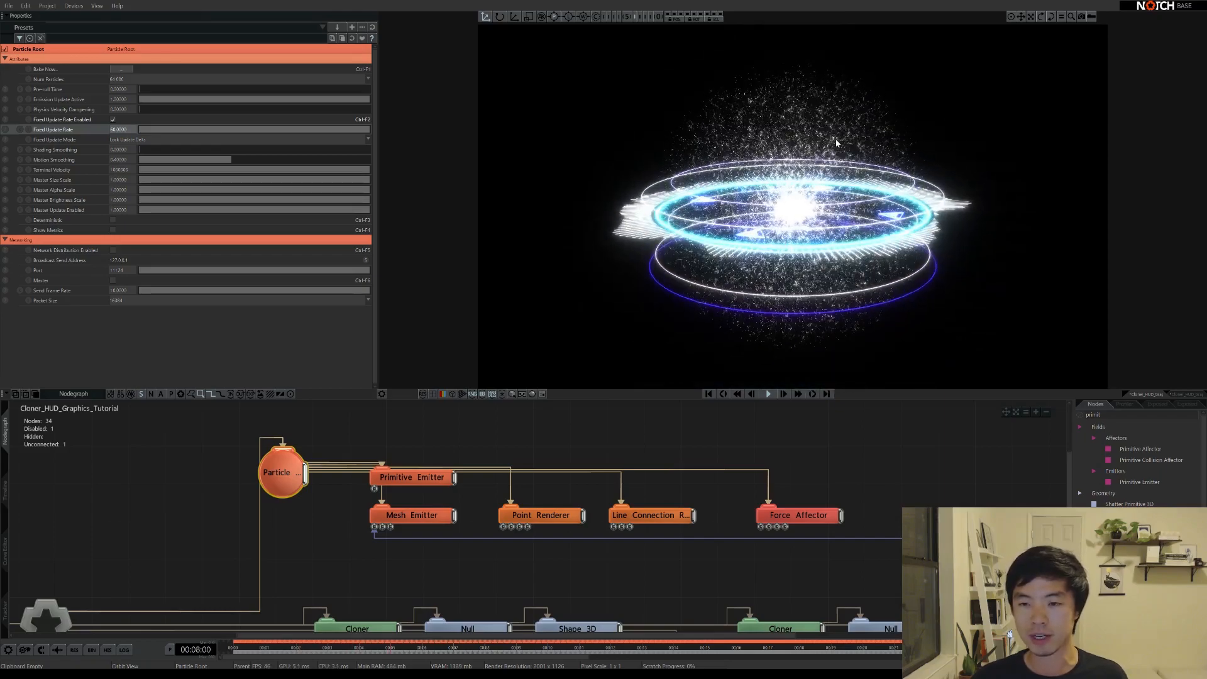
{"action": "left_click", "coordinate": [469, 516]}
{"action": "left_click_drag", "start_coordinate": [454, 516], "coordinate": [527, 528]}
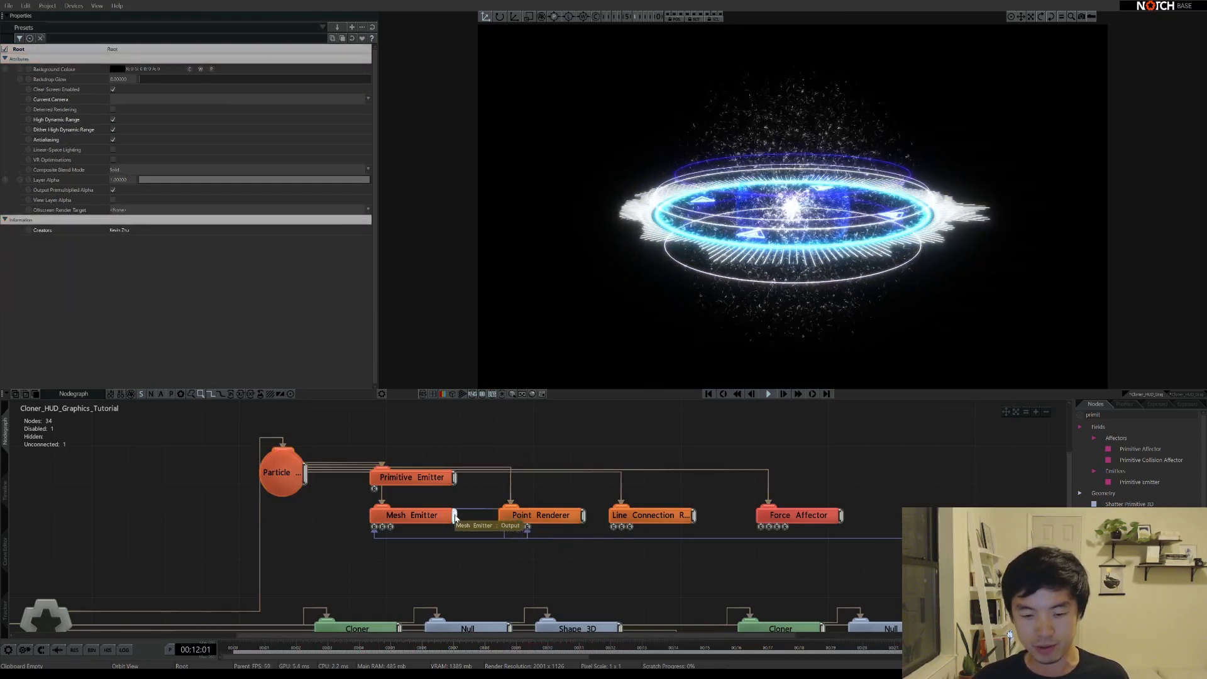
Wire the Mesh Emitter into the Line Connection Renderer and the Force Affector
{"action": "left_click_drag", "start_coordinate": [454, 516], "coordinate": [630, 527]}
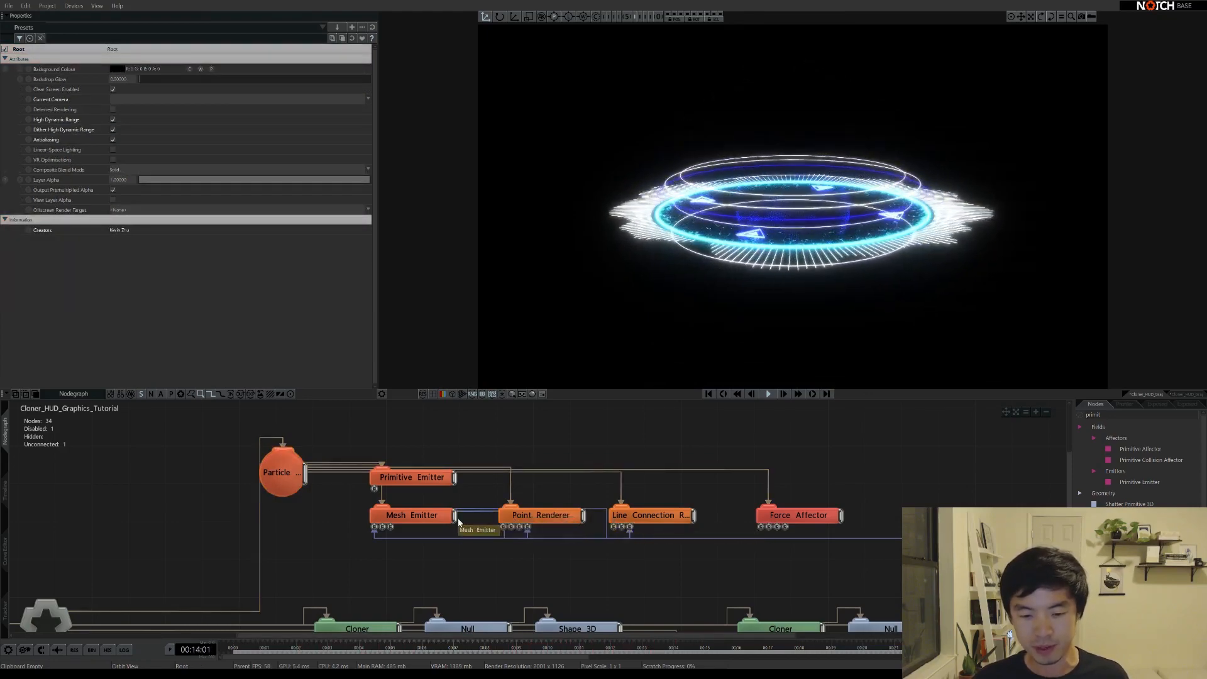
{"action": "left_click_drag", "start_coordinate": [778, 532], "coordinate": [777, 528]}
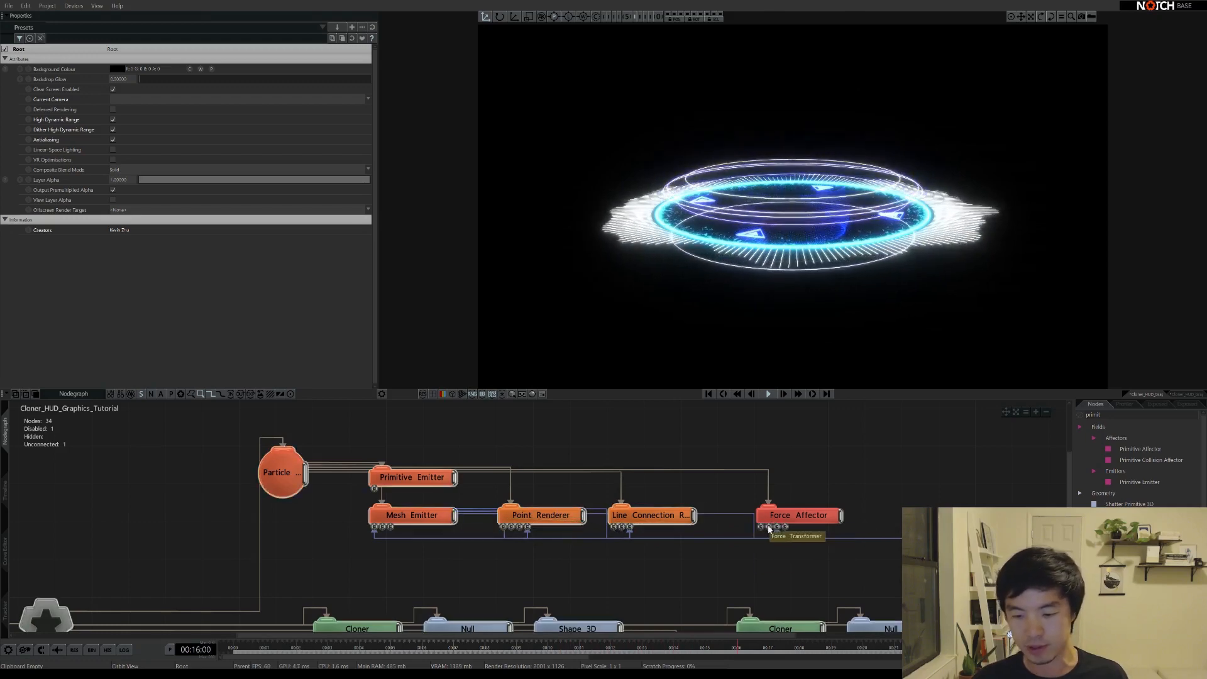
{"action": "left_click", "coordinate": [412, 477]}
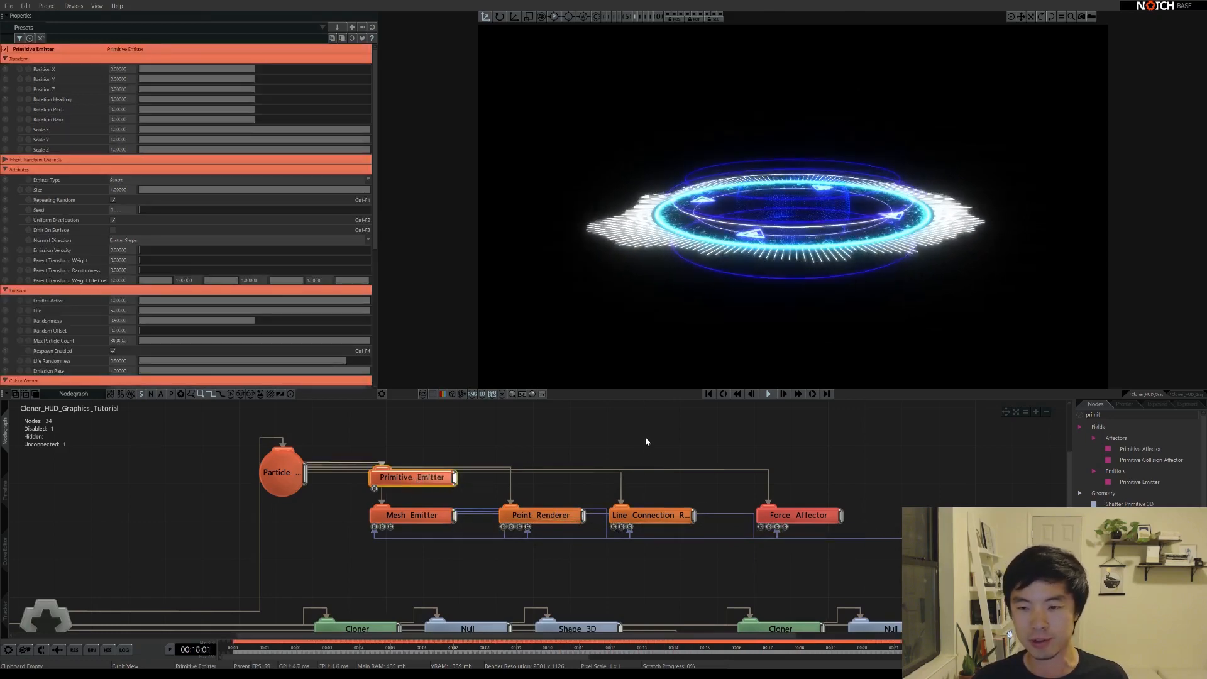
{"action": "left_click_drag", "start_coordinate": [816, 231], "coordinate": [780, 314]}
Duplicate the Point Renderer and wire the copy under Particle Root for the Primitive Emitter
{"action": "left_click", "coordinate": [541, 515]}
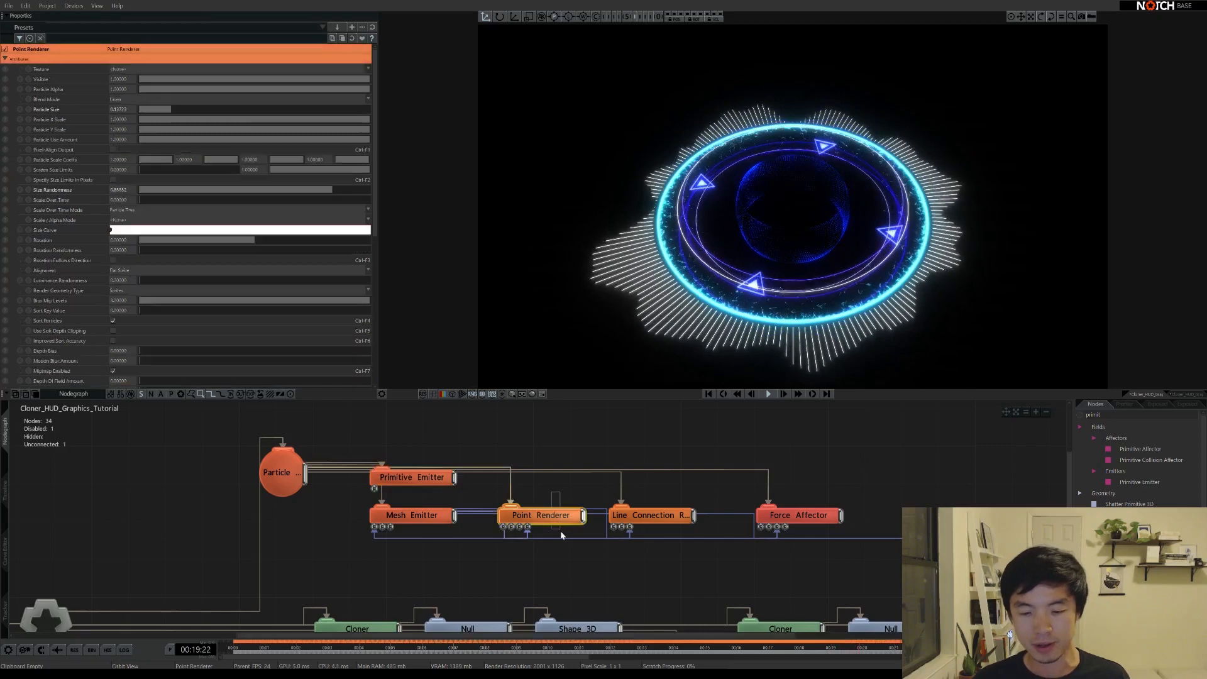
{"action": "key", "text": "ctrl+d"}
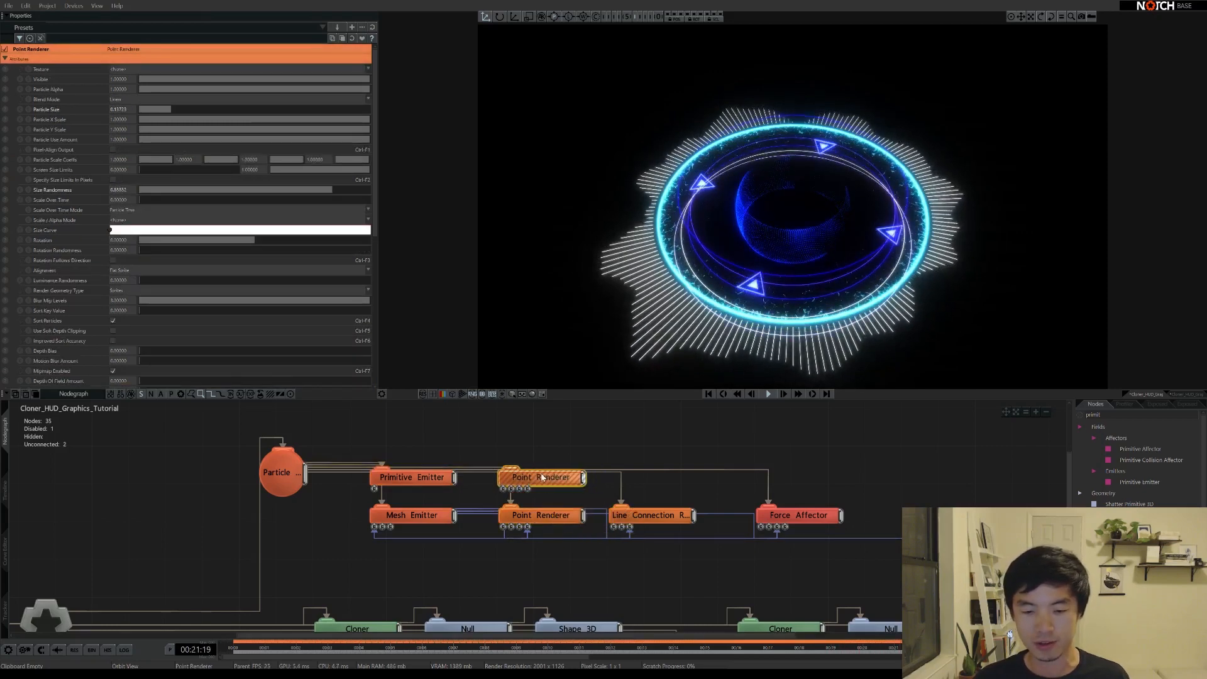
{"action": "left_click", "coordinate": [553, 448]}
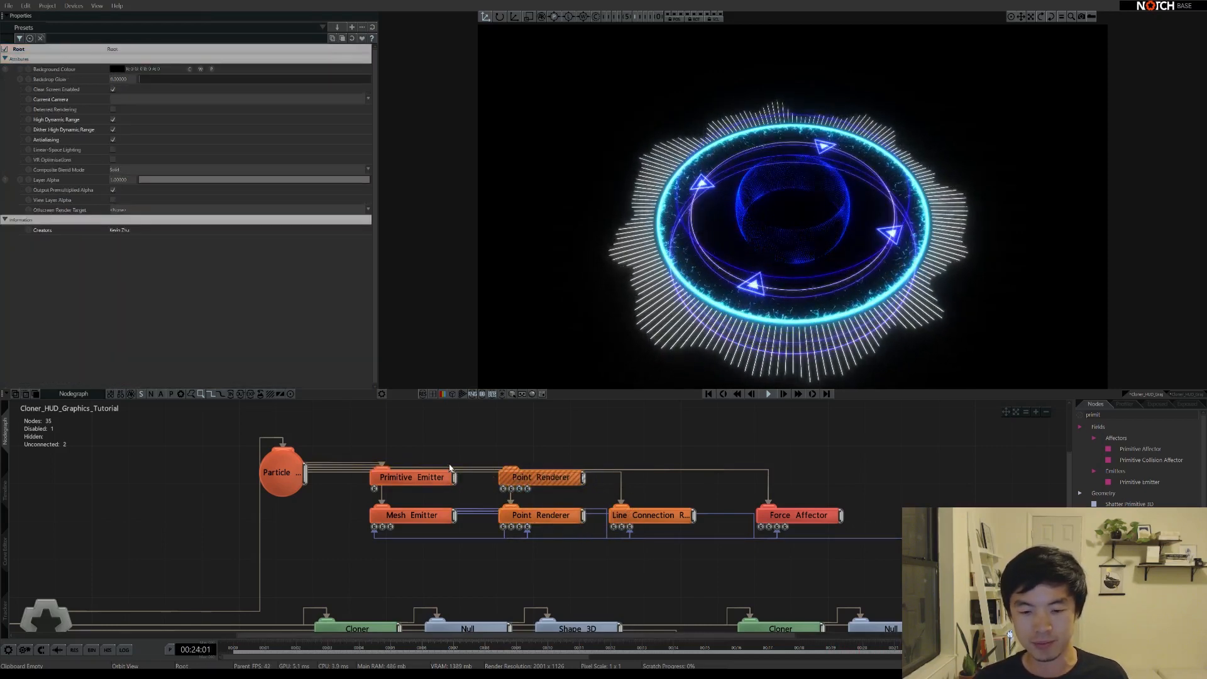
{"action": "left_click_drag", "start_coordinate": [511, 469], "coordinate": [305, 473]}
{"action": "left_click", "coordinate": [448, 493]}
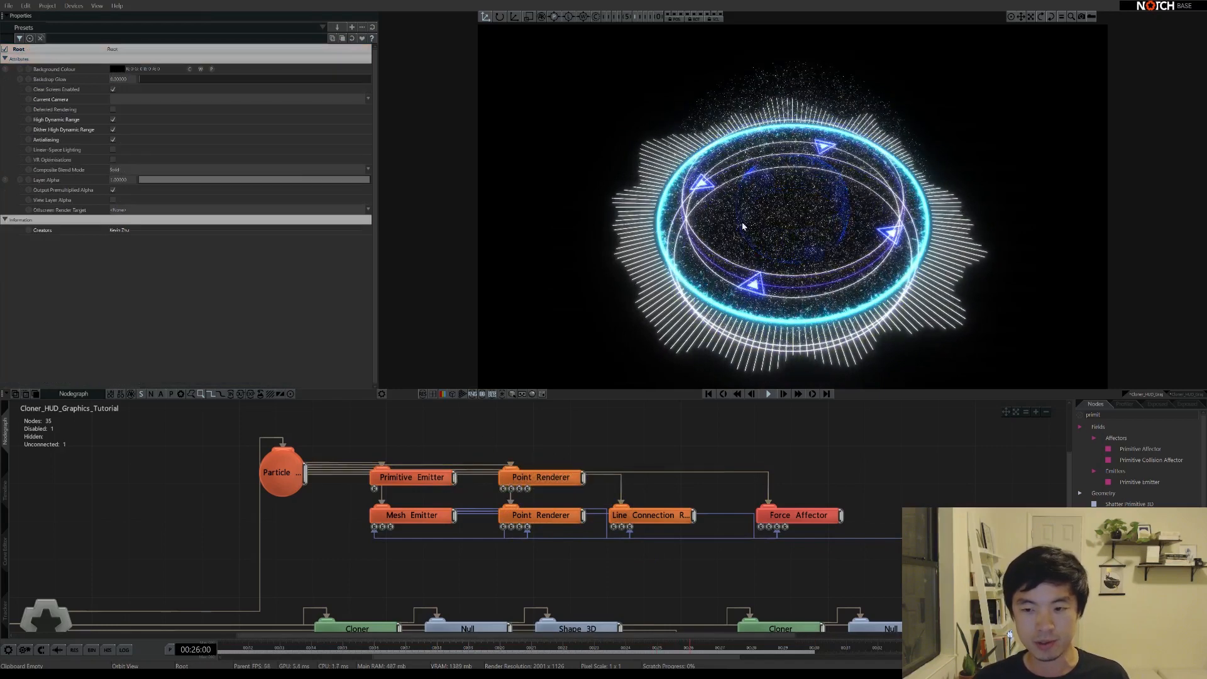
{"action": "left_click_drag", "start_coordinate": [743, 227], "coordinate": [798, 144]}
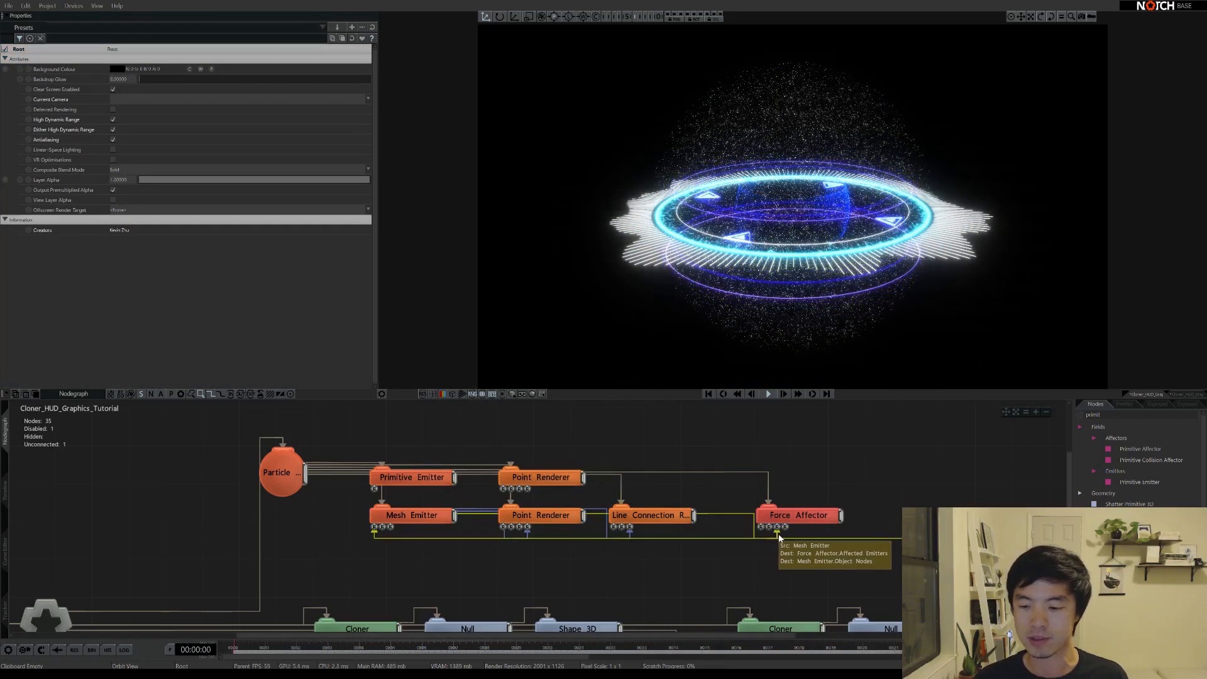
{"action": "left_click", "coordinate": [430, 483]}
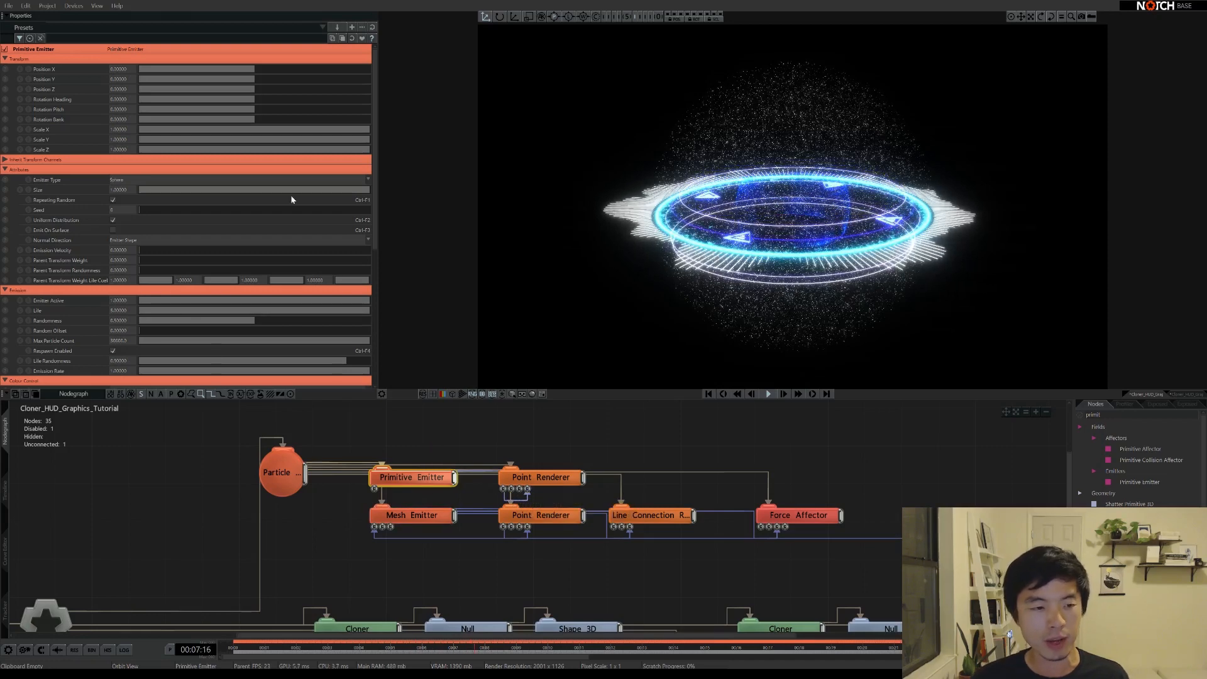
Start playback and orbit to inspect the Primitive Emitter's particles around the ring
{"action": "scroll", "coordinate": [74, 324], "scroll_direction": "down", "scroll_amount": 1}
{"action": "left_click", "coordinate": [117, 299]}
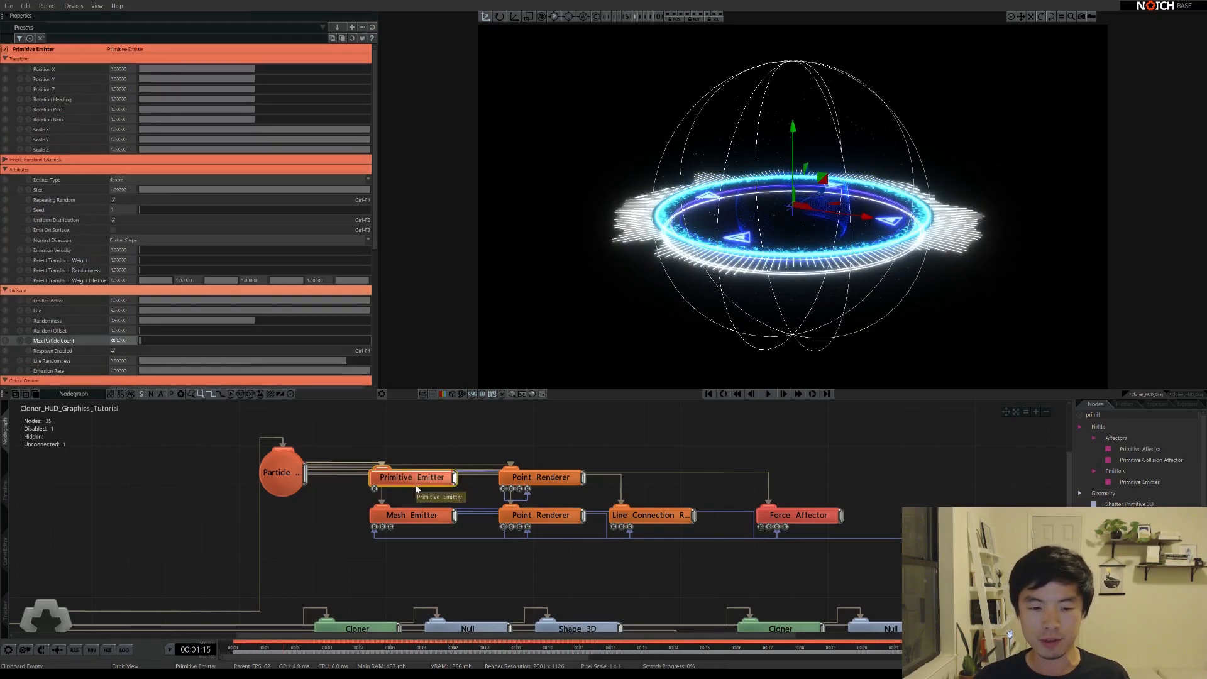
{"action": "left_click_drag", "start_coordinate": [784, 224], "coordinate": [791, 217]}
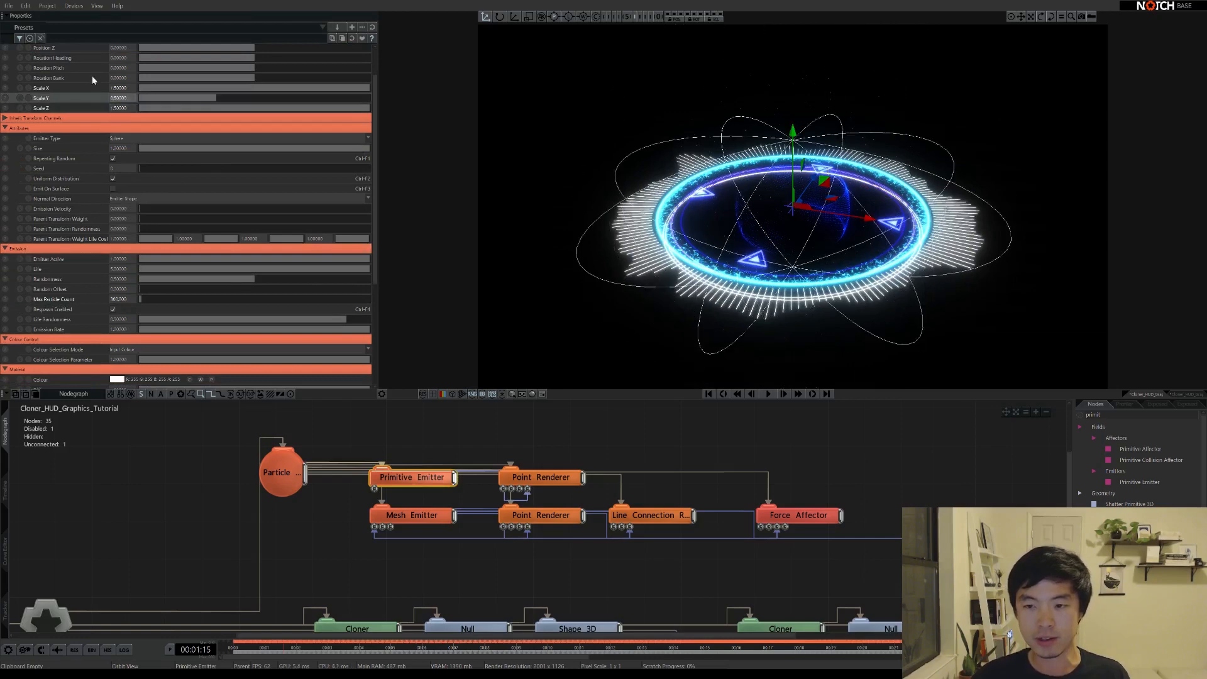
{"action": "mouse_move", "coordinate": [709, 232]}
{"action": "left_mouse_down"}
{"action": "mouse_move", "coordinate": [760, 182]}
{"action": "mouse_move", "coordinate": [717, 228]}
{"action": "left_mouse_up"}
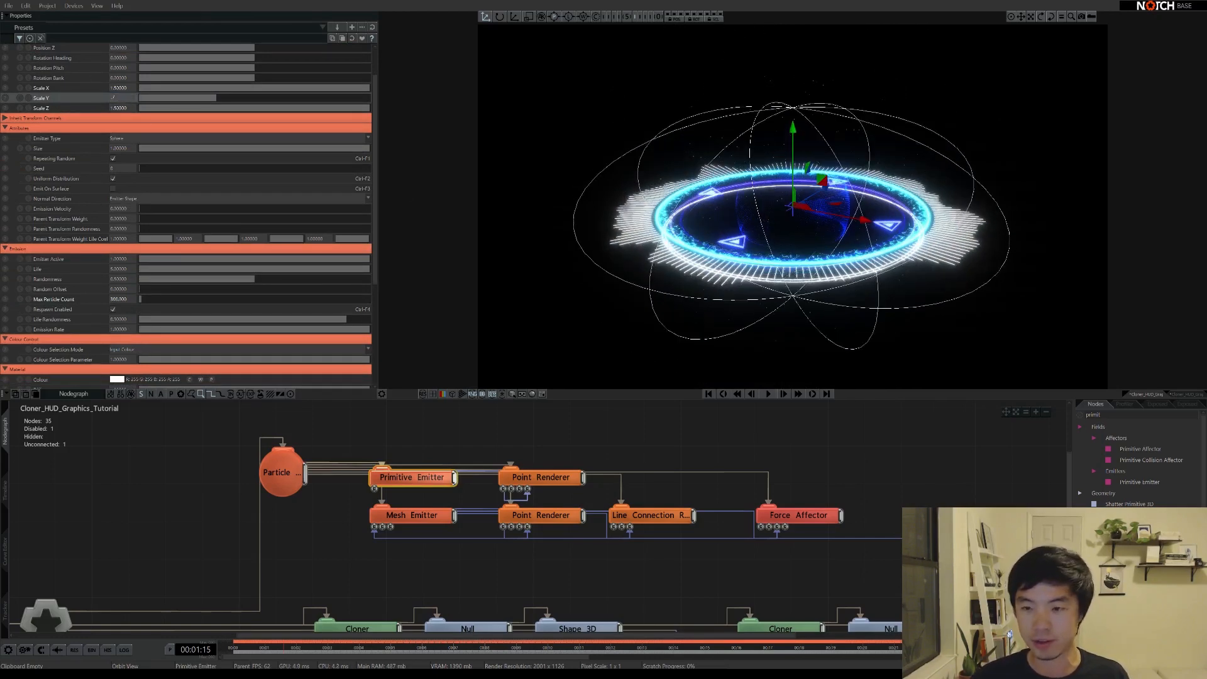
{"action": "mouse_move", "coordinate": [722, 378]}
{"action": "left_mouse_down"}
{"action": "mouse_move", "coordinate": [724, 325]}
{"action": "mouse_move", "coordinate": [729, 372]}
{"action": "left_mouse_up"}
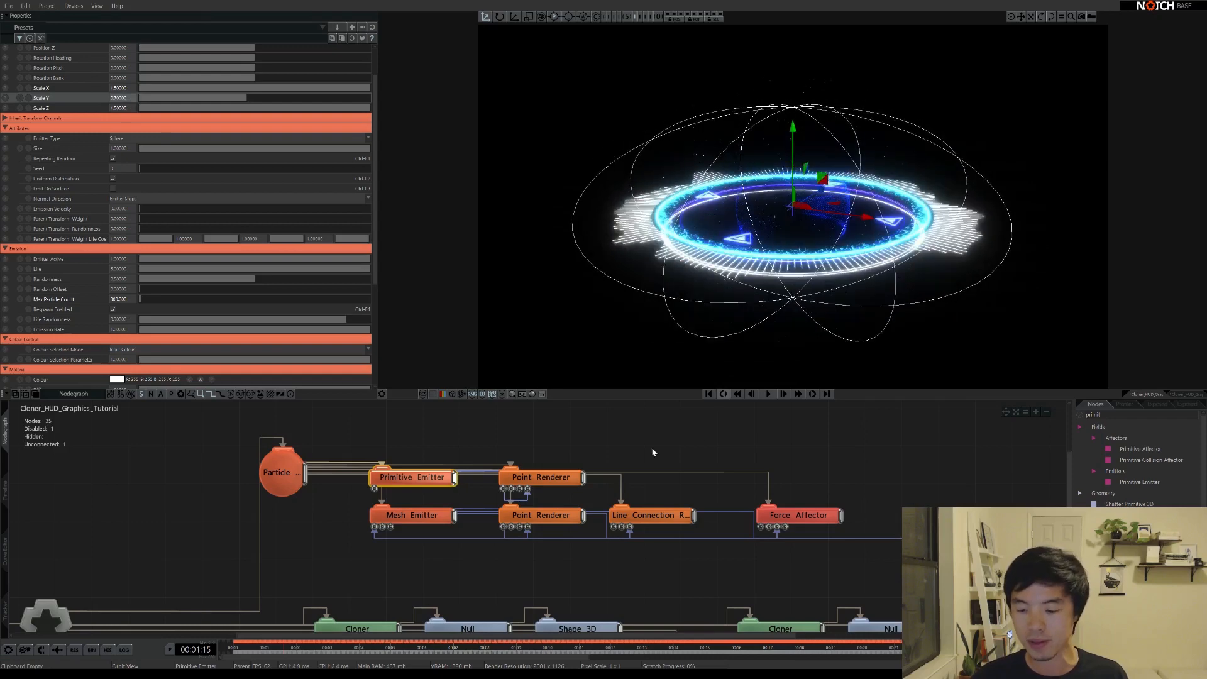
{"action": "key", "text": "space"}
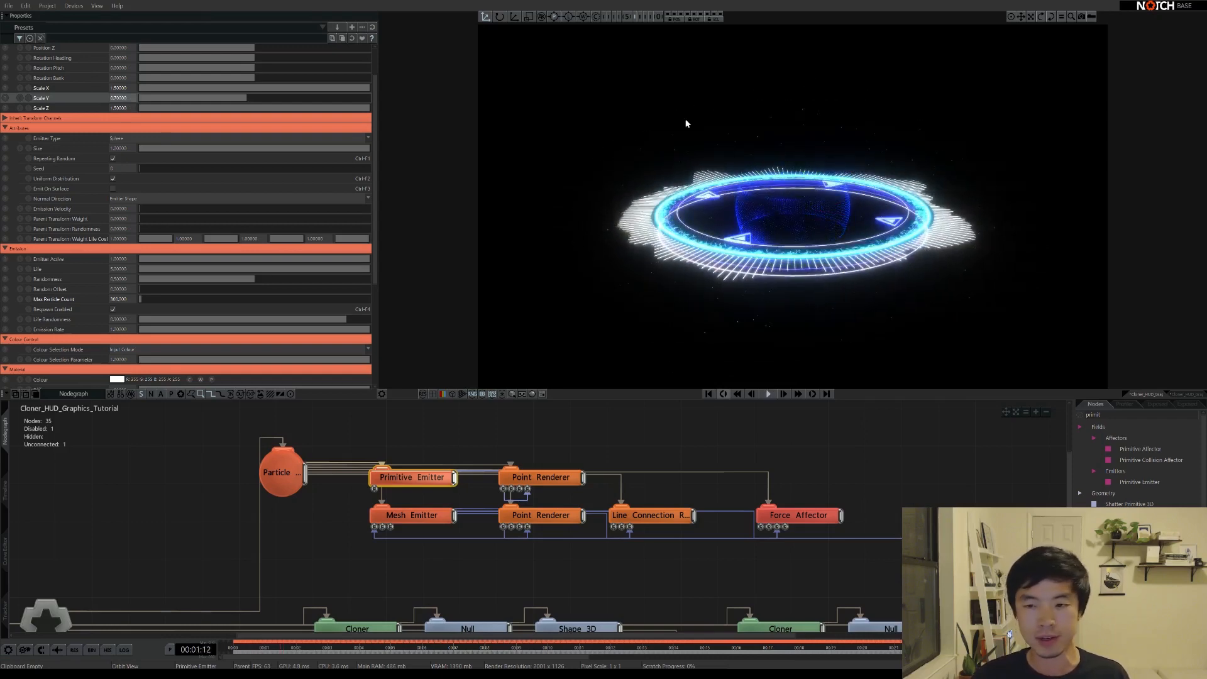
{"action": "left_click_drag", "start_coordinate": [813, 203], "coordinate": [765, 220]}
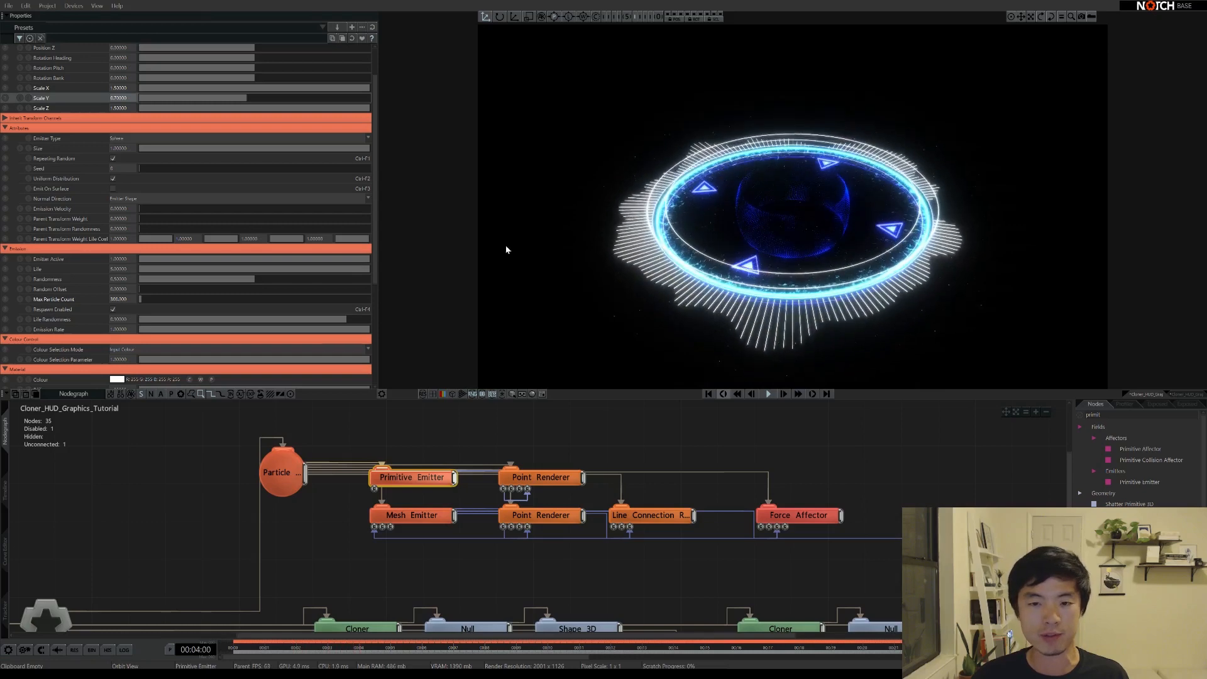
Turn off Repeating Random and Uniform Distribution and set the Primitive Emitter's Life to 20
{"action": "left_click", "coordinate": [112, 158]}
{"action": "left_click", "coordinate": [113, 179]}
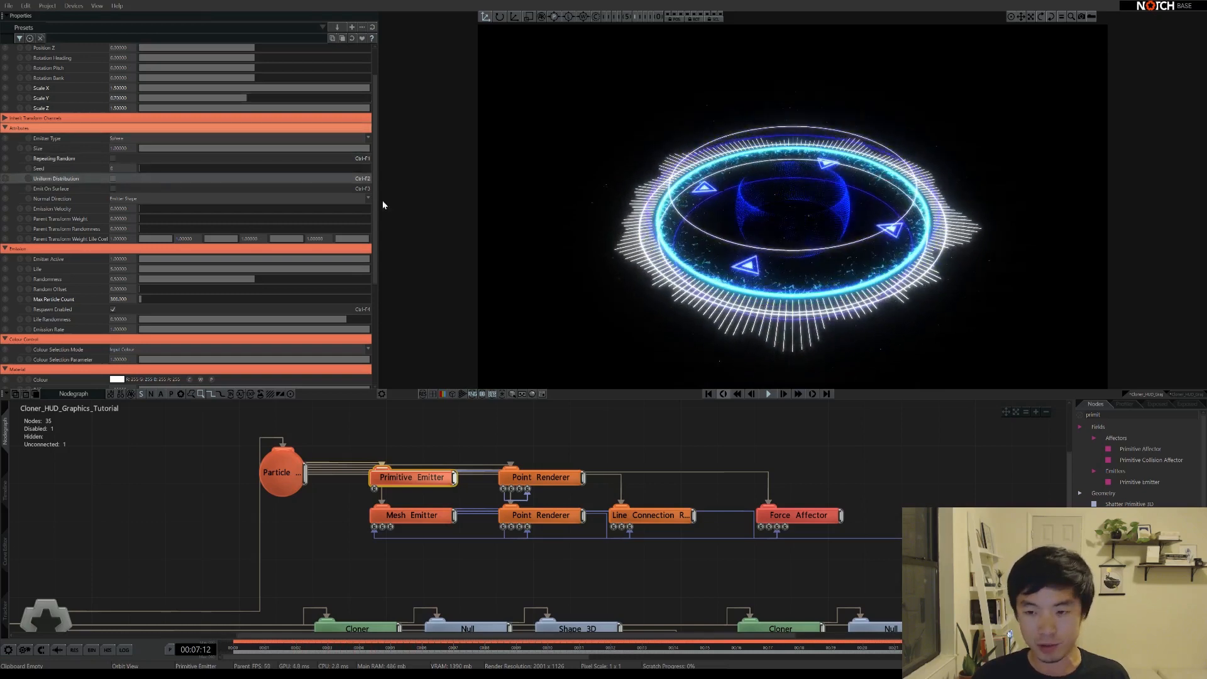
{"action": "left_click_drag", "start_coordinate": [845, 276], "coordinate": [837, 231]}
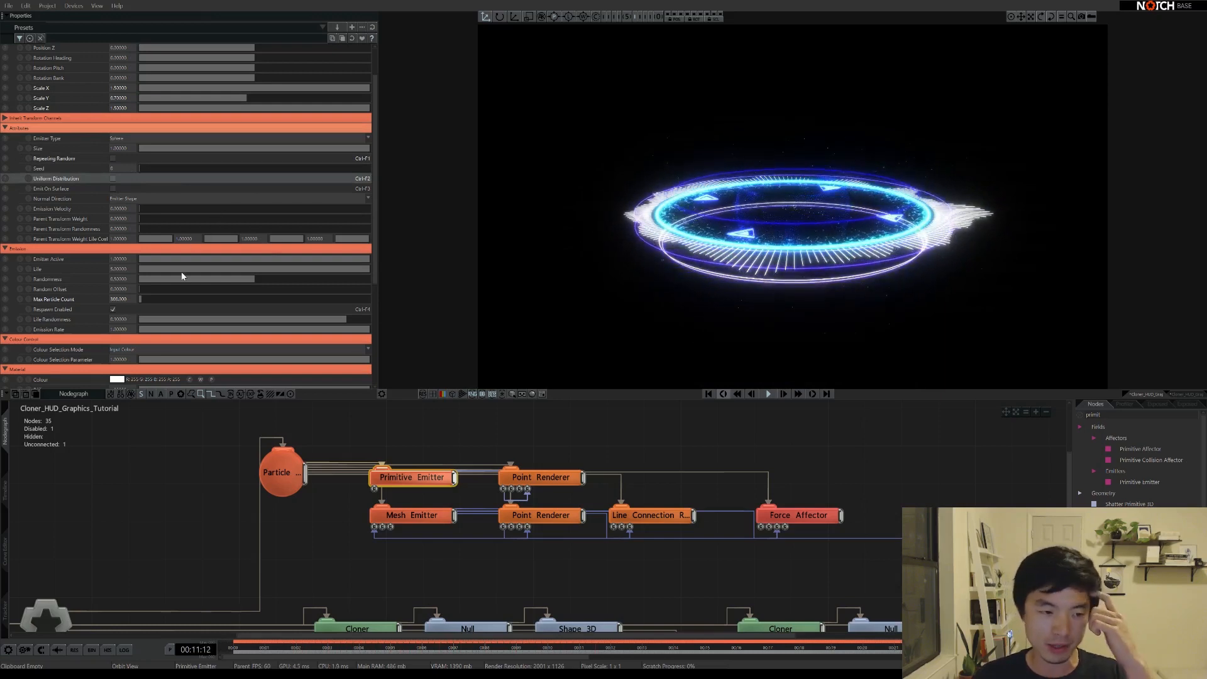
{"action": "left_click", "coordinate": [125, 270]}
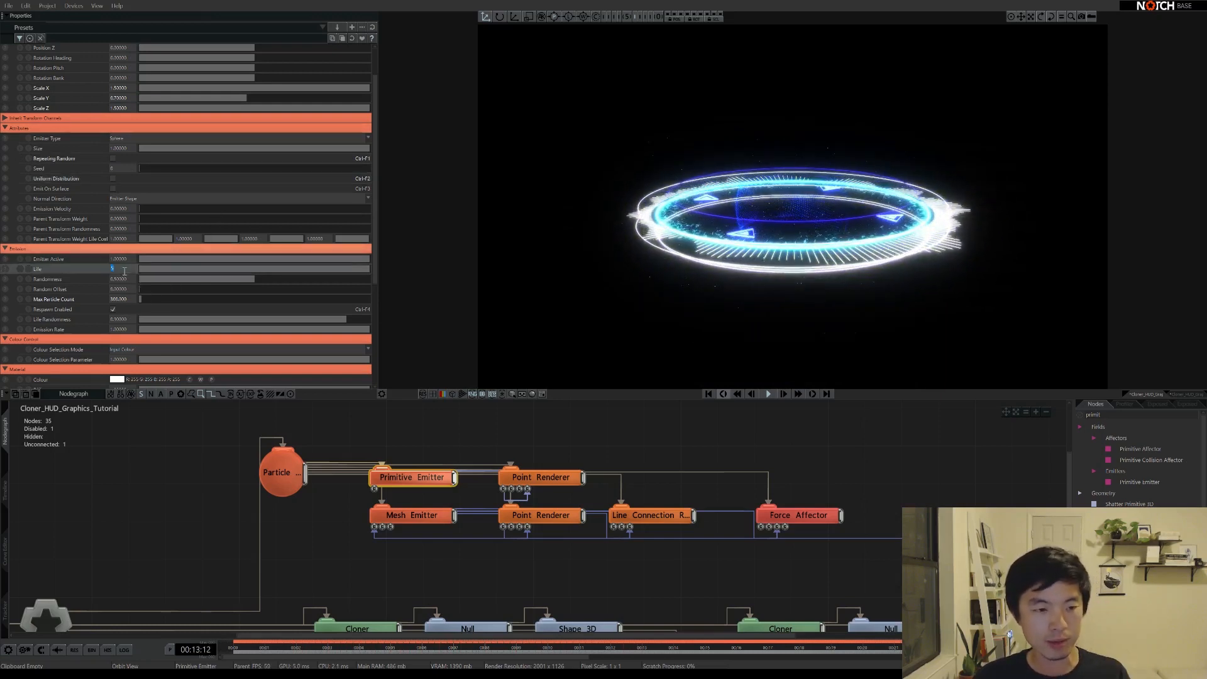
{"action": "type", "text": "20"}
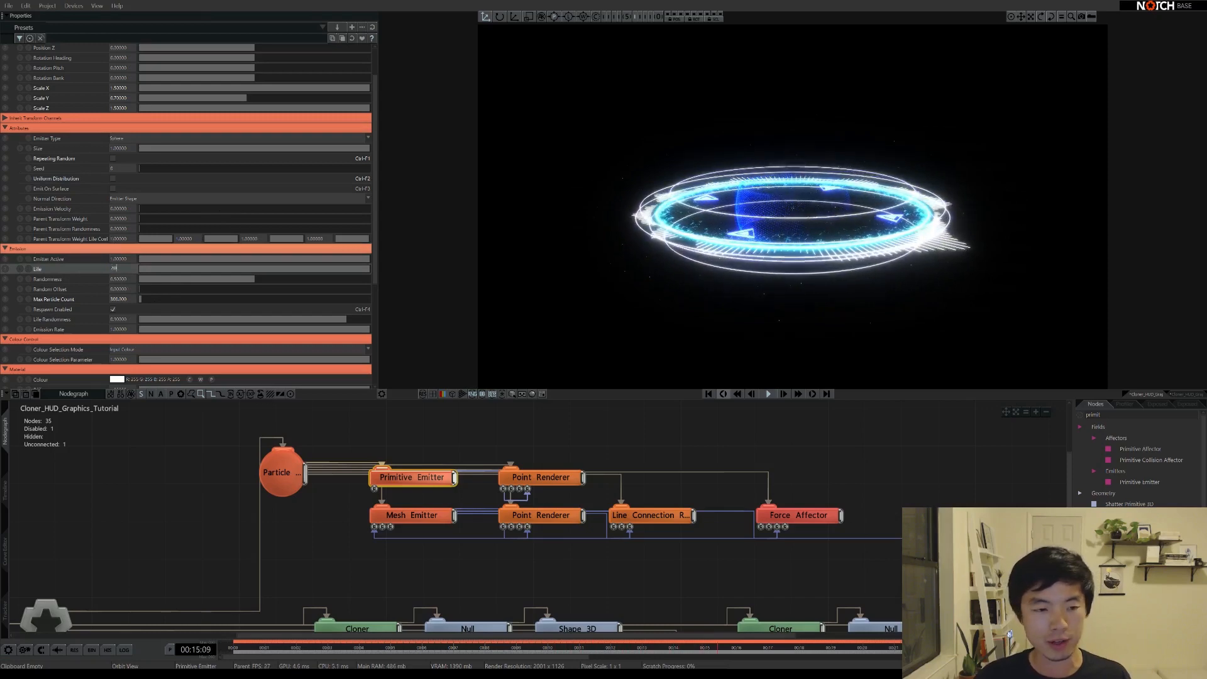
{"action": "key", "text": "Return"}
Duplicate the Line Connection Renderer node
{"action": "middle_click_drag", "start_coordinate": [800, 309], "coordinate": [796, 279]}
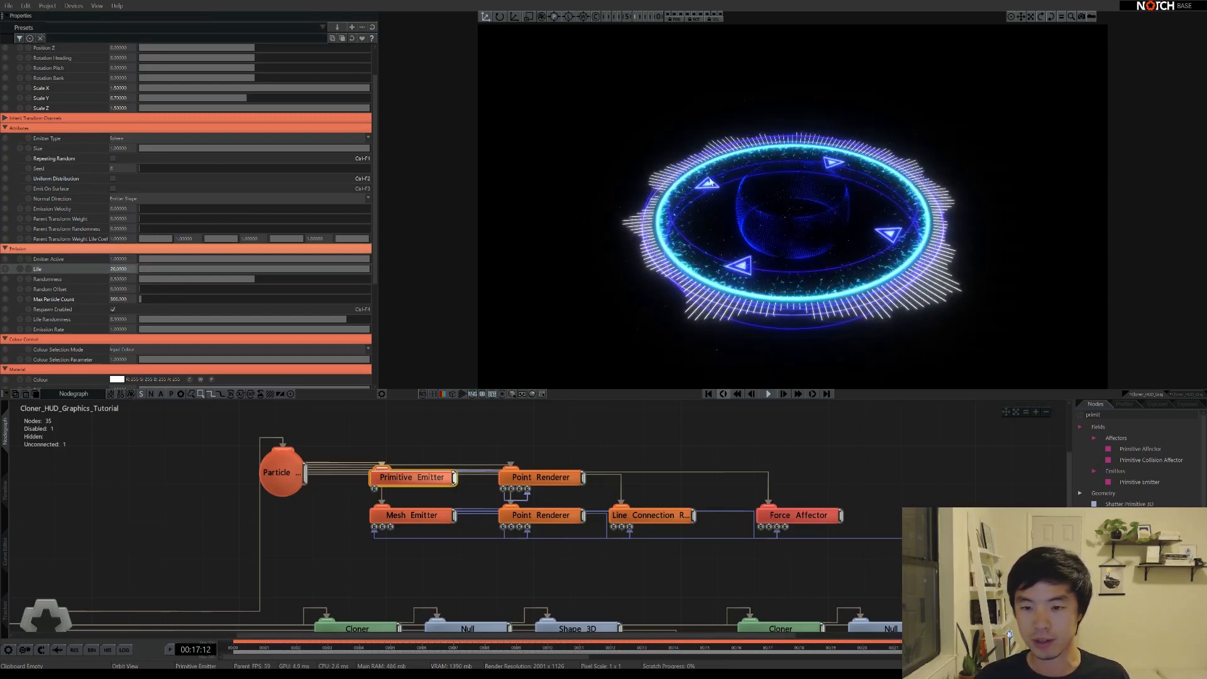
{"action": "middle_click_drag", "start_coordinate": [776, 226], "coordinate": [668, 294]}
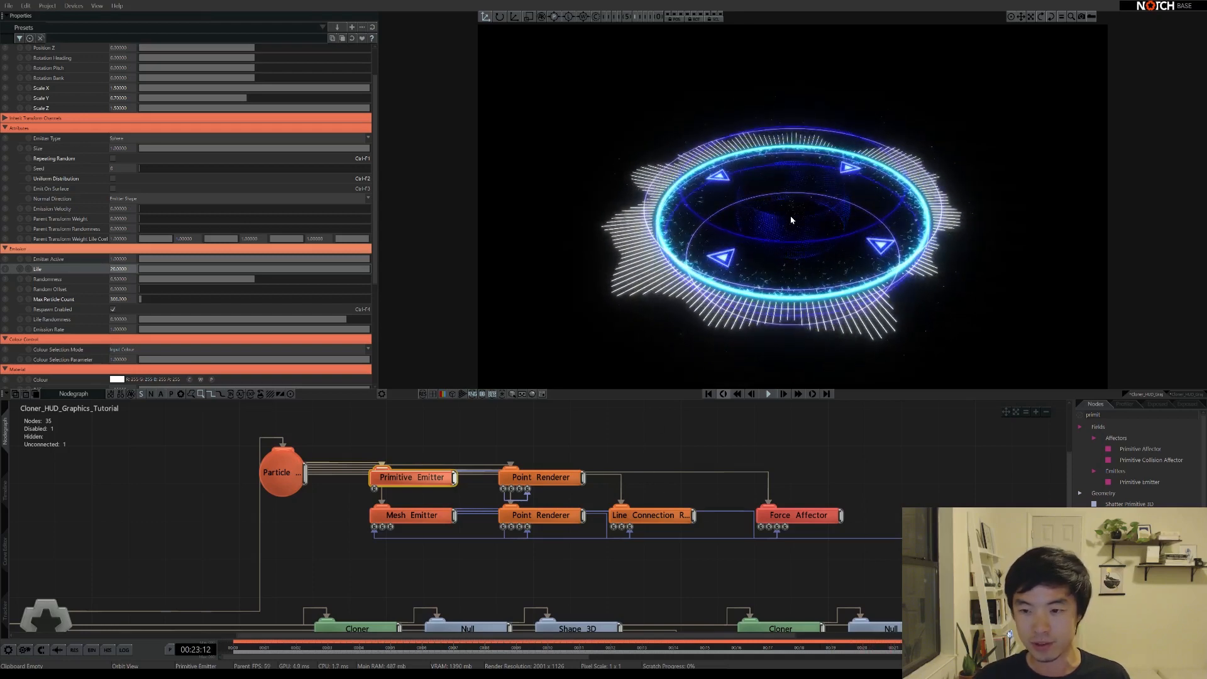
{"action": "left_click", "coordinate": [665, 518]}
{"action": "key", "text": "ctrl+d"}
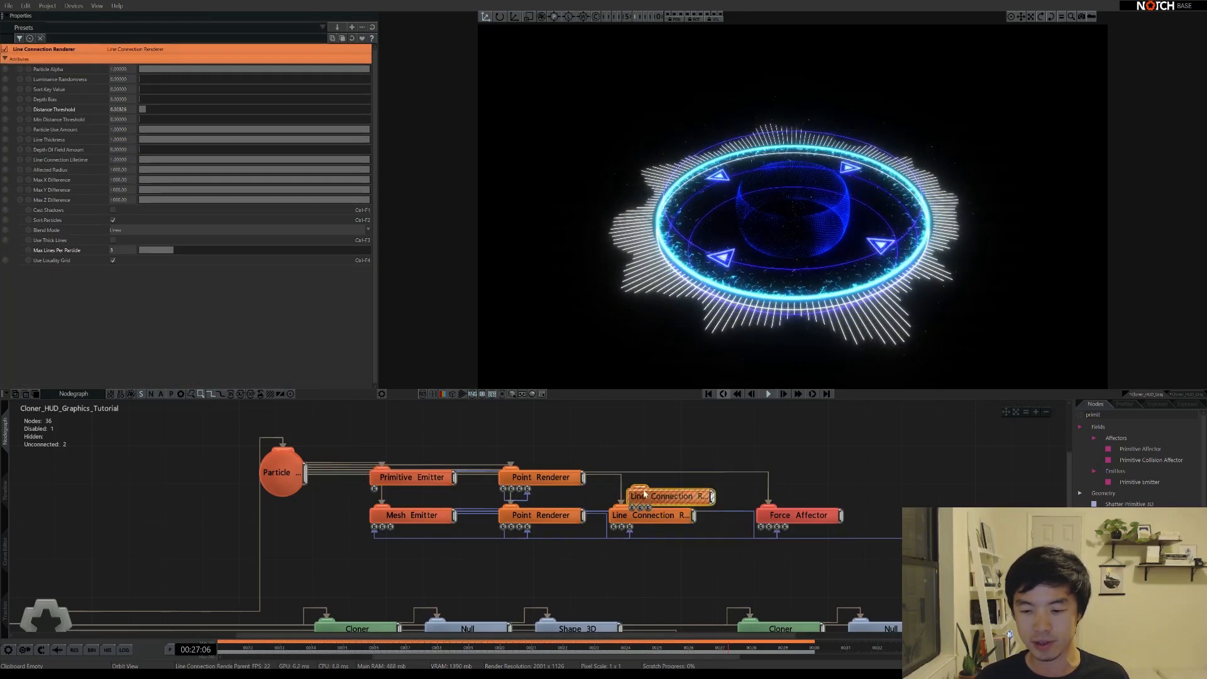
Place the copied Line Connection Renderer in the top row and show the Primitive Emitter's settings
{"action": "left_click", "coordinate": [654, 437]}
{"action": "left_click_drag", "start_coordinate": [775, 220], "coordinate": [777, 324]}
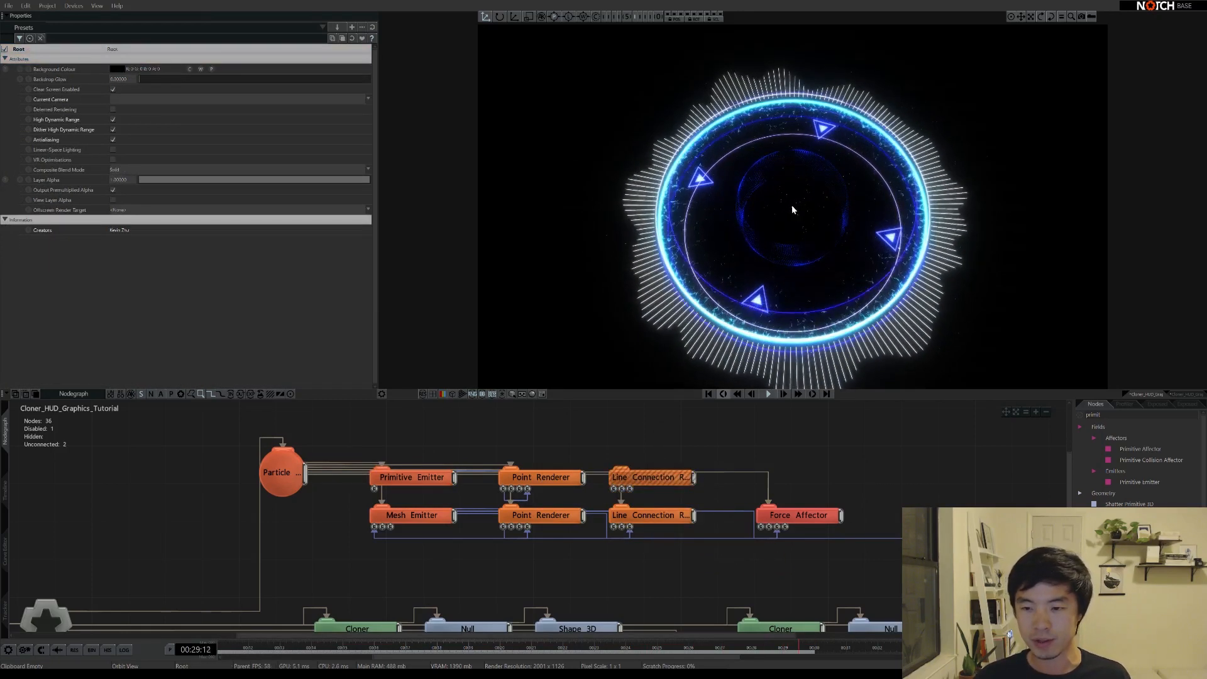
{"action": "scroll", "coordinate": [835, 226], "scroll_direction": "up", "scroll_amount": 5}
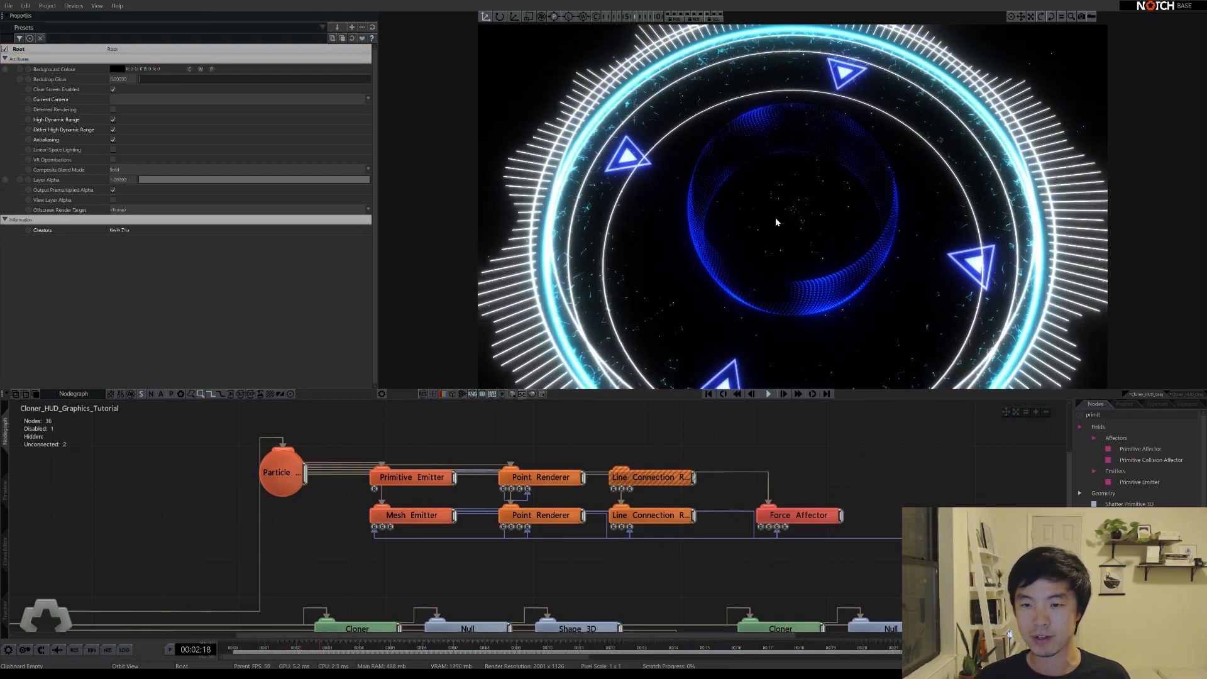
{"action": "scroll", "coordinate": [776, 221], "scroll_direction": "down", "scroll_amount": 4}
{"action": "left_click_drag", "start_coordinate": [804, 268], "coordinate": [788, 211]}
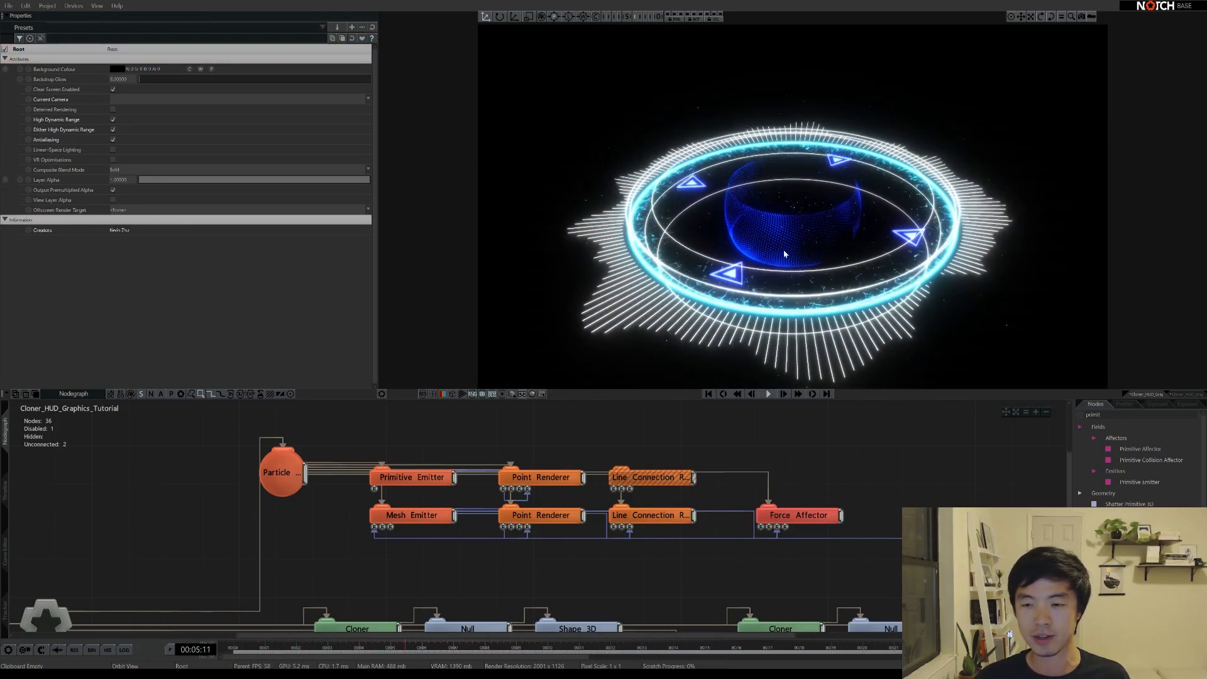
{"action": "left_click", "coordinate": [412, 477]}
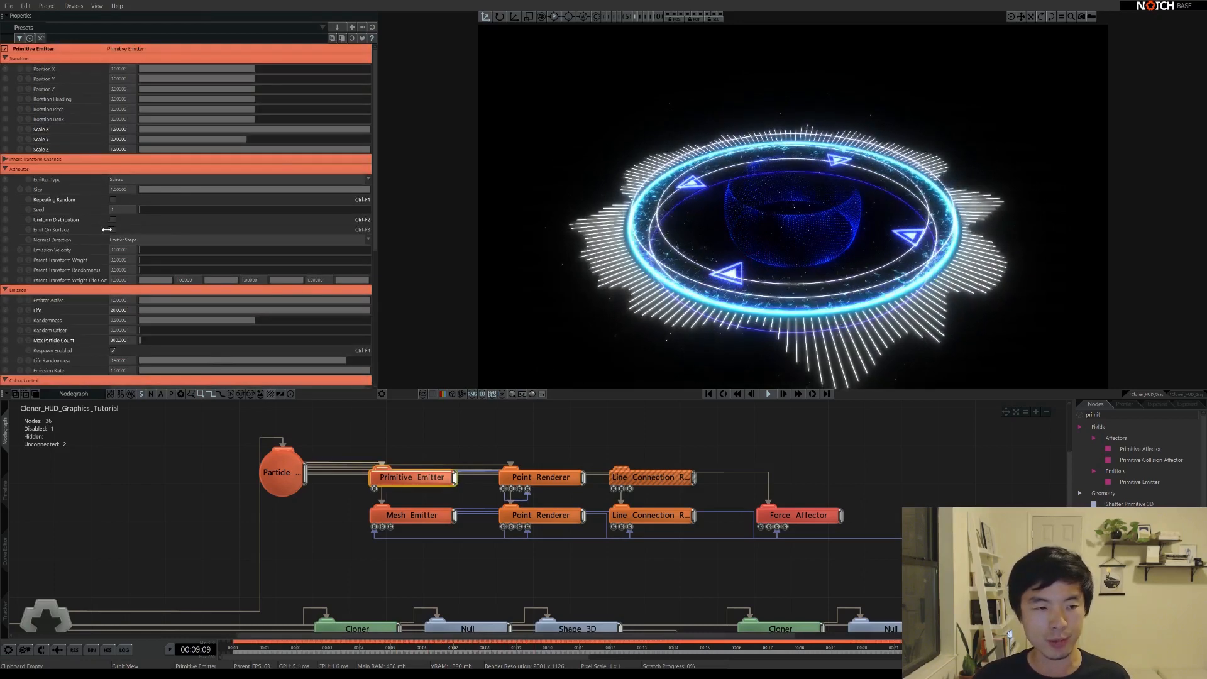
Enable Emit On Surface, set Random Offset to about 0.19 and Scale X to 1.5, then restart
{"action": "left_click", "coordinate": [113, 229]}
{"action": "scroll", "coordinate": [189, 265], "scroll_direction": "down", "scroll_amount": 1}
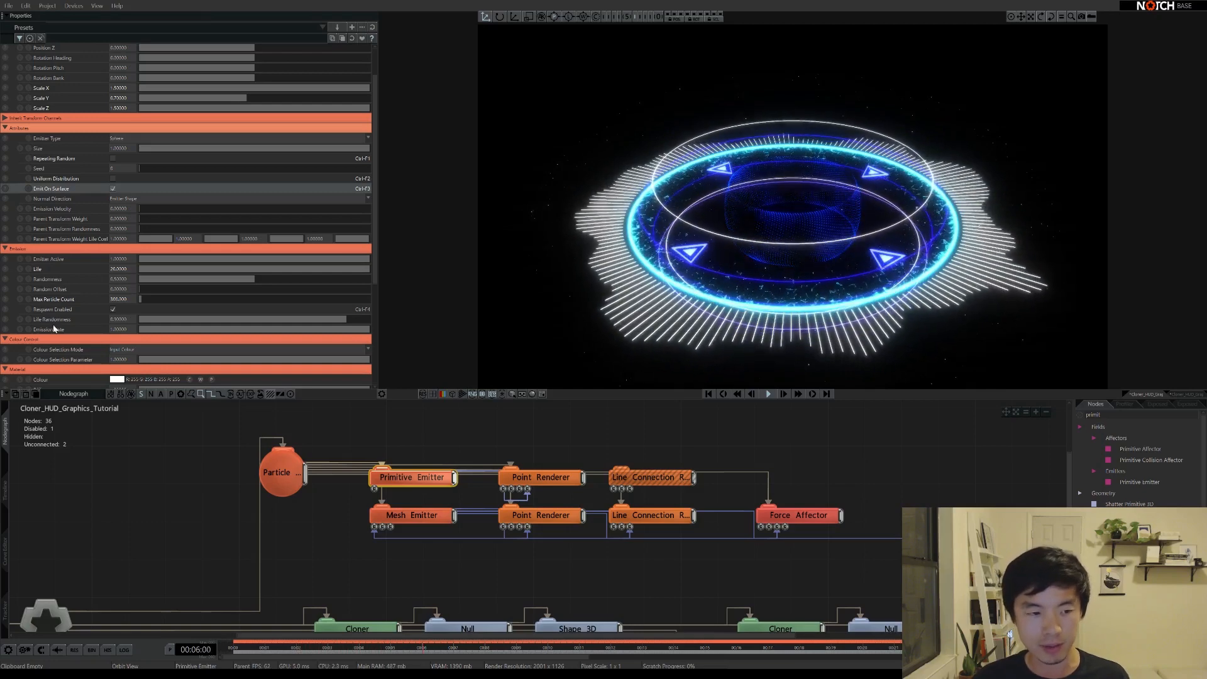
{"action": "scroll", "coordinate": [54, 328], "scroll_direction": "down", "scroll_amount": 1}
{"action": "left_click_drag", "start_coordinate": [142, 271], "coordinate": [225, 272]}
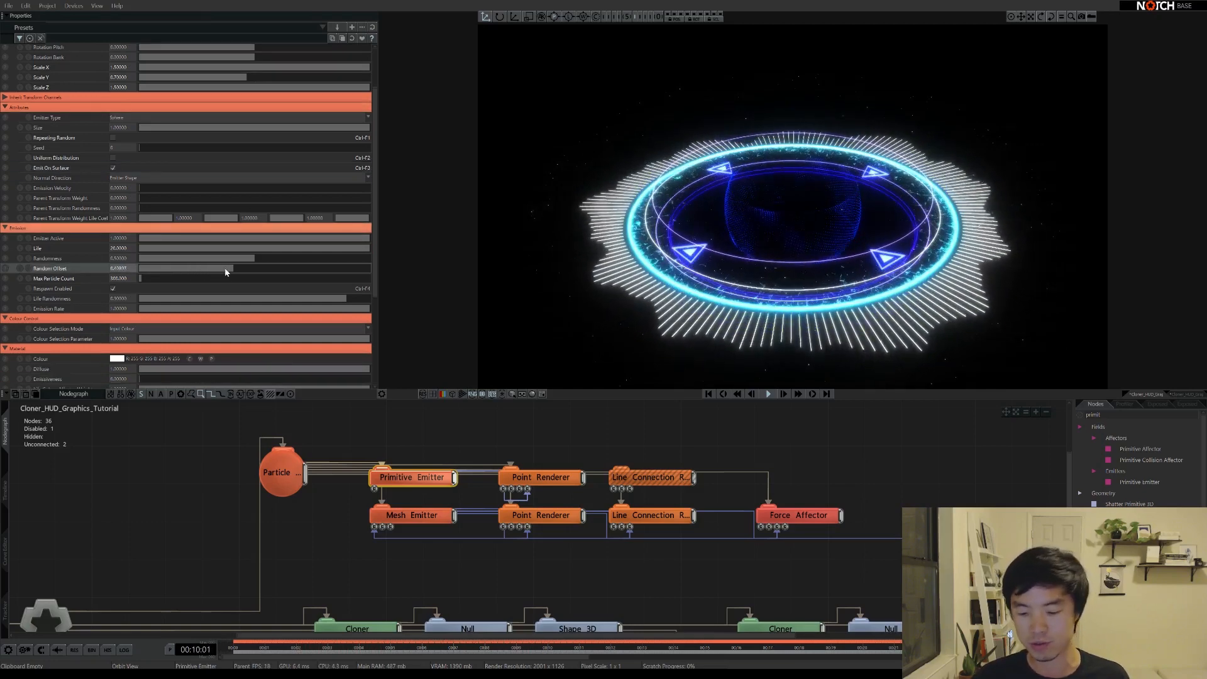
{"action": "left_click_drag", "start_coordinate": [741, 263], "coordinate": [688, 155]}
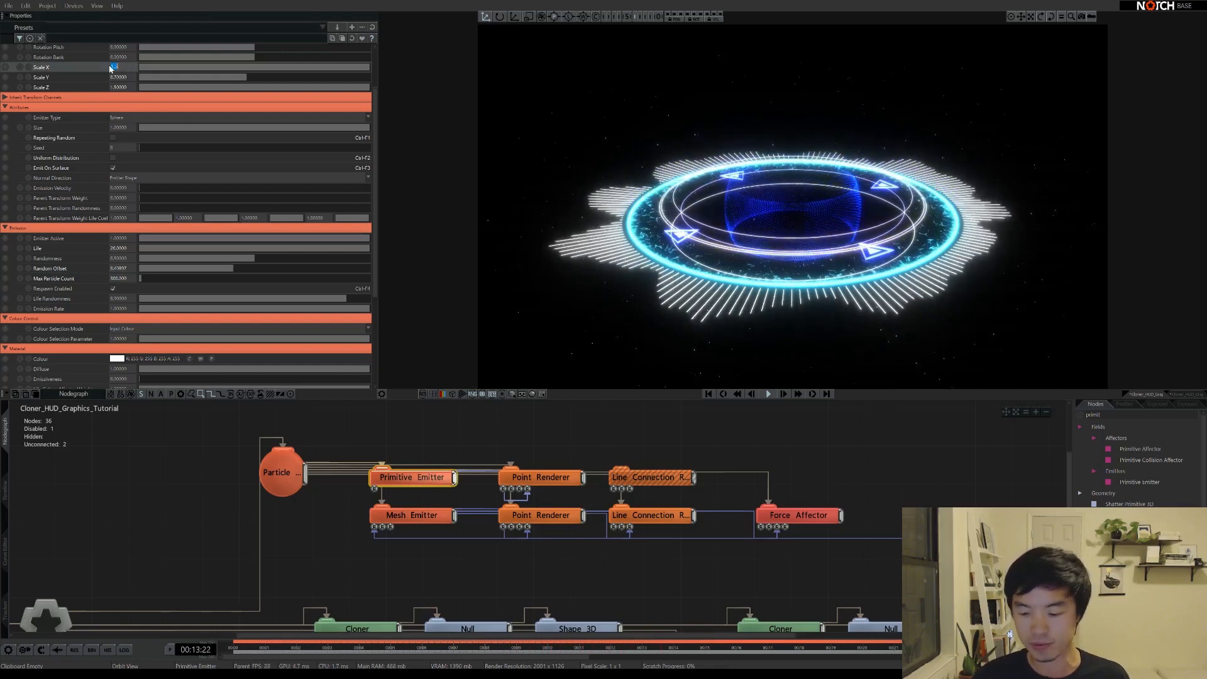
{"action": "key", "text": "Return"}
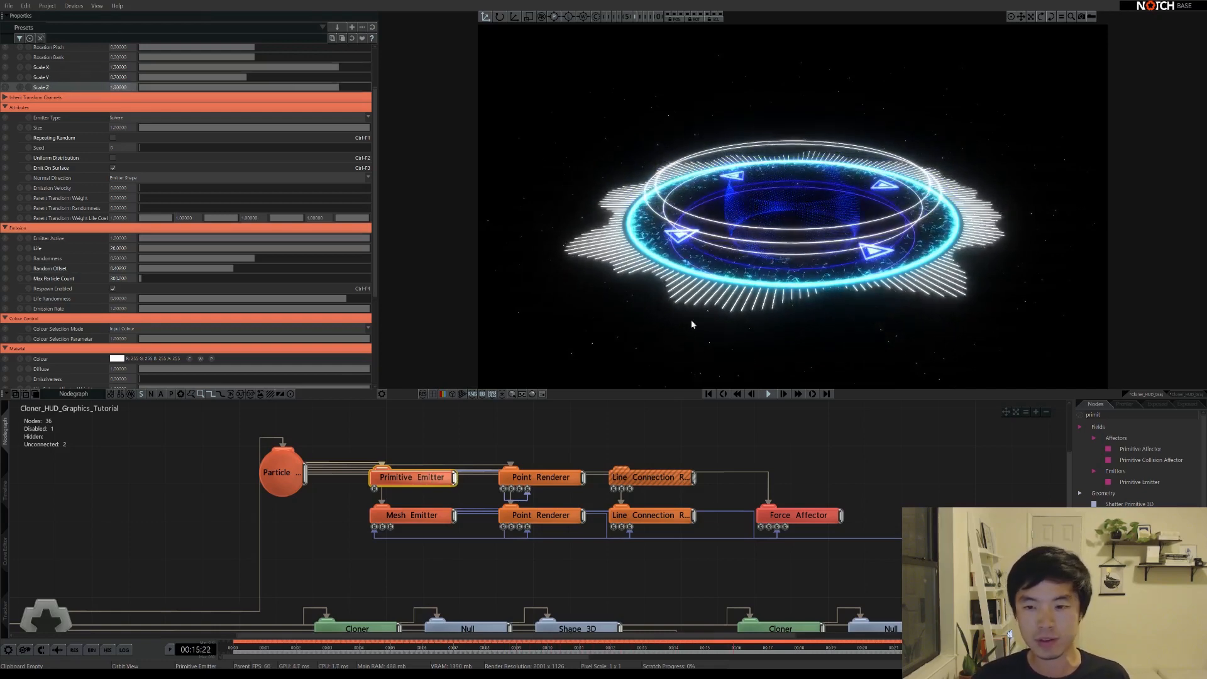
{"action": "key", "text": "Return"}
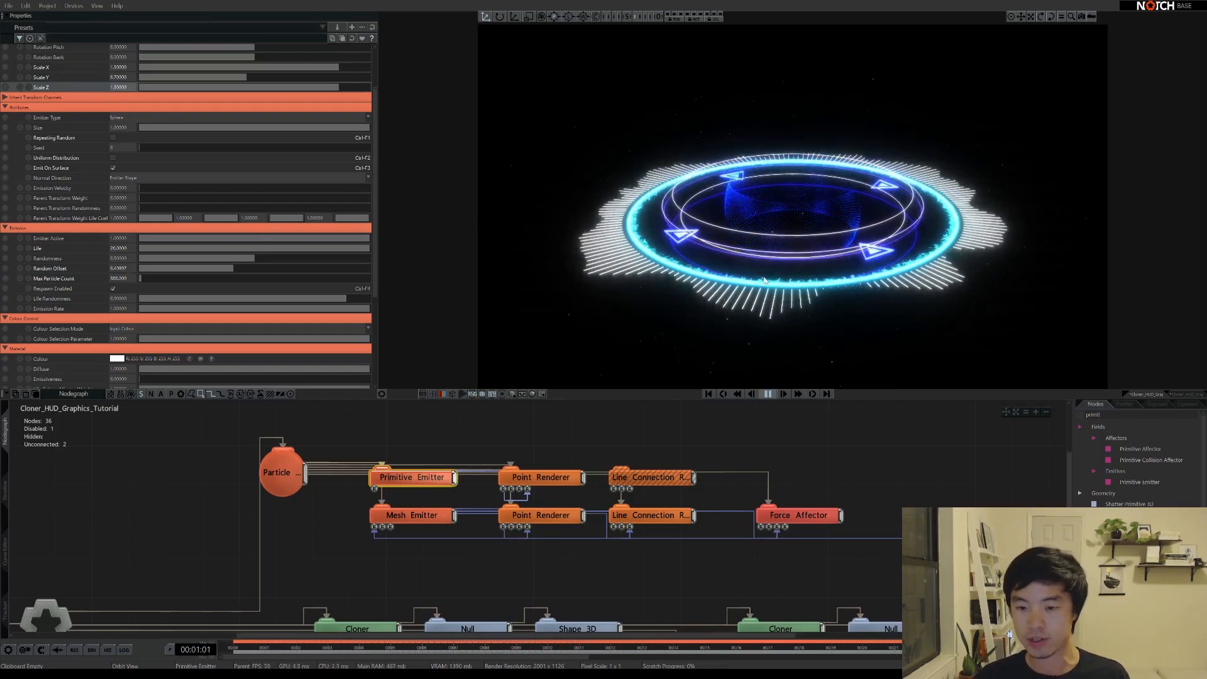
{"action": "mouse_move", "coordinate": [764, 280]}
{"action": "right_mouse_down"}
{"action": "mouse_move", "coordinate": [809, 238]}
{"action": "mouse_move", "coordinate": [767, 285]}
{"action": "right_mouse_up"}
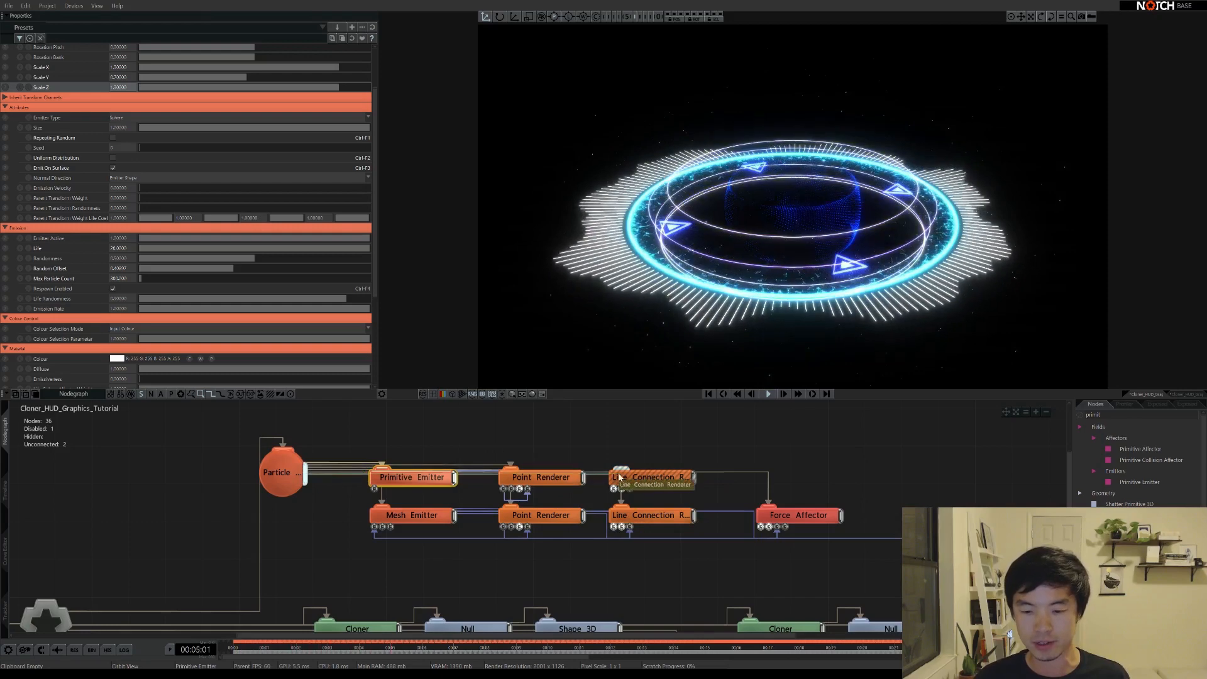
Wire the copied Line Connection Renderer to the particles and nudge its Distance Threshold up
{"action": "left_click_drag", "start_coordinate": [620, 478], "coordinate": [621, 478]}
{"action": "left_click", "coordinate": [457, 494]}
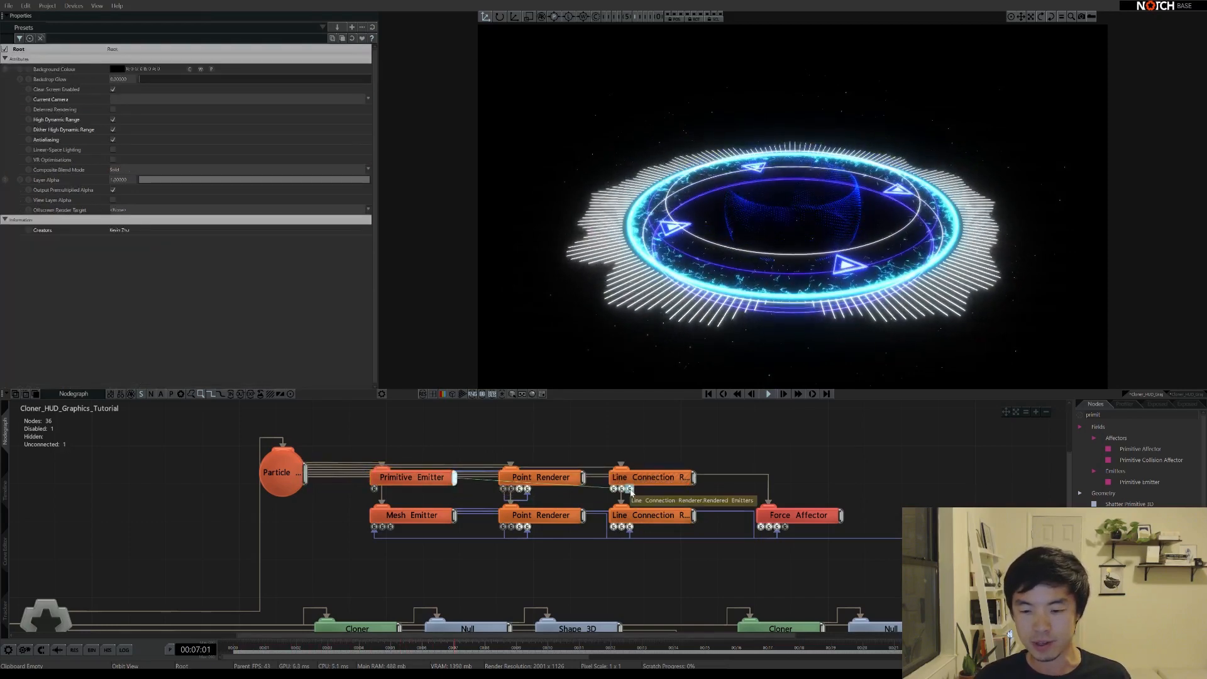
{"action": "left_click", "coordinate": [654, 481]}
{"action": "left_click_drag", "start_coordinate": [159, 115], "coordinate": [153, 111]}
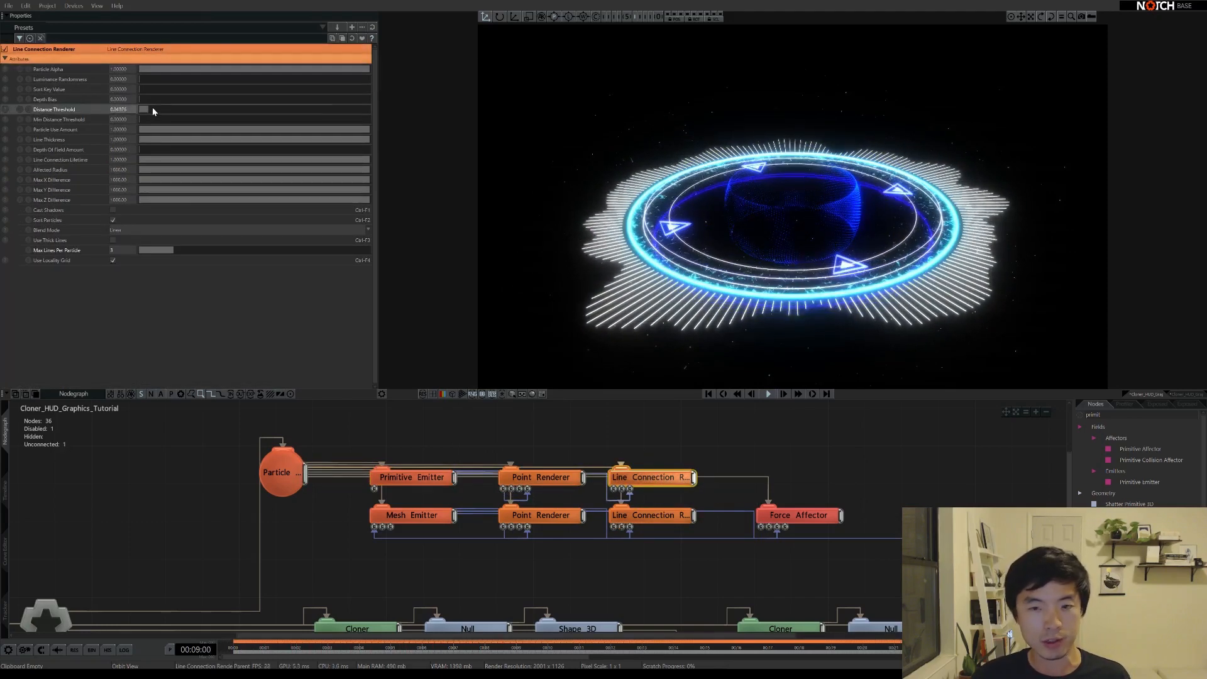
{"action": "left_click_drag", "start_coordinate": [283, 107], "coordinate": [286, 108]}
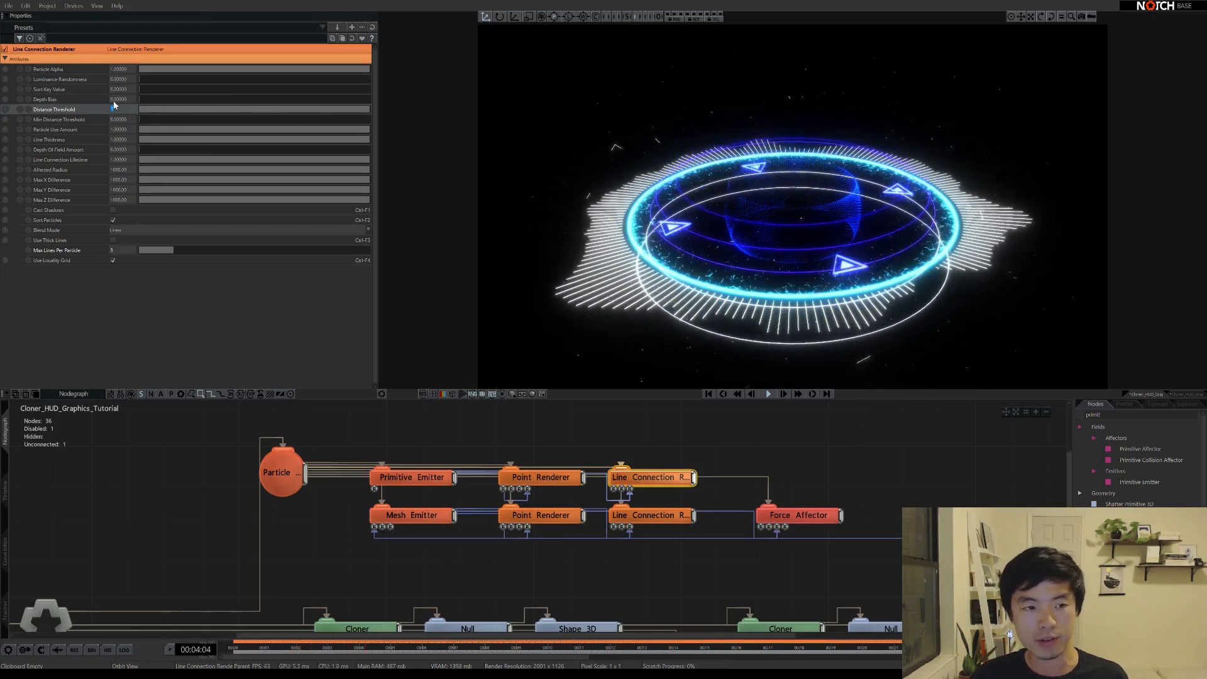
{"action": "key", "text": "Return"}
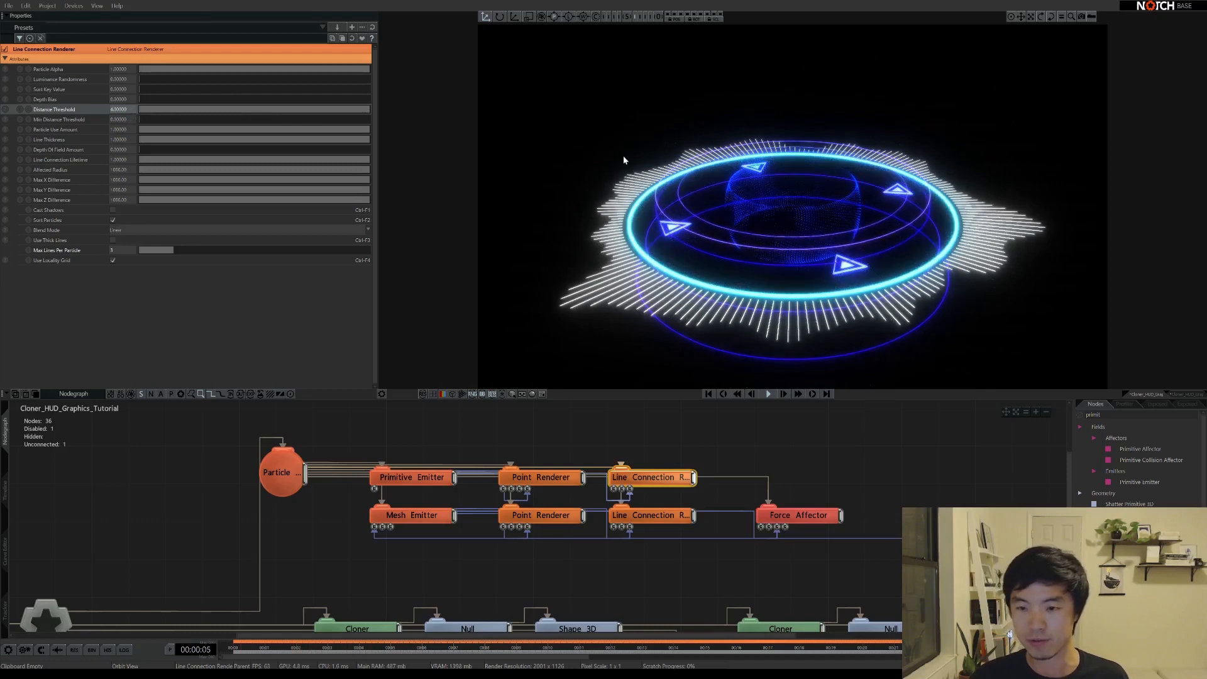
Turn off Use Locality Grid and rework the Distance Threshold to about 0.36
{"action": "mouse_move", "coordinate": [769, 243]}
{"action": "middle_mouse_down"}
{"action": "mouse_move", "coordinate": [787, 187]}
{"action": "mouse_move", "coordinate": [759, 250]}
{"action": "middle_mouse_up"}
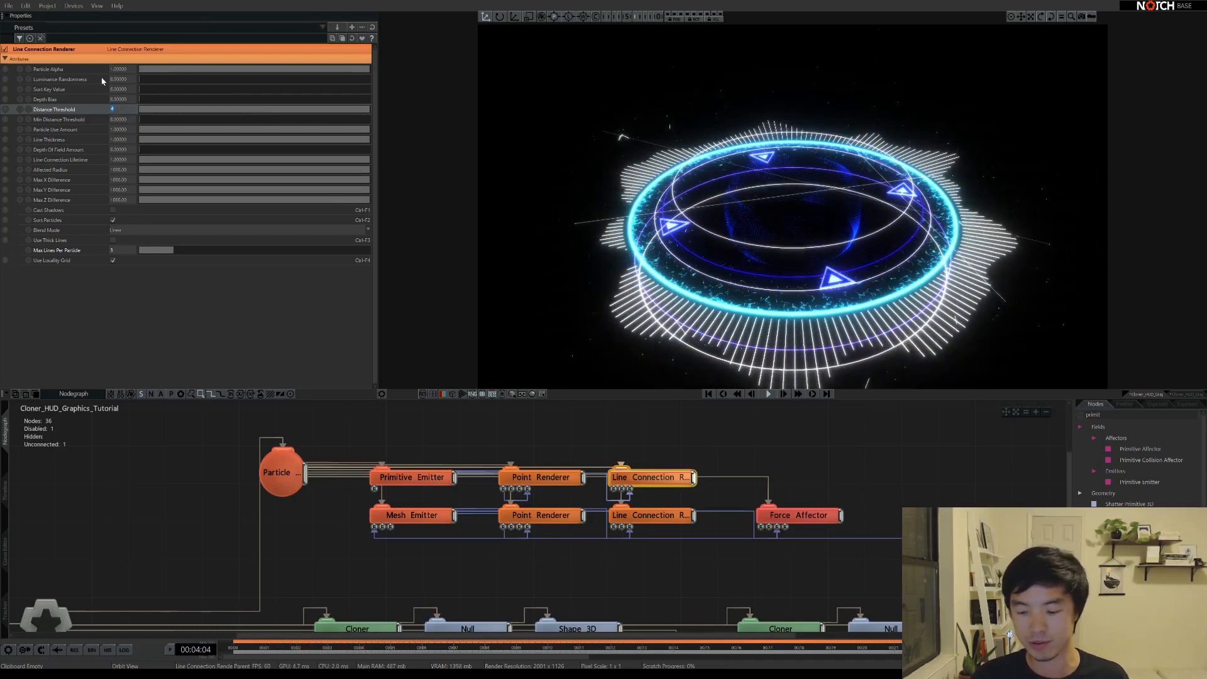
{"action": "left_click", "coordinate": [113, 261]}
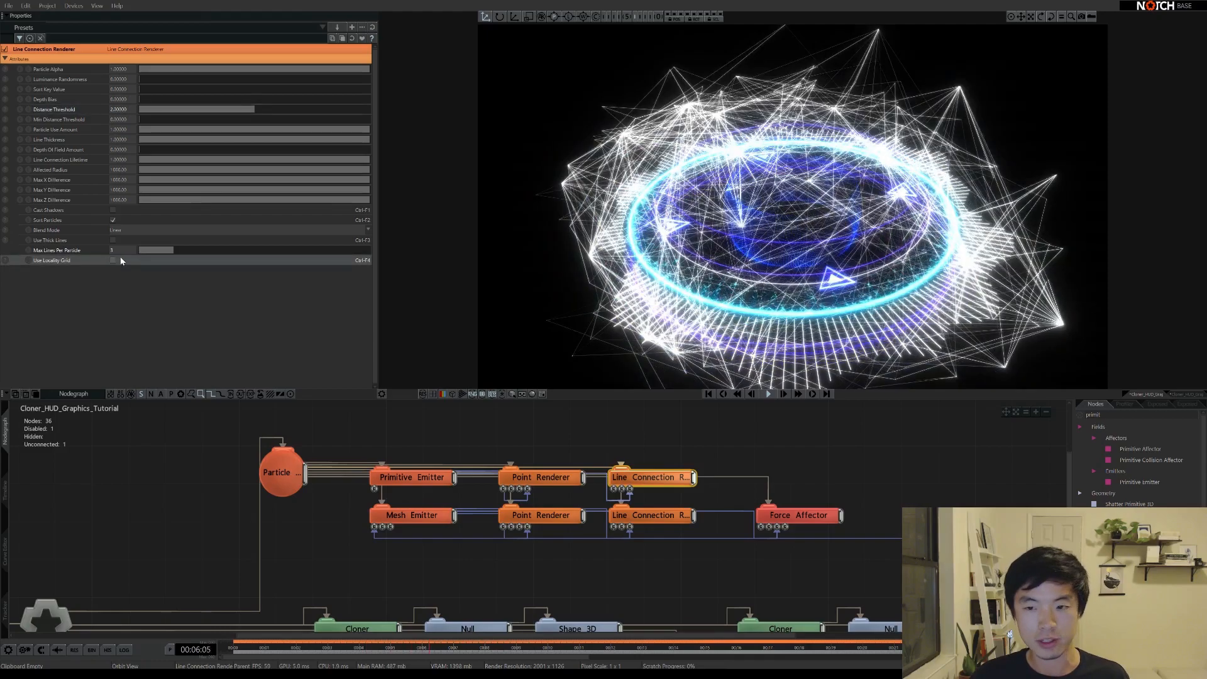
{"action": "mouse_move", "coordinate": [758, 273]}
{"action": "middle_mouse_down"}
{"action": "mouse_move", "coordinate": [762, 213]}
{"action": "mouse_move", "coordinate": [751, 255]}
{"action": "middle_mouse_up"}
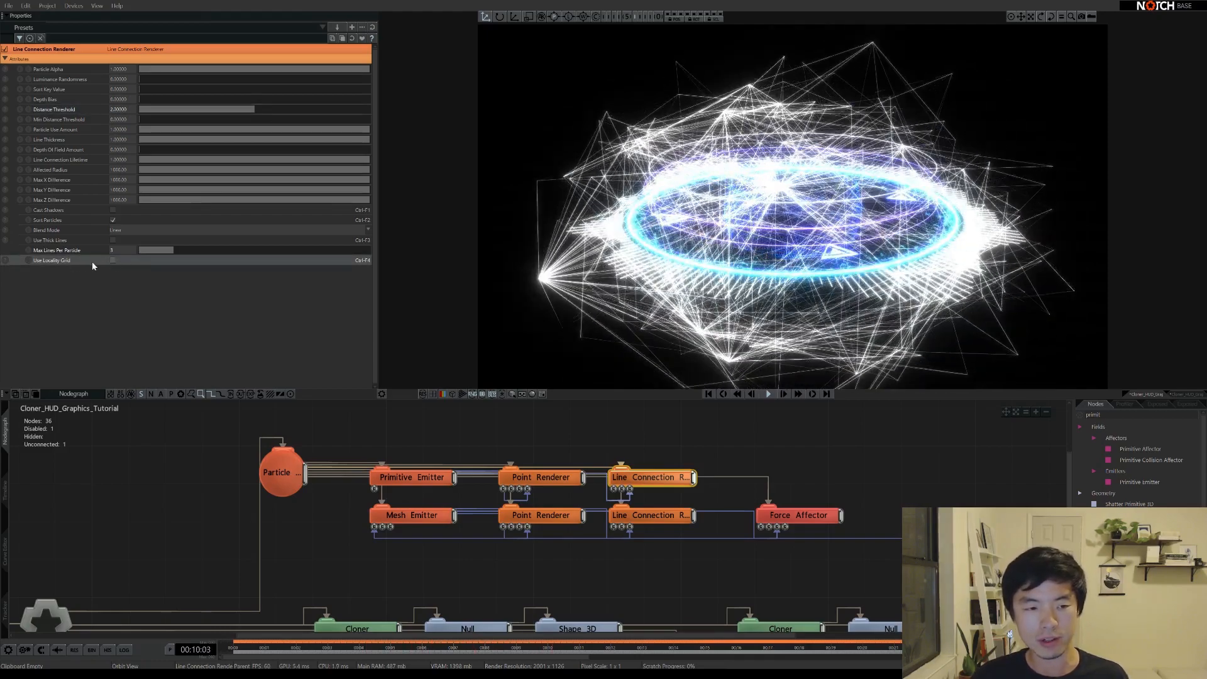
{"action": "left_click", "coordinate": [193, 111]}
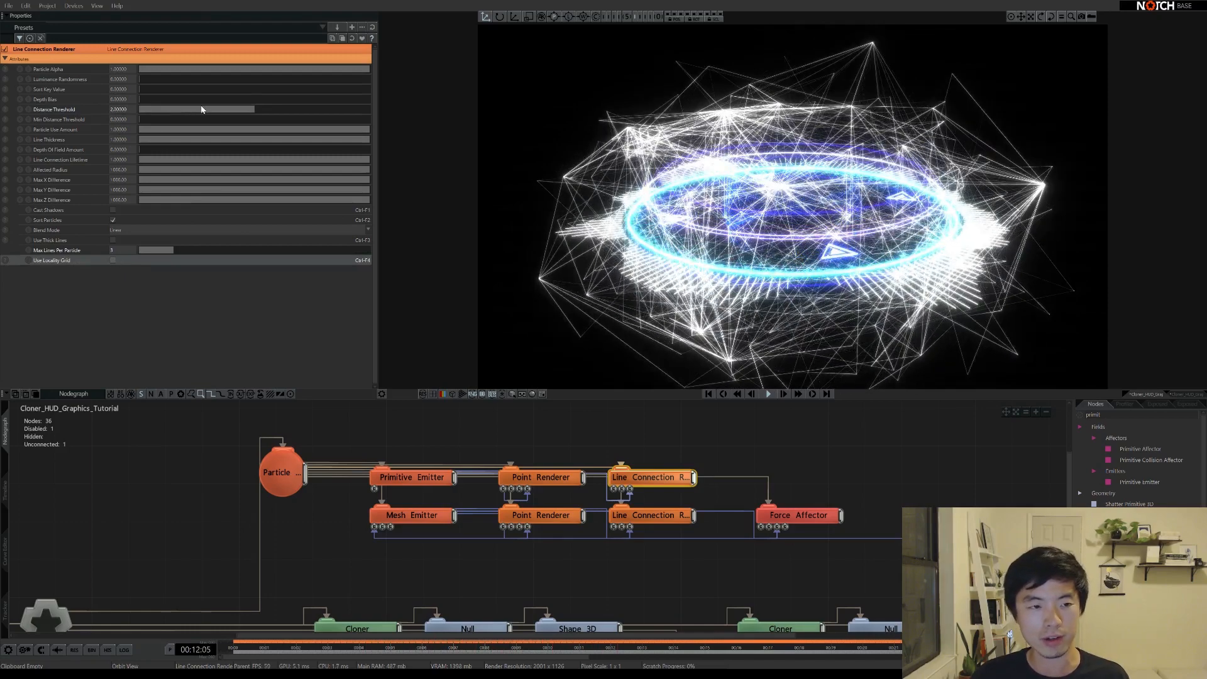
{"action": "left_click_drag", "start_coordinate": [193, 110], "coordinate": [155, 109]}
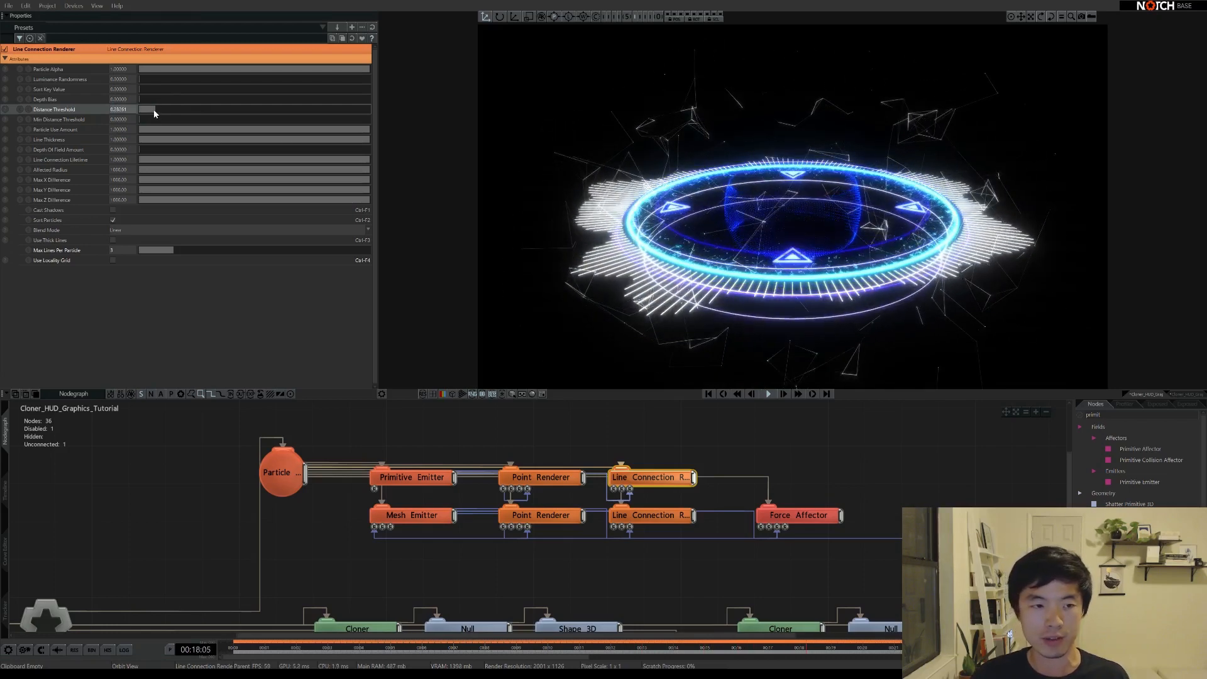
{"action": "left_click_drag", "start_coordinate": [154, 114], "coordinate": [159, 114]}
Set Max Lines Per Particle to 1 and Distance Threshold to 0.4
{"action": "double_click", "coordinate": [112, 250]}
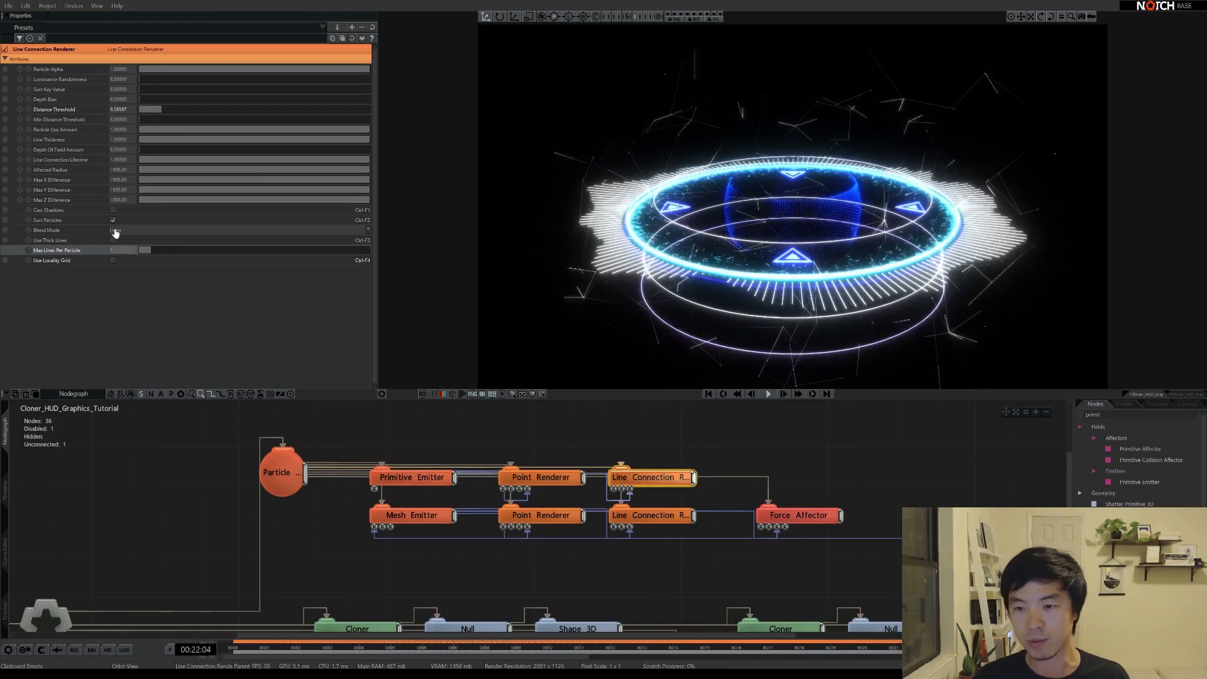
{"action": "type", "text": "1"}
{"action": "key", "text": "Return"}
{"action": "left_click_drag", "start_coordinate": [799, 243], "coordinate": [738, 253]}
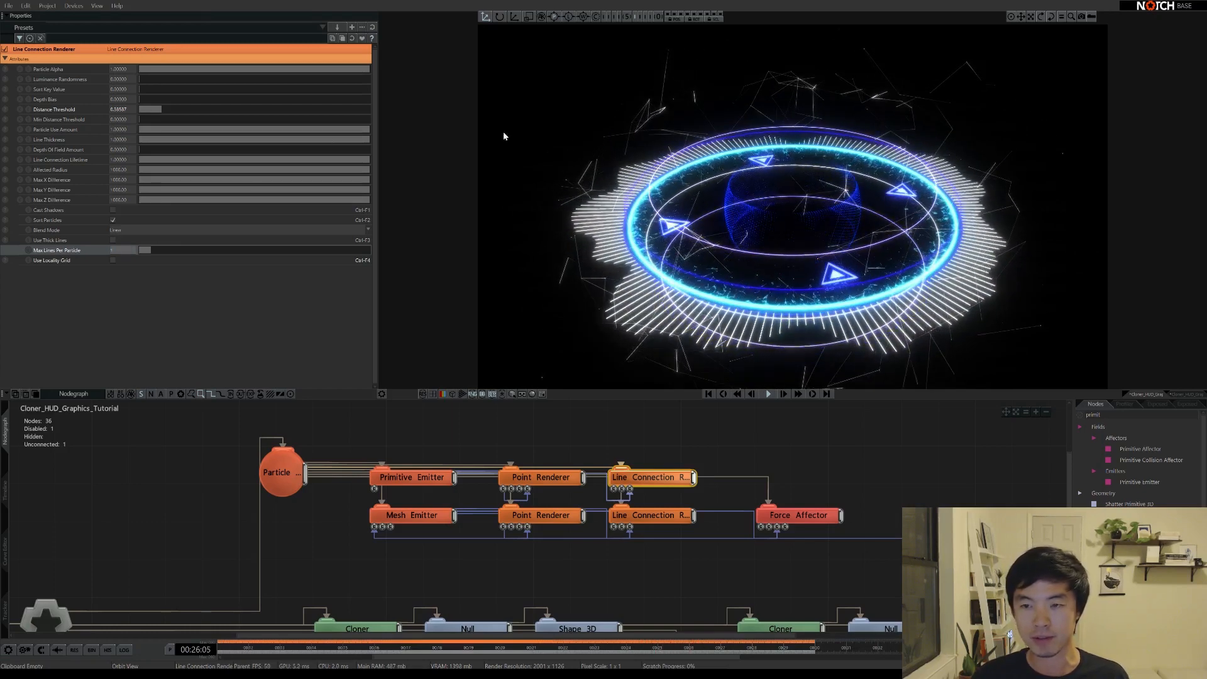
{"action": "double_click", "coordinate": [125, 110]}
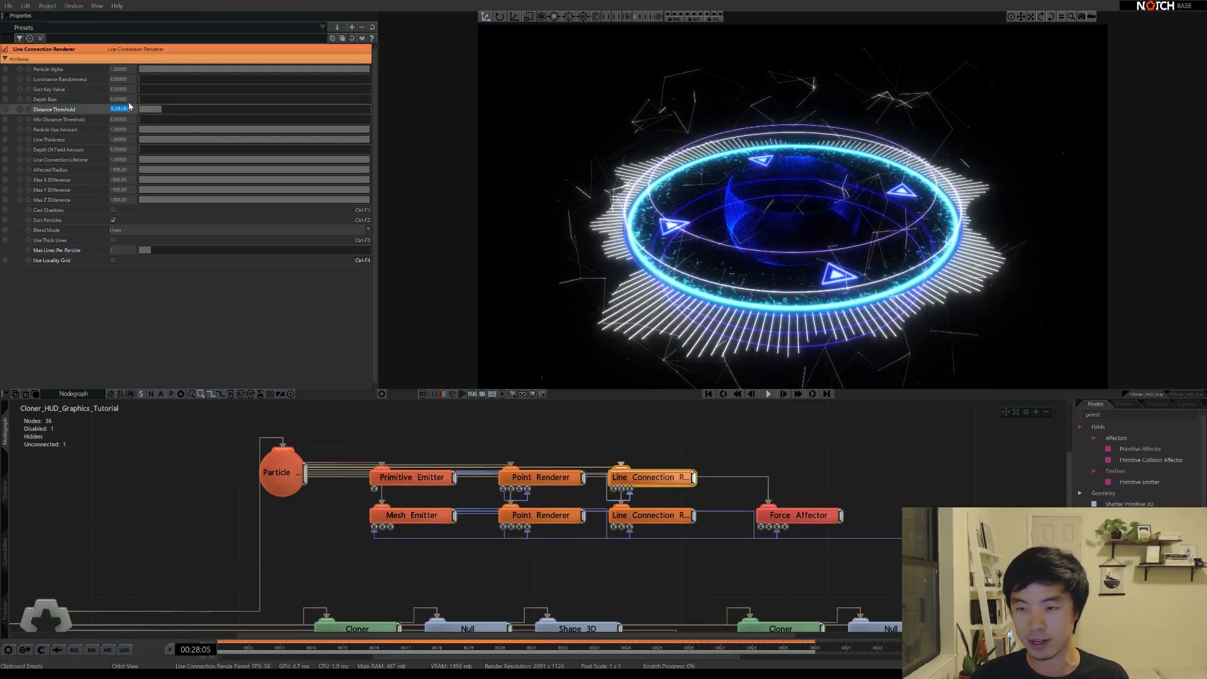
{"action": "type", "text": "0.4"}
{"action": "key", "text": "Return"}
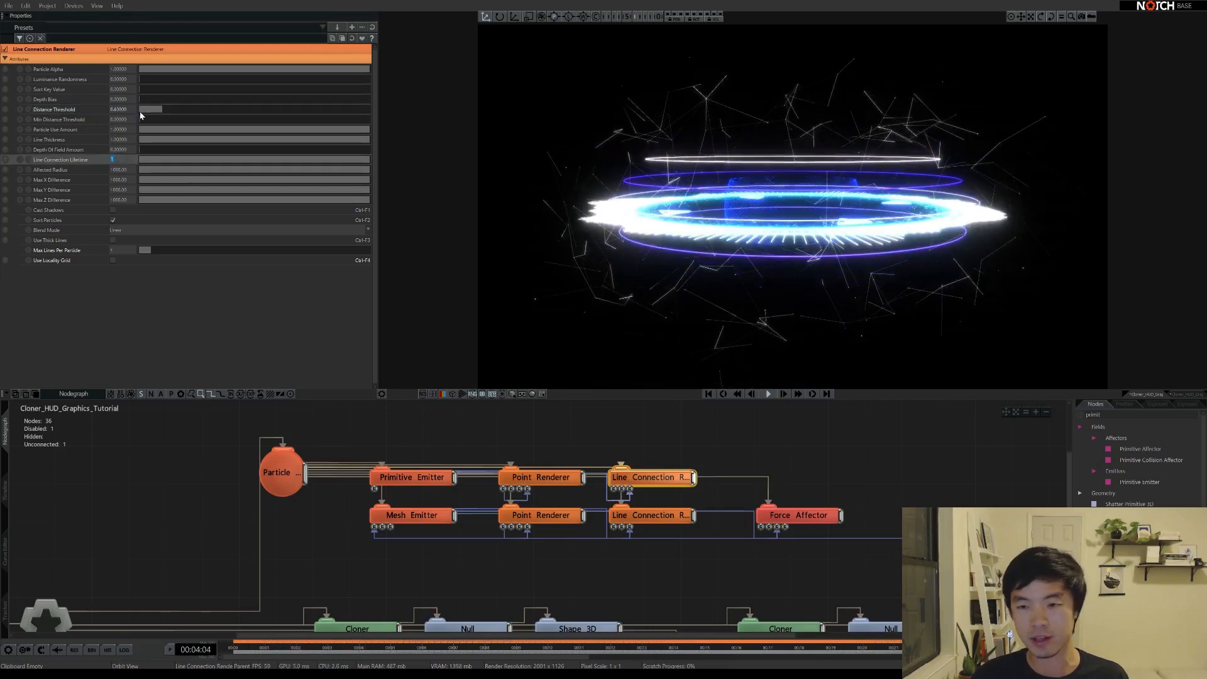
Set the web renderer's Line Connection Lifetime to 20
{"action": "type", "text": "10"}
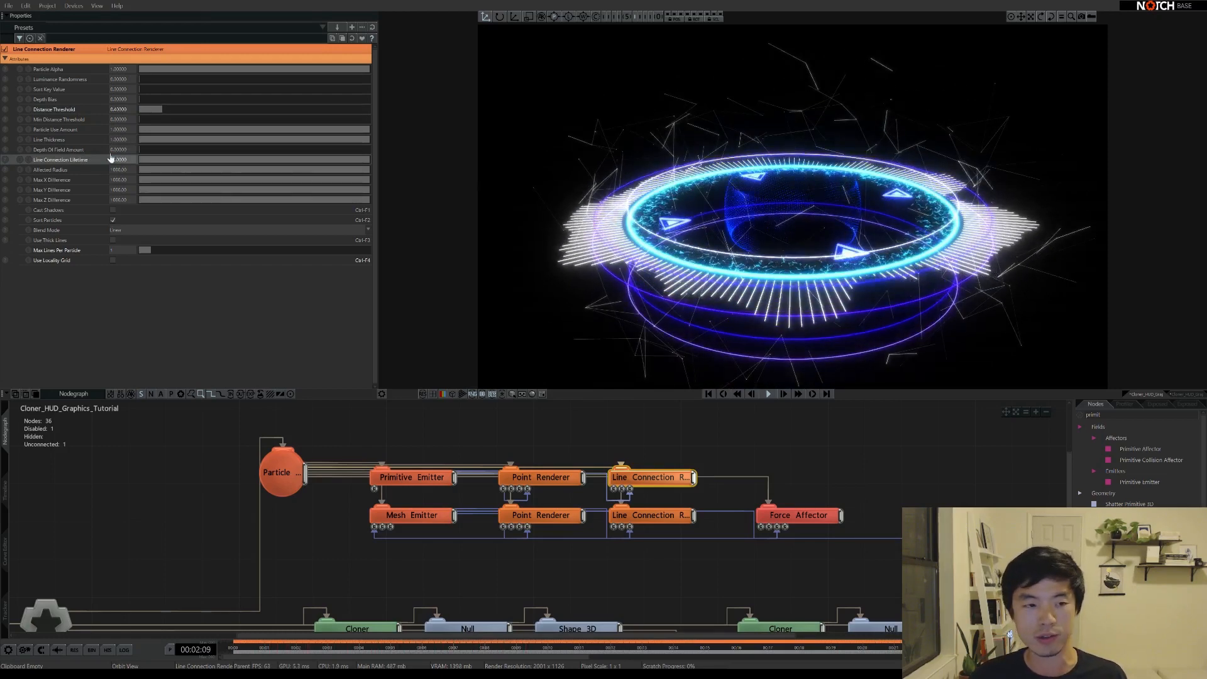
{"action": "left_click", "coordinate": [112, 157]}
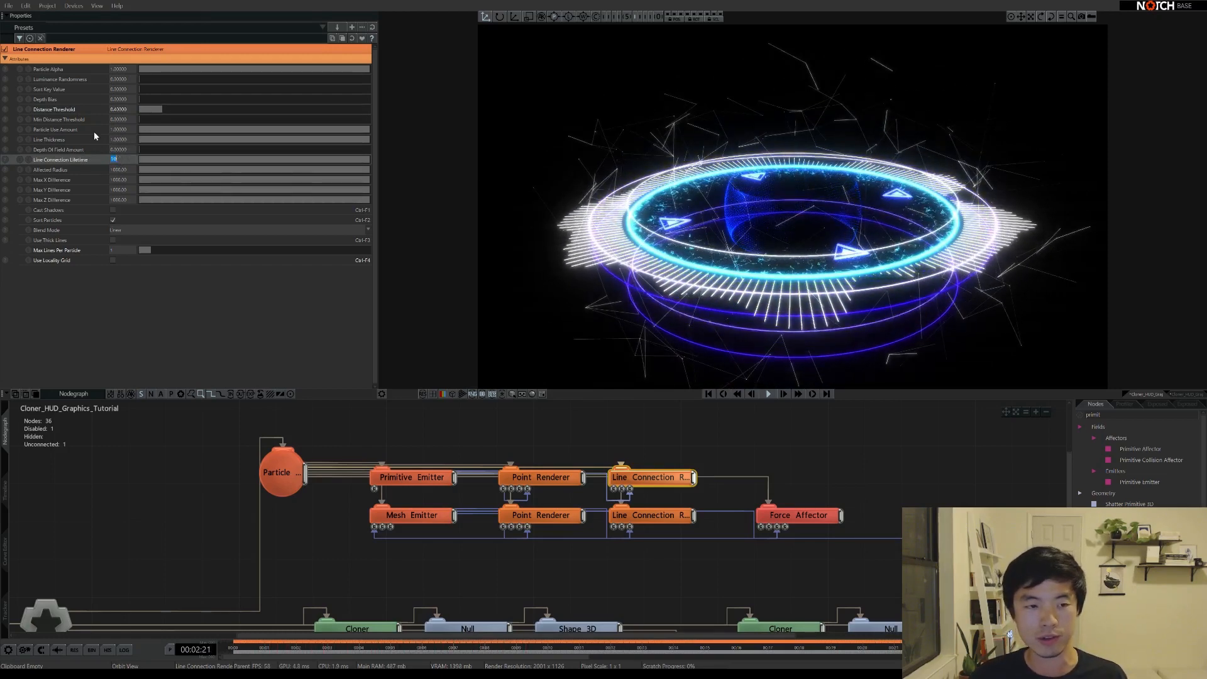
{"action": "type", "text": "20"}
{"action": "key", "text": "Return"}
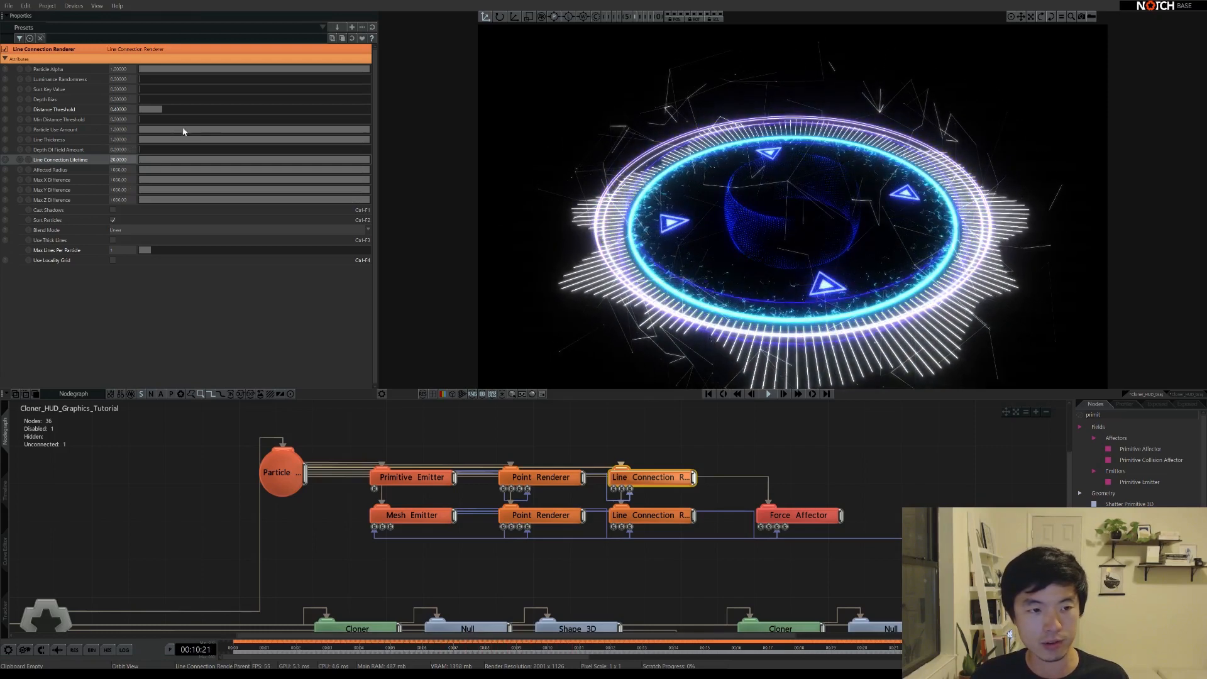
Adjust Particle Use Amount to about 0.19, then bring up the Particle Root settings
{"action": "left_click_drag", "start_coordinate": [249, 131], "coordinate": [167, 129]}
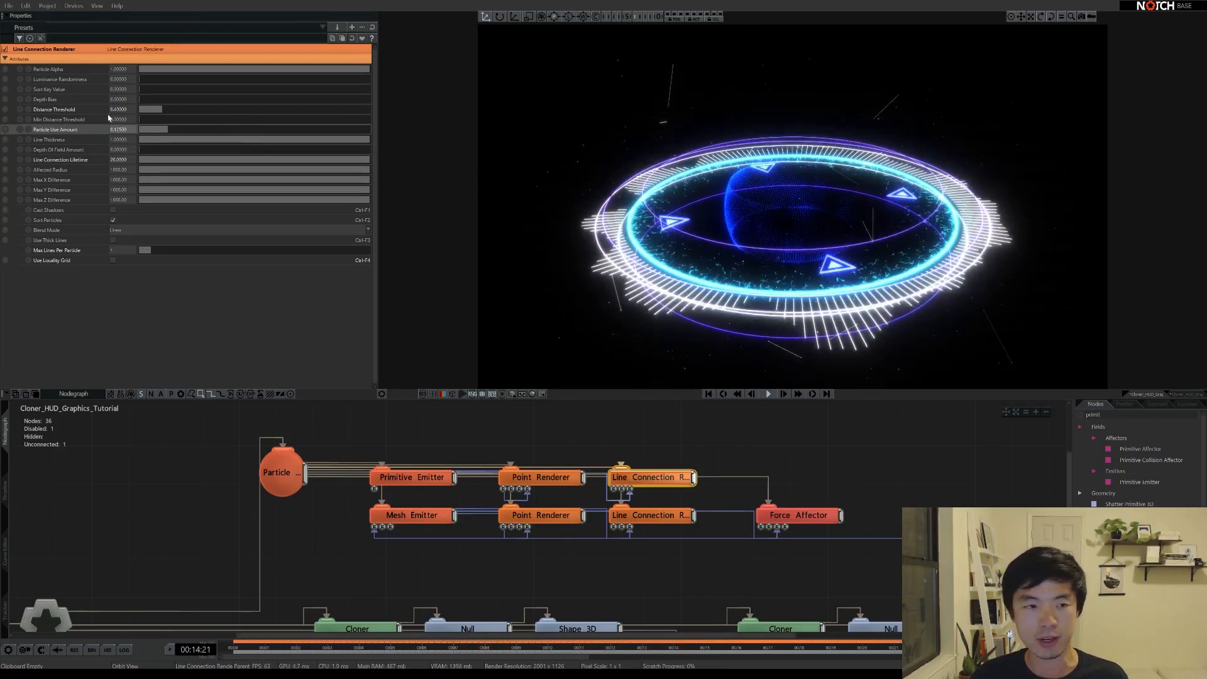
{"action": "left_click_drag", "start_coordinate": [168, 129], "coordinate": [183, 130]}
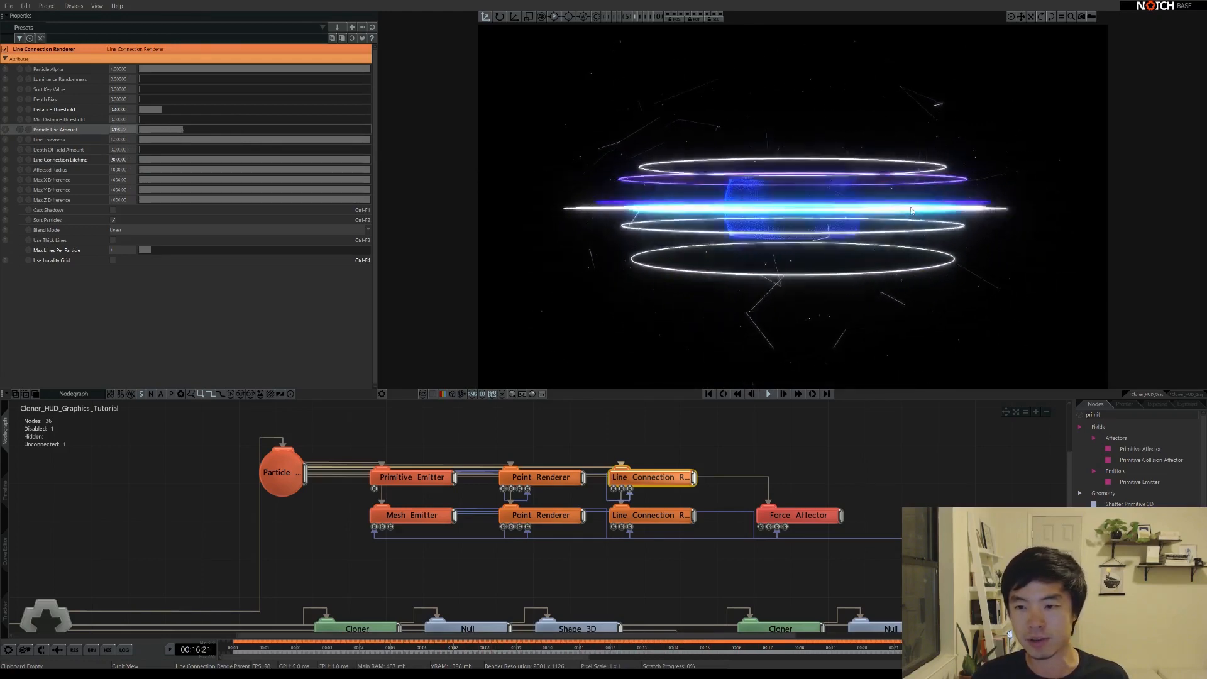
{"action": "right_click_drag", "start_coordinate": [930, 211], "coordinate": [824, 267]}
{"action": "right_click_drag", "start_coordinate": [903, 202], "coordinate": [644, 274]}
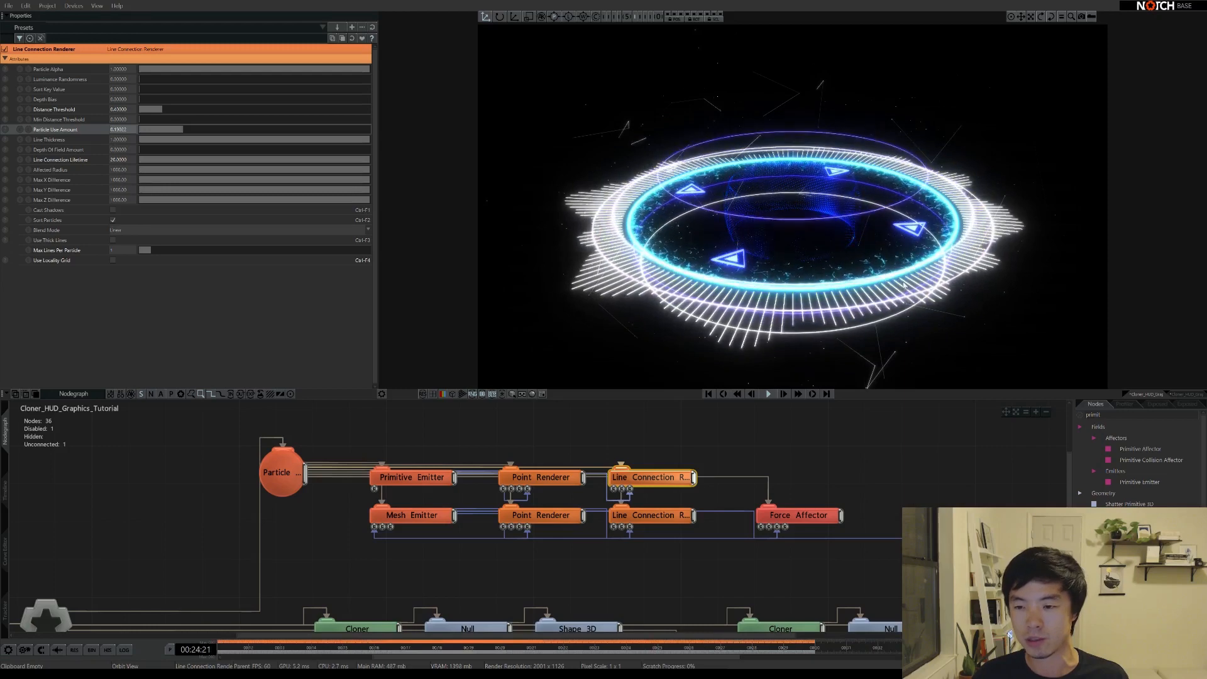
{"action": "right_click_drag", "start_coordinate": [801, 228], "coordinate": [793, 247]}
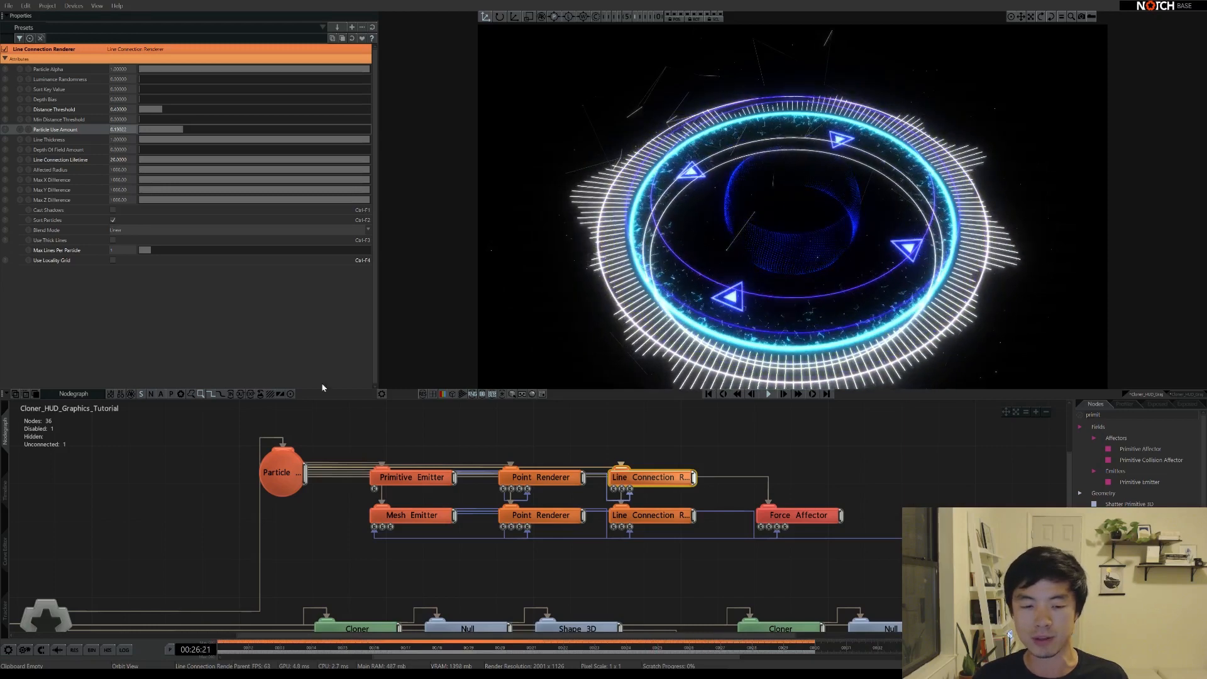
{"action": "left_click", "coordinate": [292, 491]}
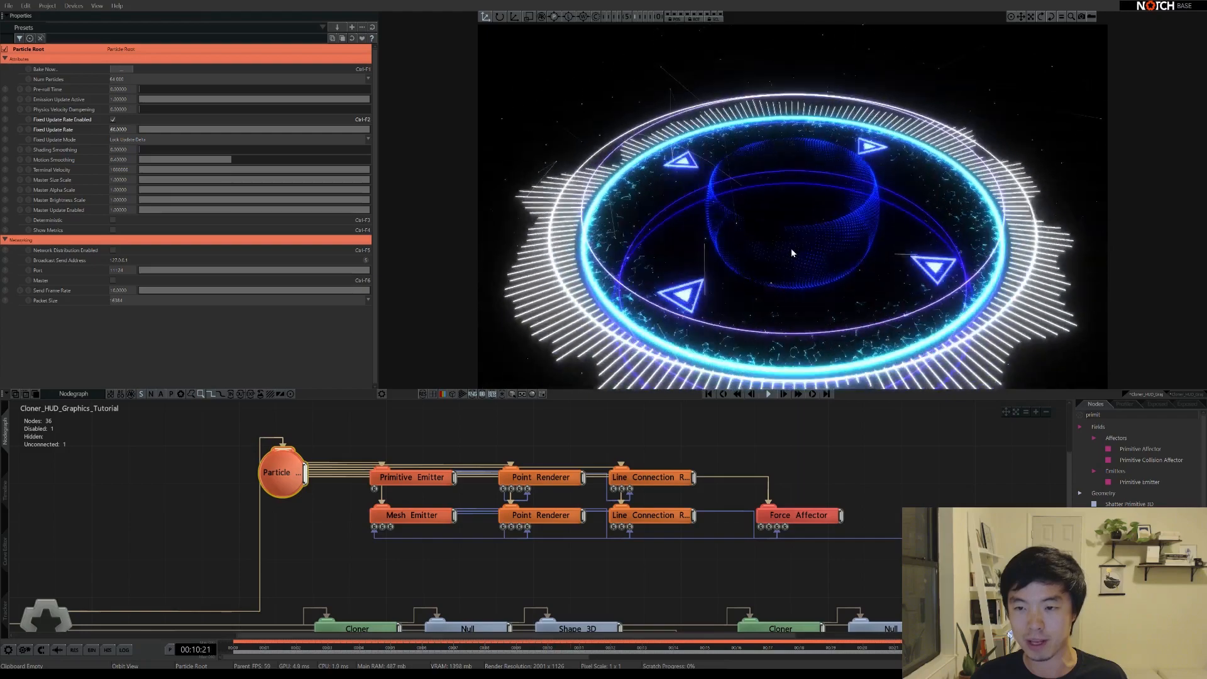
Add a Text node to the node graph and show its properties
{"action": "middle_click_drag", "start_coordinate": [964, 484], "coordinate": [676, 459]}
{"action": "scroll", "coordinate": [812, 483], "scroll_direction": "down", "scroll_amount": 2}
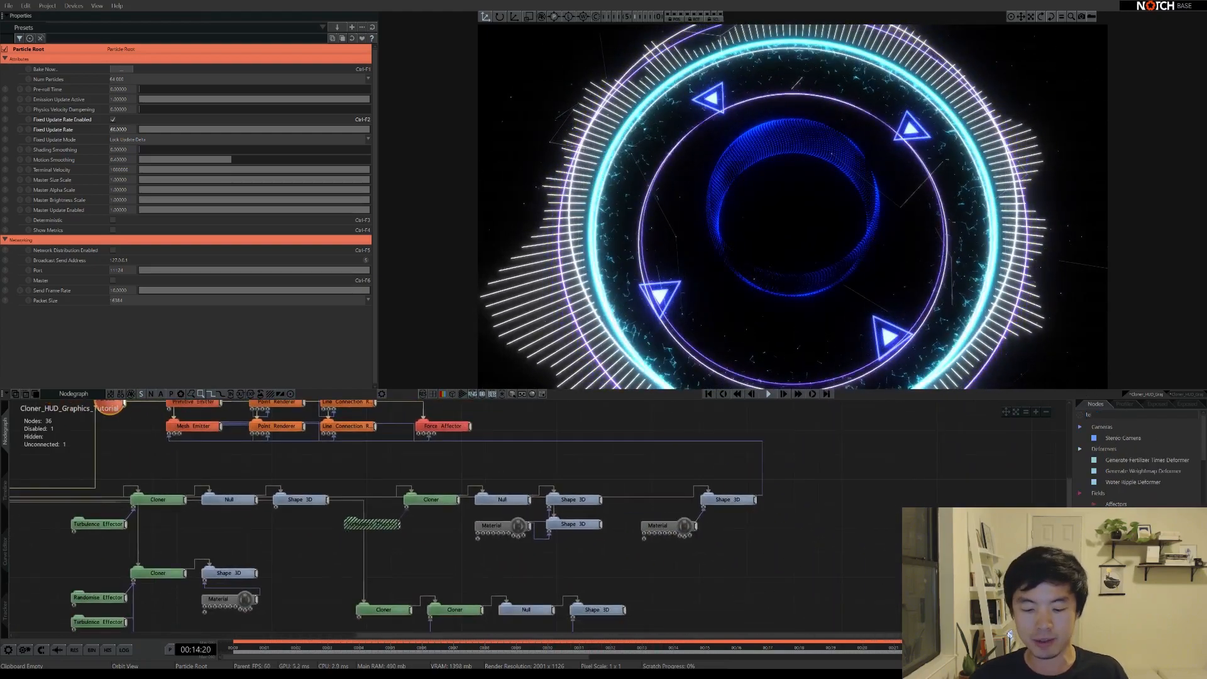
{"action": "type", "text": "xt"}
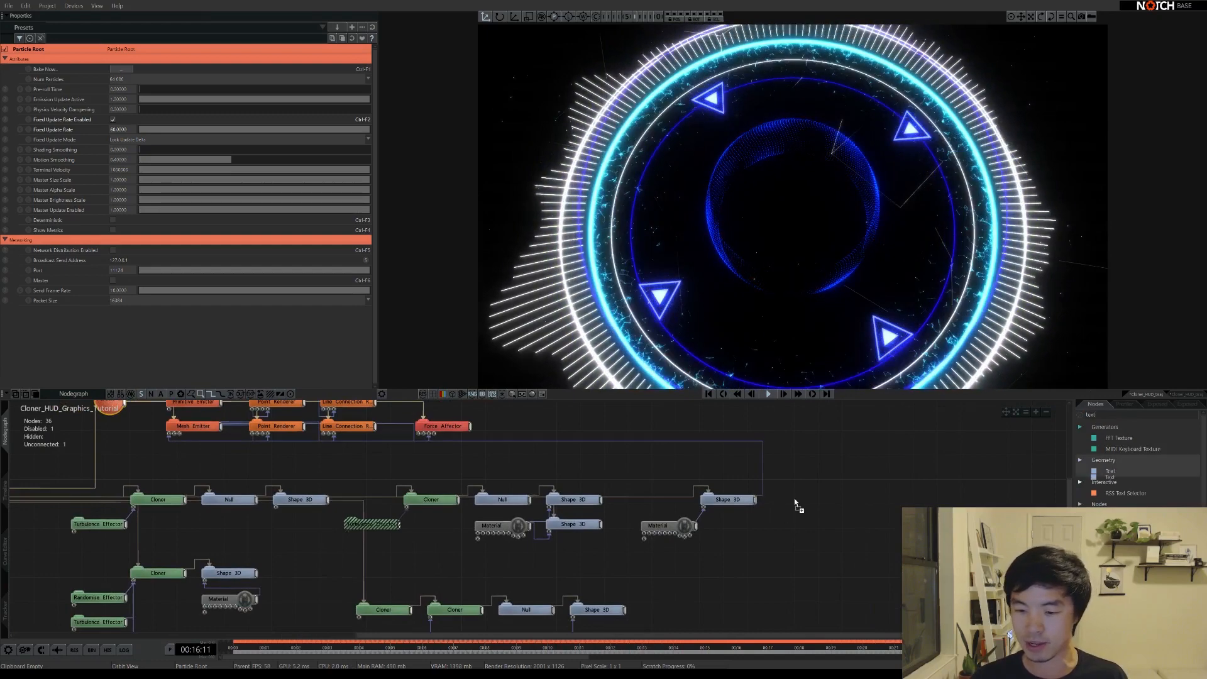
{"action": "left_click_drag", "start_coordinate": [794, 498], "coordinate": [811, 503]}
{"action": "left_click", "coordinate": [835, 483]}
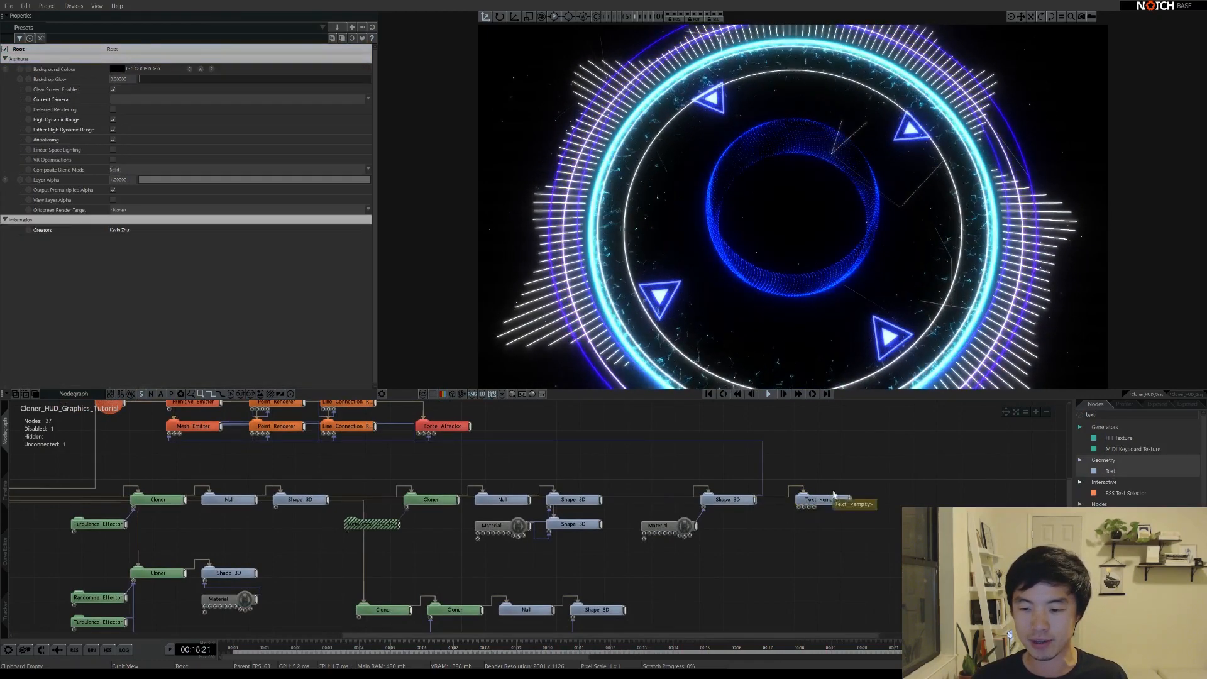
Make the text read DONE in Exo2-Light, centre-justified, with a smaller Size Scale
{"action": "left_click", "coordinate": [833, 497]}
{"action": "left_click", "coordinate": [131, 207]}
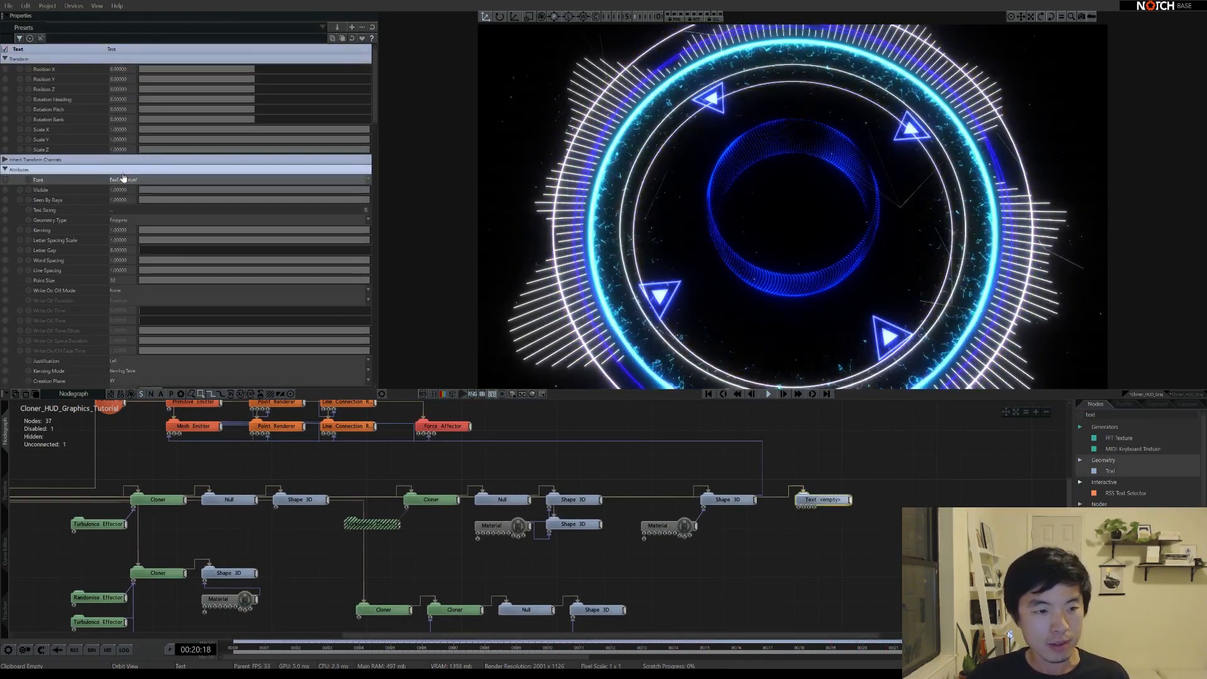
{"action": "type", "text": "DONE"}
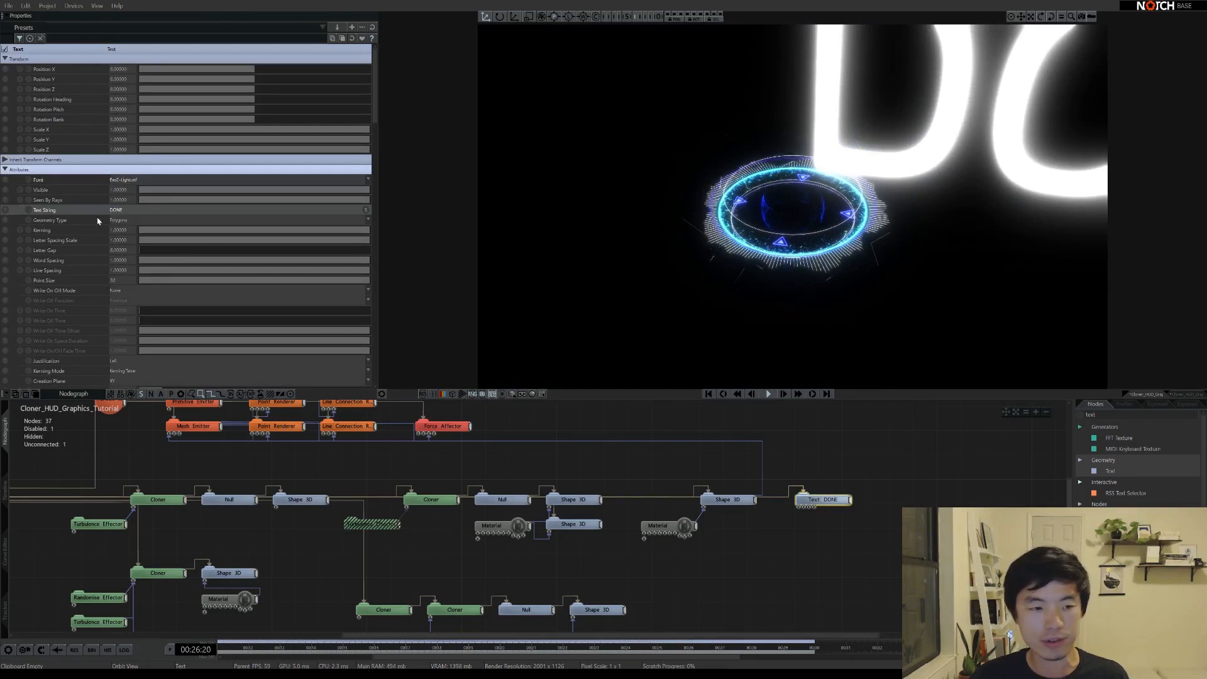
{"action": "left_click", "coordinate": [122, 382]}
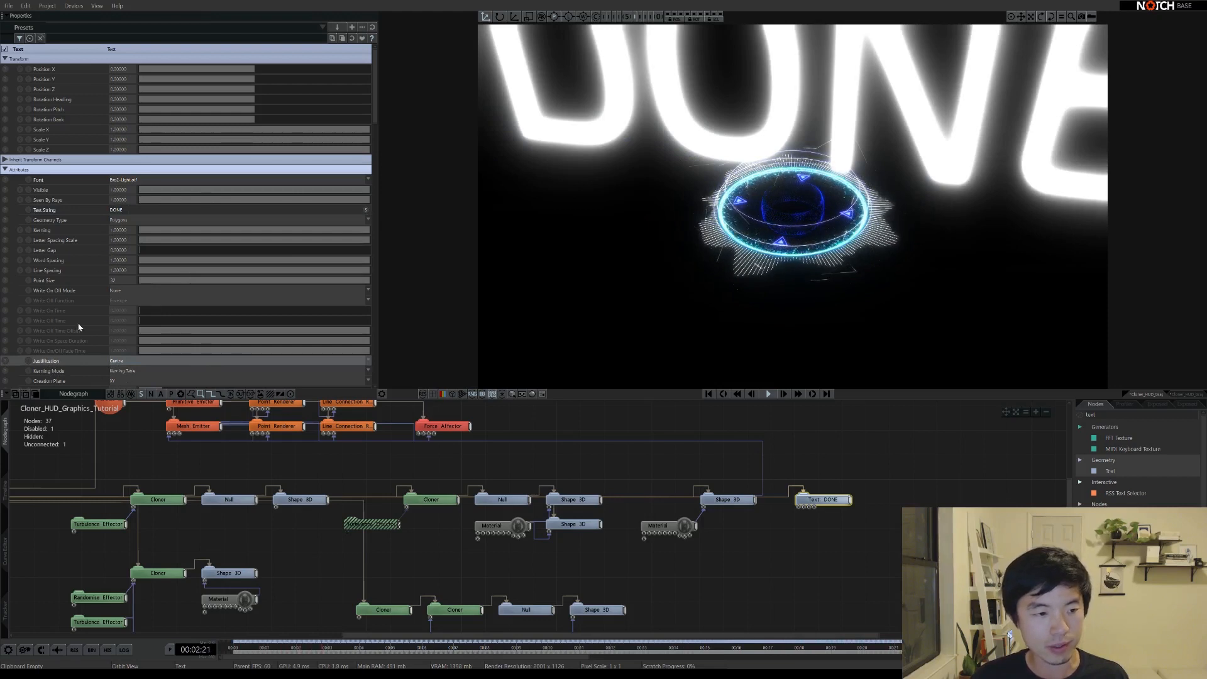
{"action": "scroll", "coordinate": [98, 311], "scroll_direction": "down", "scroll_amount": 3}
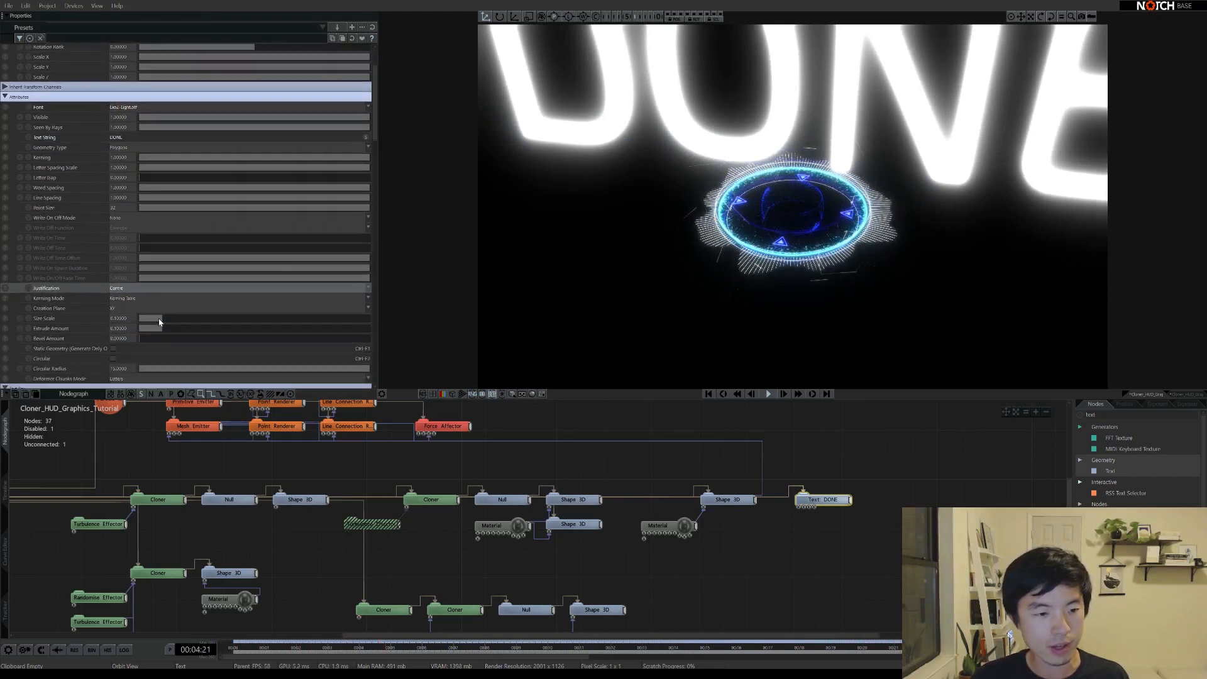
{"action": "left_click_drag", "start_coordinate": [159, 322], "coordinate": [141, 324]}
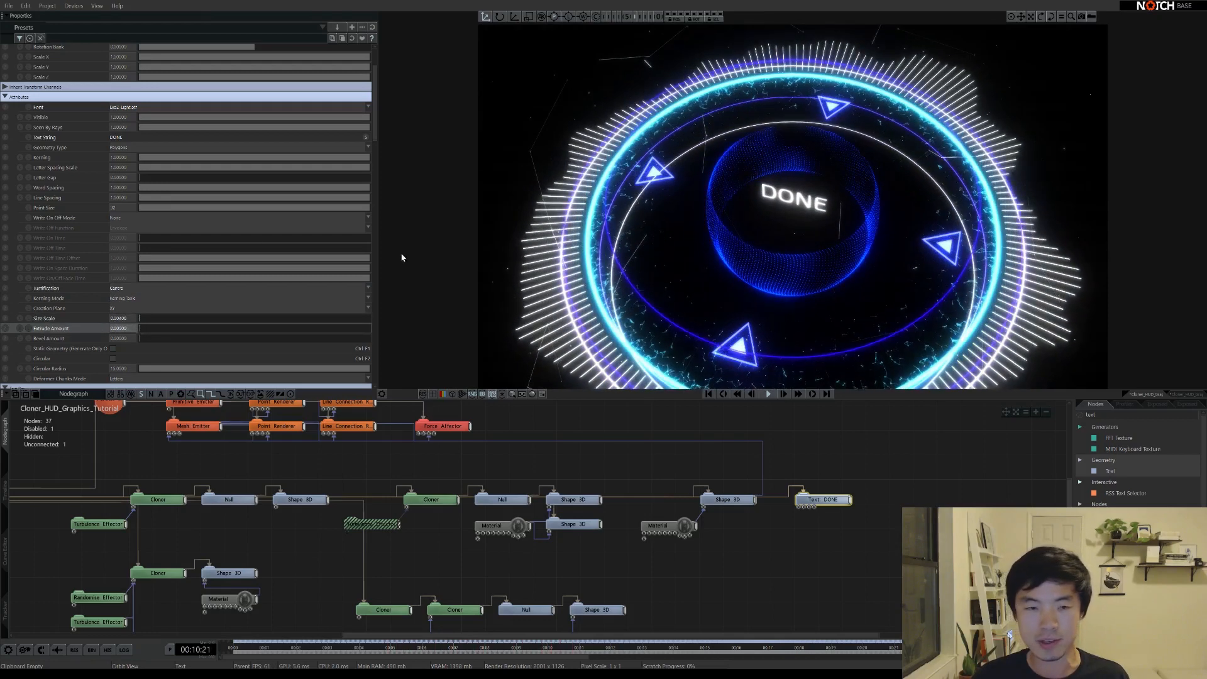
{"action": "scroll", "coordinate": [94, 220], "scroll_direction": "up", "scroll_amount": 3}
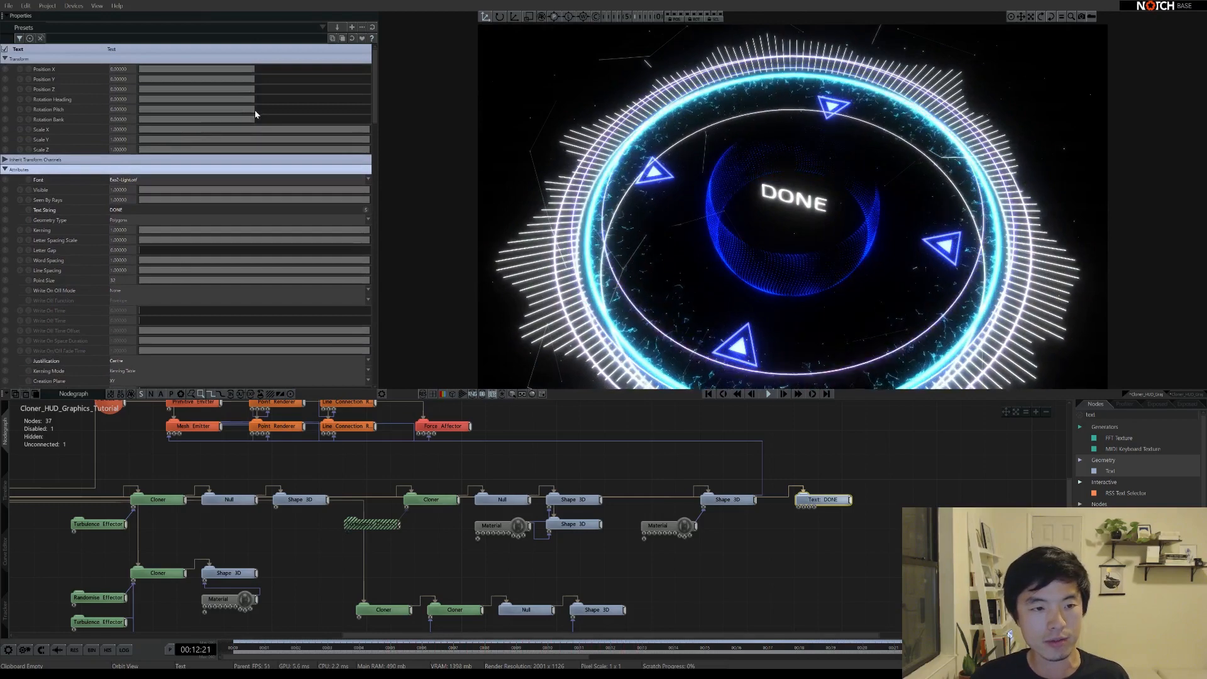
Set the DONE text's Rotation Pitch to 90 degrees
{"action": "left_click_drag", "start_coordinate": [256, 114], "coordinate": [313, 110]}
{"action": "left_click", "coordinate": [120, 108]}
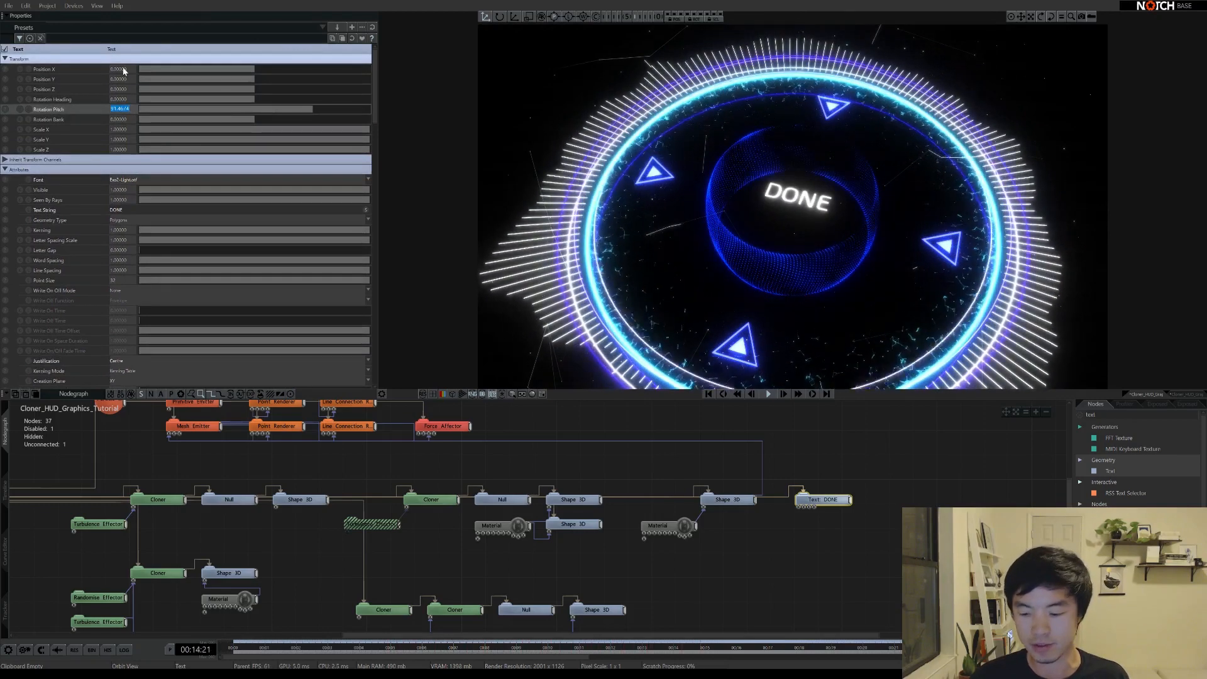
{"action": "type", "text": "-90"}
{"action": "key", "text": "Return"}
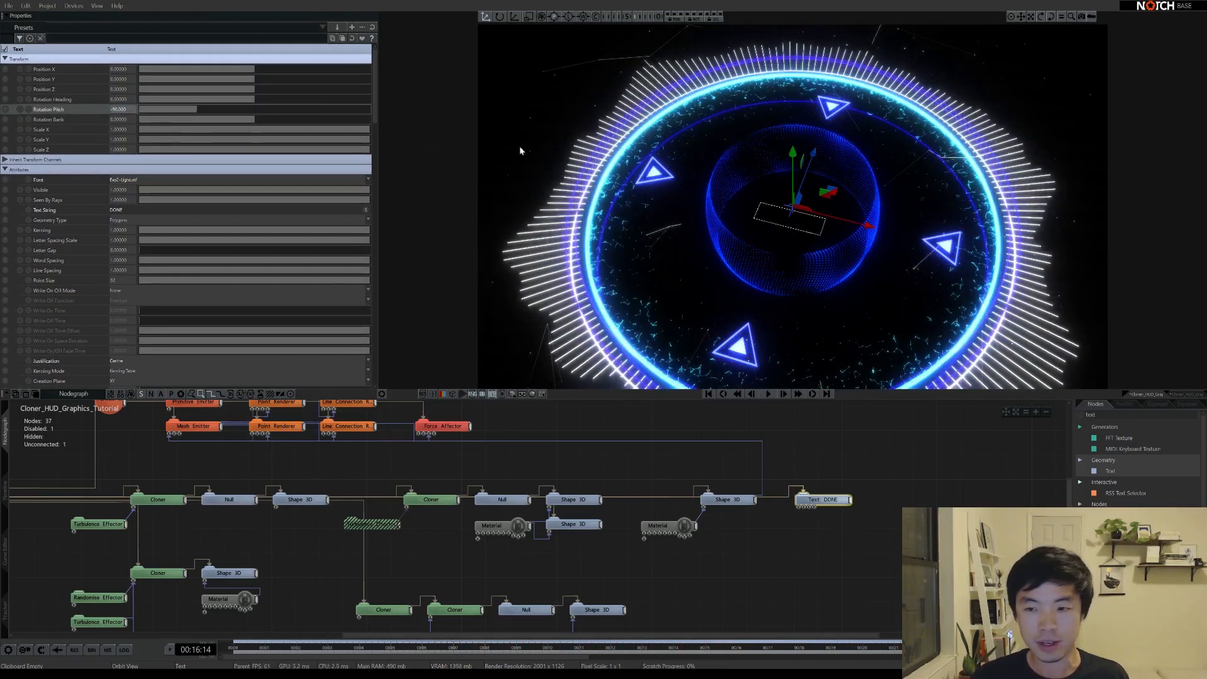
{"action": "left_click_drag", "start_coordinate": [815, 226], "coordinate": [785, 247]}
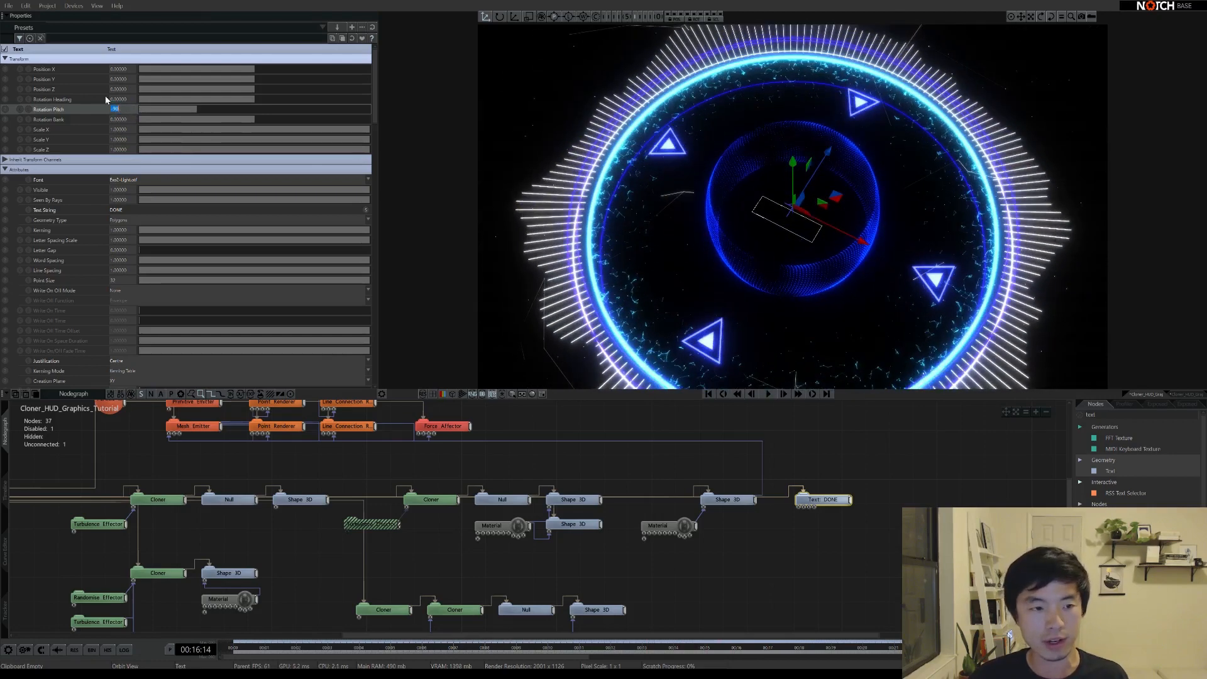
{"action": "type", "text": "90"}
{"action": "key", "text": "Return"}
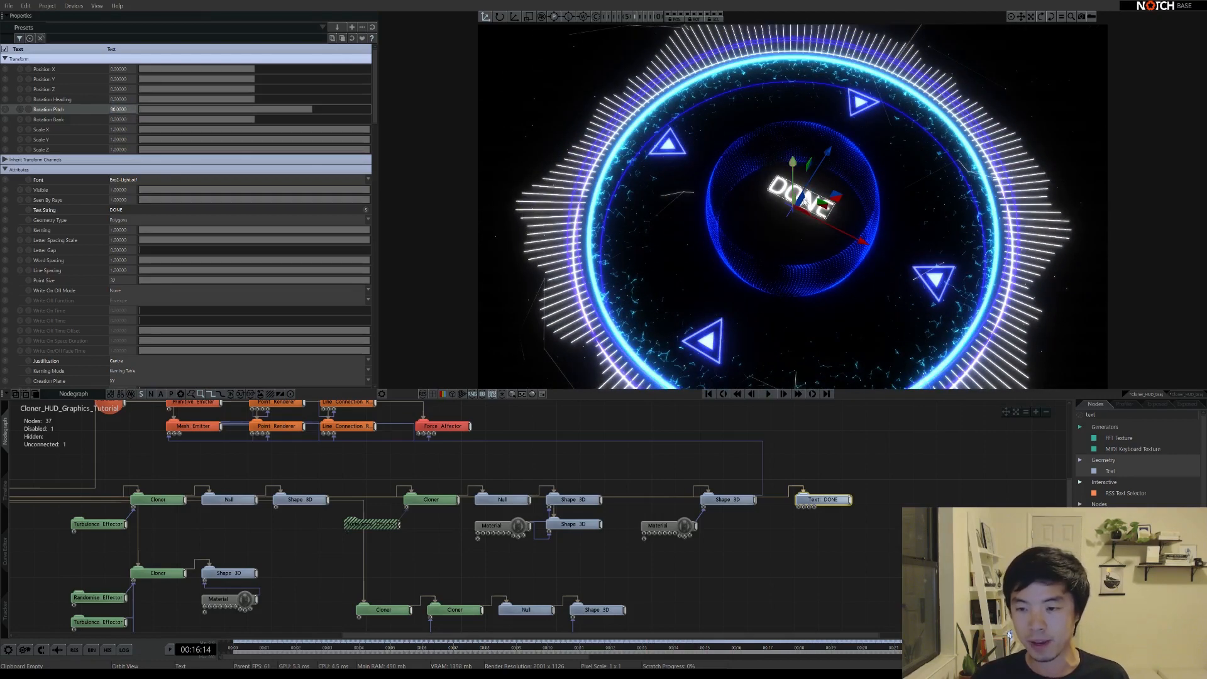
Orbit and zoom the viewport to check DONE sits level inside the ring
{"action": "left_click_drag", "start_coordinate": [804, 192], "coordinate": [824, 162]}
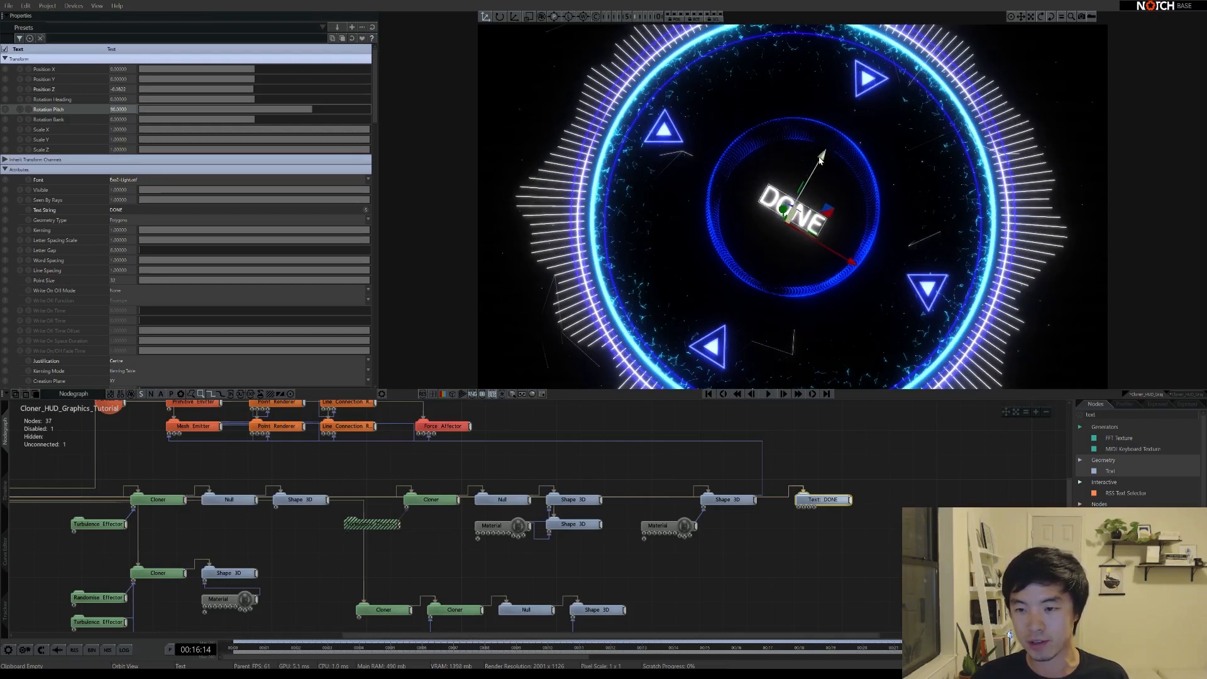
{"action": "left_click", "coordinate": [900, 306]}
{"action": "left_click_drag", "start_coordinate": [901, 306], "coordinate": [817, 288]}
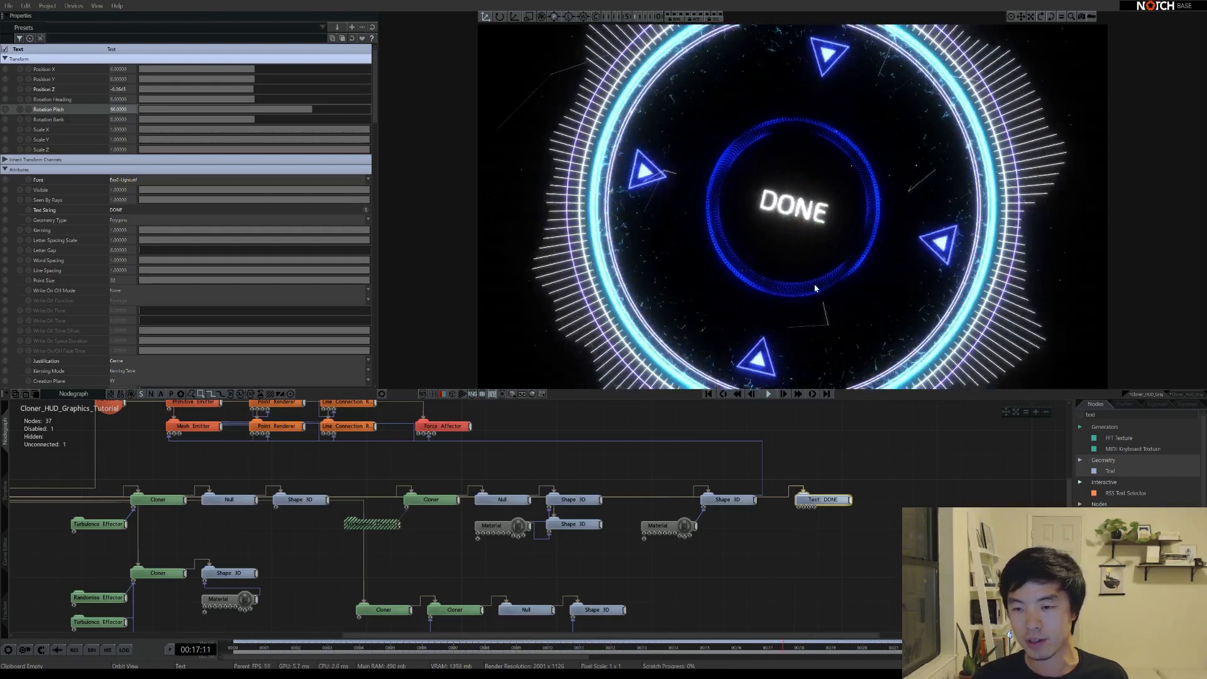
{"action": "scroll", "coordinate": [774, 256], "scroll_direction": "down", "scroll_amount": 5}
{"action": "scroll", "coordinate": [851, 251], "scroll_direction": "up", "scroll_amount": 3}
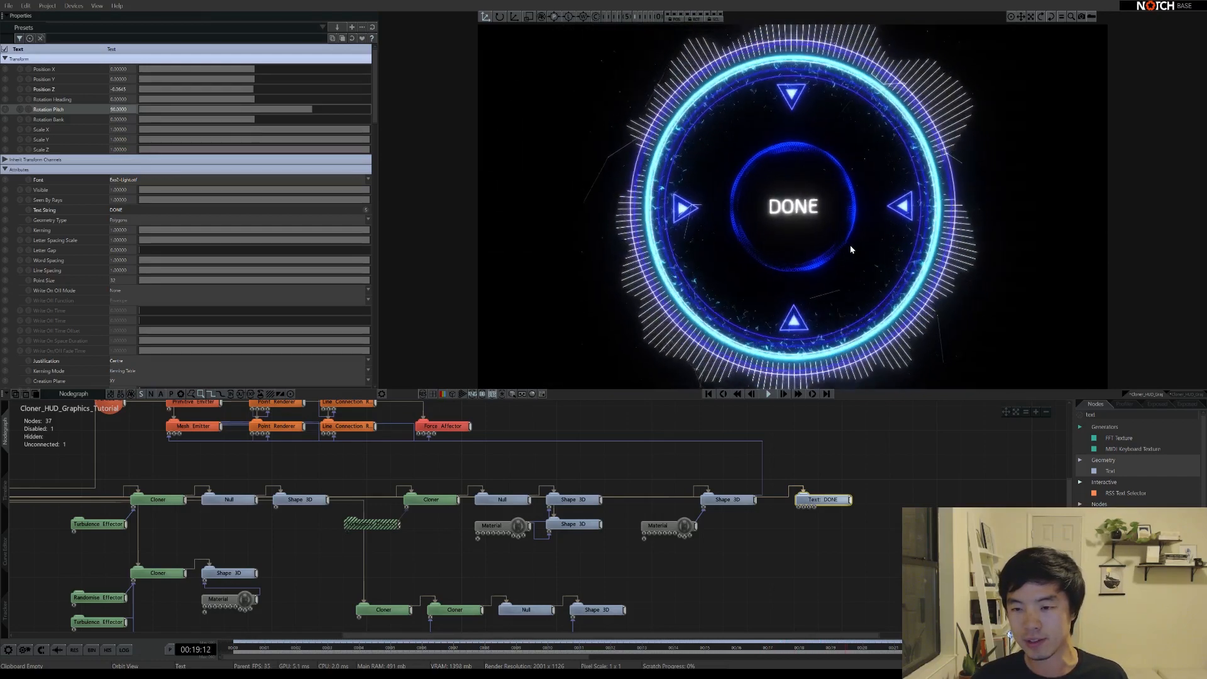
{"action": "left_click_drag", "start_coordinate": [825, 206], "coordinate": [800, 217]}
{"action": "middle_click_drag", "start_coordinate": [333, 457], "coordinate": [732, 451]}
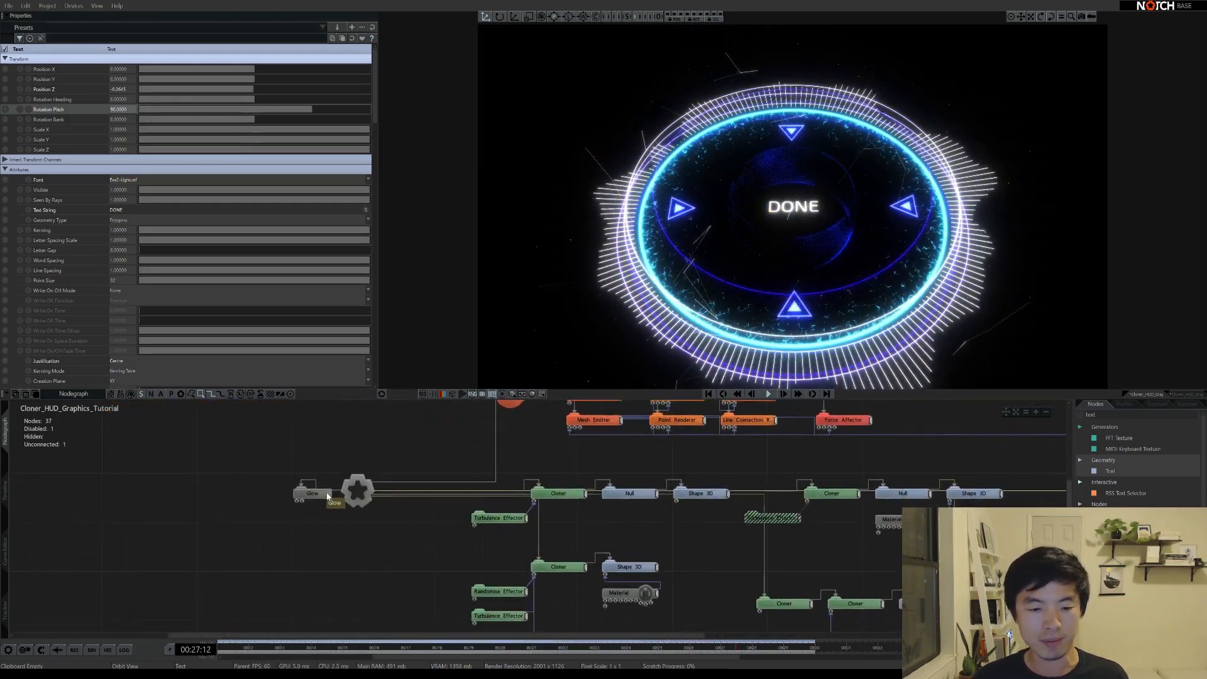
Lower the Glow threshold and add a Film Grading node below Glow
{"action": "left_click", "coordinate": [261, 492]}
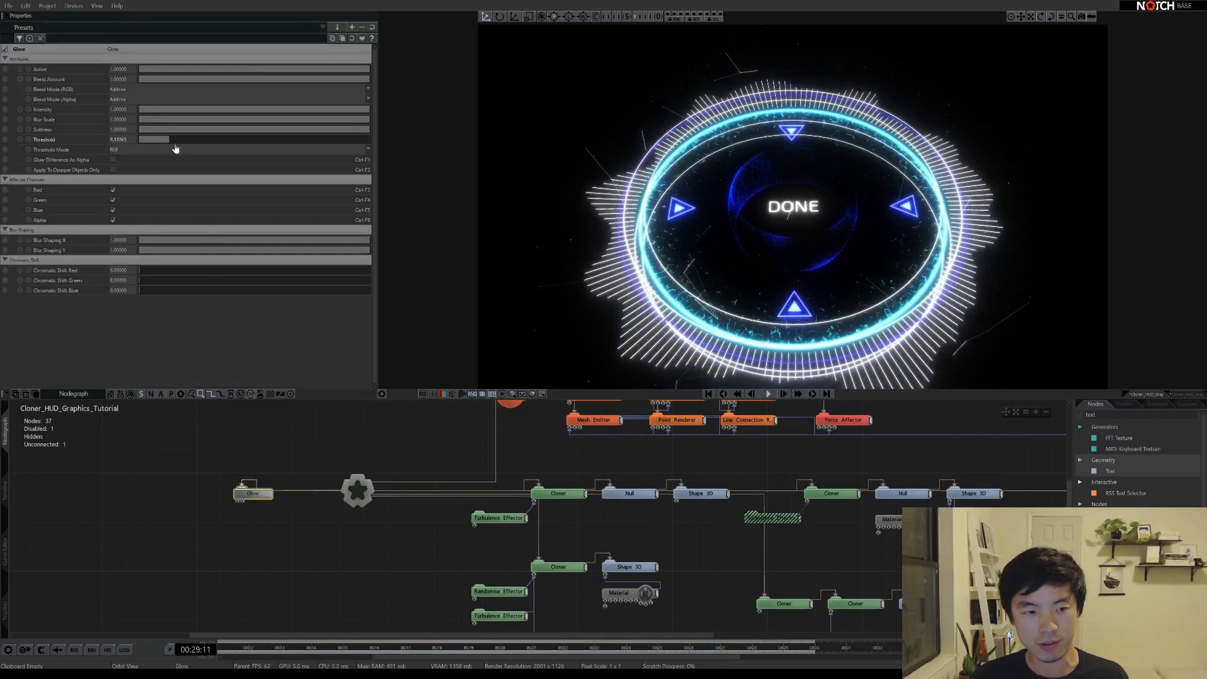
{"action": "mouse_move", "coordinate": [161, 141]}
{"action": "left_mouse_down"}
{"action": "mouse_move", "coordinate": [146, 140]}
{"action": "mouse_move", "coordinate": [201, 140]}
{"action": "mouse_move", "coordinate": [145, 138]}
{"action": "mouse_move", "coordinate": [163, 139]}
{"action": "left_mouse_up"}
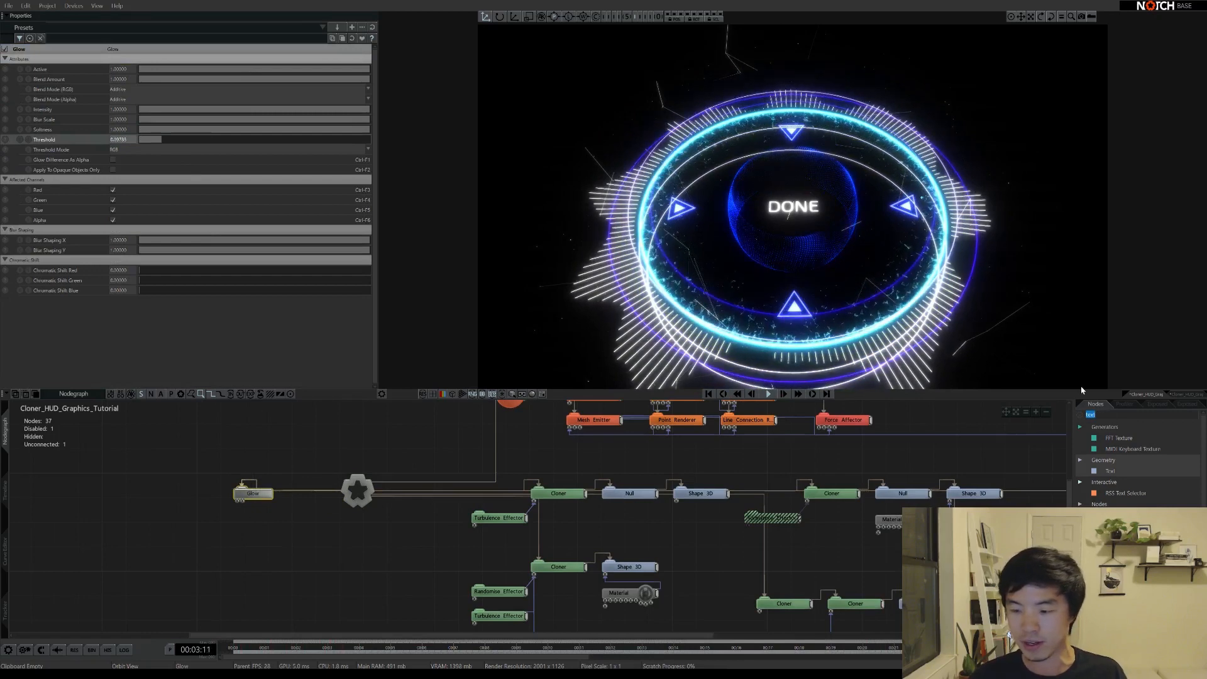
{"action": "type", "text": "Film"}
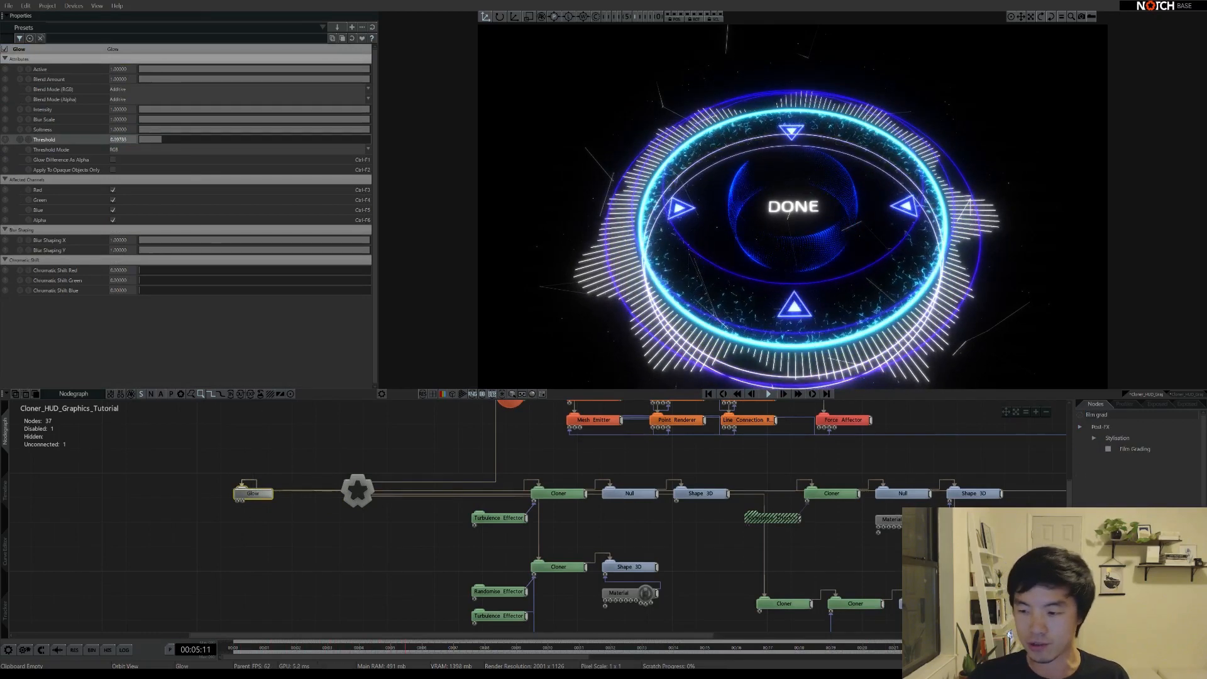
{"action": "left_click_drag", "start_coordinate": [1135, 449], "coordinate": [568, 495]}
{"action": "left_click_drag", "start_coordinate": [239, 519], "coordinate": [239, 520]}
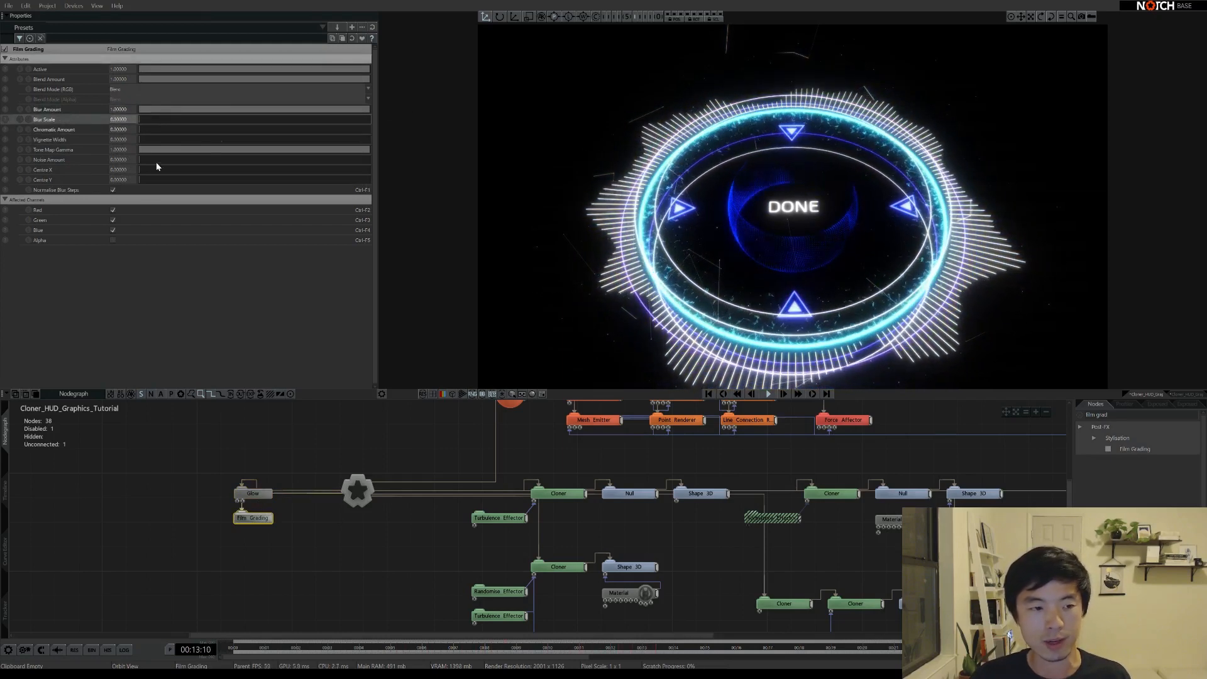
Raise the Film Grading Noise Amount to about 0.36 for visible film grain
{"action": "left_click_drag", "start_coordinate": [144, 162], "coordinate": [181, 160]}
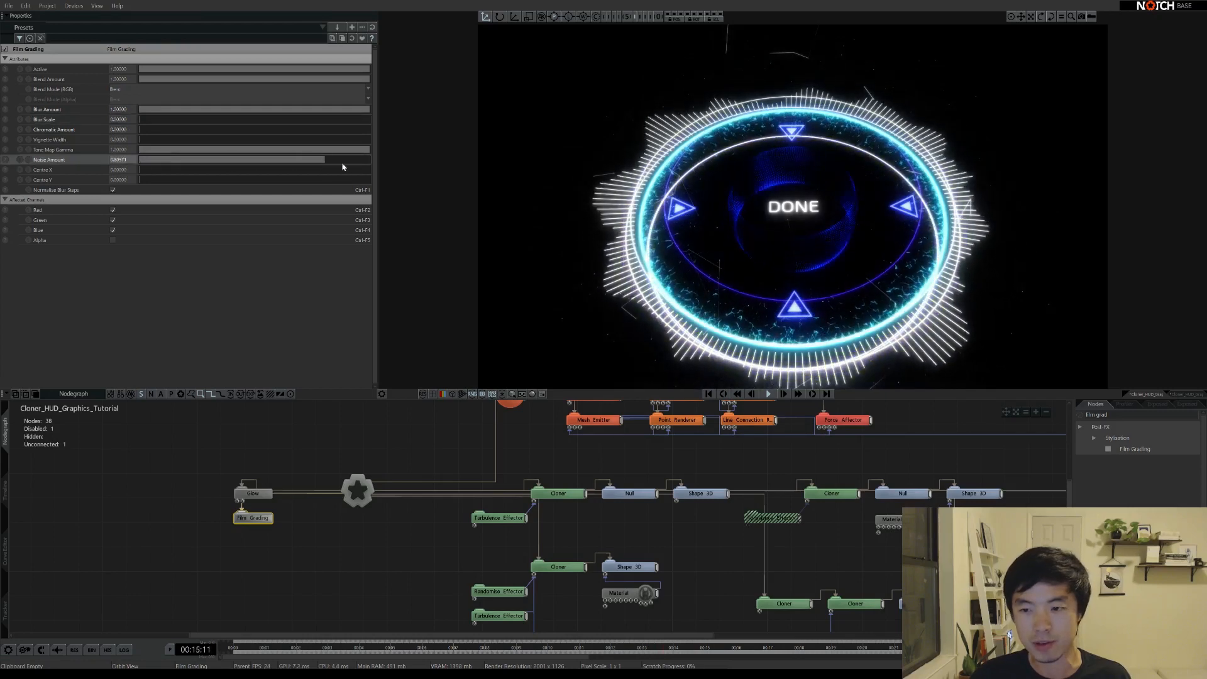
{"action": "left_click_drag", "start_coordinate": [211, 170], "coordinate": [231, 171]}
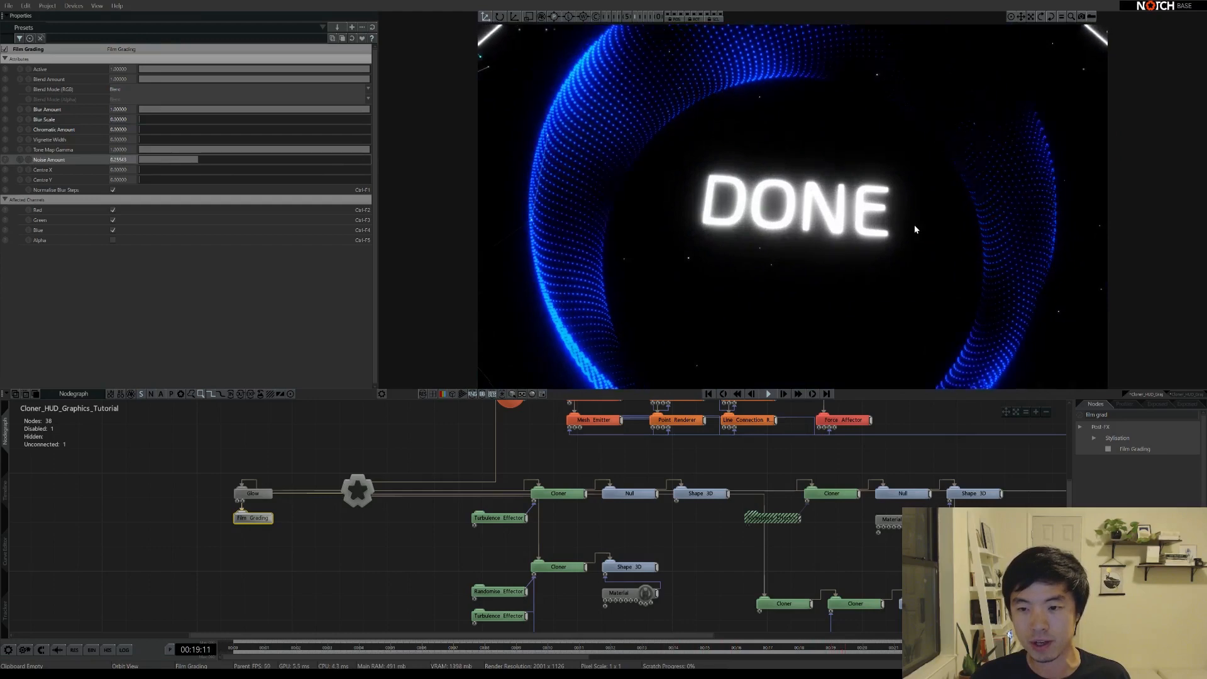
{"action": "left_click_drag", "start_coordinate": [202, 161], "coordinate": [236, 162]}
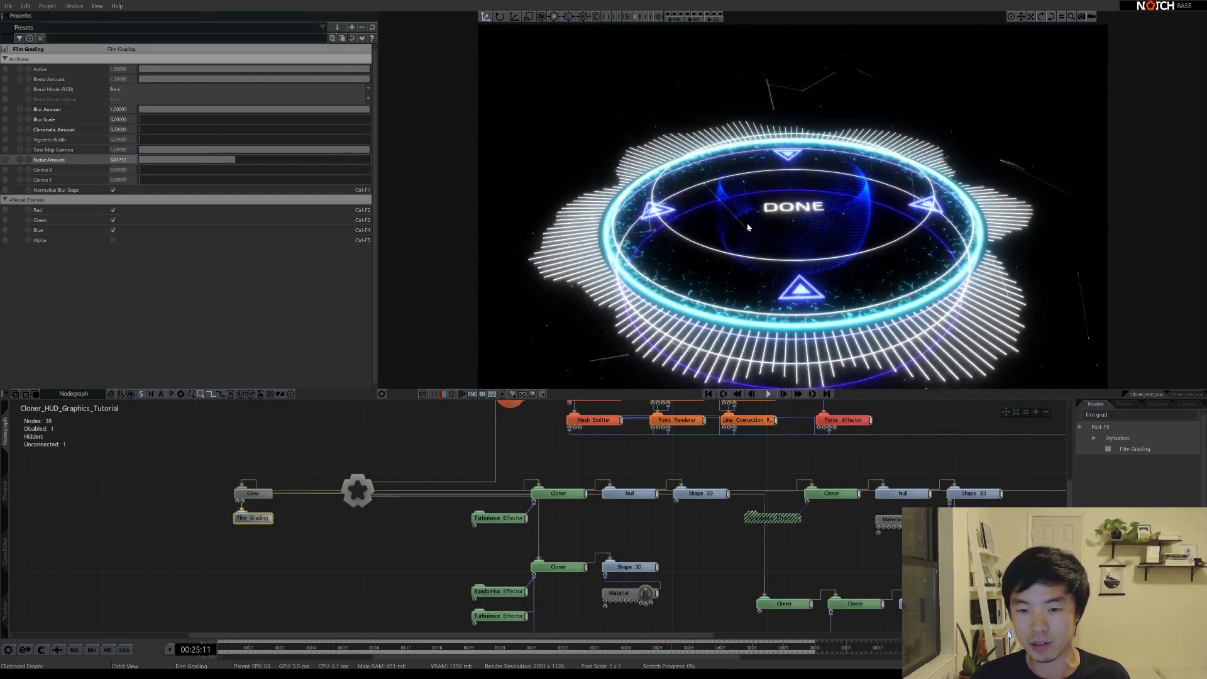
{"action": "left_click_drag", "start_coordinate": [287, 167], "coordinate": [220, 165]}
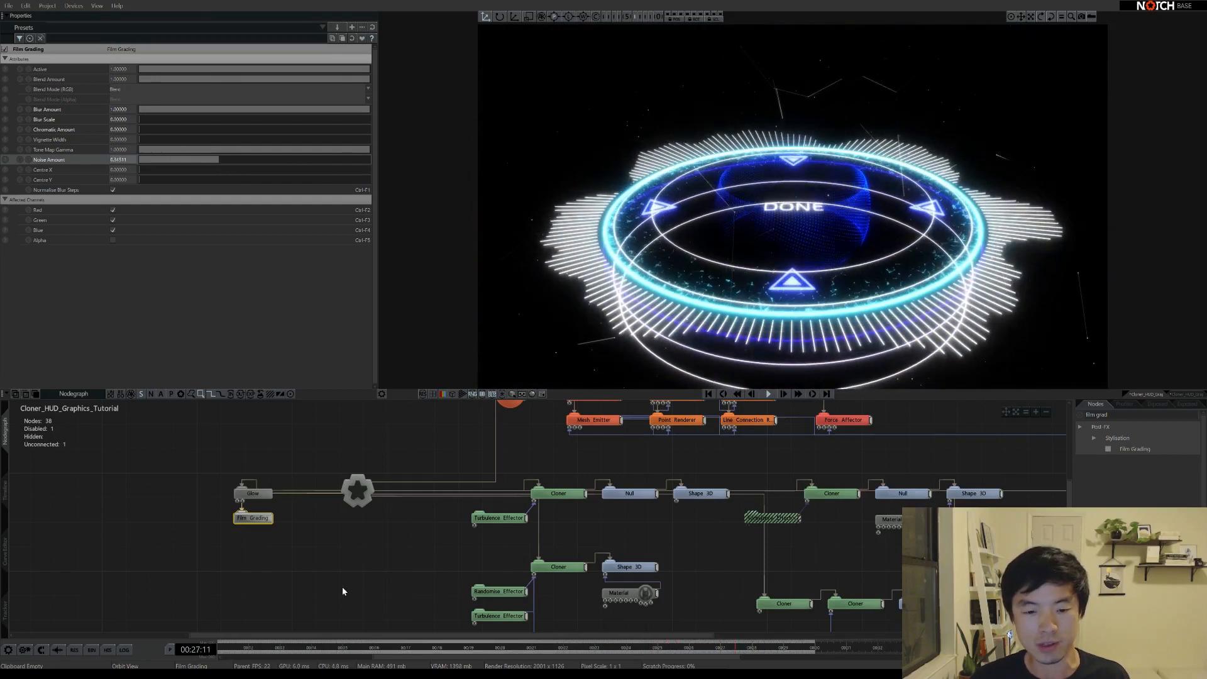
{"action": "left_click", "coordinate": [378, 514]}
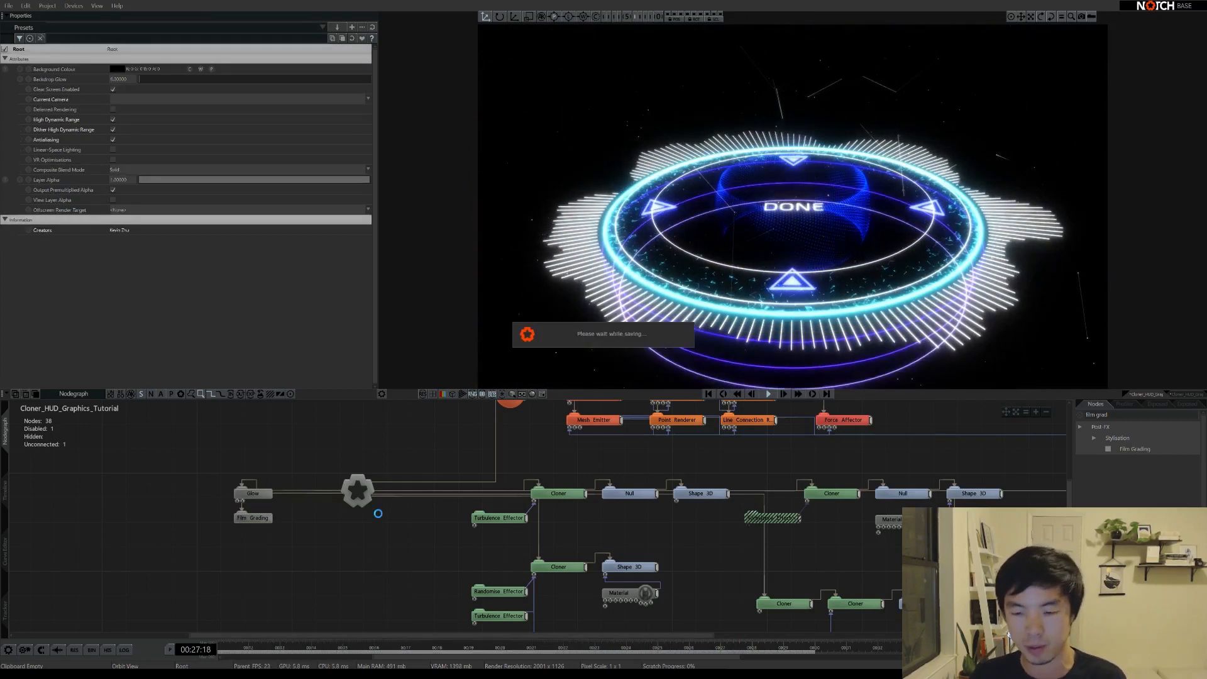